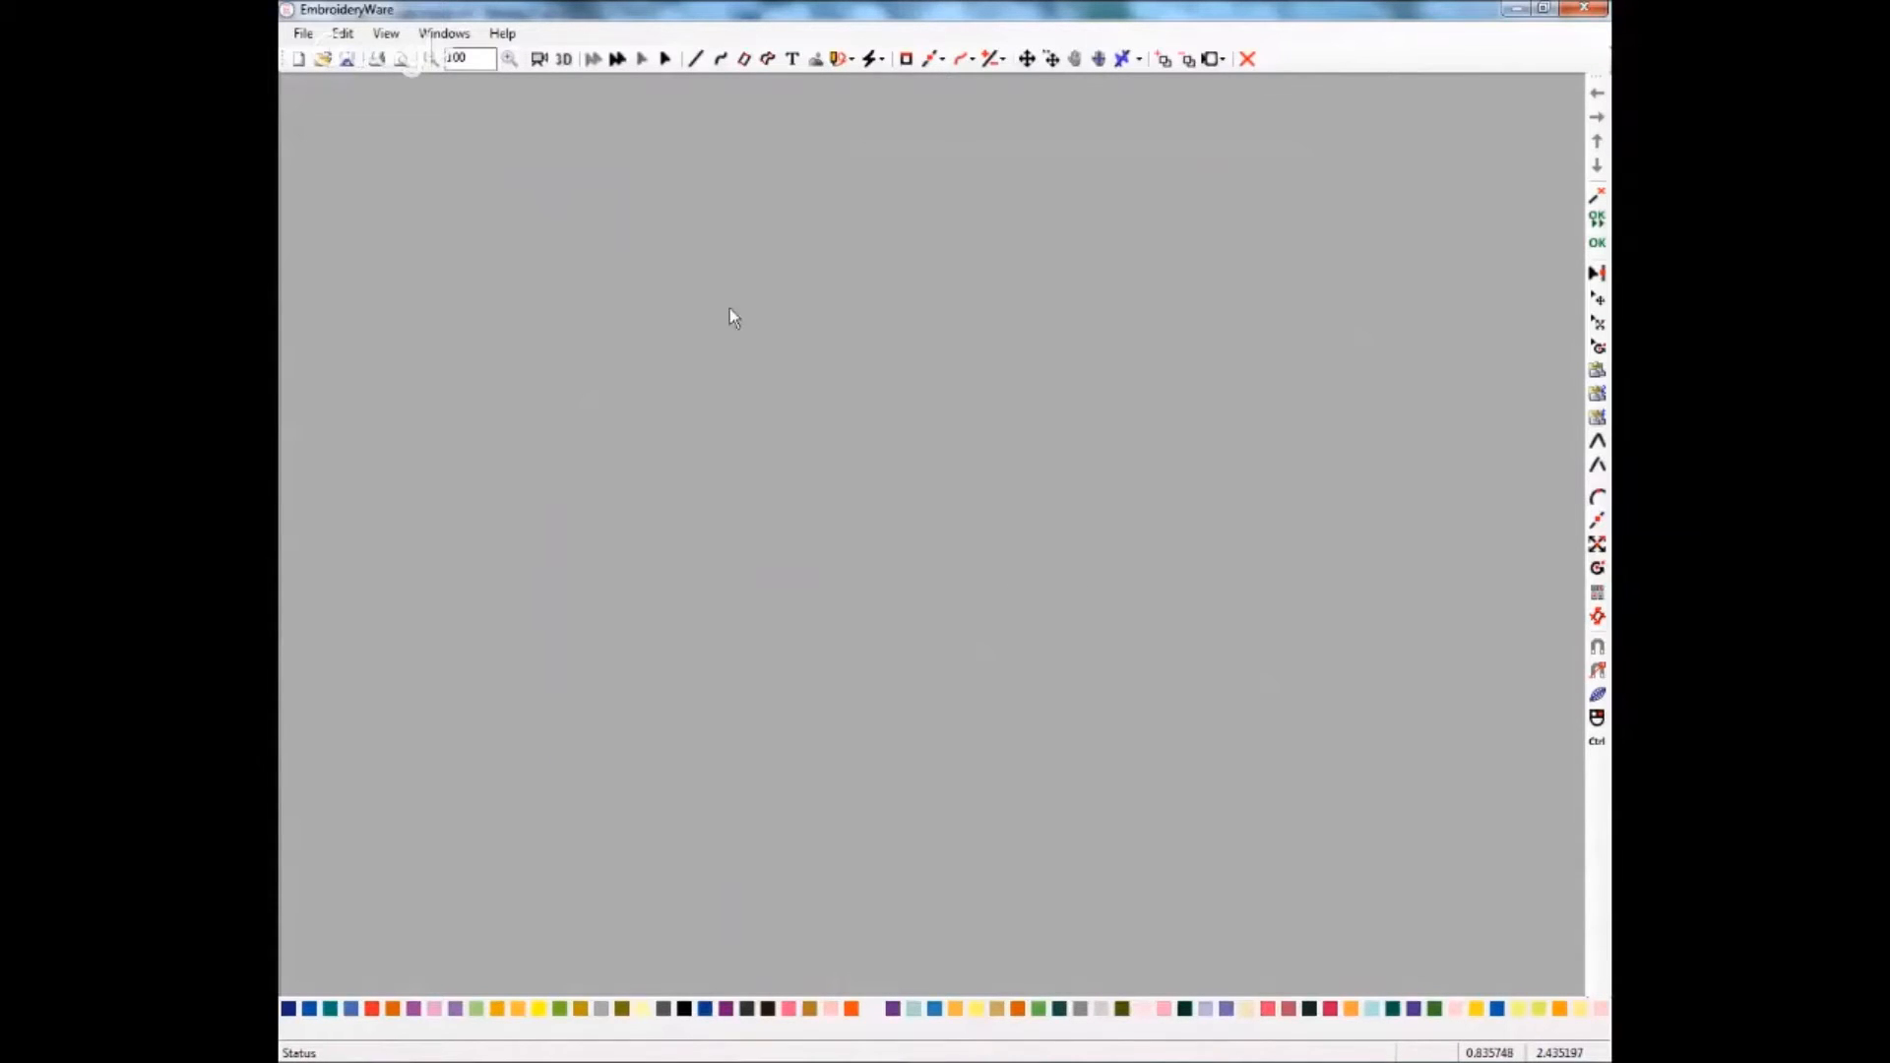
# - Create a new document and insert the G bitmap from the Lavanda font digitizing folder just above the horizontal axis
pyautogui.click(296, 59)
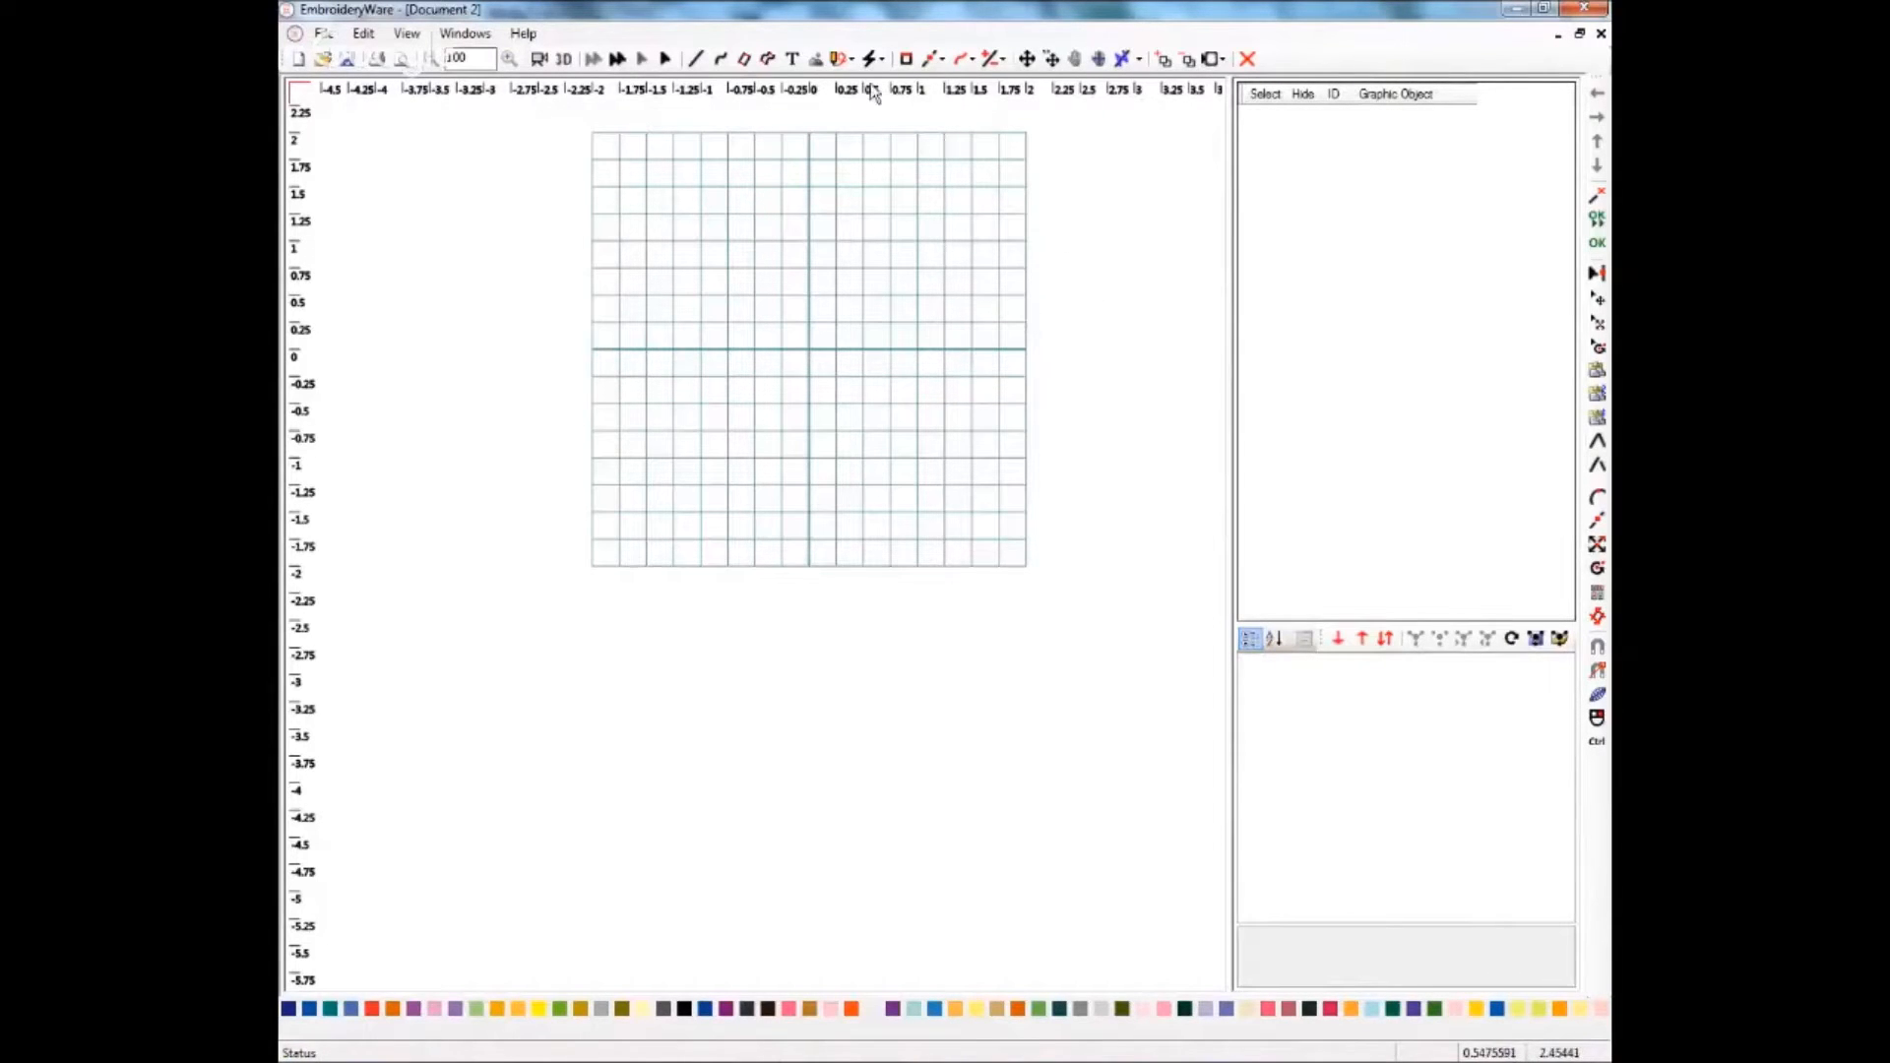
pyautogui.click(819, 64)
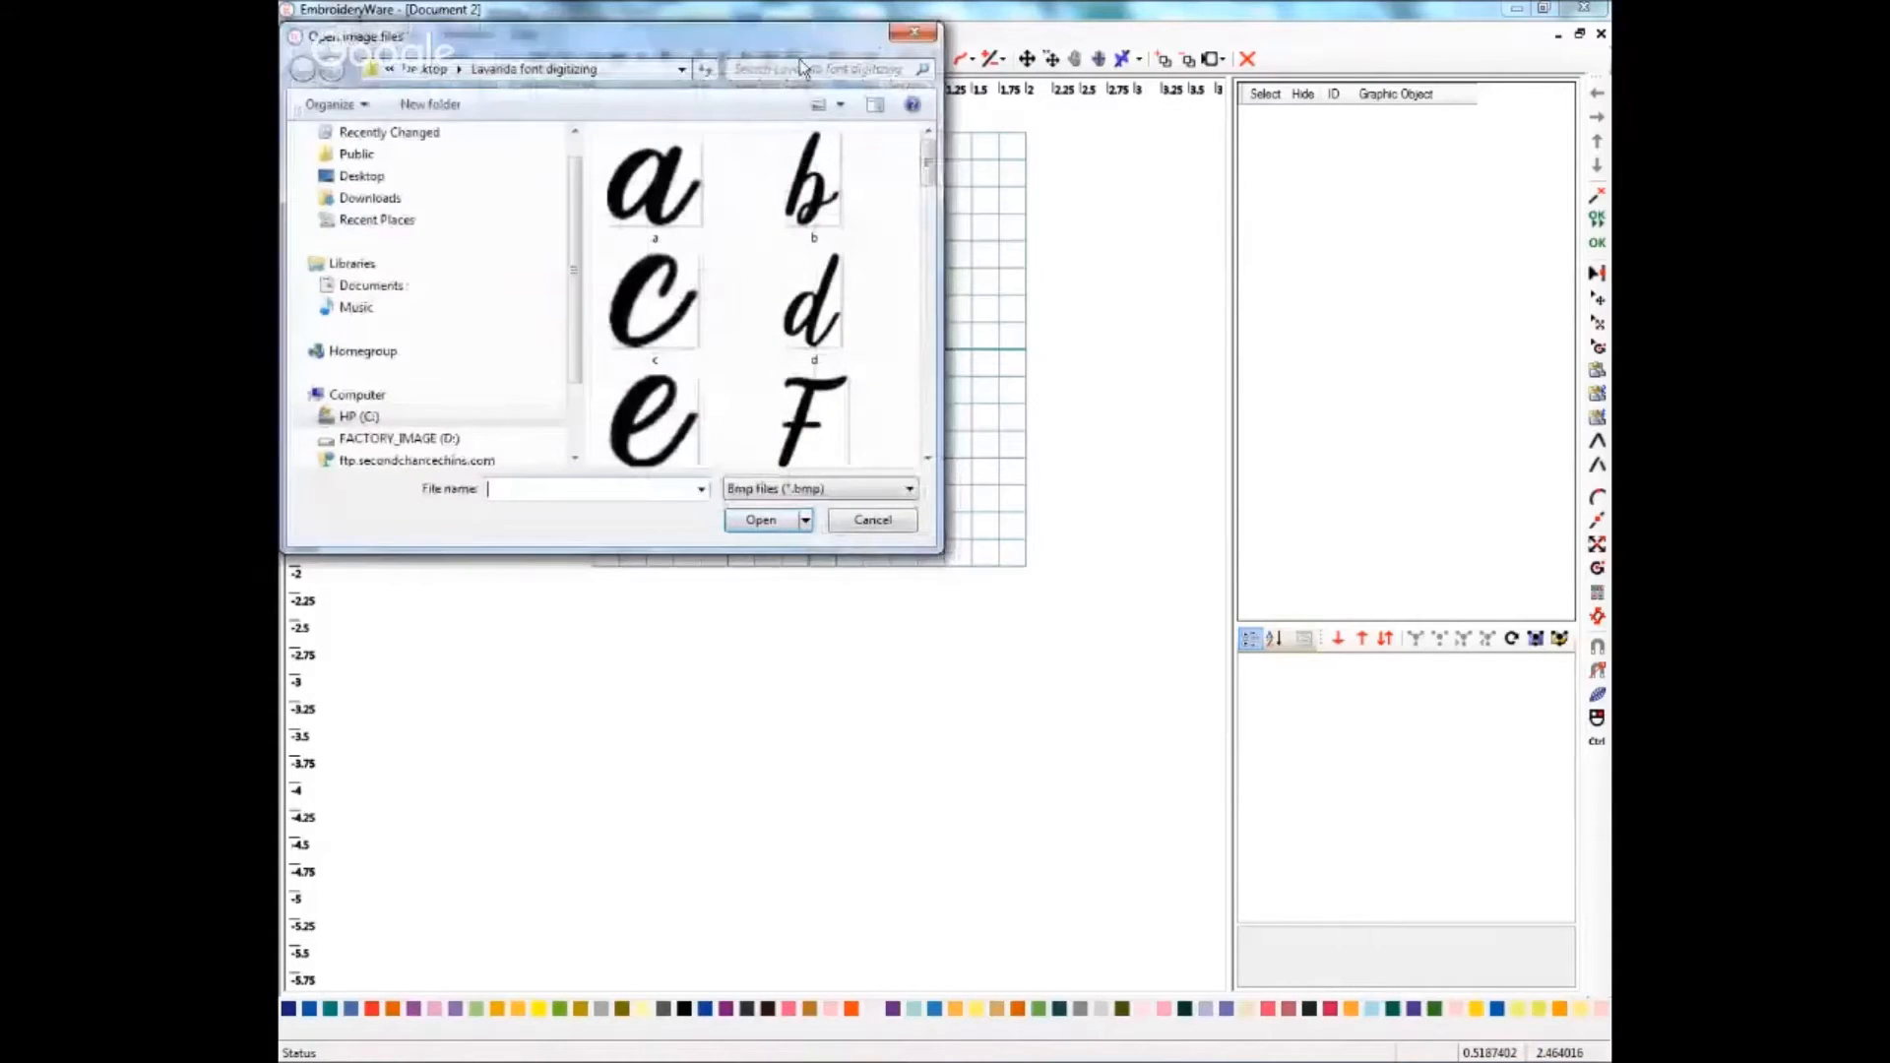
pyautogui.scroll(-2, 931, 189)
pyautogui.moveTo(929, 189); pyautogui.dragTo(929, 220)
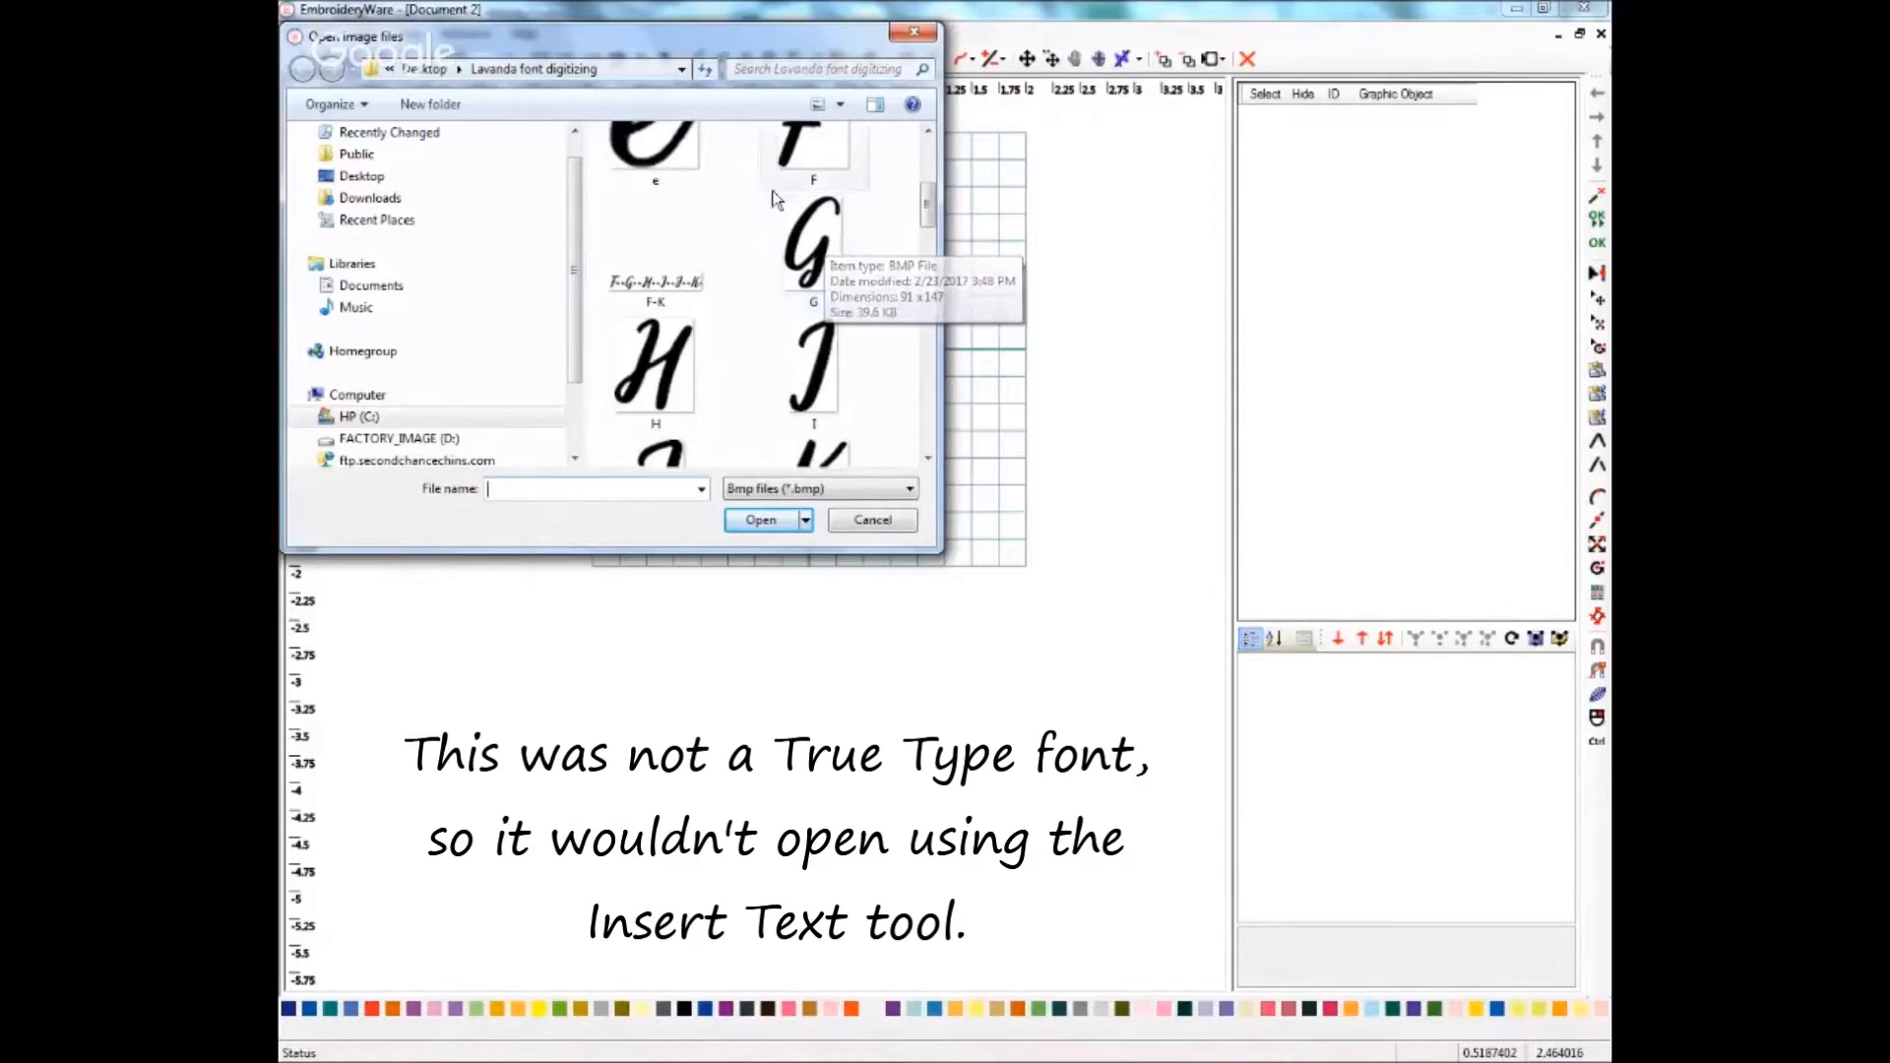
pyautogui.click(817, 267)
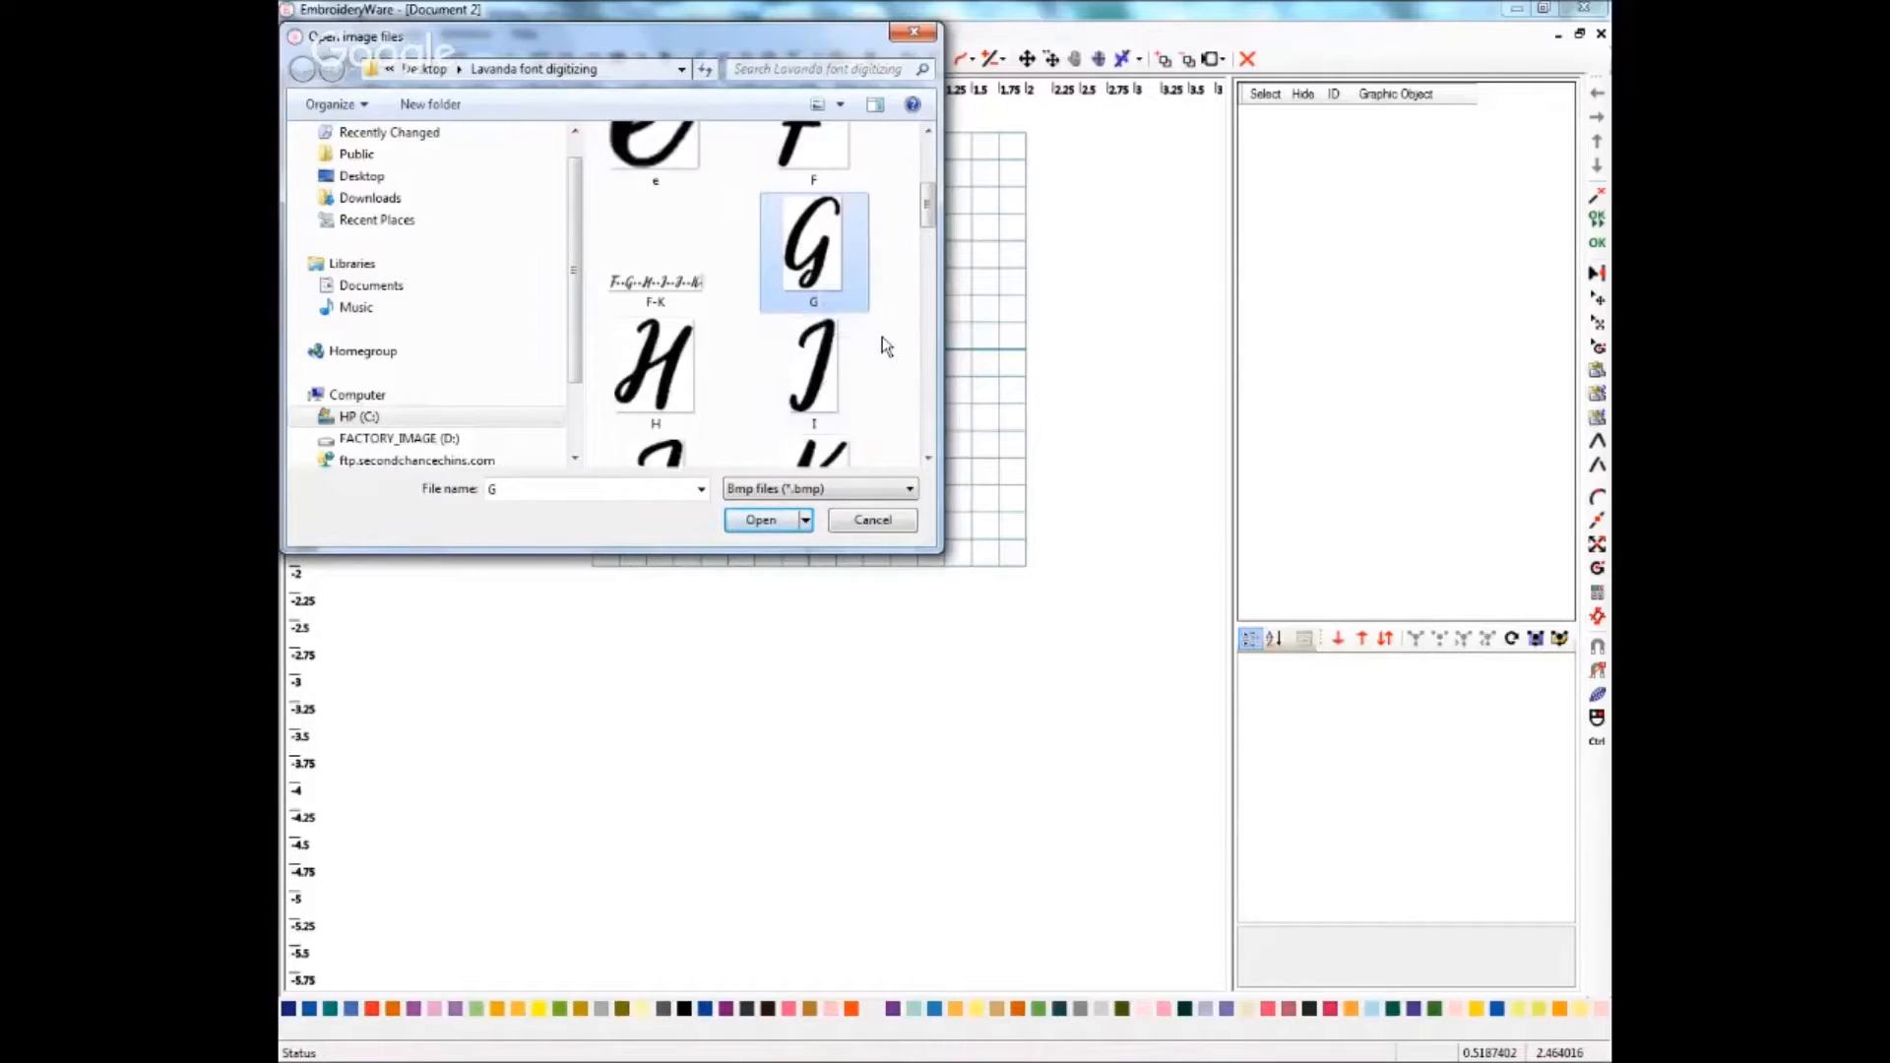
pyautogui.click(762, 522)
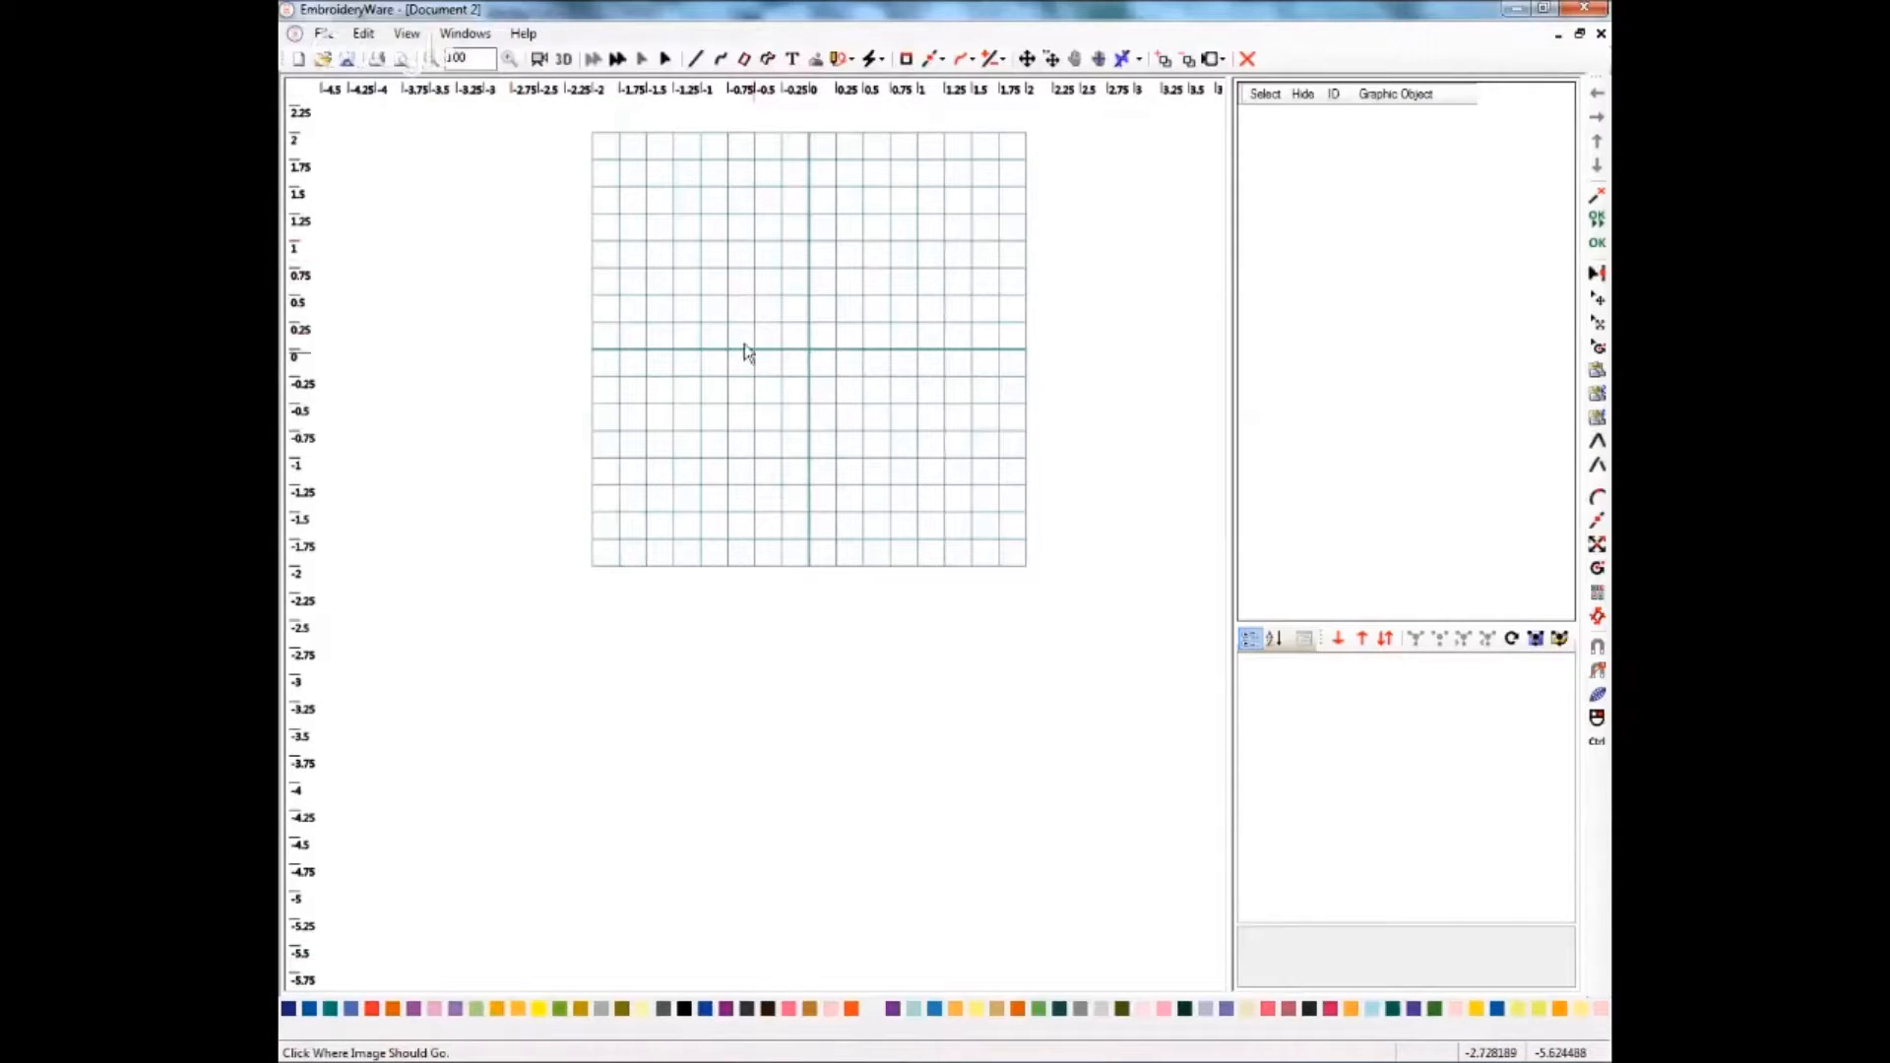
pyautogui.click(759, 294)
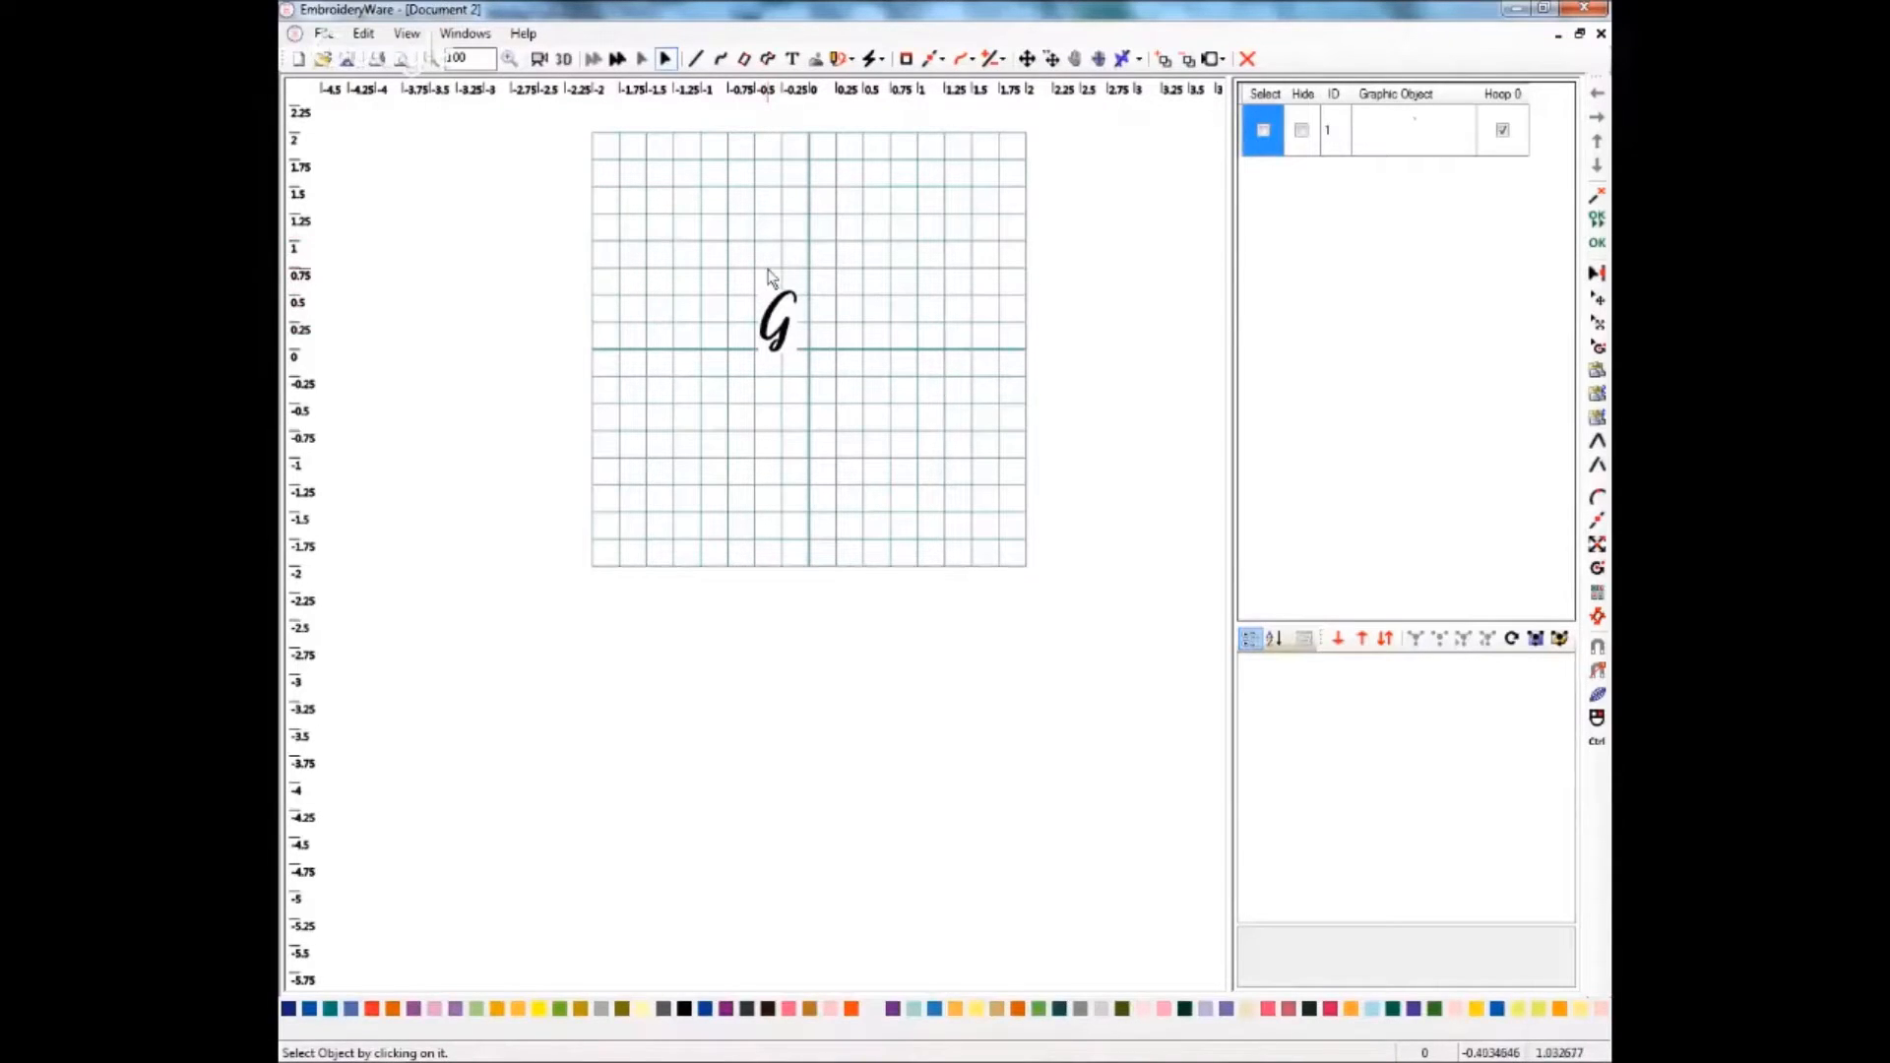
# - Select the G image and move it so its lower-right corner sits near the centre of the grid
pyautogui.click(1029, 61)
pyautogui.click(779, 314)
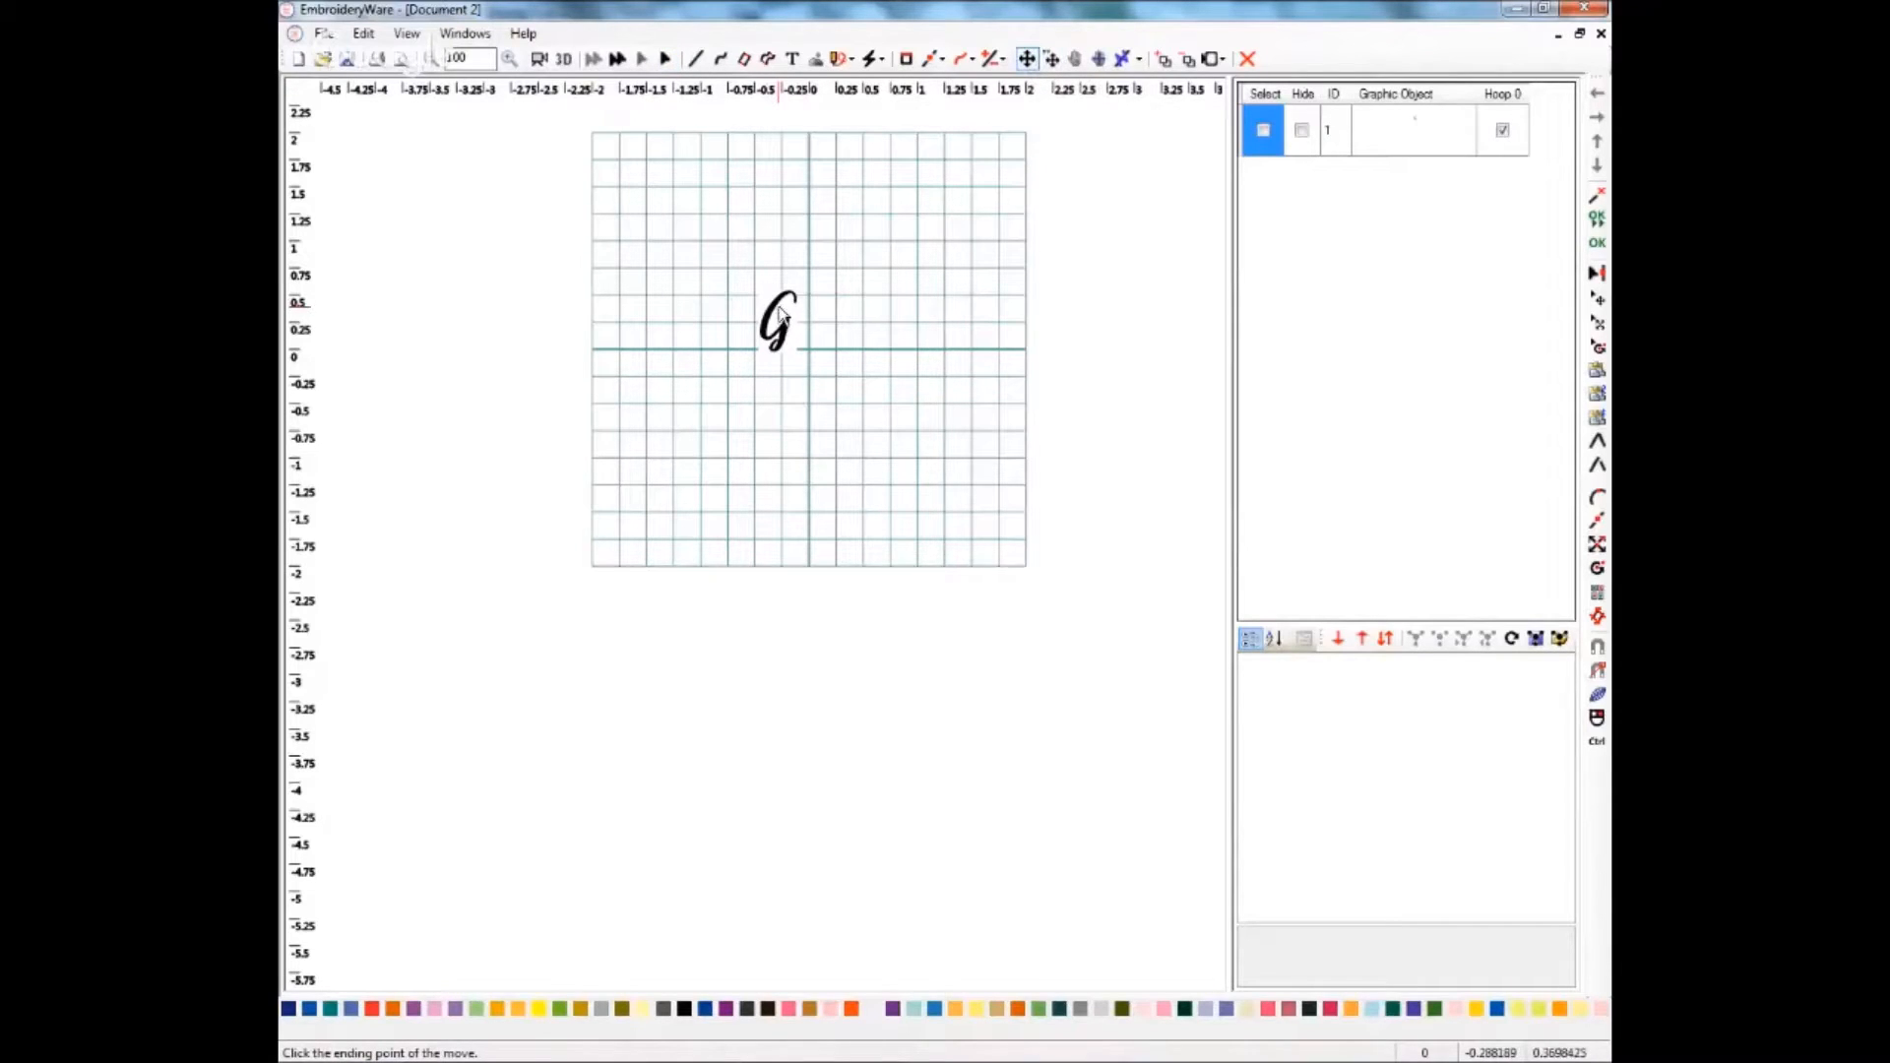
pyautogui.click(1264, 133)
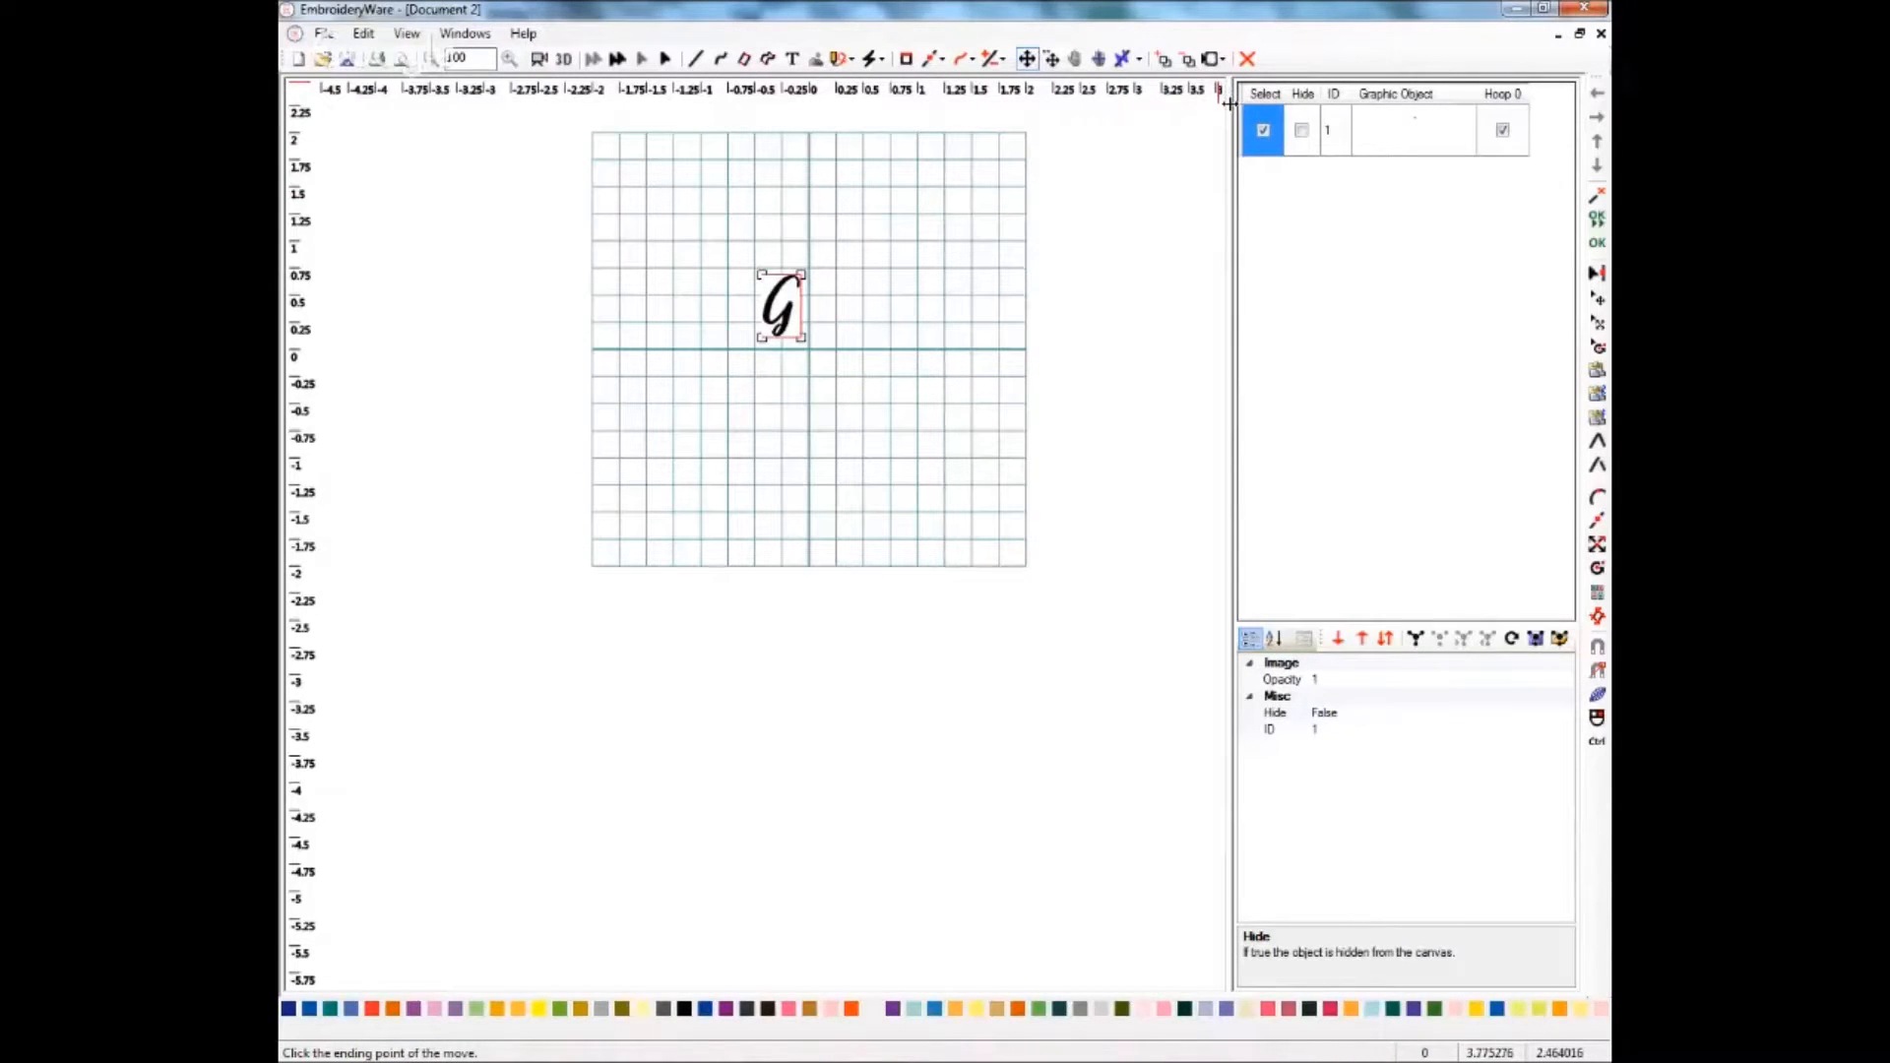
pyautogui.click(1107, 275)
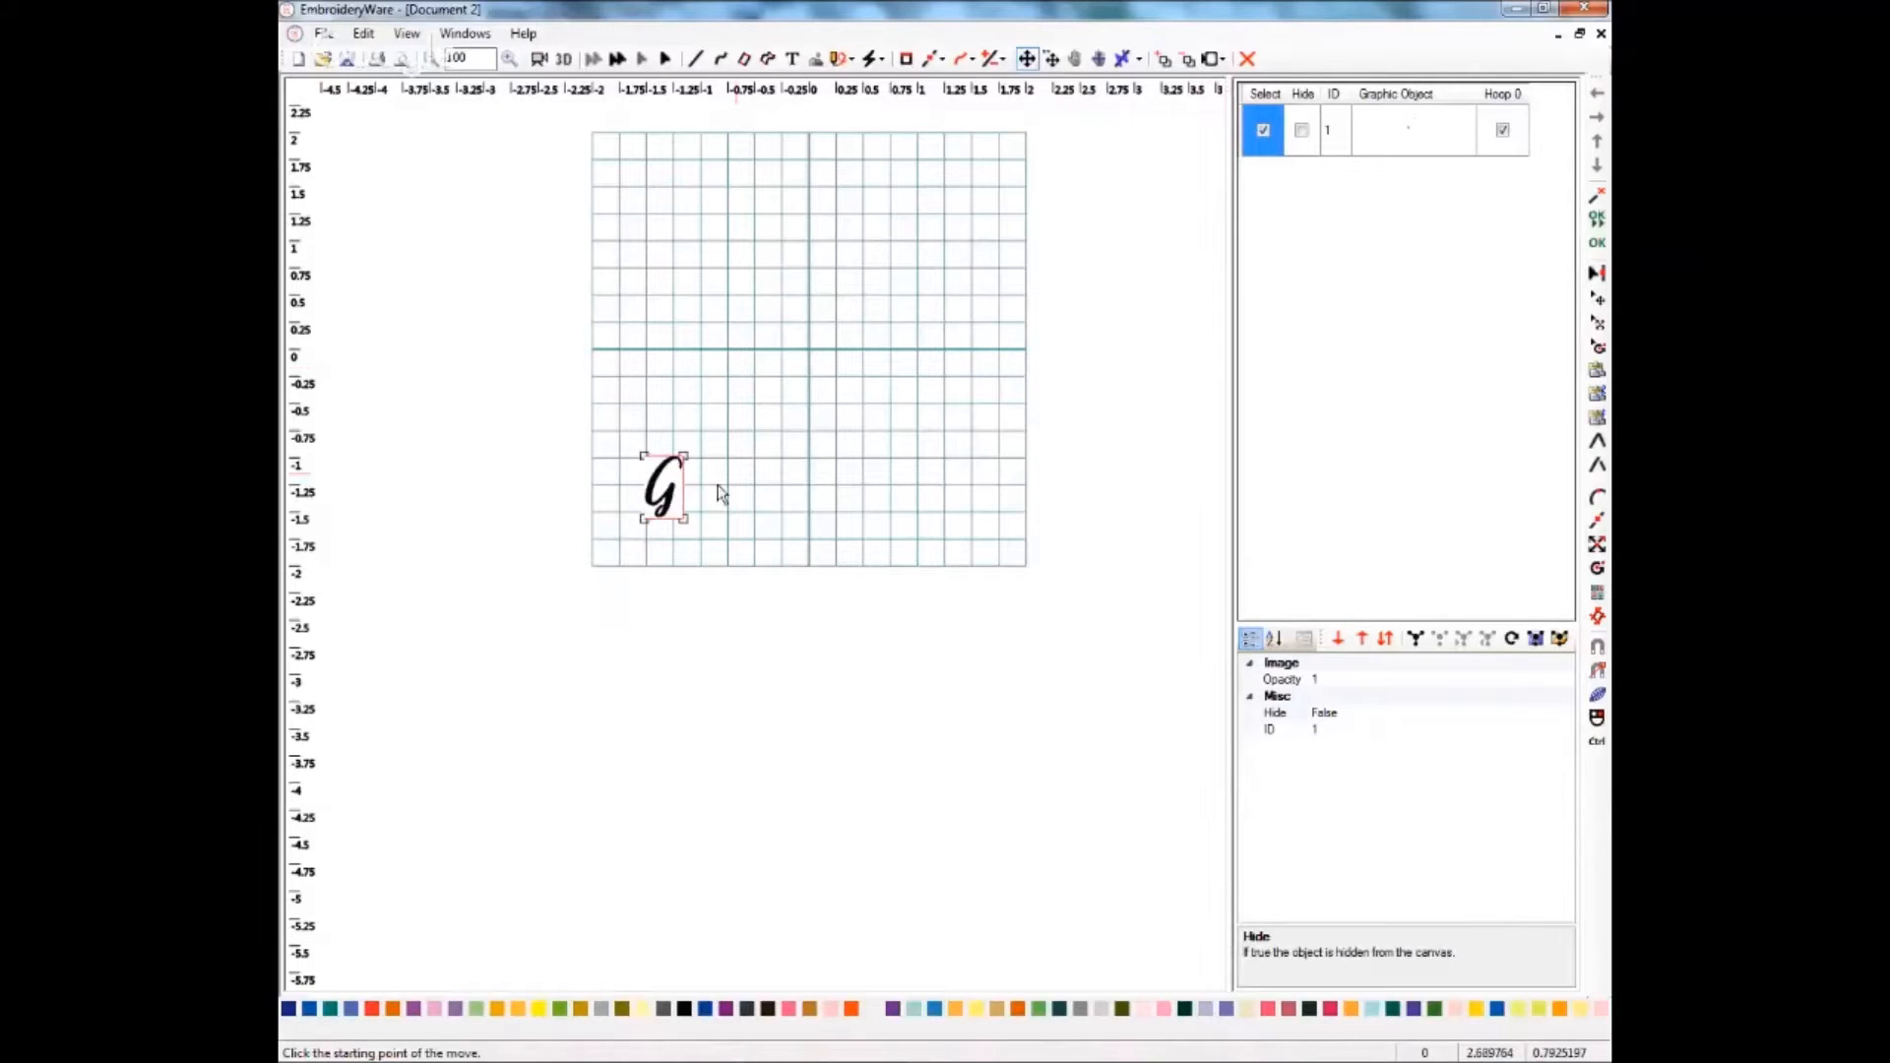
pyautogui.click(675, 500)
pyautogui.click(795, 335)
pyautogui.click(795, 335)
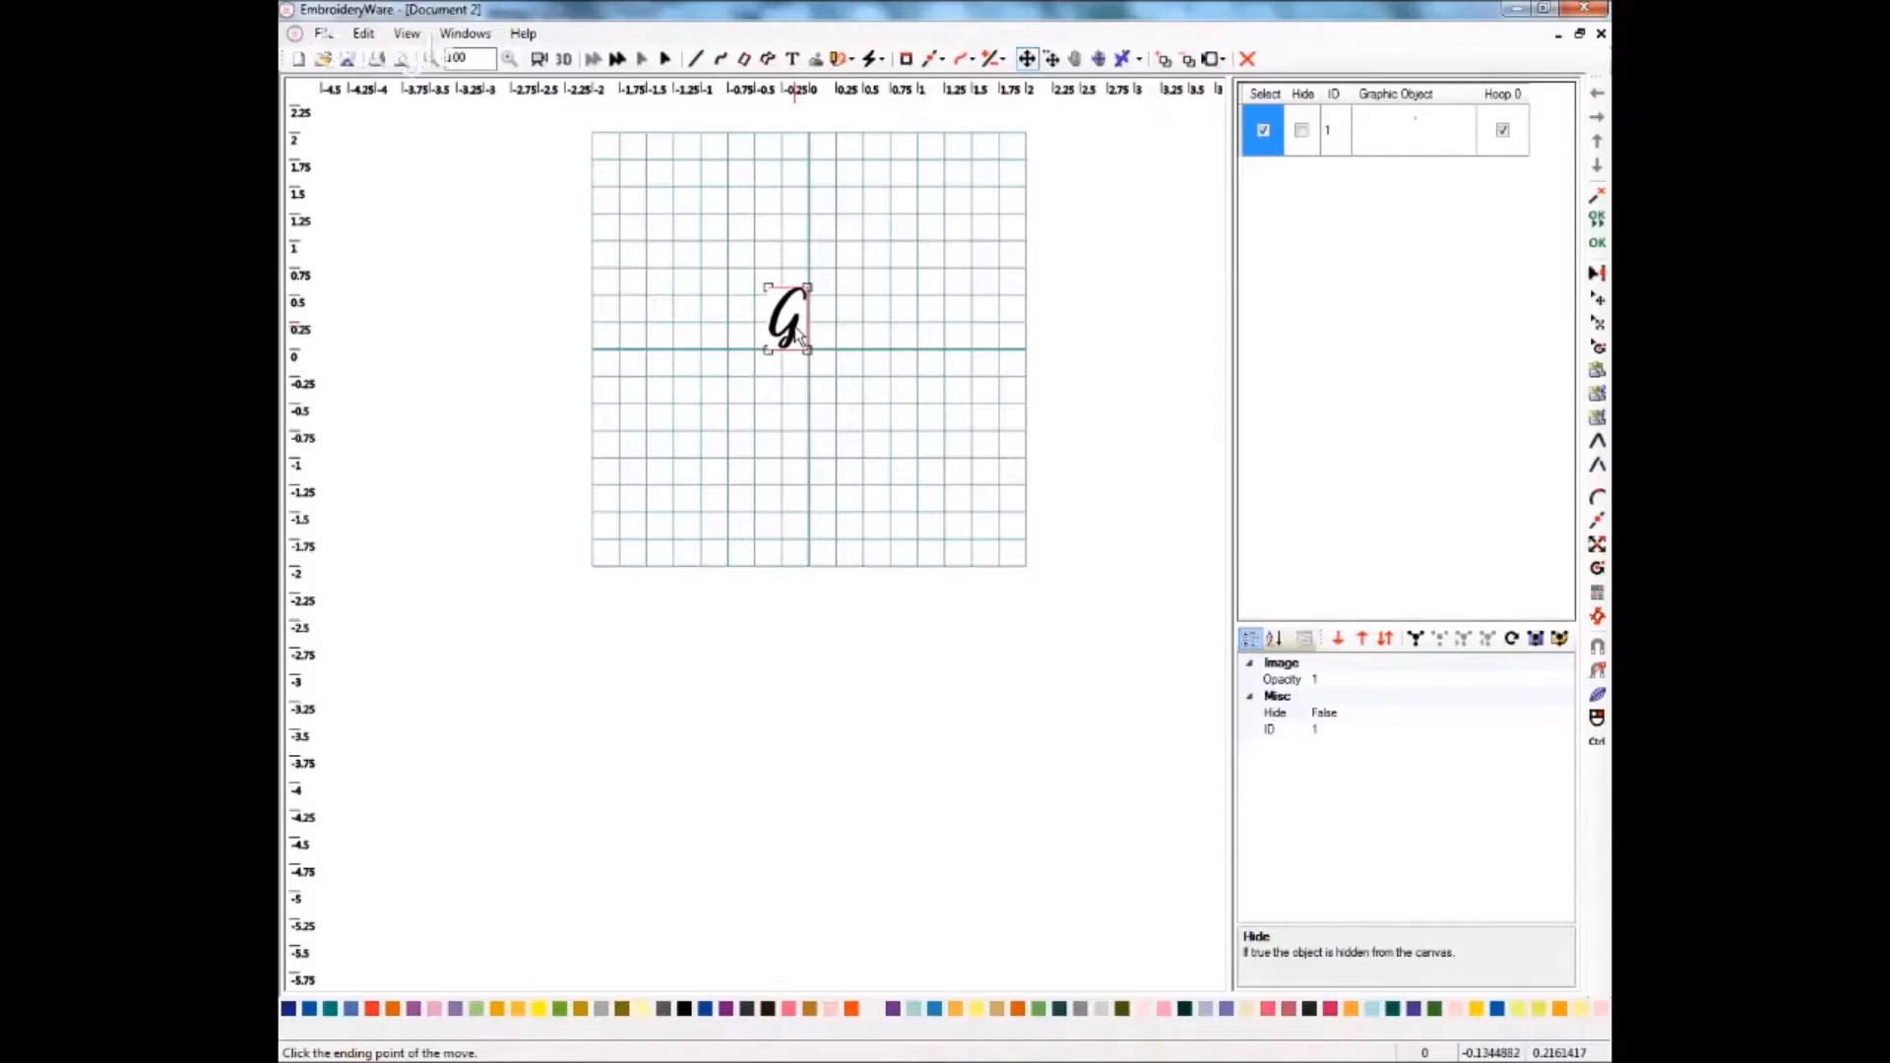
pyautogui.click(798, 334)
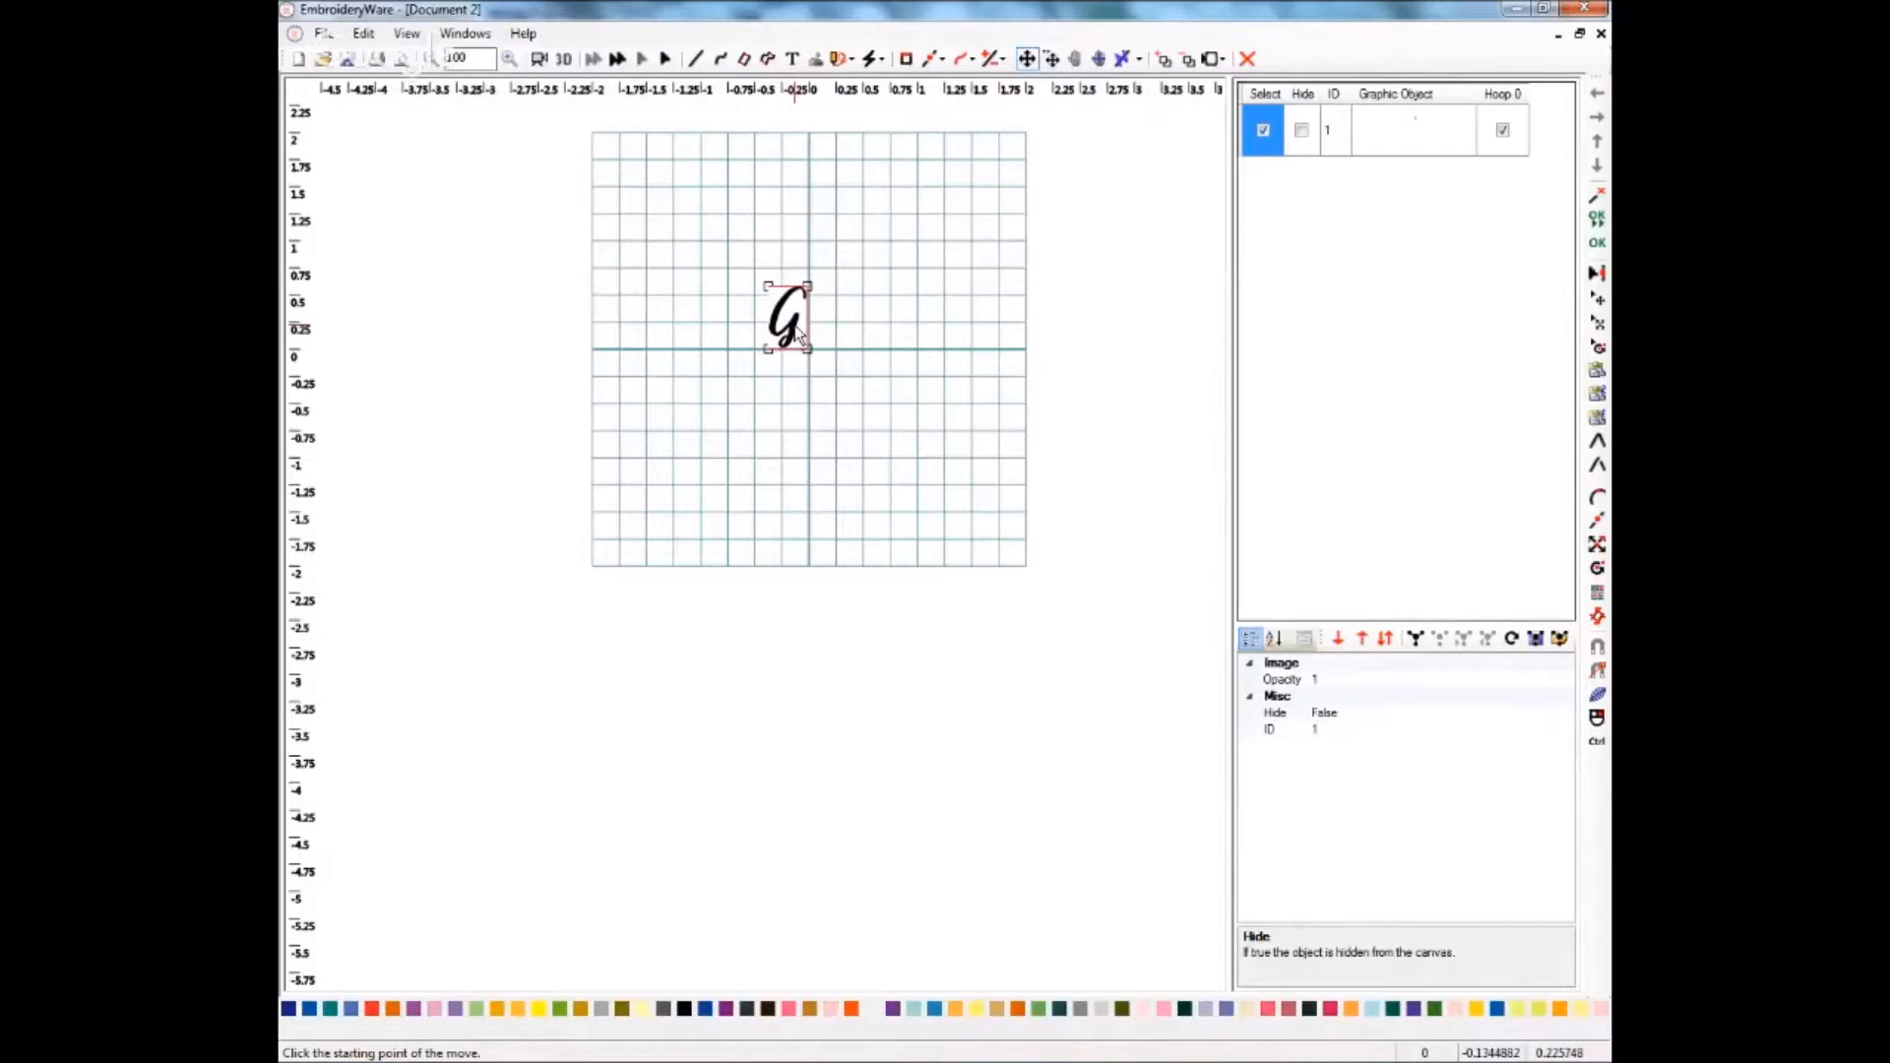
# - Fine-position the G image so its lower-right corner meets the grid origin
pyautogui.click(507, 60)
pyautogui.click(507, 60)
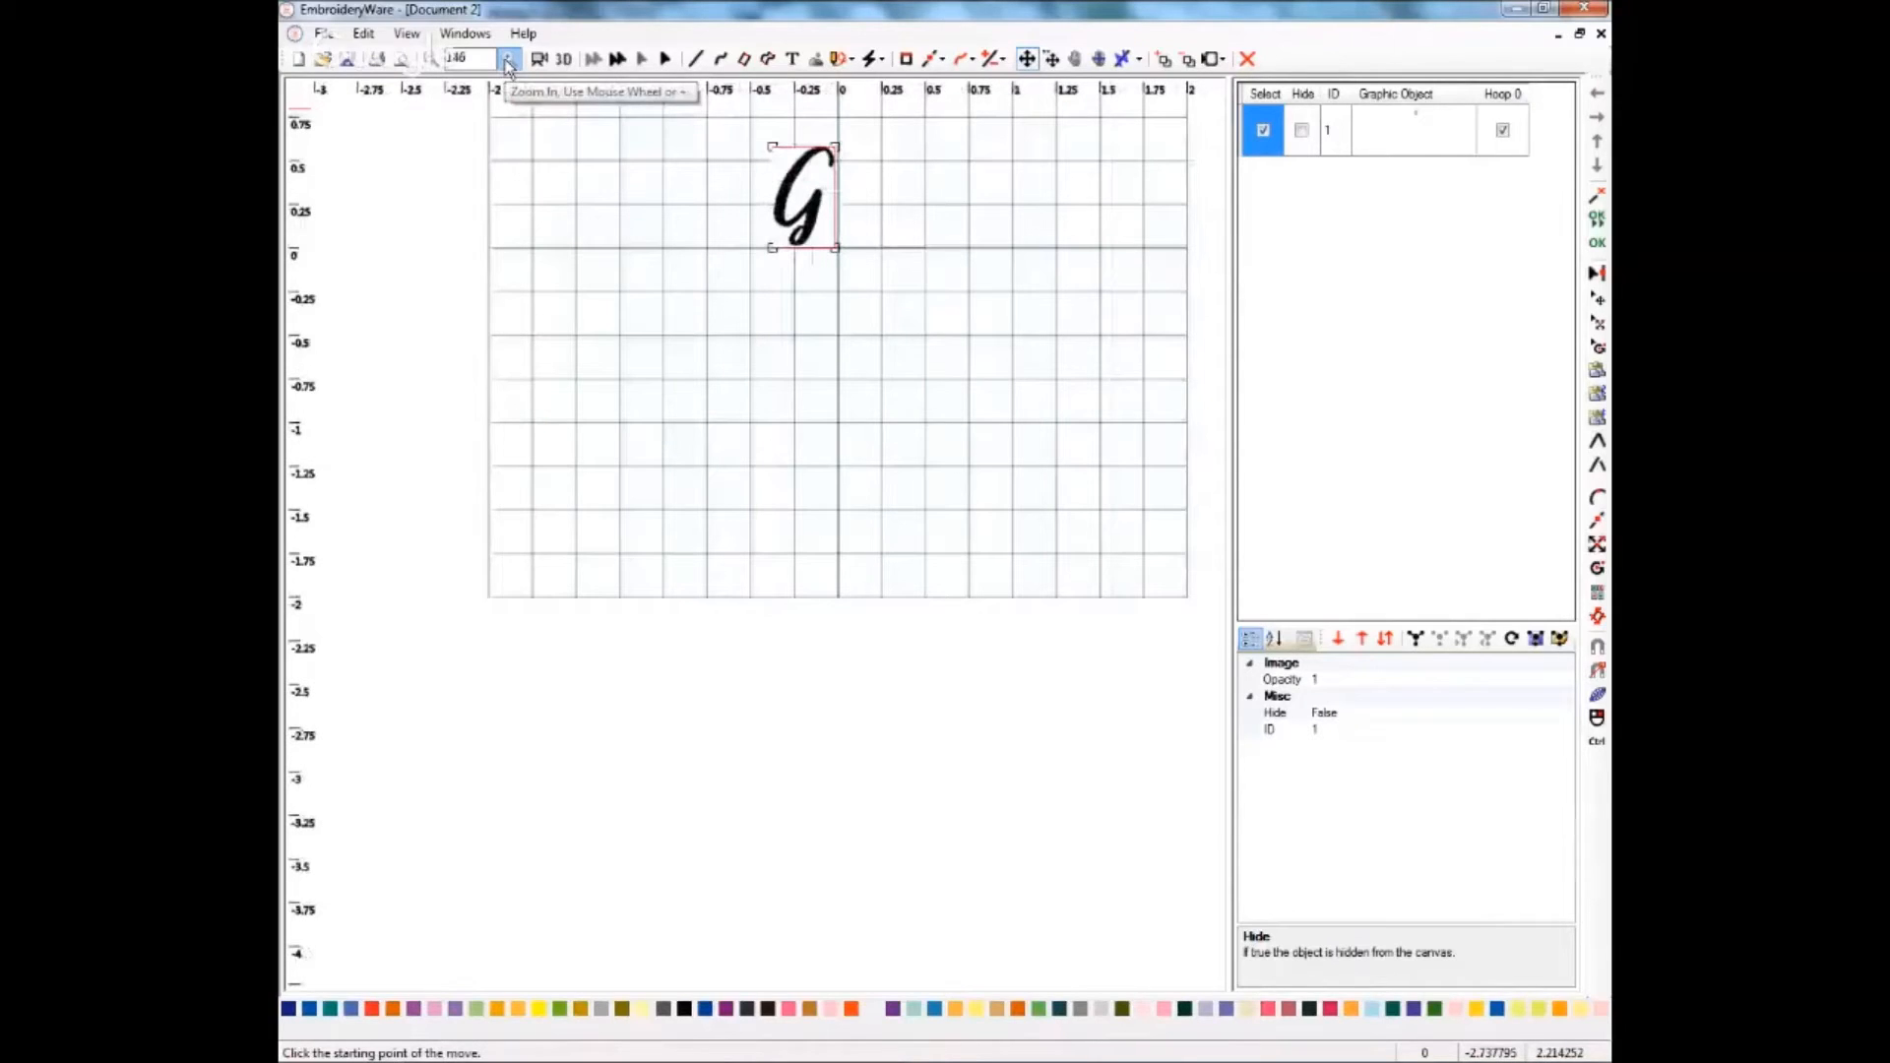
pyautogui.click(508, 65)
pyautogui.click(508, 65)
pyautogui.click(508, 65)
pyautogui.click(508, 65)
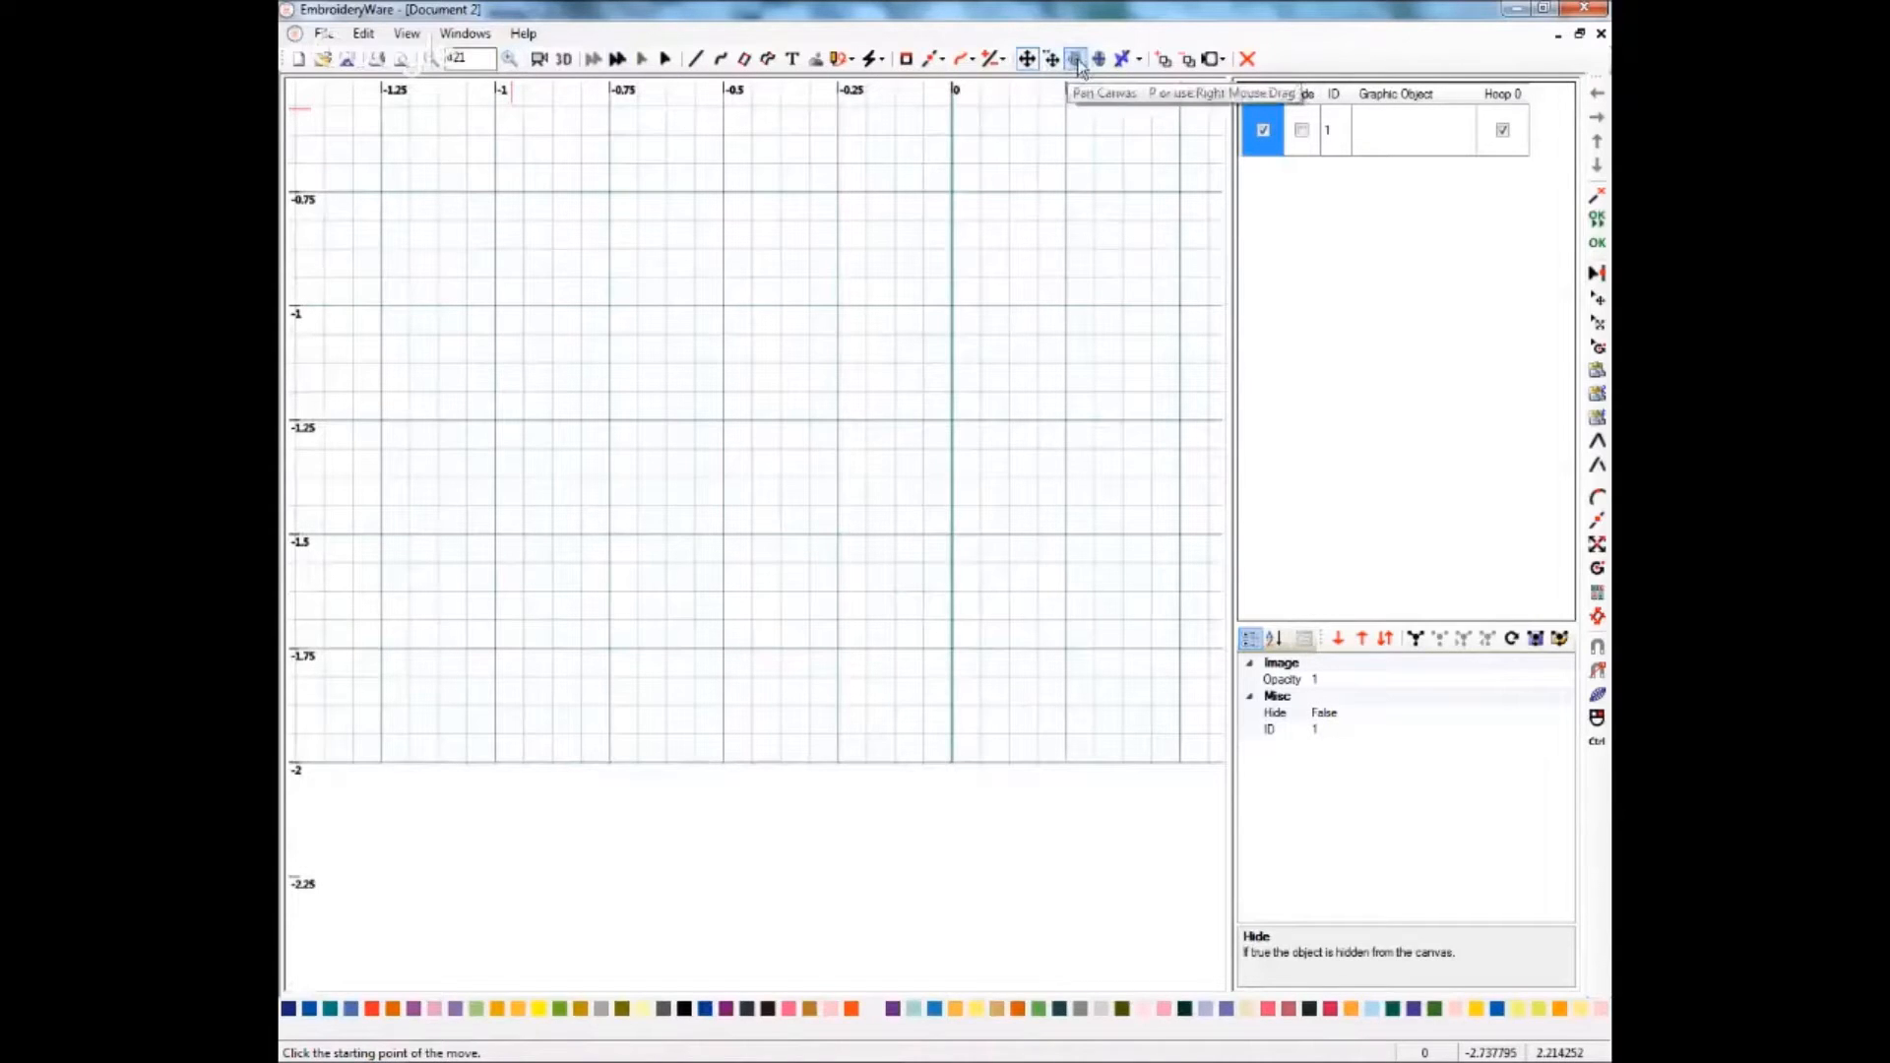
pyautogui.click(1077, 61)
pyautogui.click(793, 163)
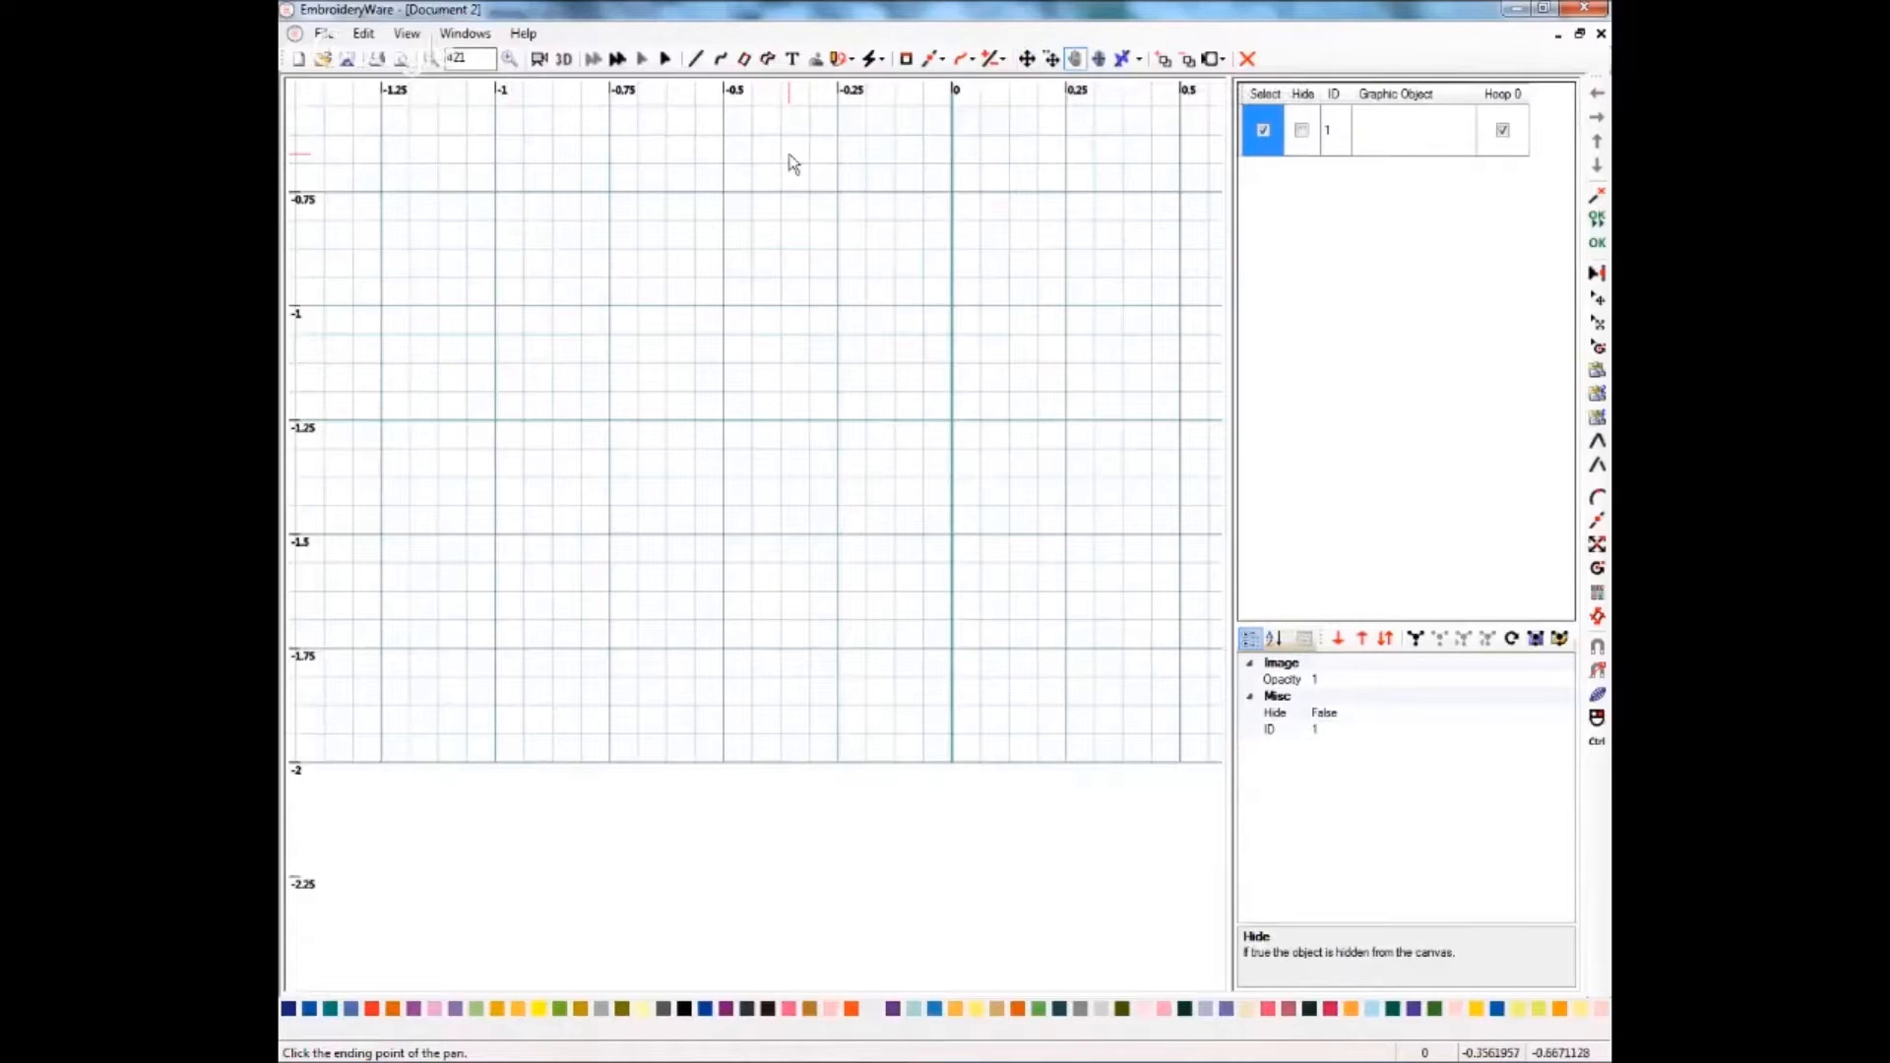
pyautogui.click(778, 760)
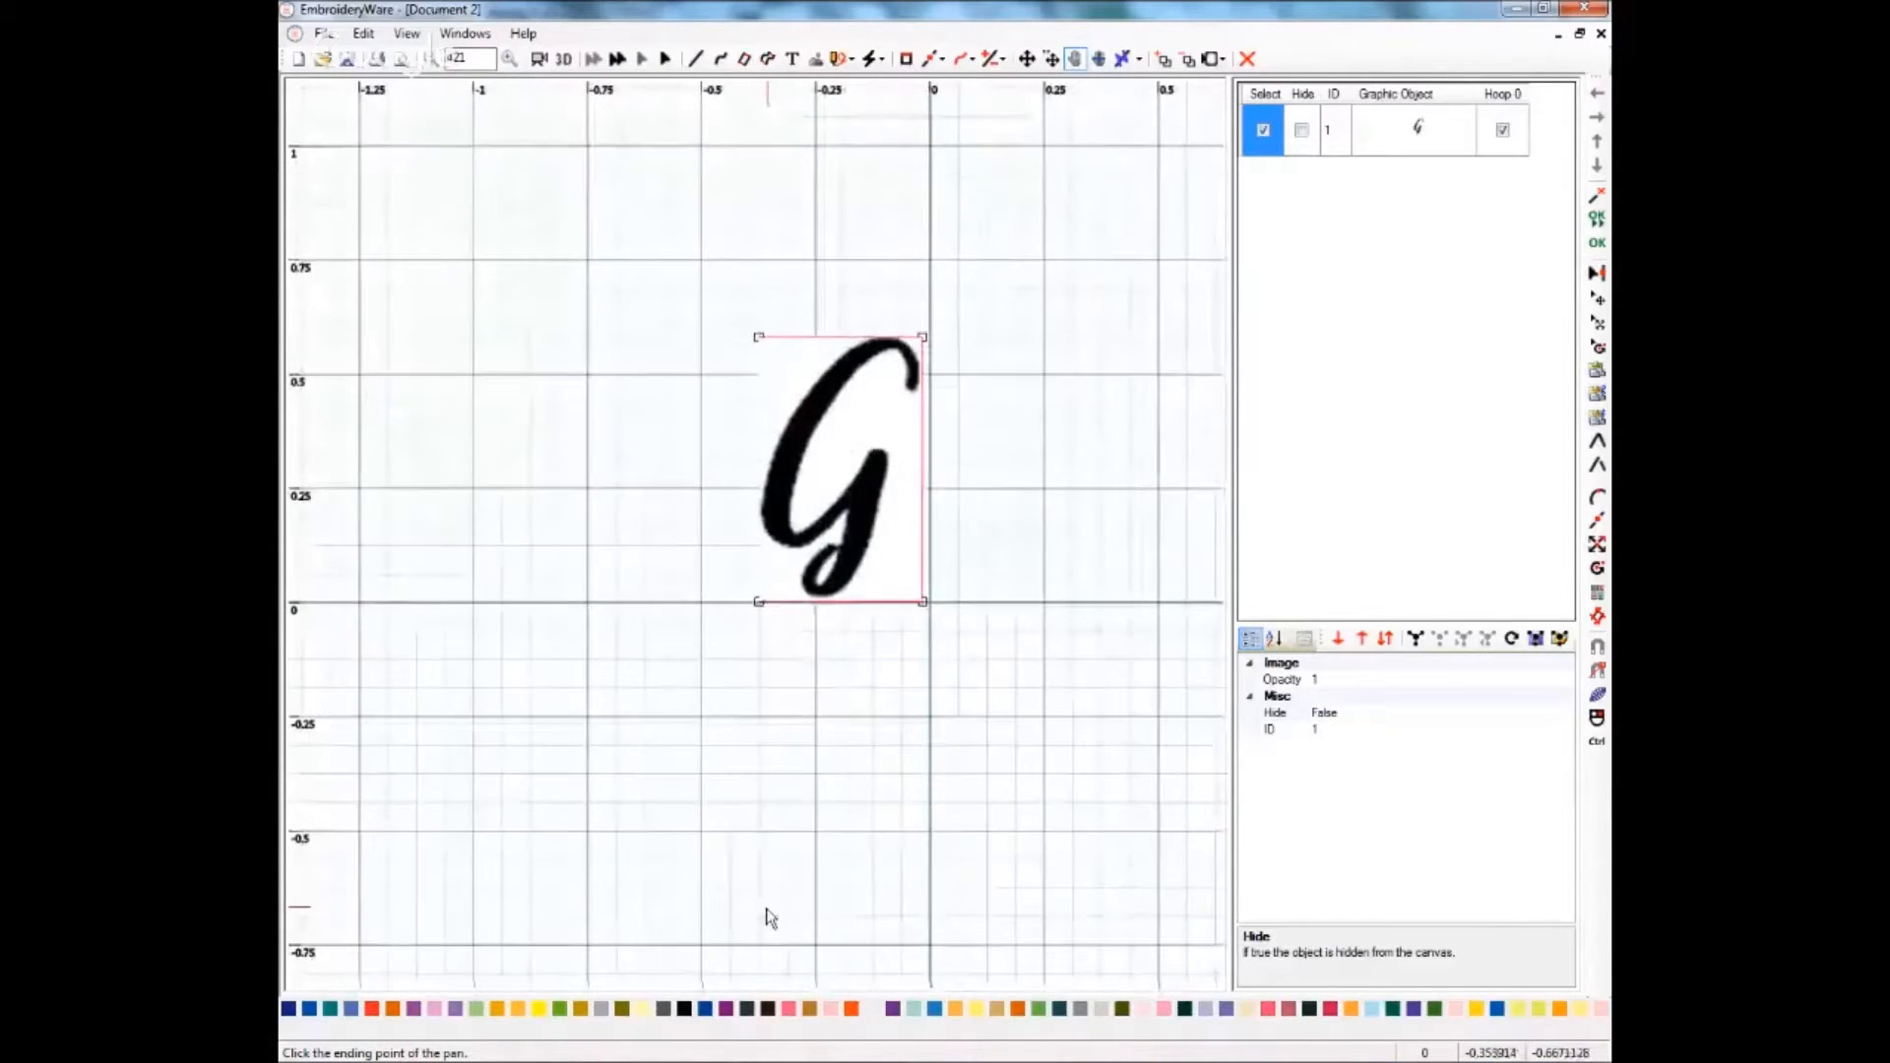
pyautogui.click(764, 926)
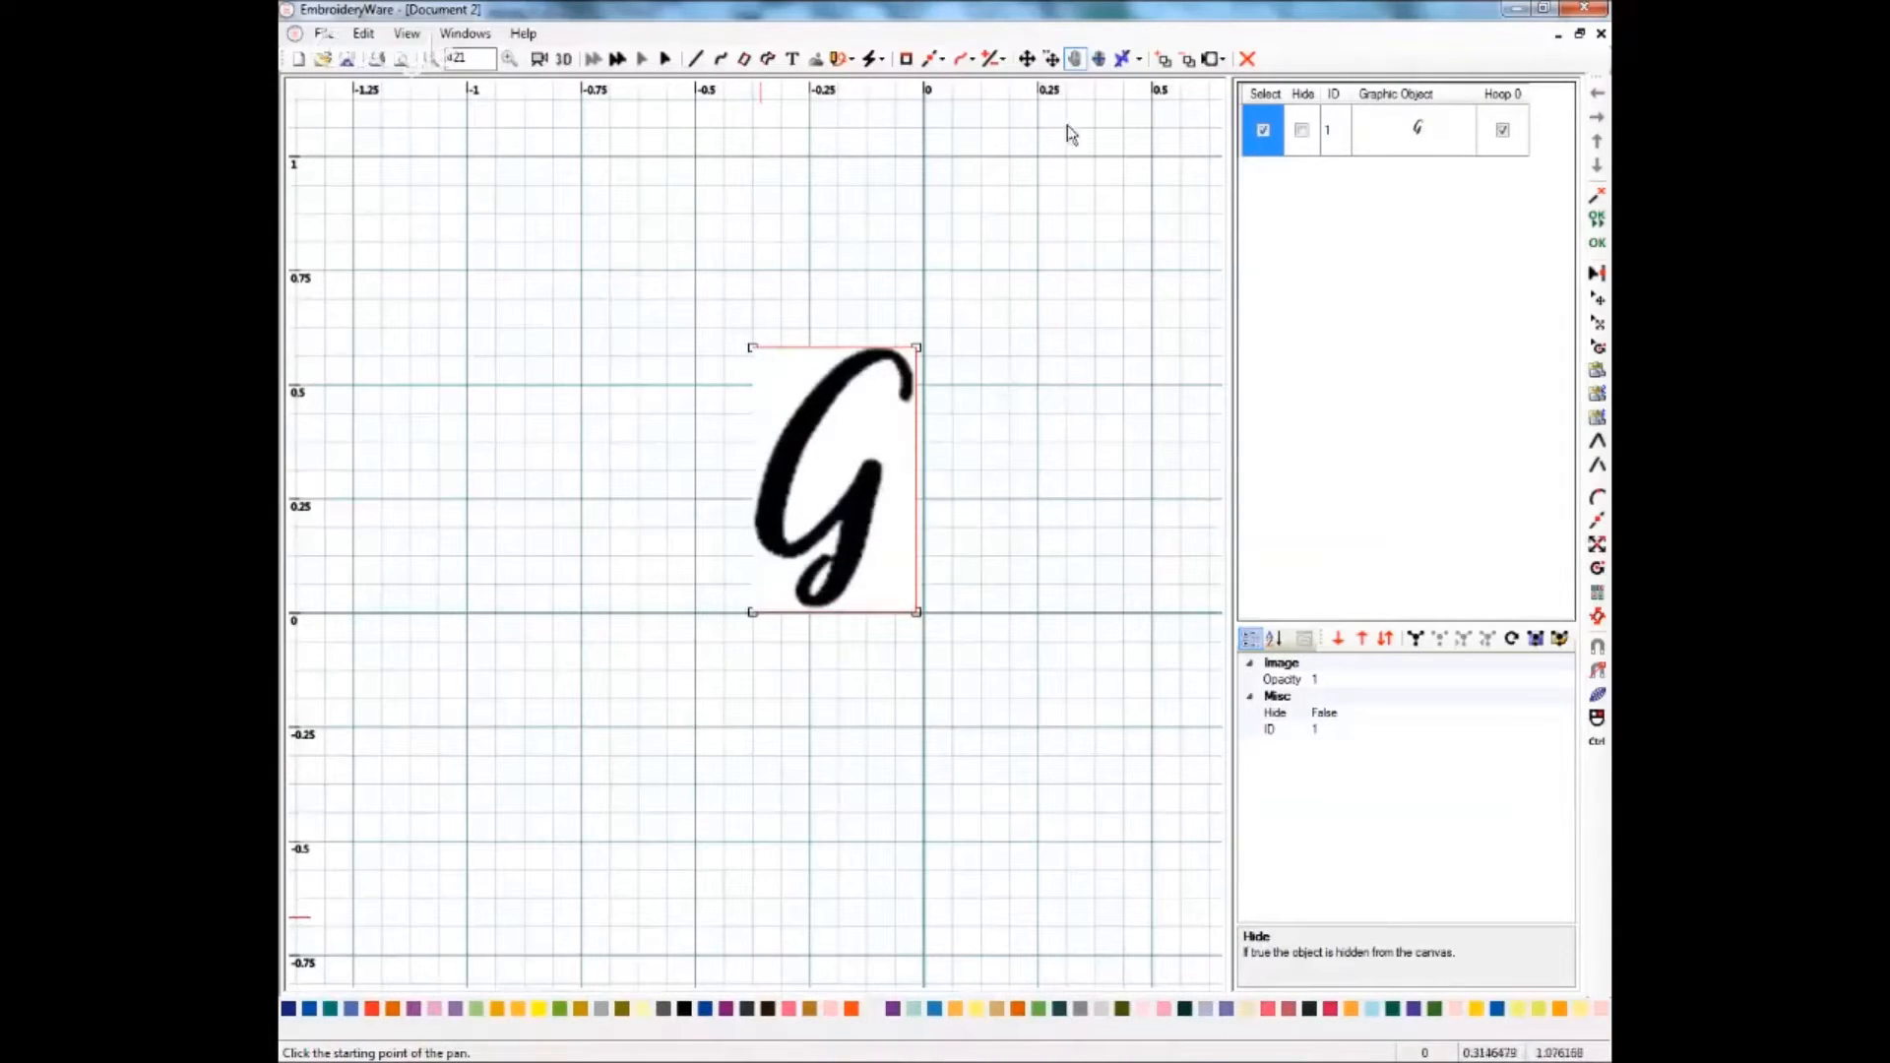
pyautogui.click(1027, 59)
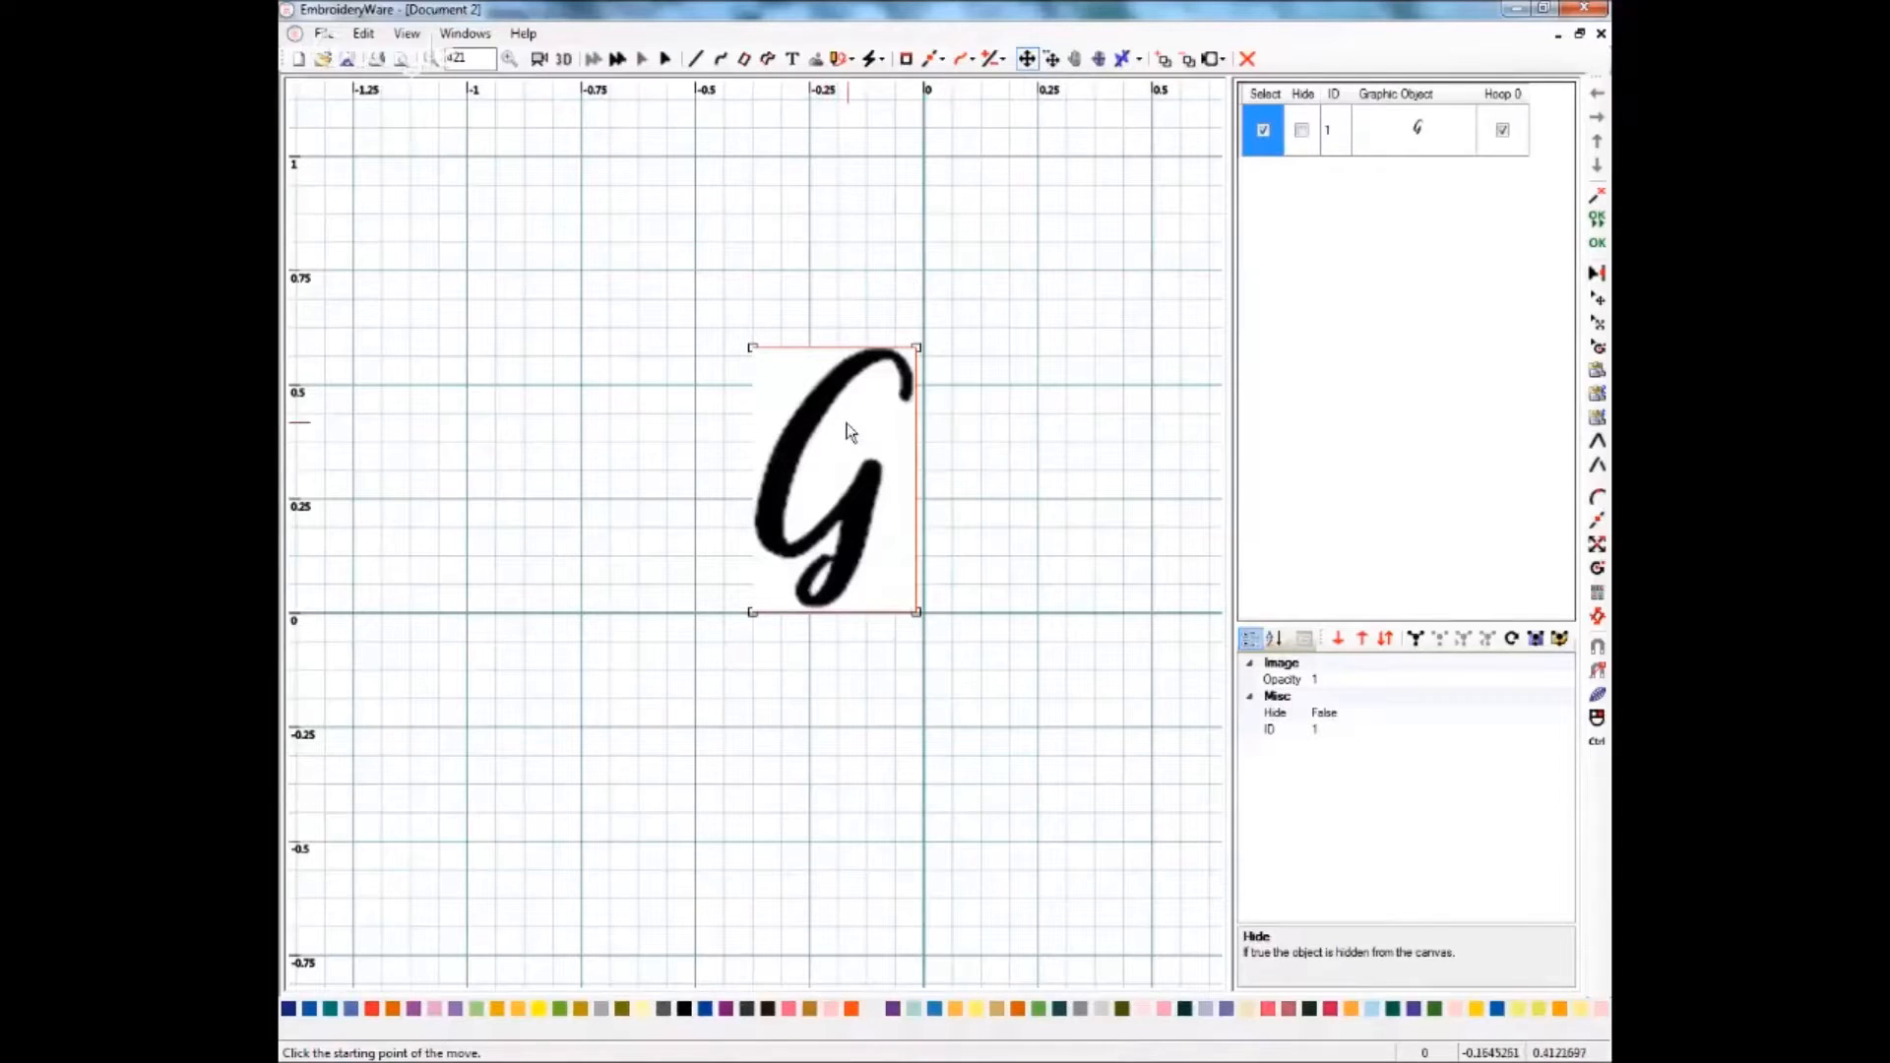
pyautogui.click(830, 452)
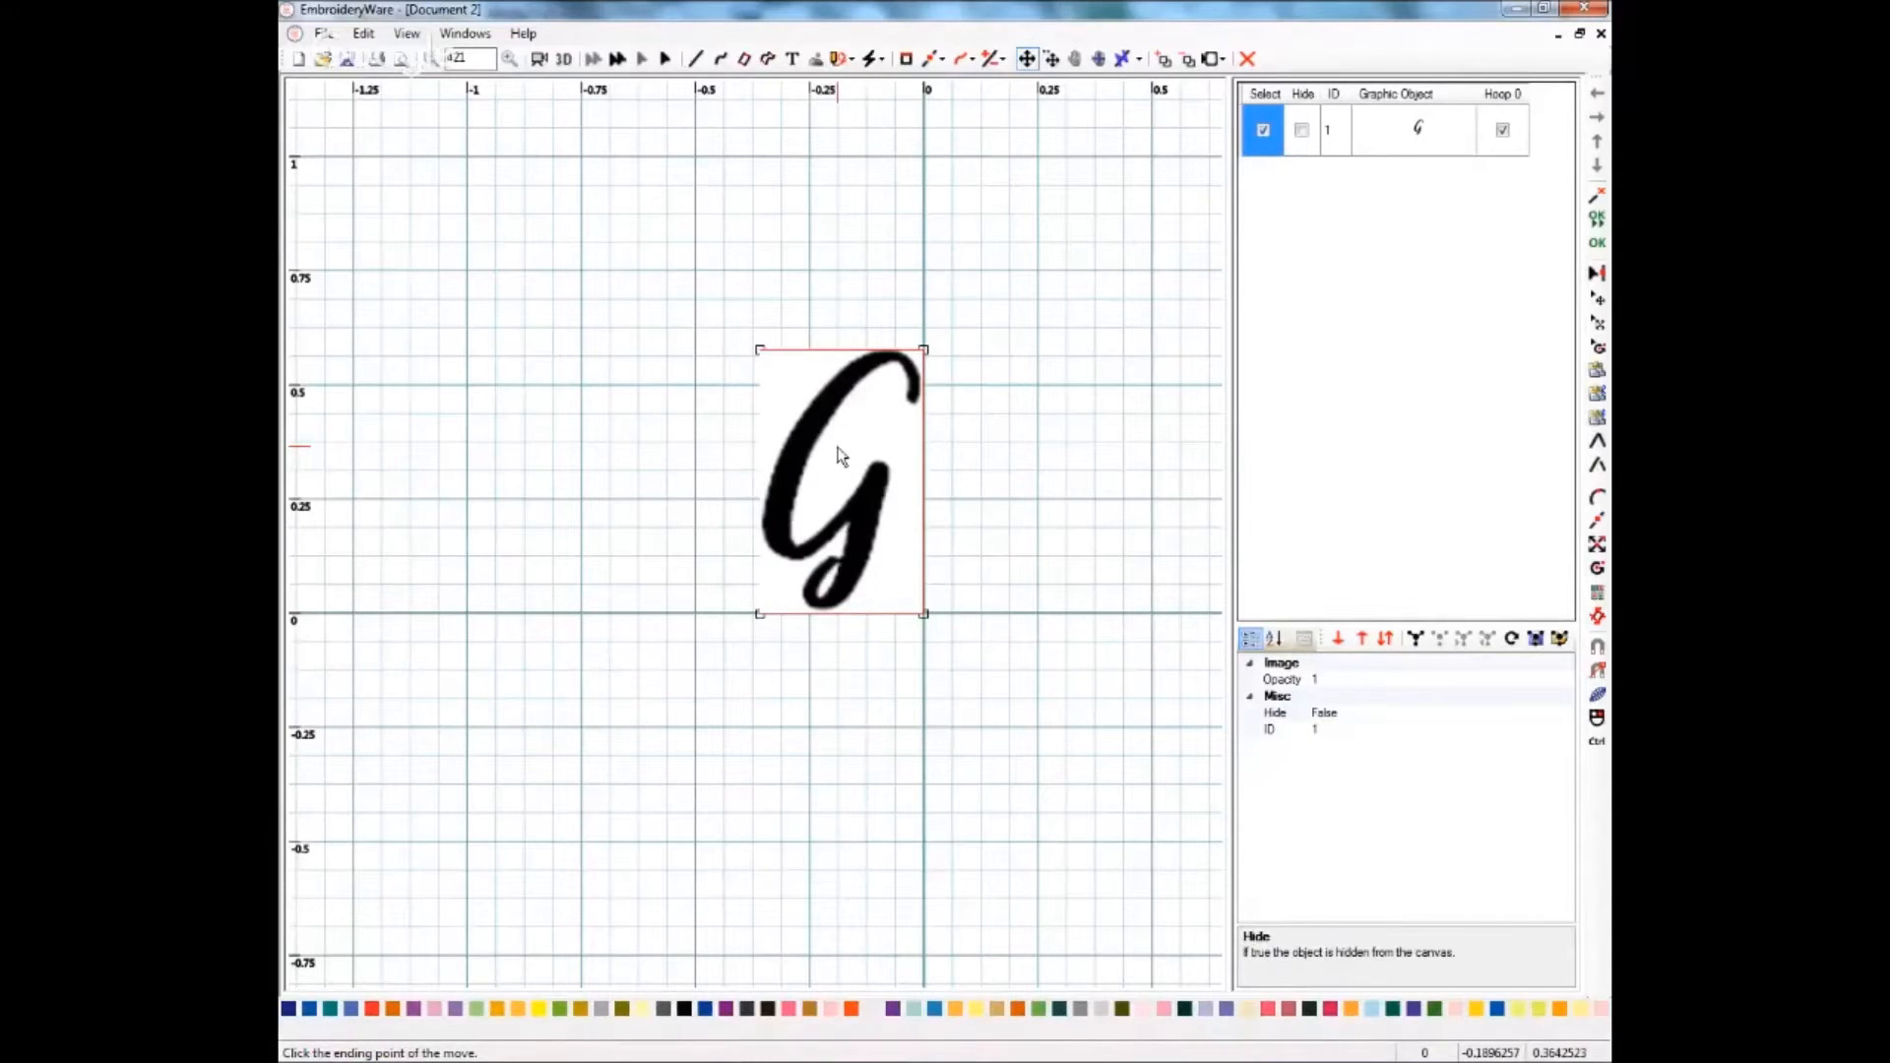
pyautogui.click(840, 454)
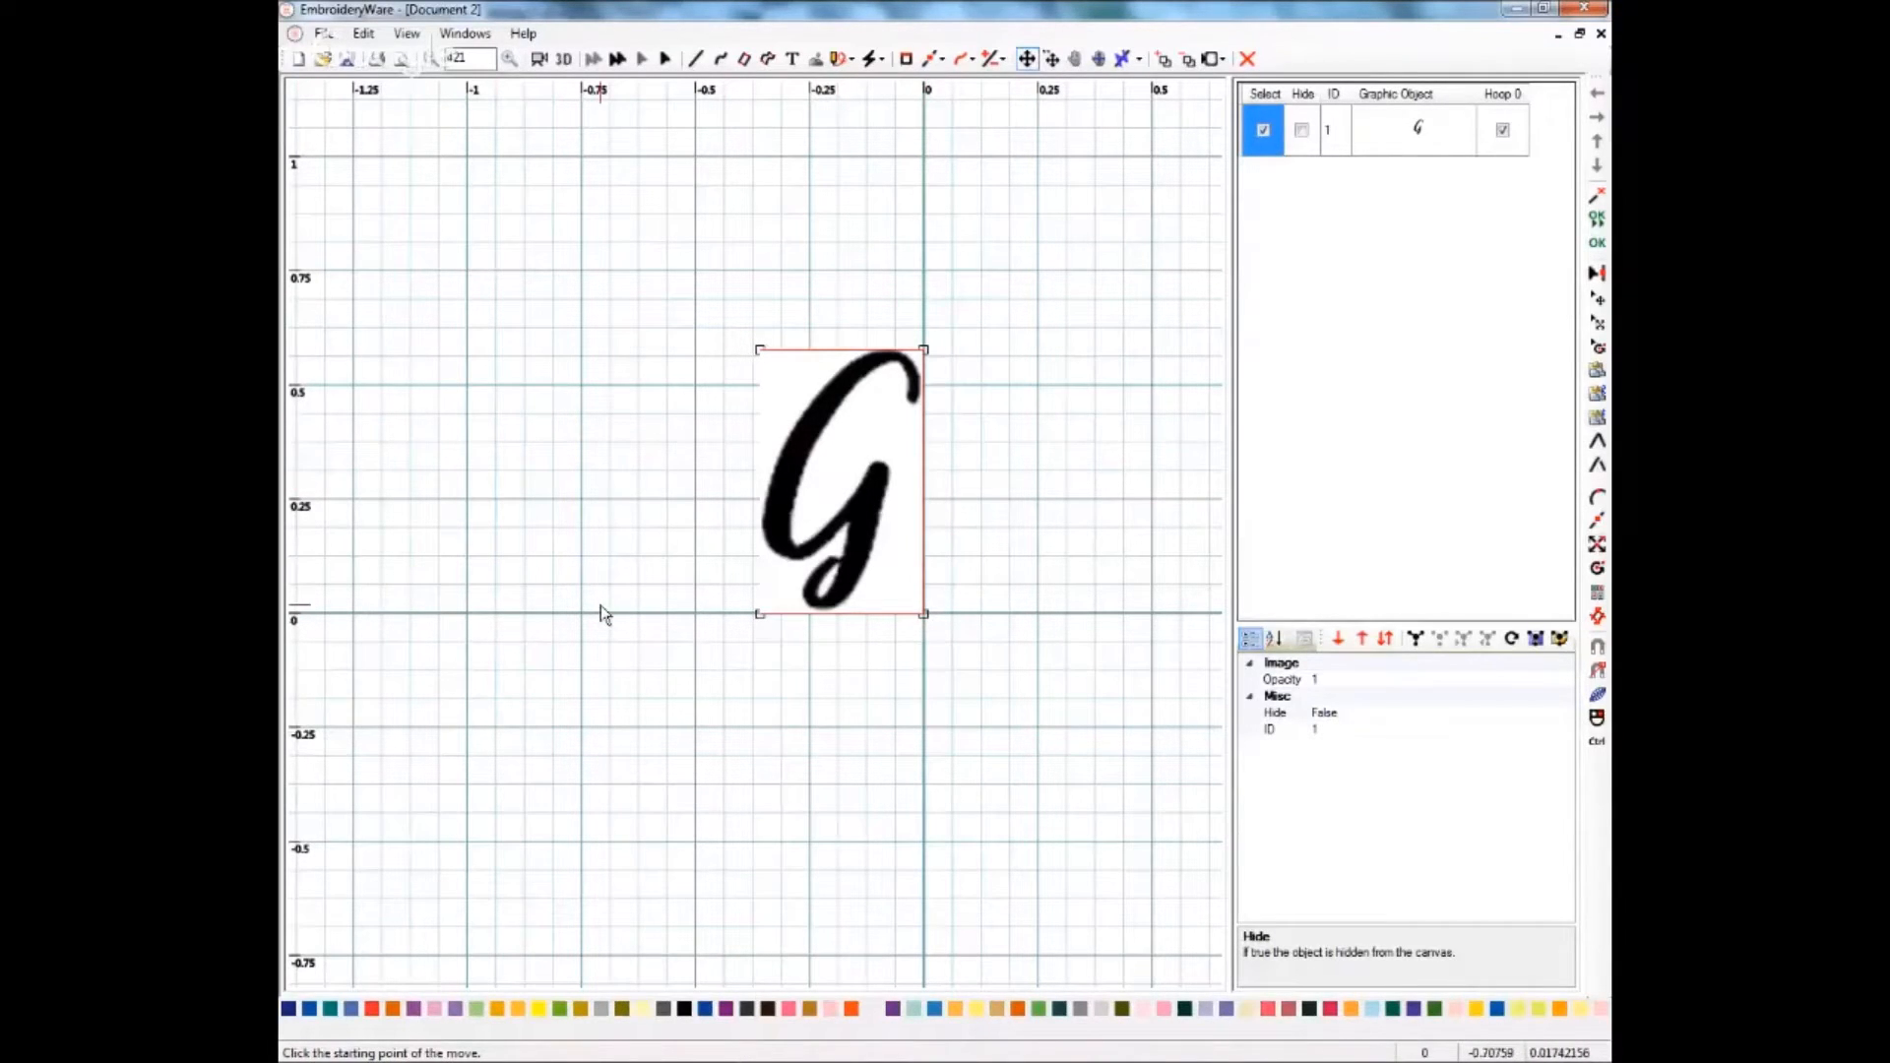
# - Check the canvas display options and return the displaced G image's lower-right corner to the grid origin
pyautogui.click(1139, 63)
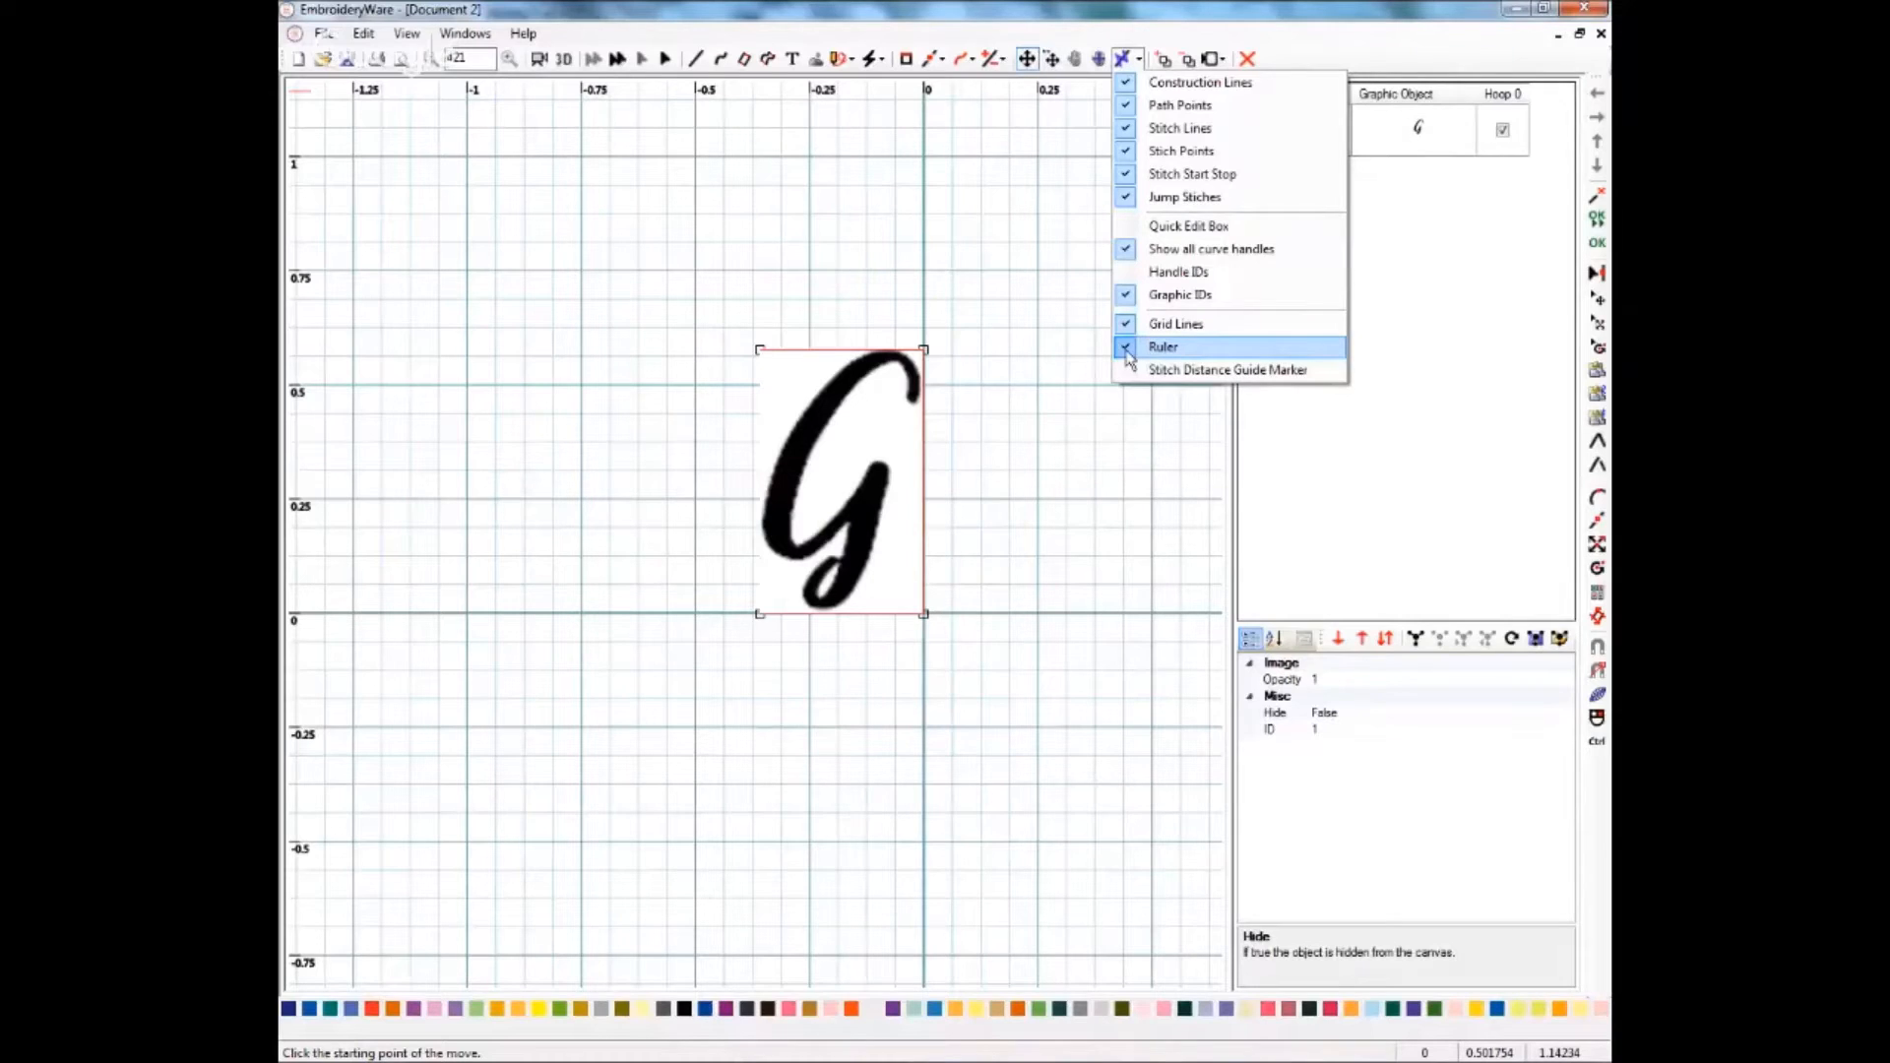
pyautogui.click(996, 197)
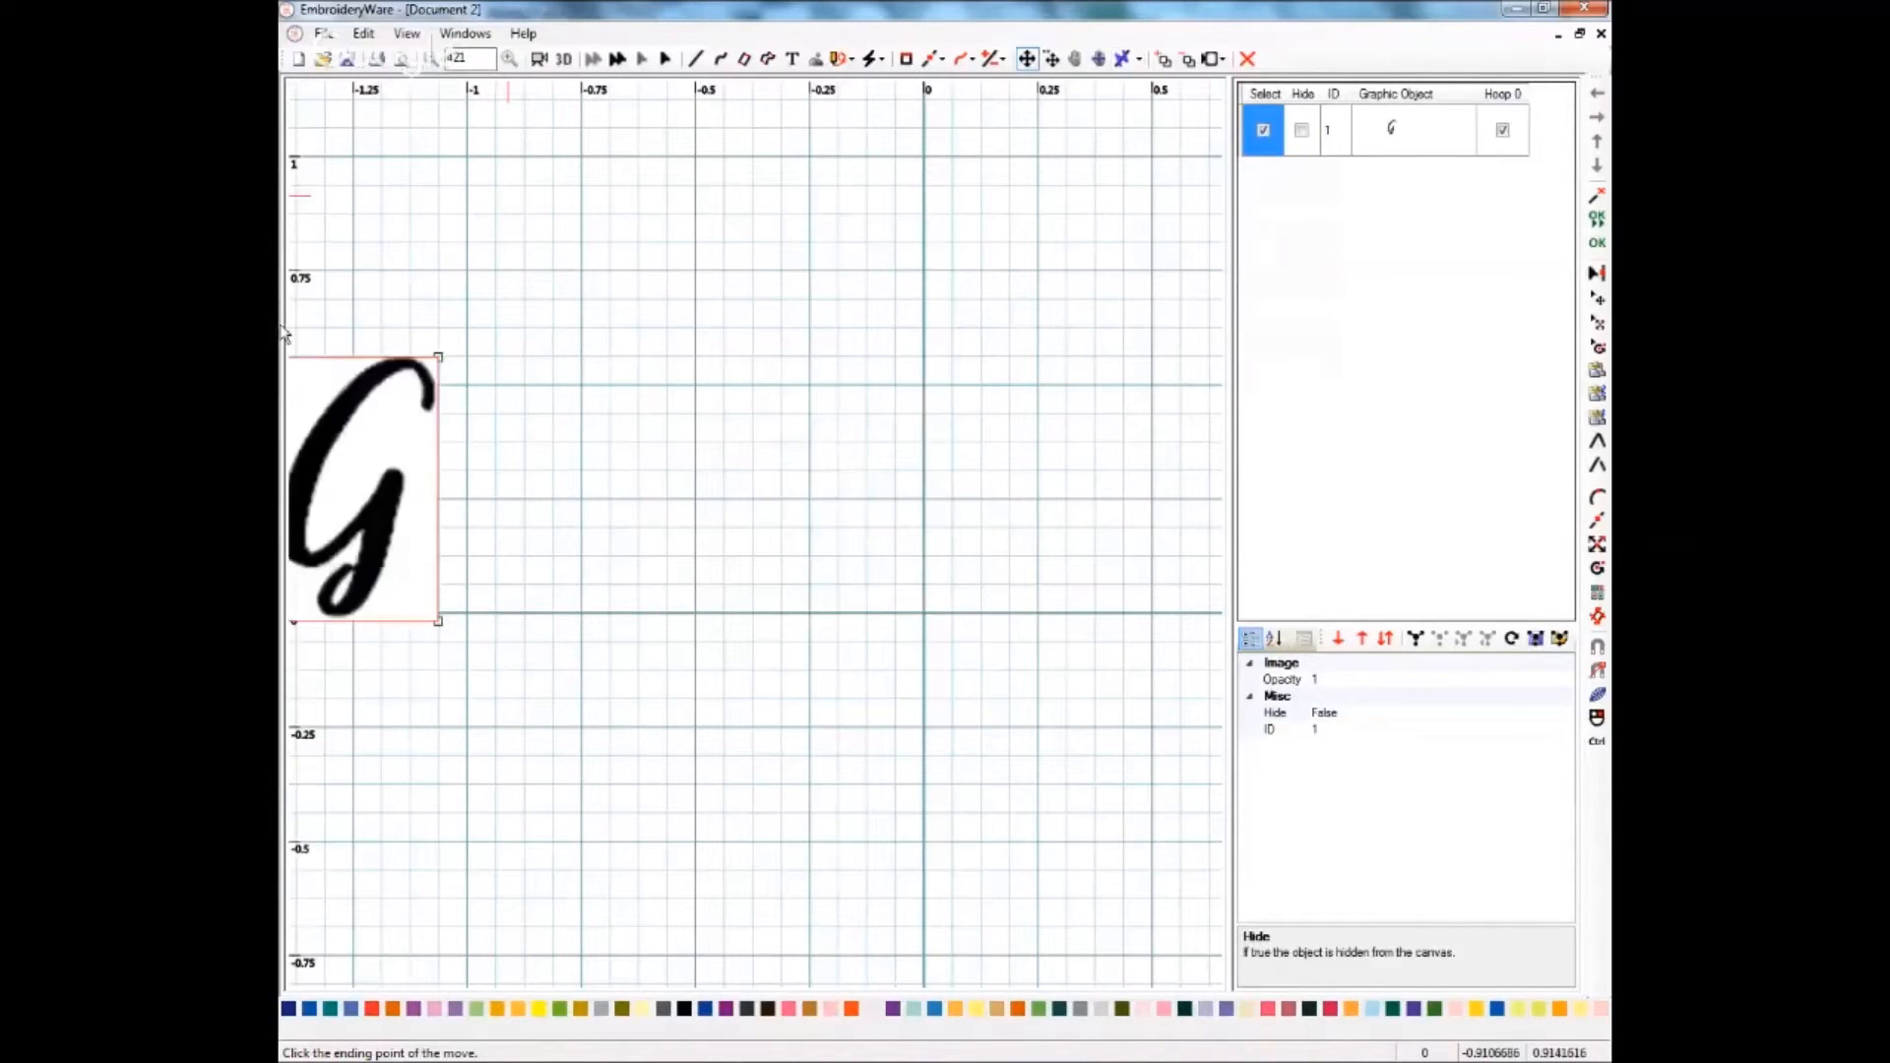
pyautogui.click(912, 221)
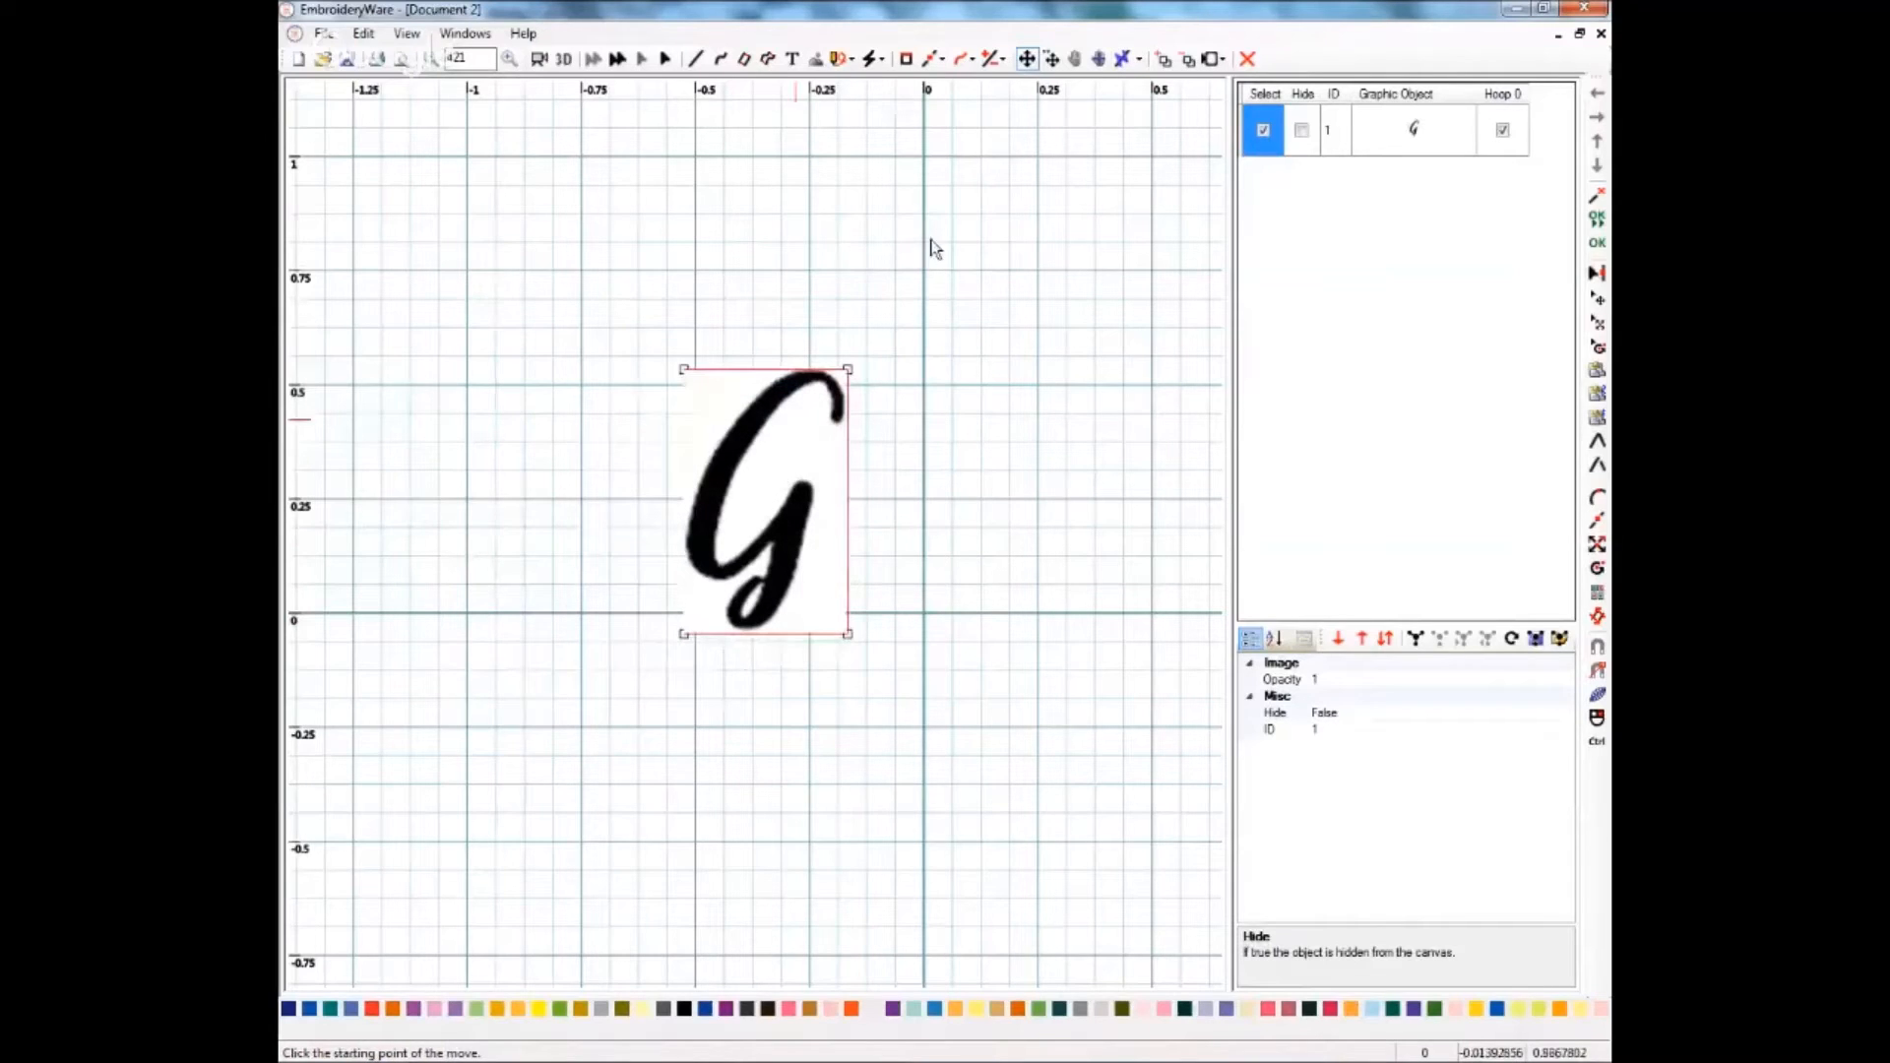
pyautogui.click(794, 439)
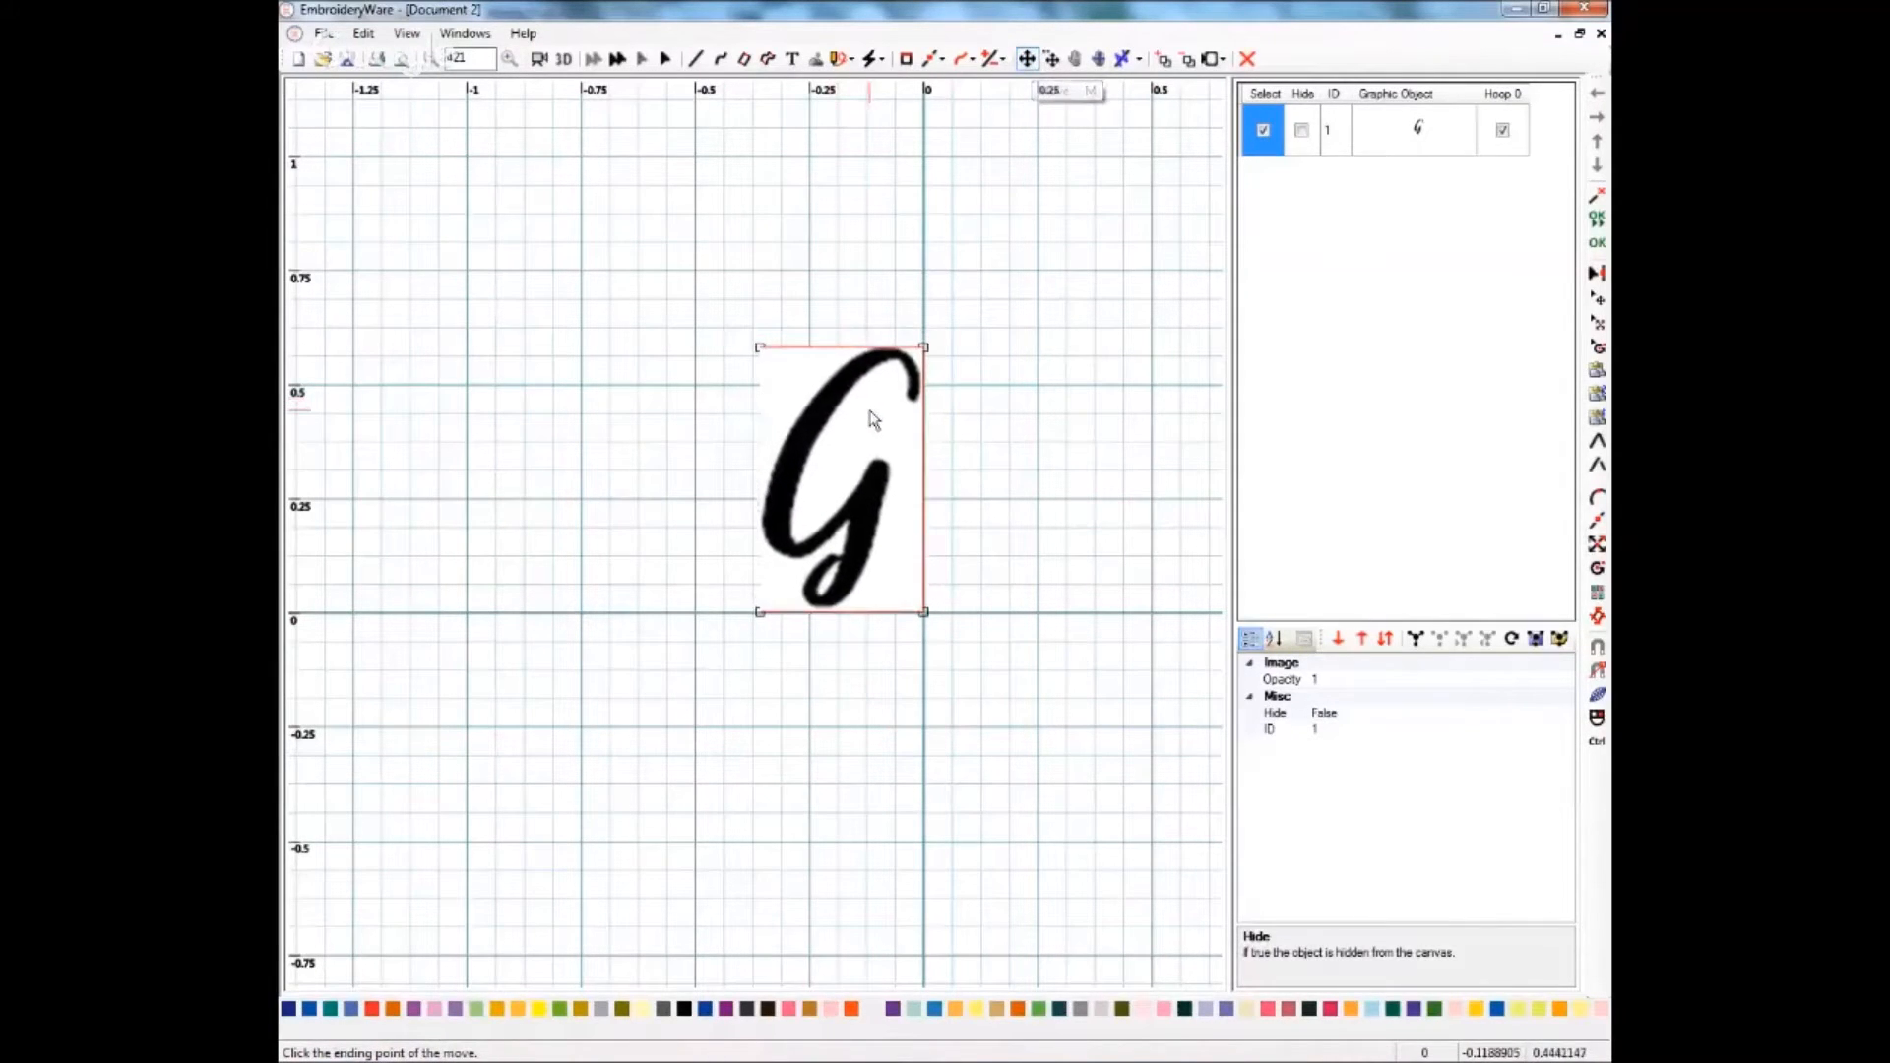
pyautogui.click(873, 414)
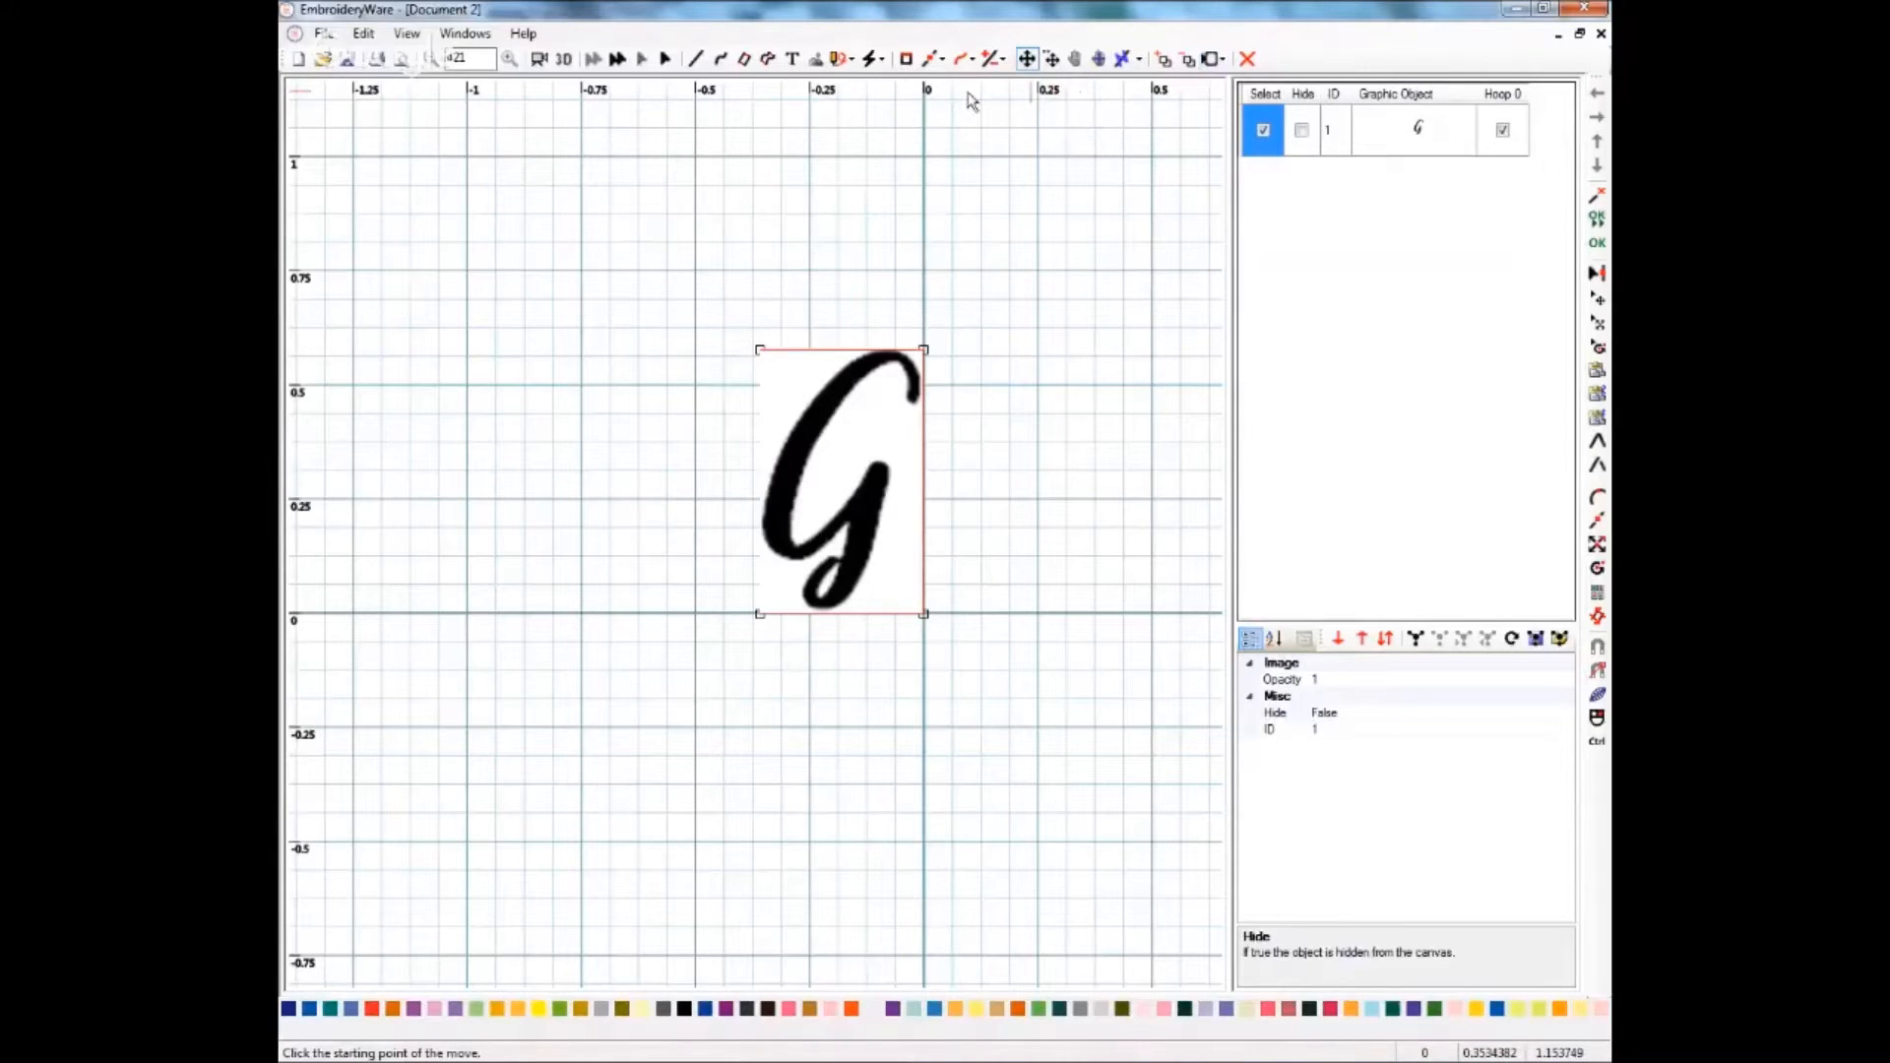
# - Review the hoop settings for size, grid divisions, snap distance and units without changing them
pyautogui.click(1221, 61)
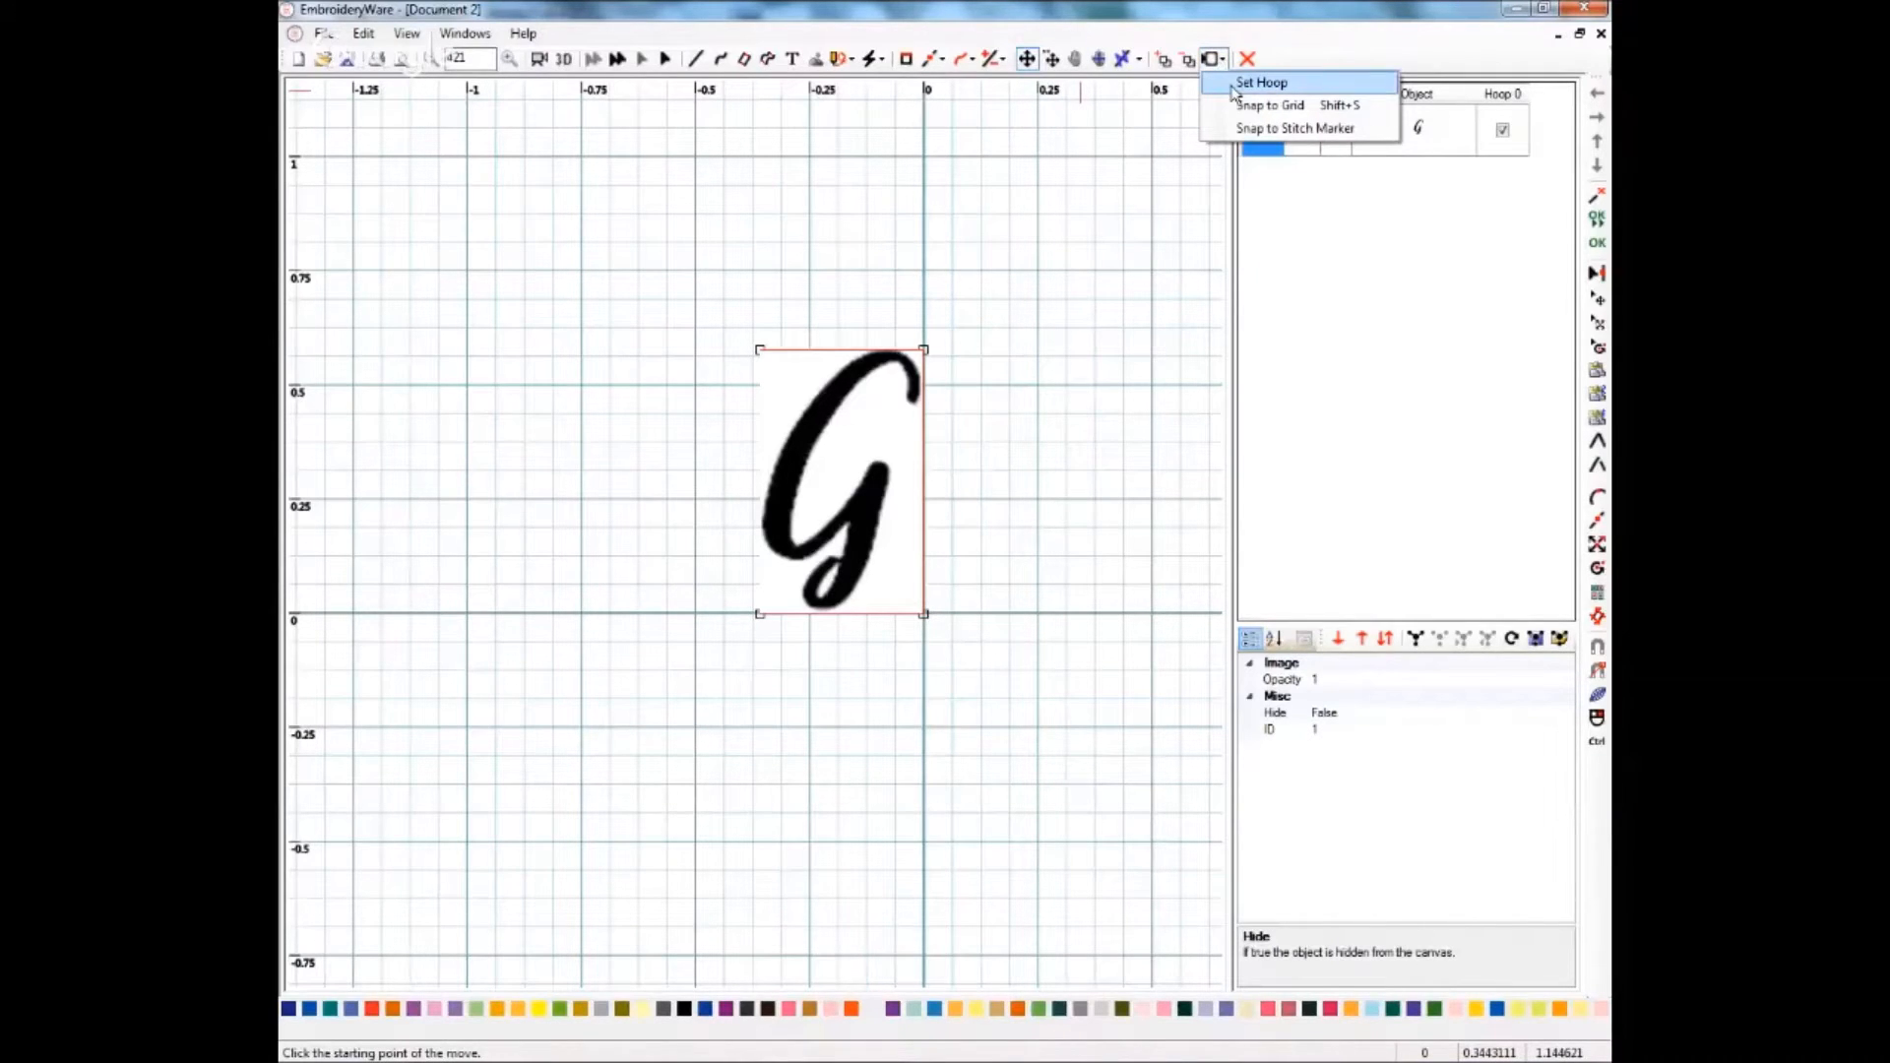
pyautogui.click(1260, 83)
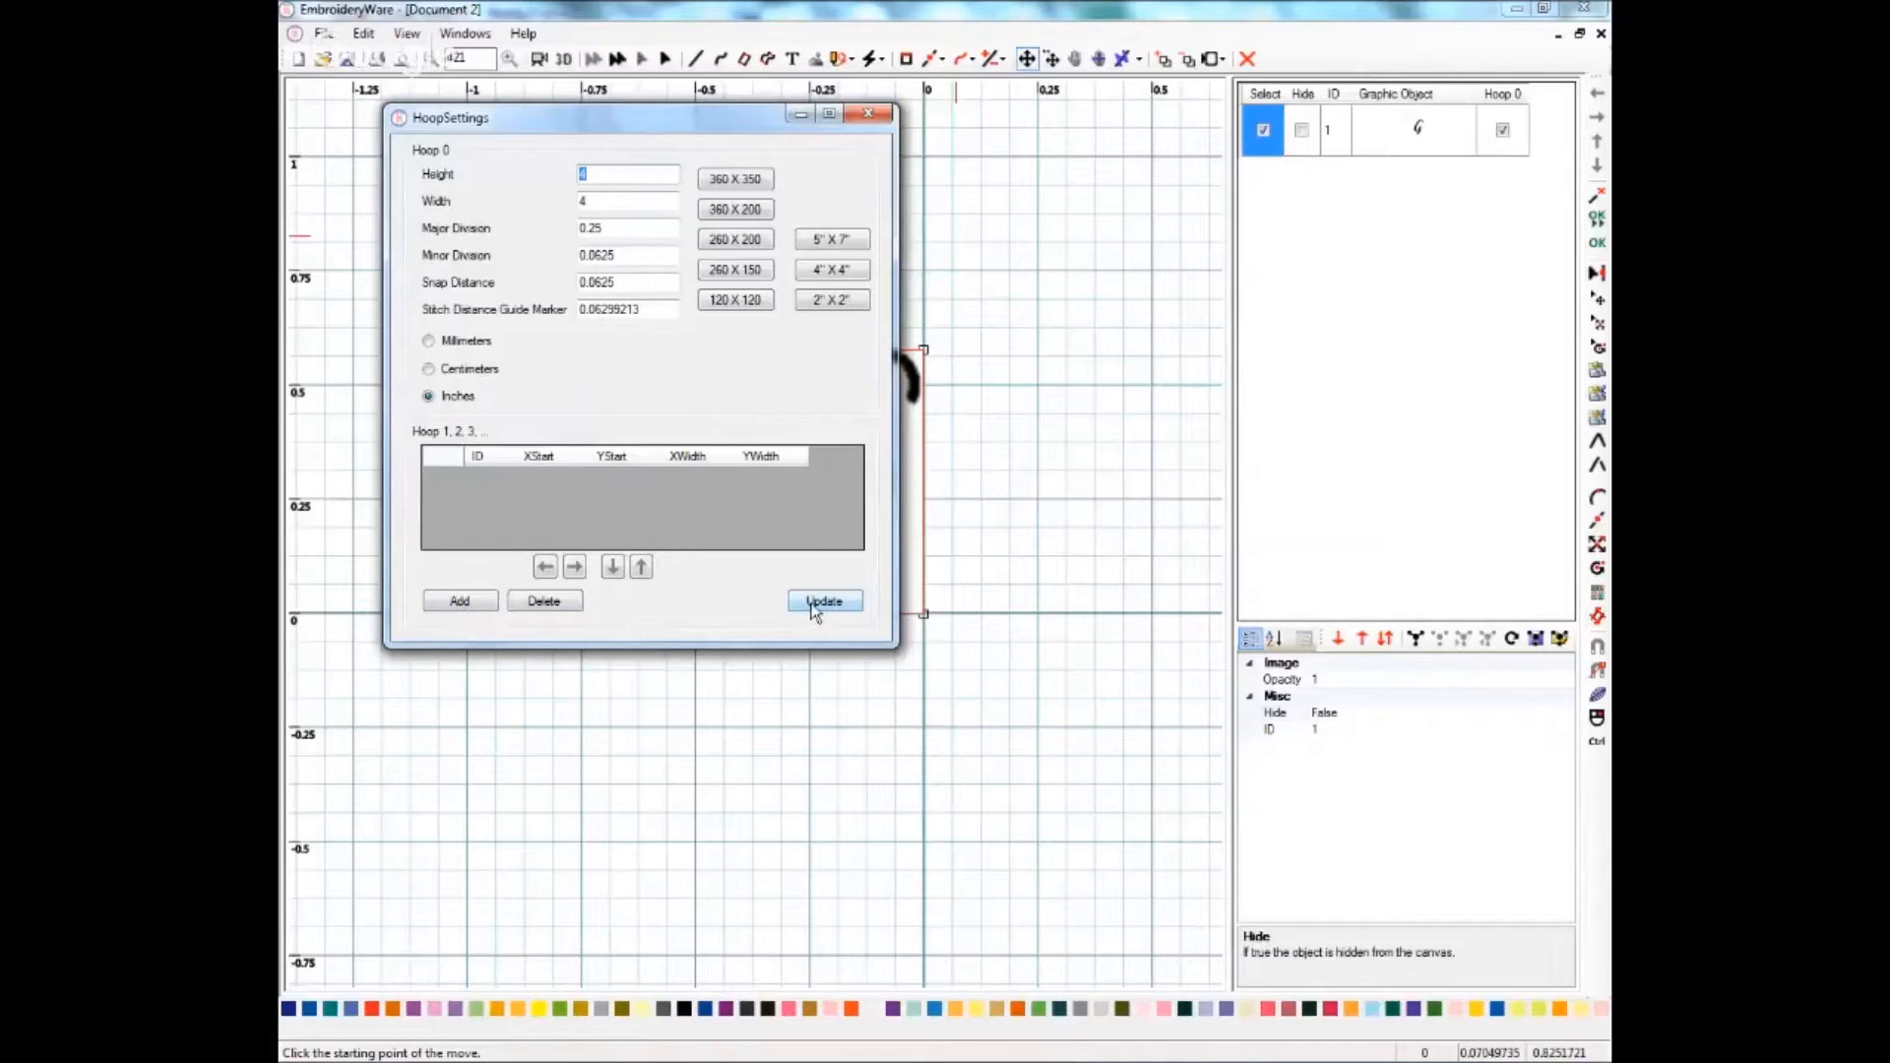
pyautogui.click(870, 118)
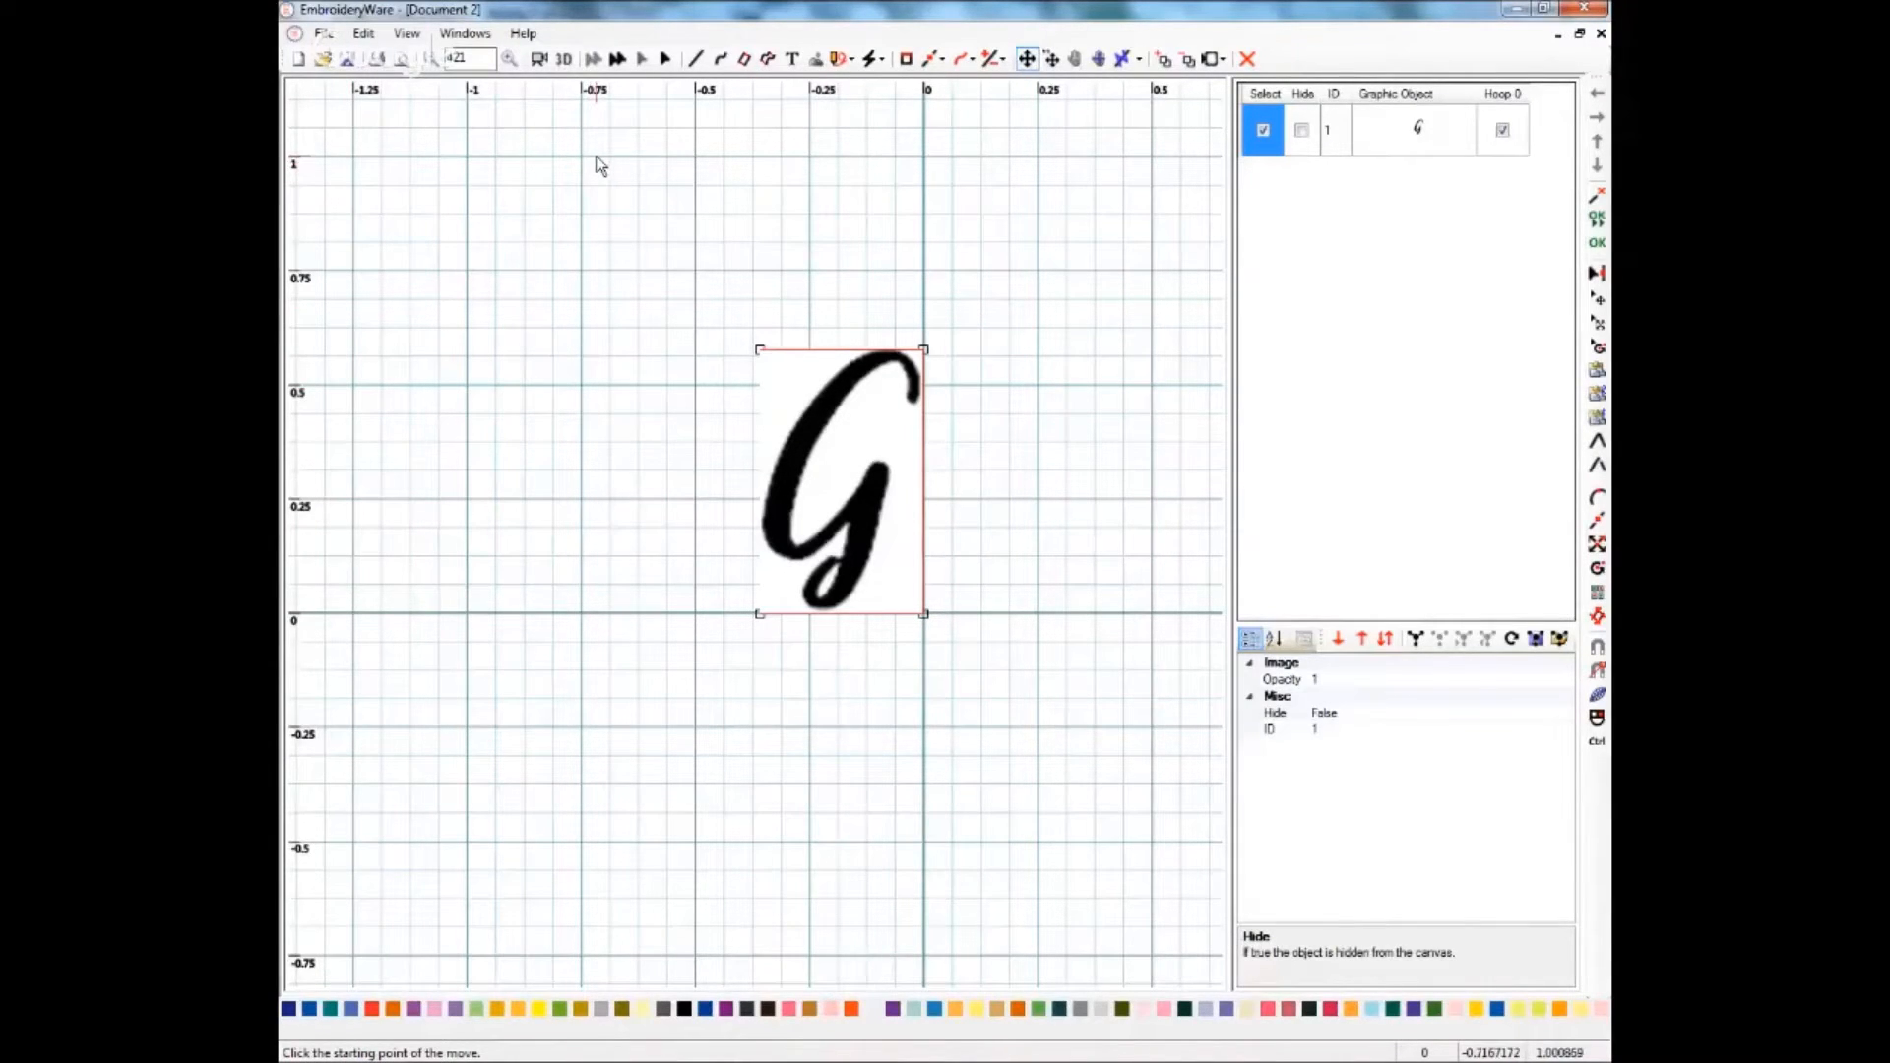
# - Scale the G image around its lower-right corner using two points until it is about 1 inch tall
pyautogui.click(970, 61)
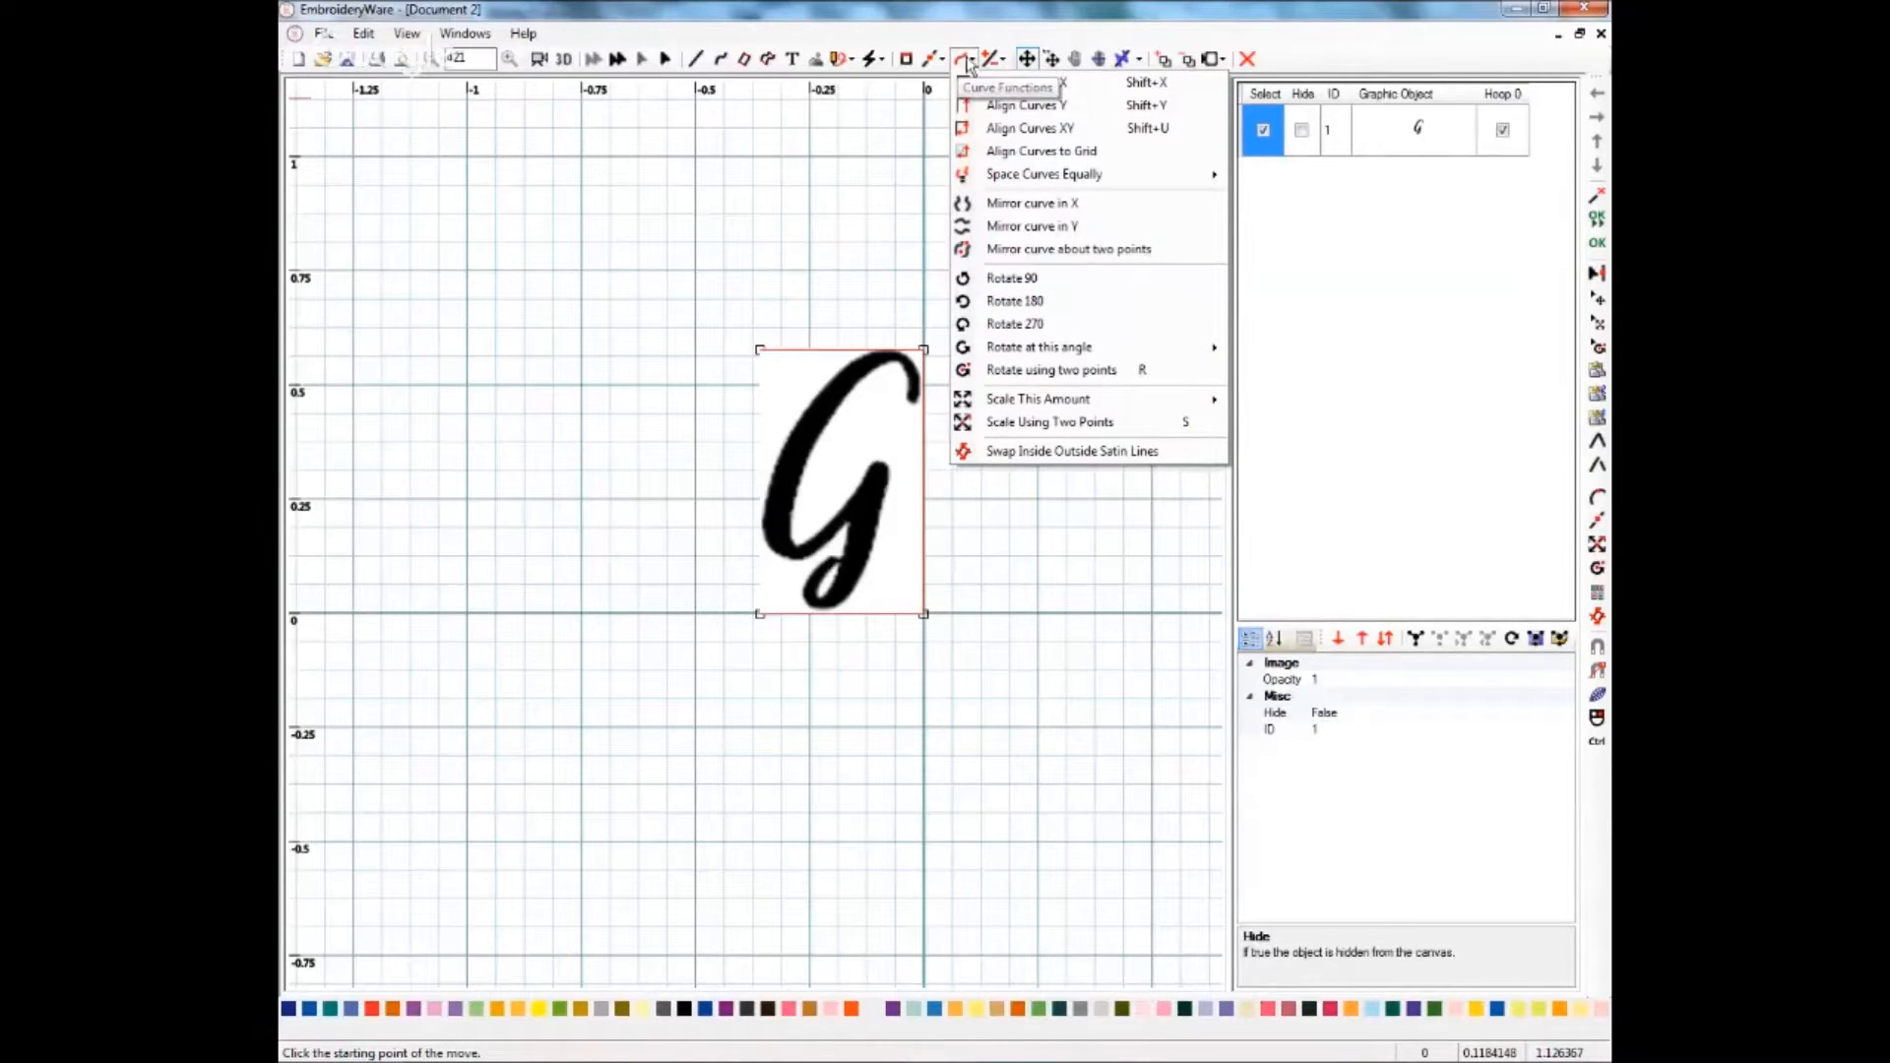
pyautogui.click(970, 61)
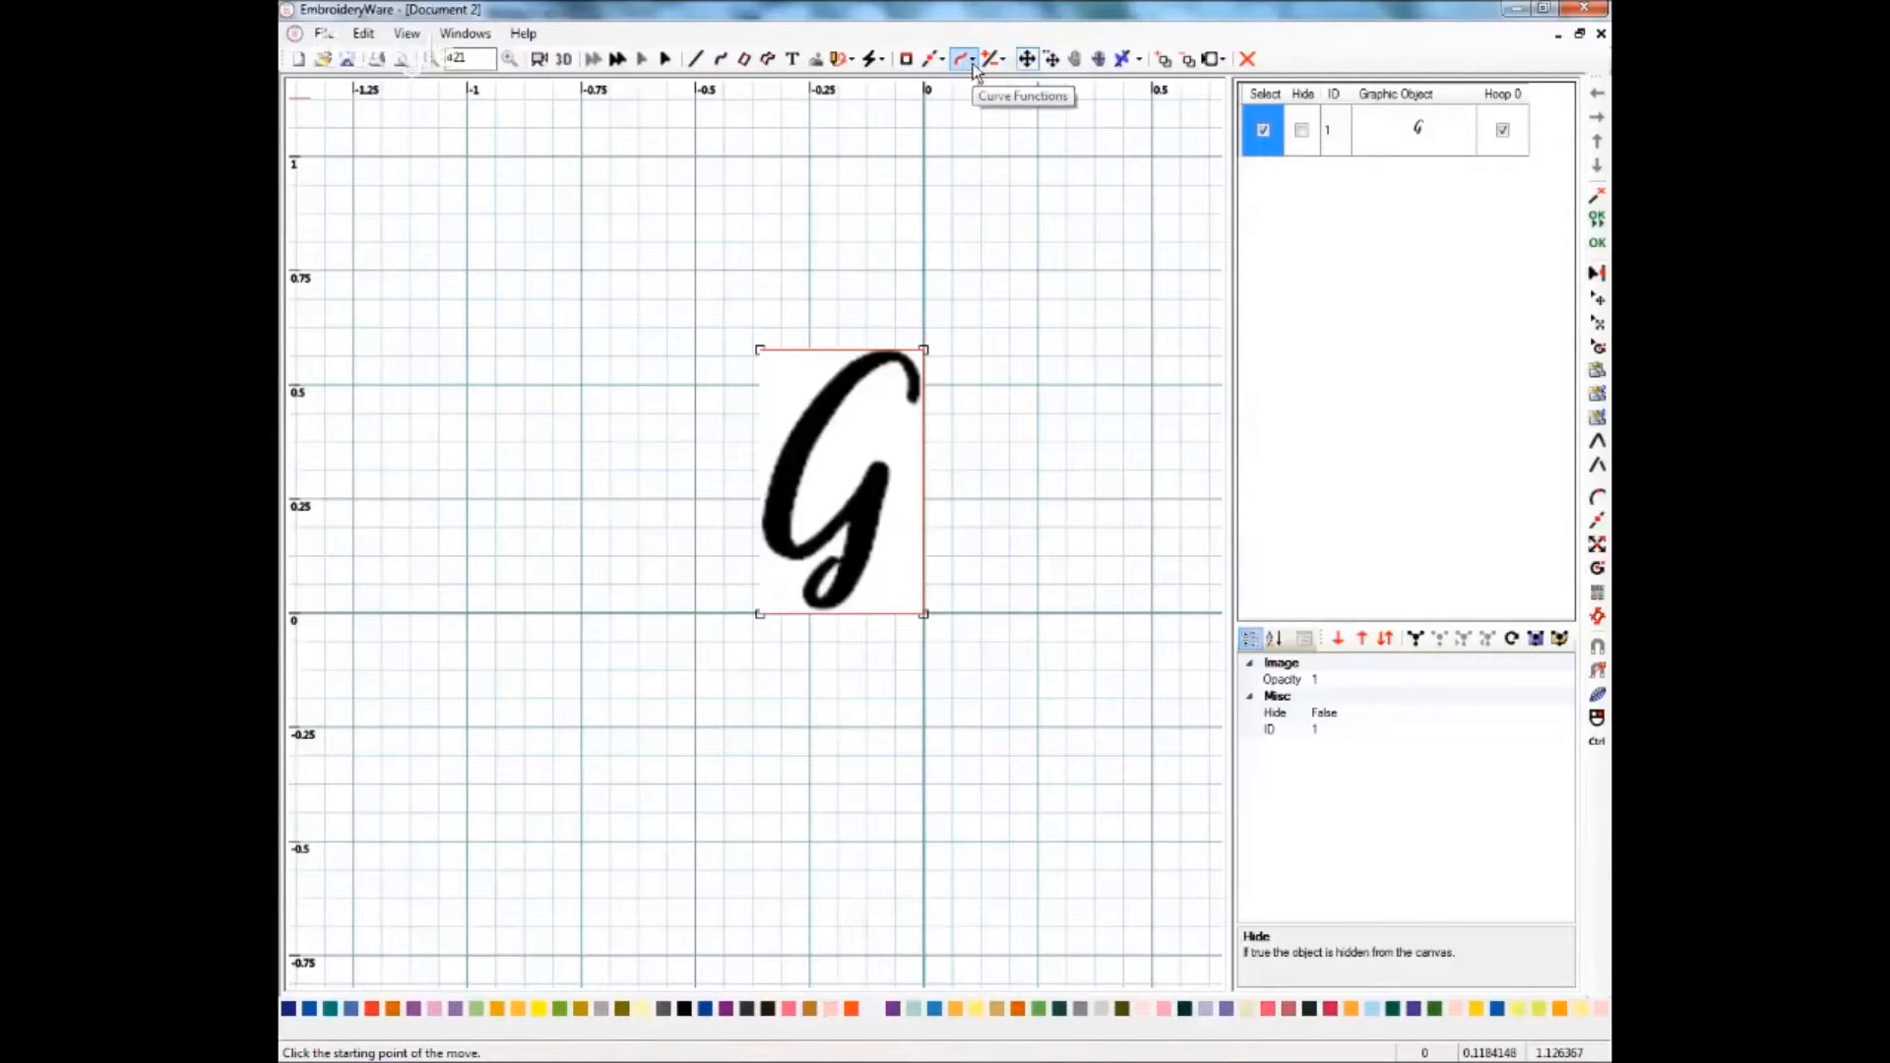
pyautogui.click(972, 61)
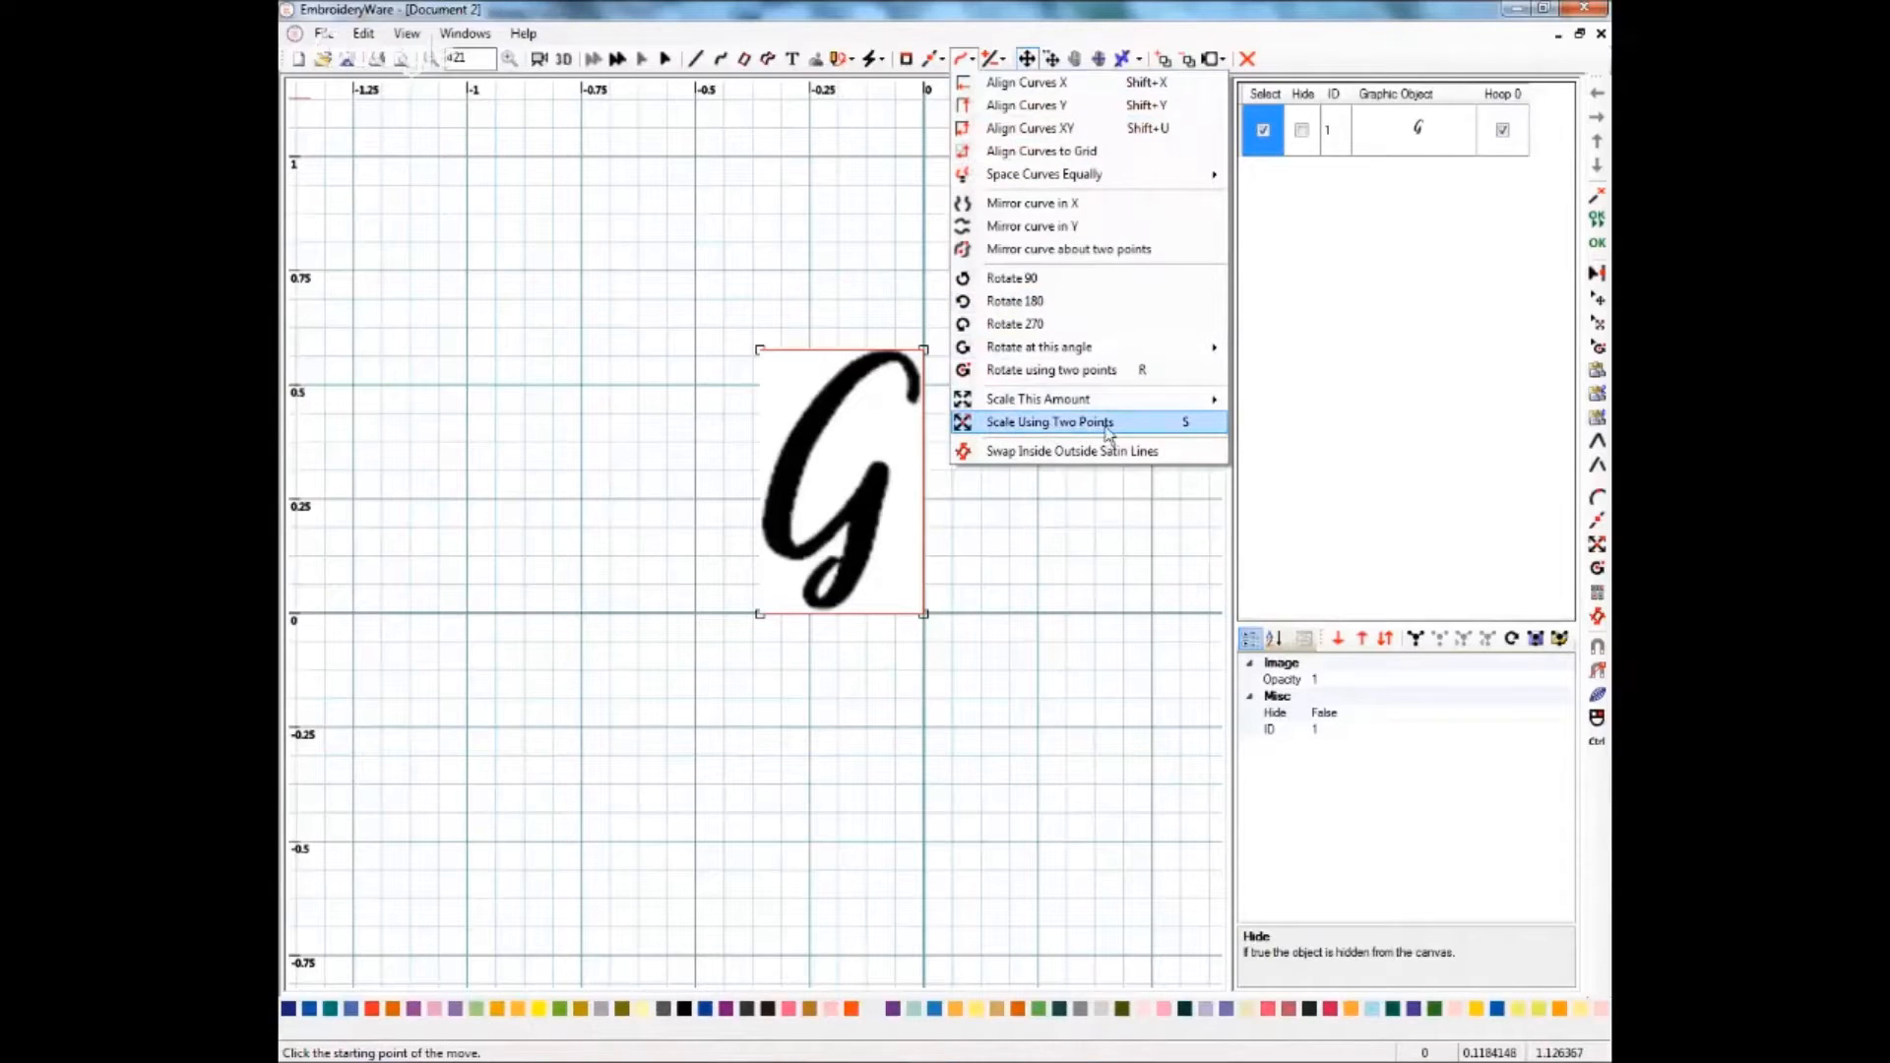
pyautogui.click(1038, 433)
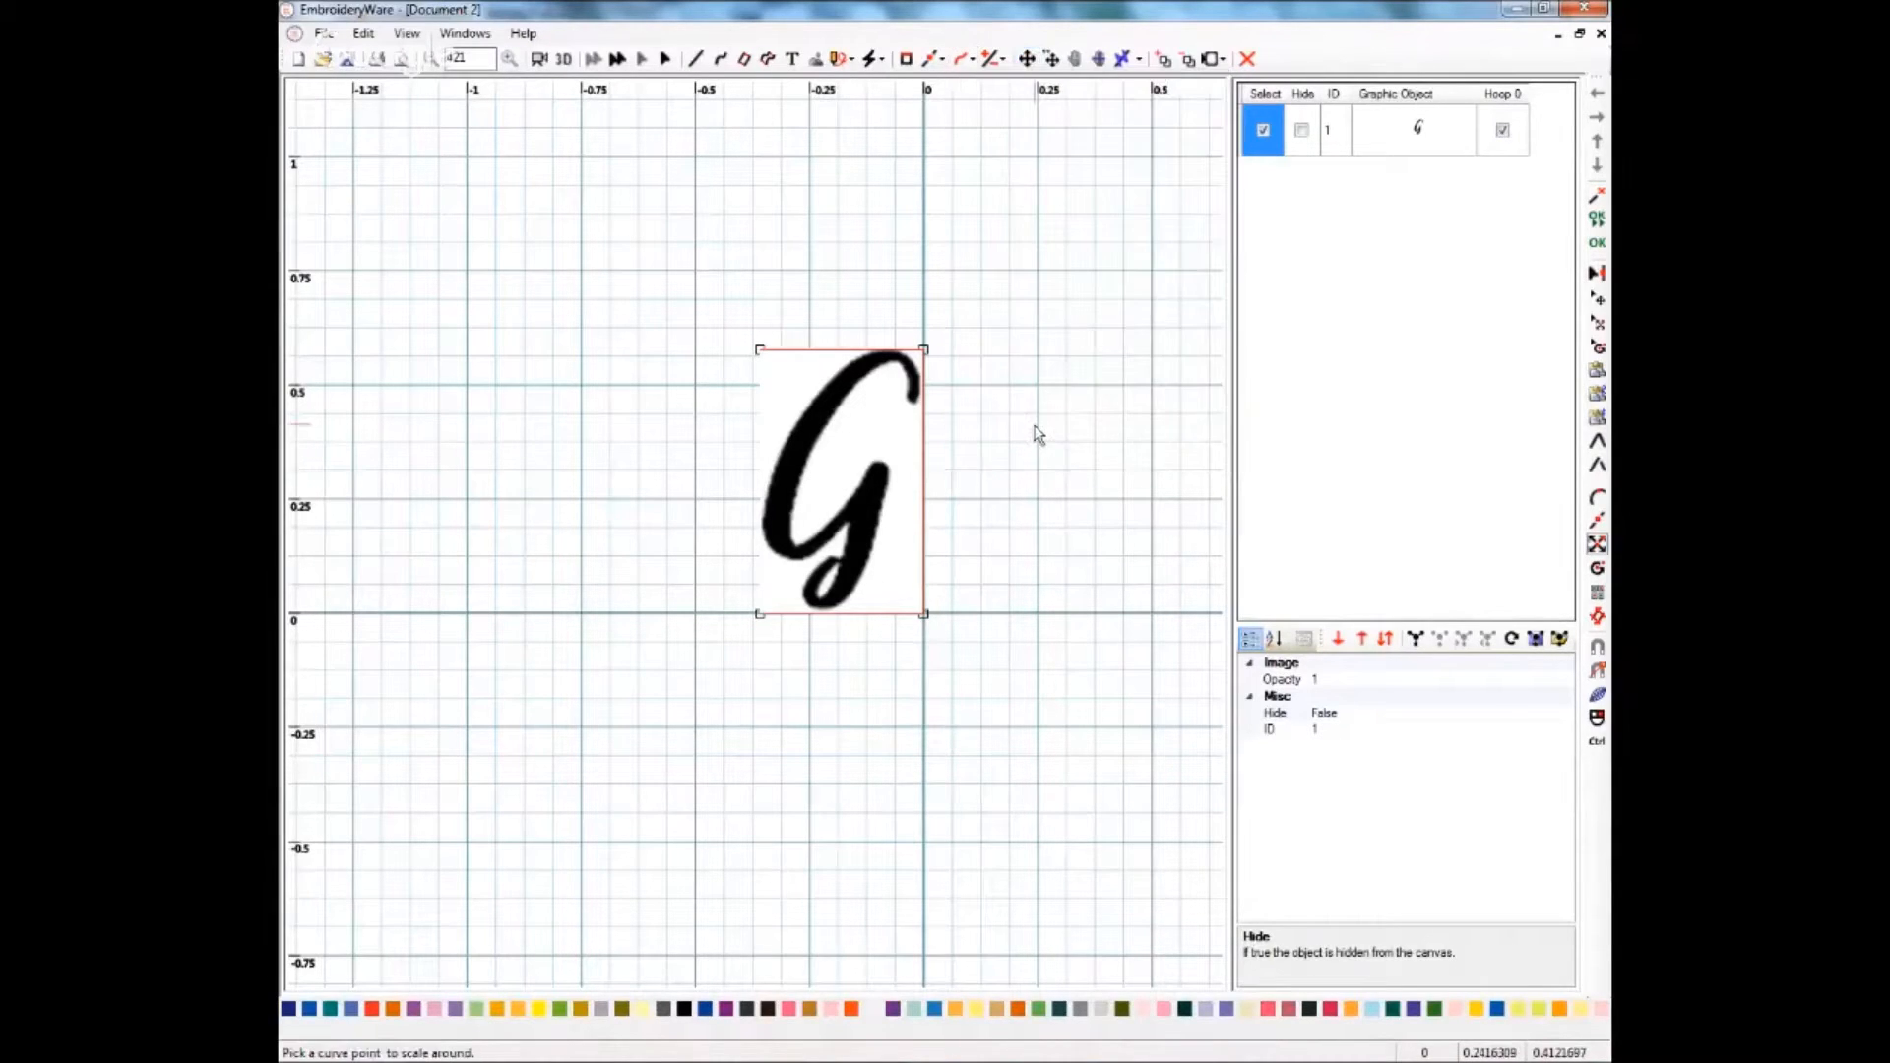
pyautogui.click(925, 615)
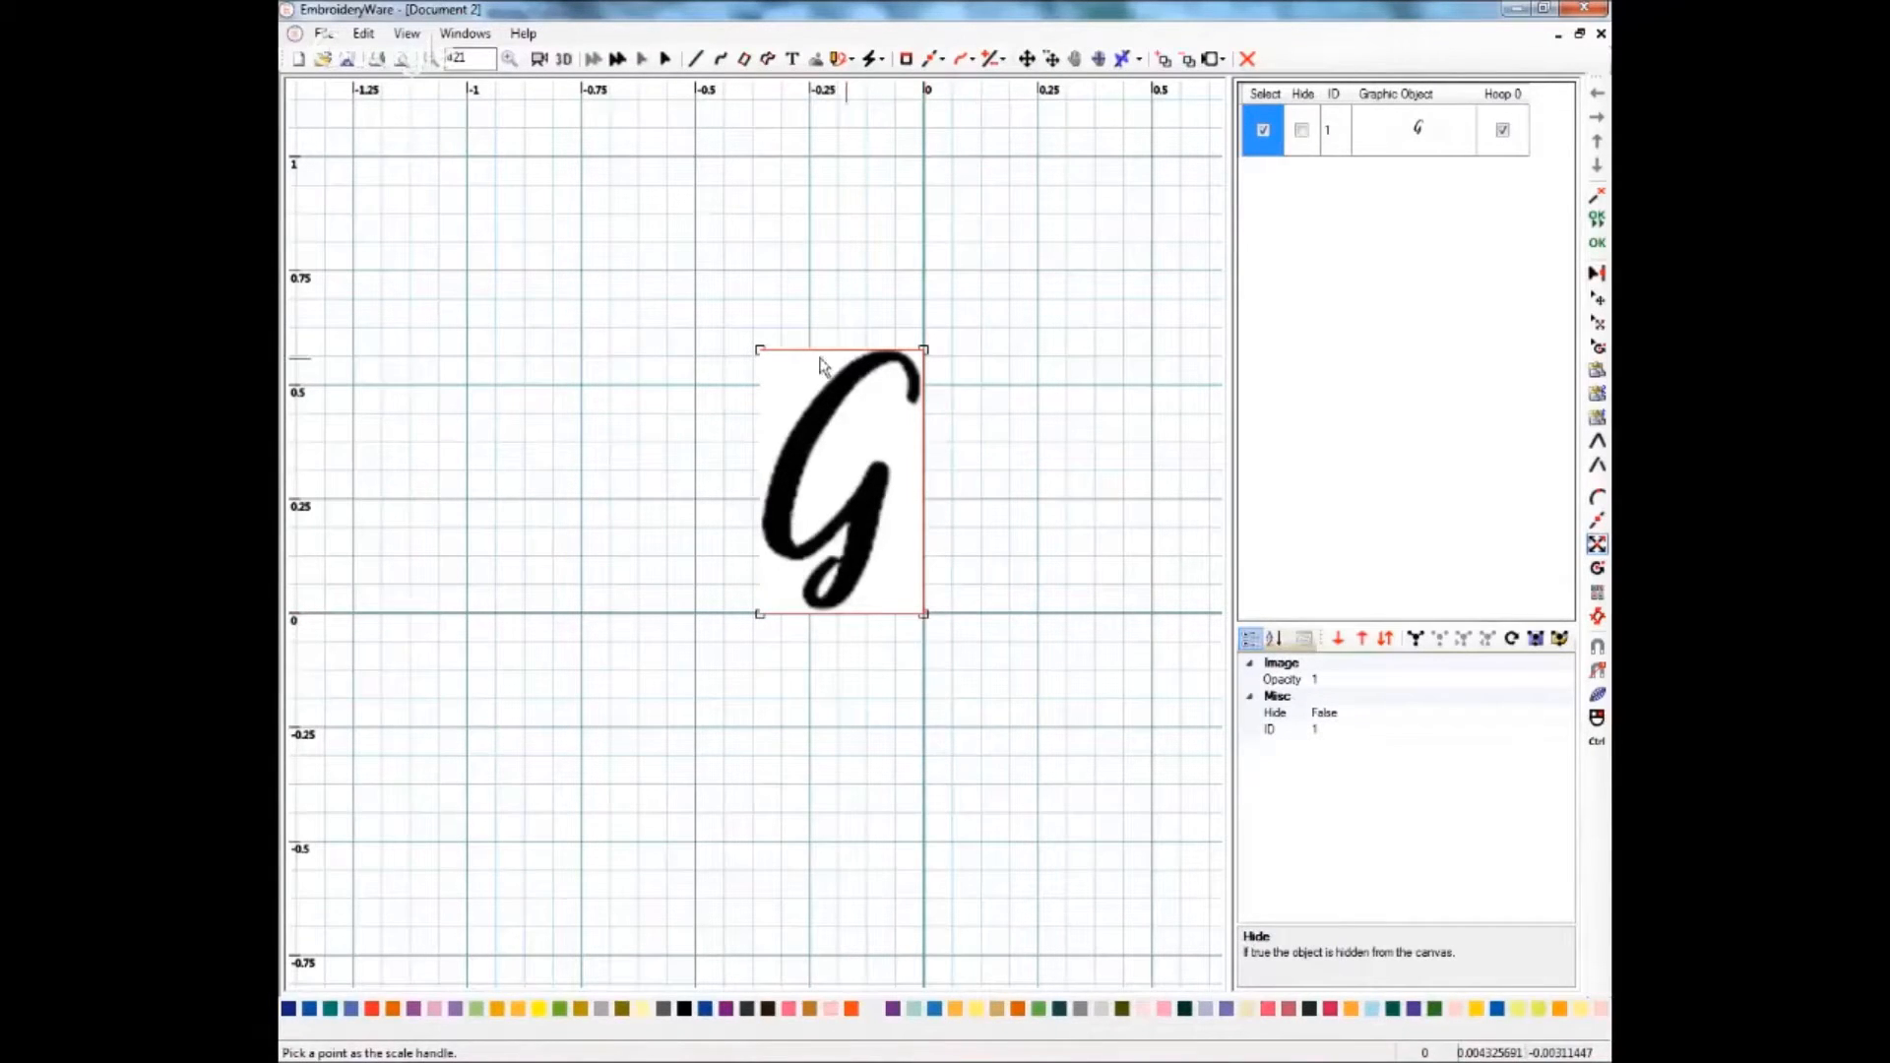
pyautogui.click(761, 350)
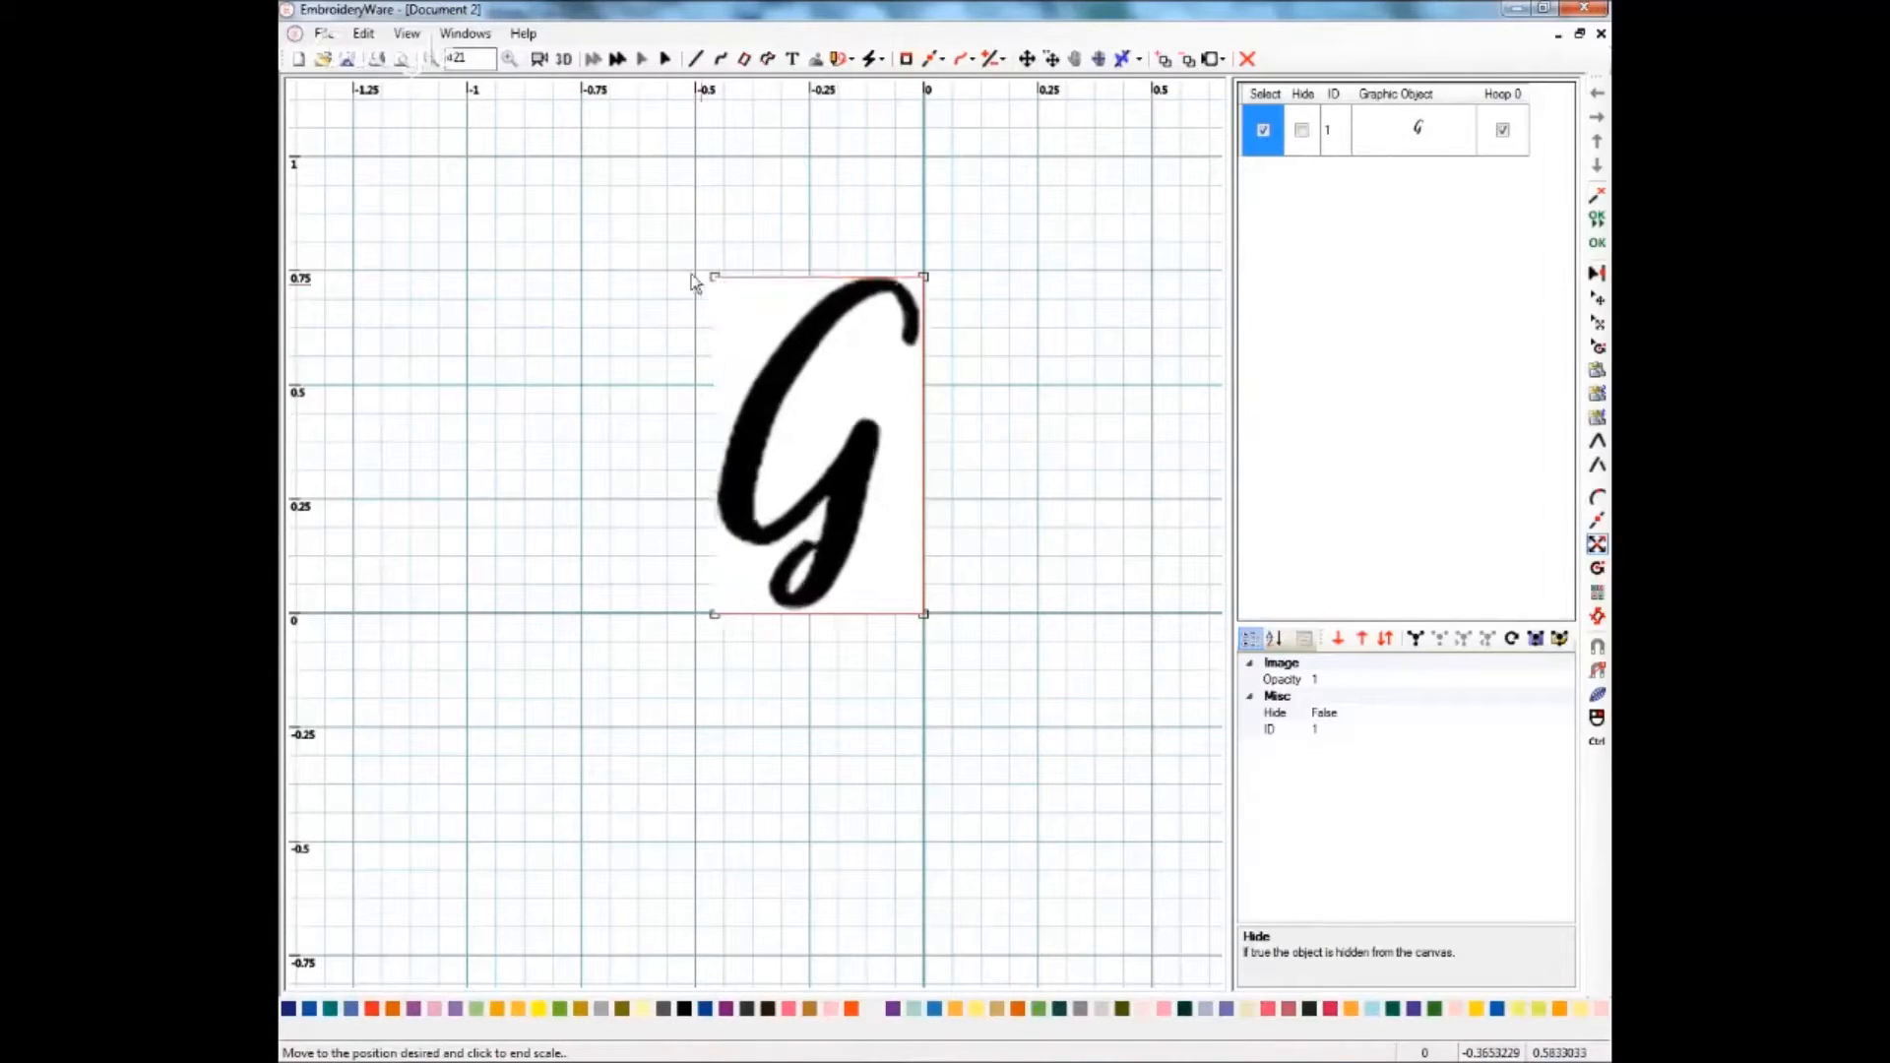
pyautogui.click(623, 168)
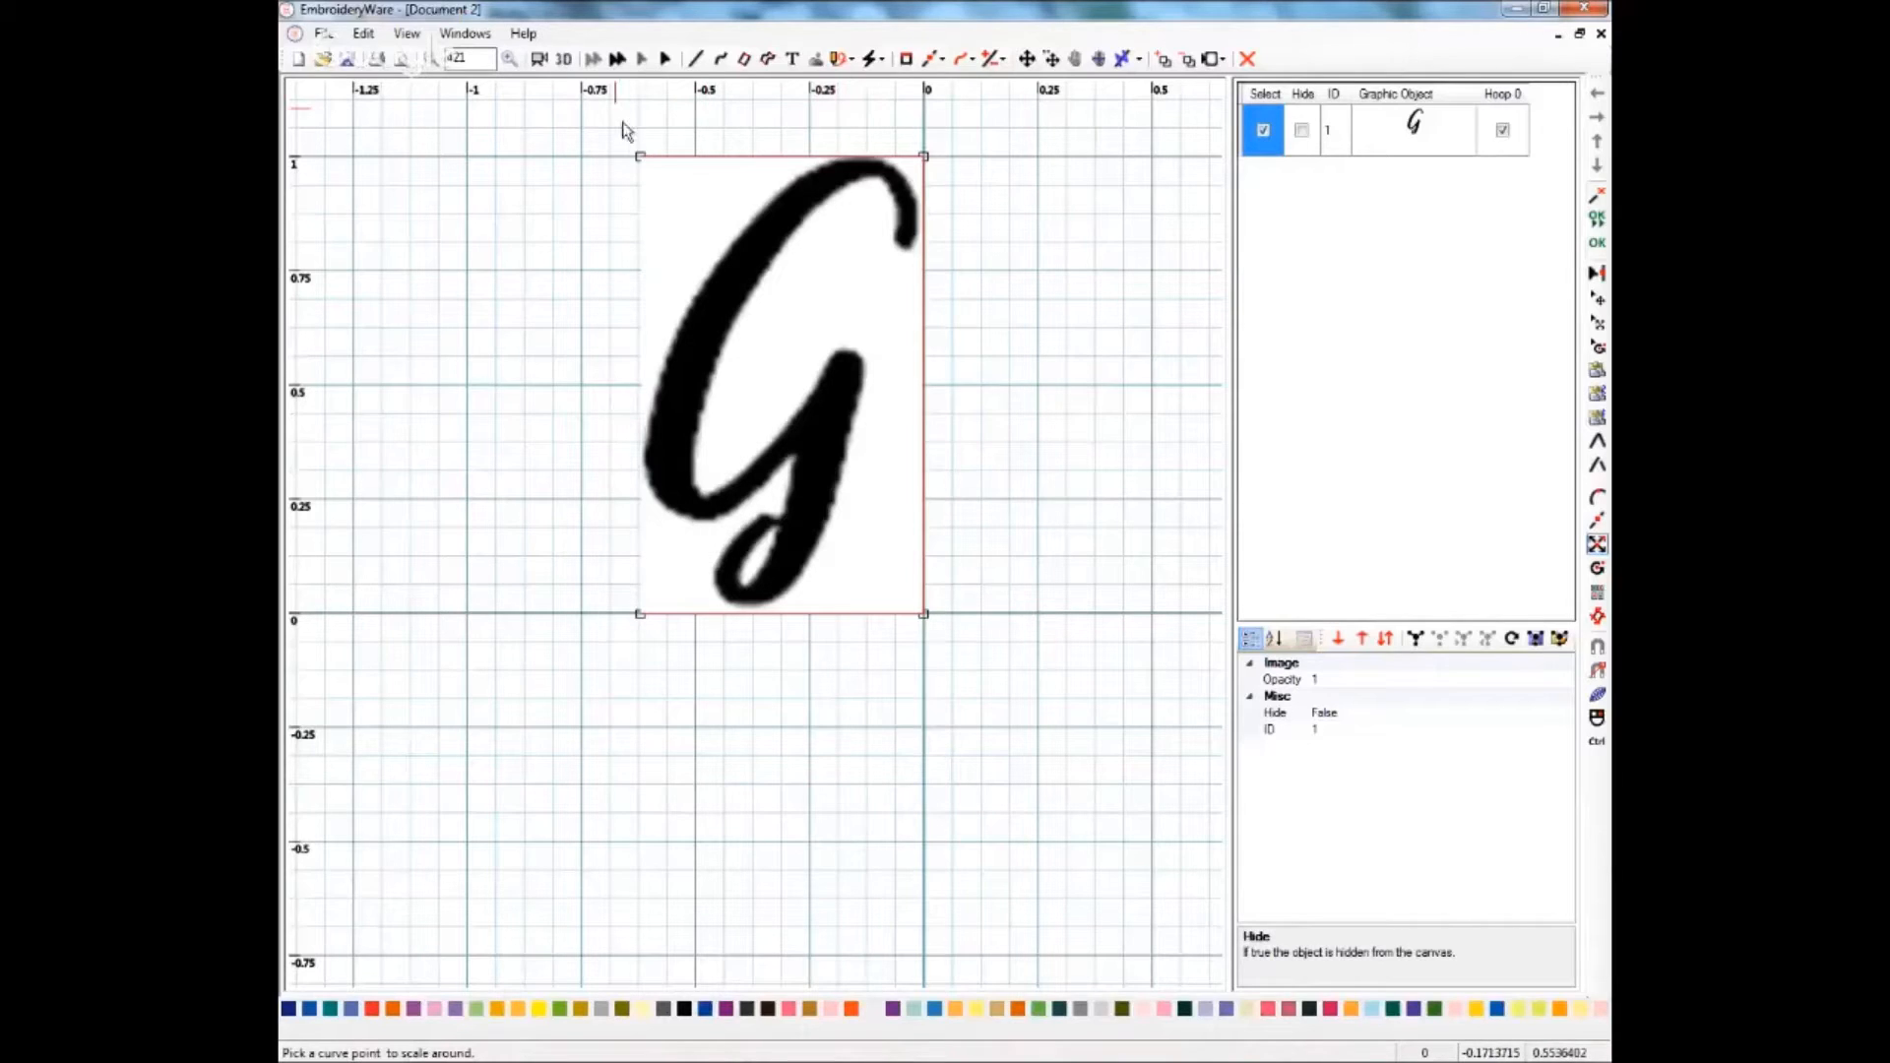
pyautogui.click(647, 155)
pyautogui.click(640, 157)
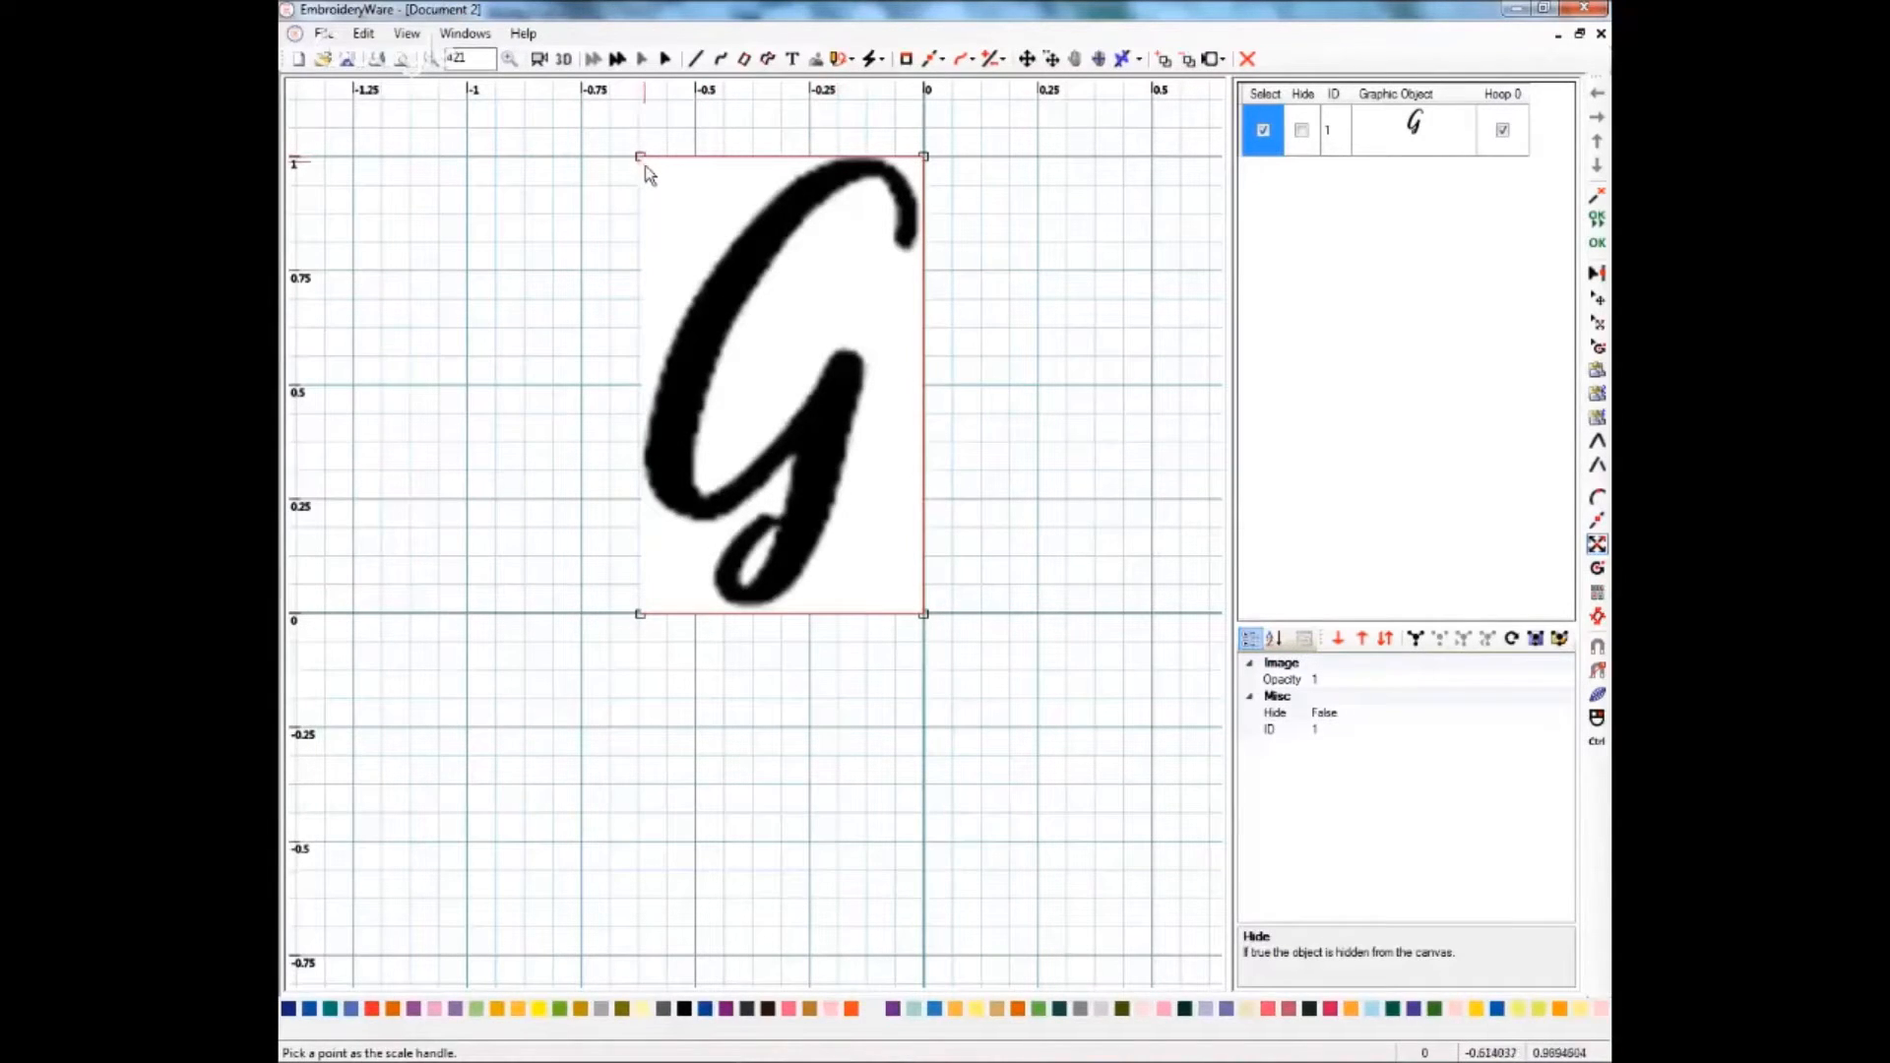
pyautogui.click(640, 156)
pyautogui.click(750, 339)
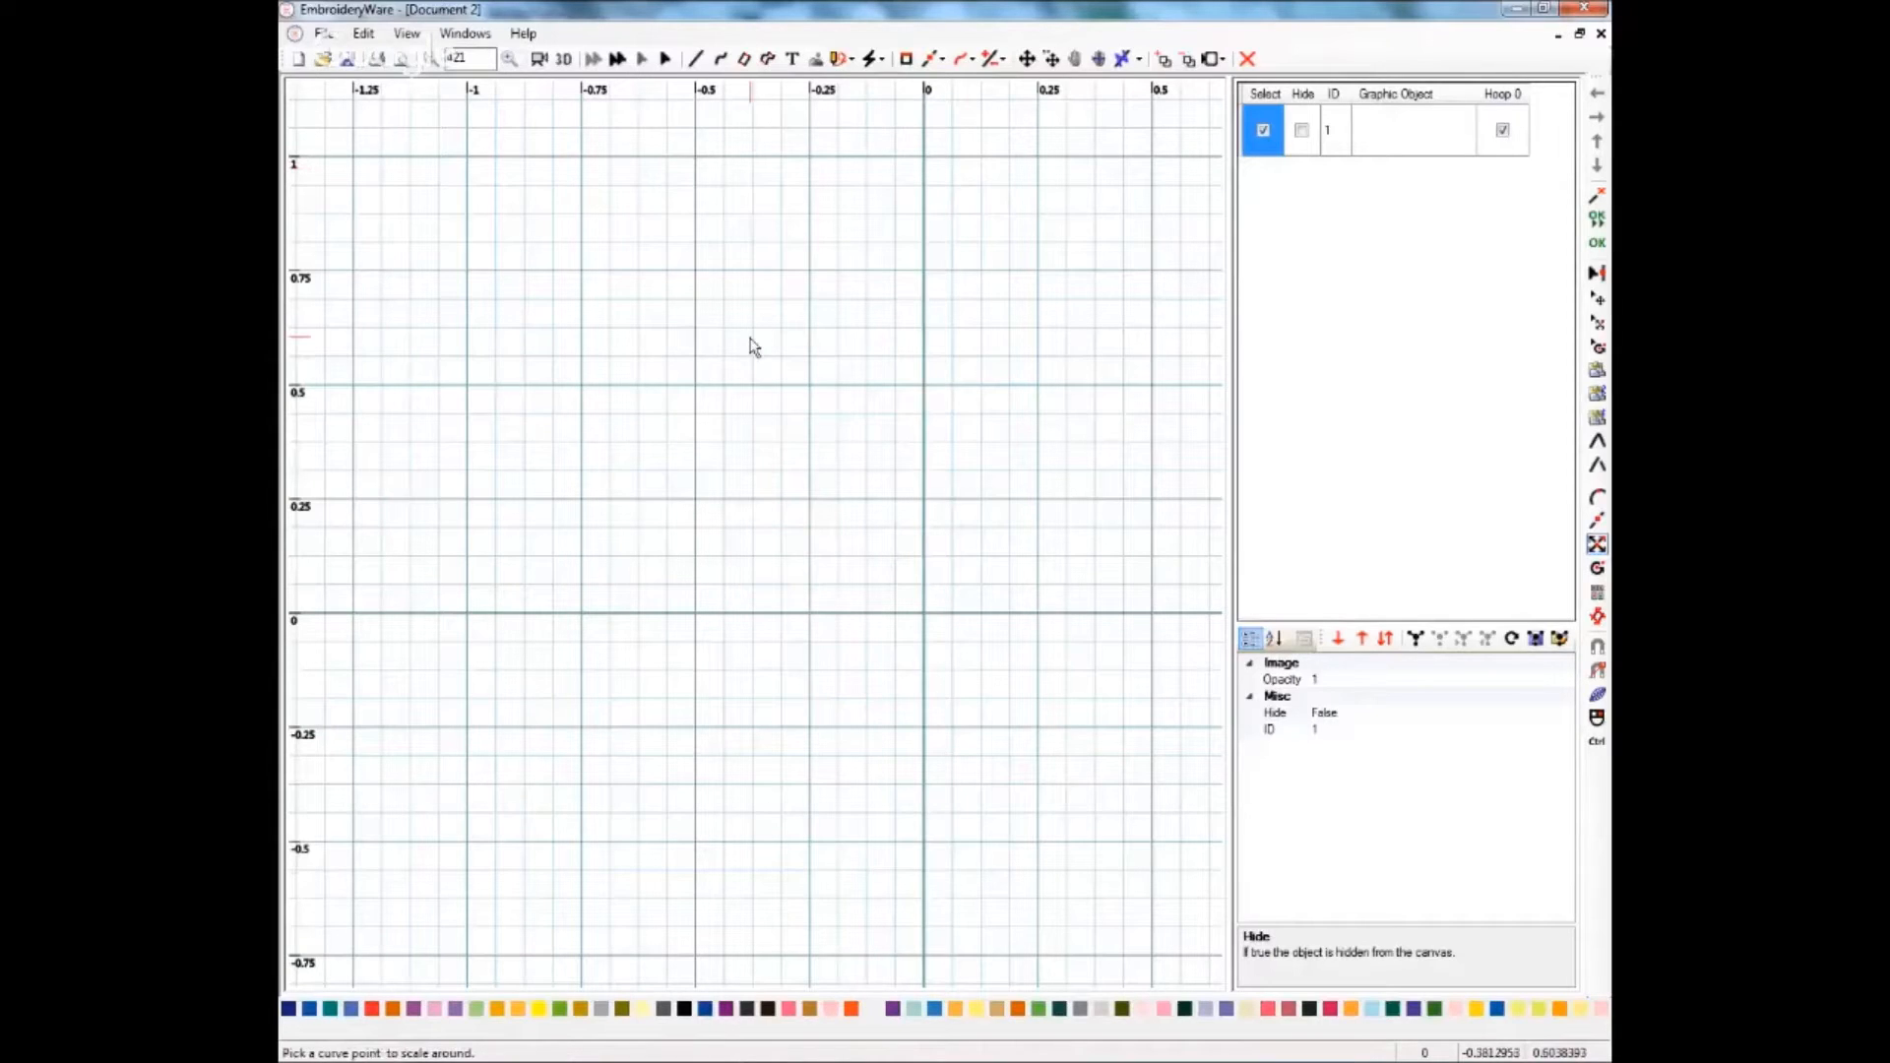
pyautogui.rightClick(766, 405)
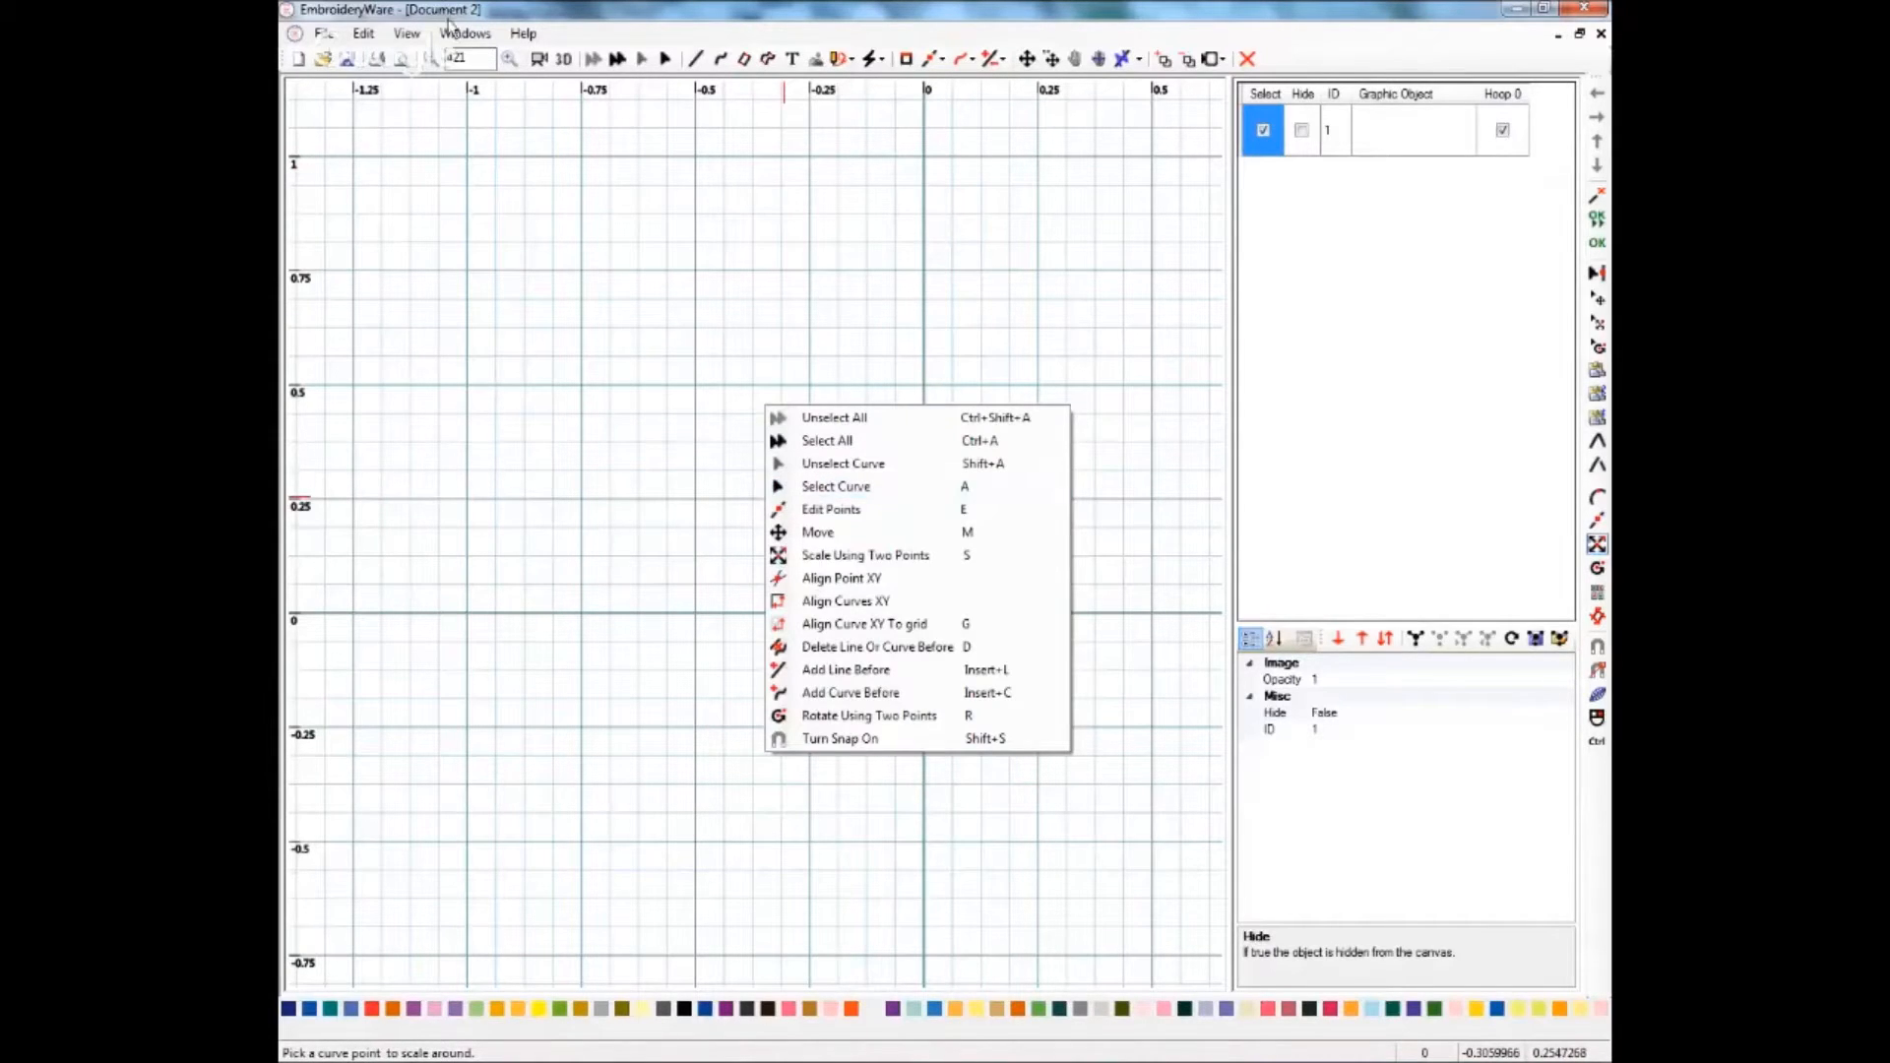
pyautogui.click(353, 34)
pyautogui.click(392, 57)
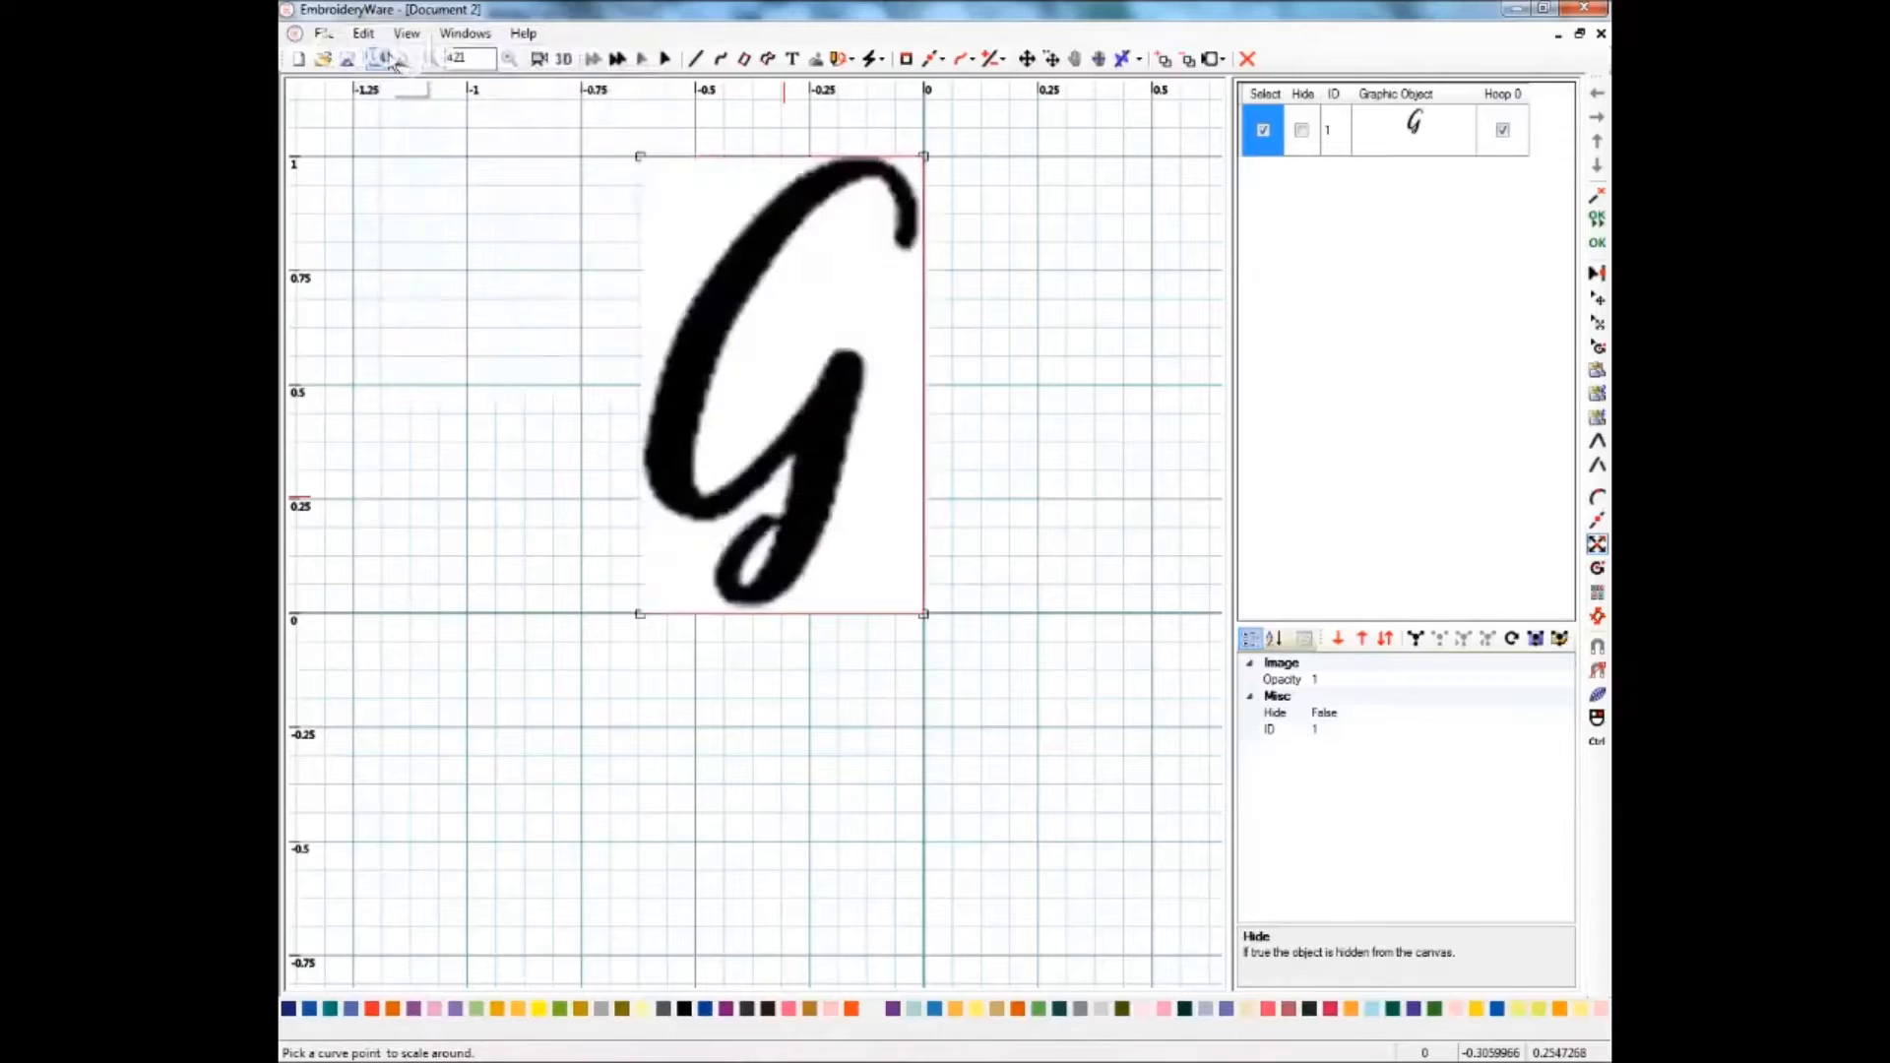
# - Scale the G image using two points around its lower-right corner, with the upper-left corner as handle, bringing its top edge to the 1 inch line
pyautogui.click(968, 61)
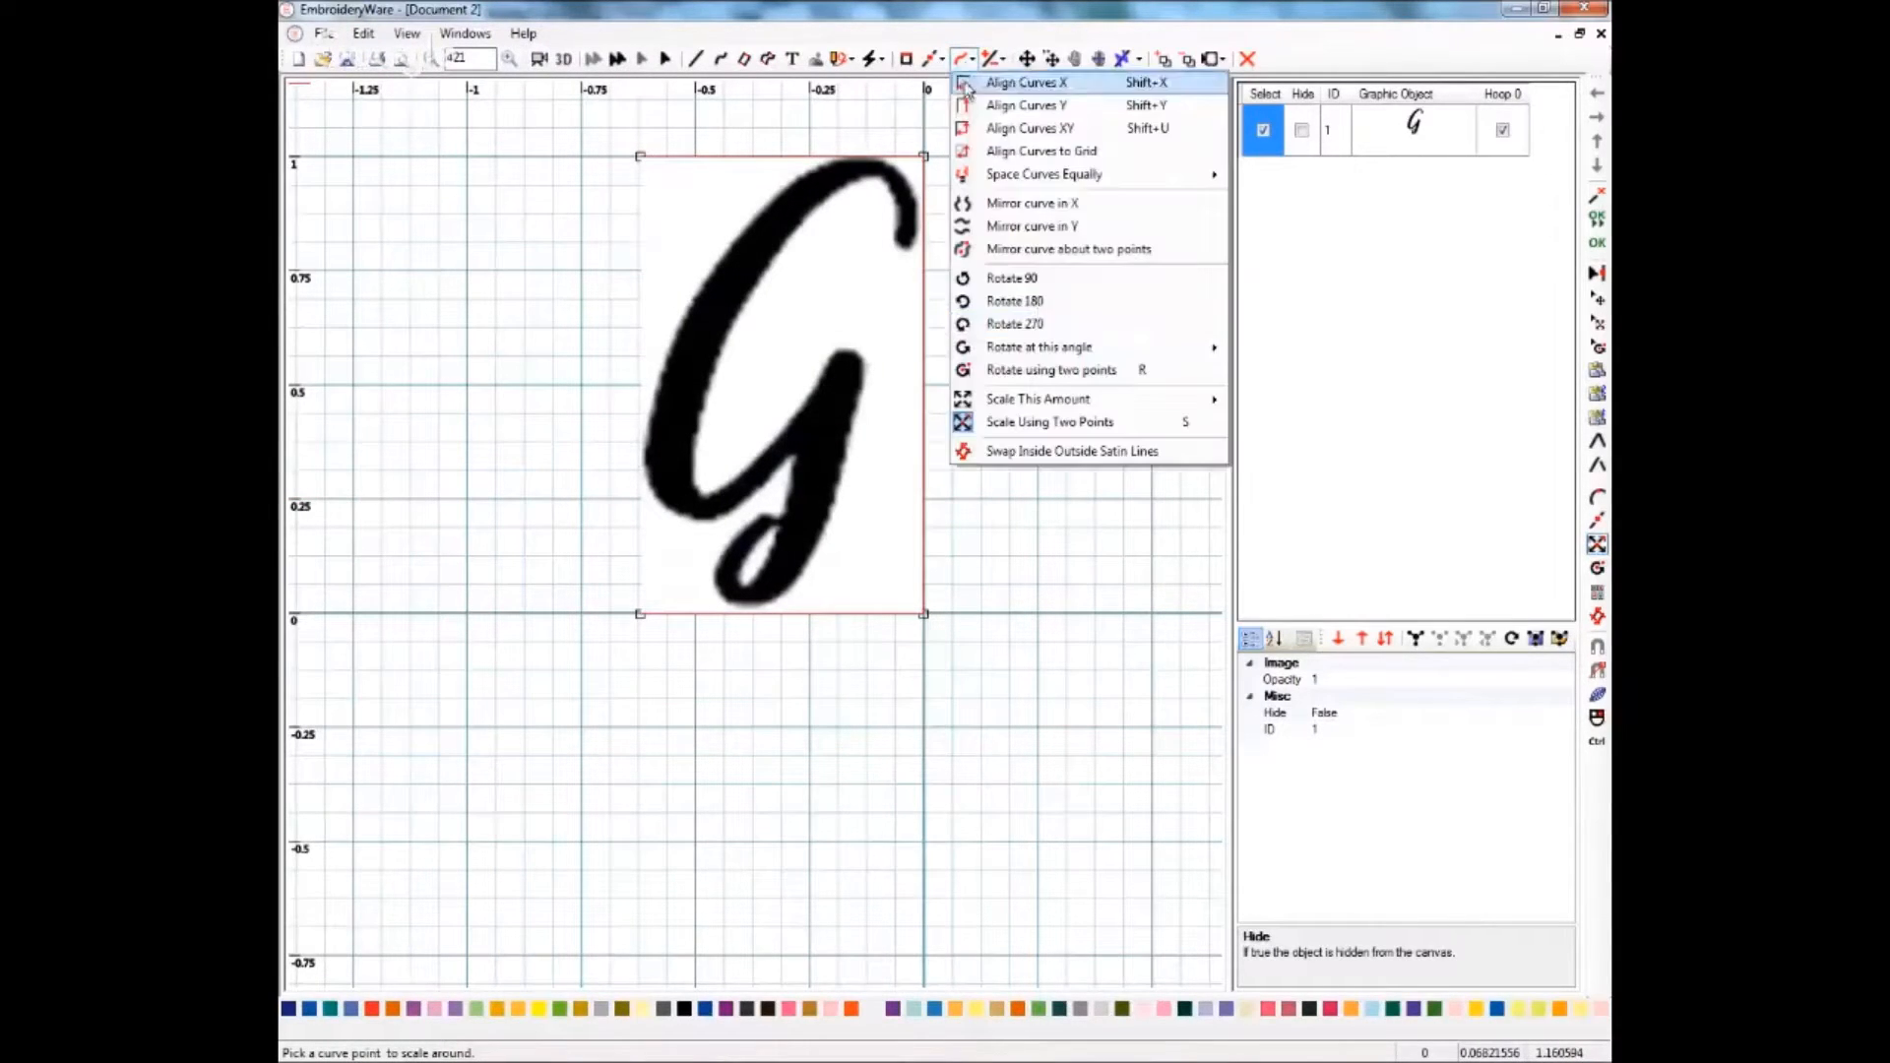
pyautogui.click(1203, 411)
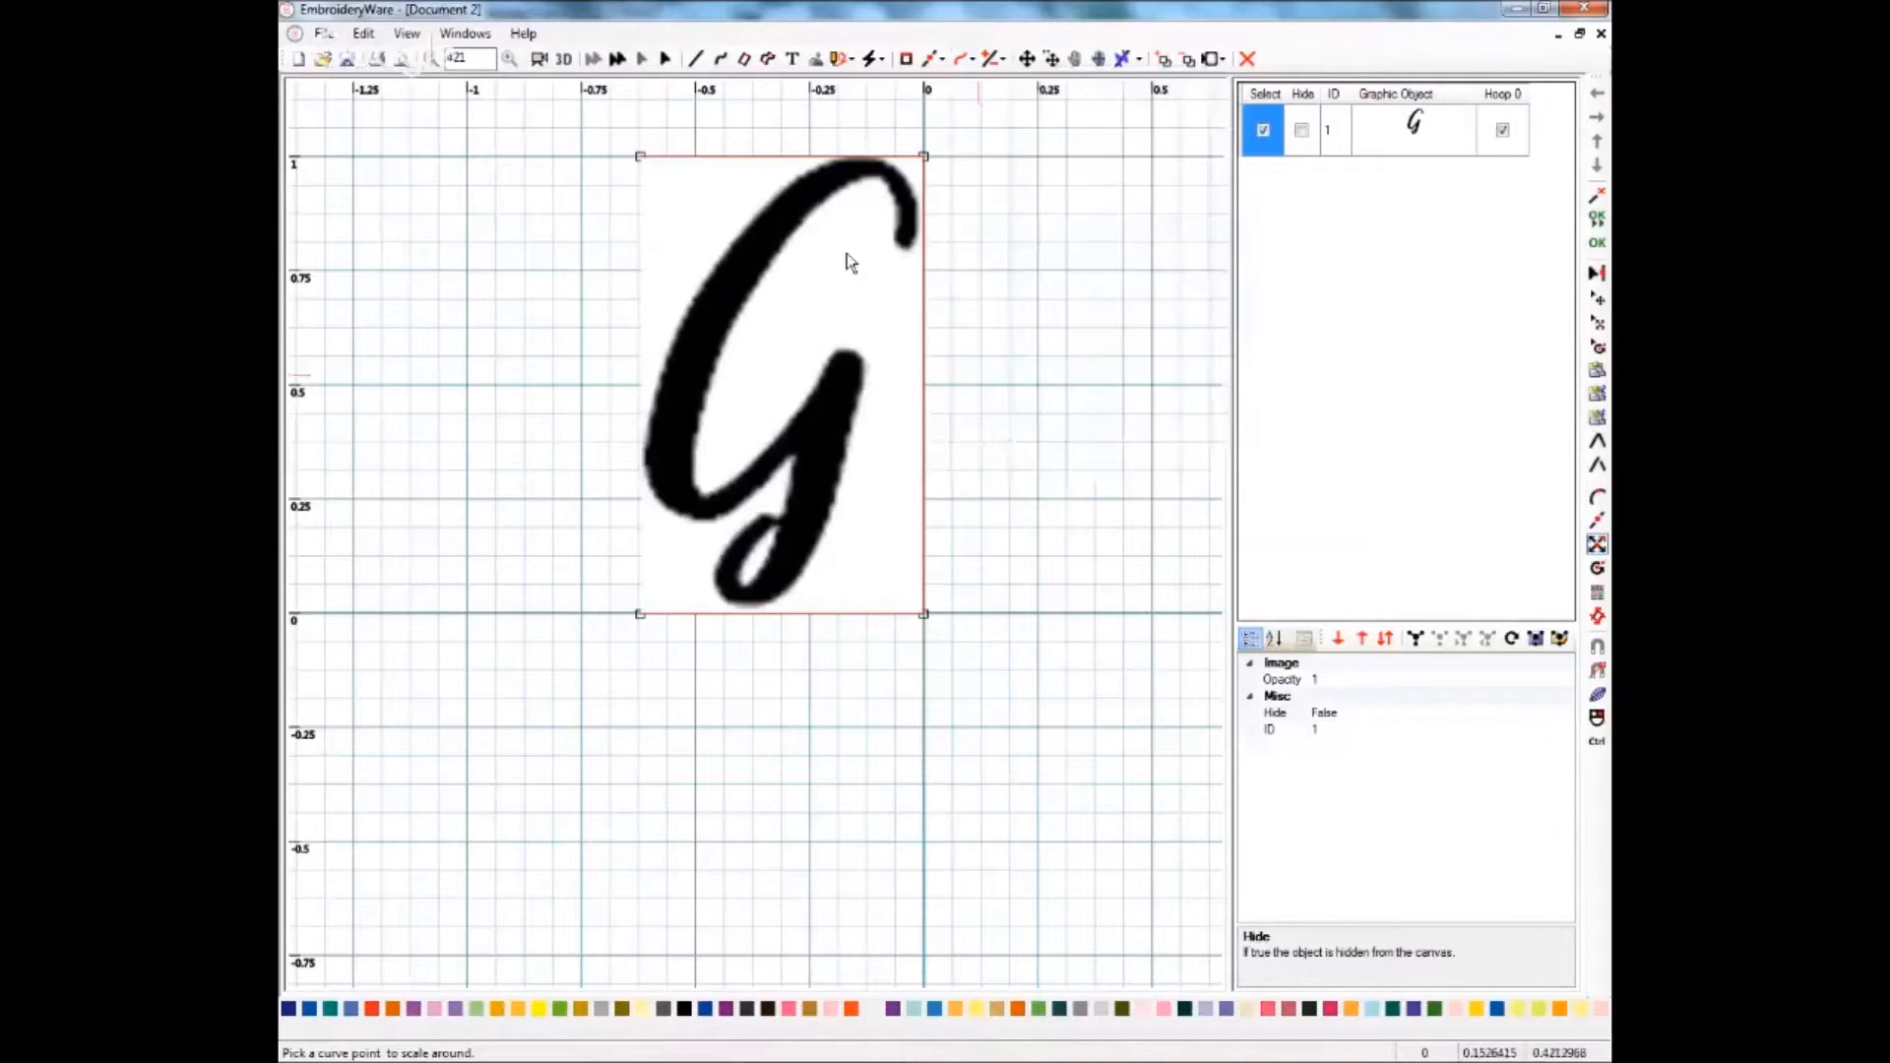
pyautogui.click(924, 616)
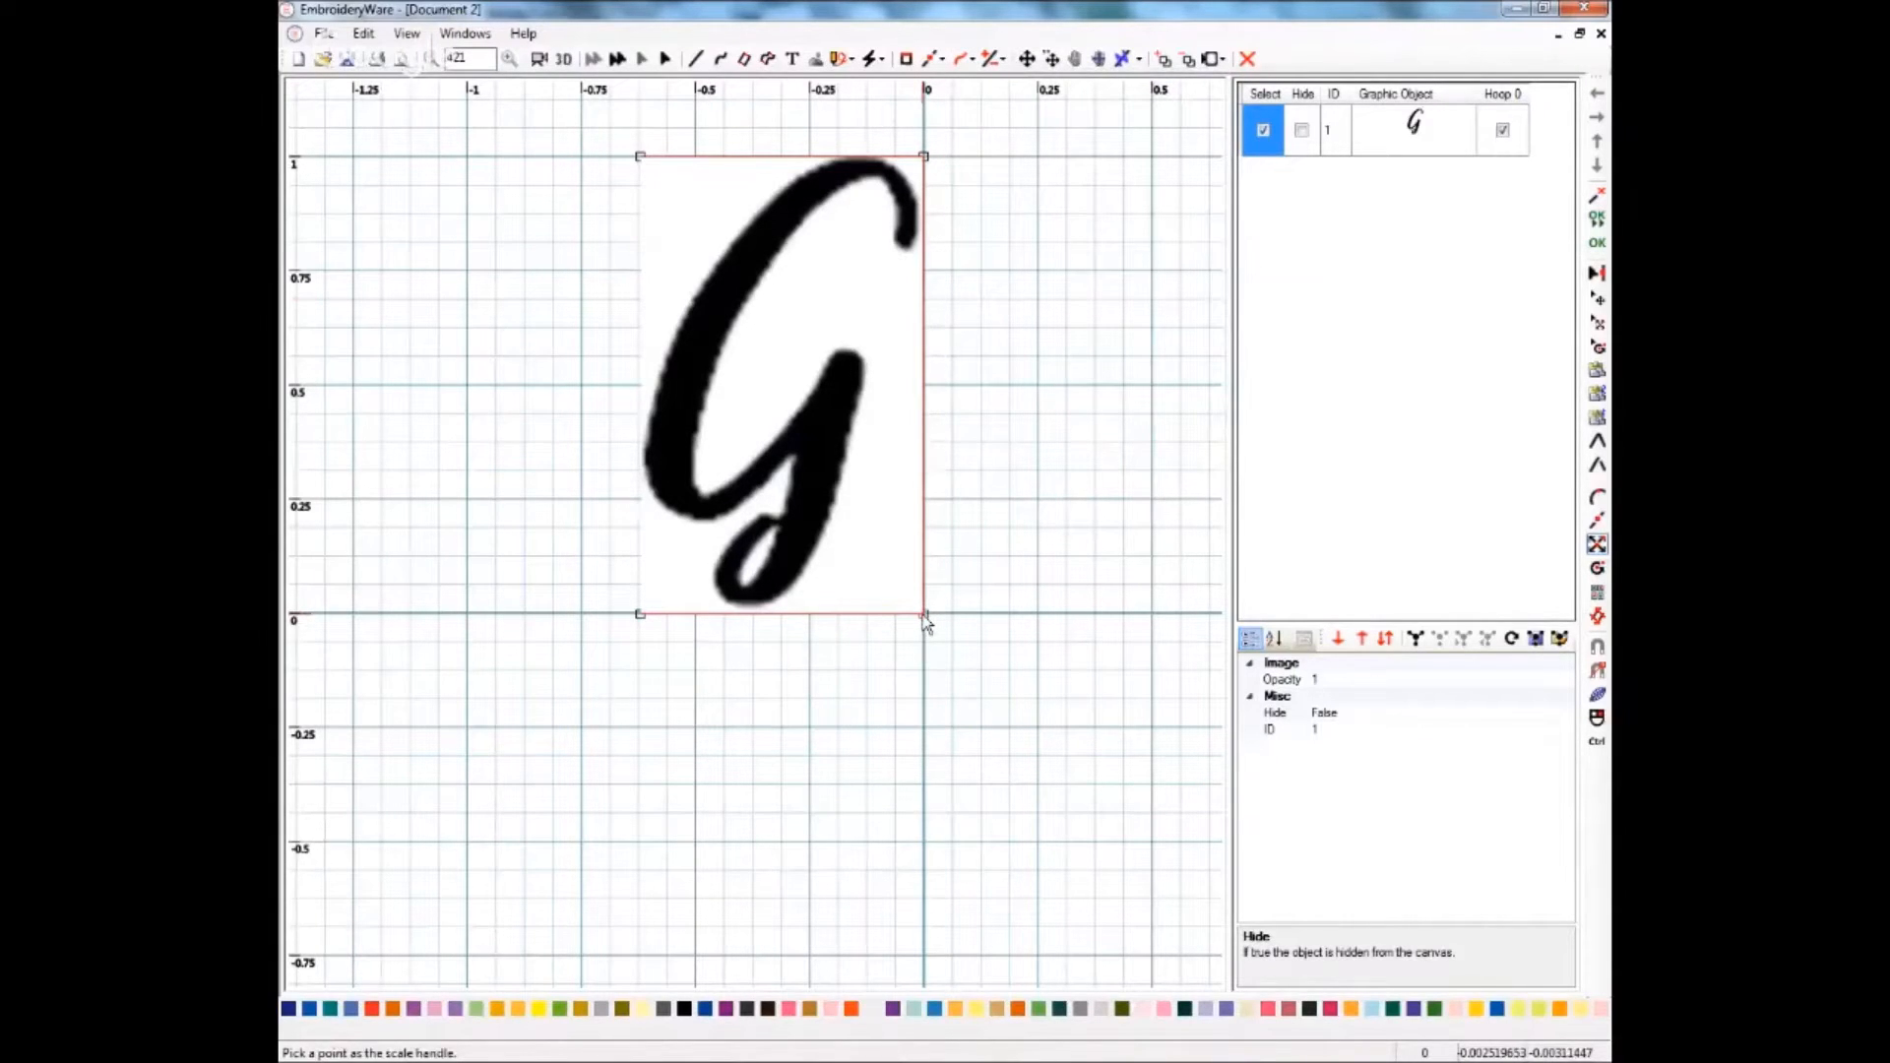
pyautogui.click(641, 157)
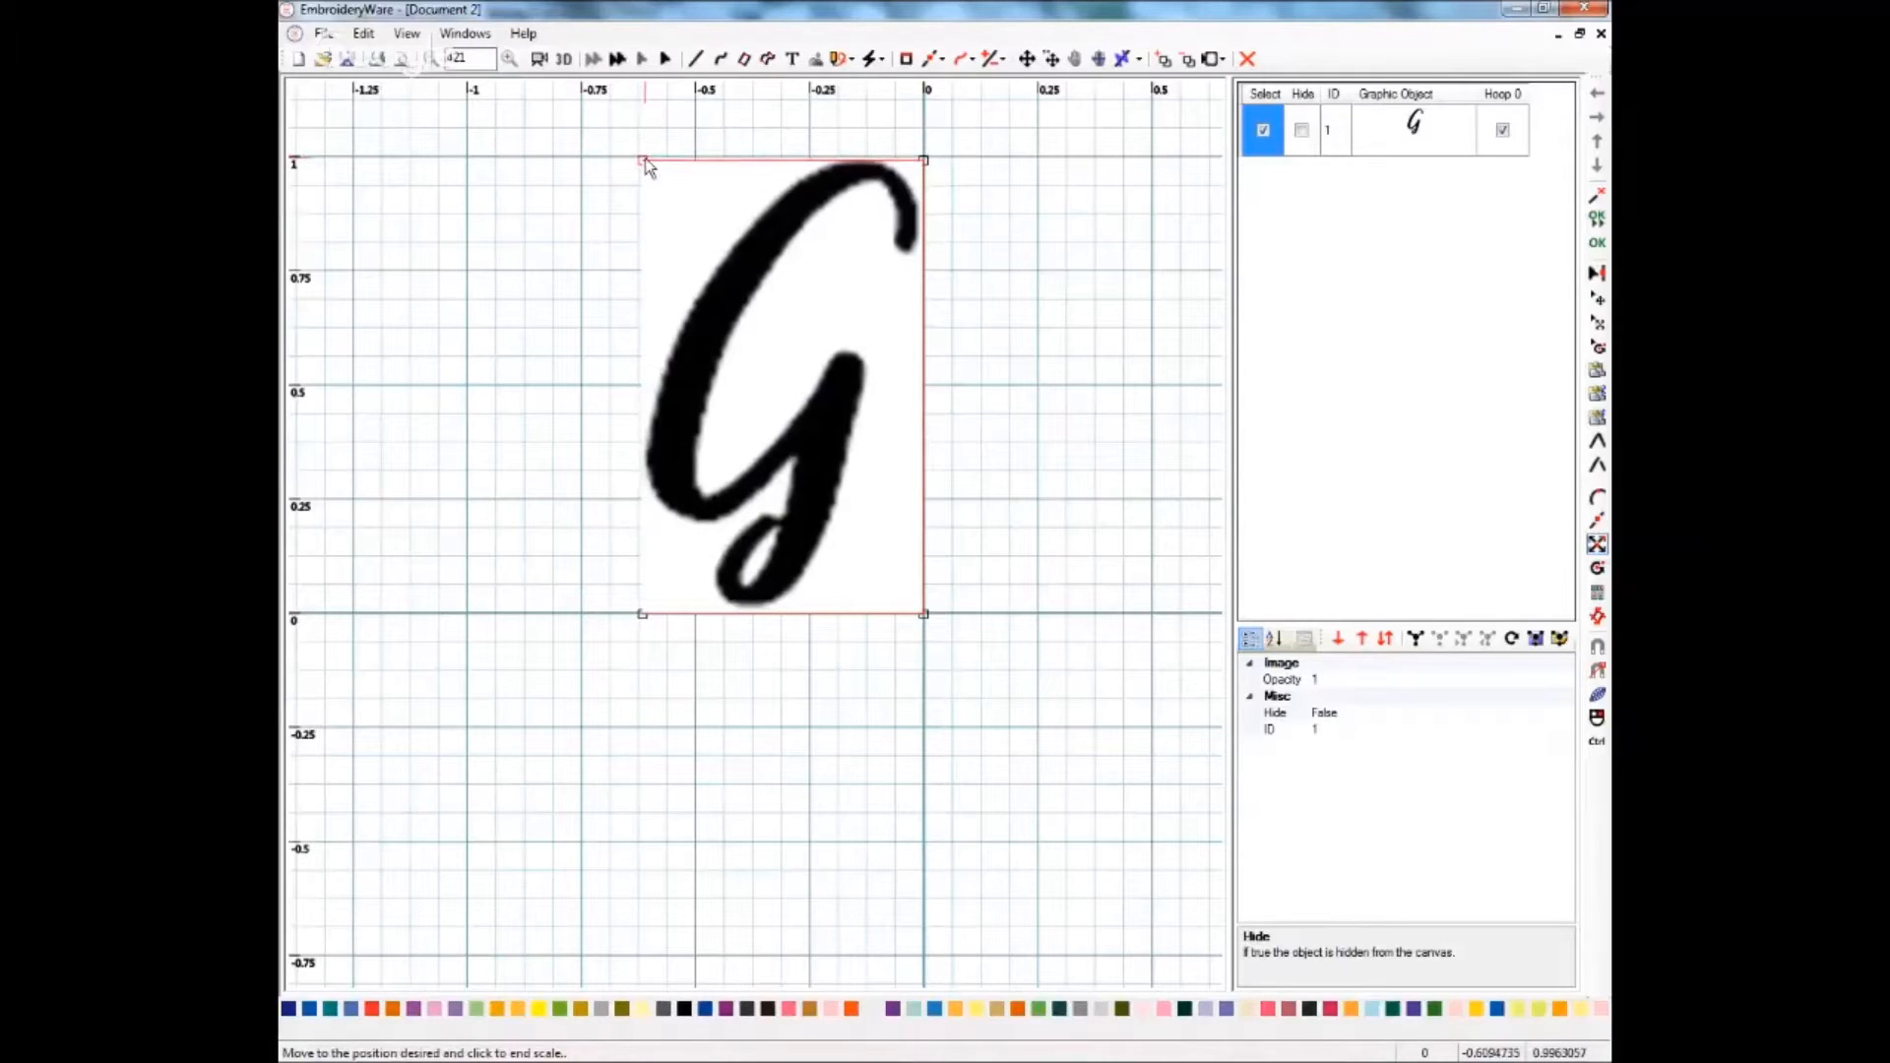
pyautogui.click(646, 155)
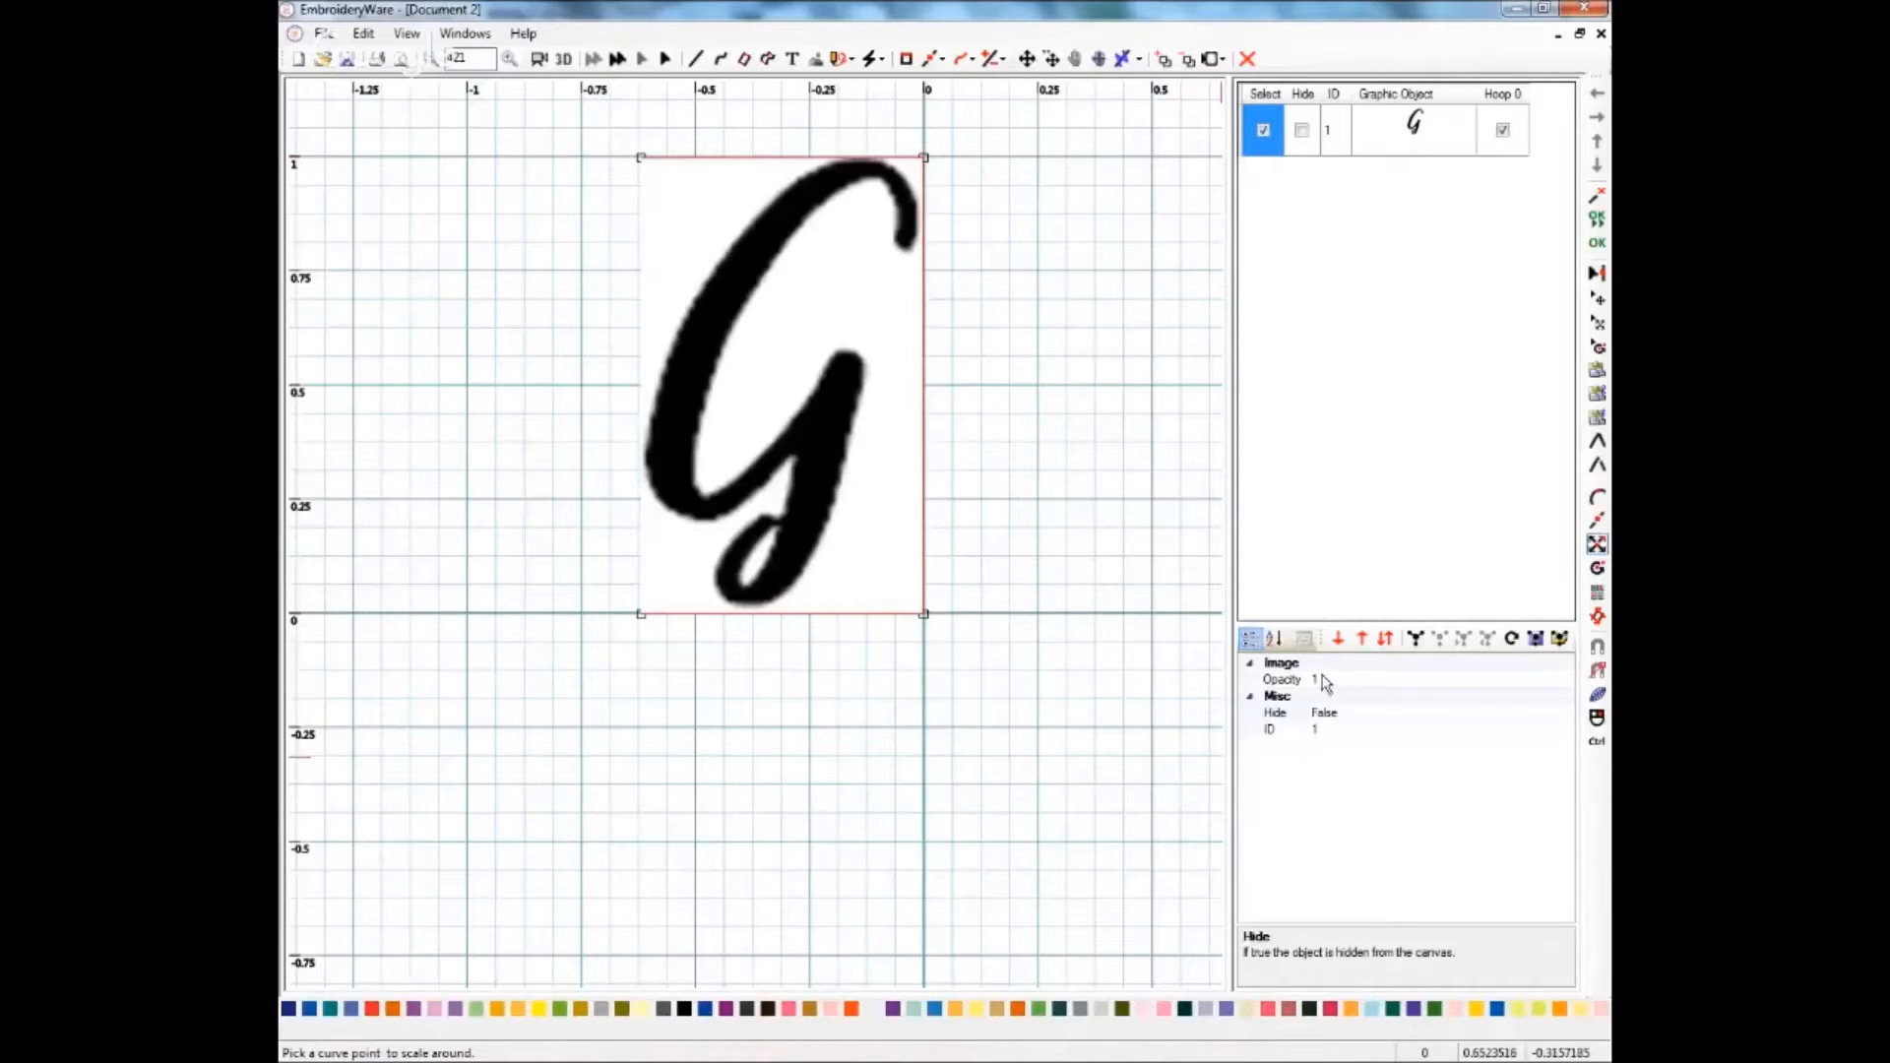
# - Set the G image's opacity to 0.3 and bring the whole letter into an enlarged view for tracing
pyautogui.click(512, 61)
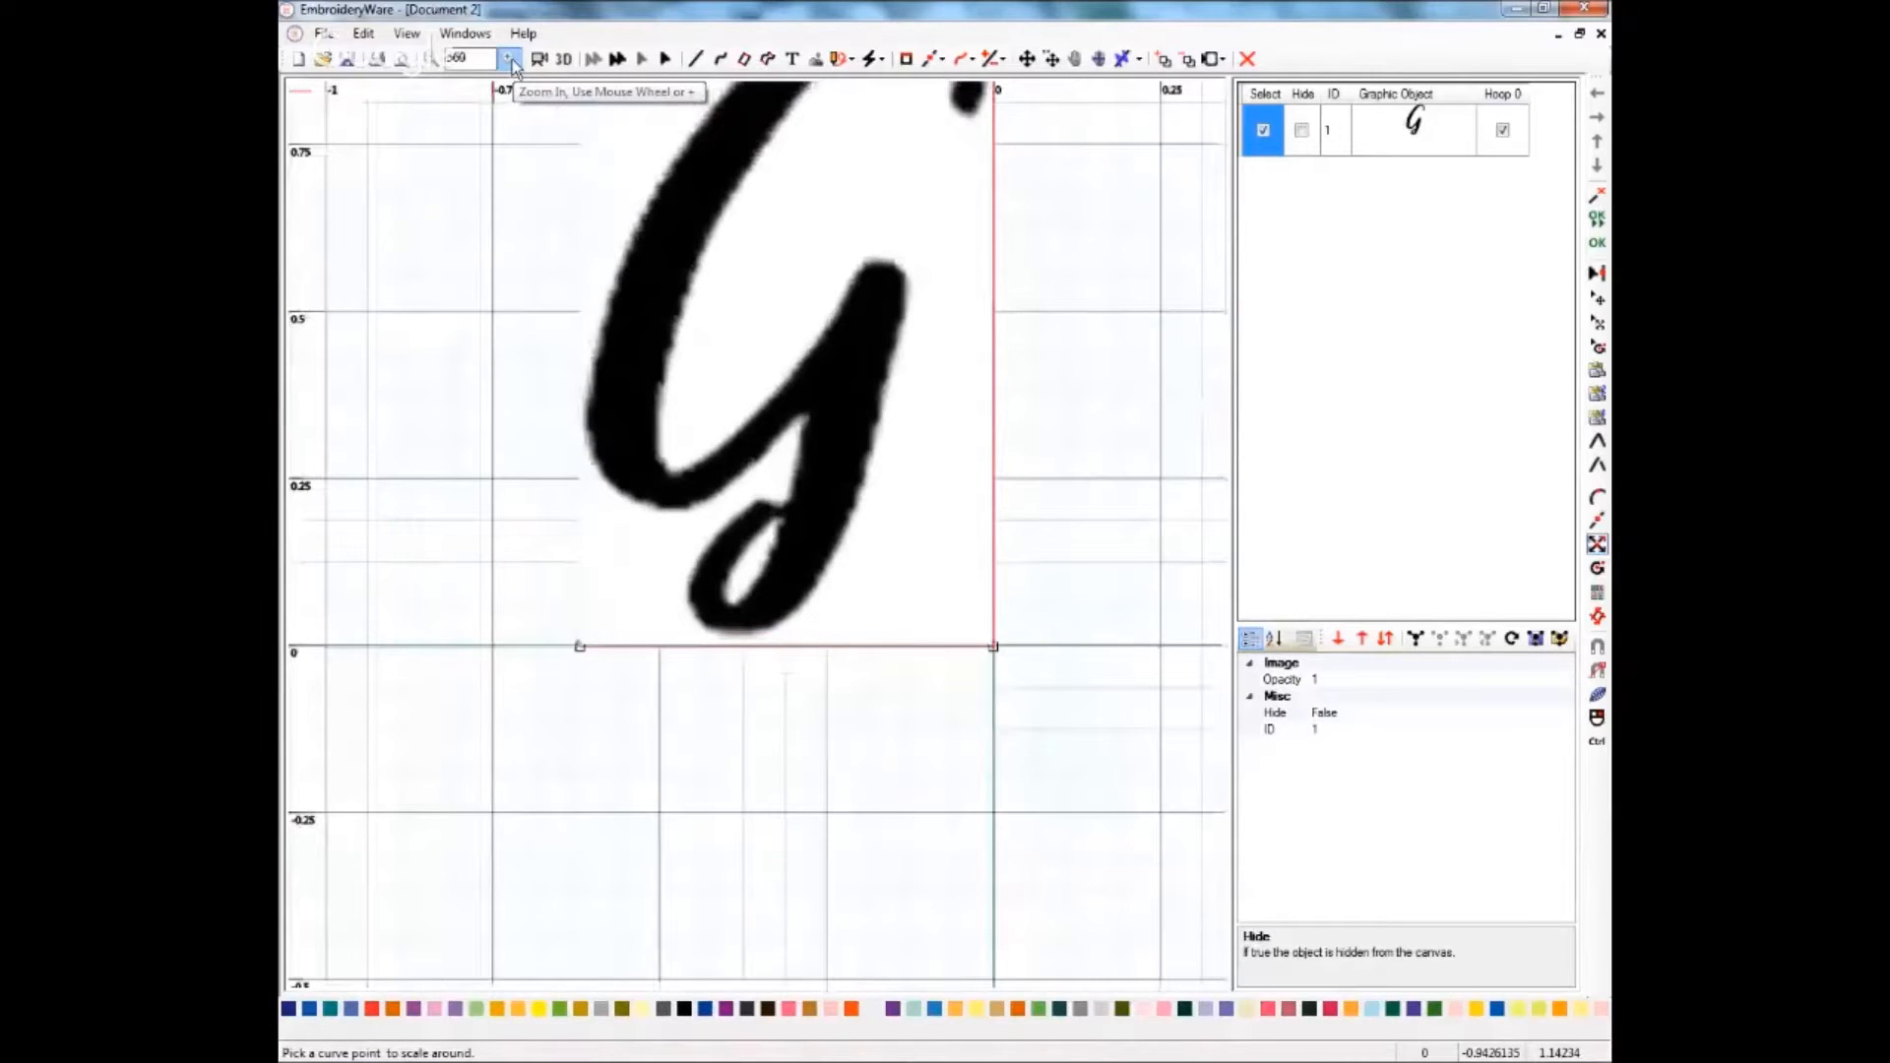
pyautogui.click(512, 62)
pyautogui.click(1075, 59)
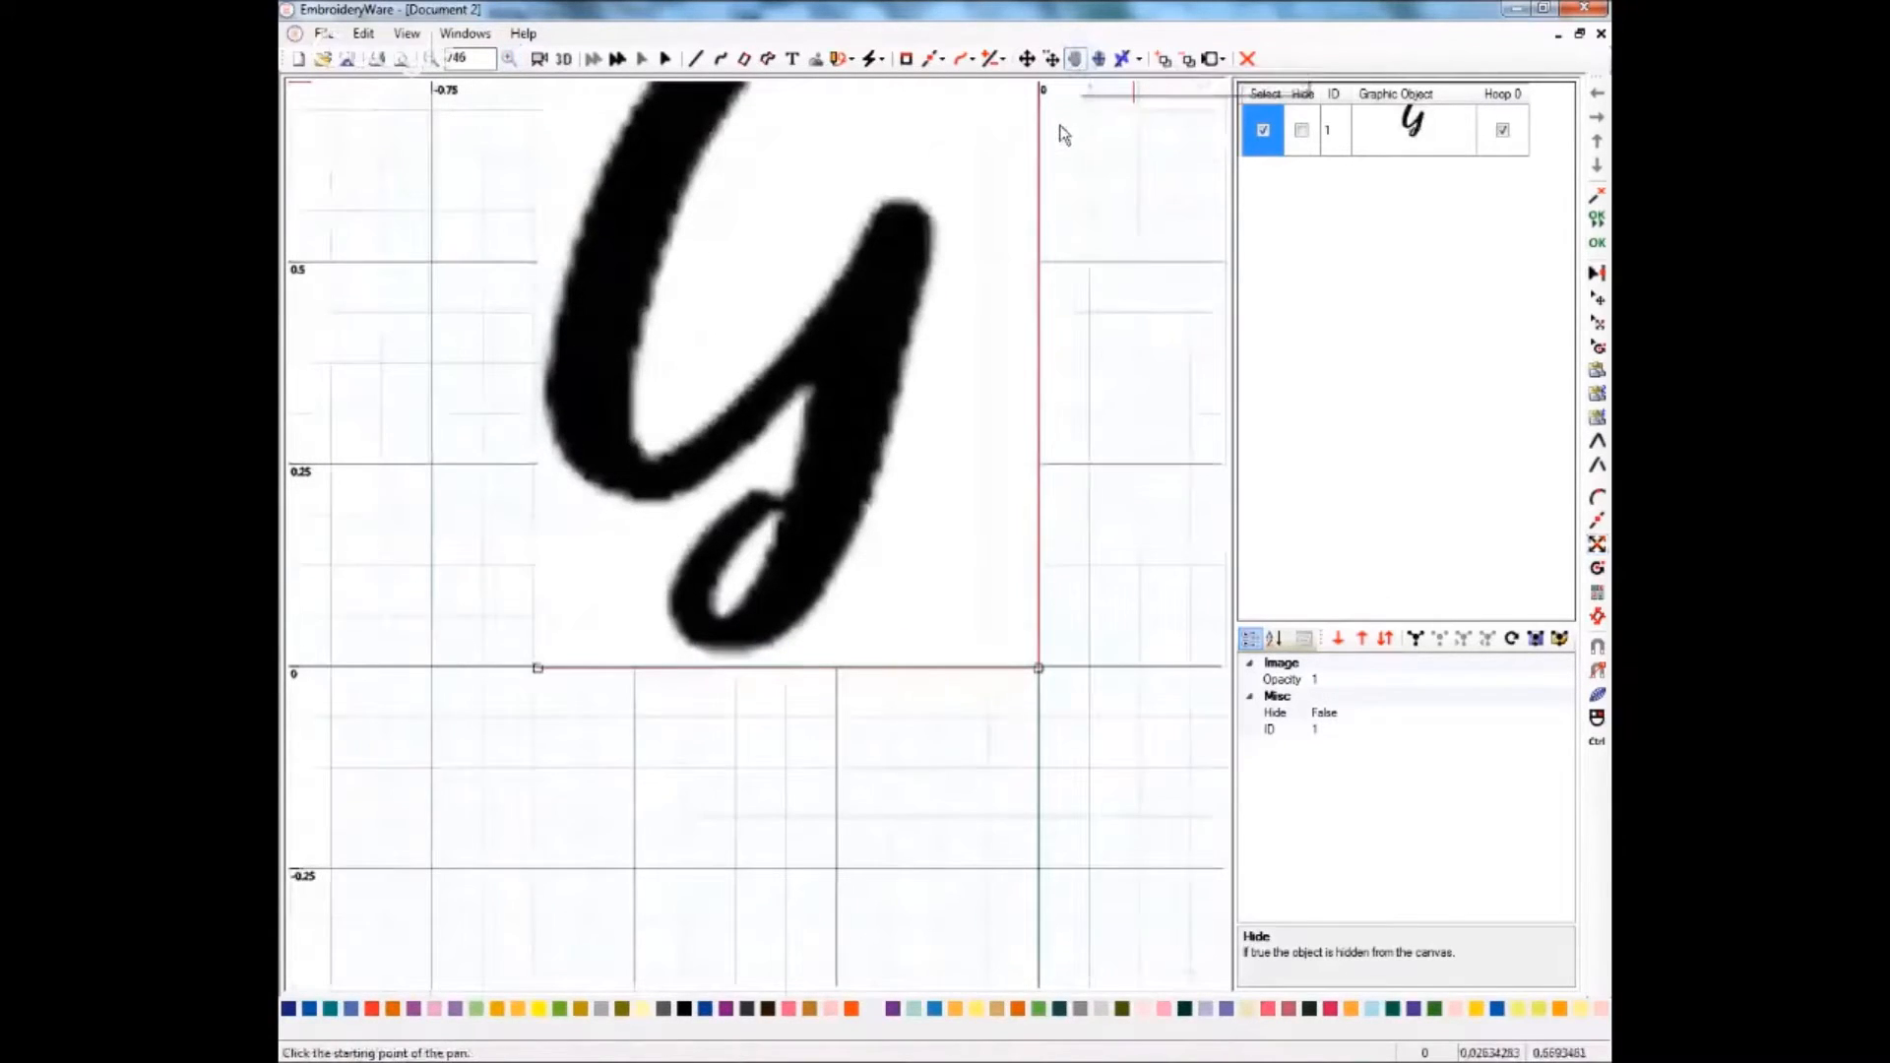
pyautogui.moveTo(1059, 138); pyautogui.dragTo(1017, 418)
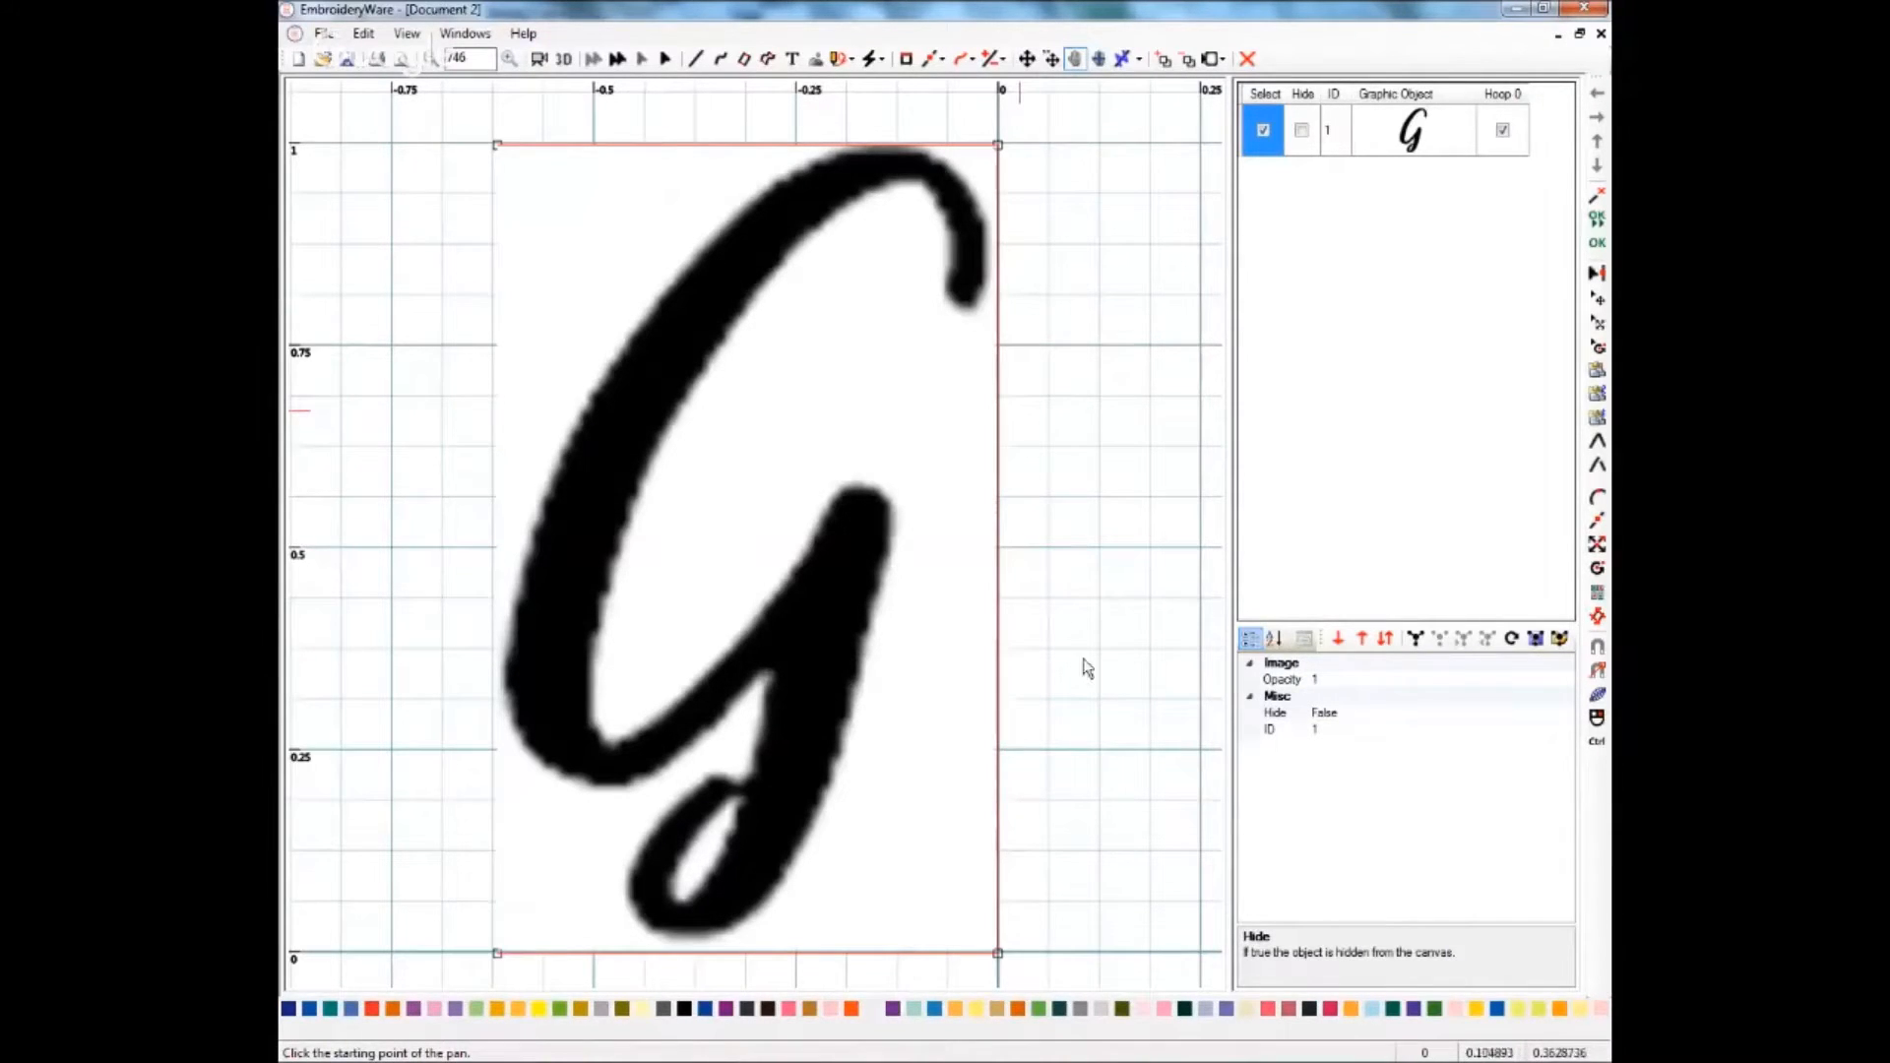
pyautogui.click(1313, 680)
pyautogui.click(1313, 680)
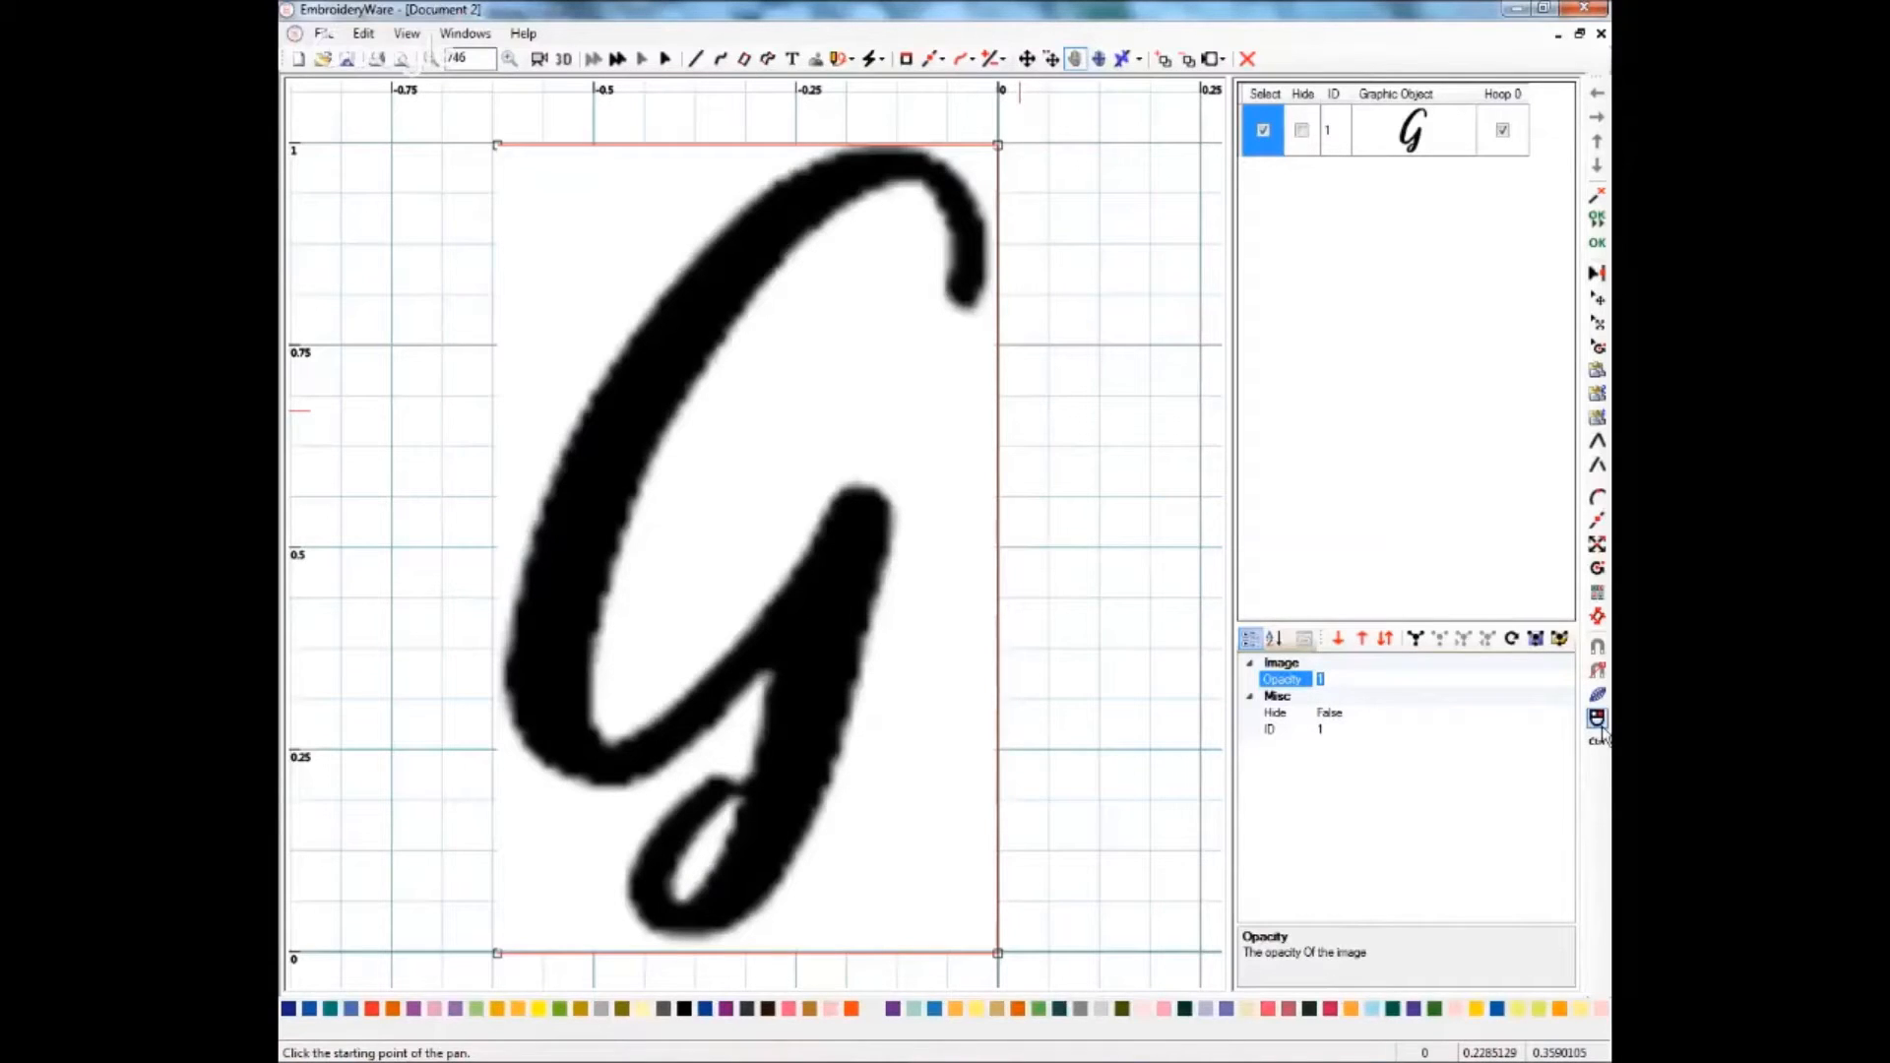
pyautogui.write('3')
pyautogui.click(1108, 449)
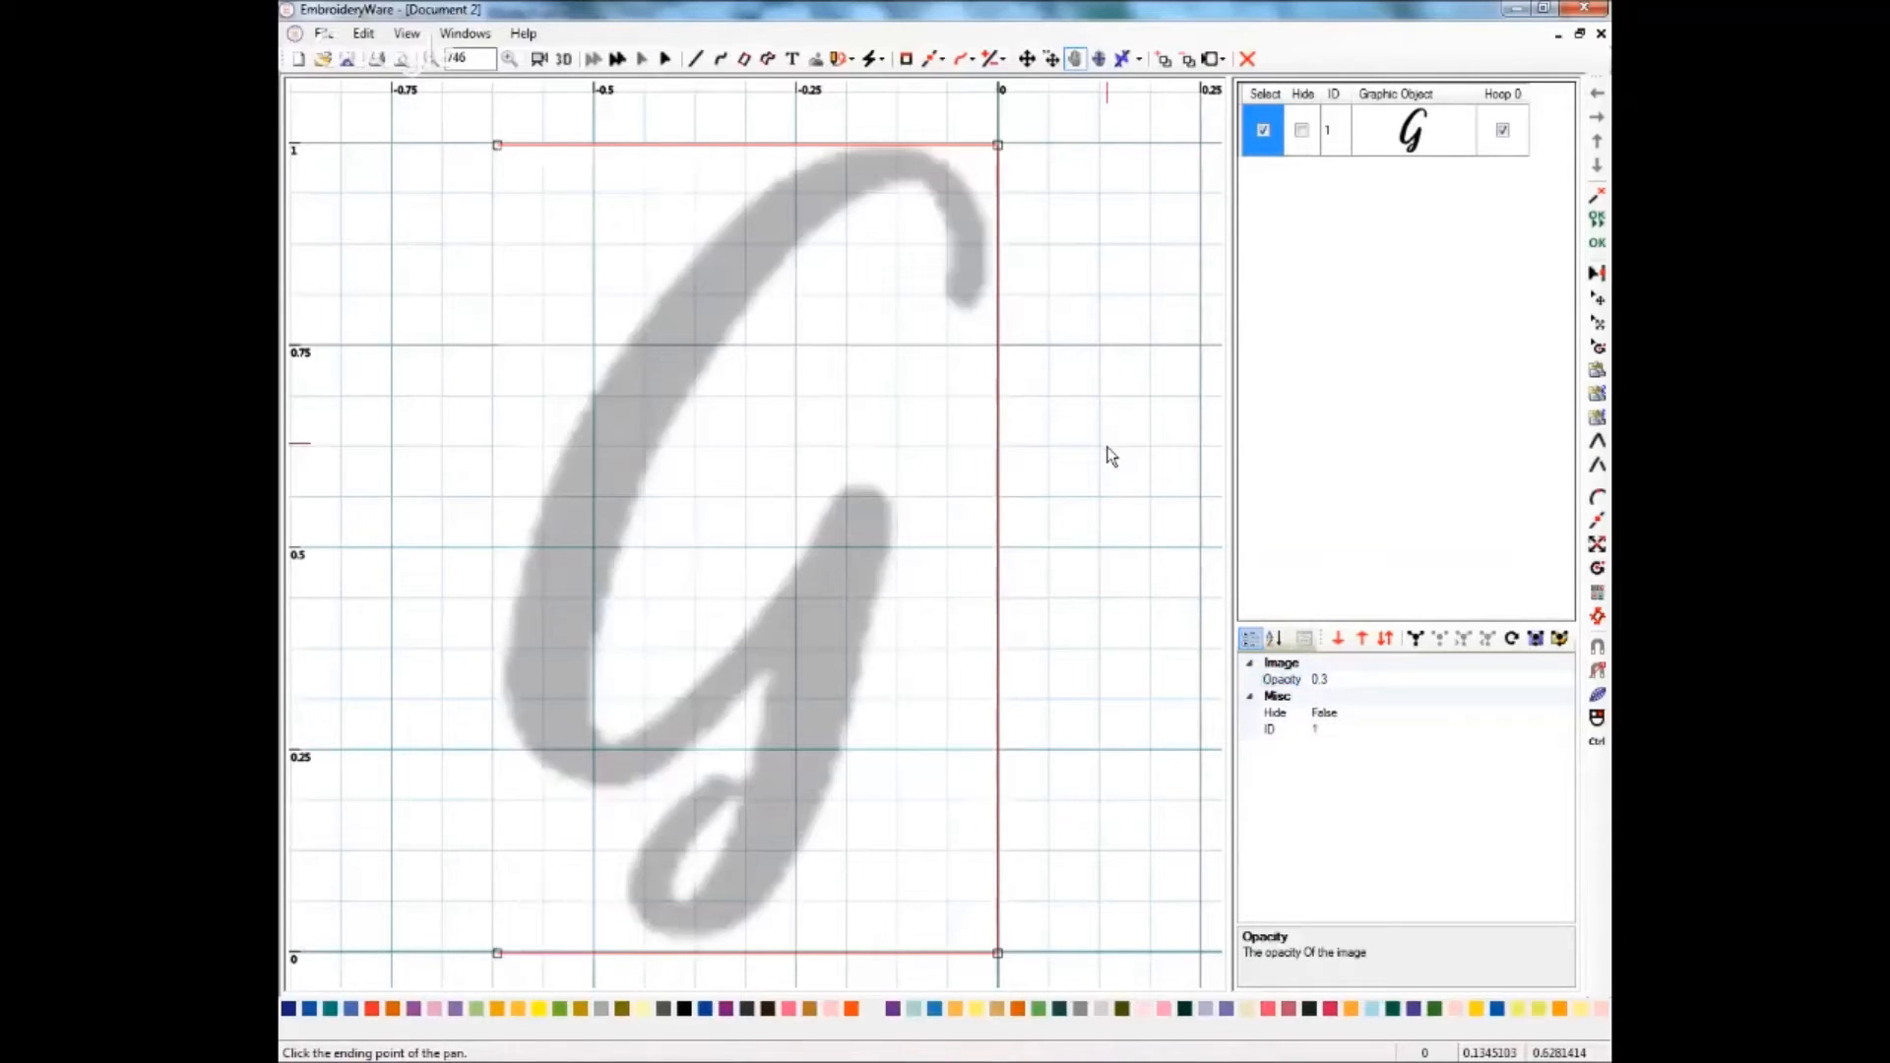
pyautogui.click(1106, 440)
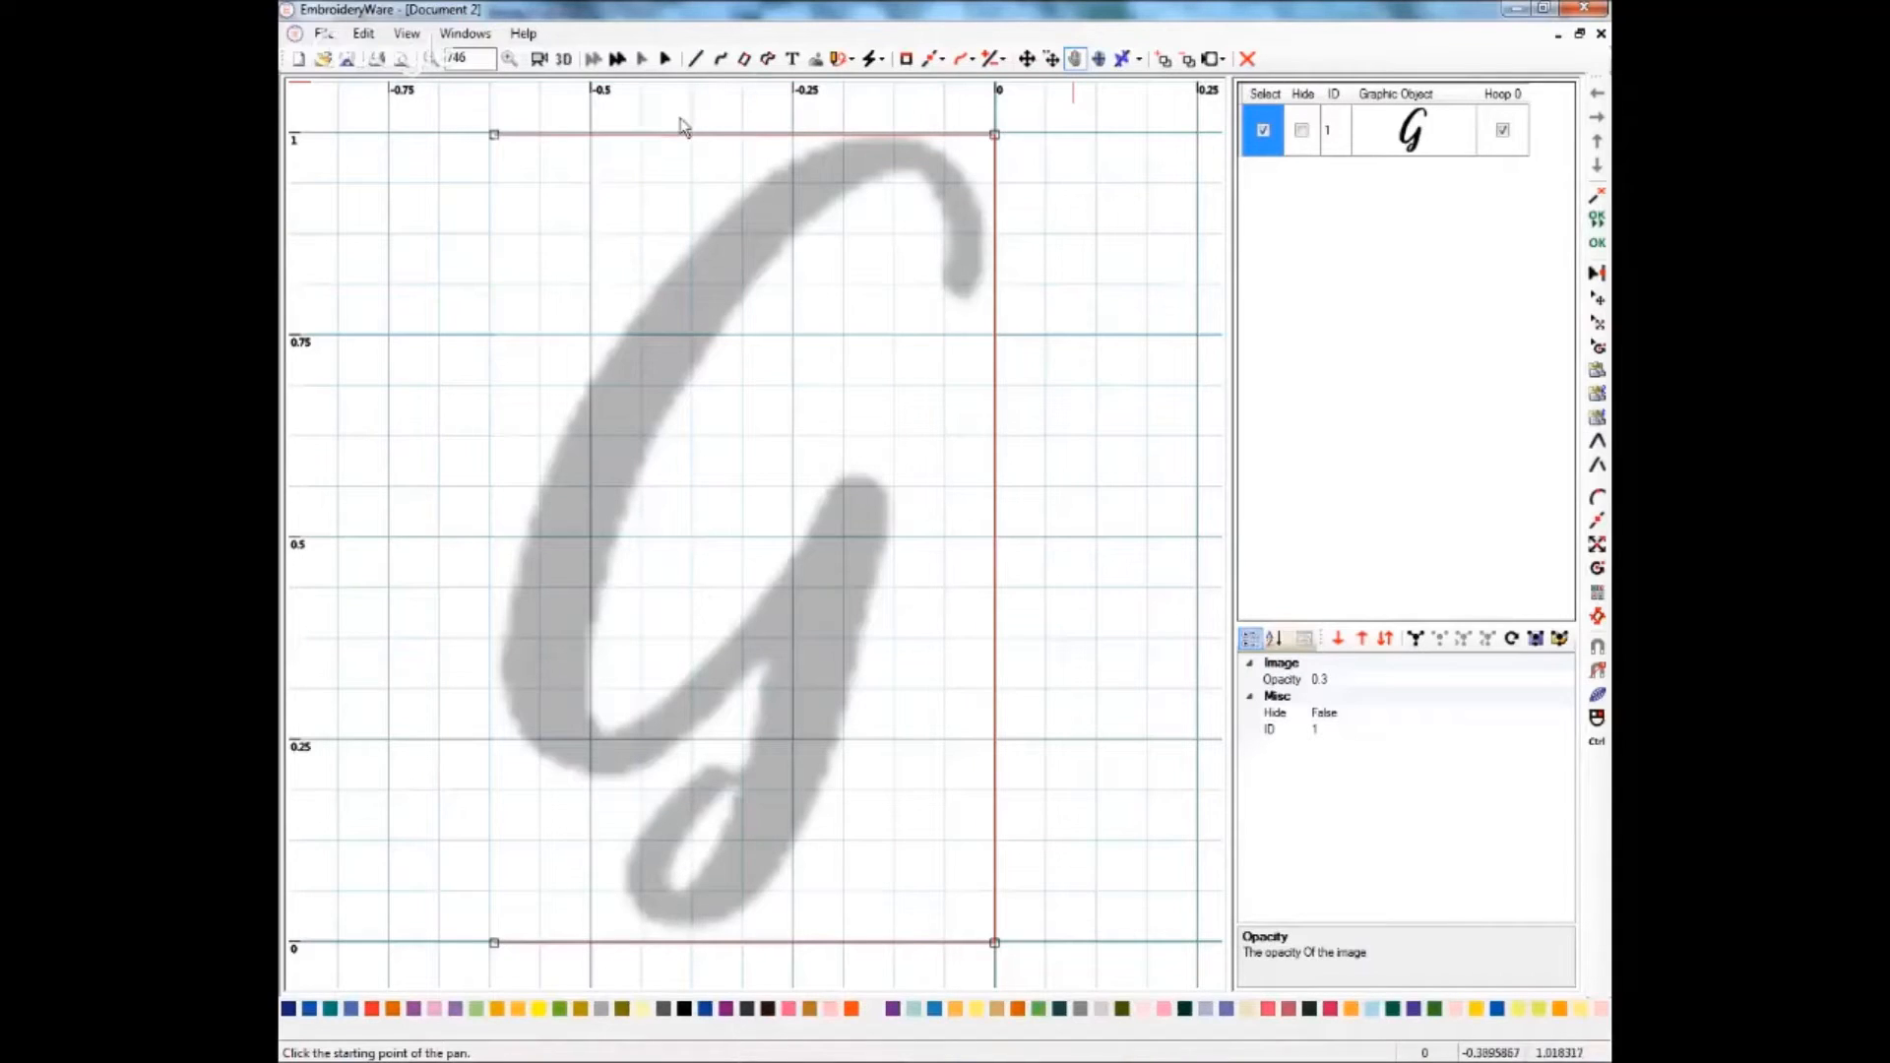
# - Start a curve at the G's upper-right stroke end and trace the stroke's centre up and over the top arch
pyautogui.click(722, 60)
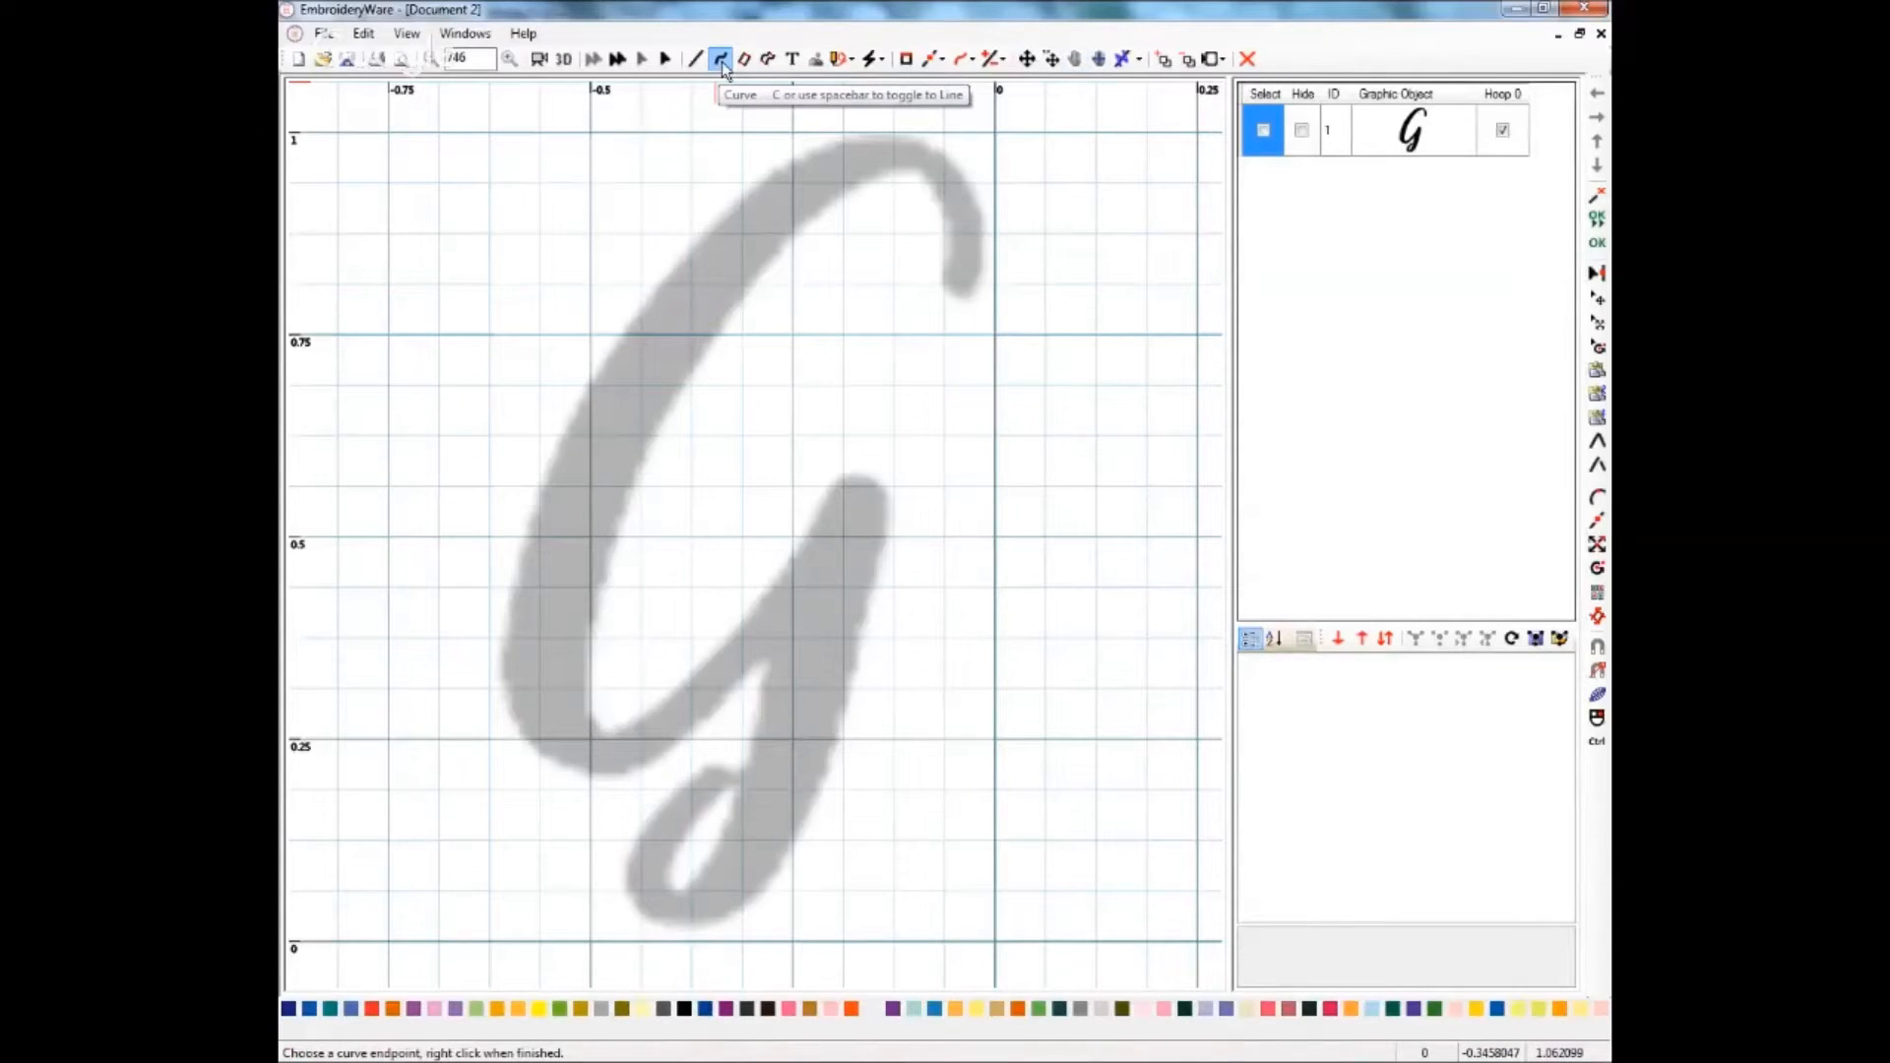
pyautogui.click(958, 288)
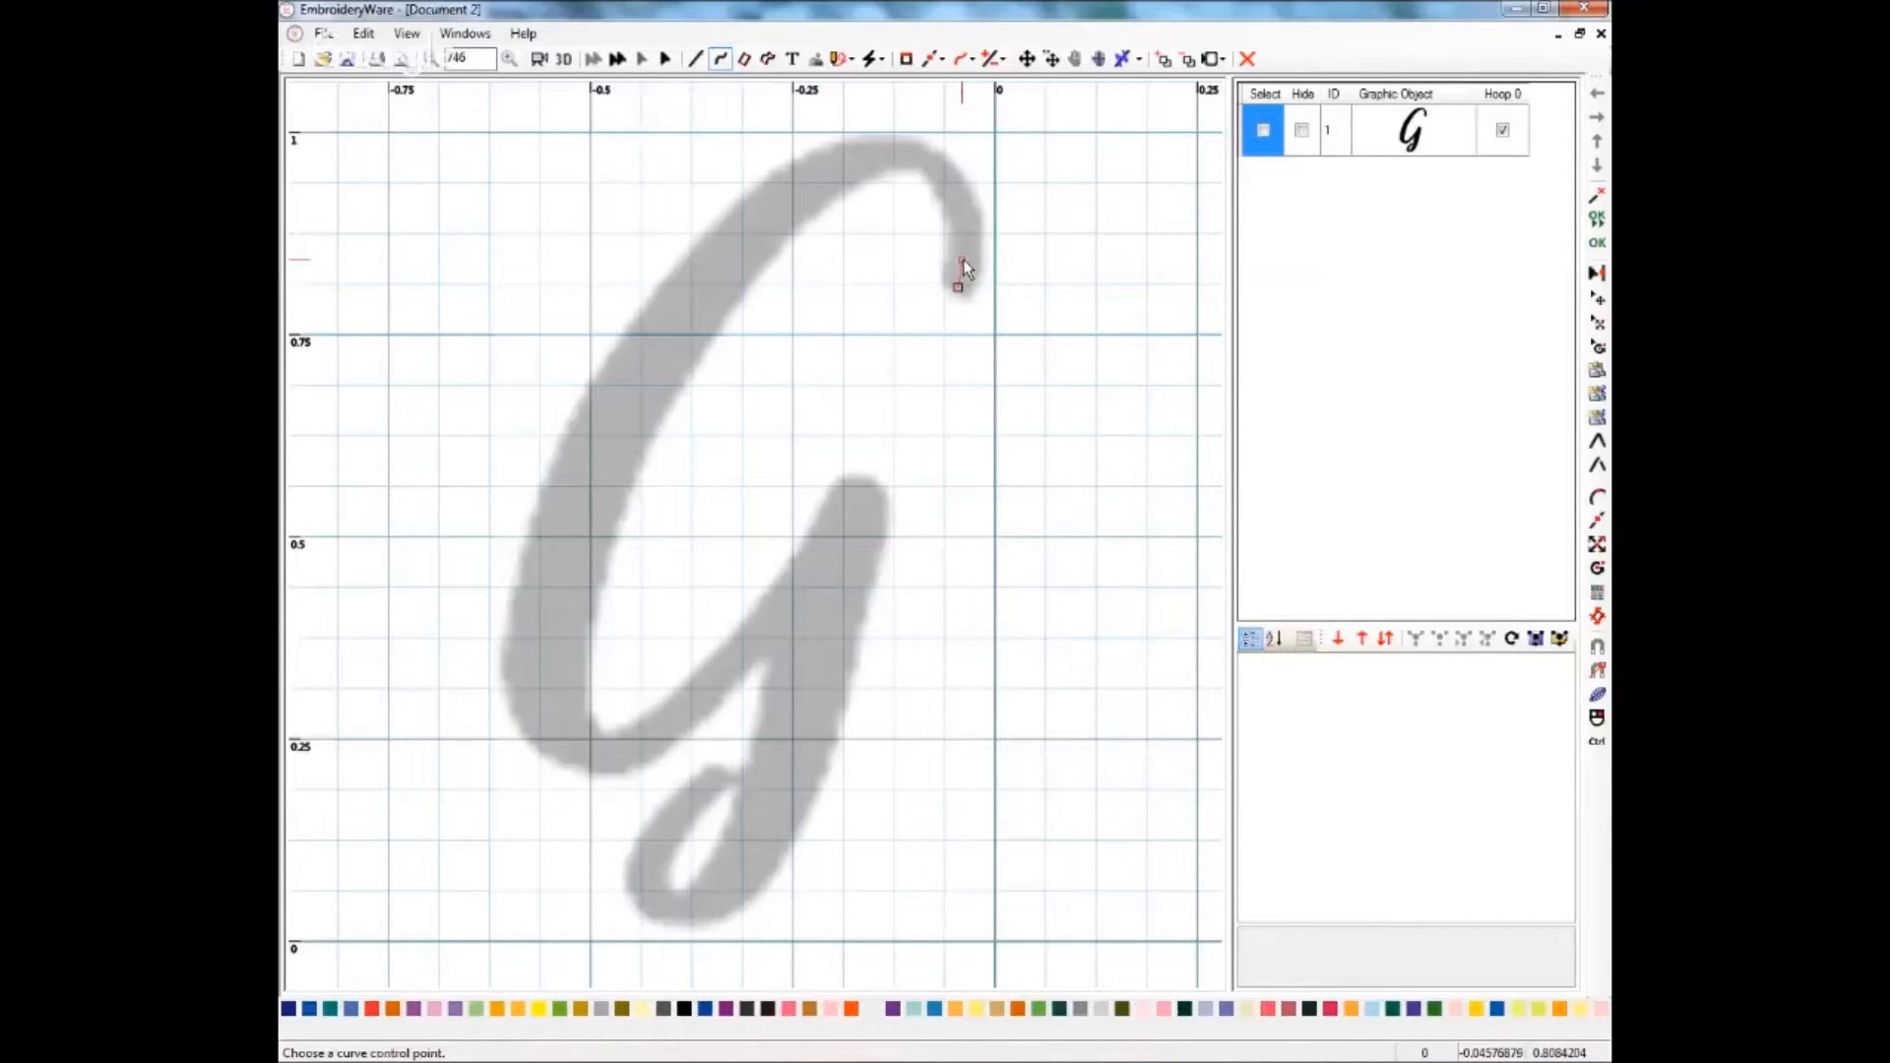
pyautogui.click(966, 234)
pyautogui.click(959, 203)
pyautogui.click(943, 176)
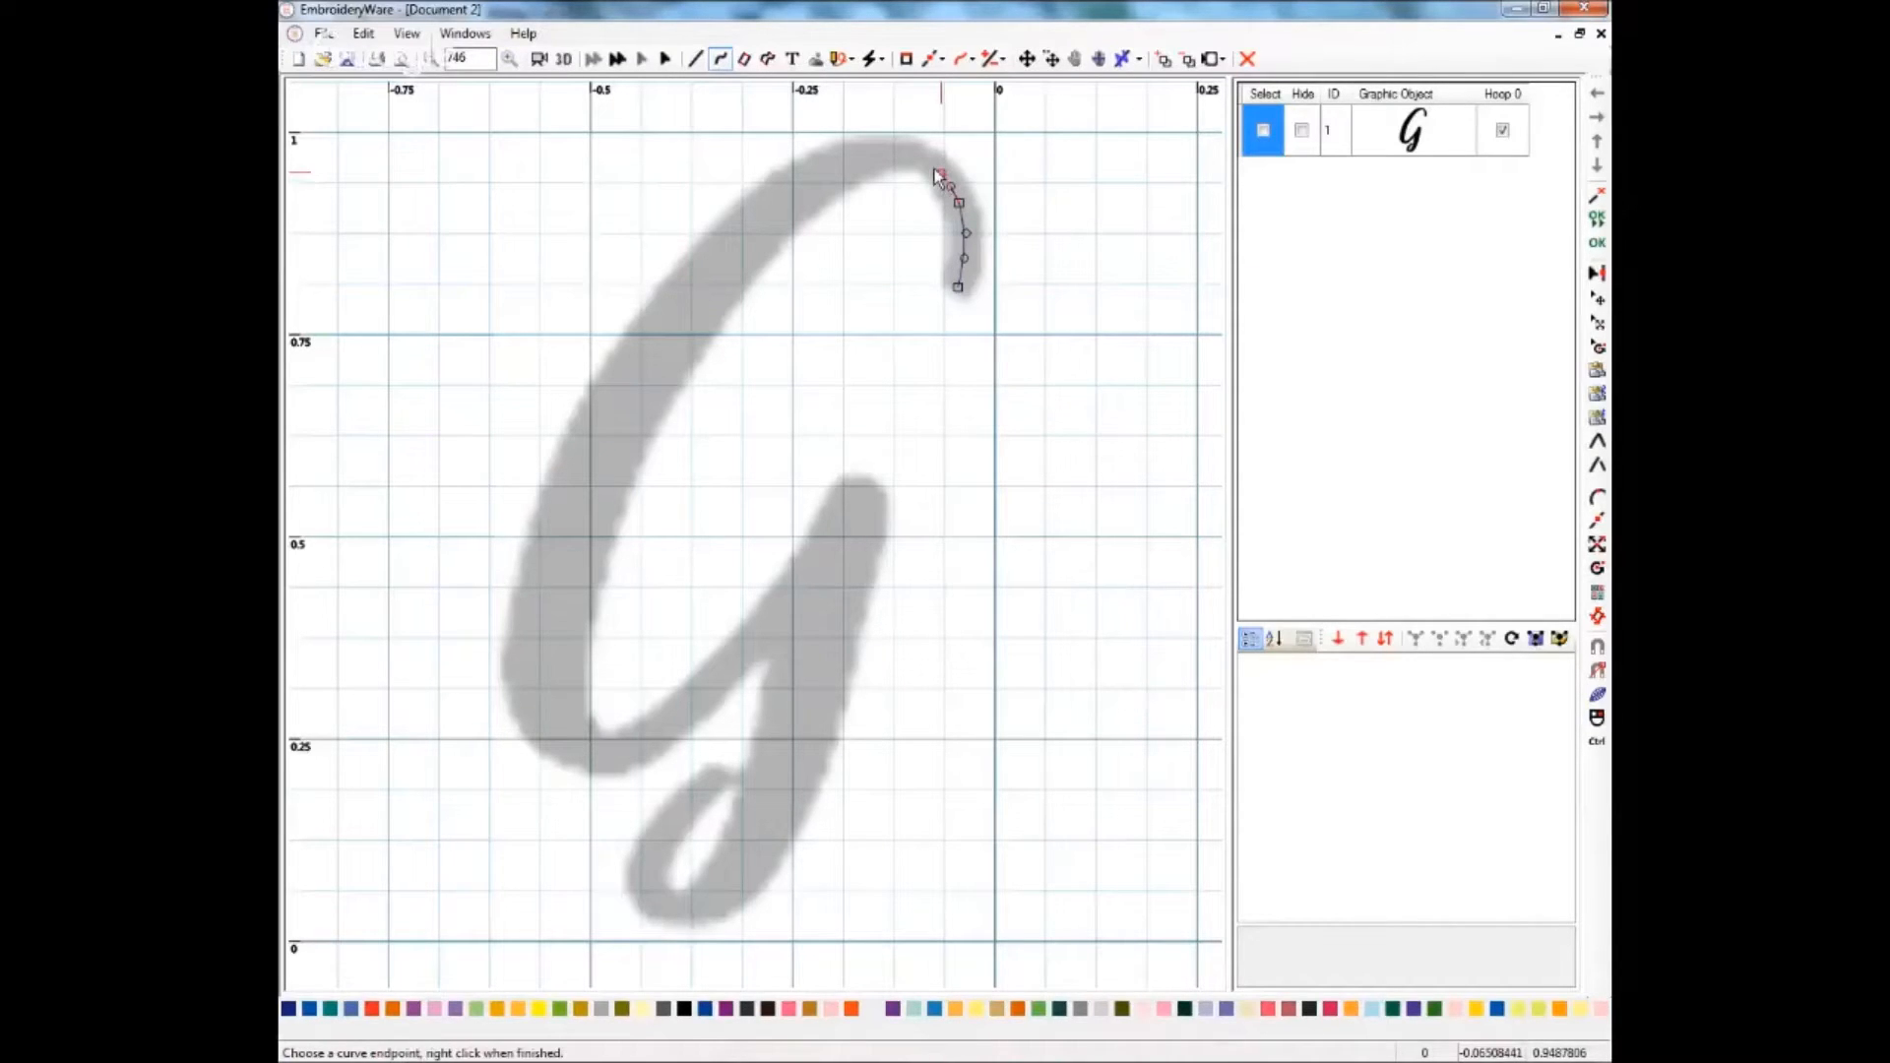
pyautogui.click(926, 162)
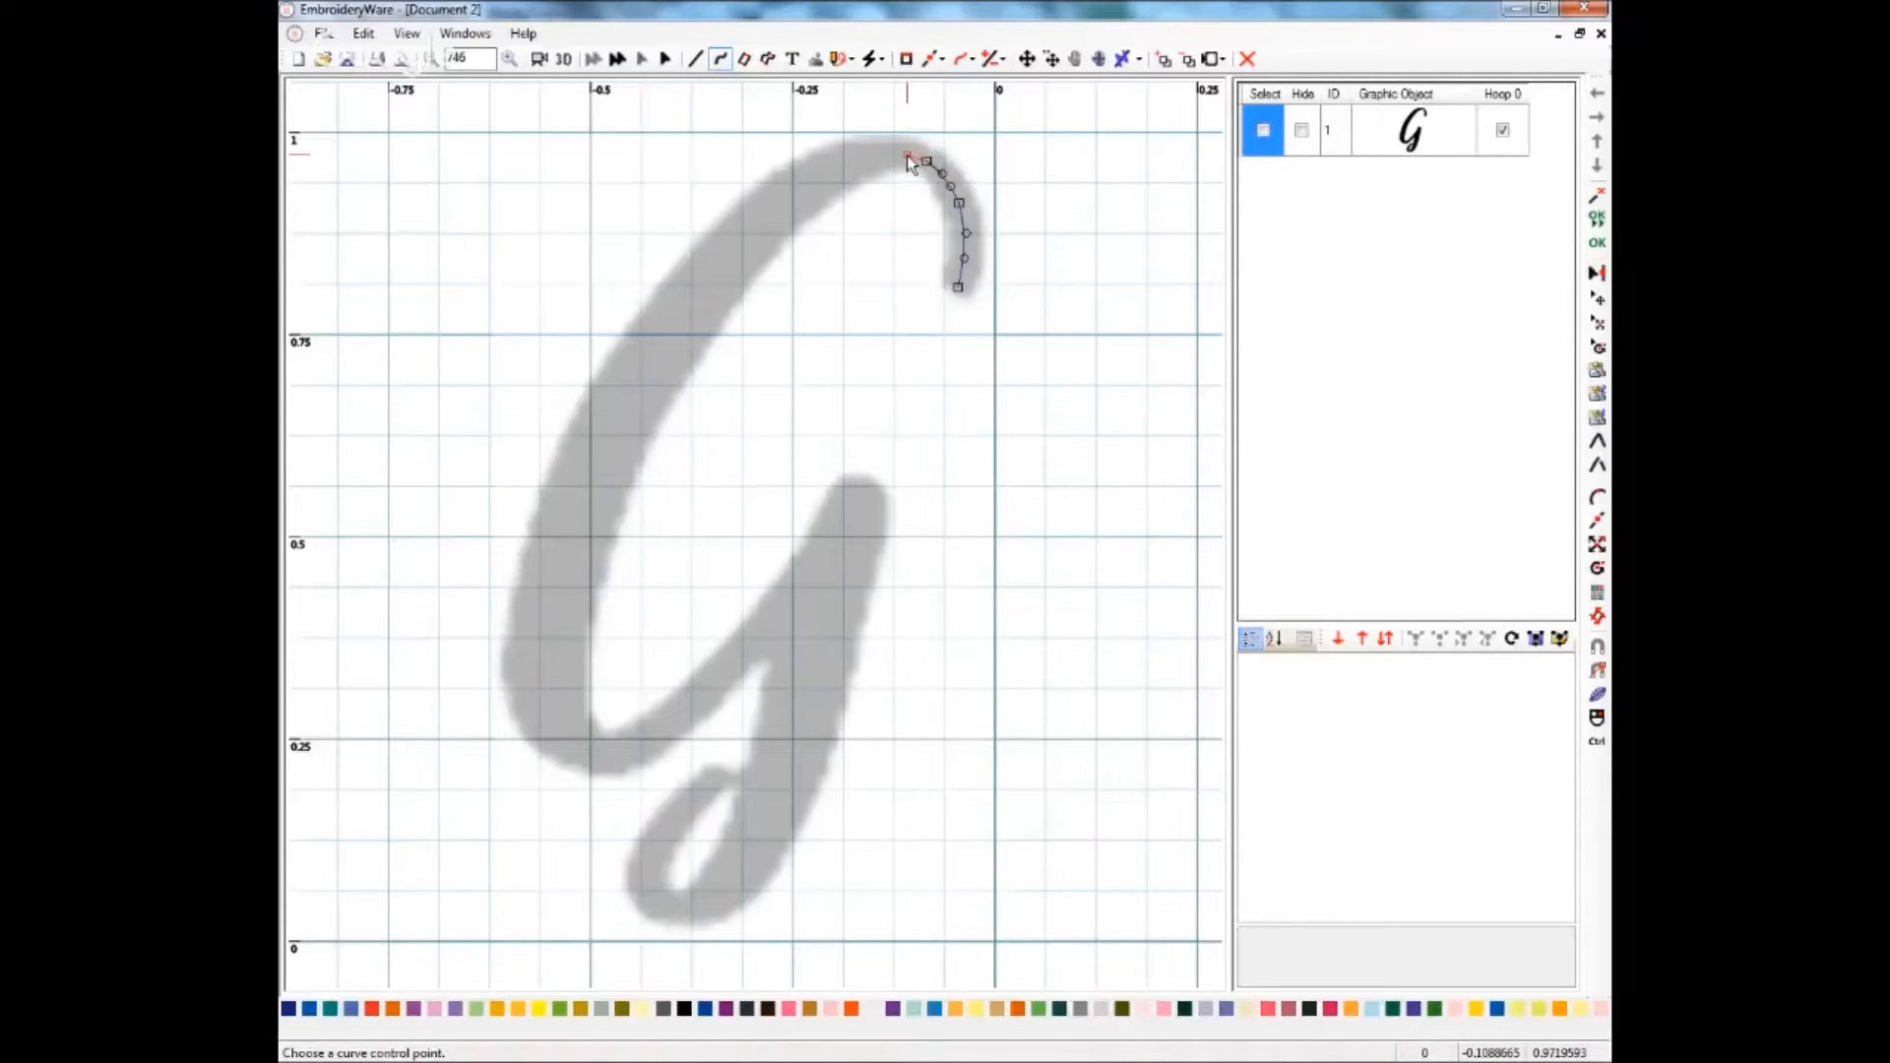
pyautogui.click(907, 156)
pyautogui.click(876, 156)
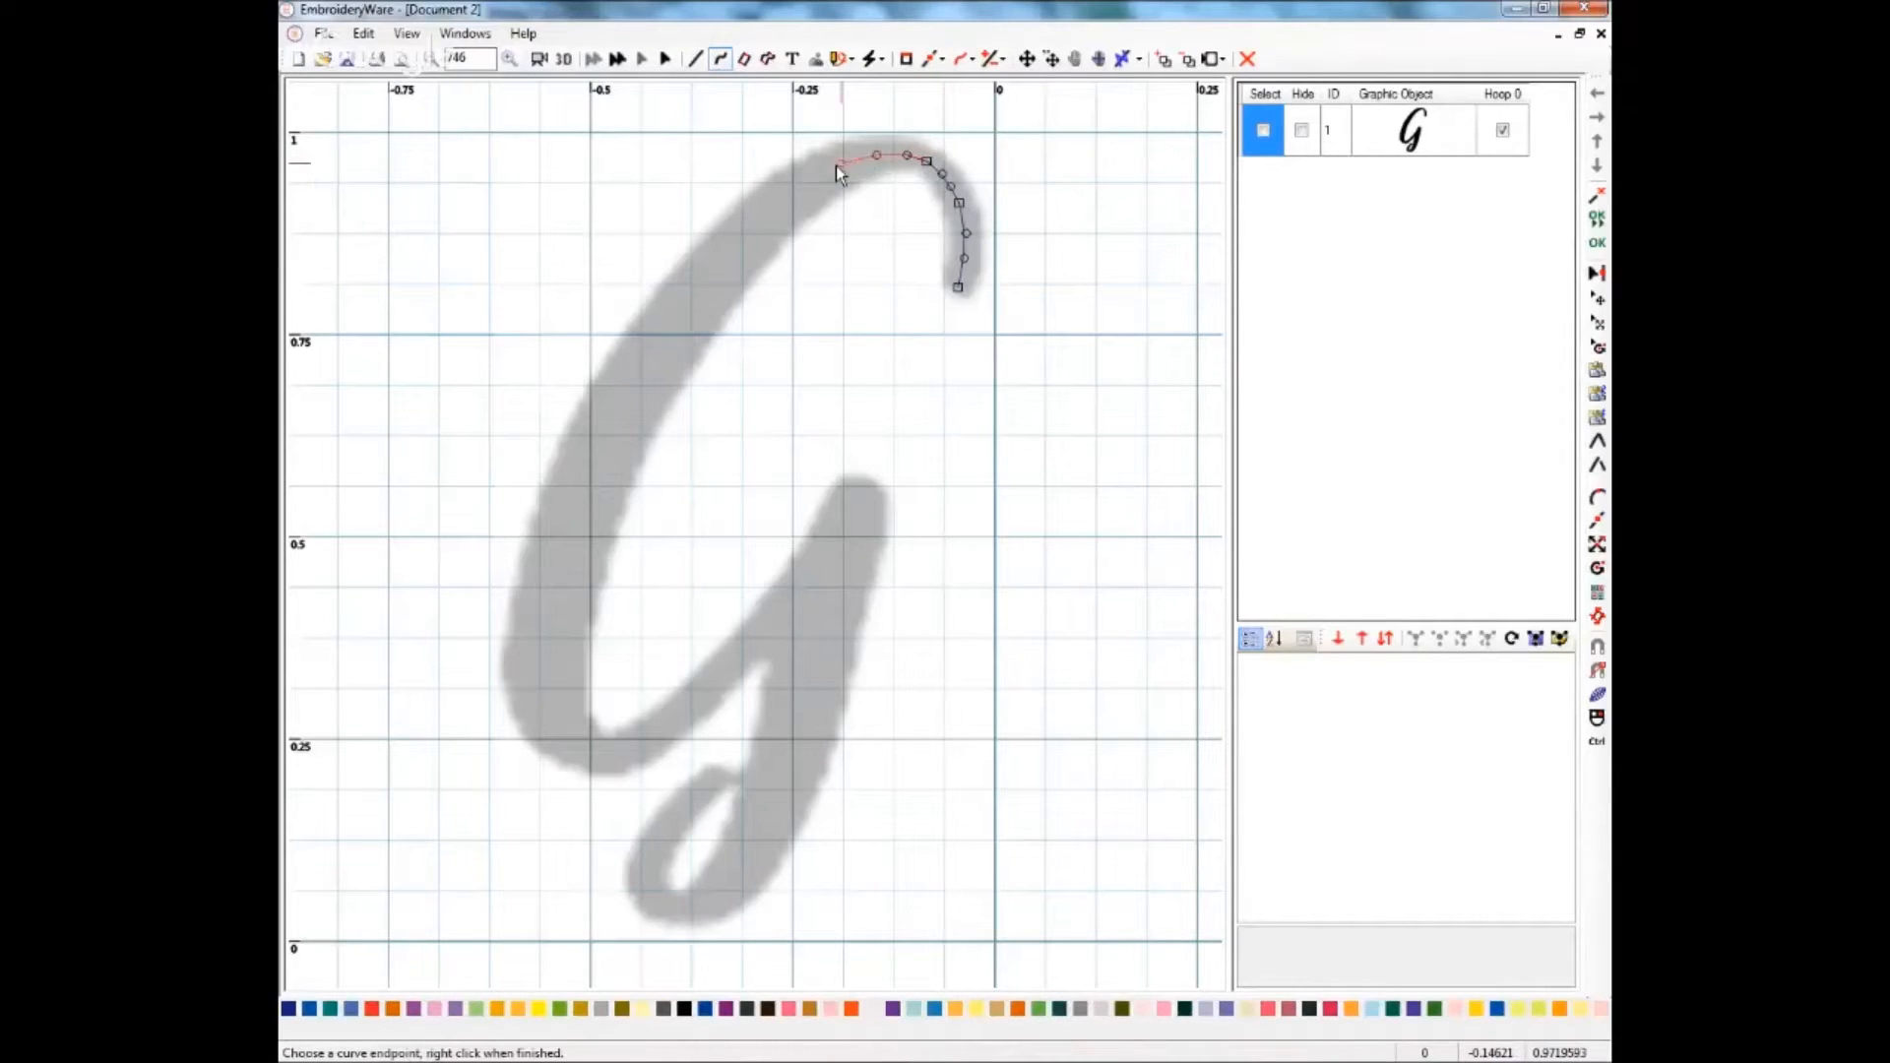
pyautogui.click(835, 169)
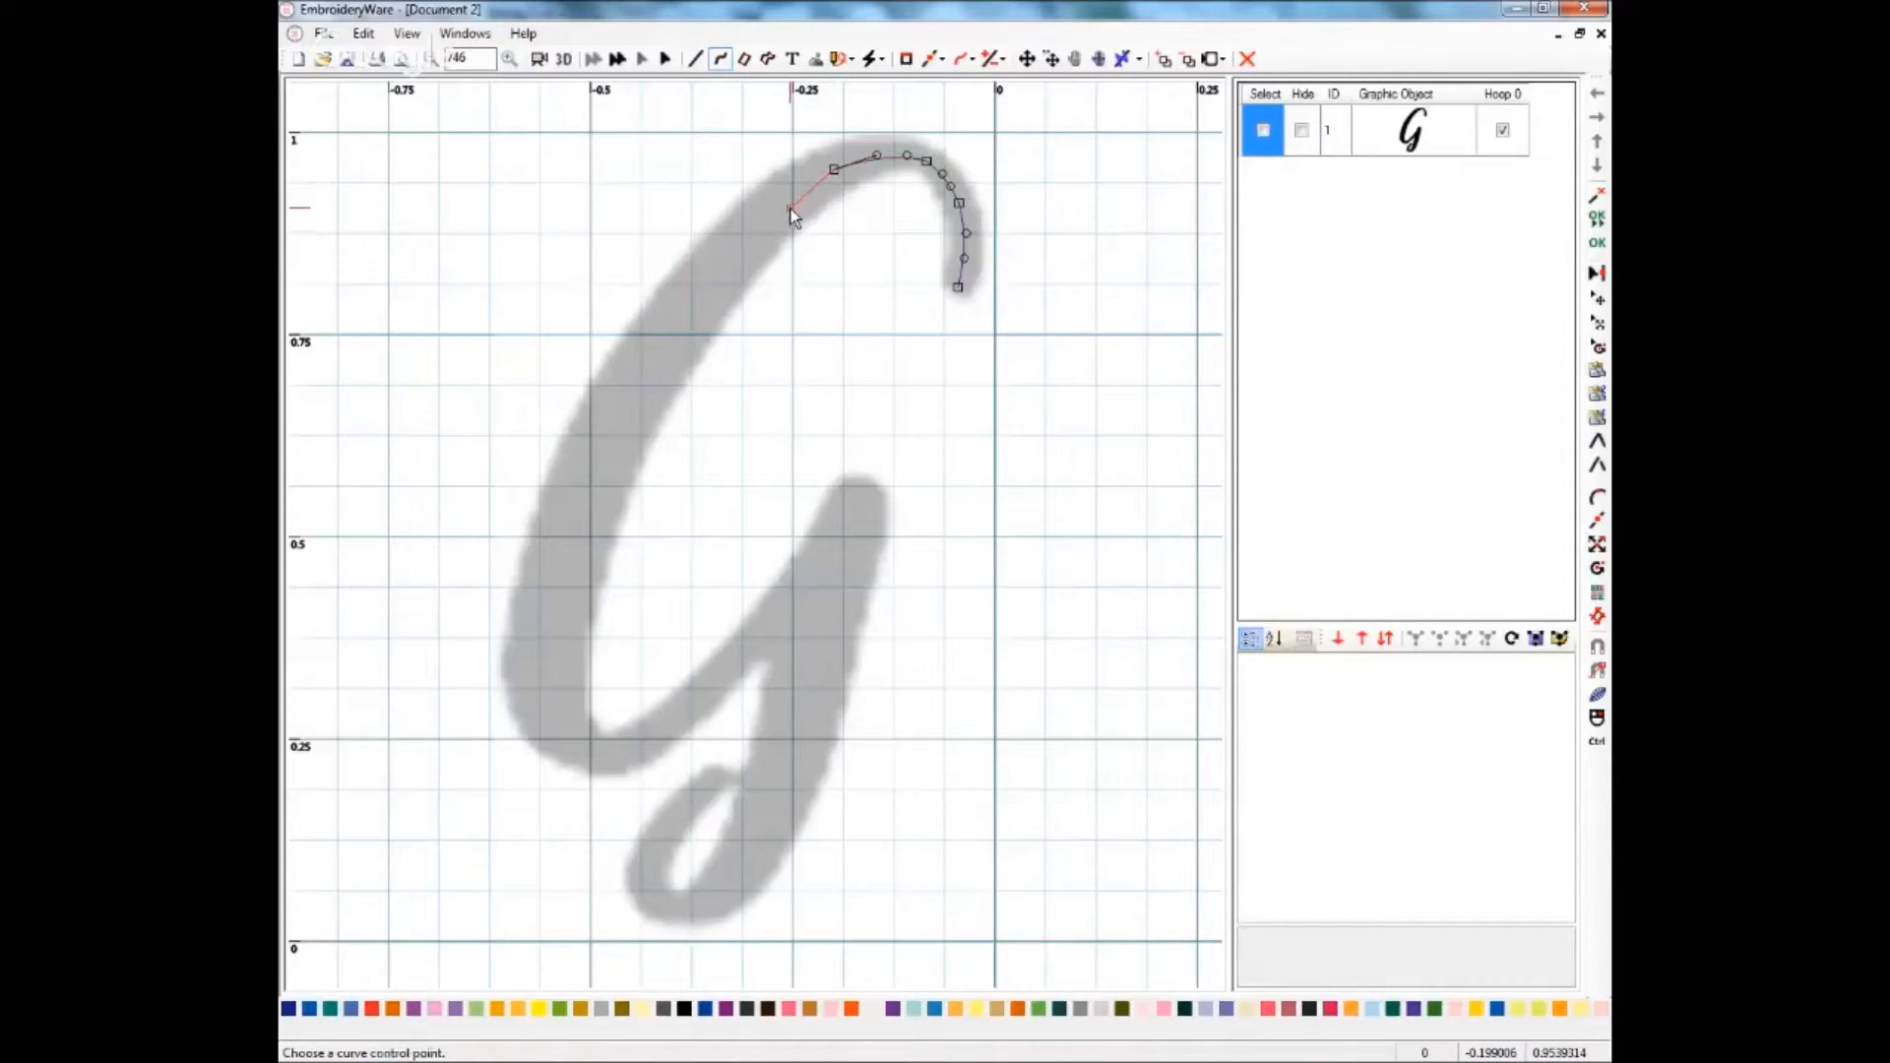
# - Continue the curve down the centre of the G's long left stroke to the start of the bottom bend
pyautogui.click(783, 212)
pyautogui.click(740, 260)
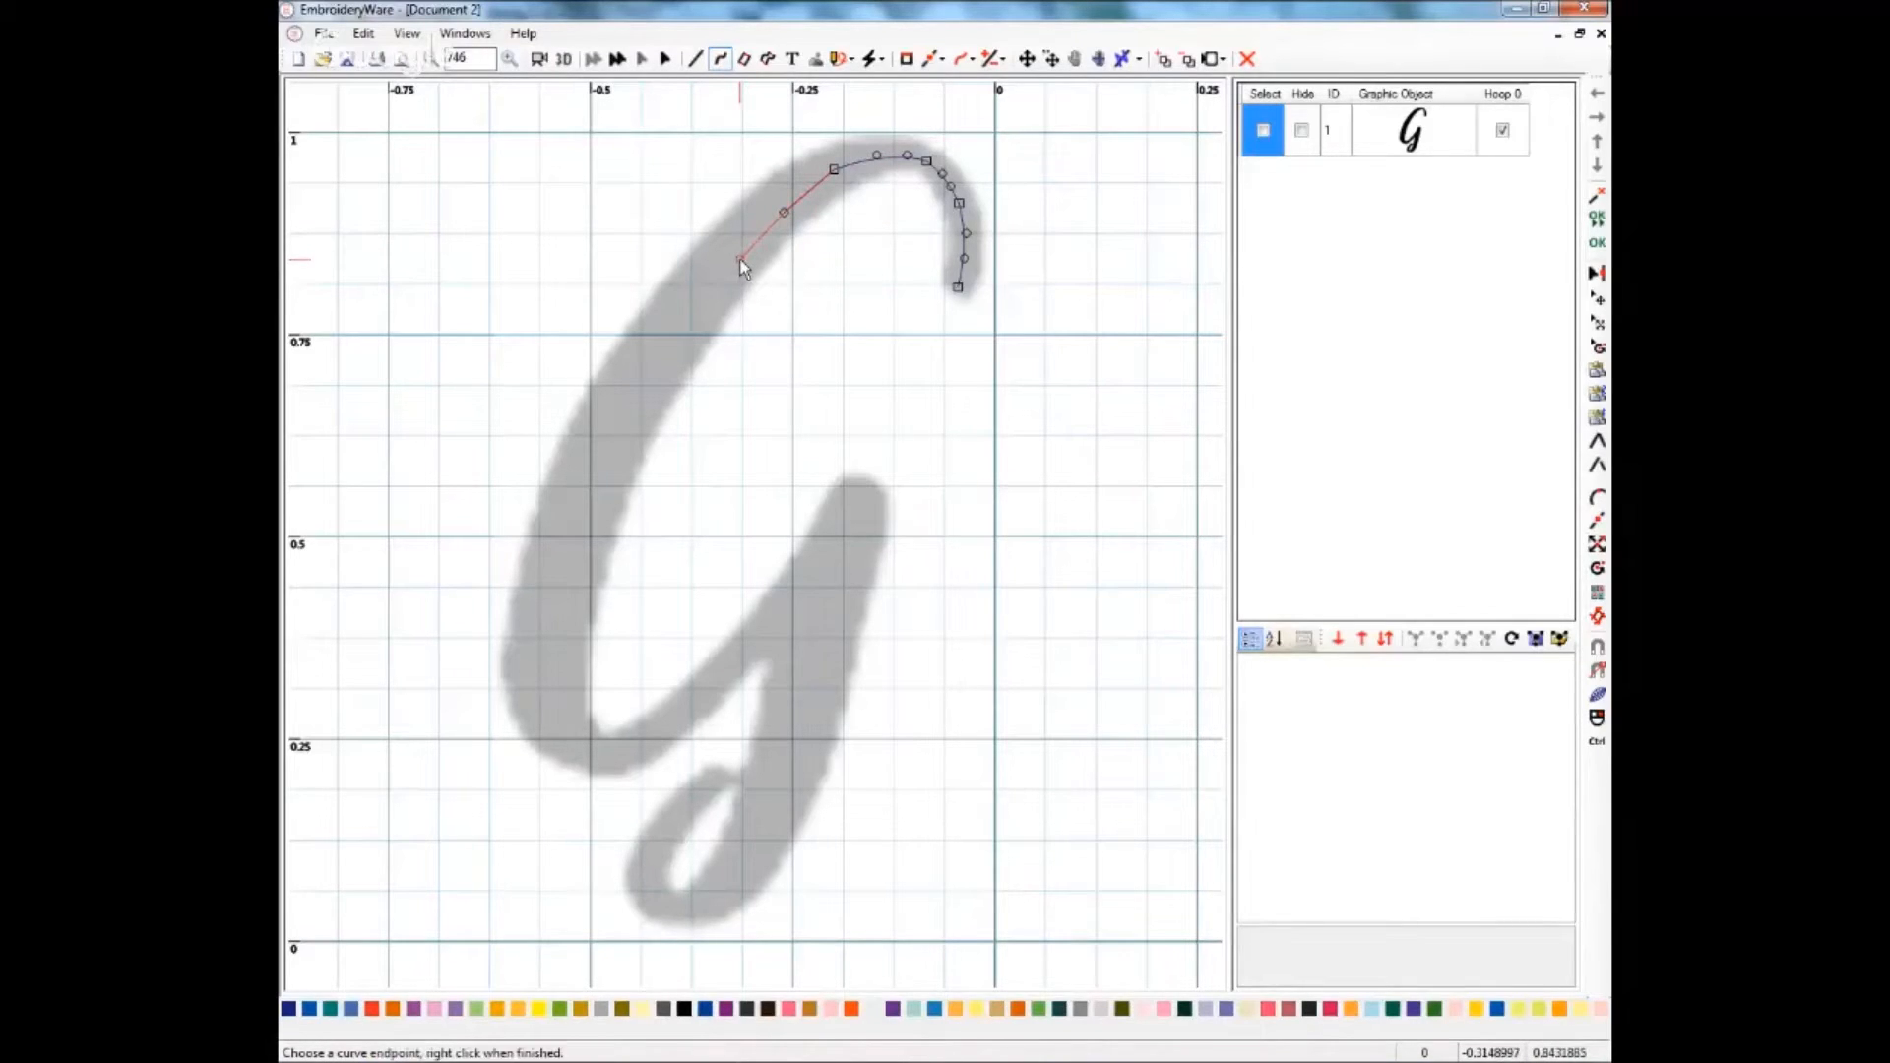
pyautogui.click(705, 305)
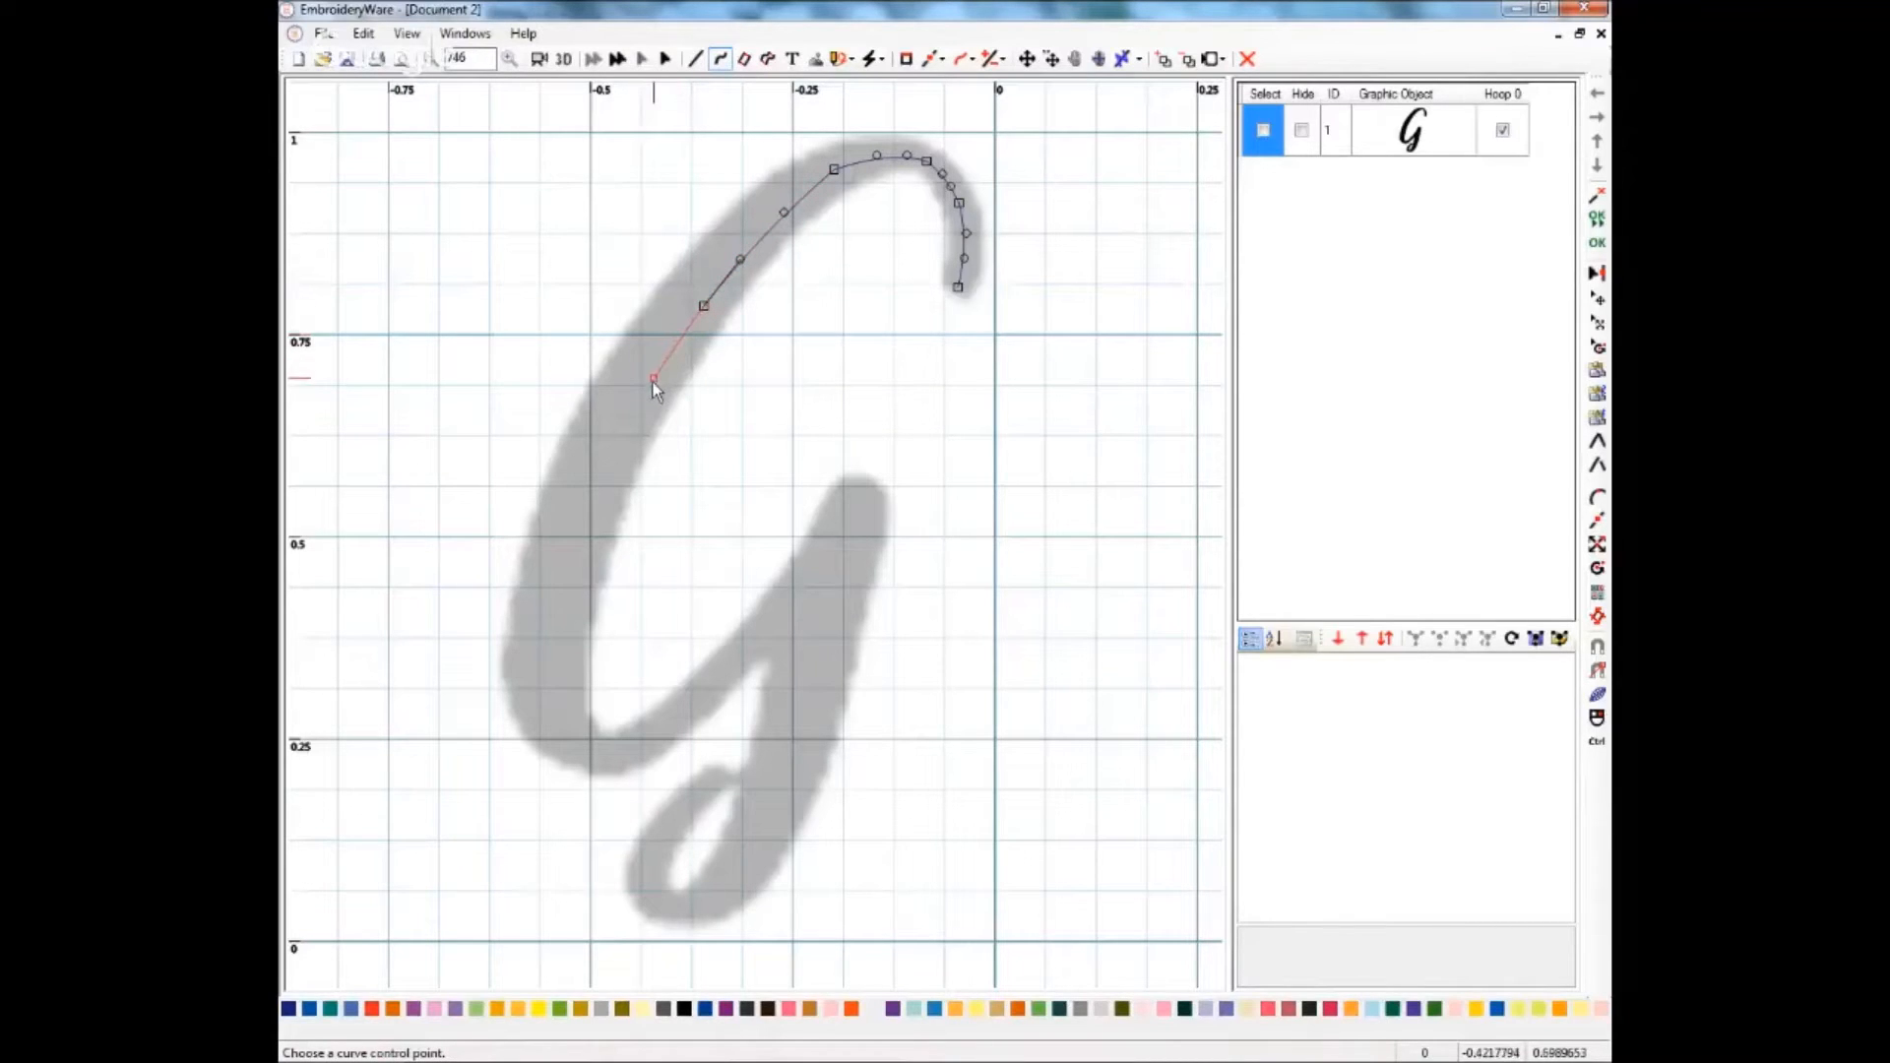
pyautogui.click(652, 388)
pyautogui.click(610, 472)
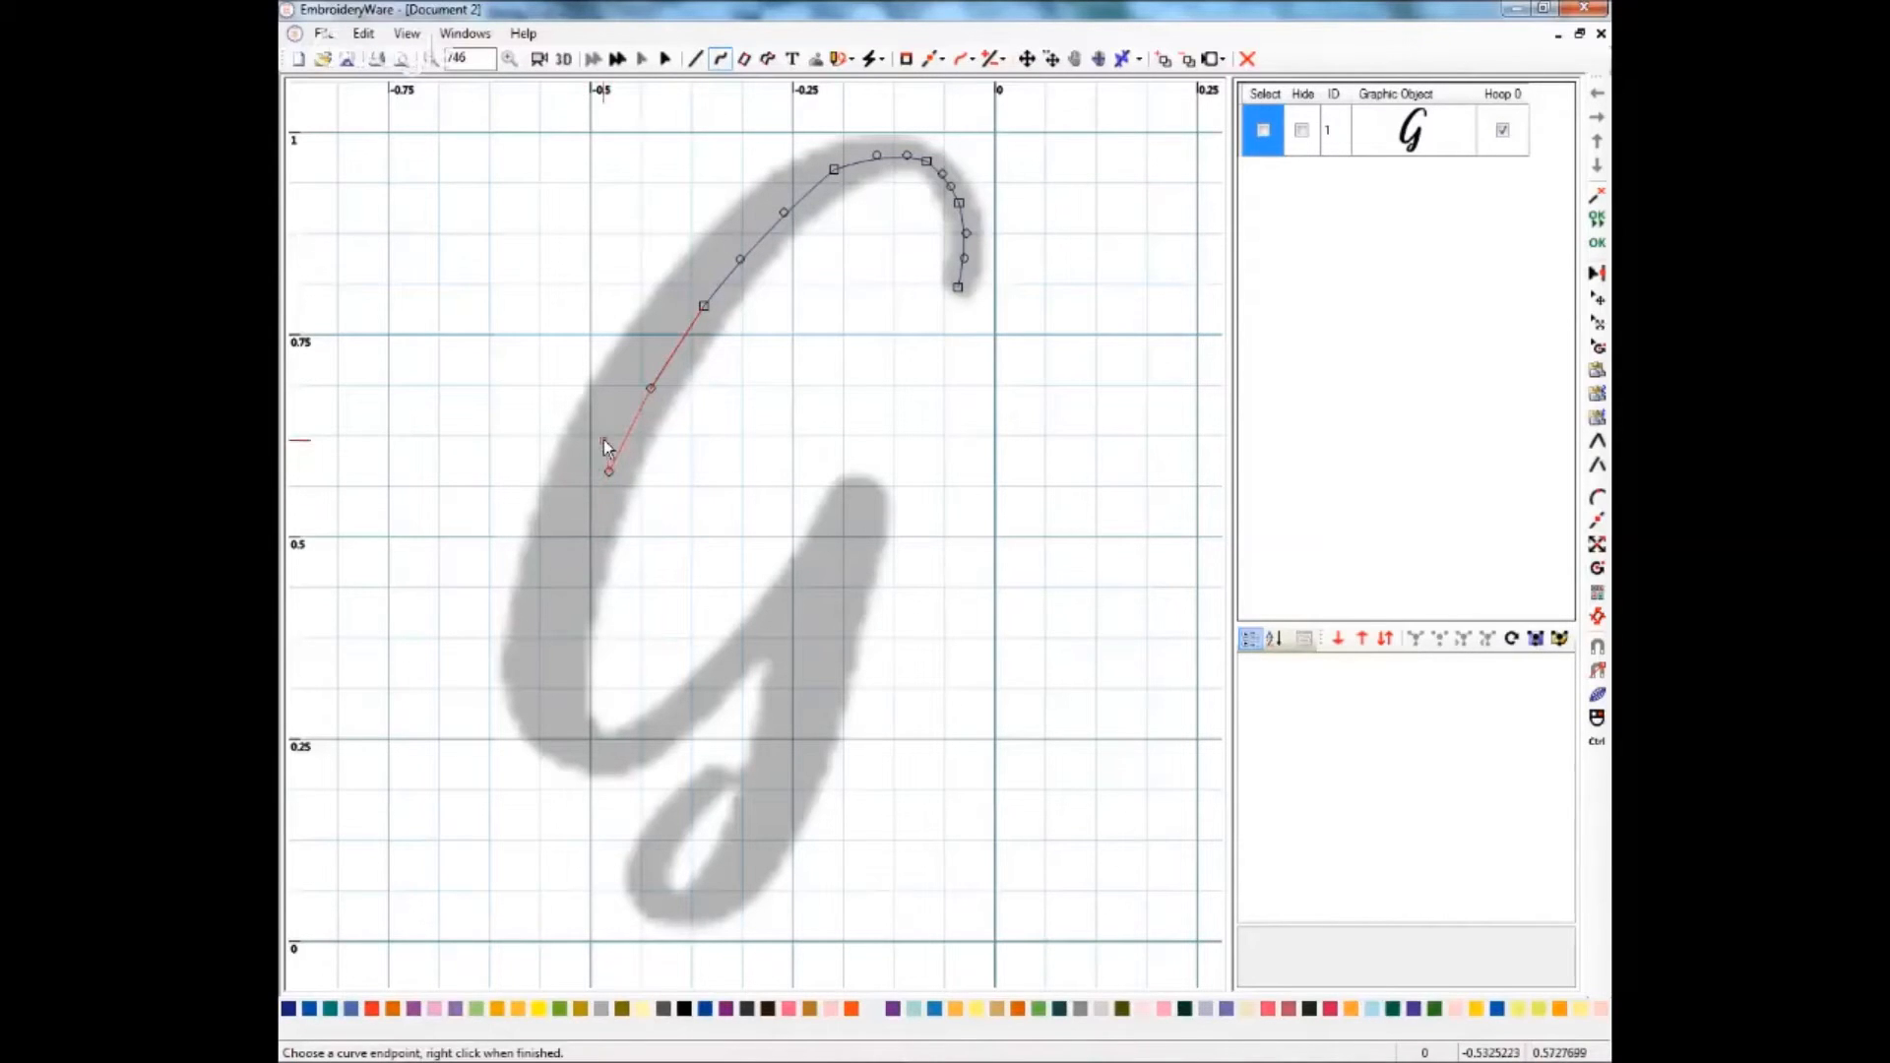
pyautogui.click(589, 530)
pyautogui.click(569, 610)
pyautogui.click(565, 676)
pyautogui.click(571, 735)
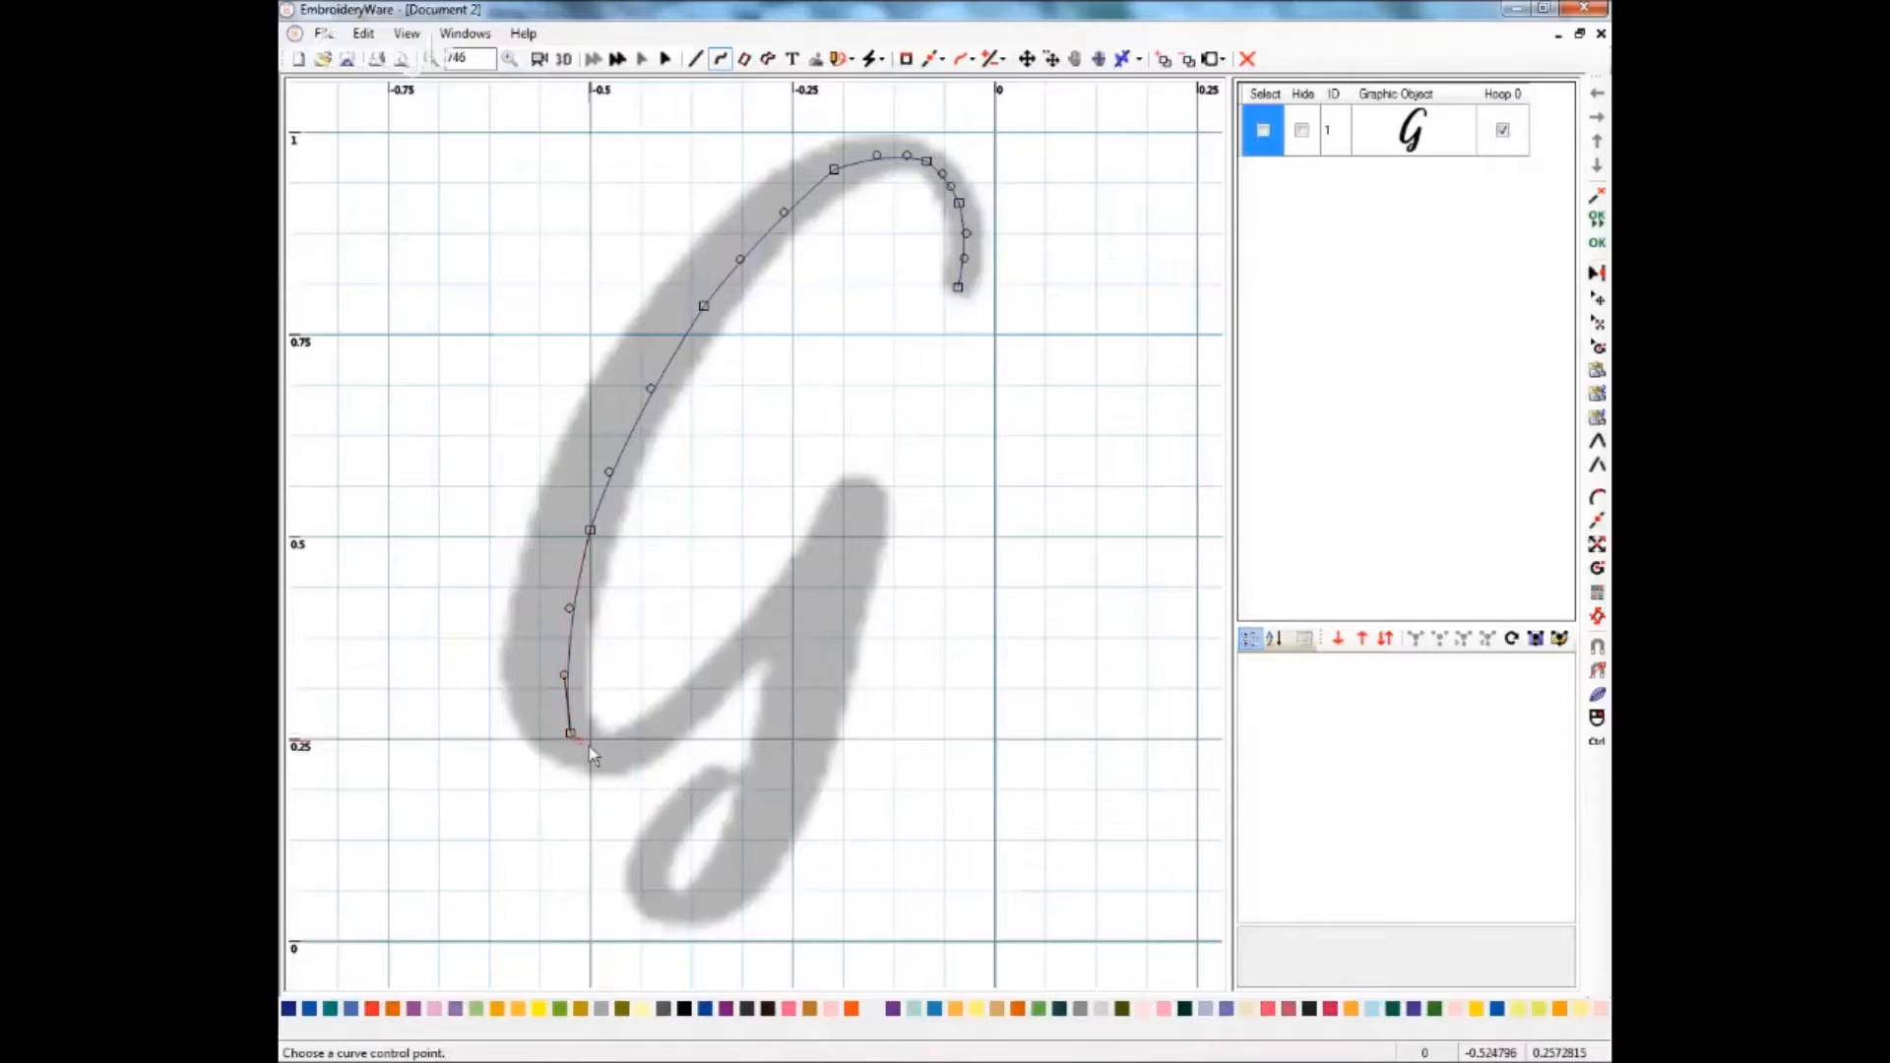
# - Trace the curve around the G's bottom bend and up the diagonal stroke to the tip of the inner stem
pyautogui.click(593, 749)
pyautogui.click(631, 749)
pyautogui.click(657, 732)
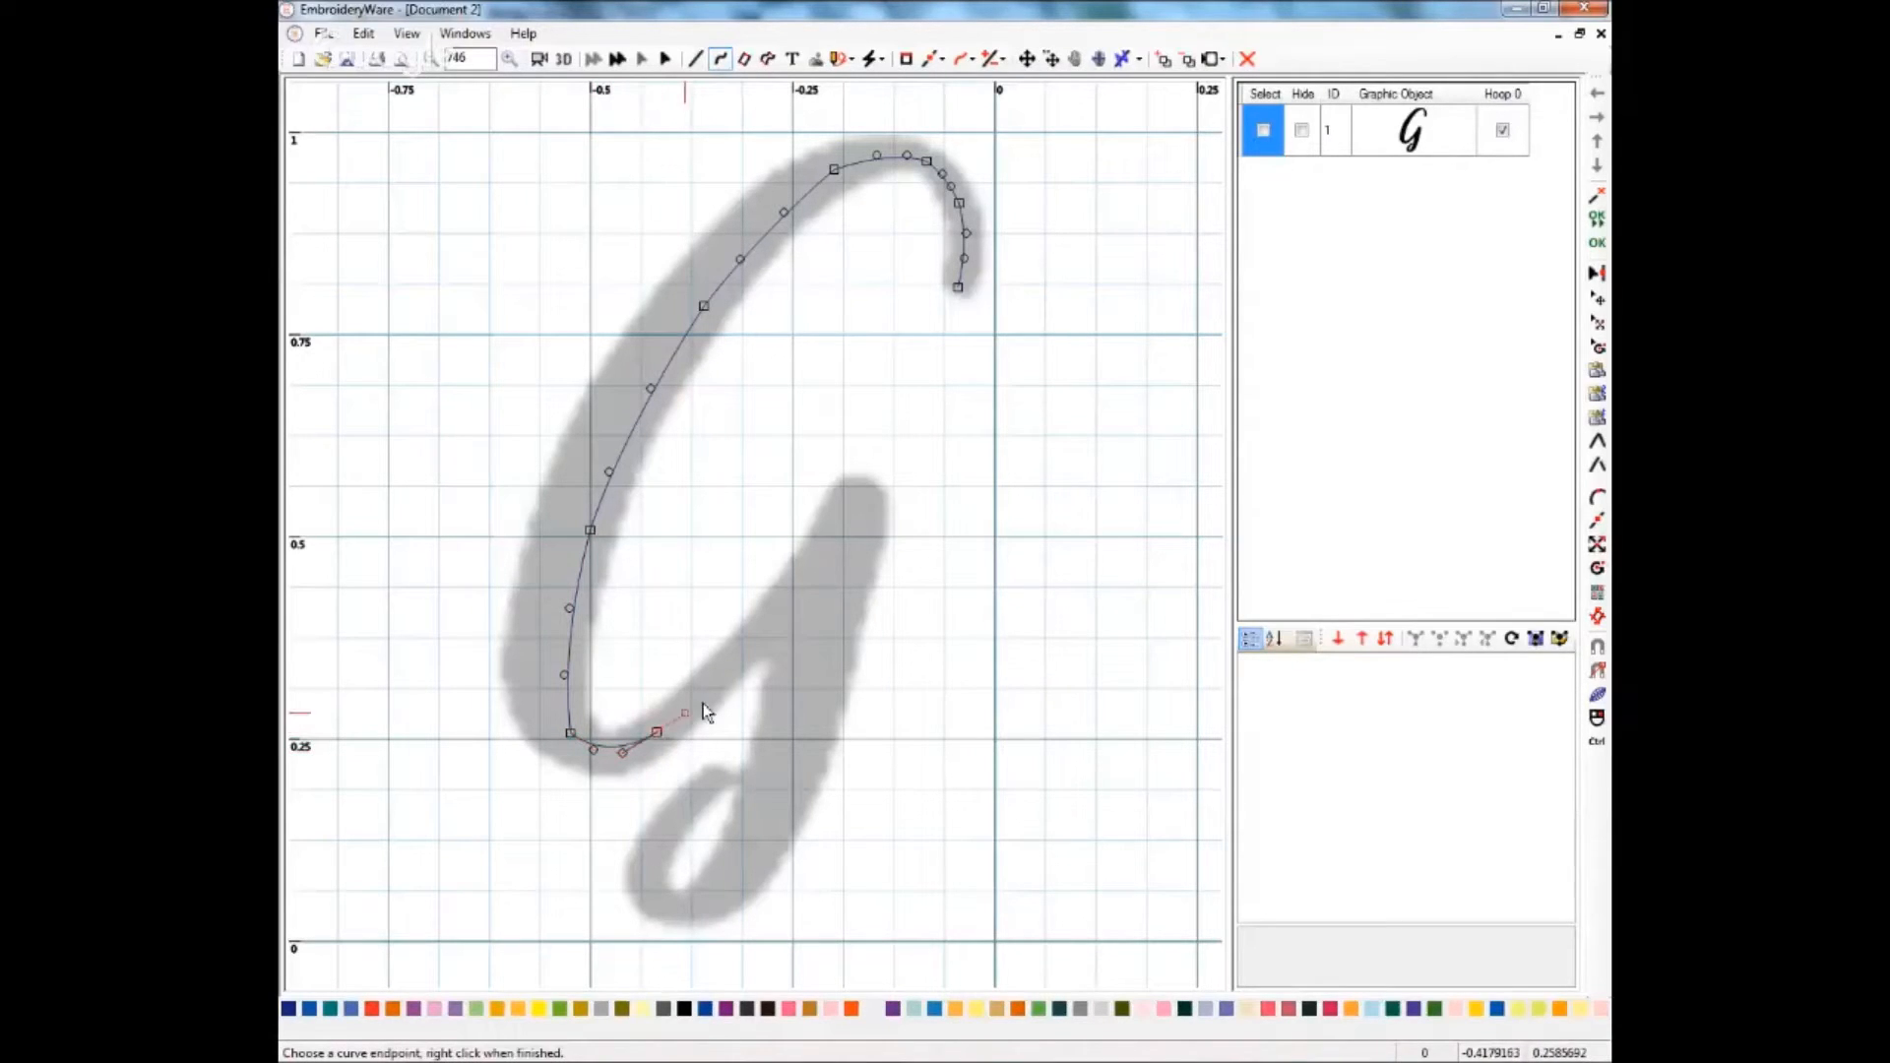
pyautogui.click(725, 675)
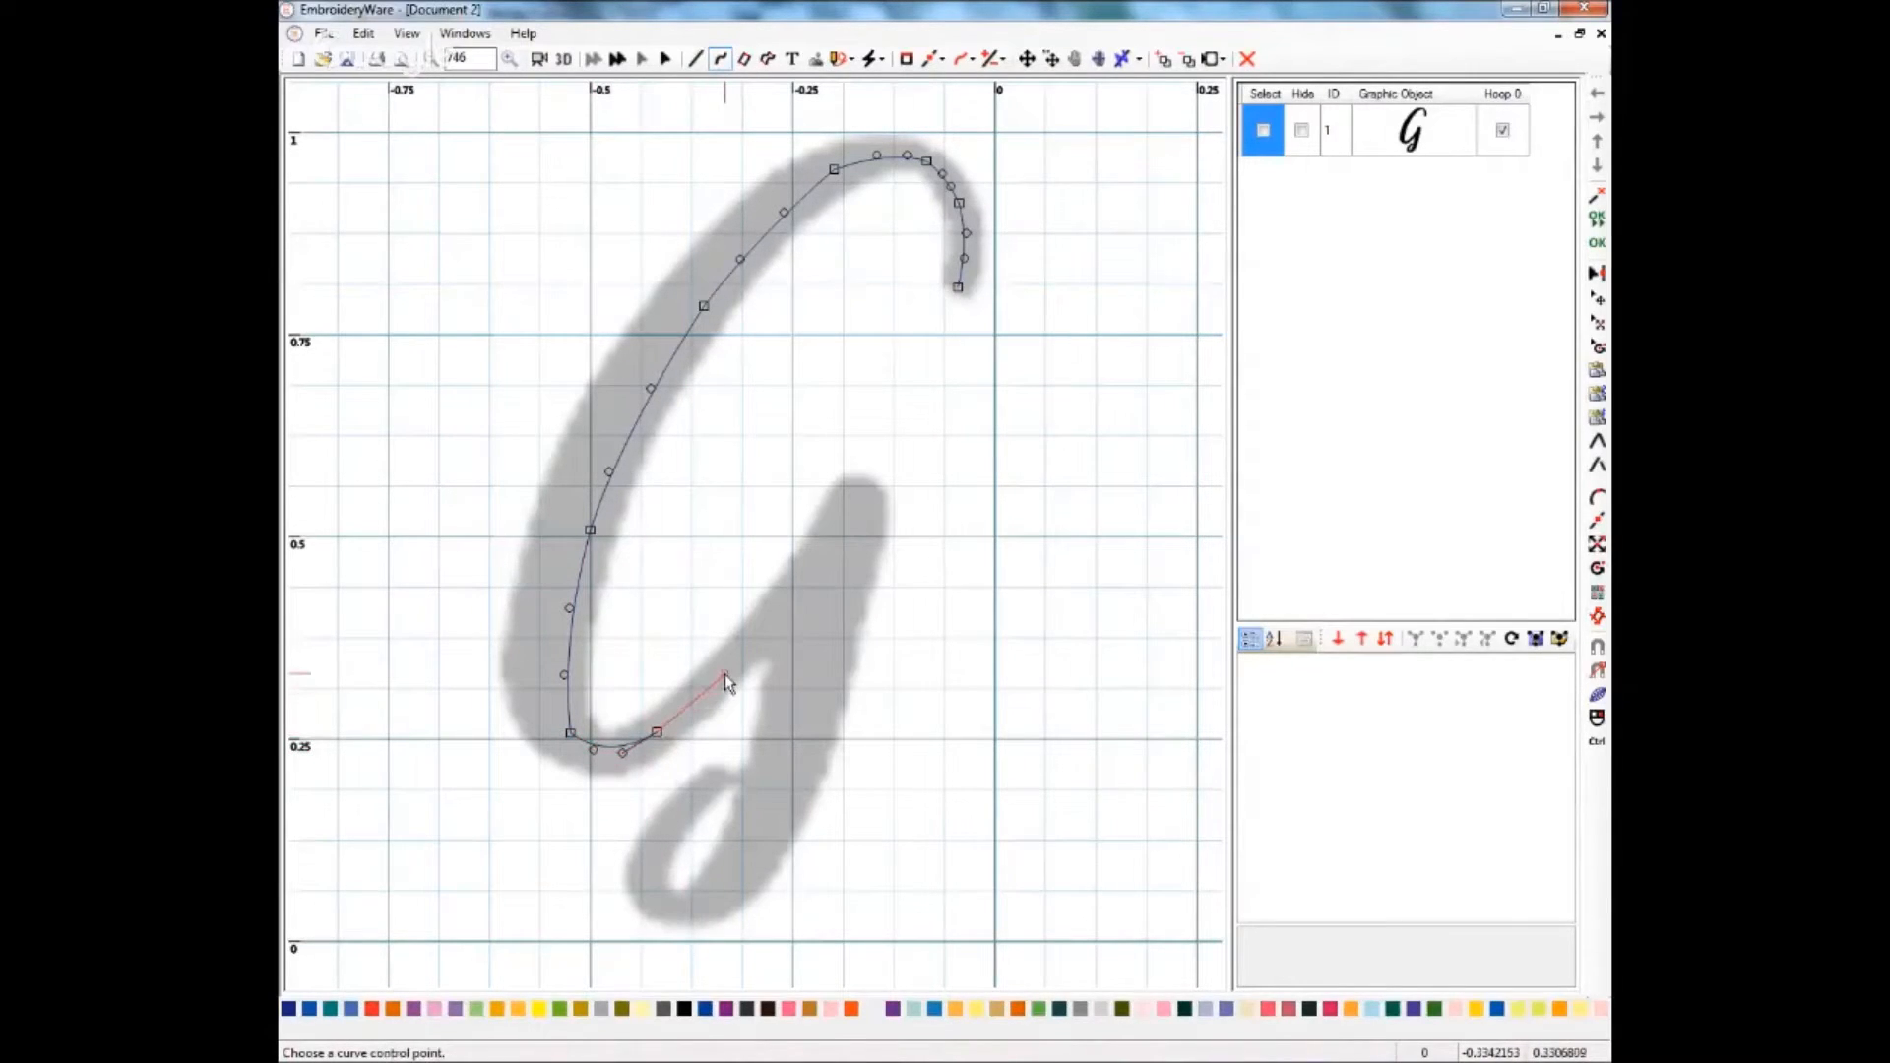
pyautogui.click(776, 620)
pyautogui.click(833, 548)
pyautogui.click(849, 515)
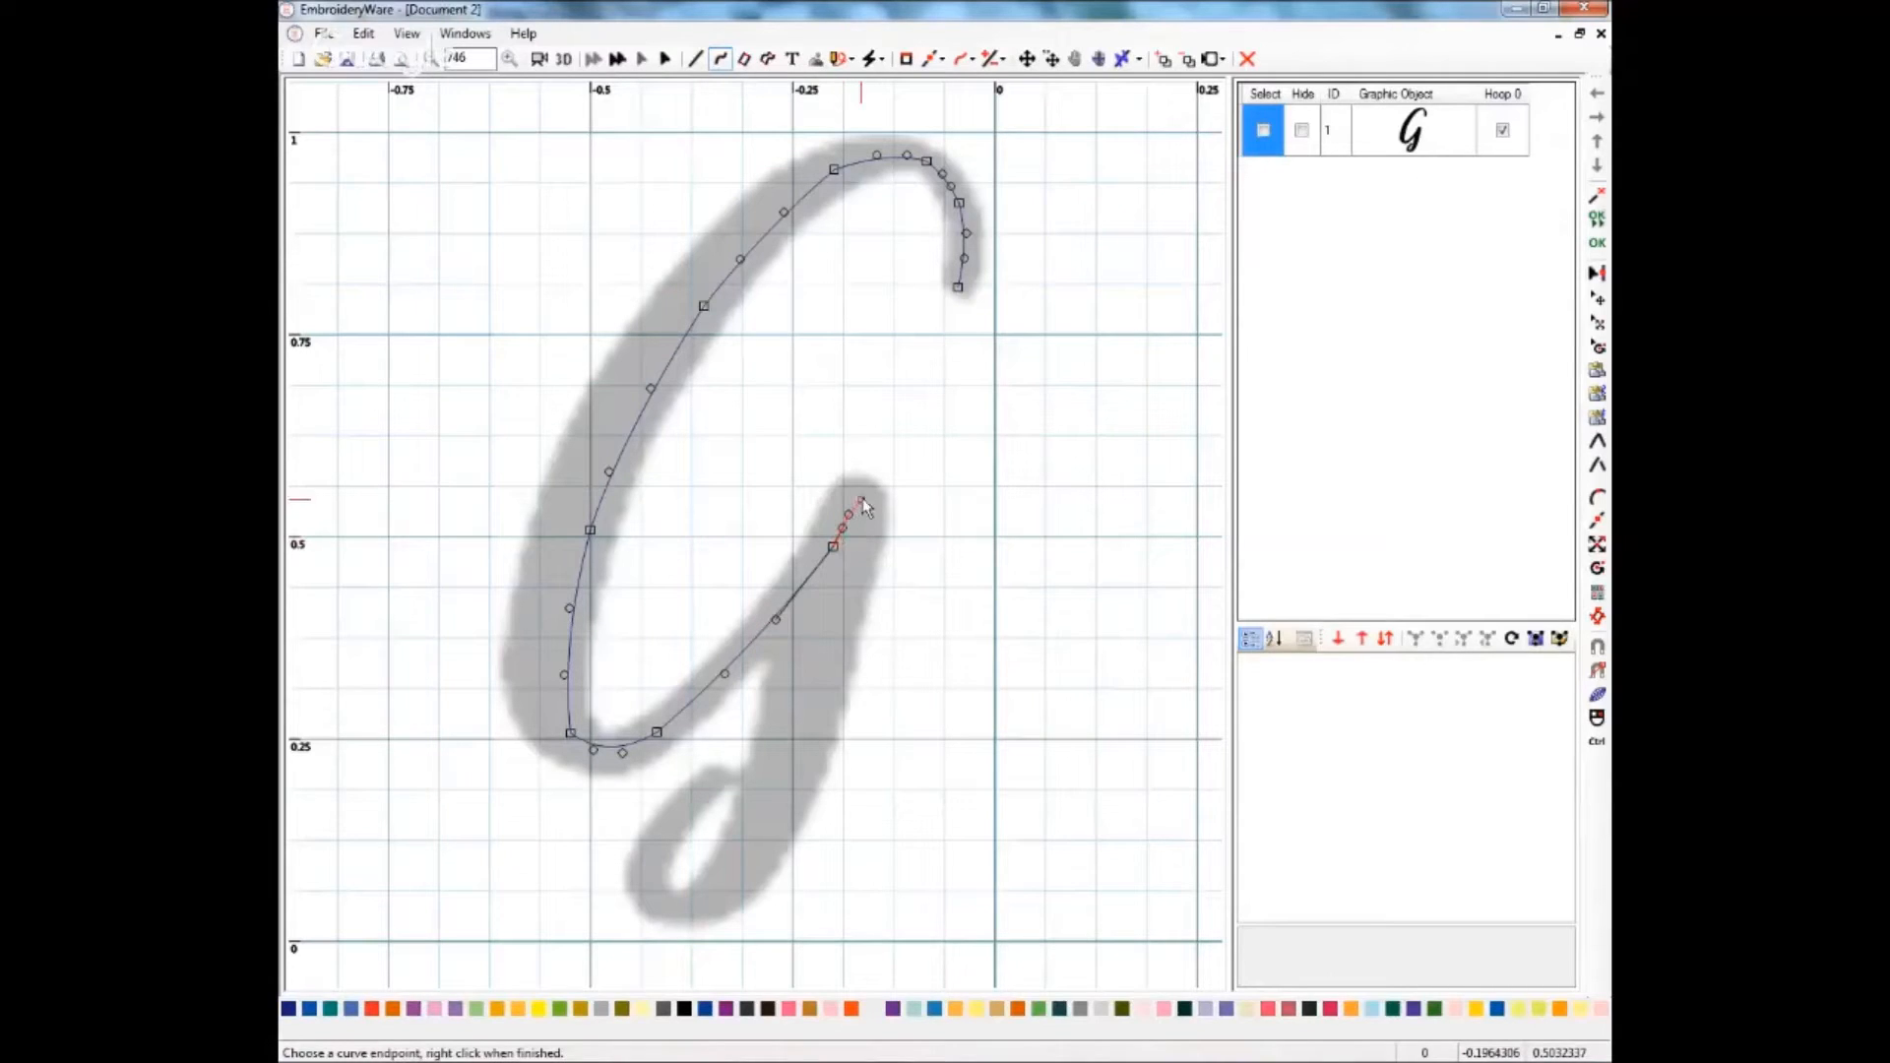
pyautogui.click(858, 497)
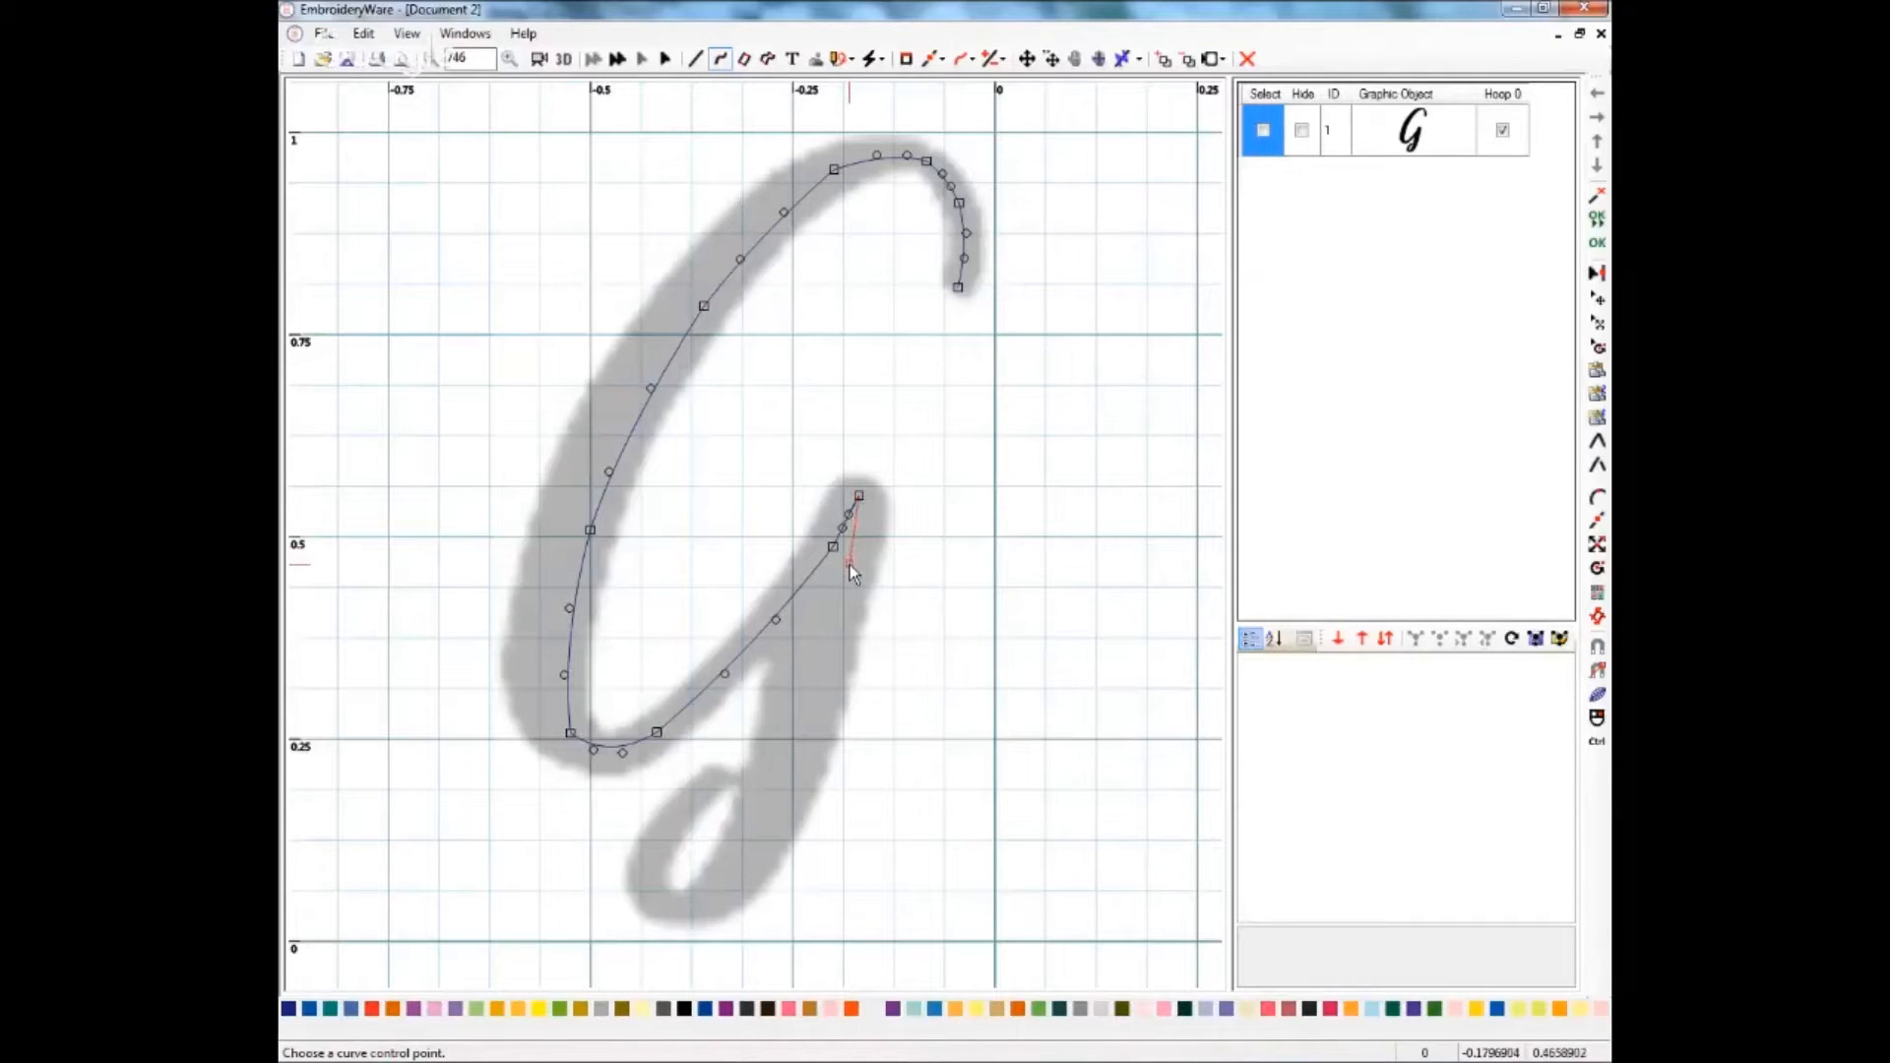
# - Continue the curve from the inner stem's tip down the centre of the descending stroke towards the lower loop
pyautogui.click(850, 570)
pyautogui.click(831, 660)
pyautogui.click(813, 731)
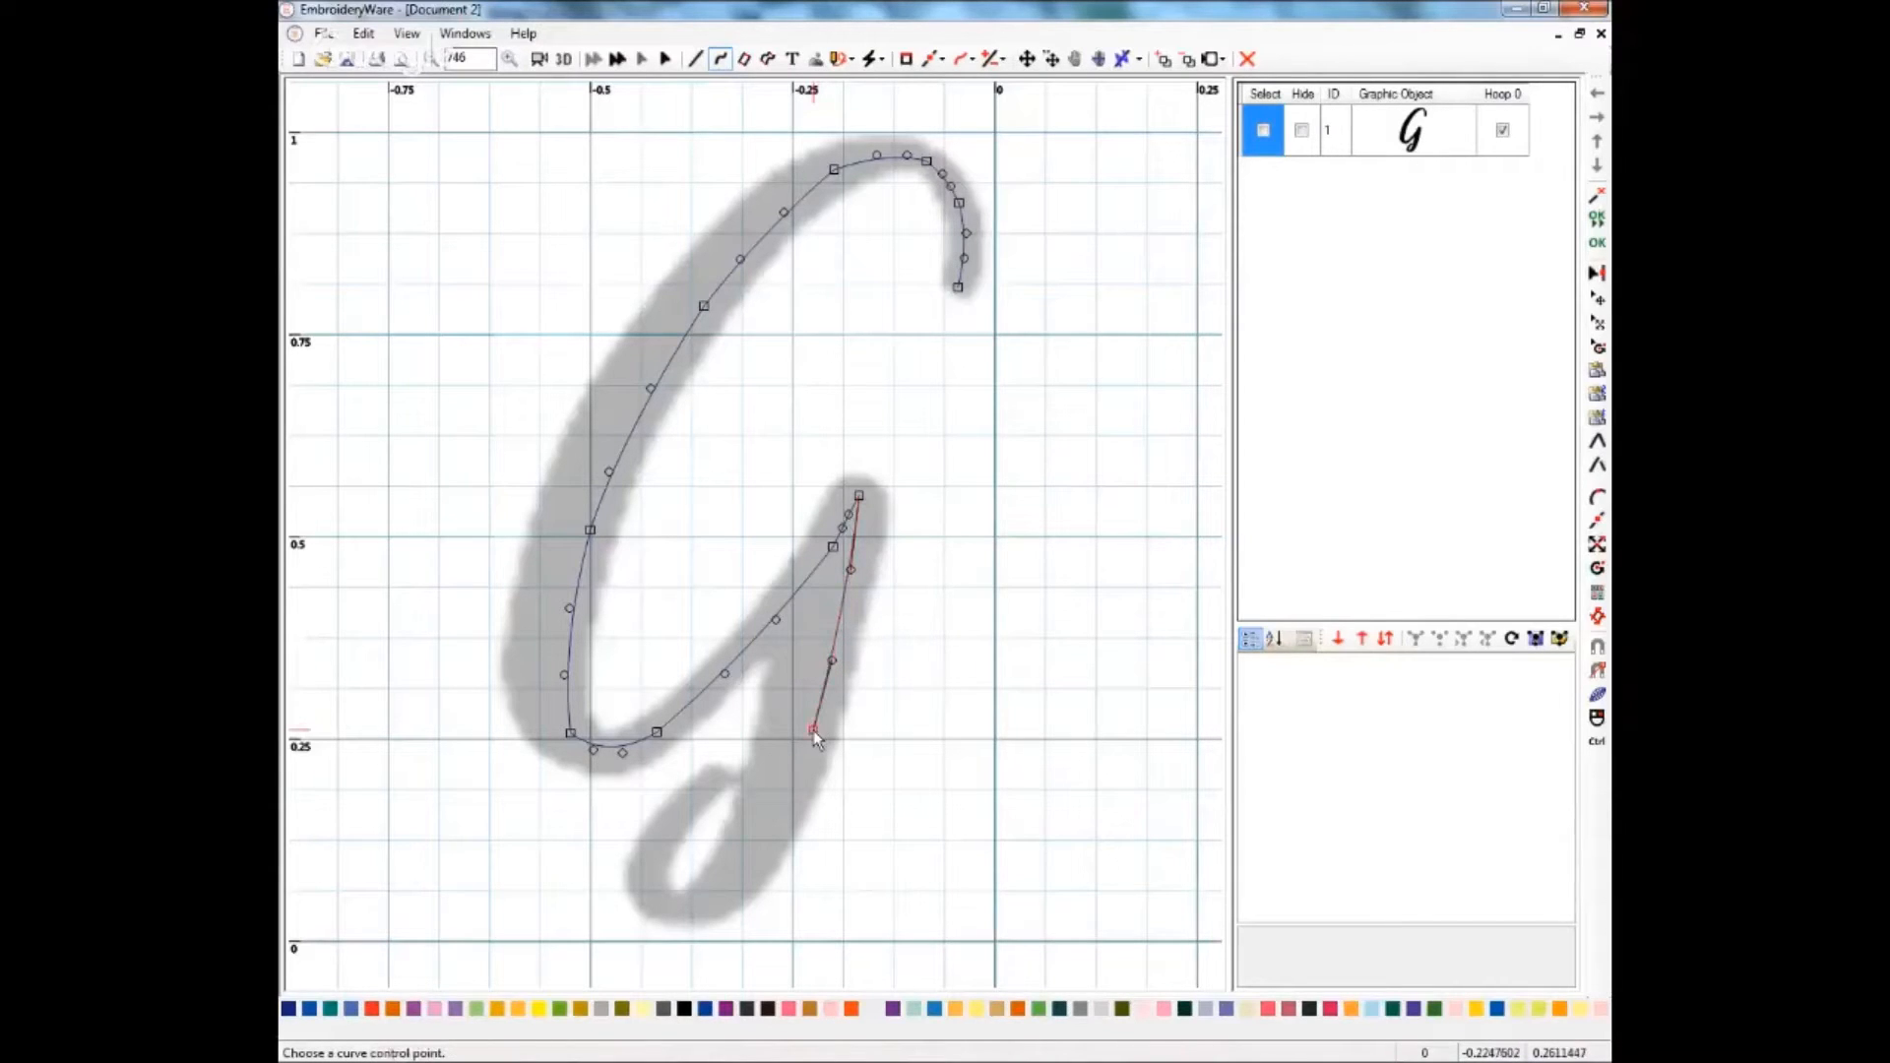
pyautogui.click(788, 799)
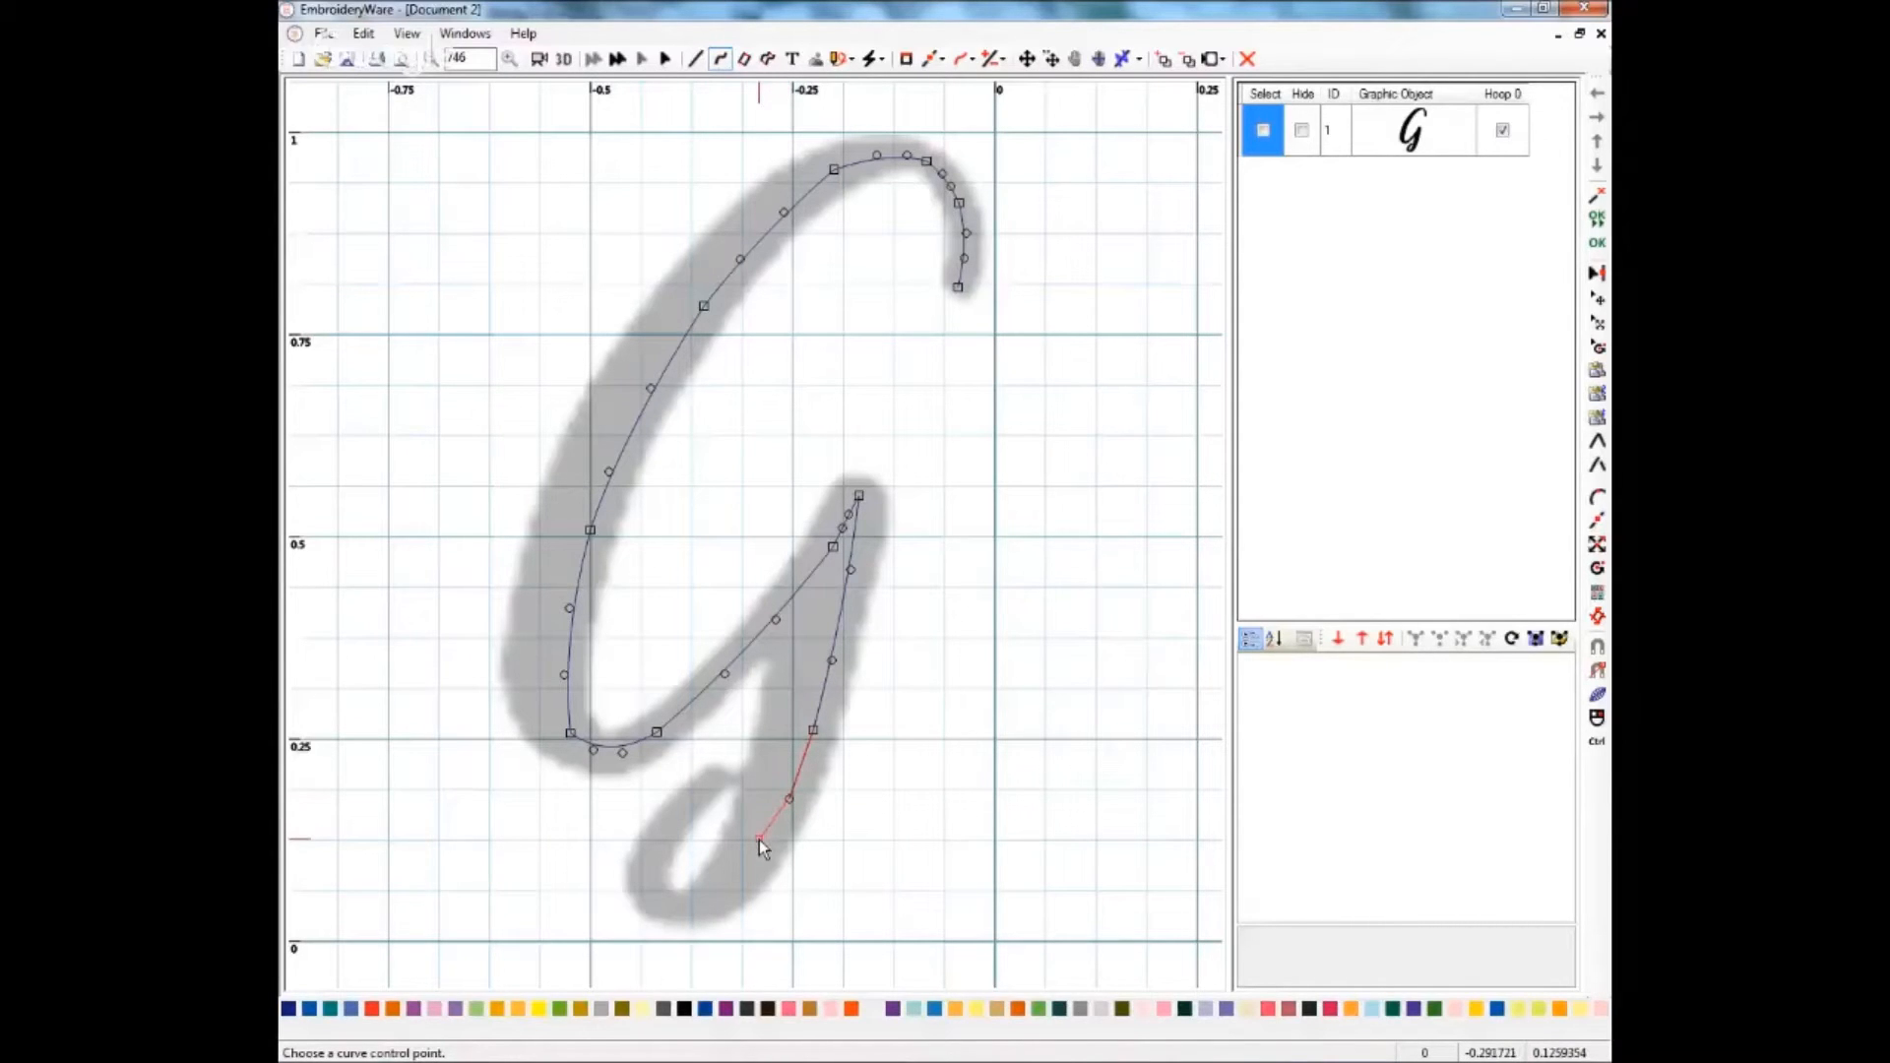
pyautogui.click(722, 891)
# - Continue the curve around the G's lower loop and up to the loop's inner tip
pyautogui.click(697, 907)
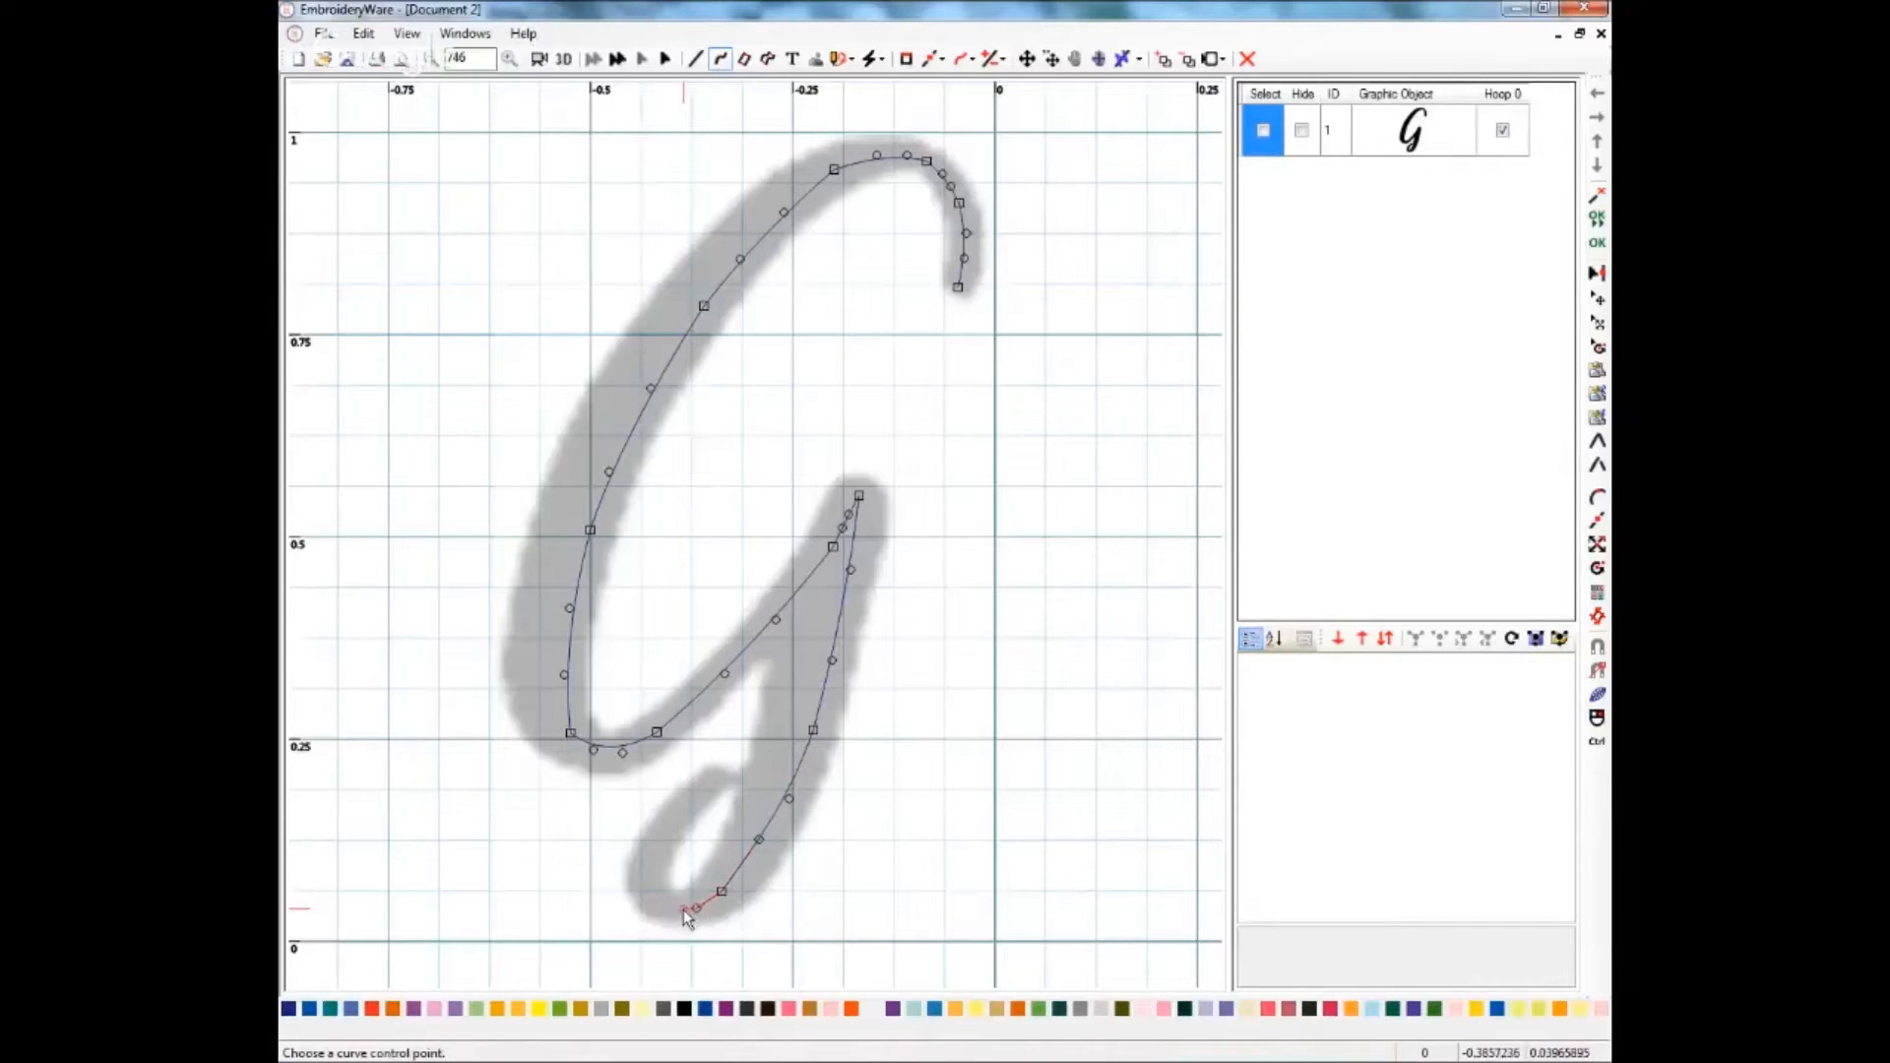
pyautogui.click(666, 905)
pyautogui.click(650, 886)
pyautogui.click(648, 871)
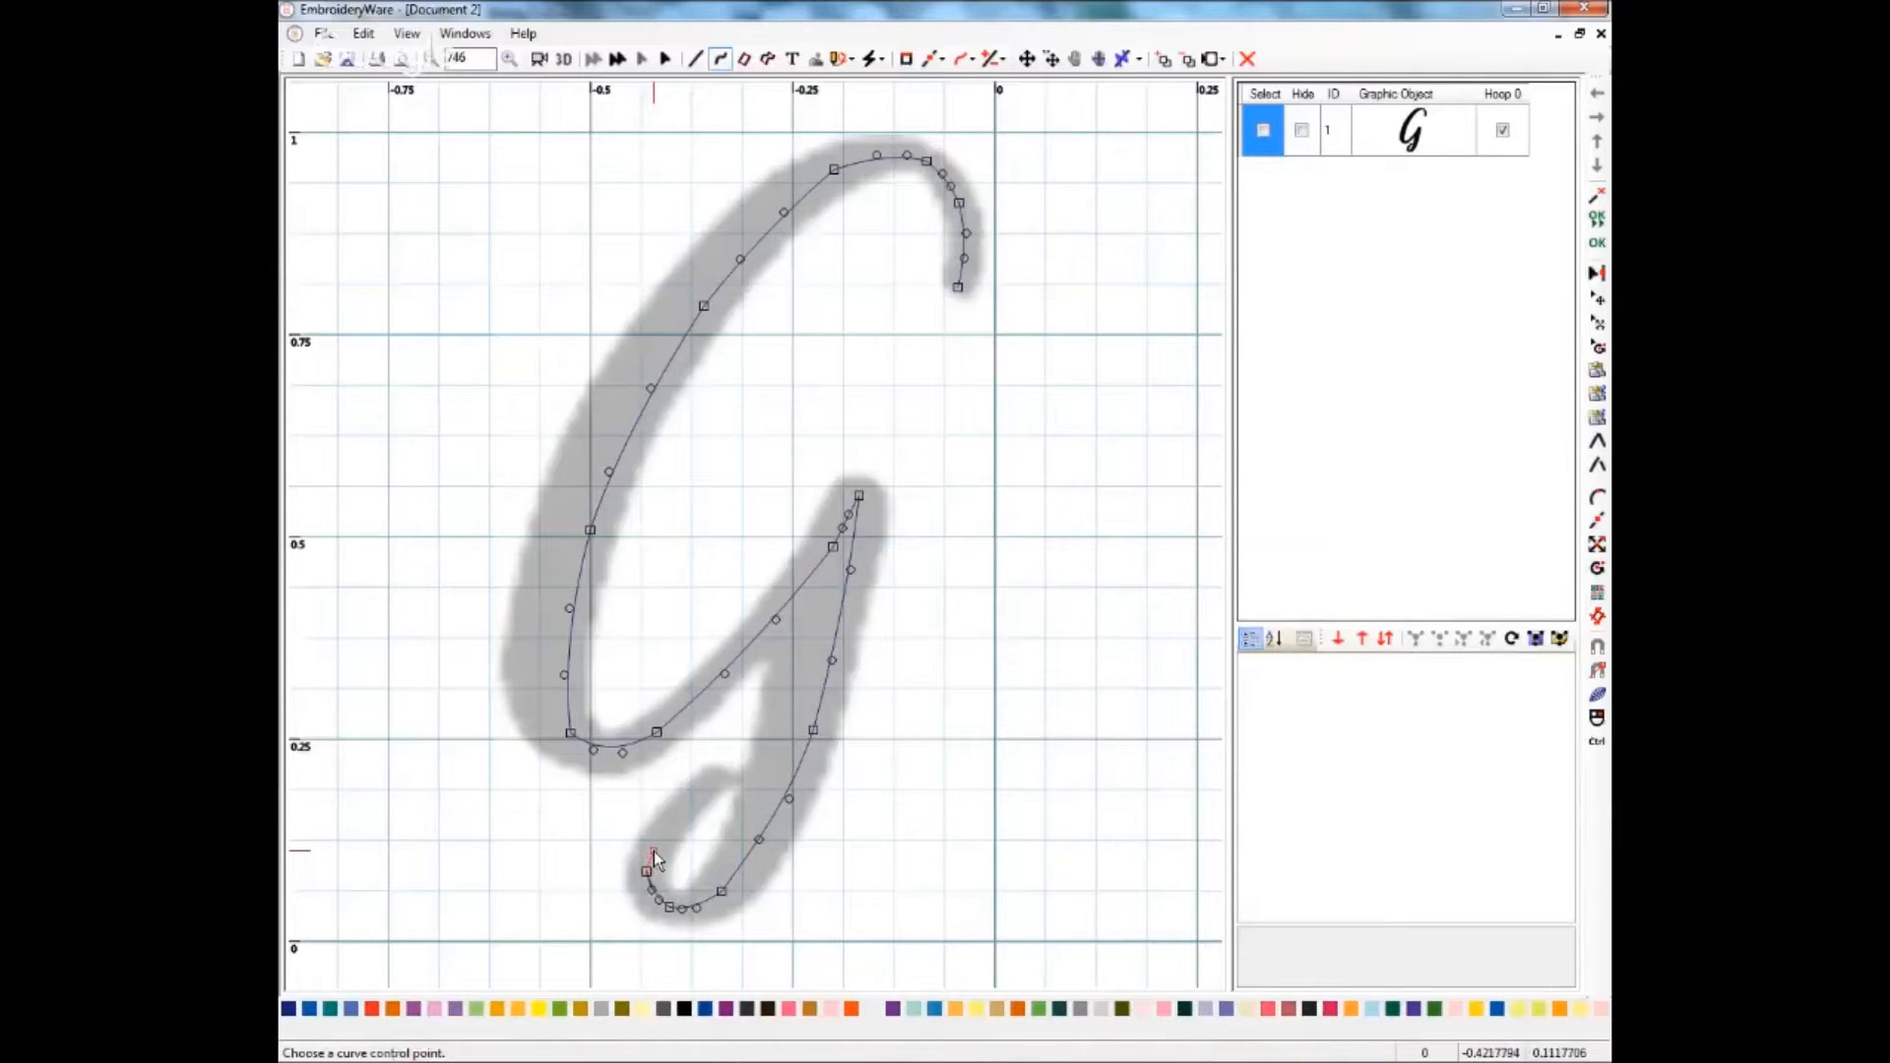
pyautogui.click(664, 829)
pyautogui.click(679, 814)
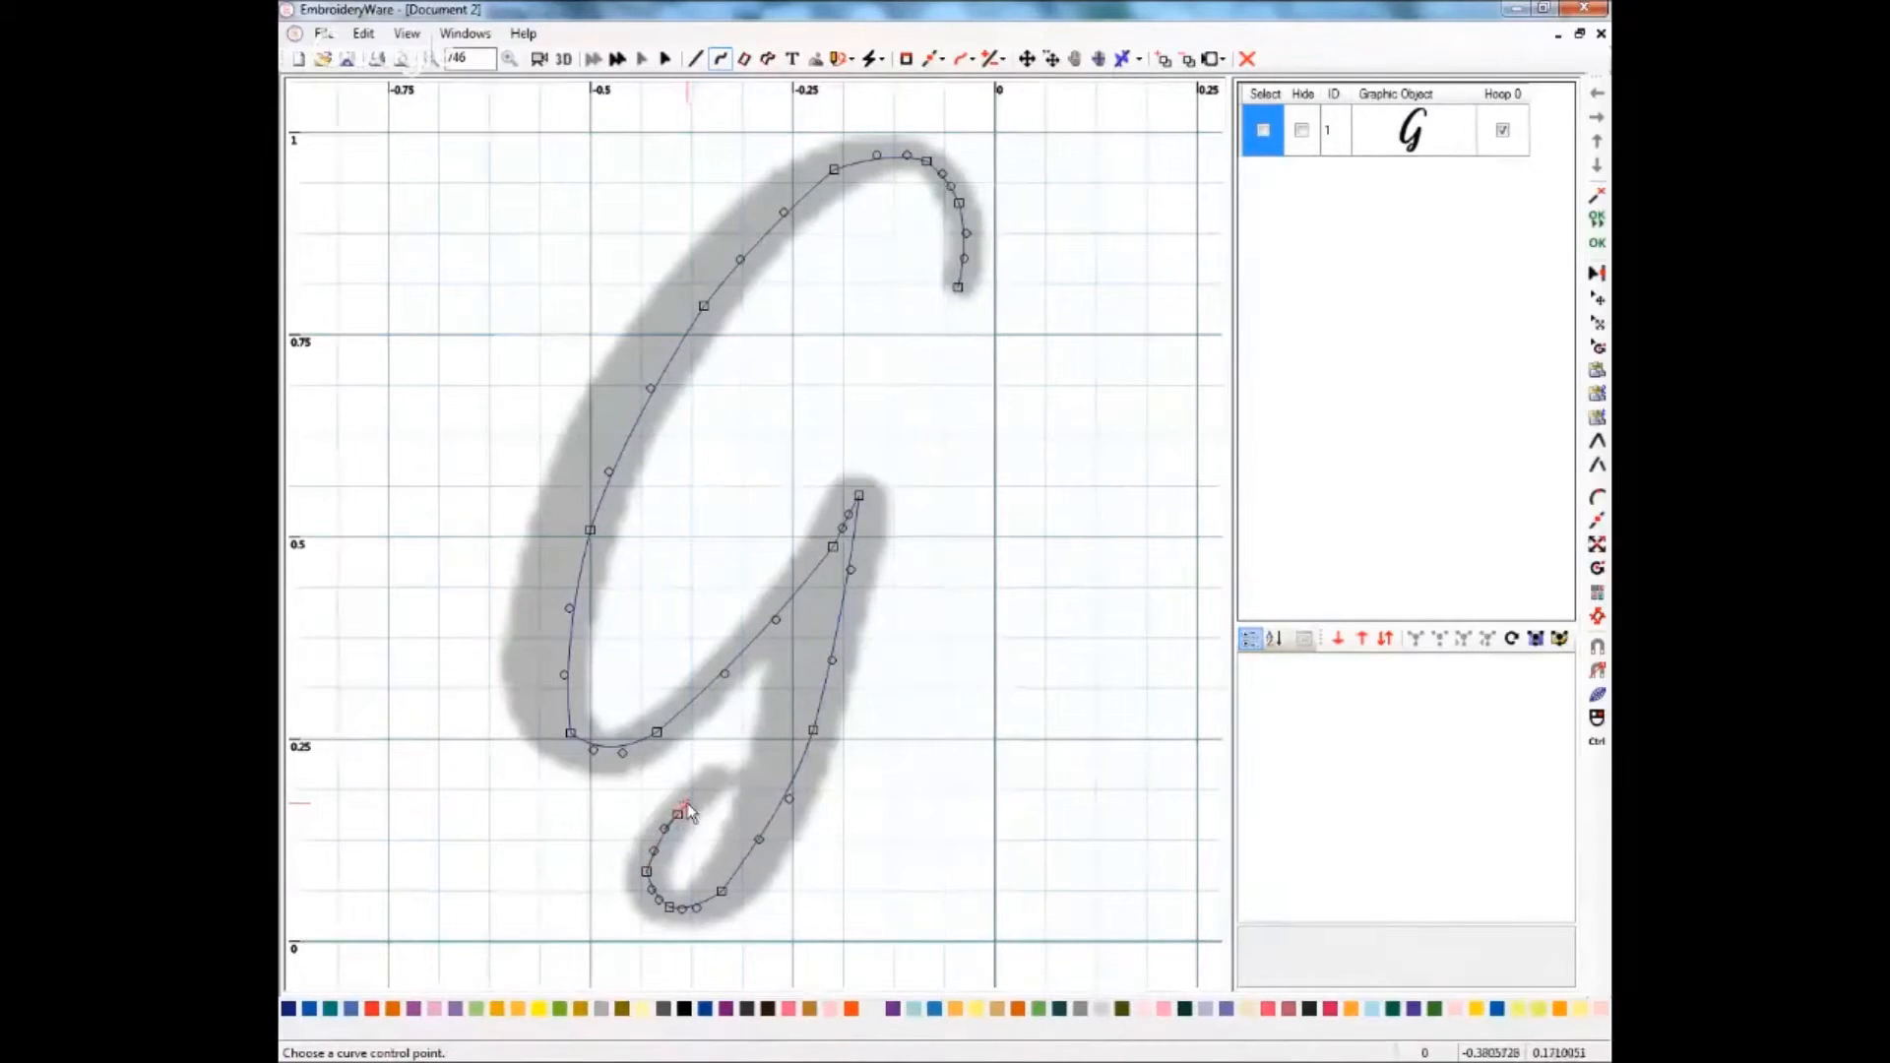
pyautogui.click(701, 794)
pyautogui.click(716, 780)
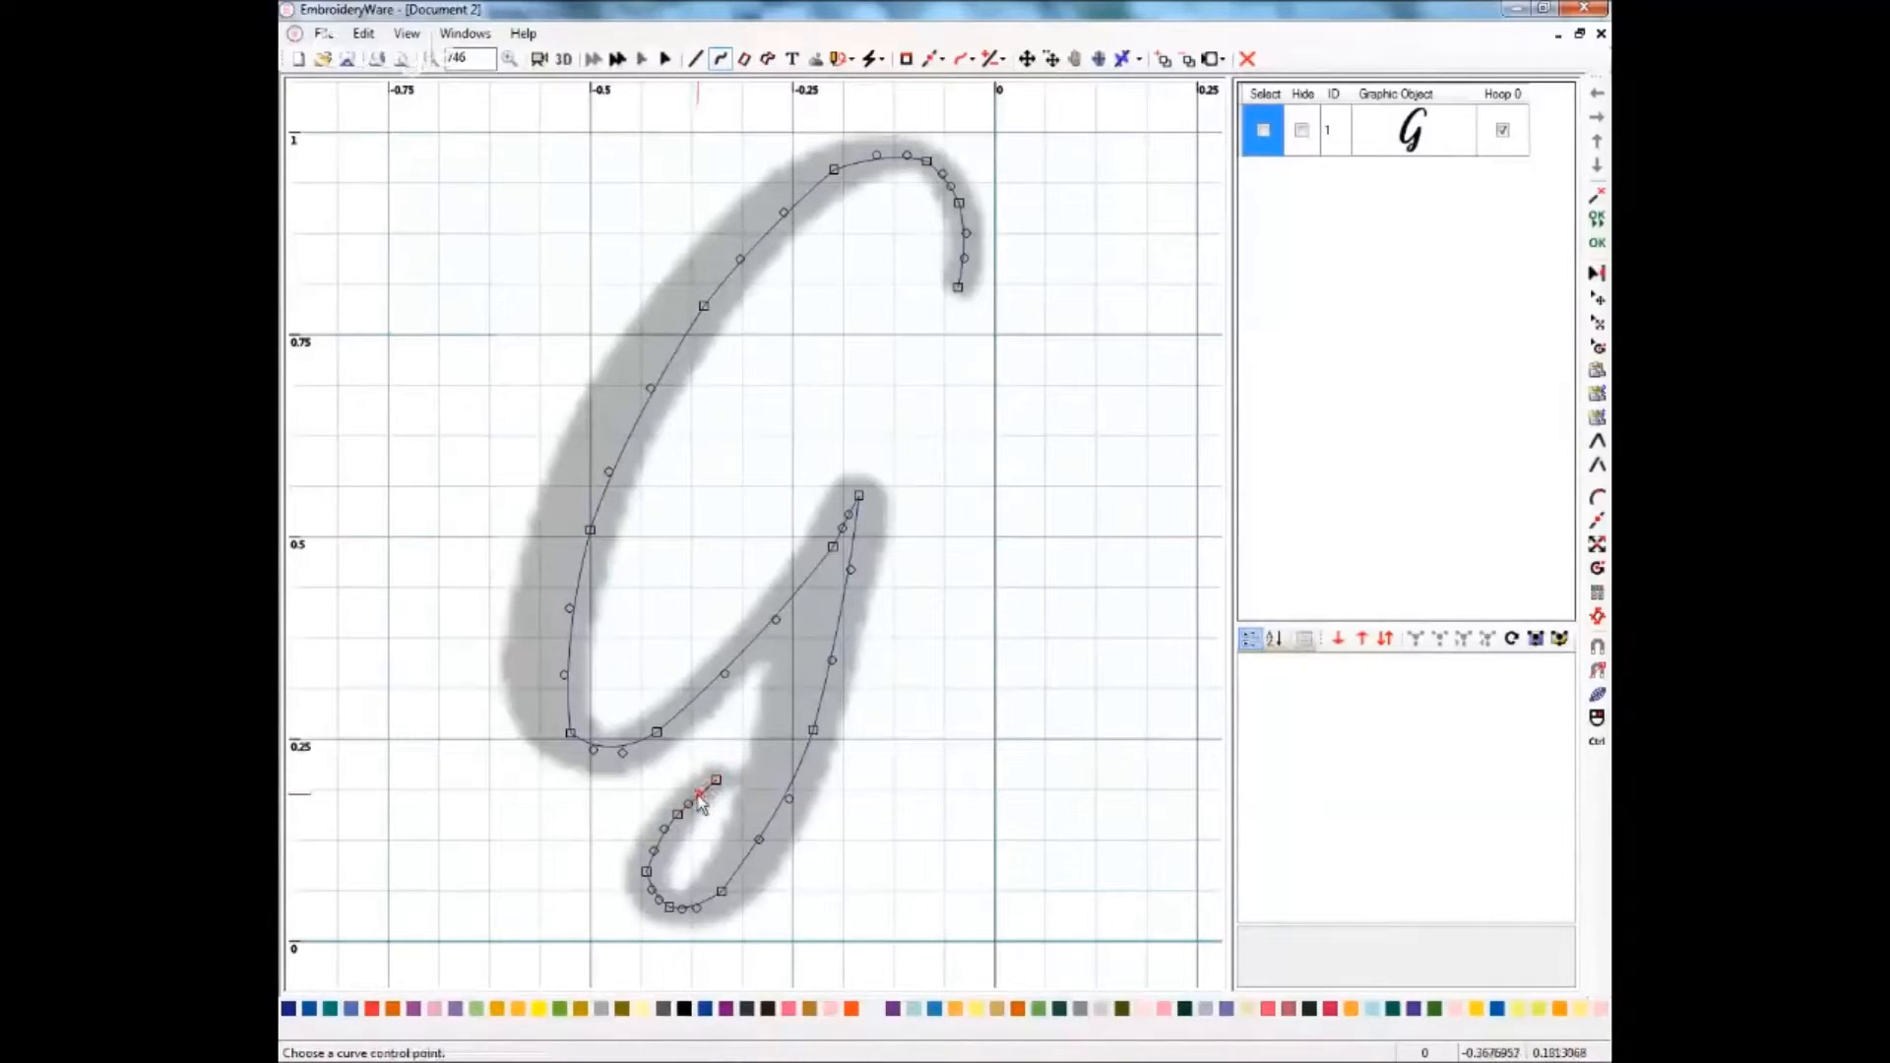
# - Trace the curve back over the lower loop from its tip to the base of the descending stroke
pyautogui.click(676, 817)
pyautogui.click(676, 816)
pyautogui.click(664, 829)
pyautogui.click(654, 850)
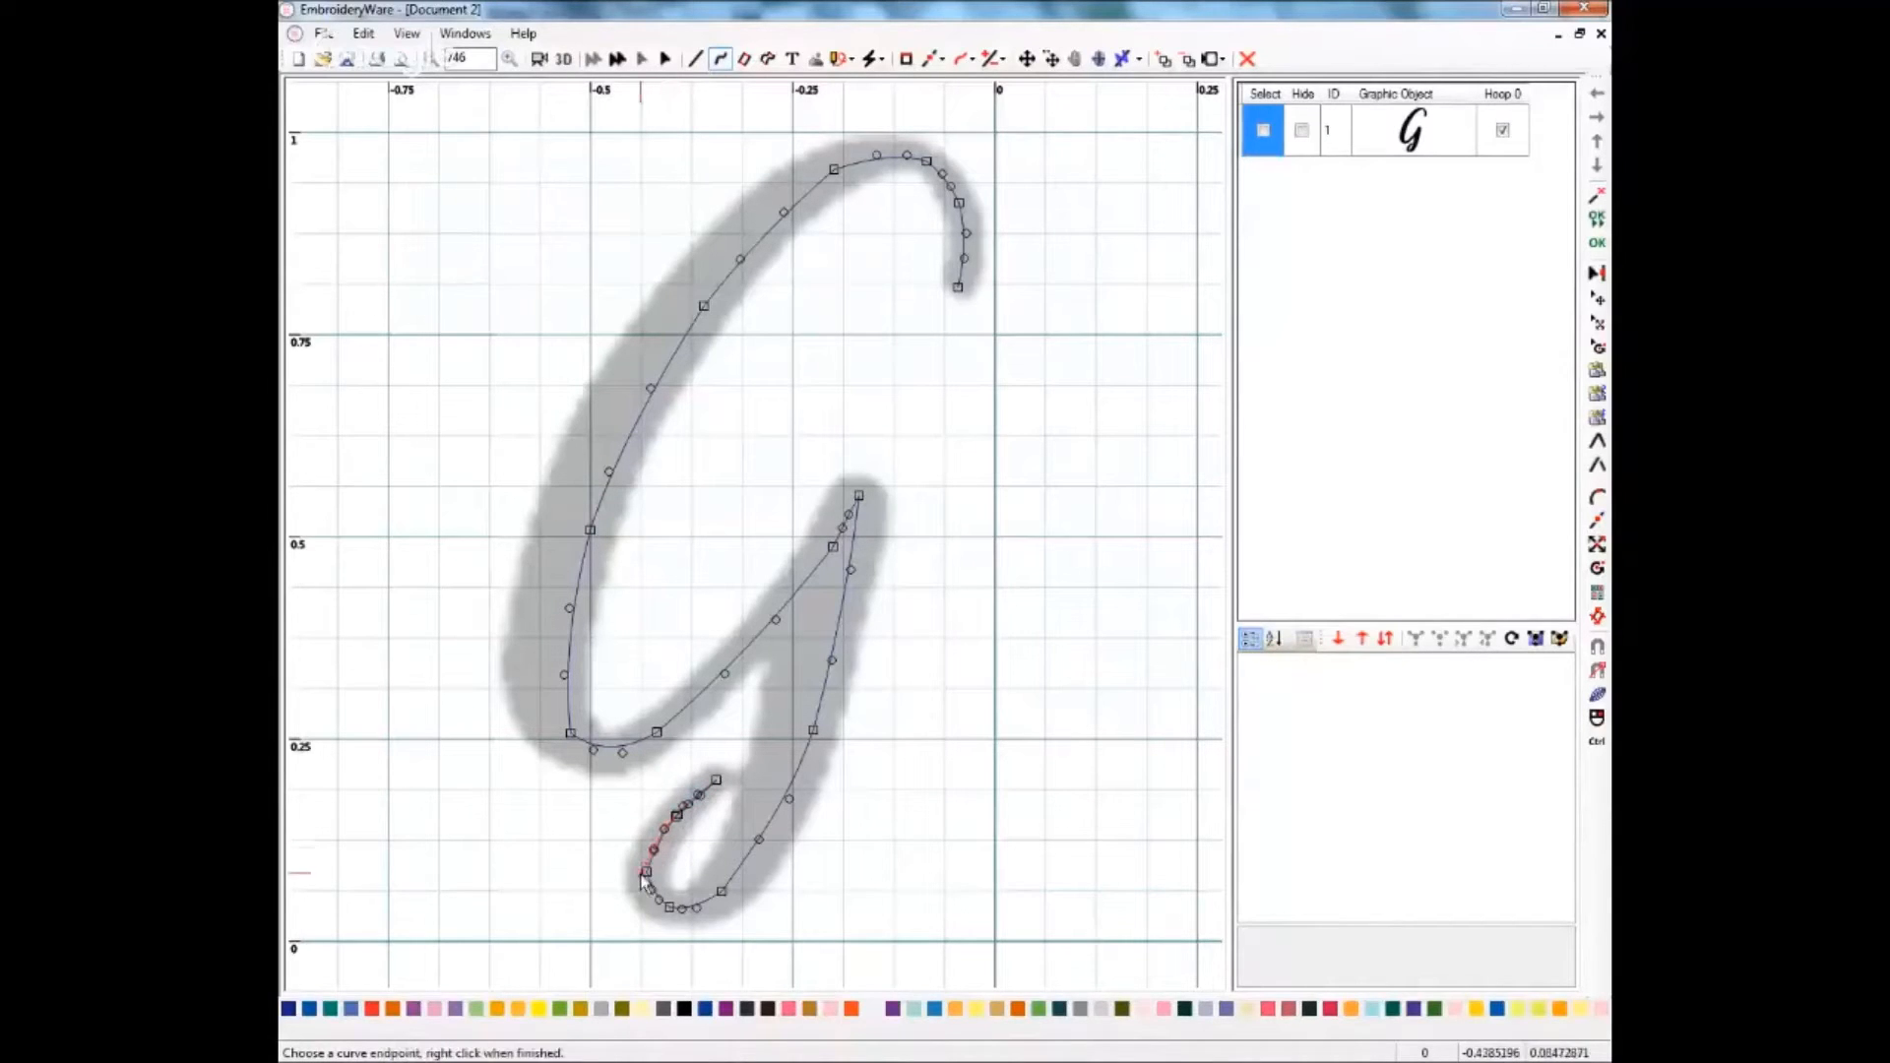
pyautogui.click(647, 872)
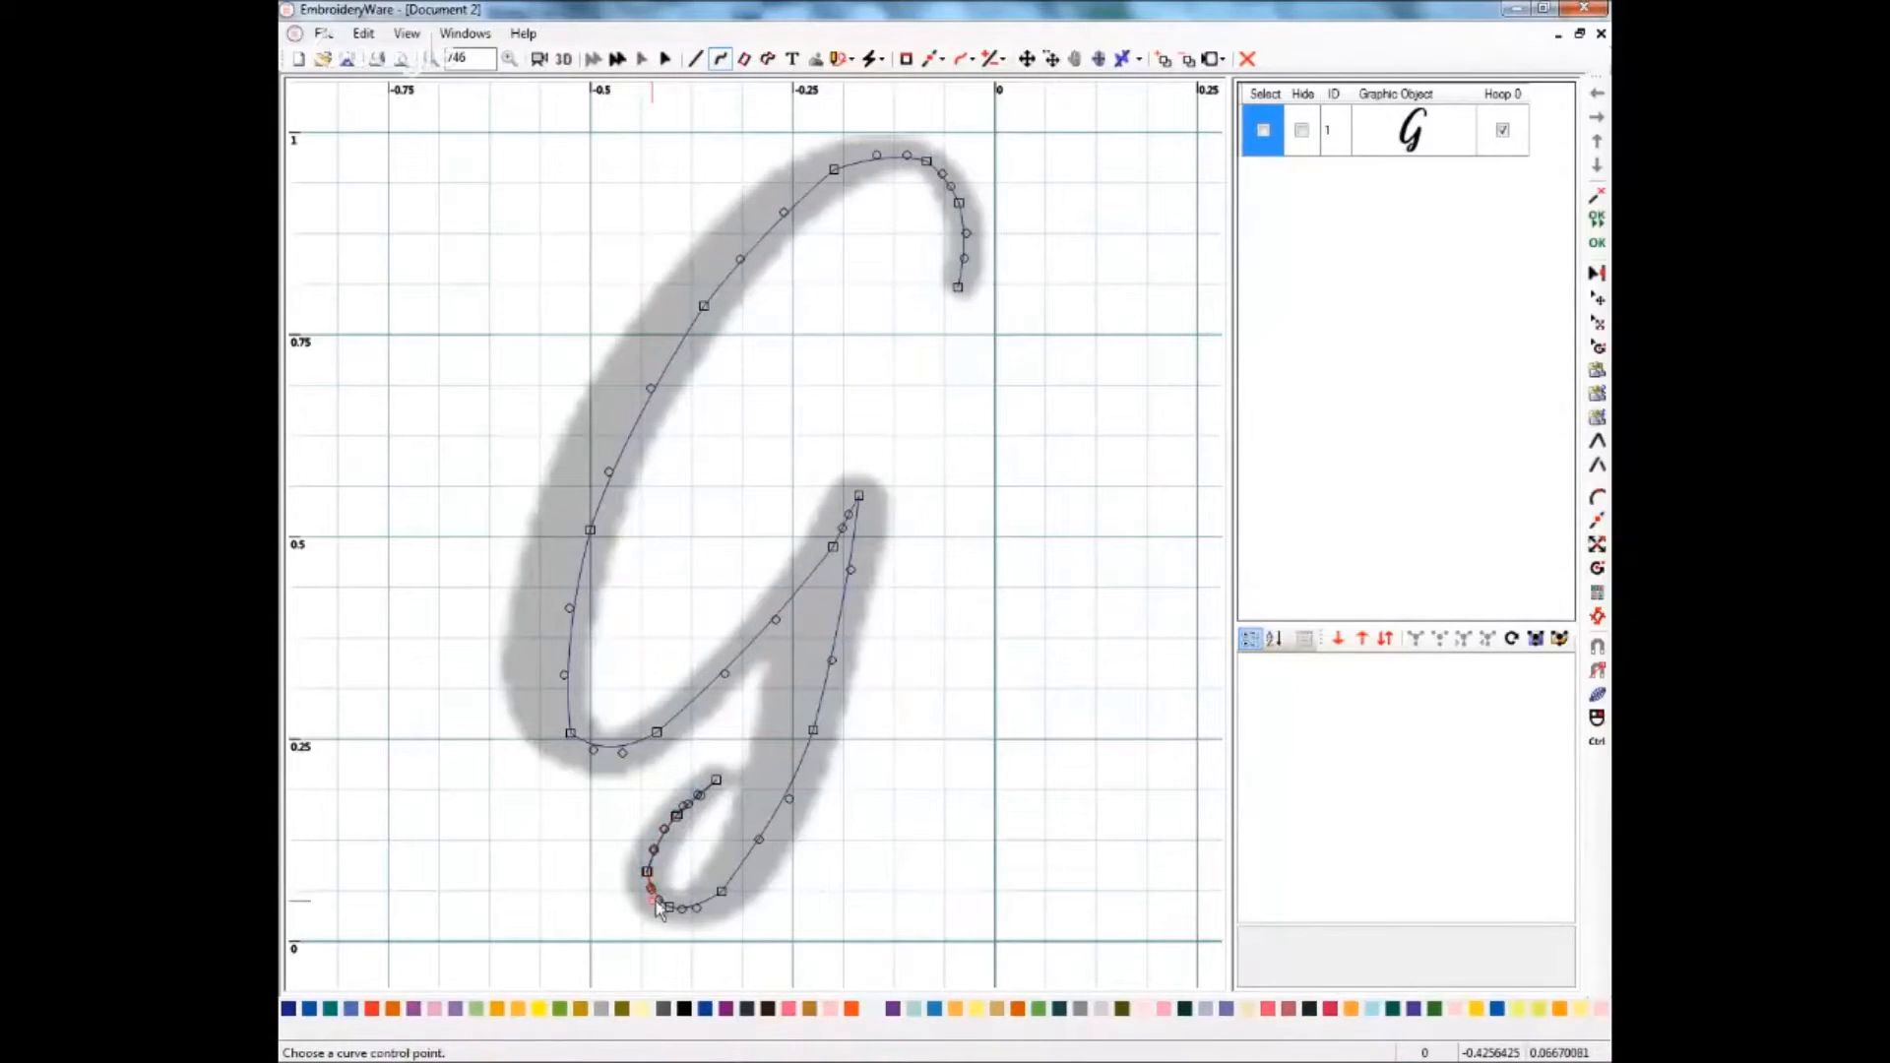
pyautogui.click(659, 899)
pyautogui.click(671, 908)
pyautogui.click(683, 910)
pyautogui.click(721, 893)
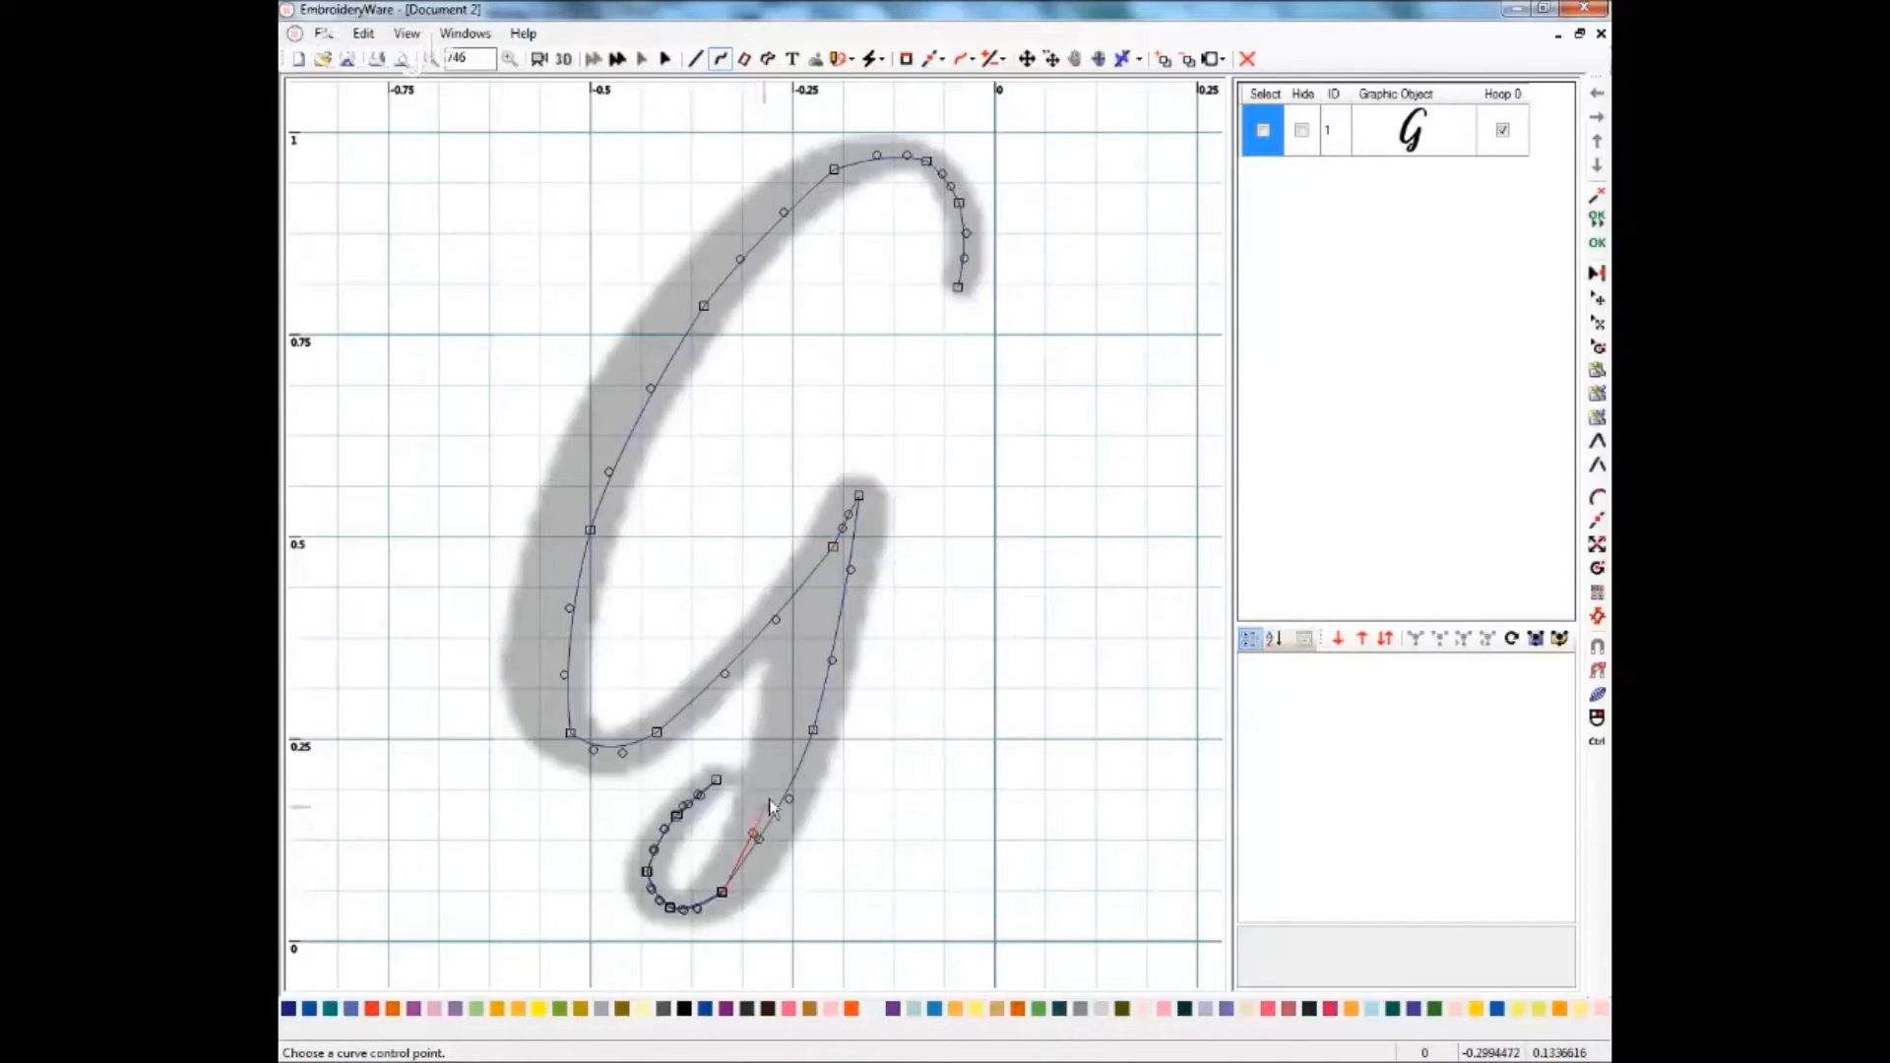
# - Continue the curve up the descending stroke, left of the first pass, to just below the inner stem's tip
pyautogui.click(779, 768)
pyautogui.click(794, 730)
pyautogui.click(804, 667)
pyautogui.click(817, 624)
pyautogui.click(829, 579)
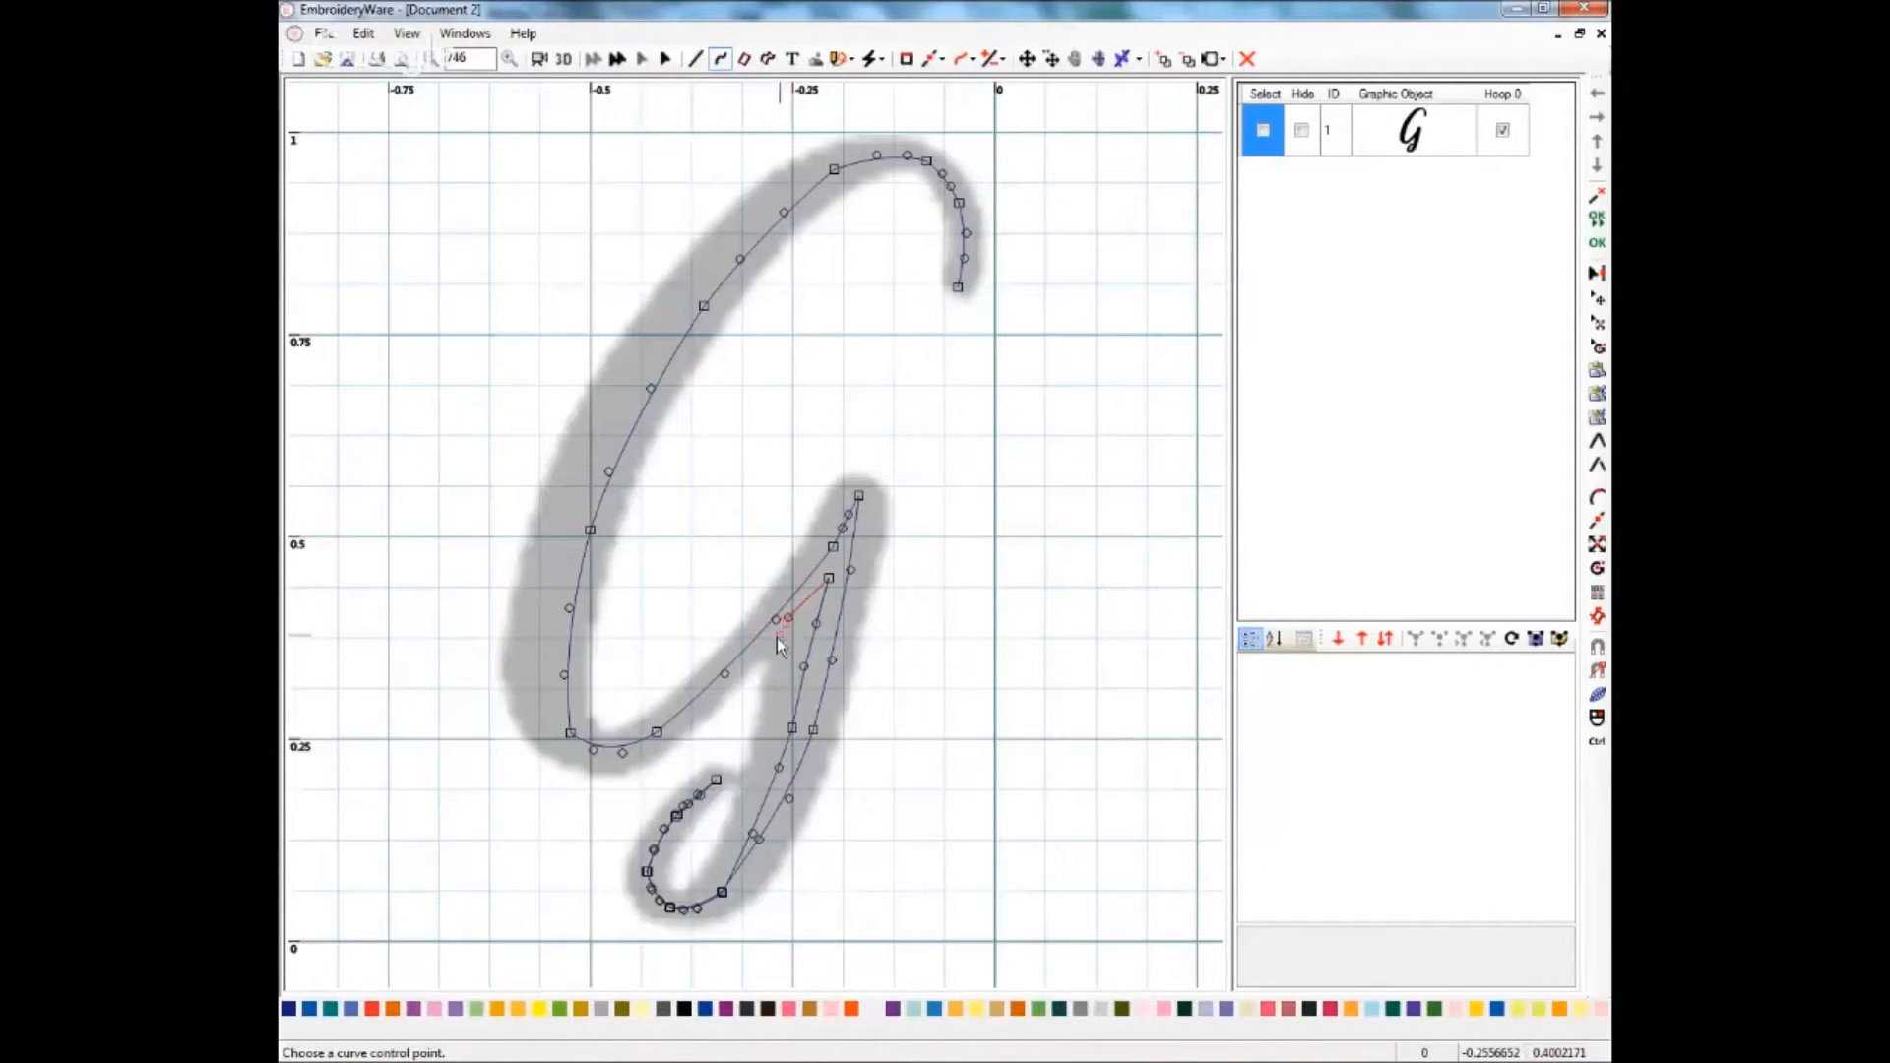
# - Trace the curve back down the diagonal stroke and around the G's bottom bend to the lower part of the long left stroke
pyautogui.click(726, 671)
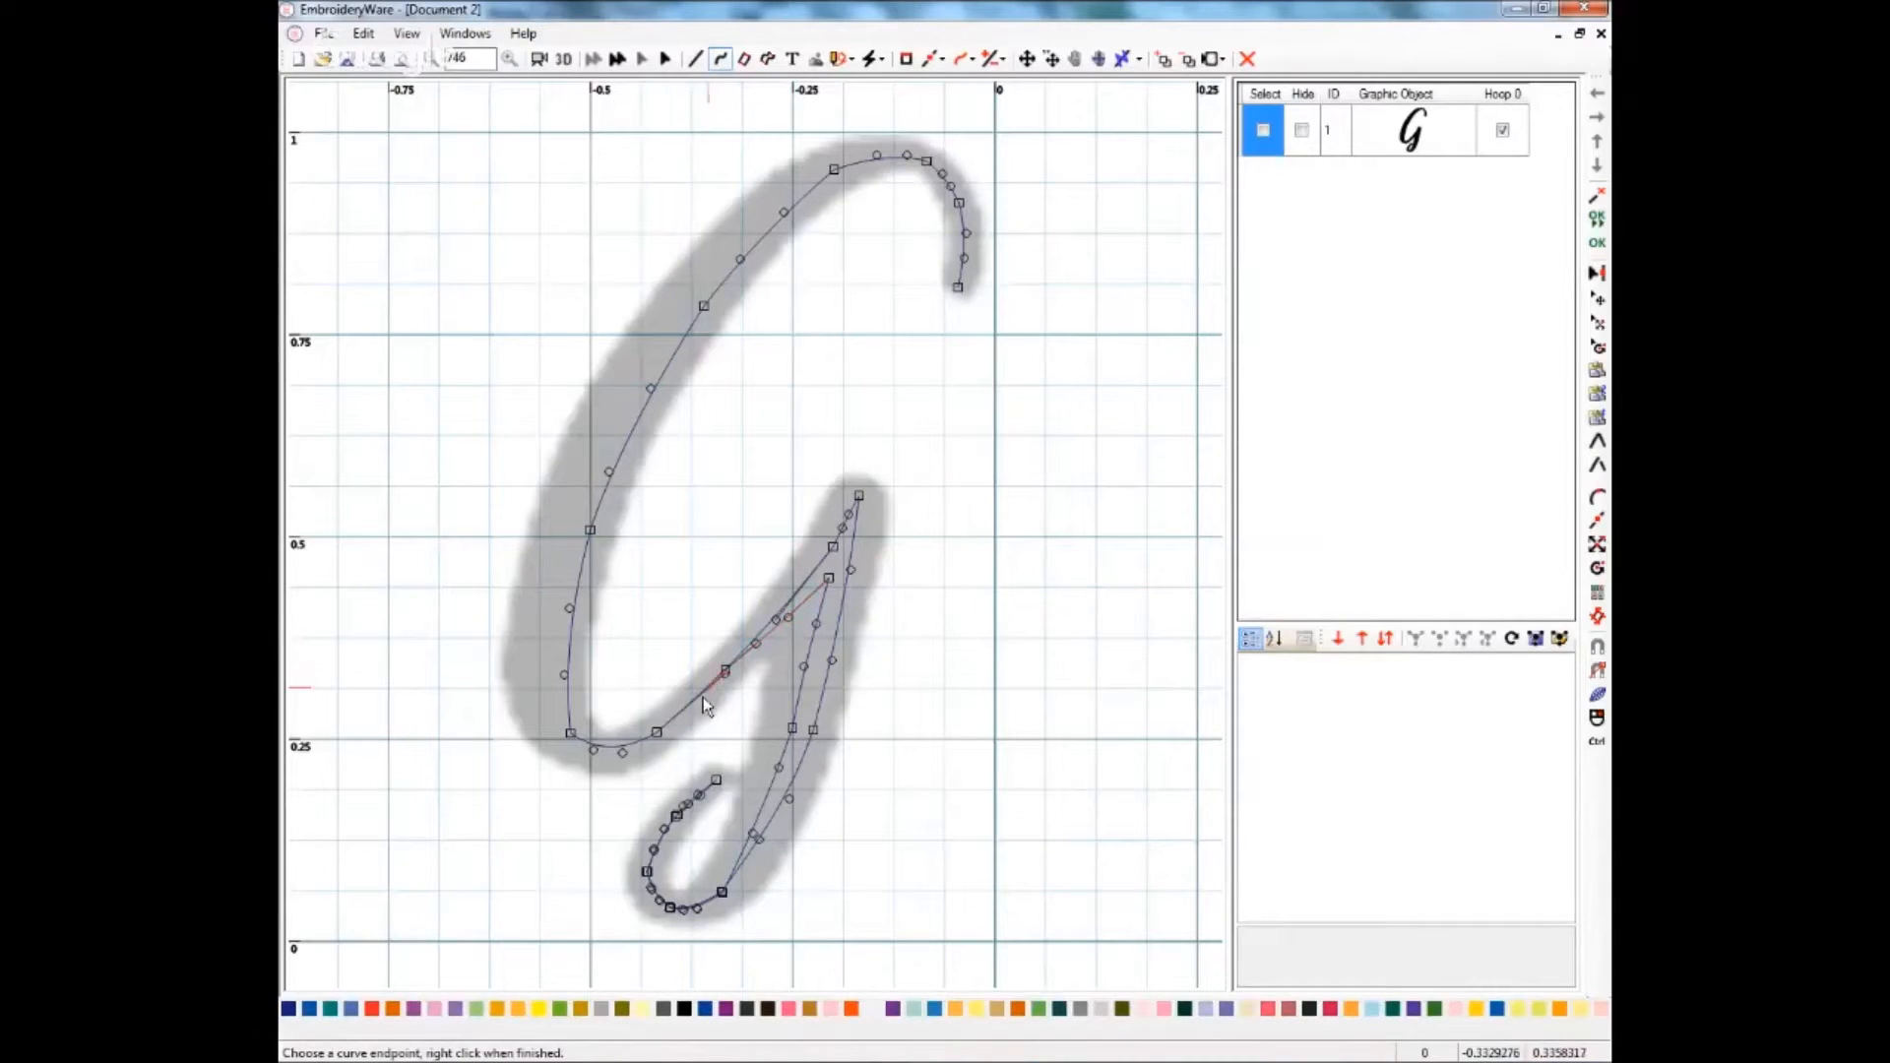
pyautogui.click(653, 735)
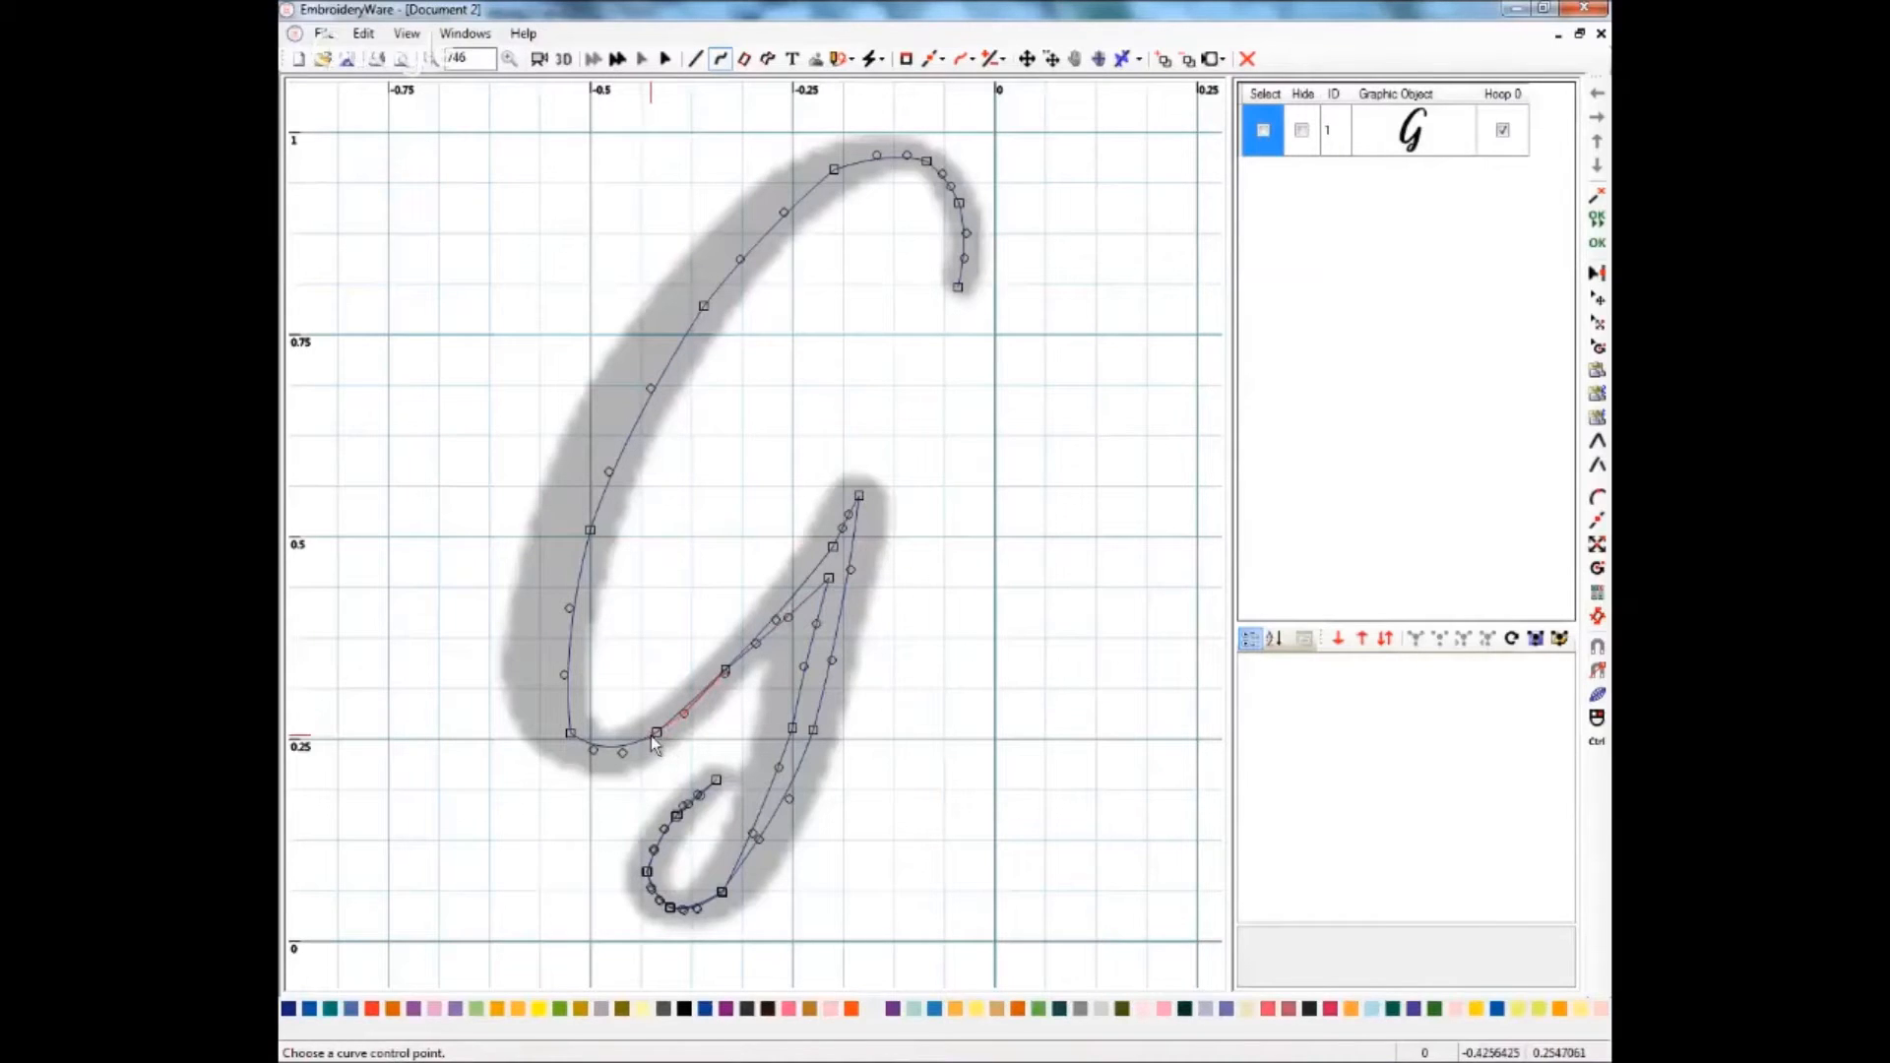
pyautogui.click(619, 753)
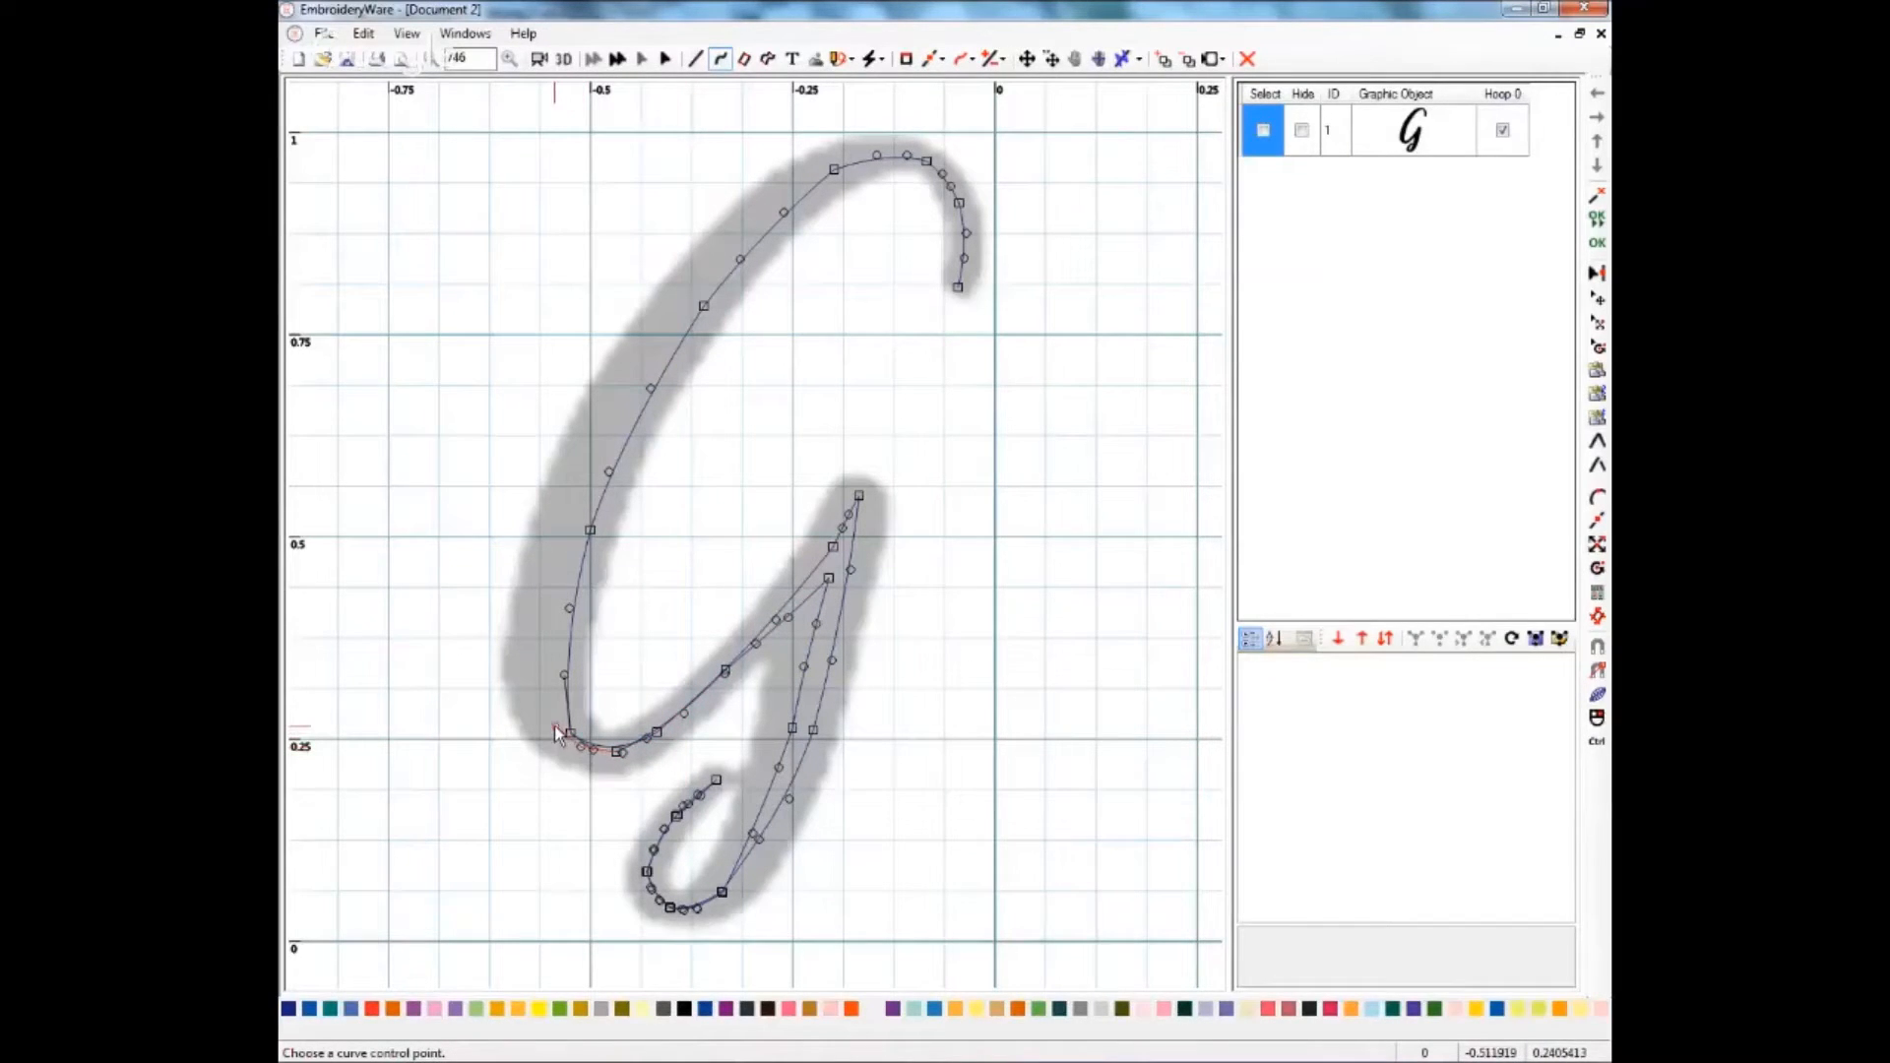
pyautogui.click(540, 662)
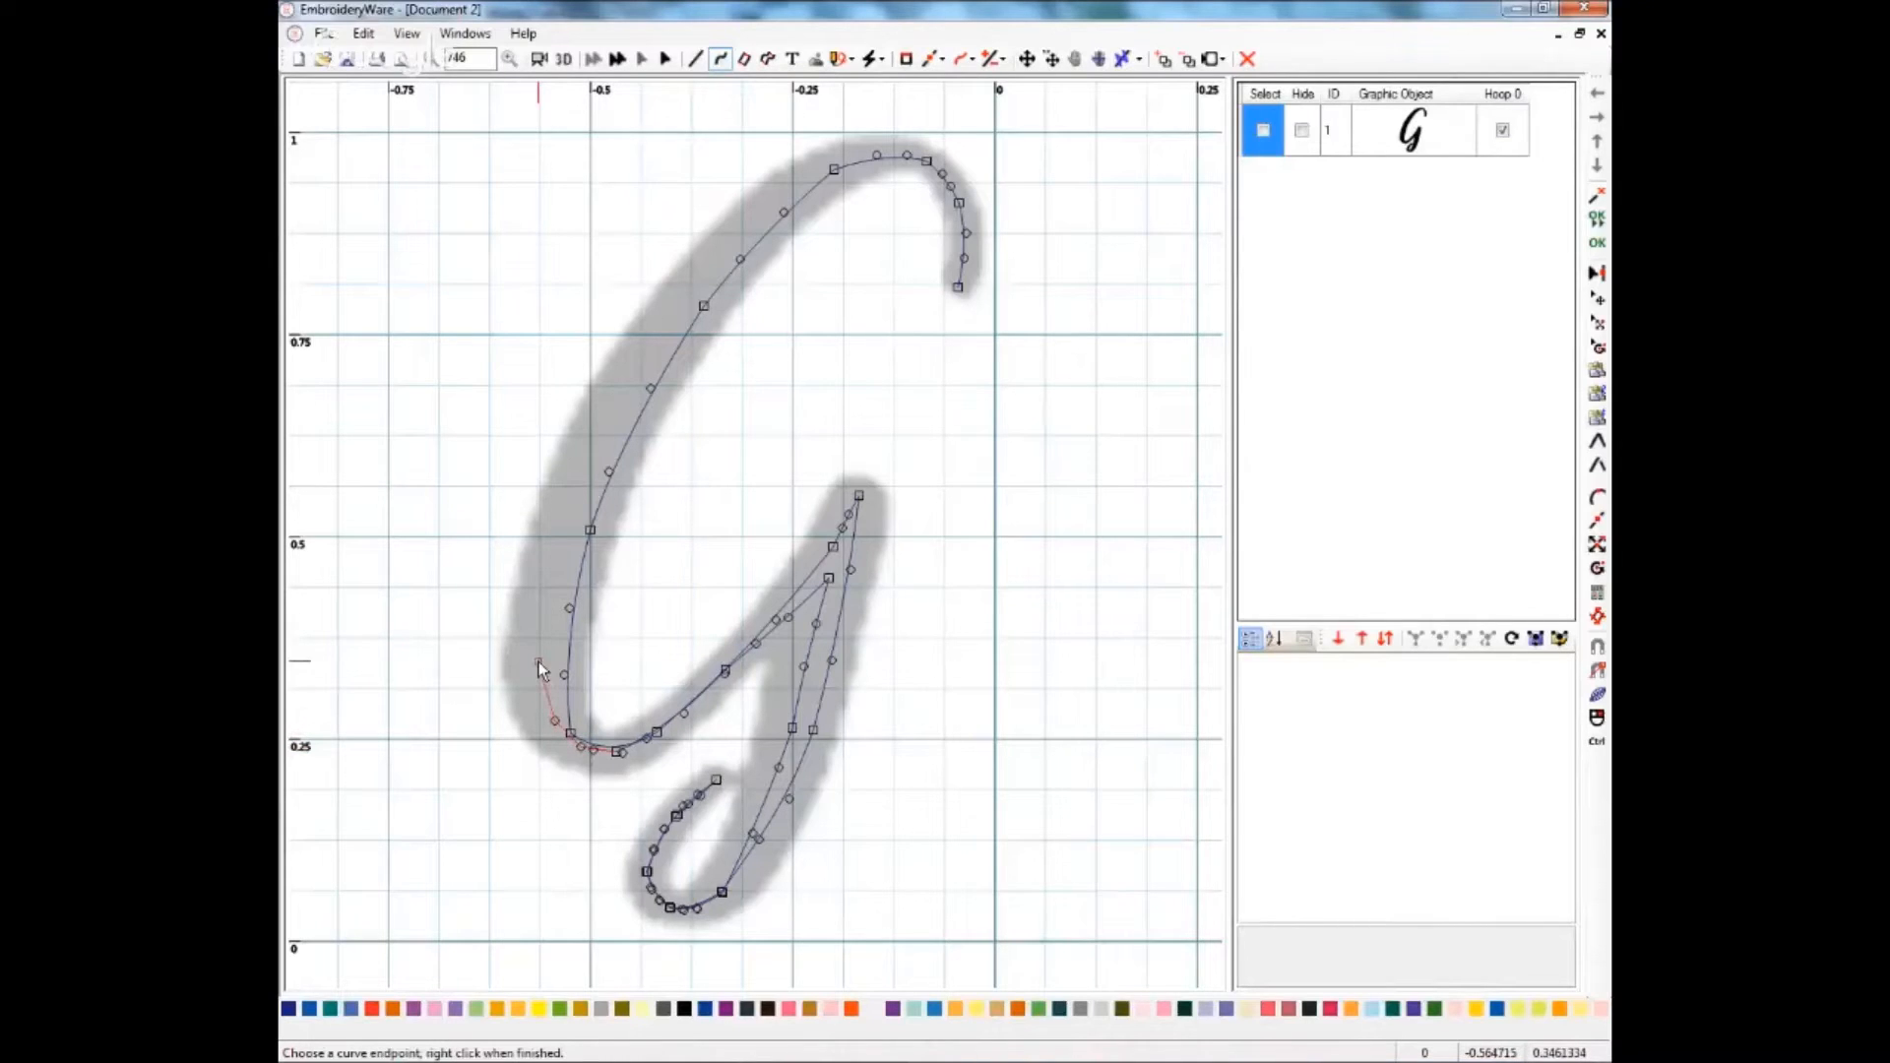
pyautogui.click(539, 678)
# - Continue the curve up the long left stroke, outside the first pass, to the start of the top arch
pyautogui.click(540, 614)
pyautogui.click(552, 547)
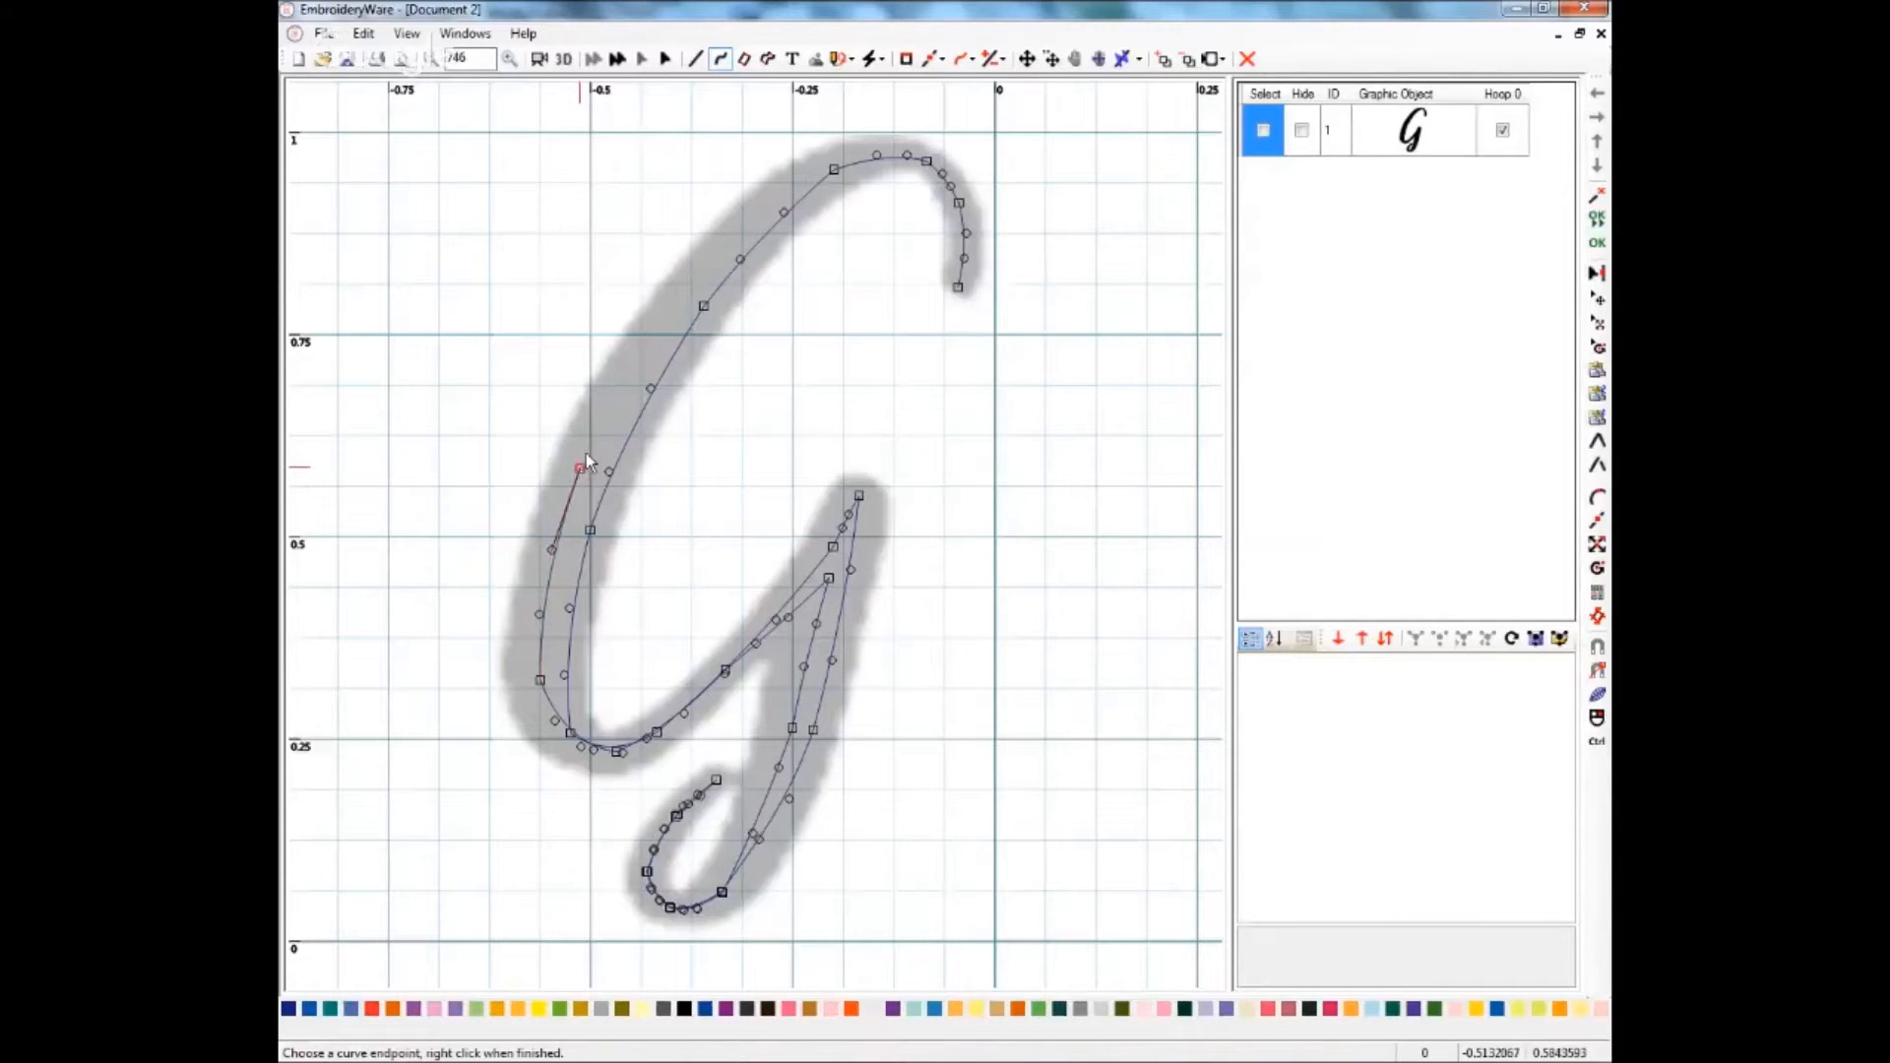
pyautogui.click(617, 391)
pyautogui.click(654, 326)
pyautogui.click(699, 263)
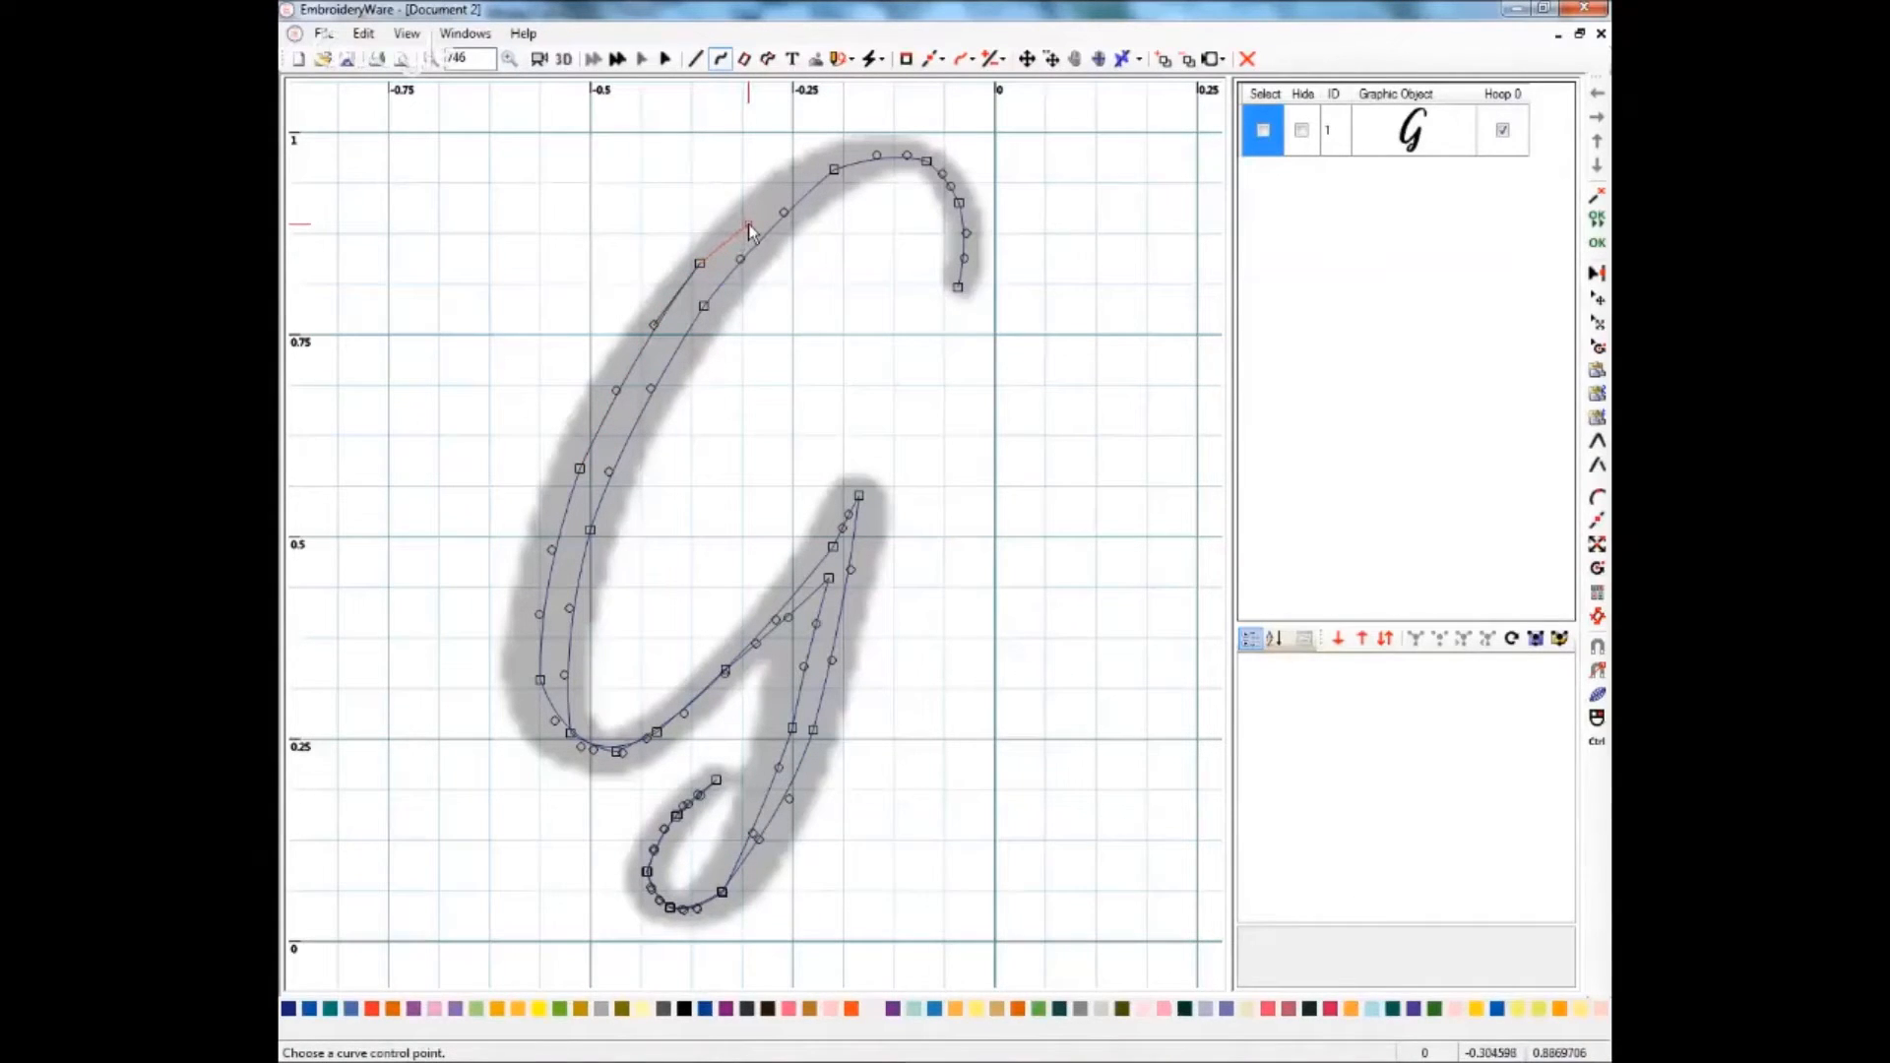
pyautogui.click(752, 220)
pyautogui.click(829, 167)
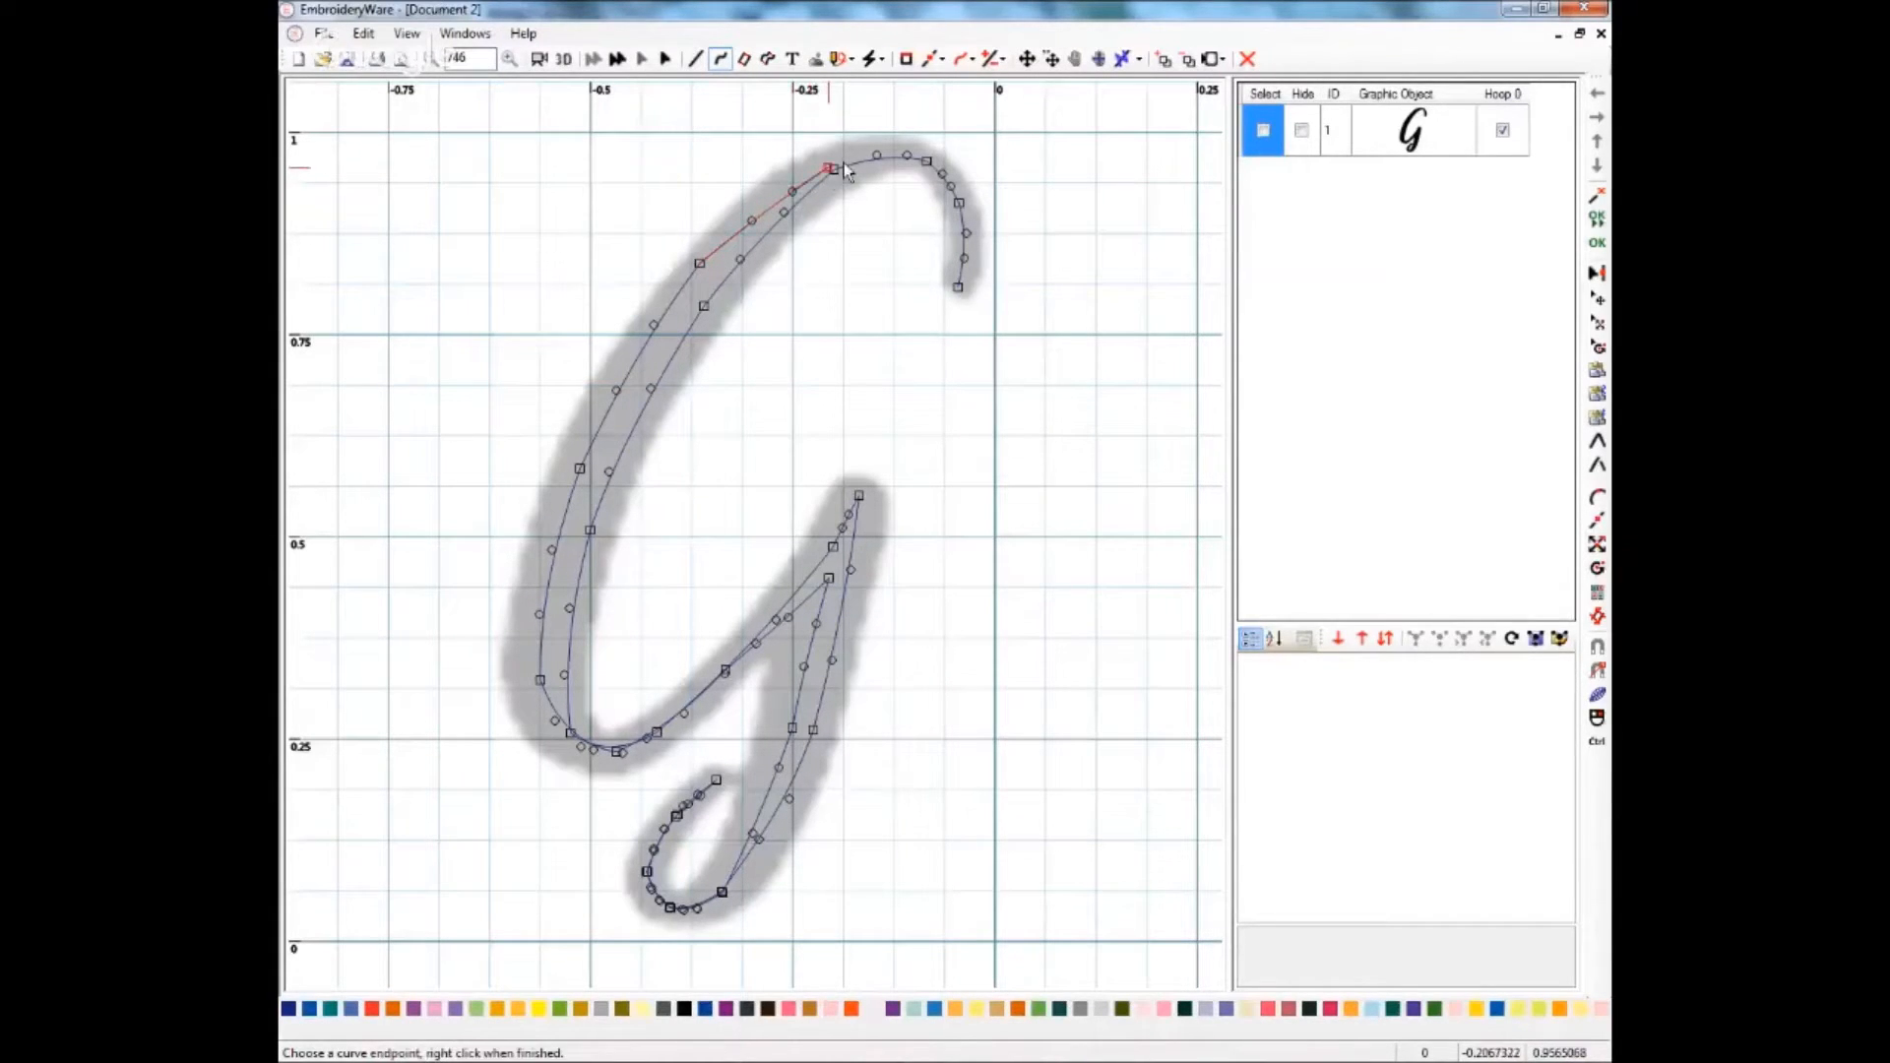
# - Trace the curve back over the top arch and down to the upper-right stroke end, and finish the curve
pyautogui.click(853, 159)
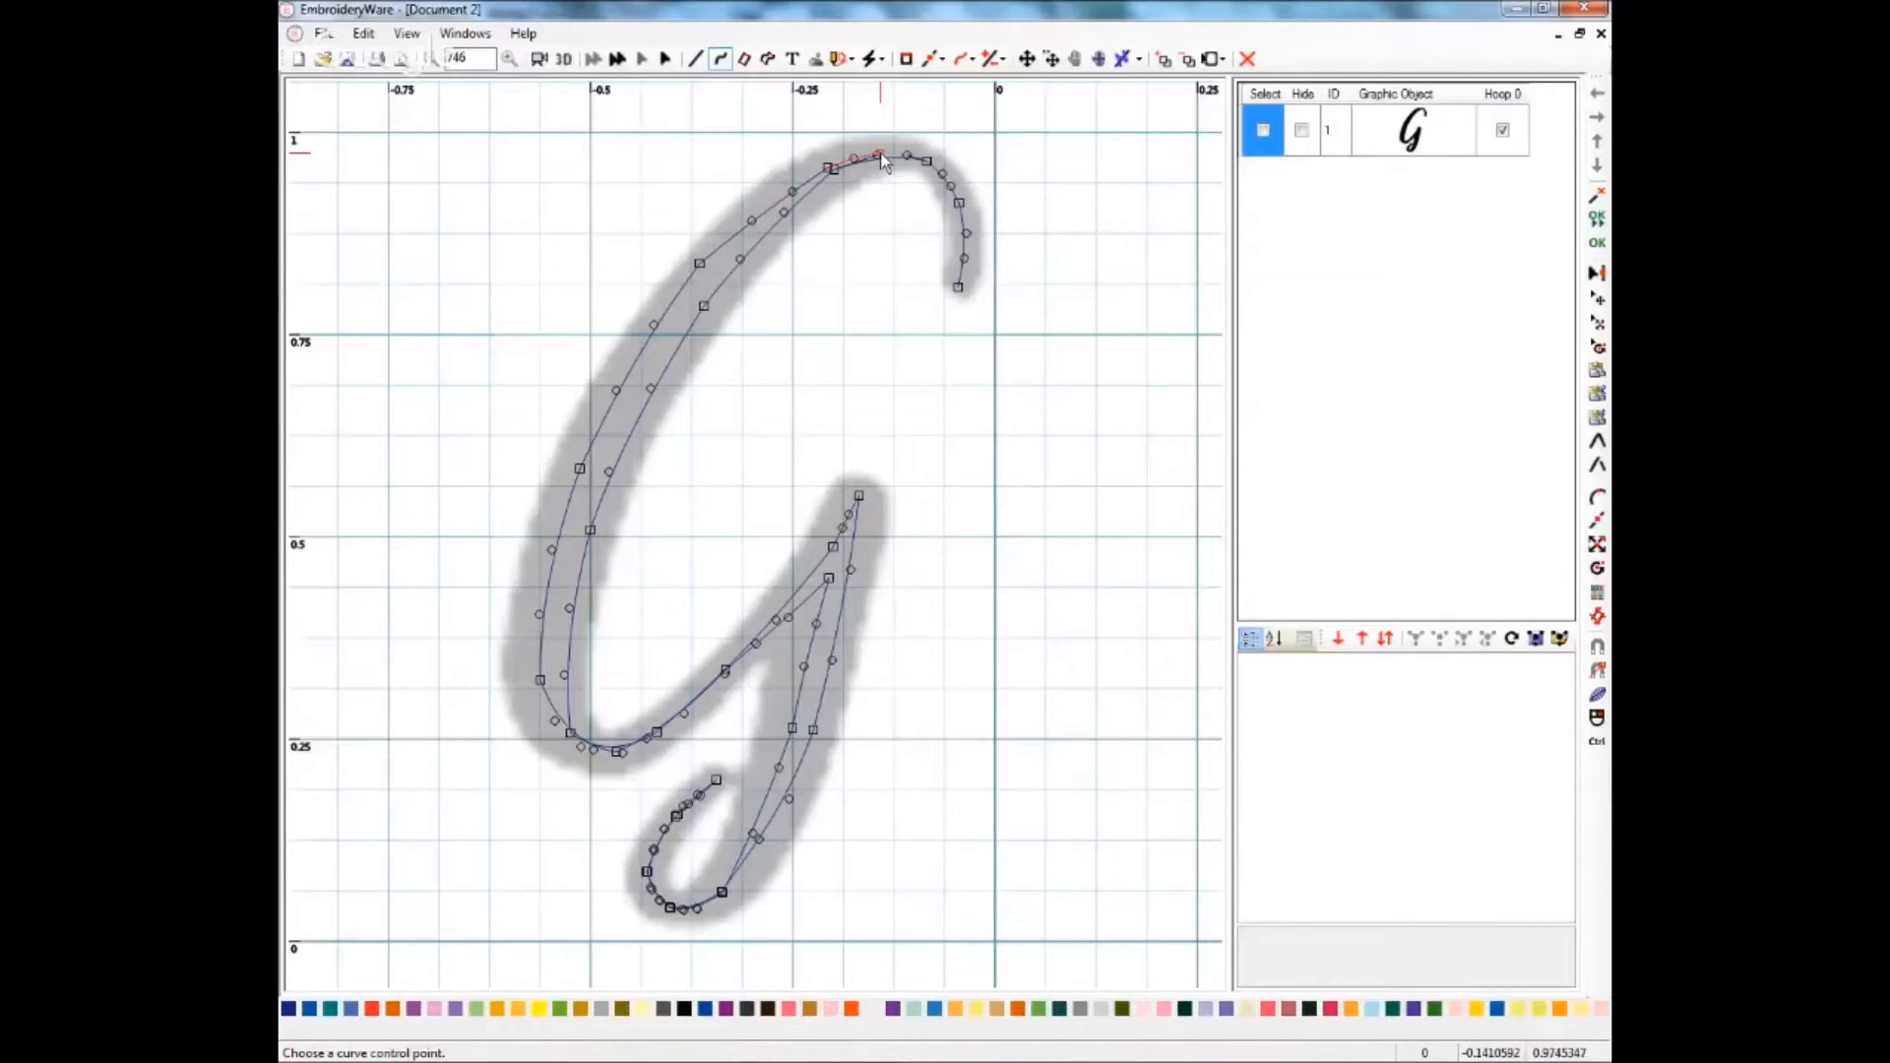
pyautogui.click(901, 153)
pyautogui.click(926, 159)
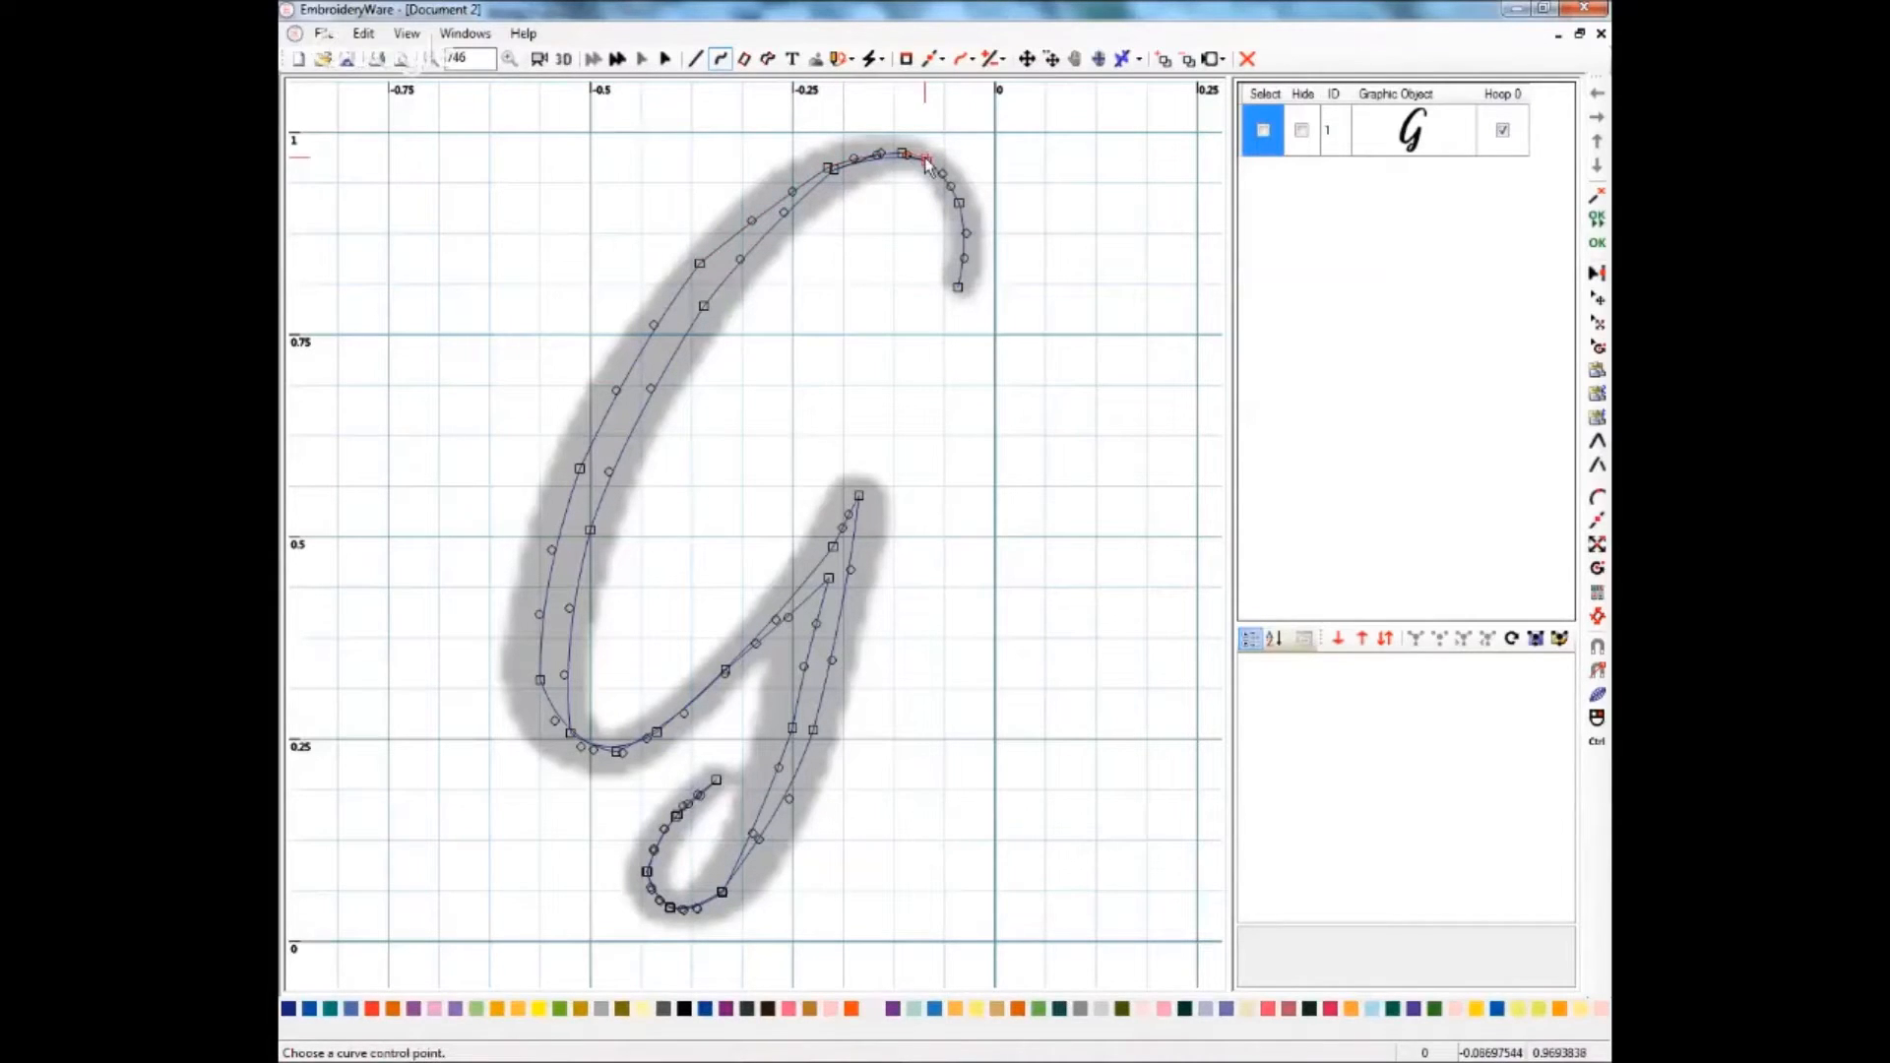
pyautogui.click(964, 212)
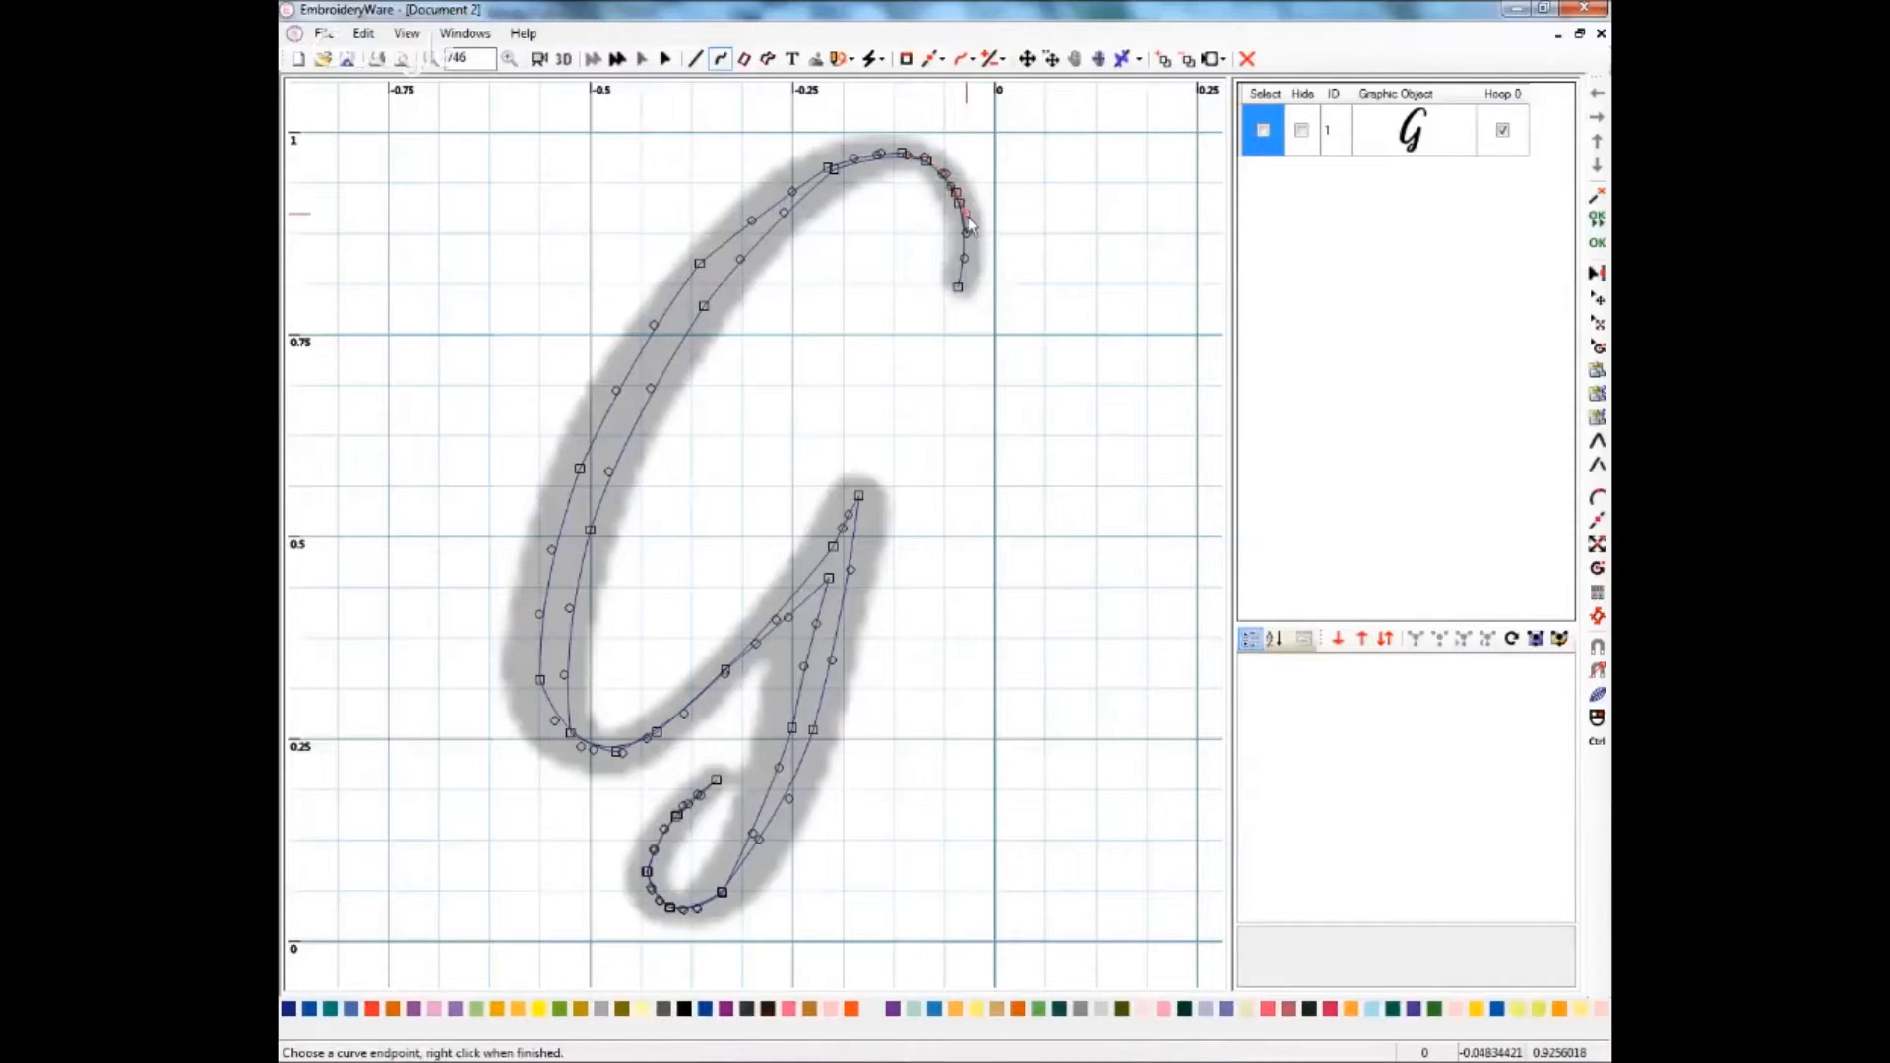
pyautogui.click(966, 236)
pyautogui.click(963, 262)
pyautogui.click(957, 289)
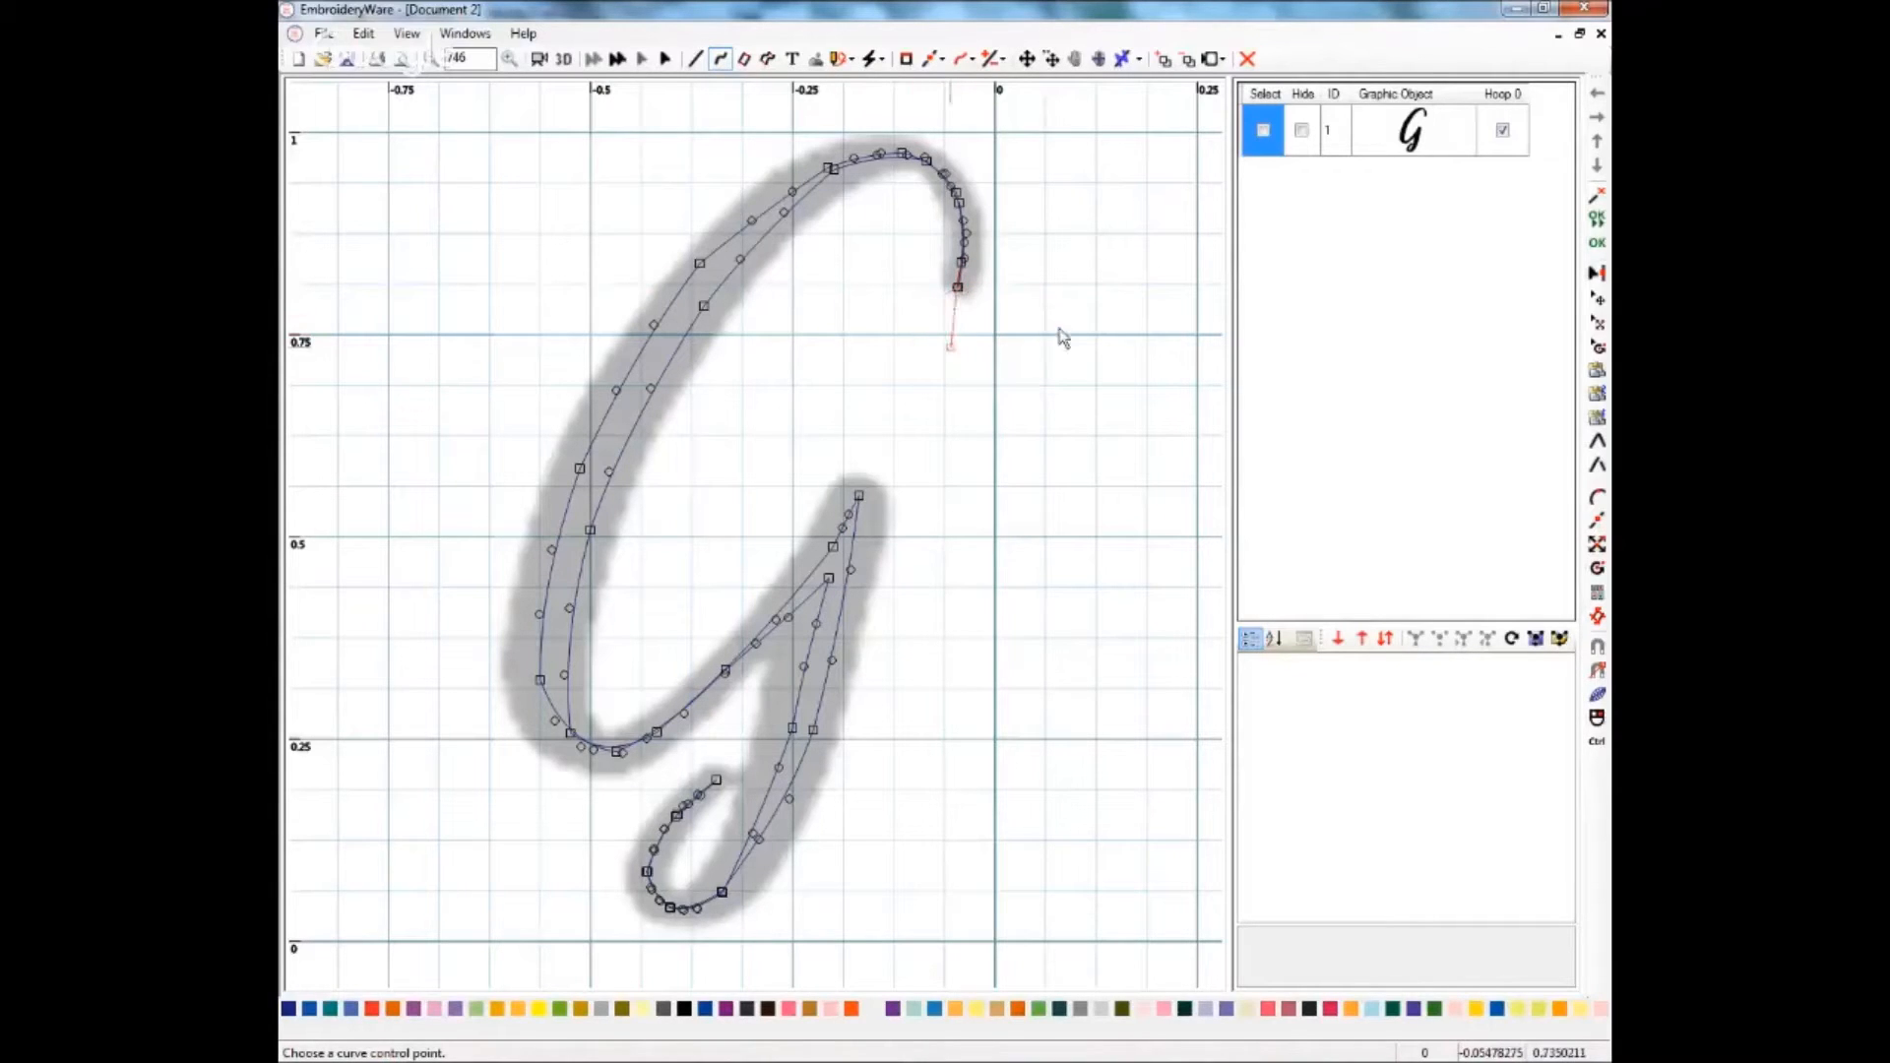
pyautogui.rightClick(965, 328)
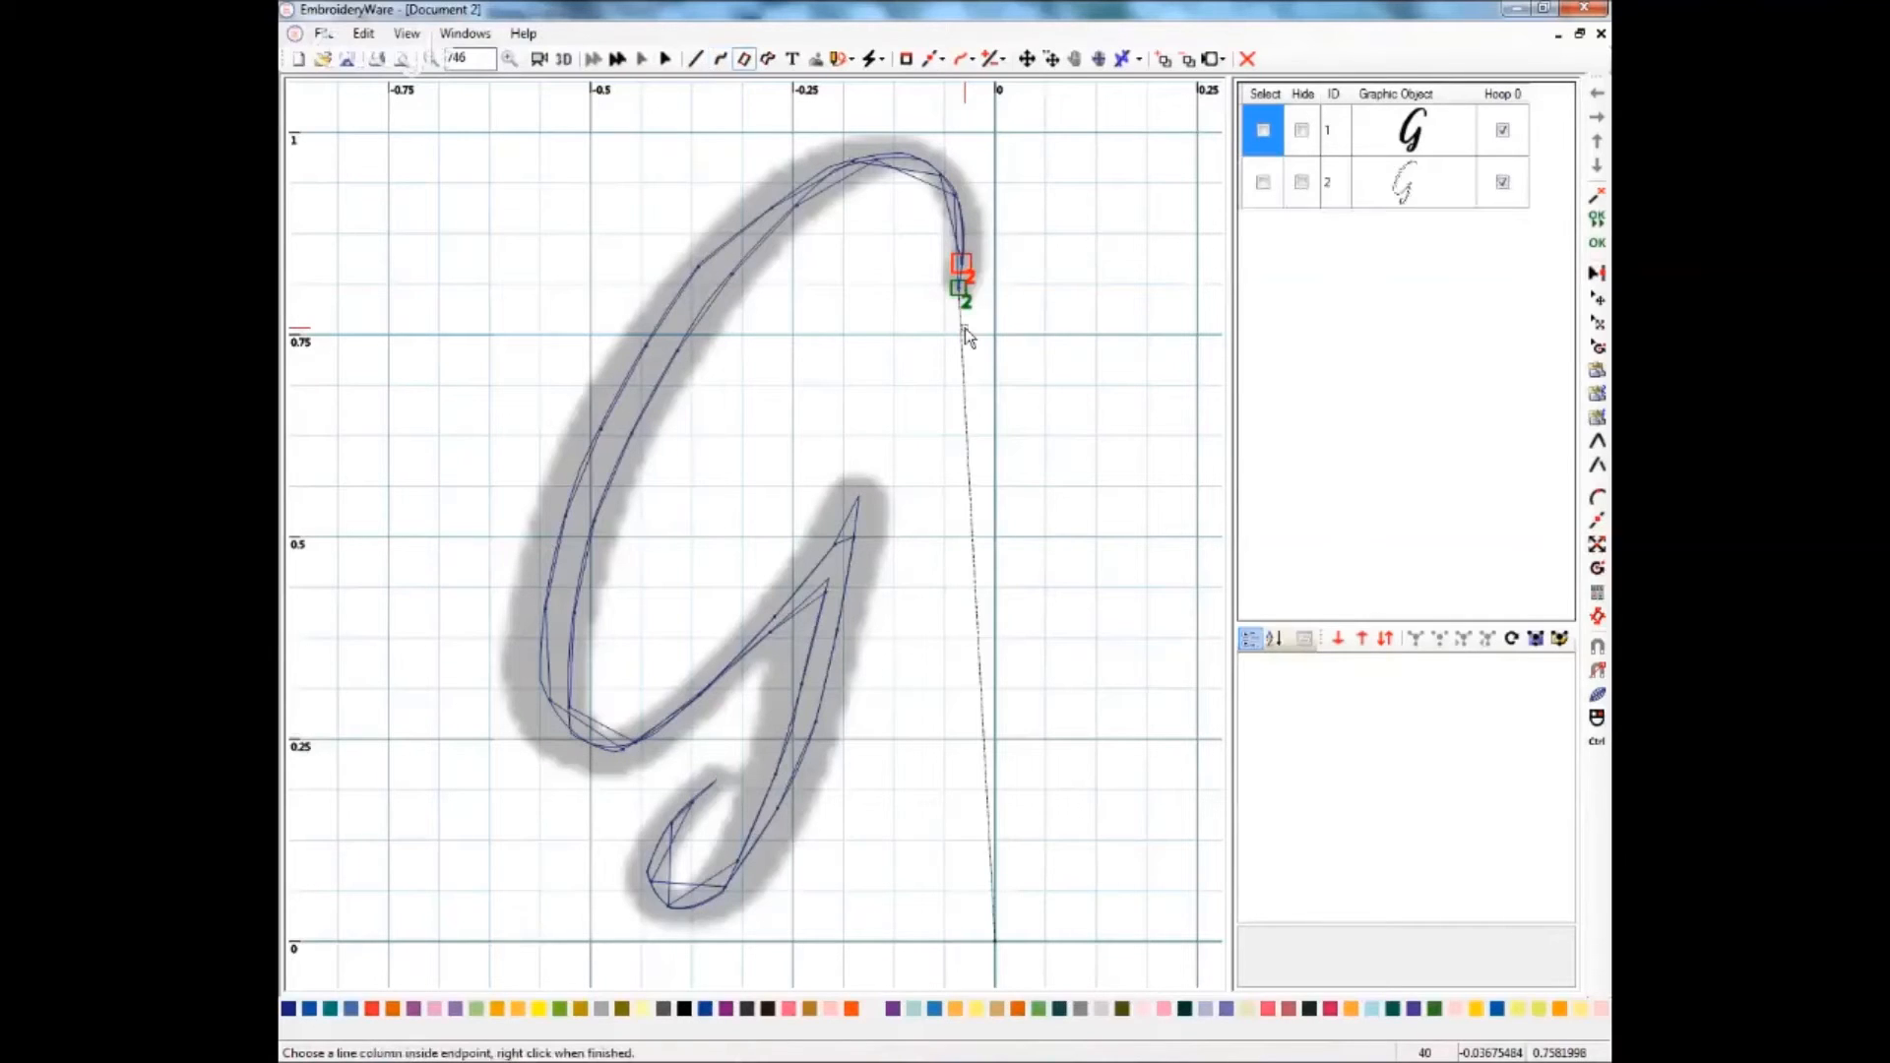
pyautogui.rightClick(995, 339)
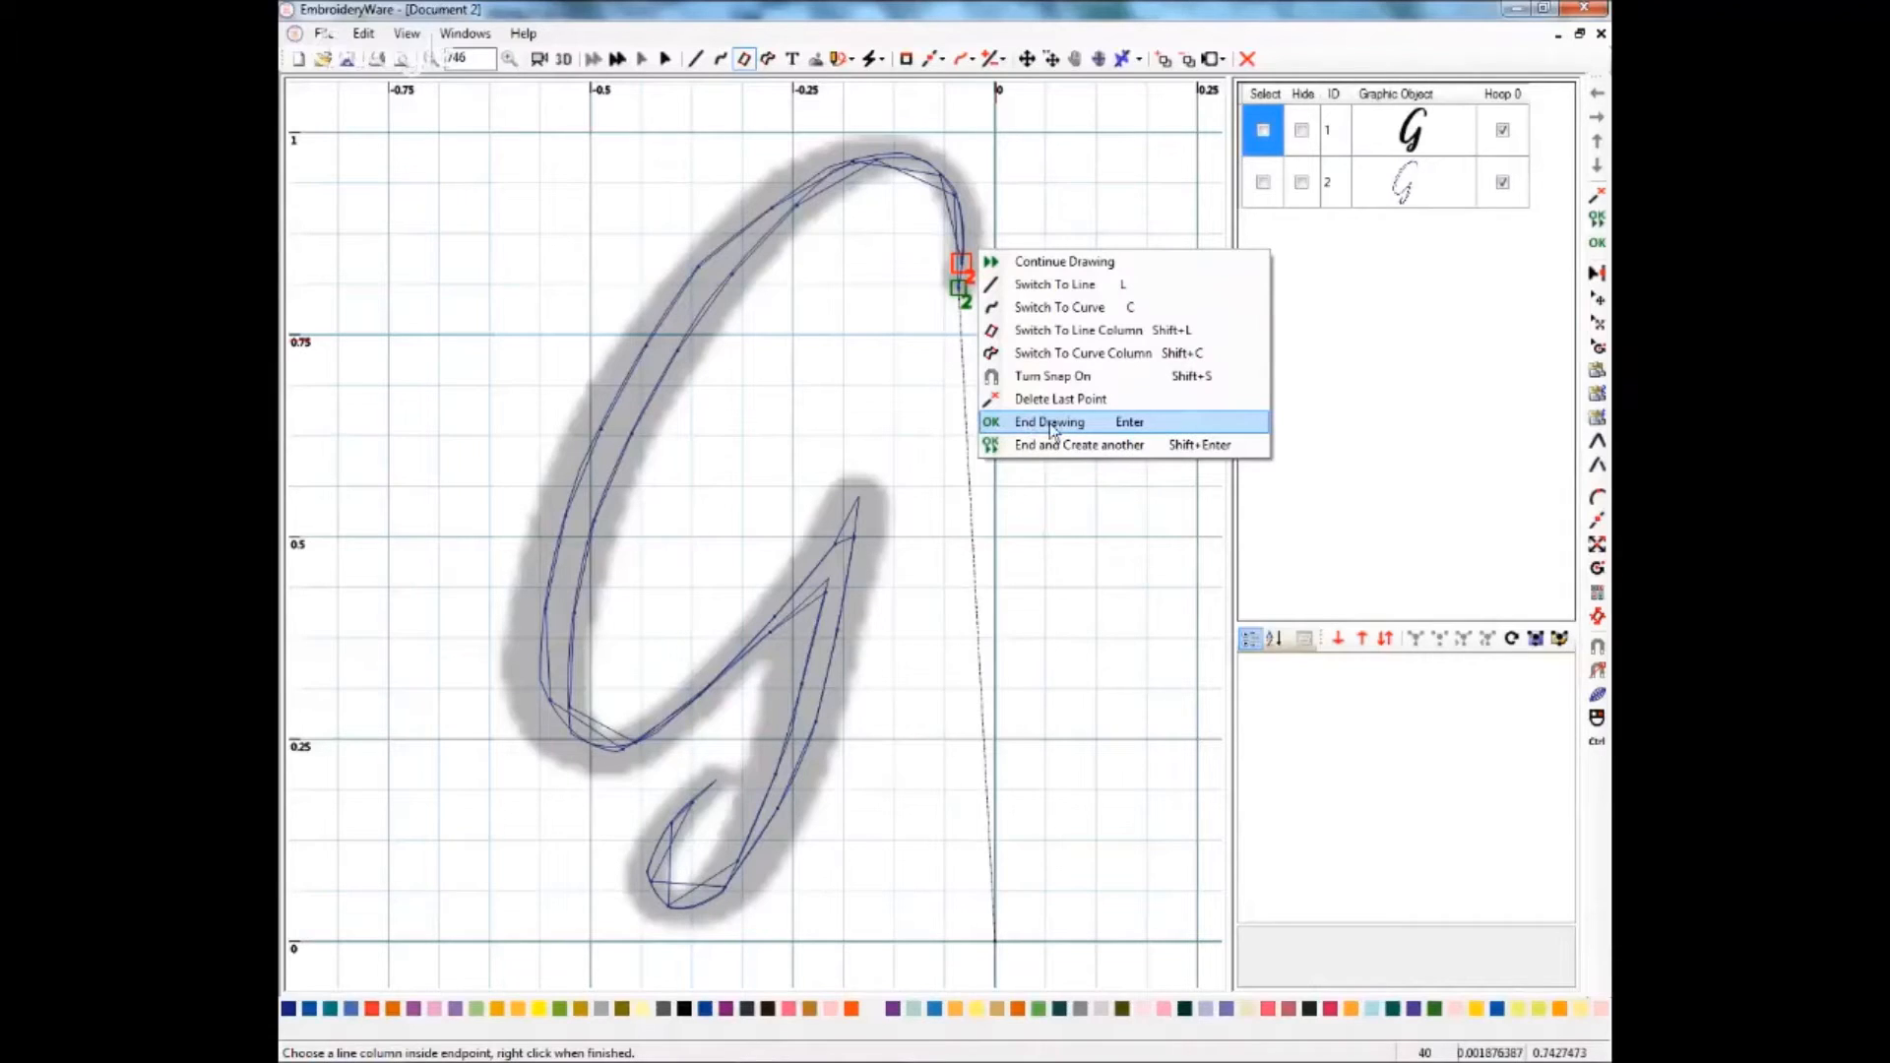
pyautogui.press('Escape')
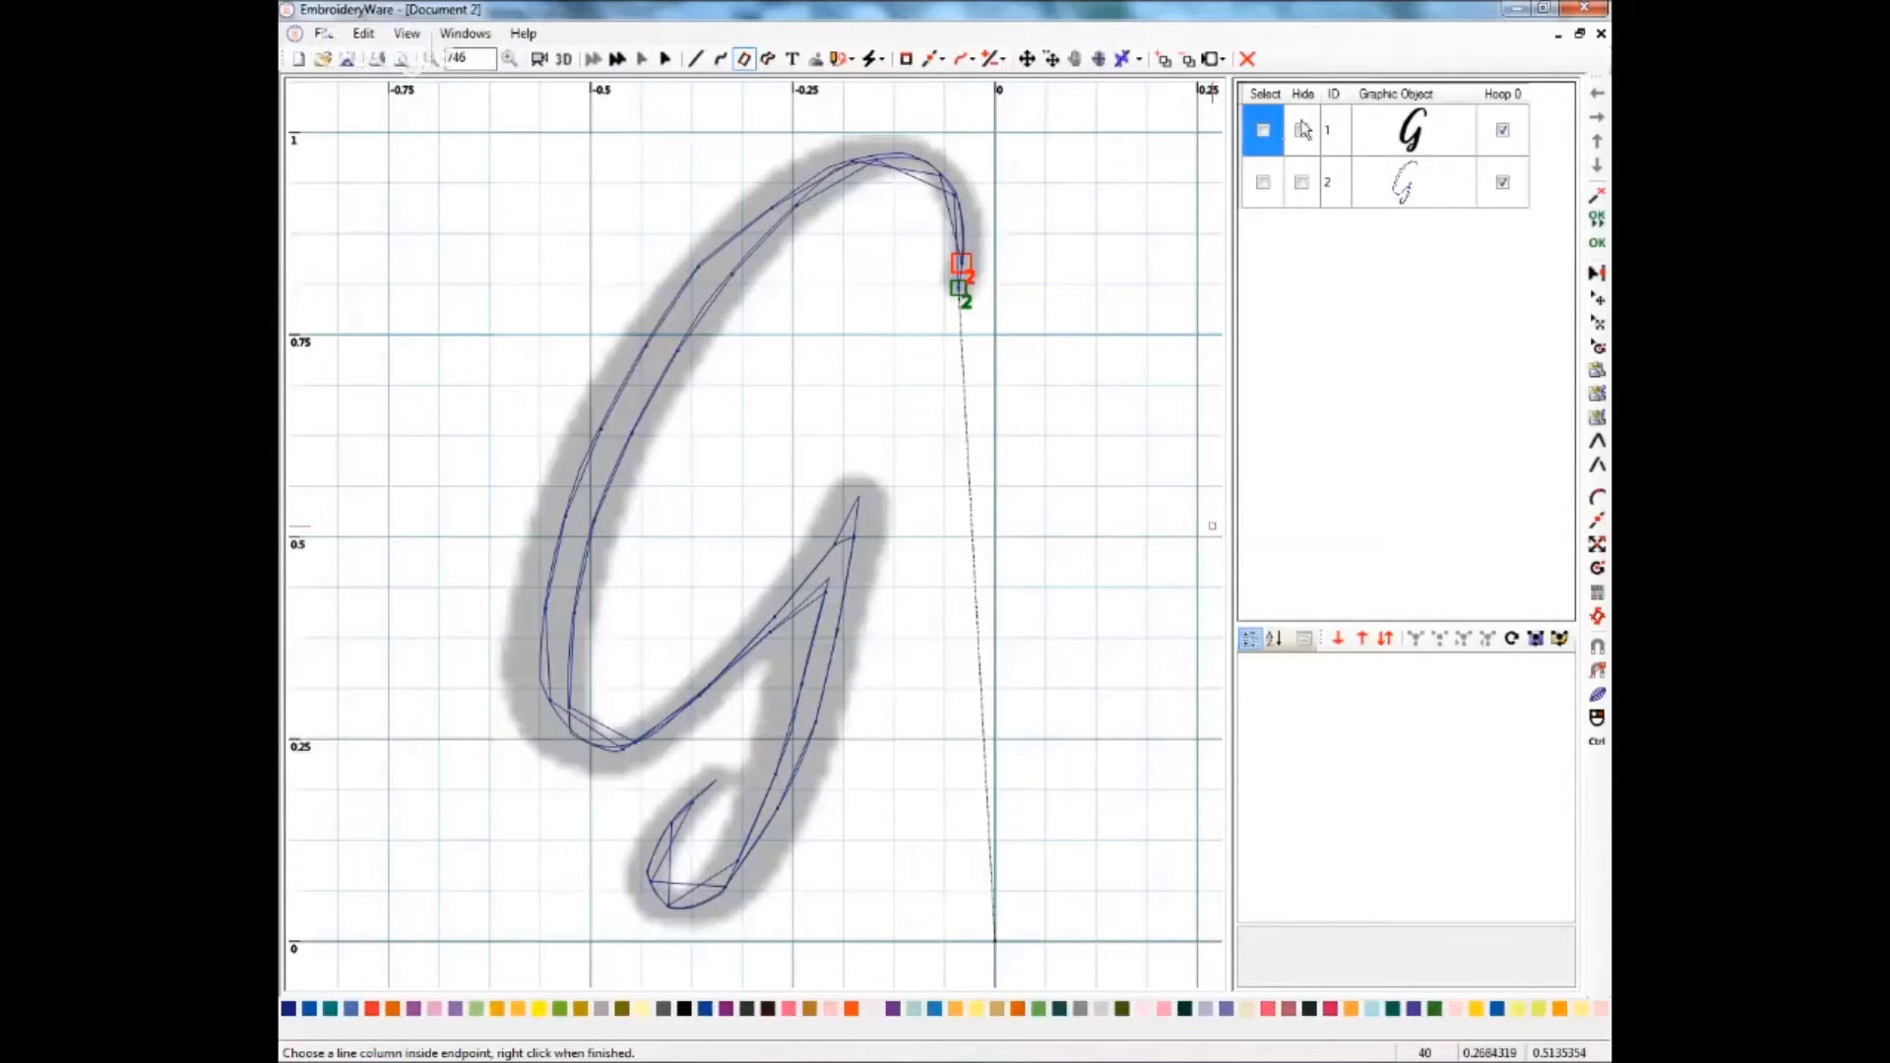
# - Select the traced G curve, object 2, and set its AddStitchesToLines property to True
pyautogui.click(1267, 187)
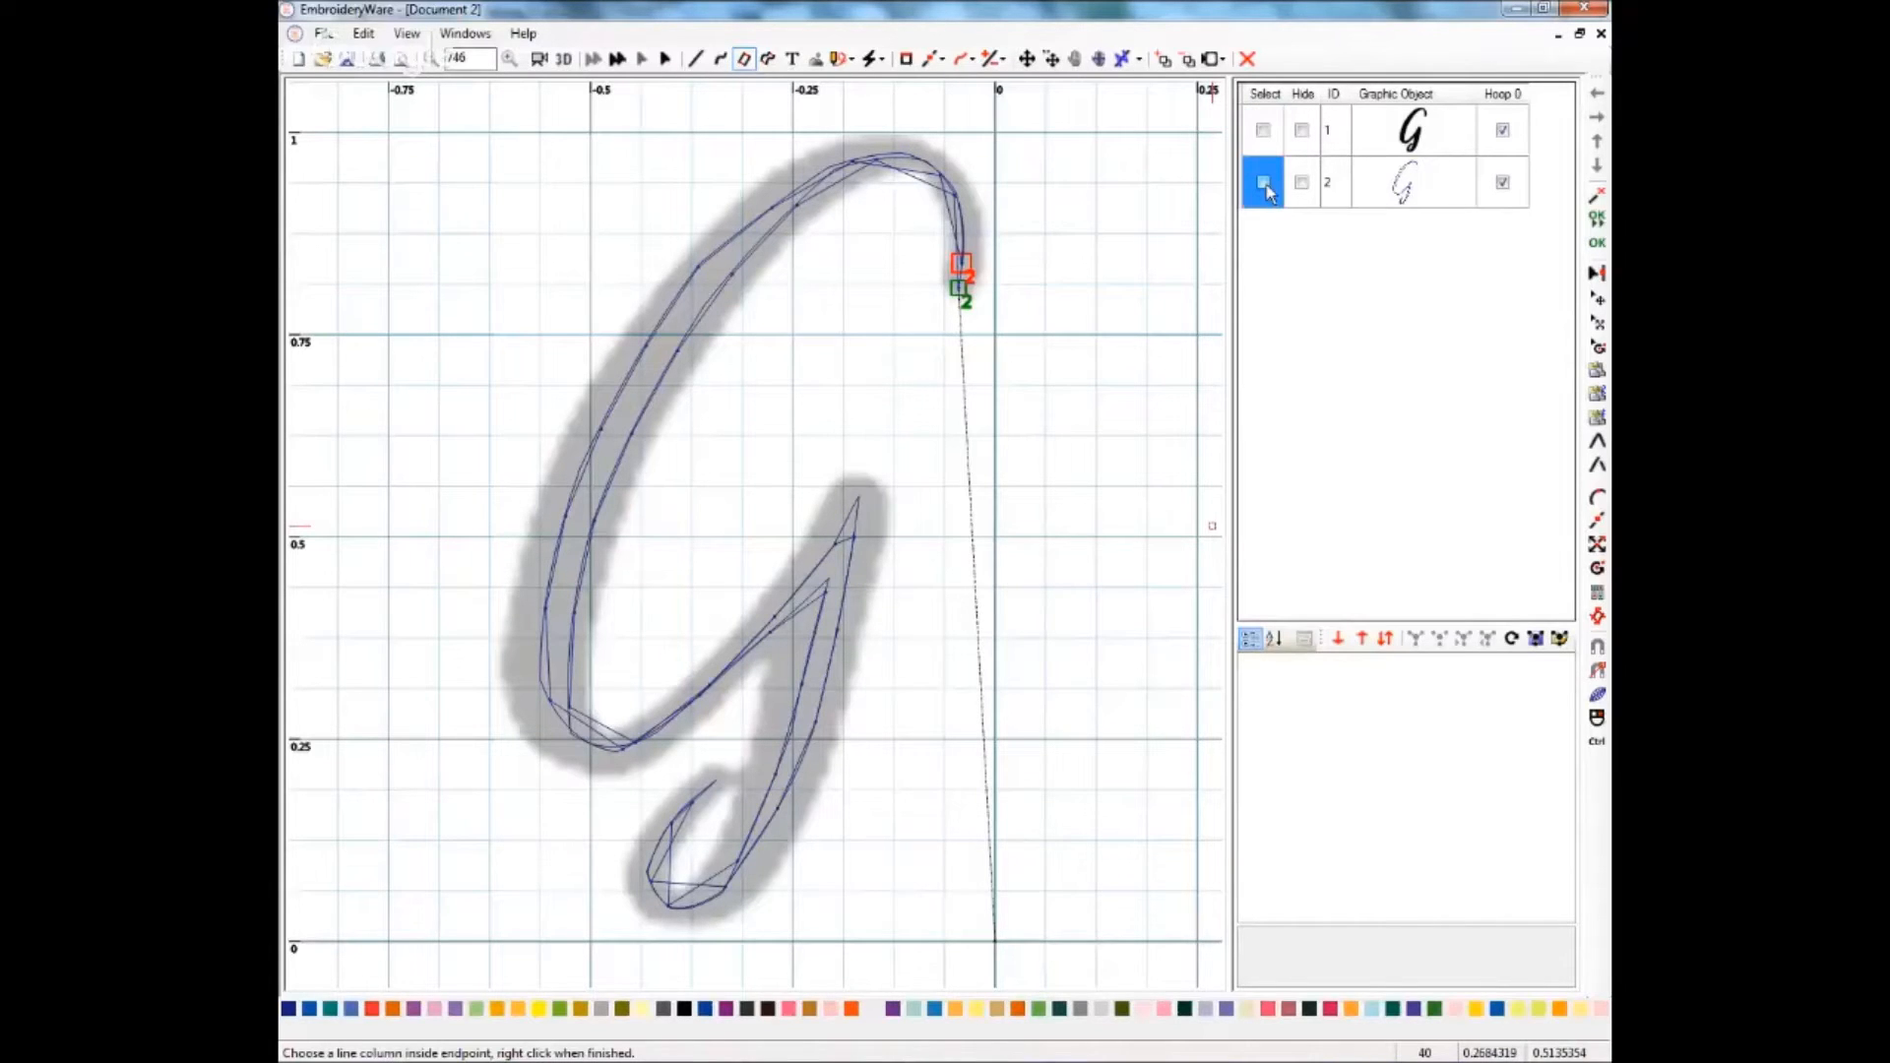
pyautogui.click(1266, 183)
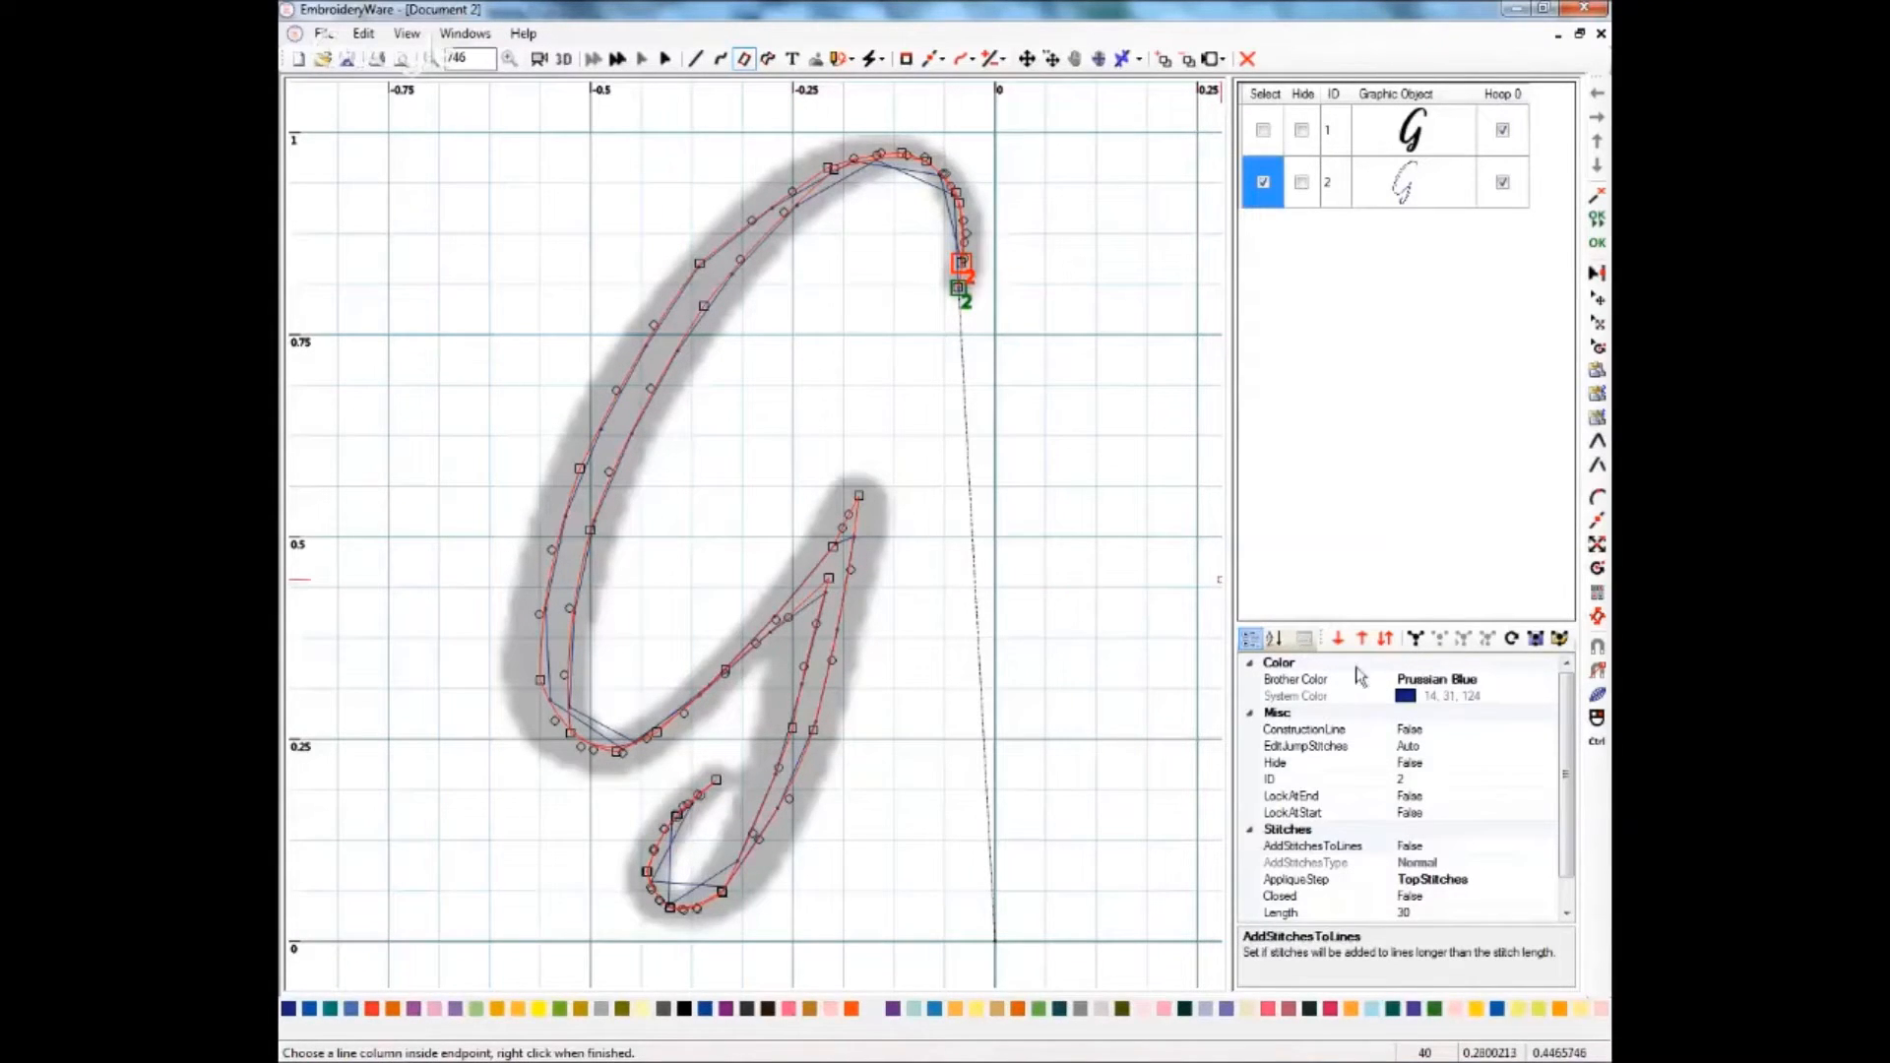
pyautogui.scroll(-1, 1570, 754)
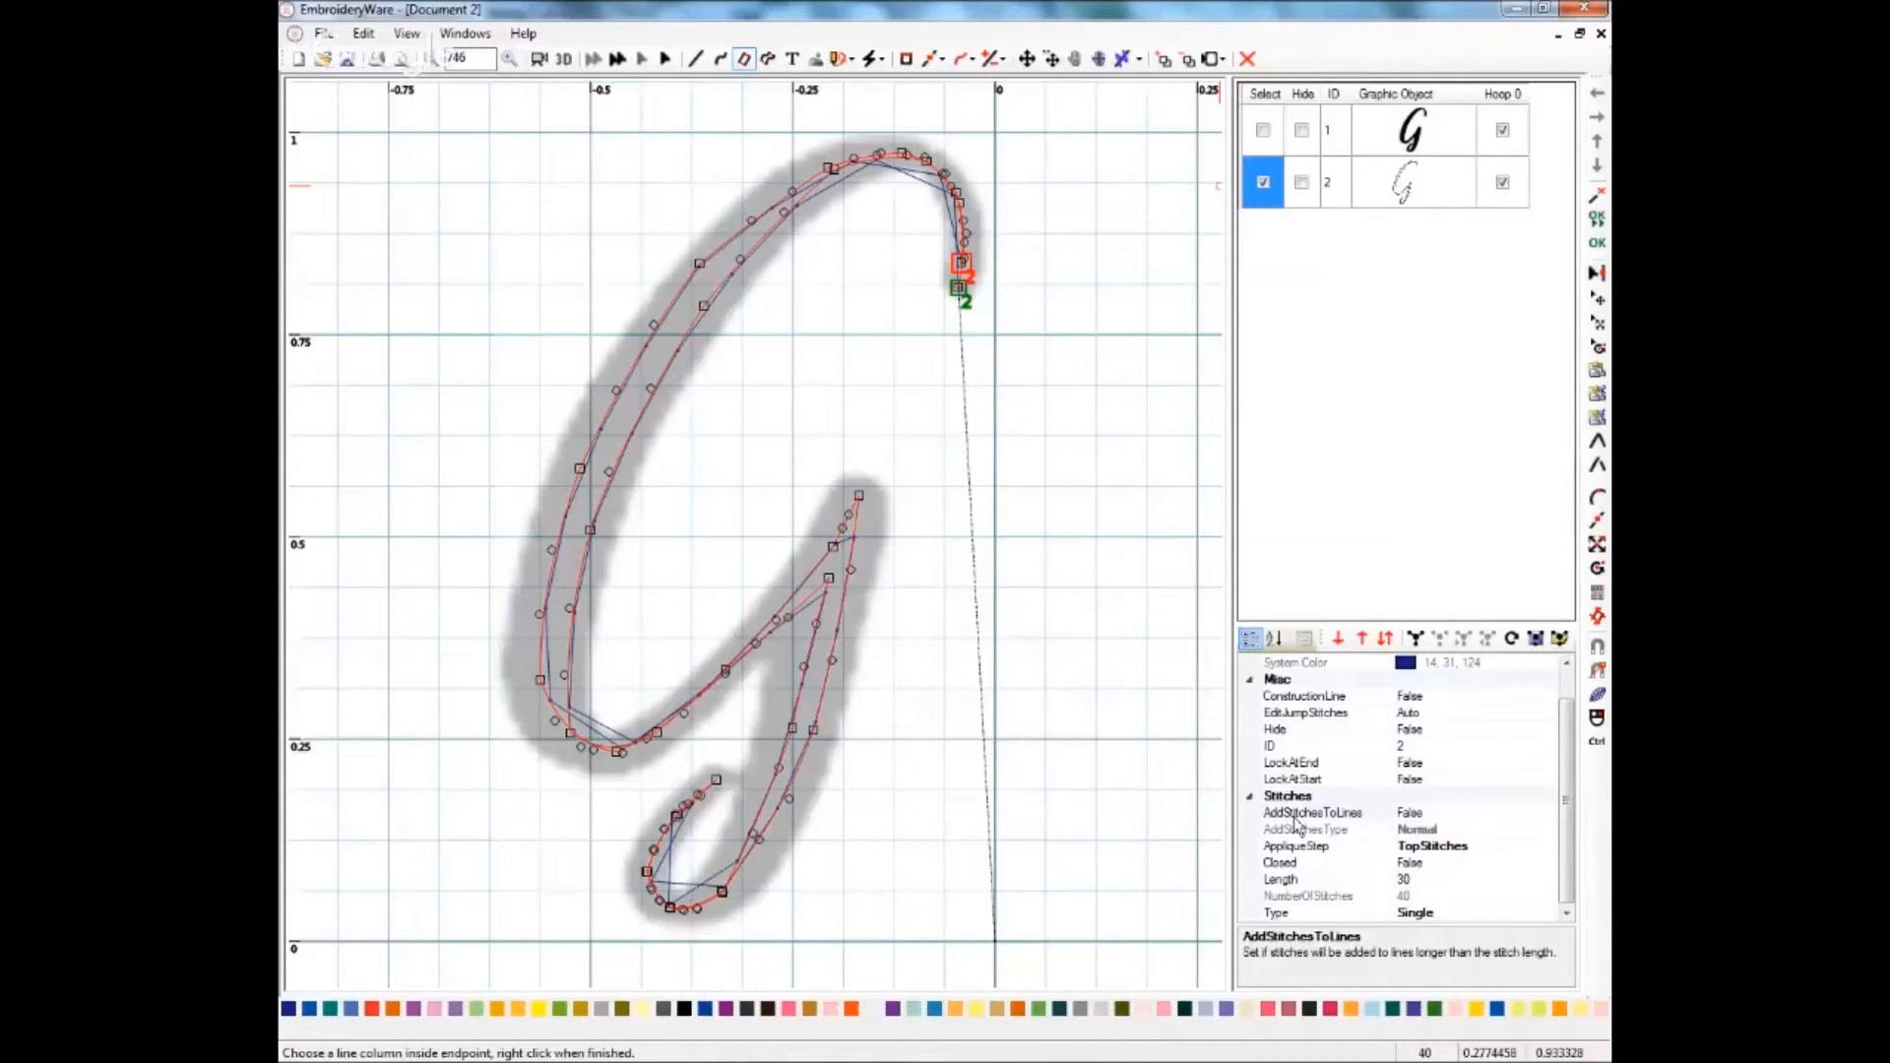
pyautogui.click(1411, 813)
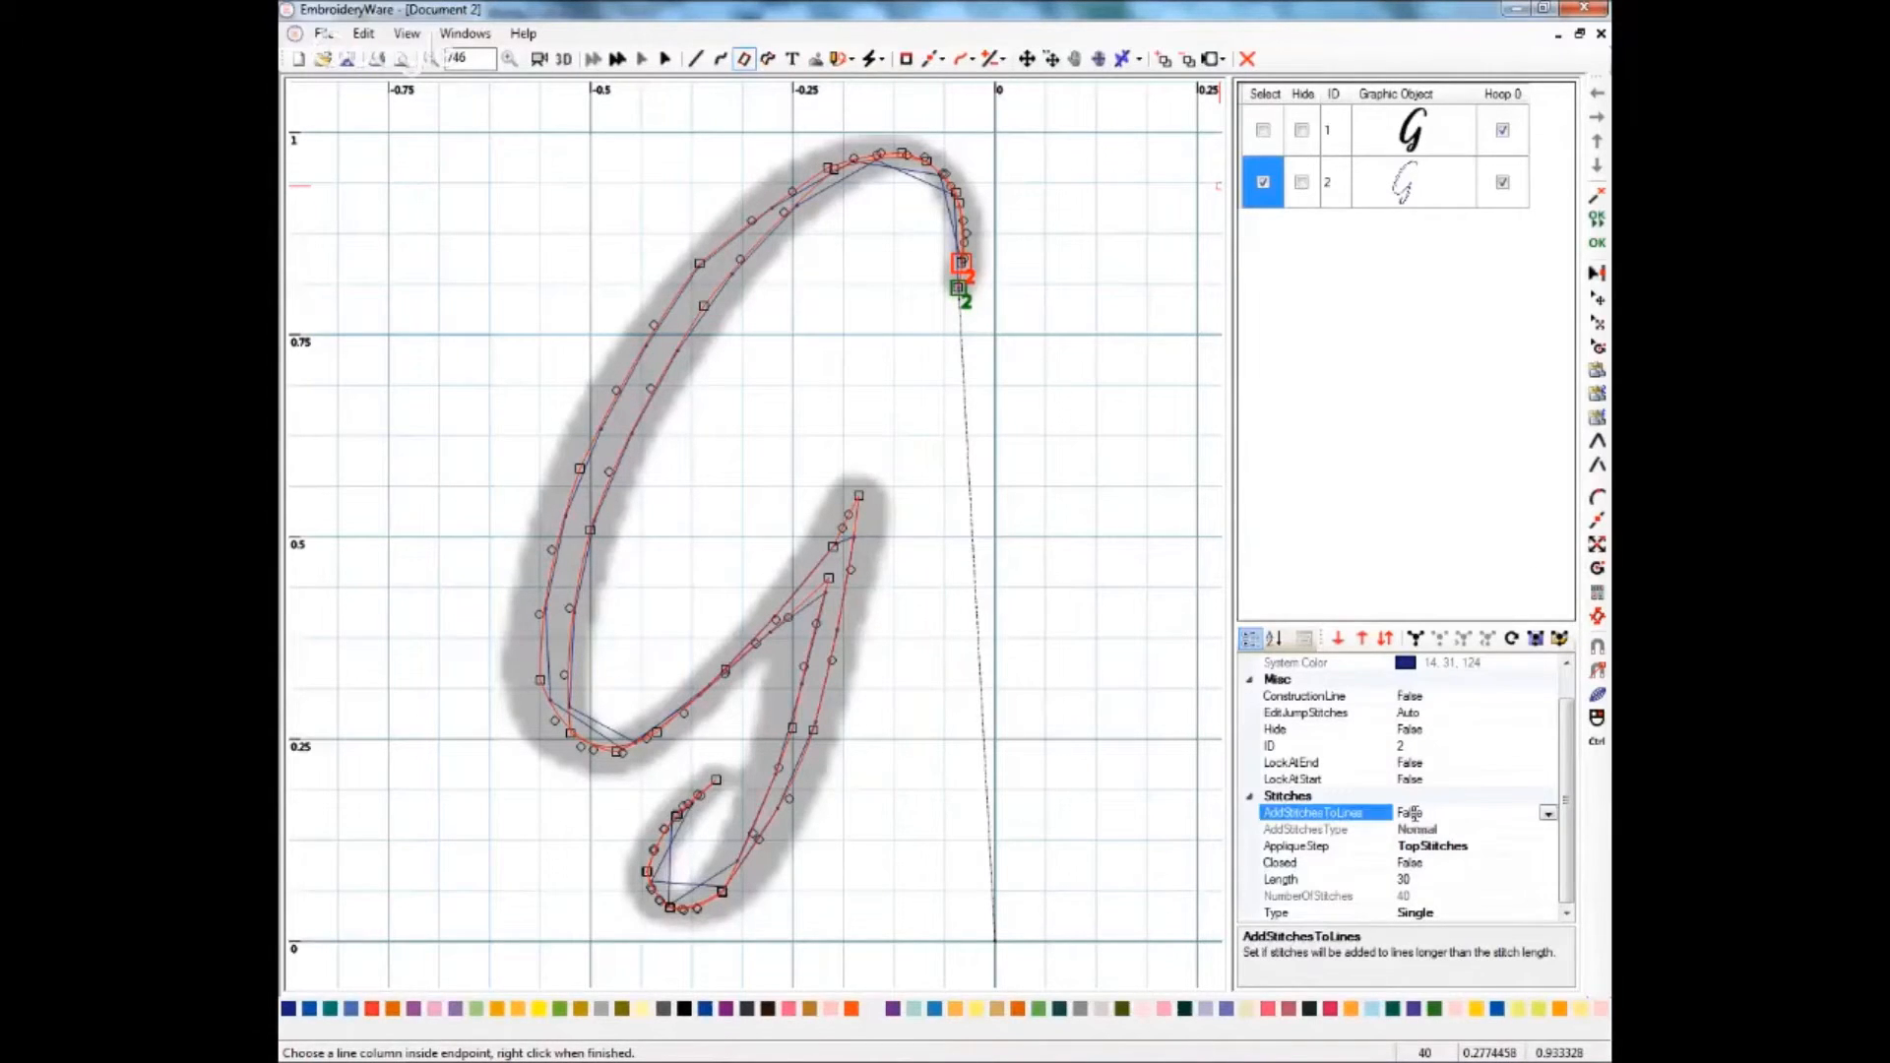
pyautogui.click(1548, 817)
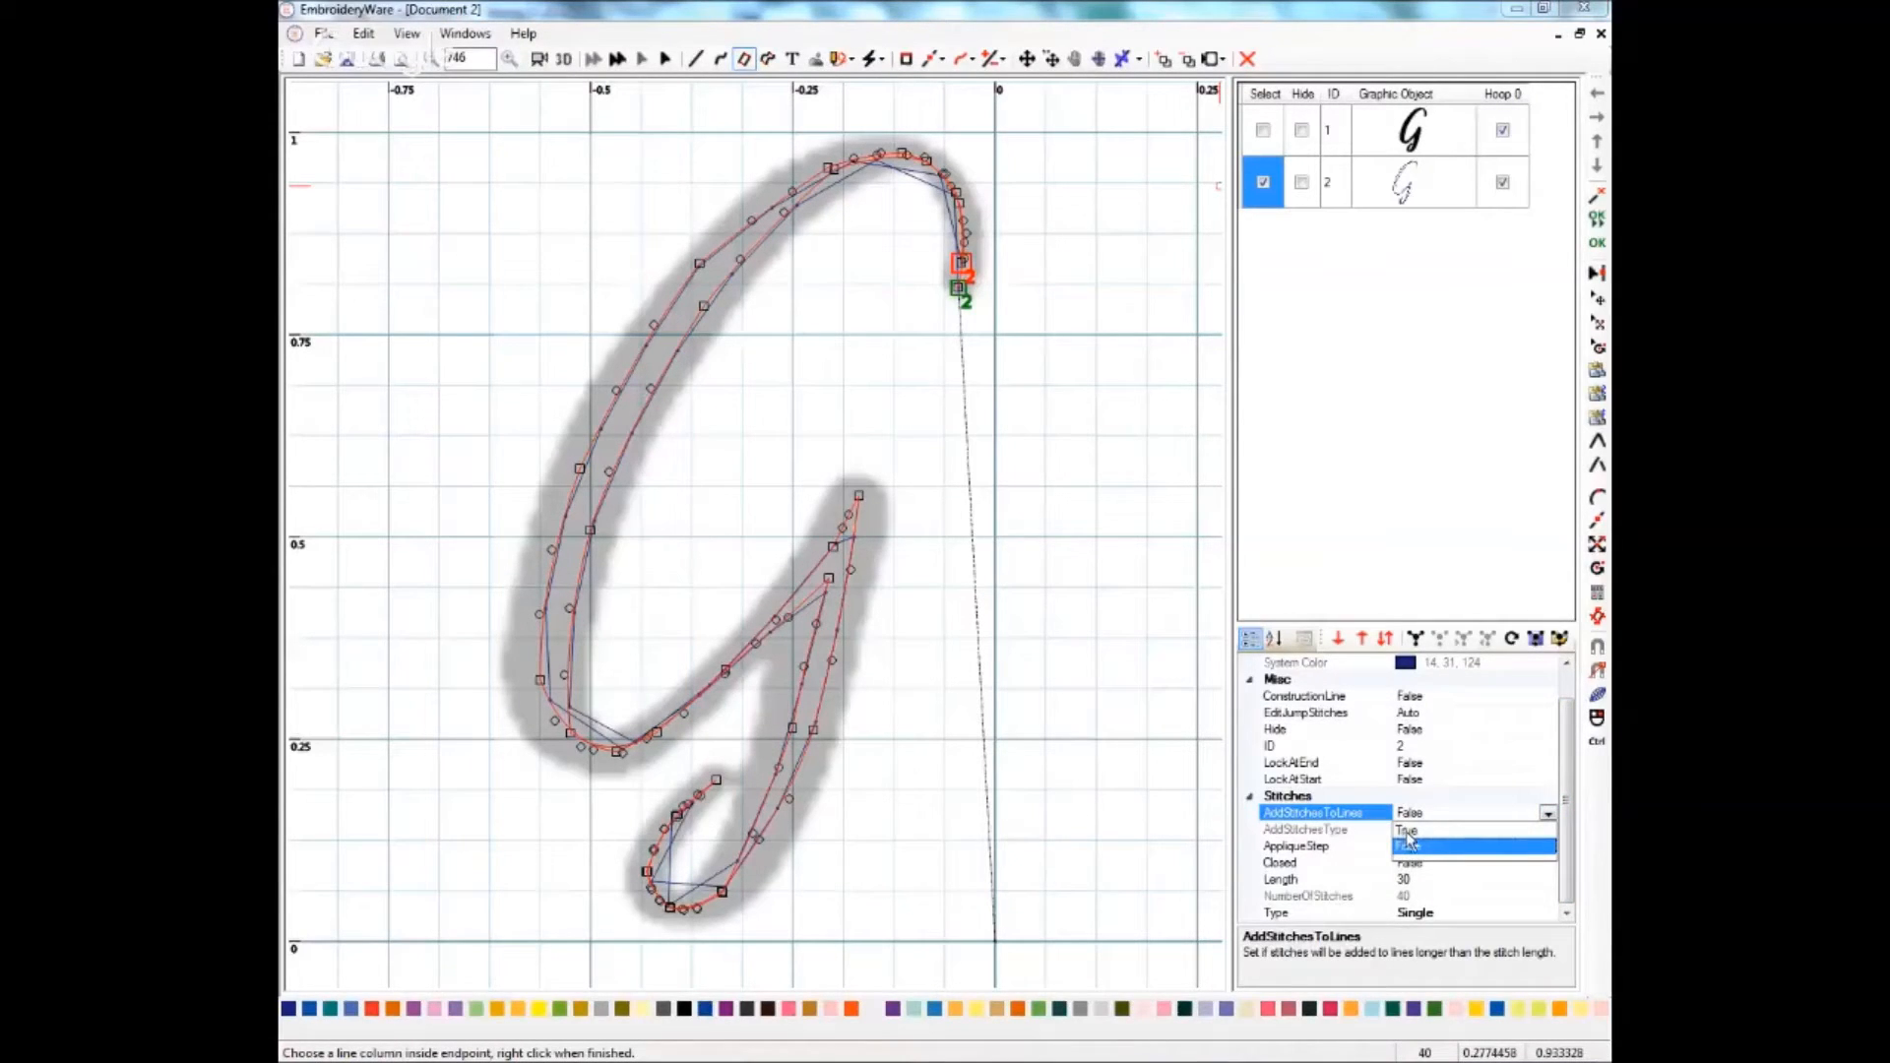
pyautogui.click(1408, 831)
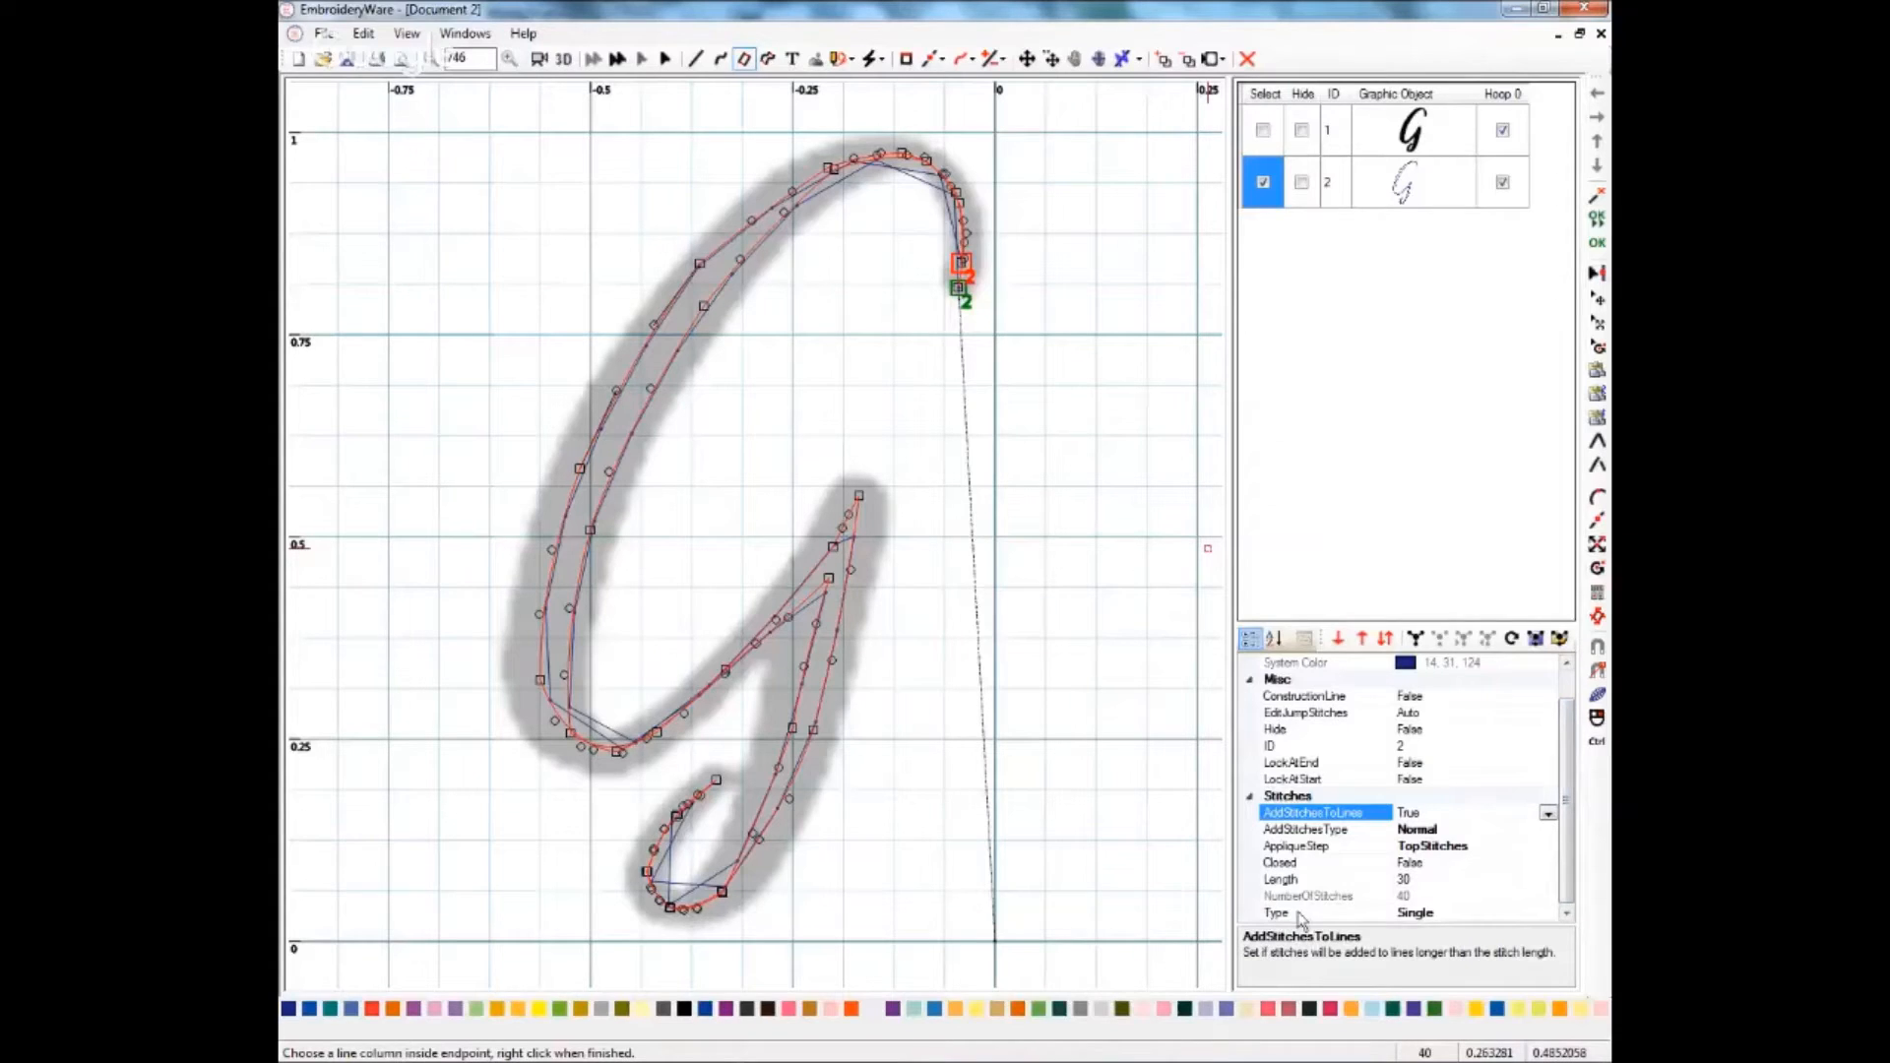
# - Set the stitch type of the G curve to AsDrawnSingle
pyautogui.click(1415, 915)
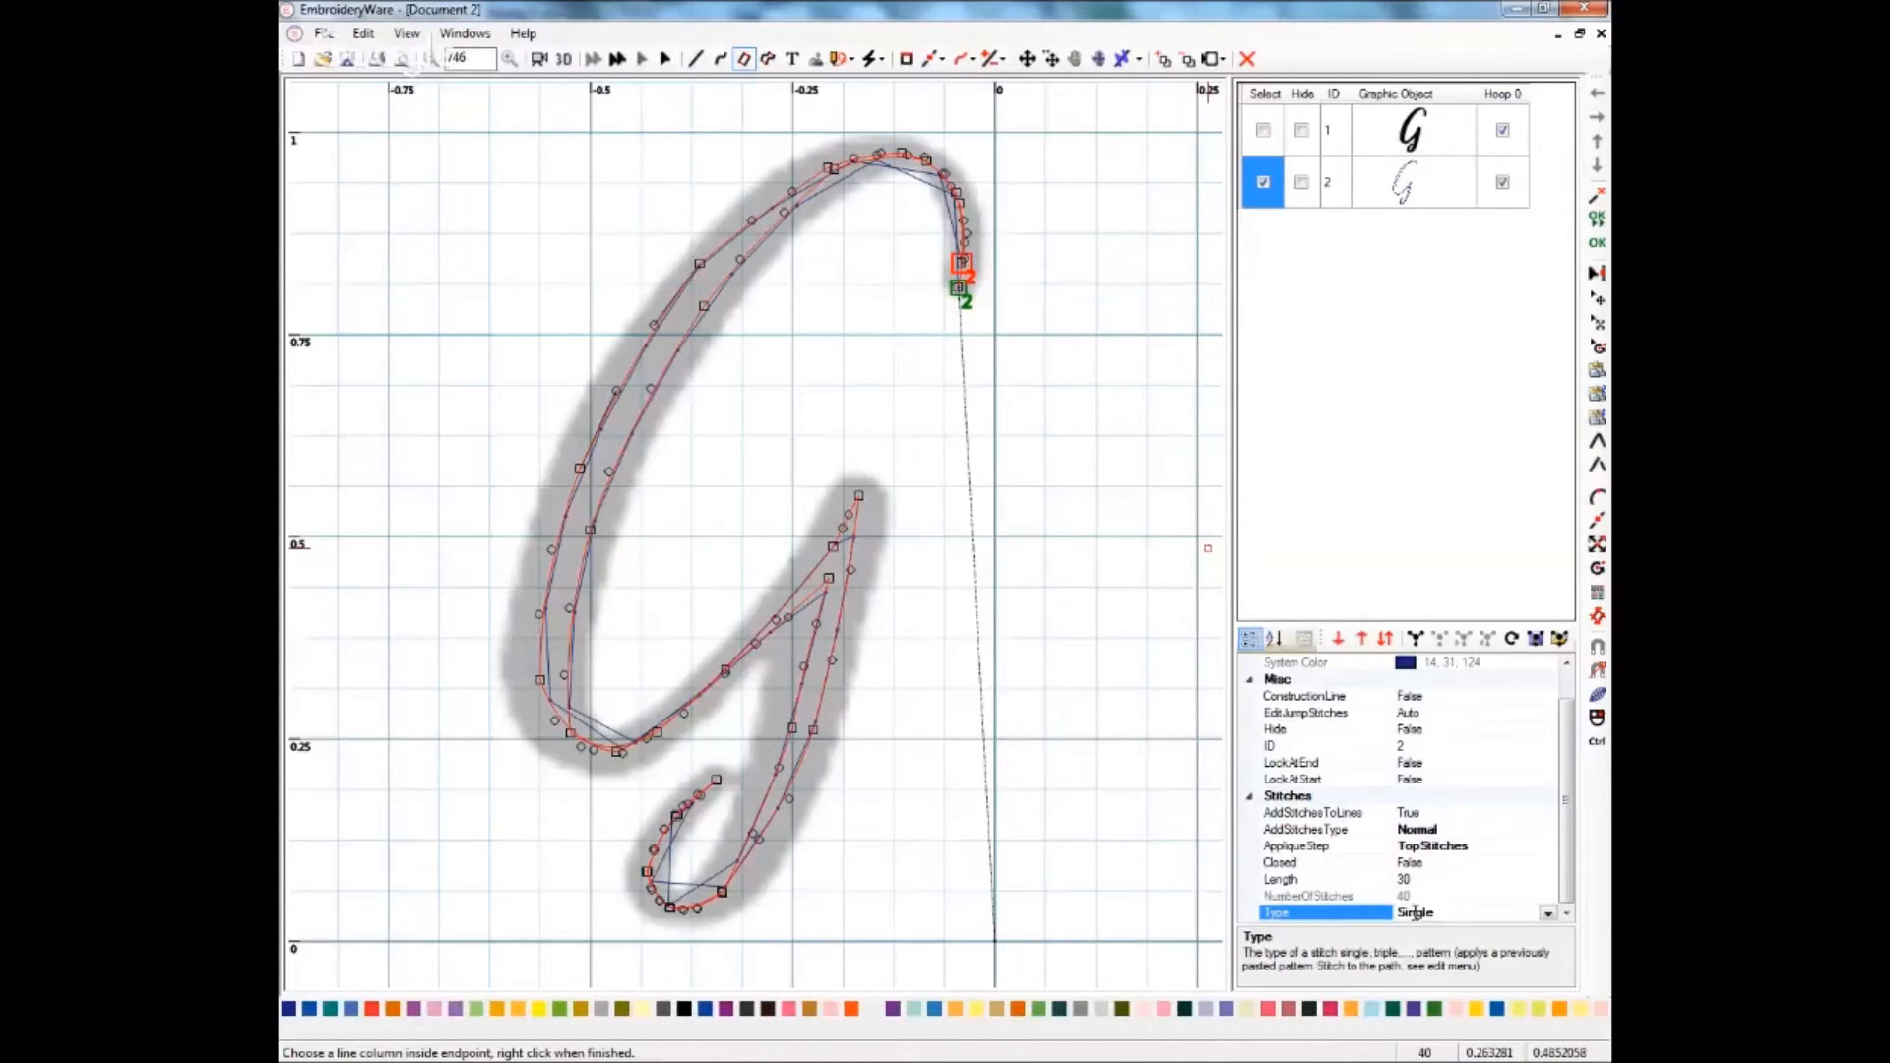
pyautogui.click(1548, 914)
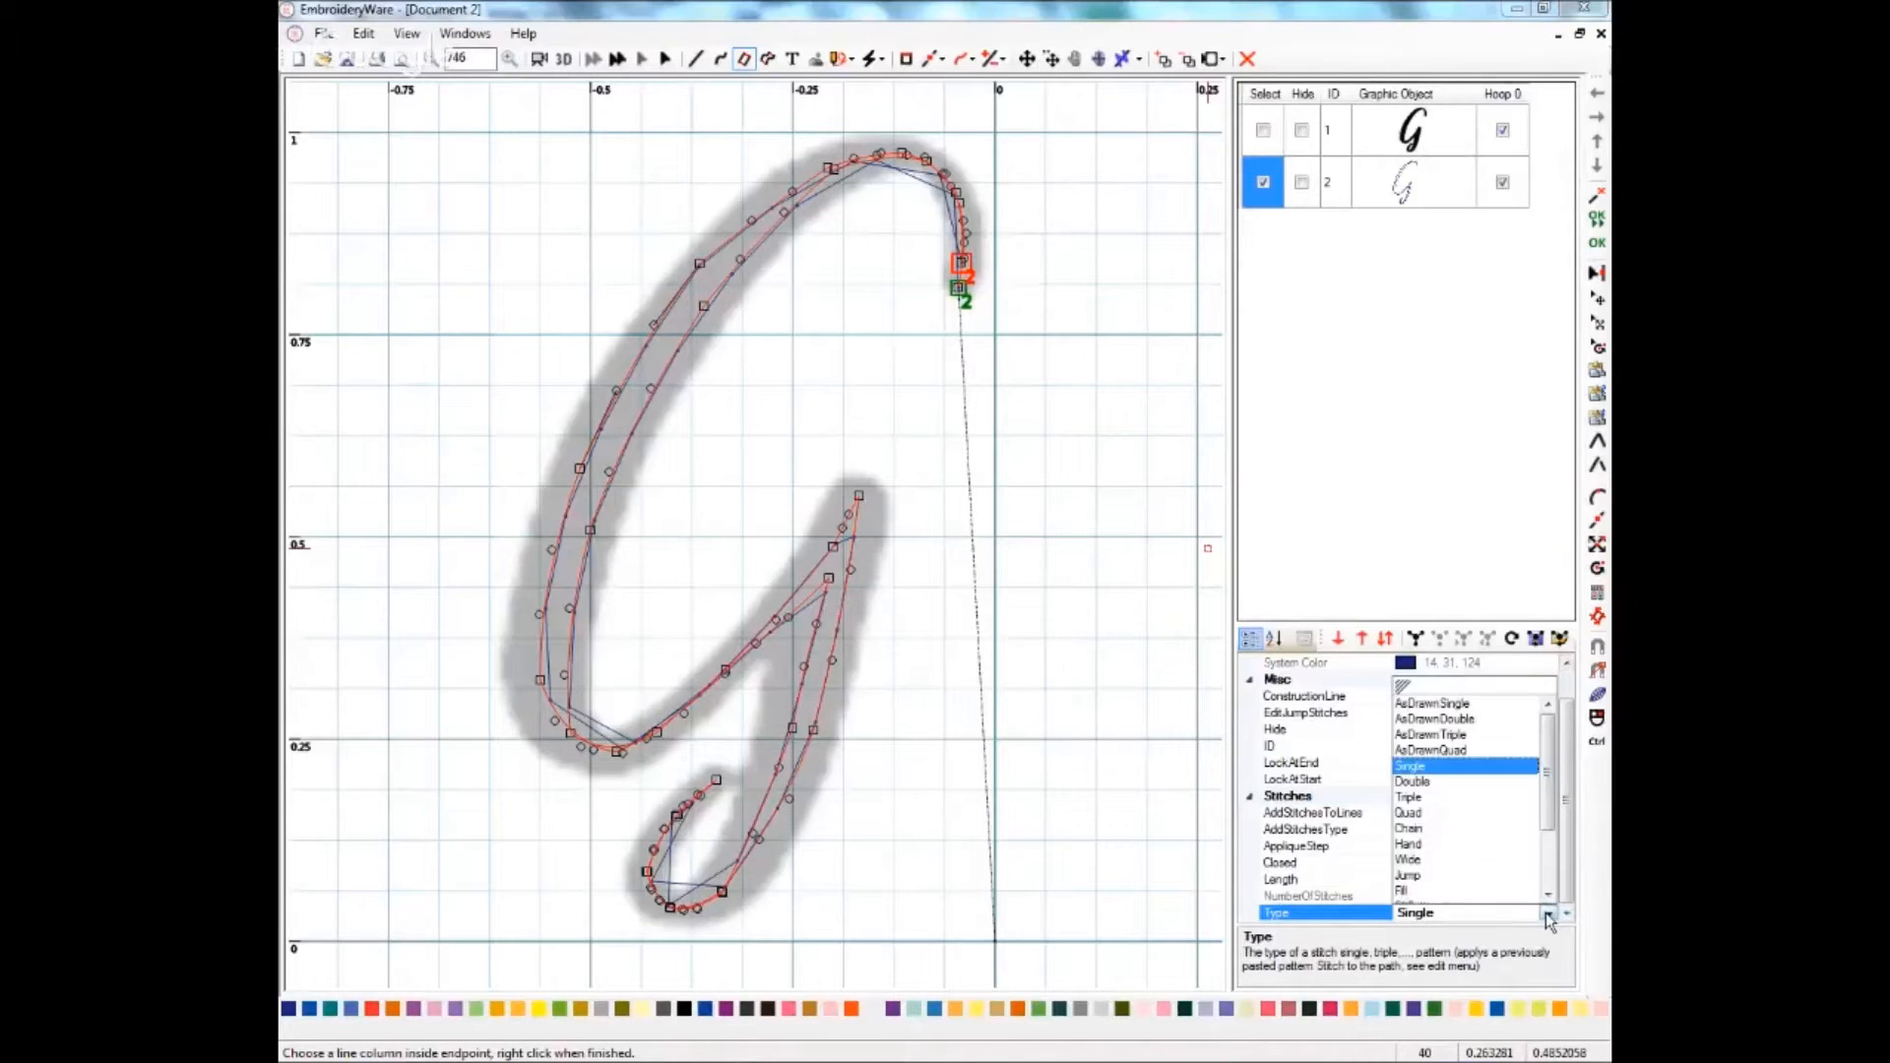
pyautogui.click(1463, 705)
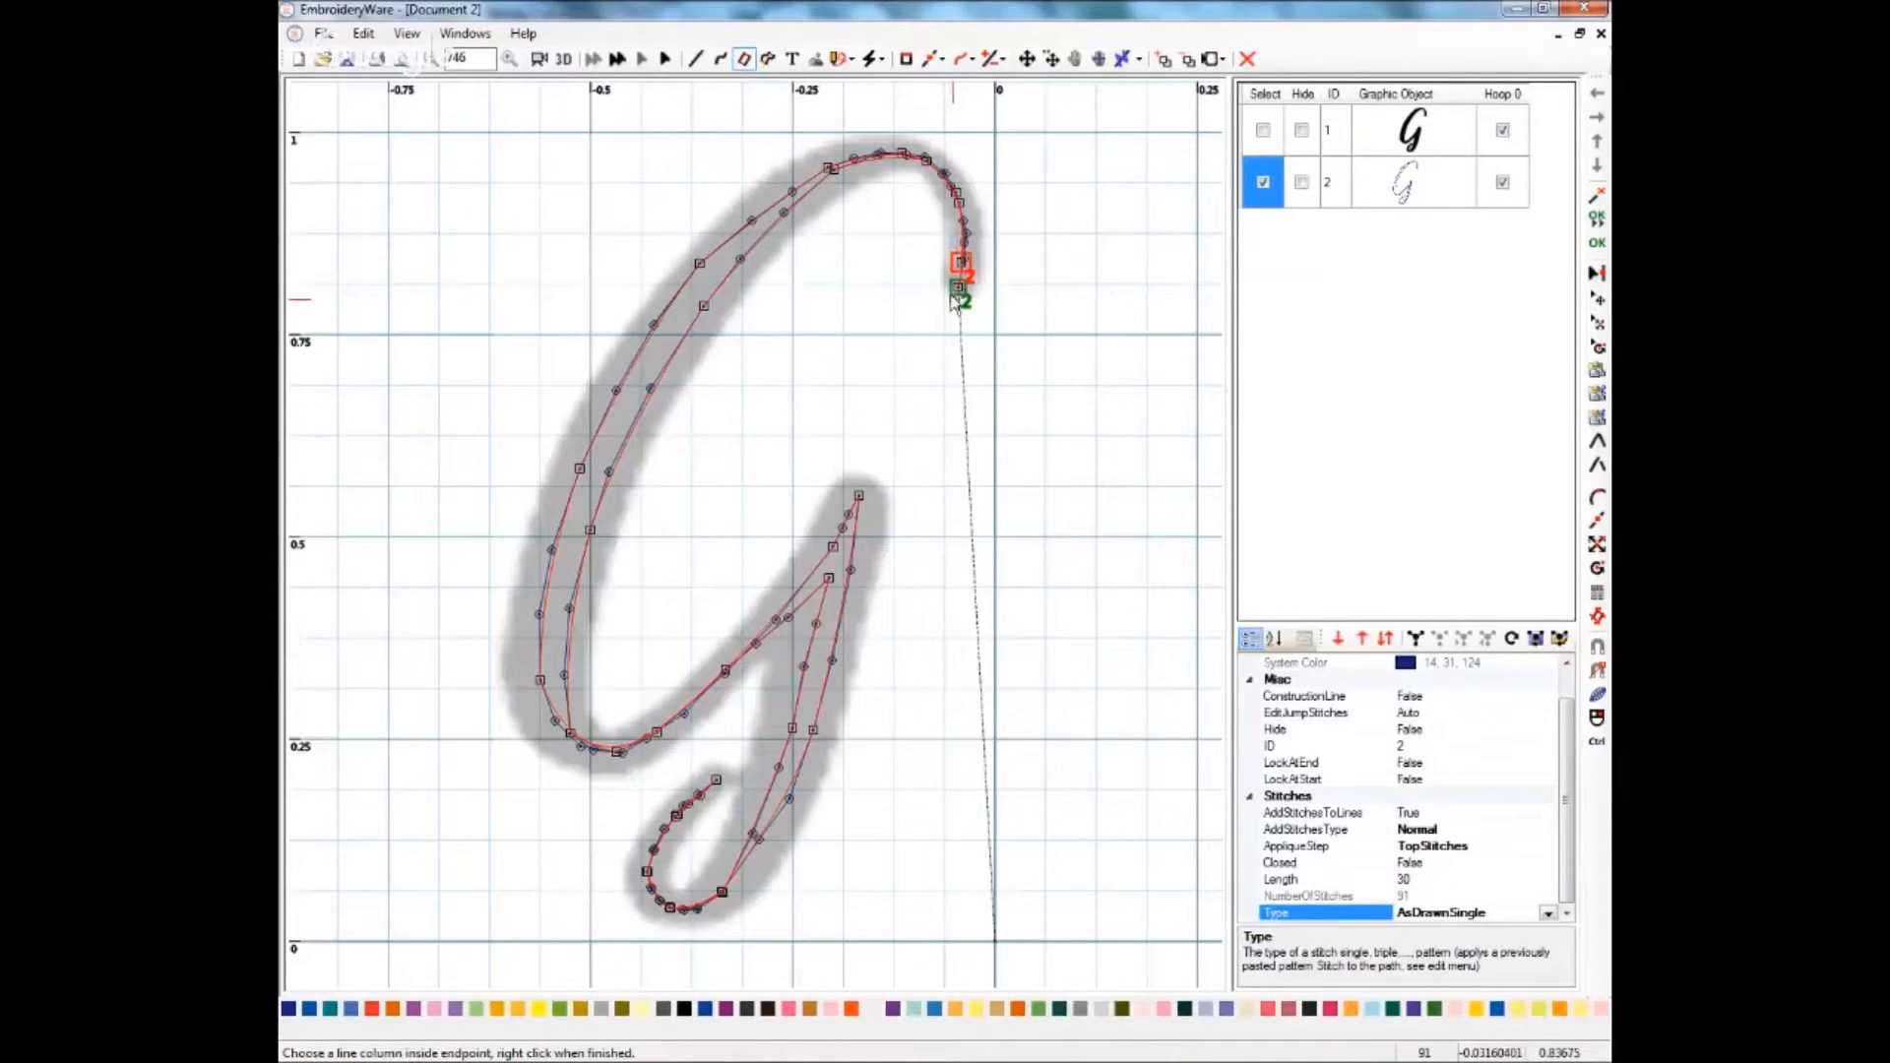
# - Edit the G curve's points, moving its end point down onto the start point at the upper-right stroke end
pyautogui.click(960, 291)
pyautogui.click(946, 67)
pyautogui.click(945, 67)
pyautogui.click(943, 59)
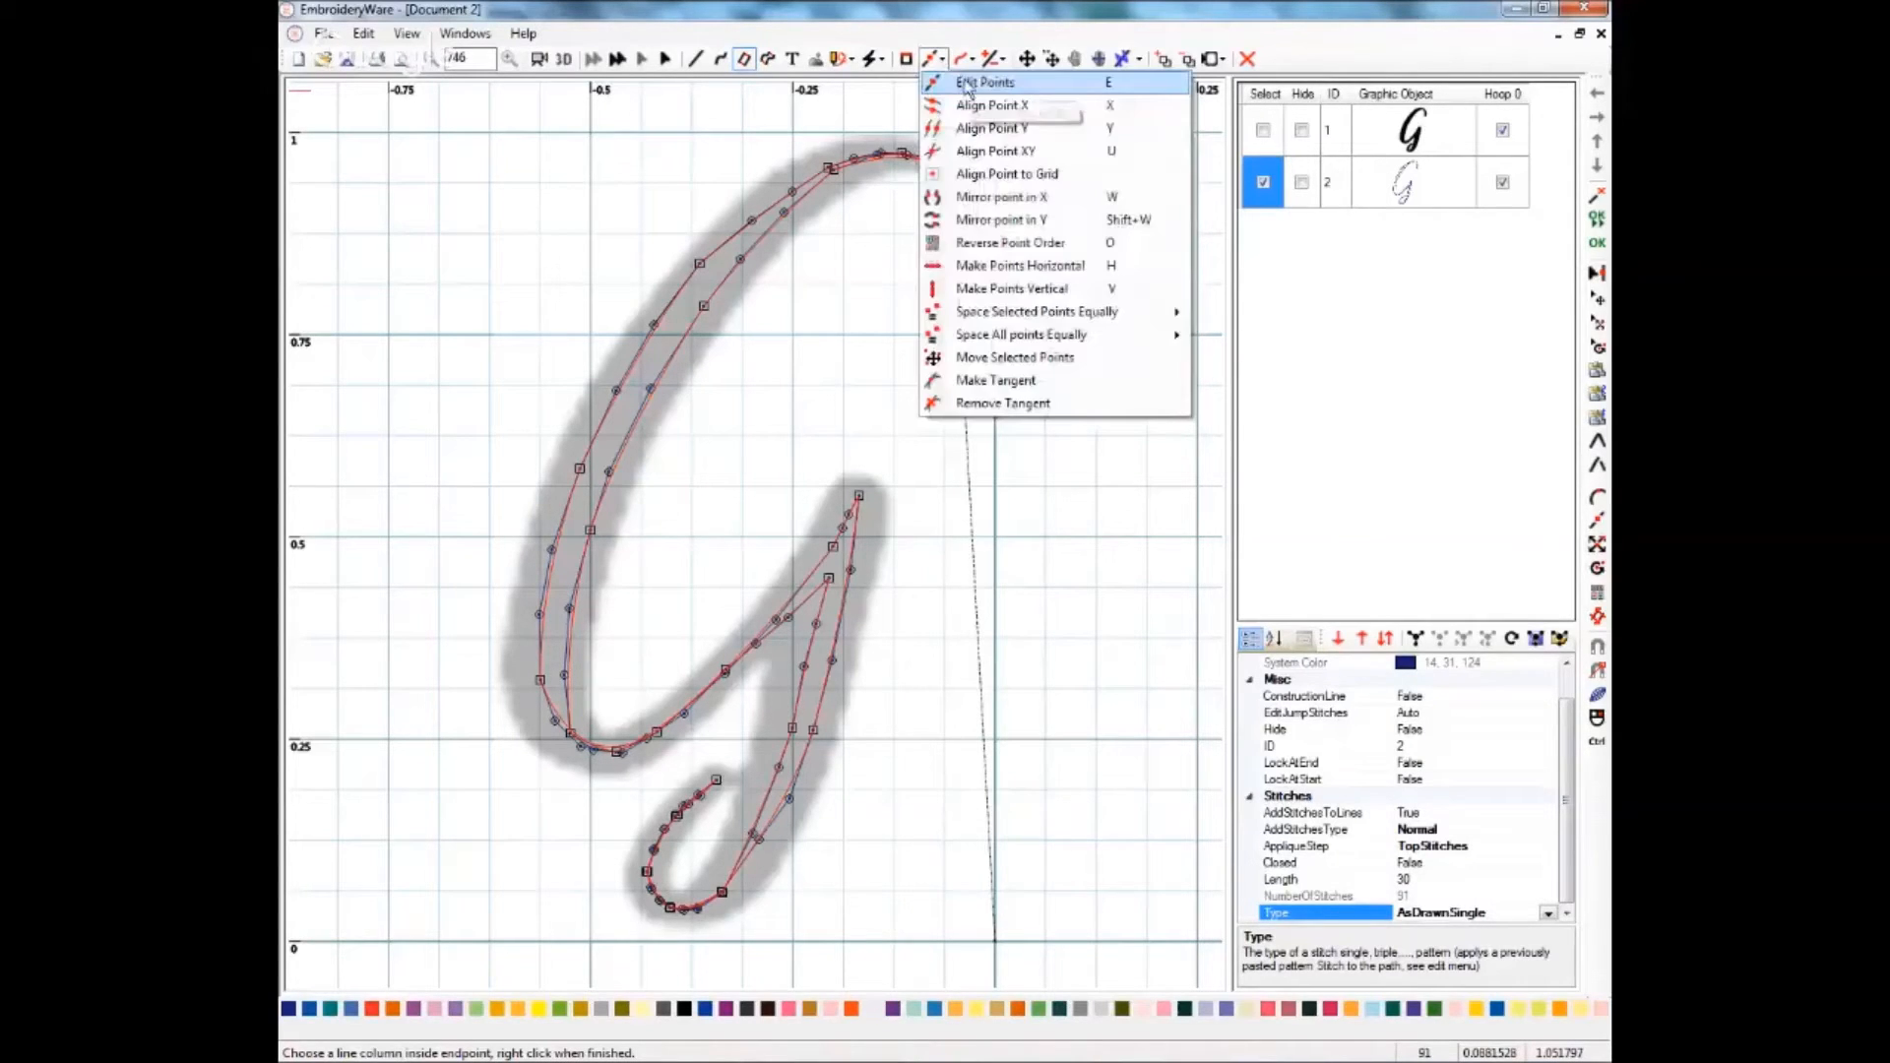
pyautogui.click(973, 79)
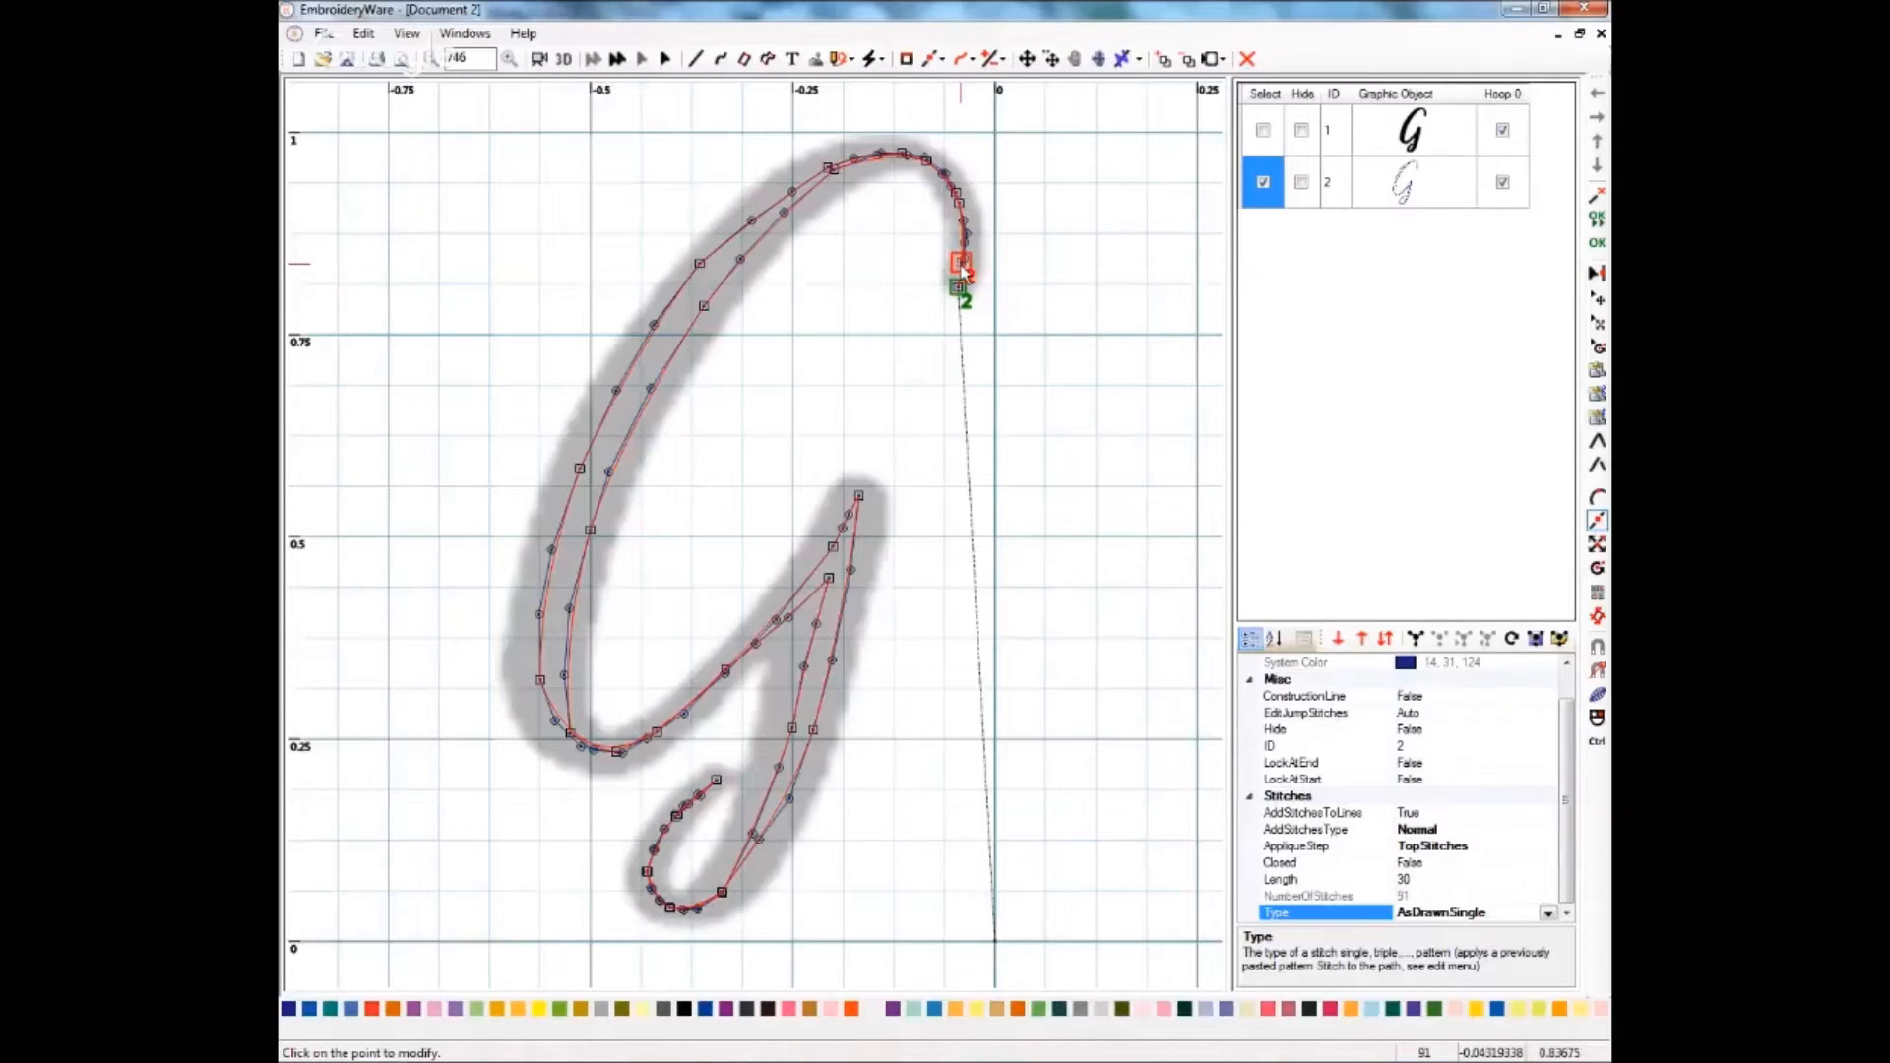
pyautogui.click(963, 271)
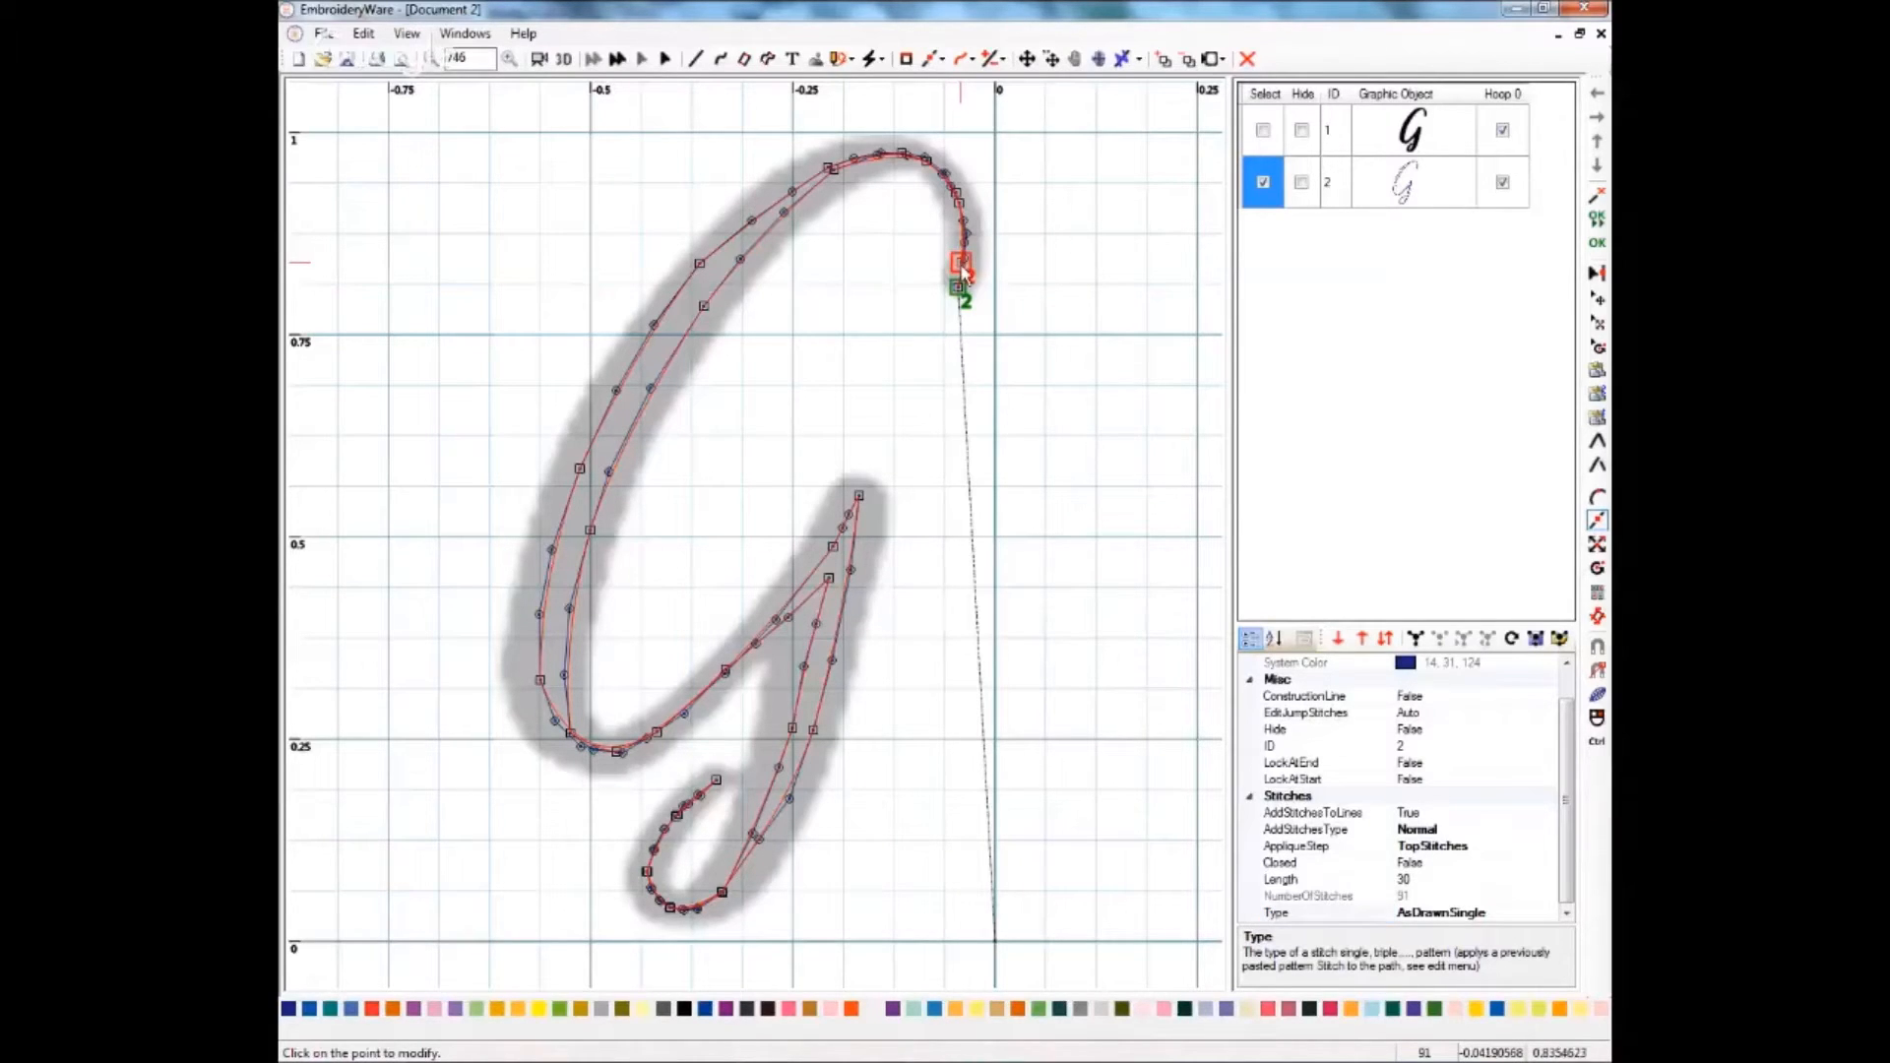
pyautogui.click(966, 279)
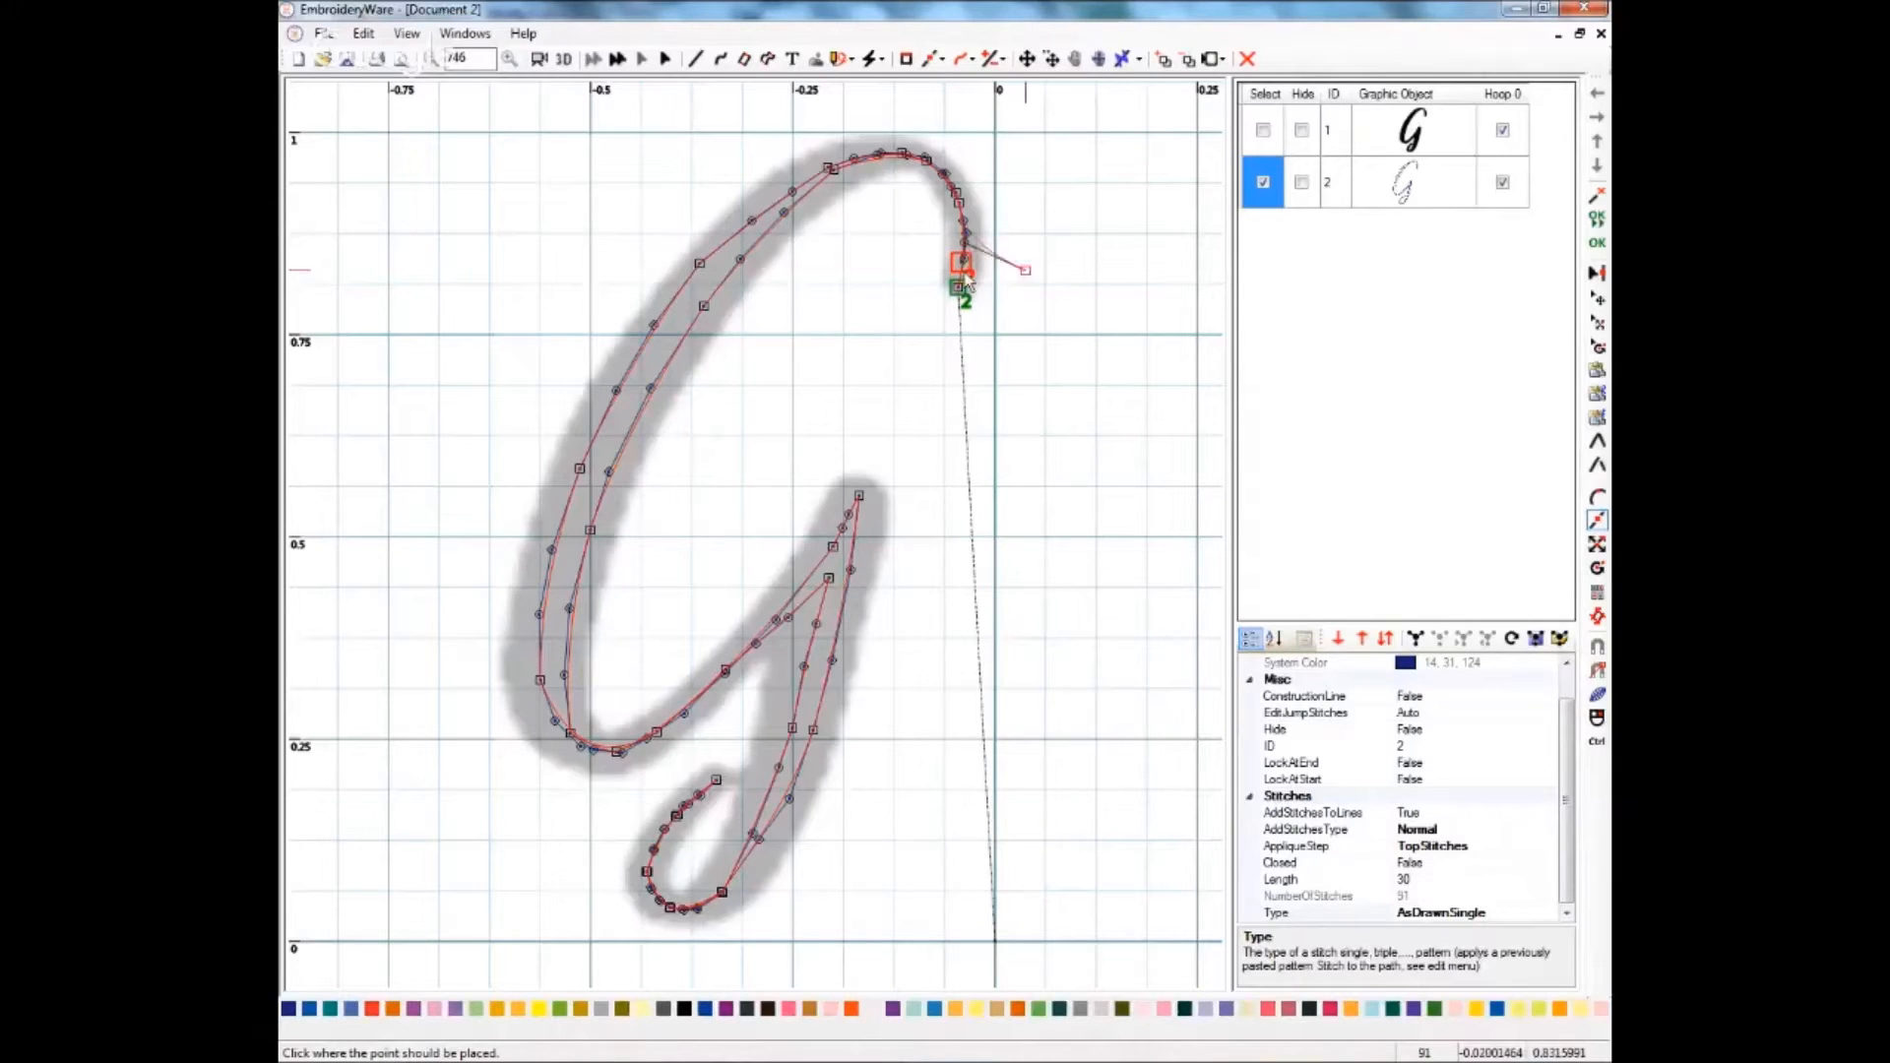
pyautogui.click(962, 295)
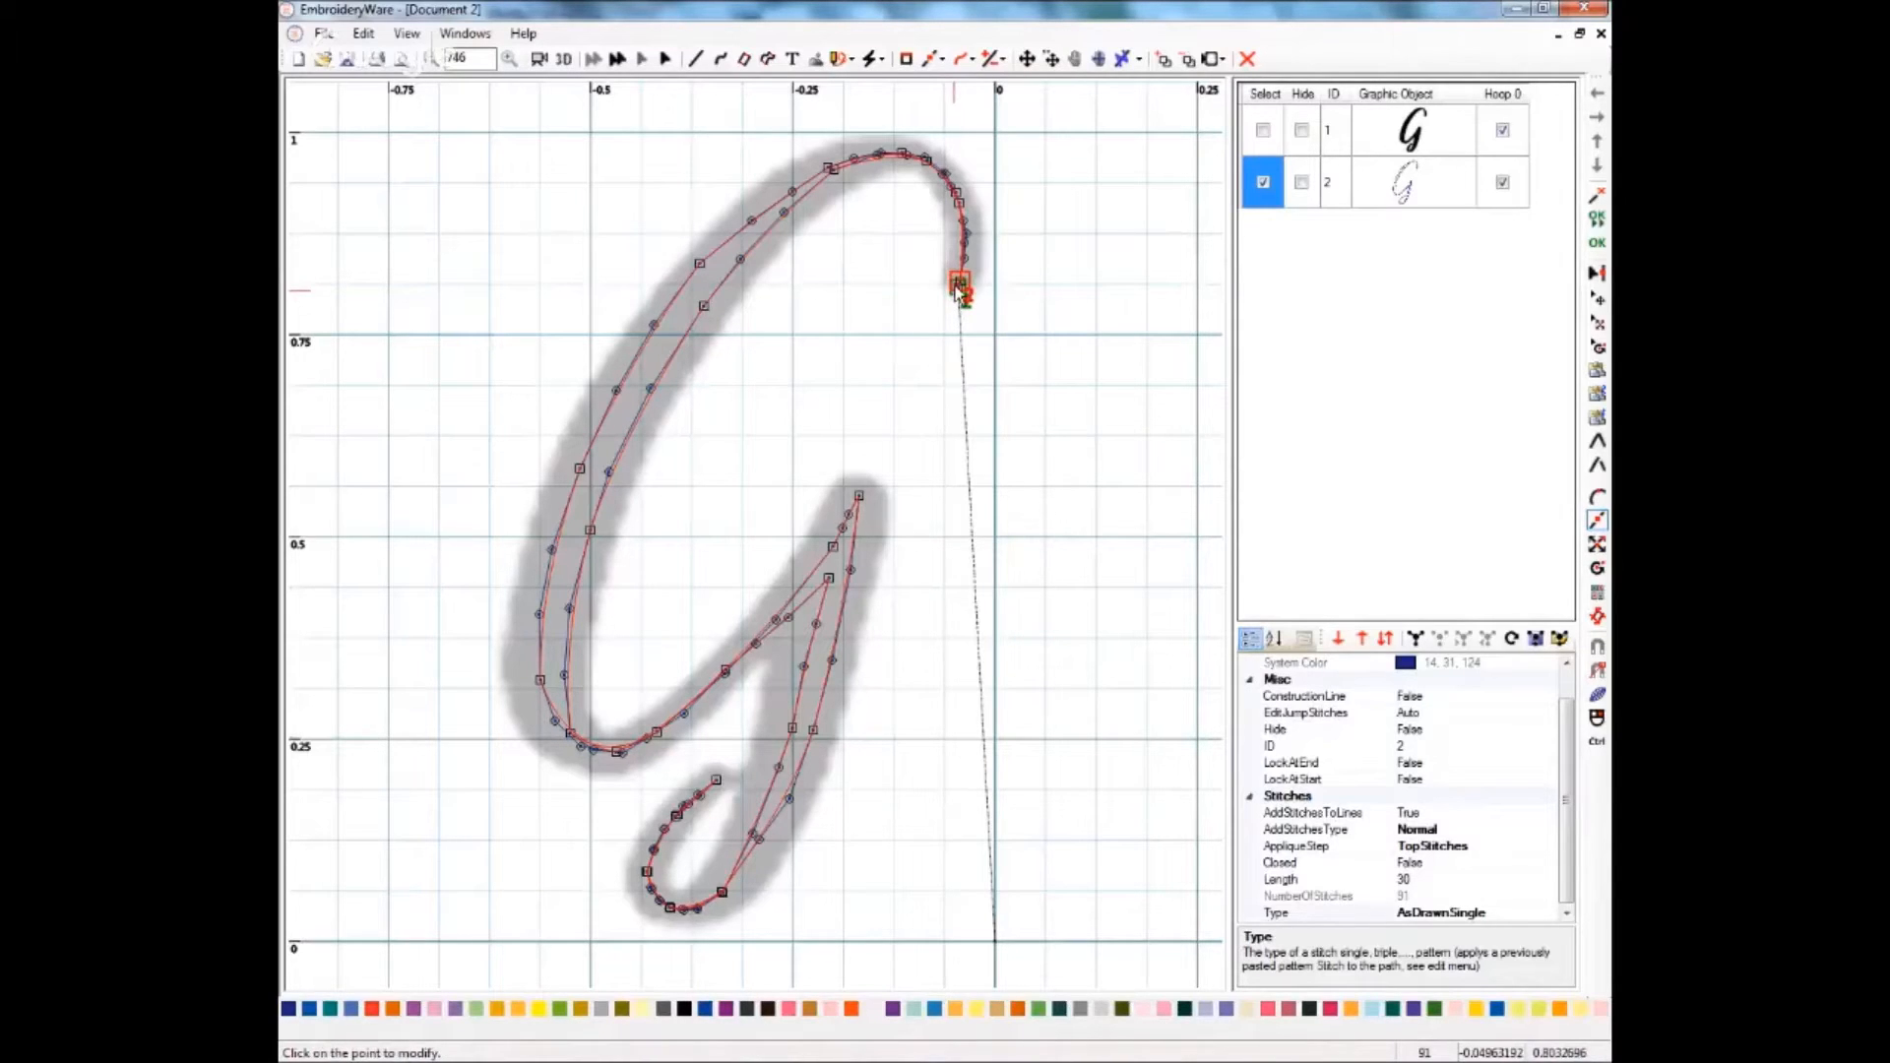
# - Fine-tune the overlapping start and end points of the G curve so they coincide, and deselect the curve
pyautogui.click(961, 286)
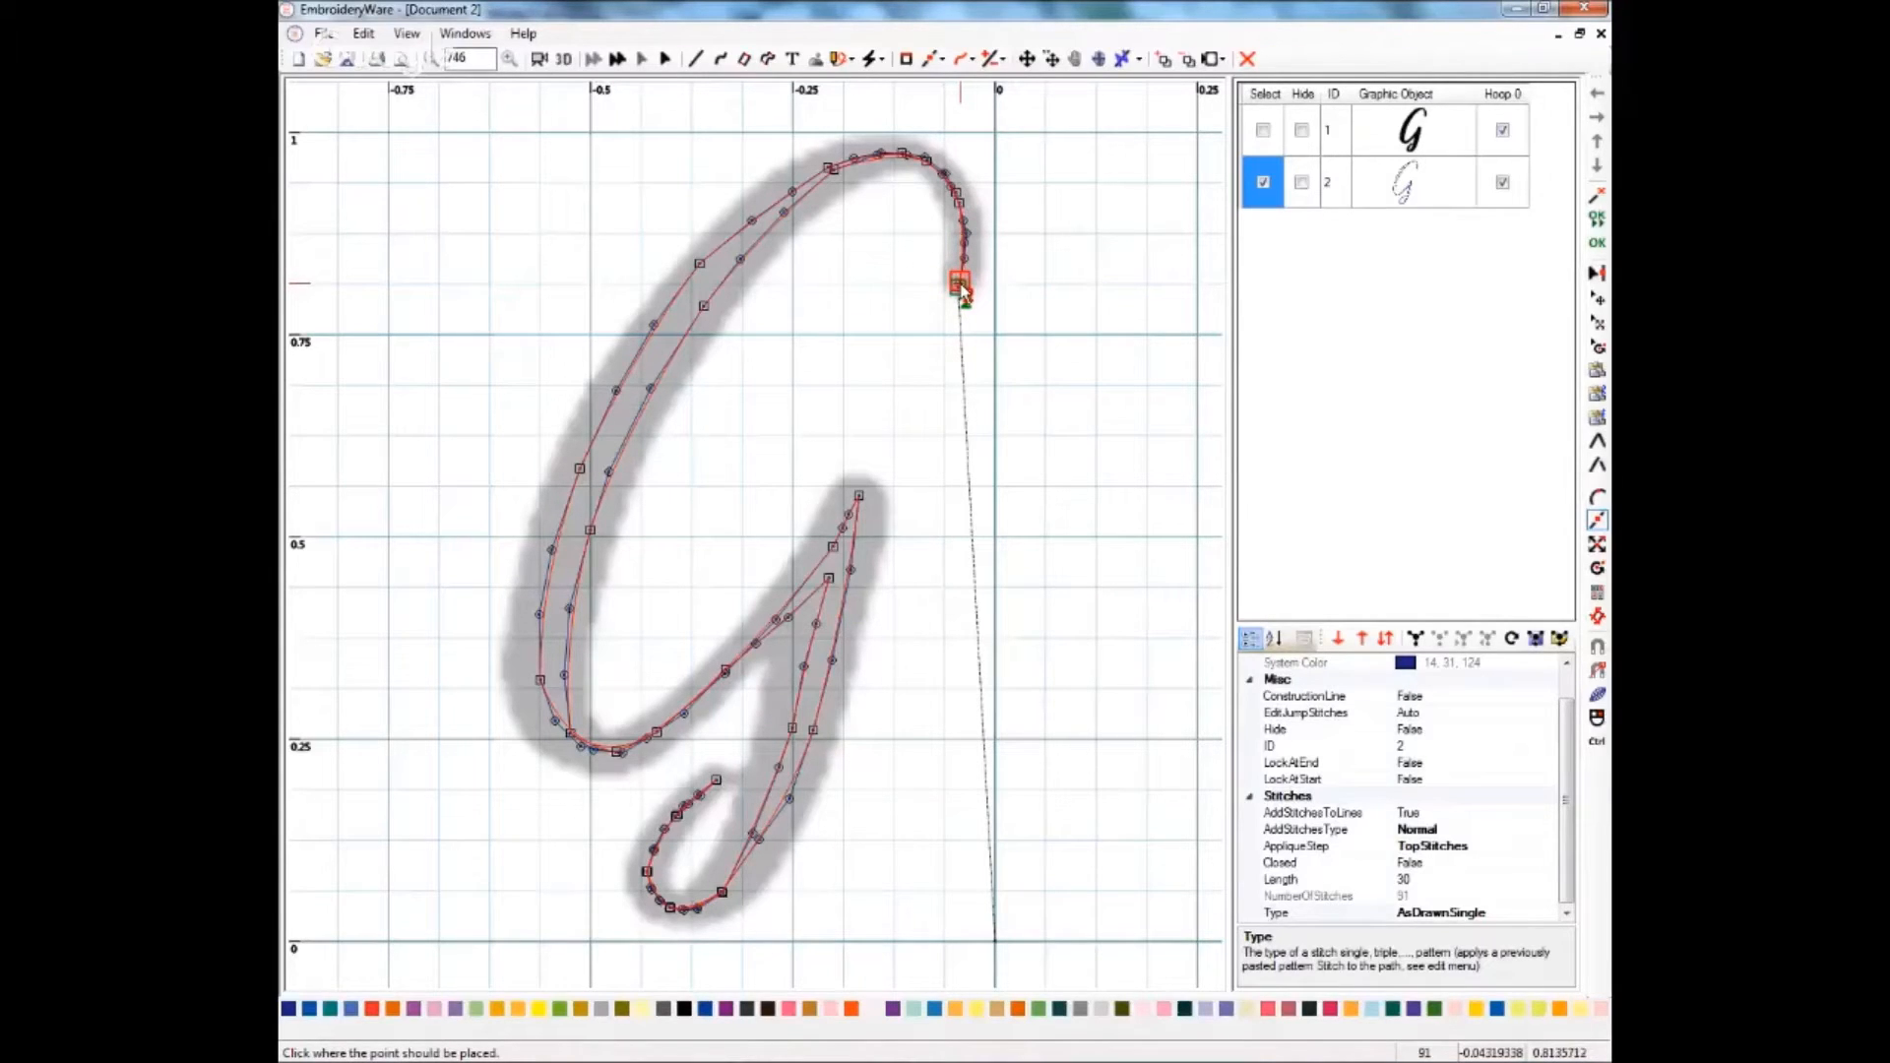
pyautogui.click(962, 287)
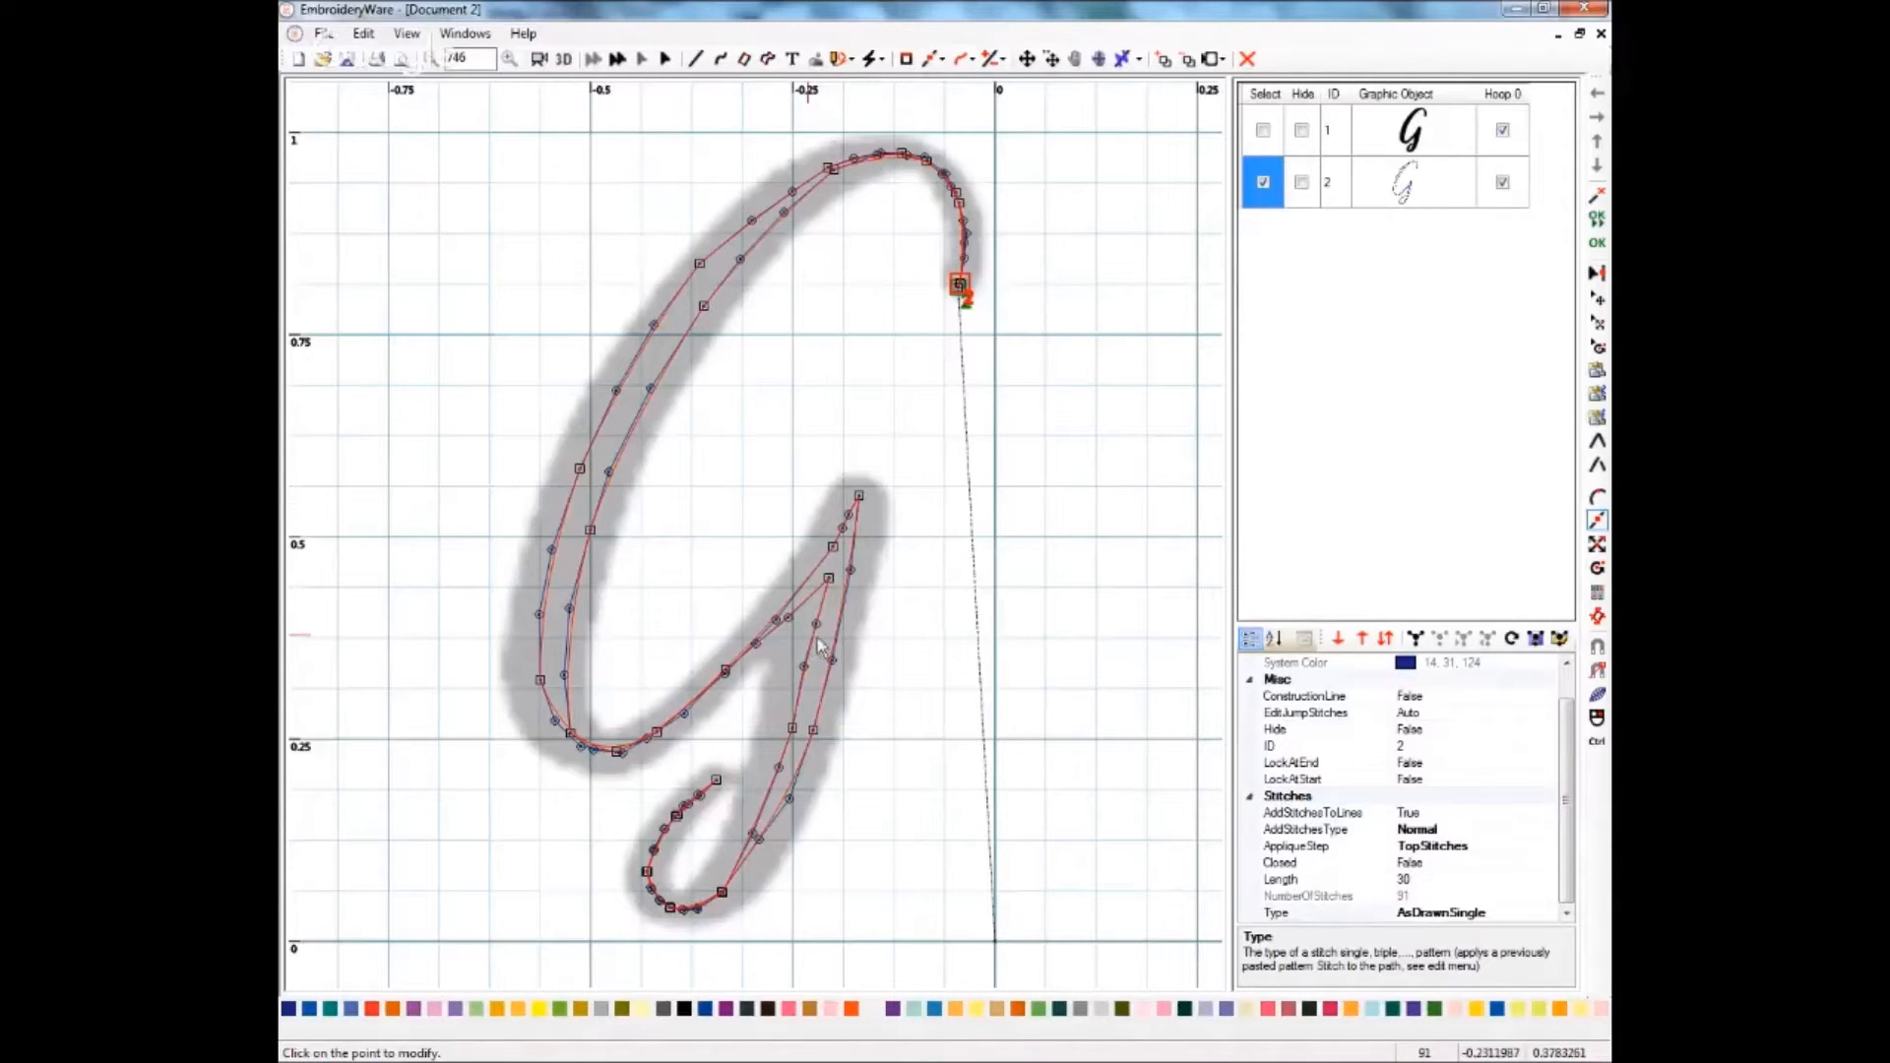
pyautogui.click(1264, 185)
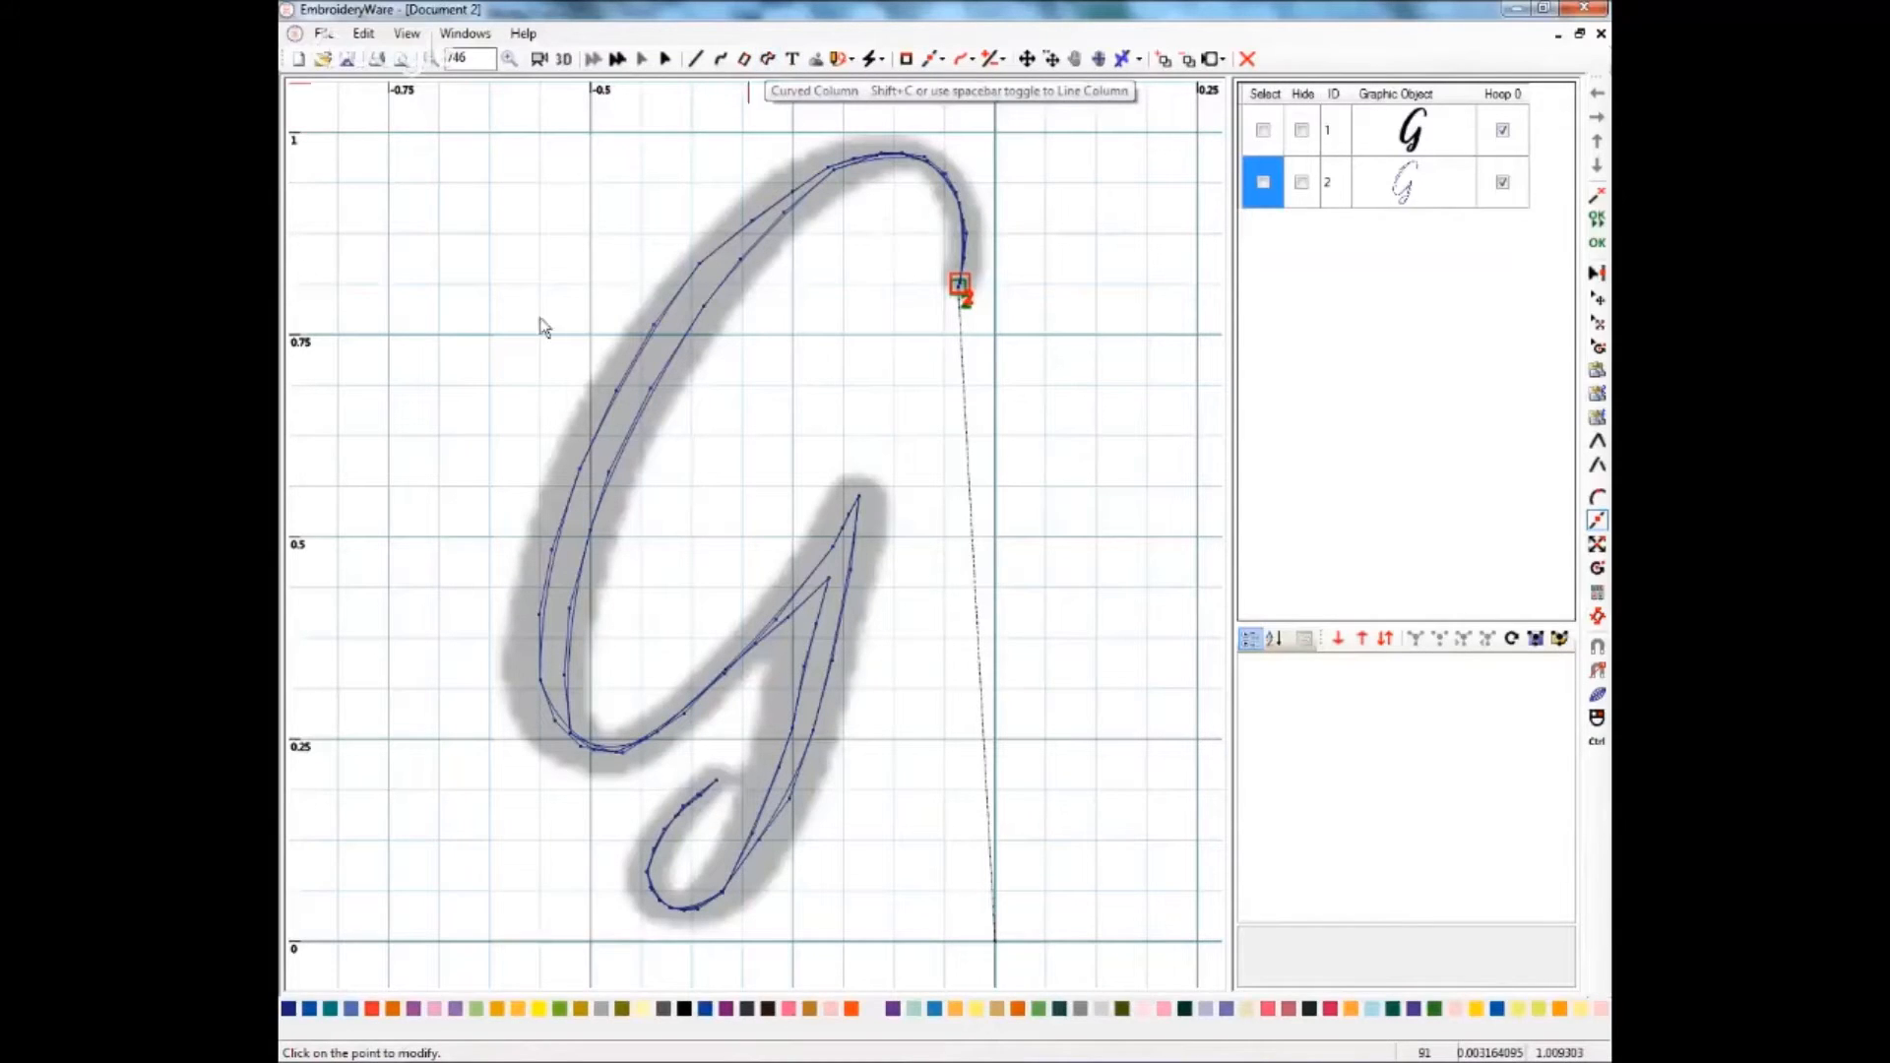
# - Begin a Curved Column at the G's upper-right stroke end, placing its first segment upward along both edges of the stroke
pyautogui.click(767, 59)
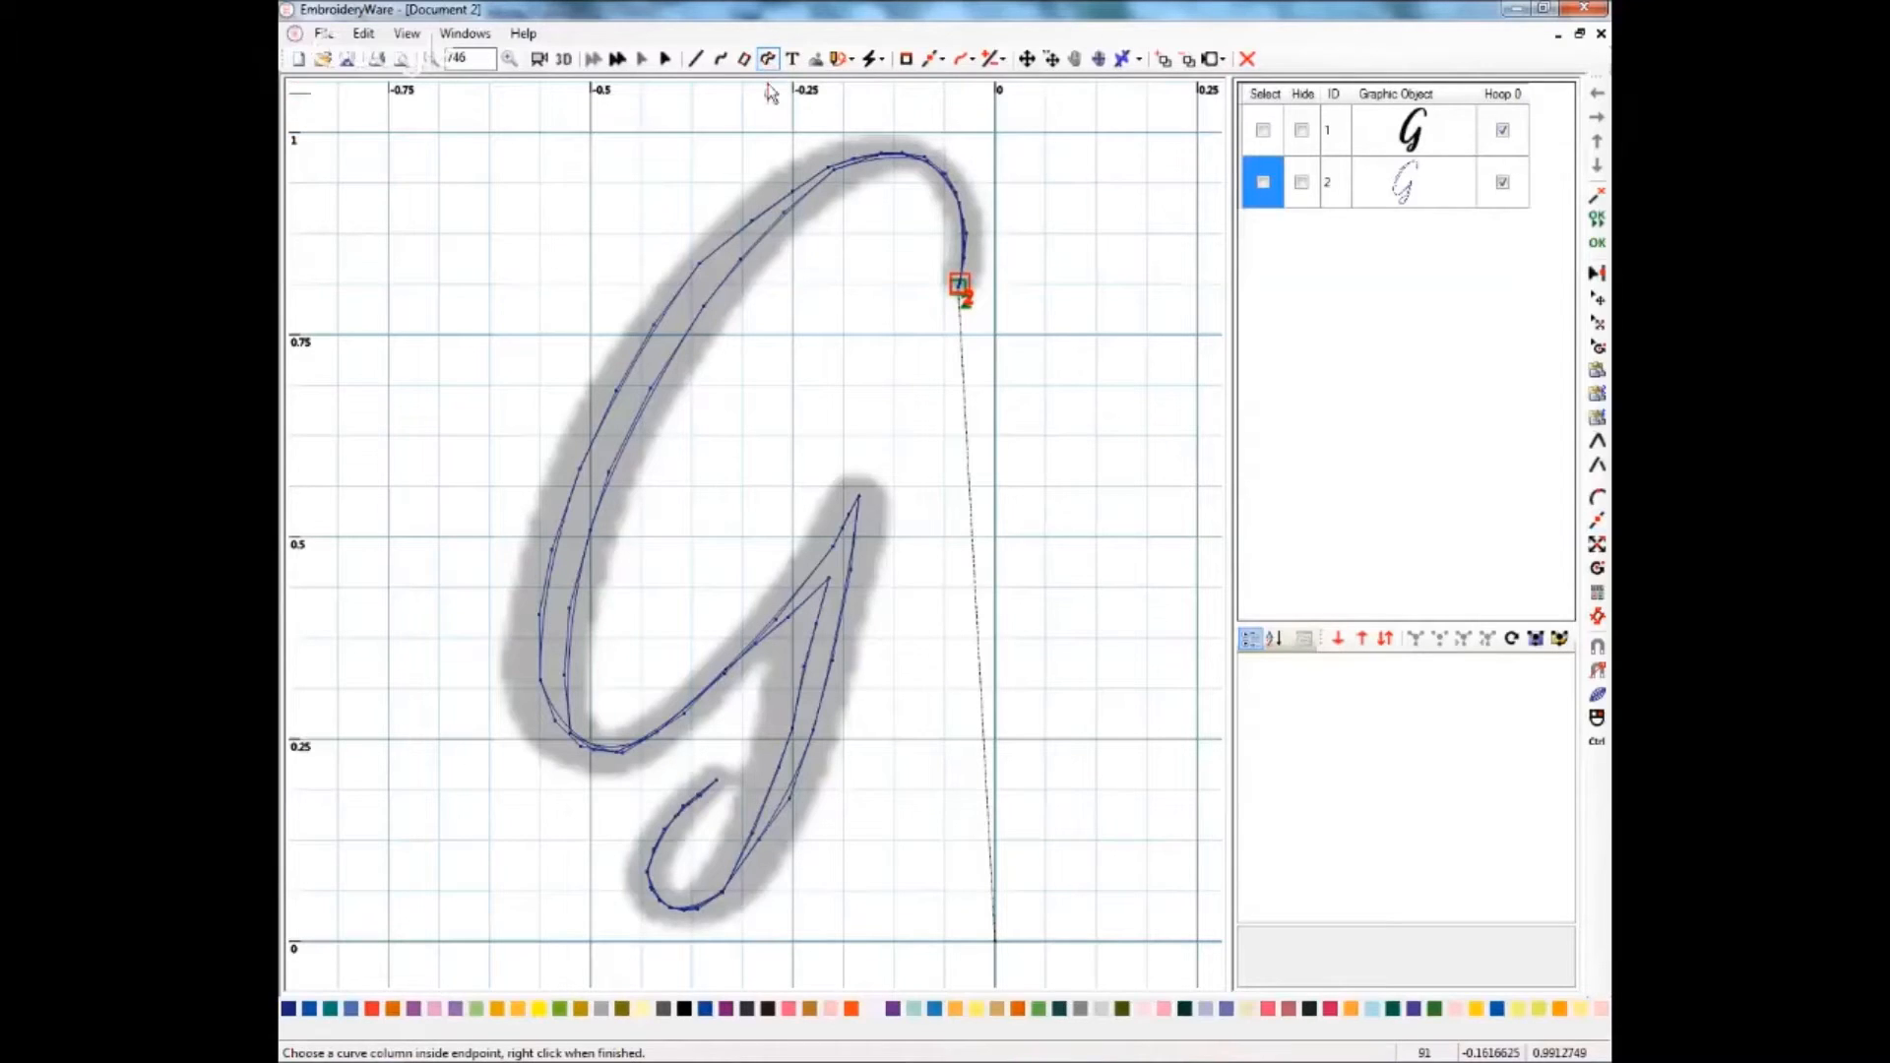
pyautogui.click(949, 297)
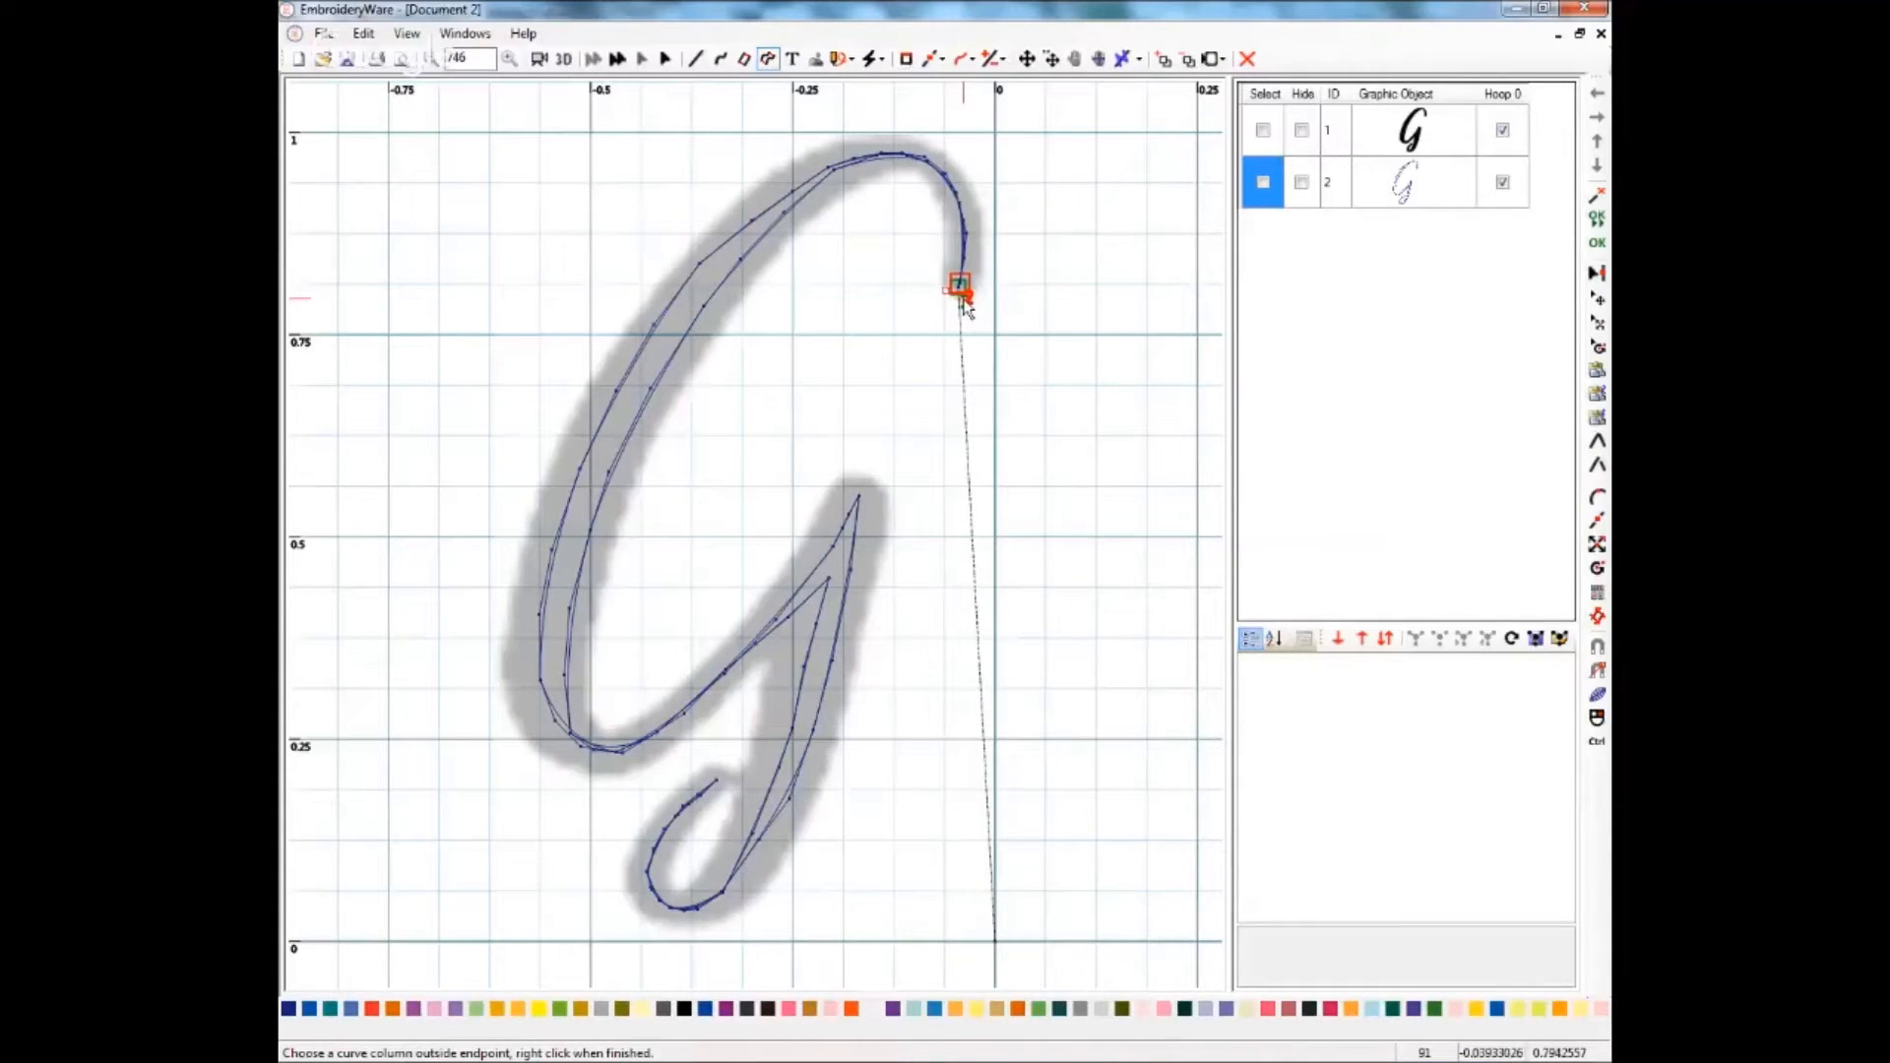
pyautogui.click(965, 301)
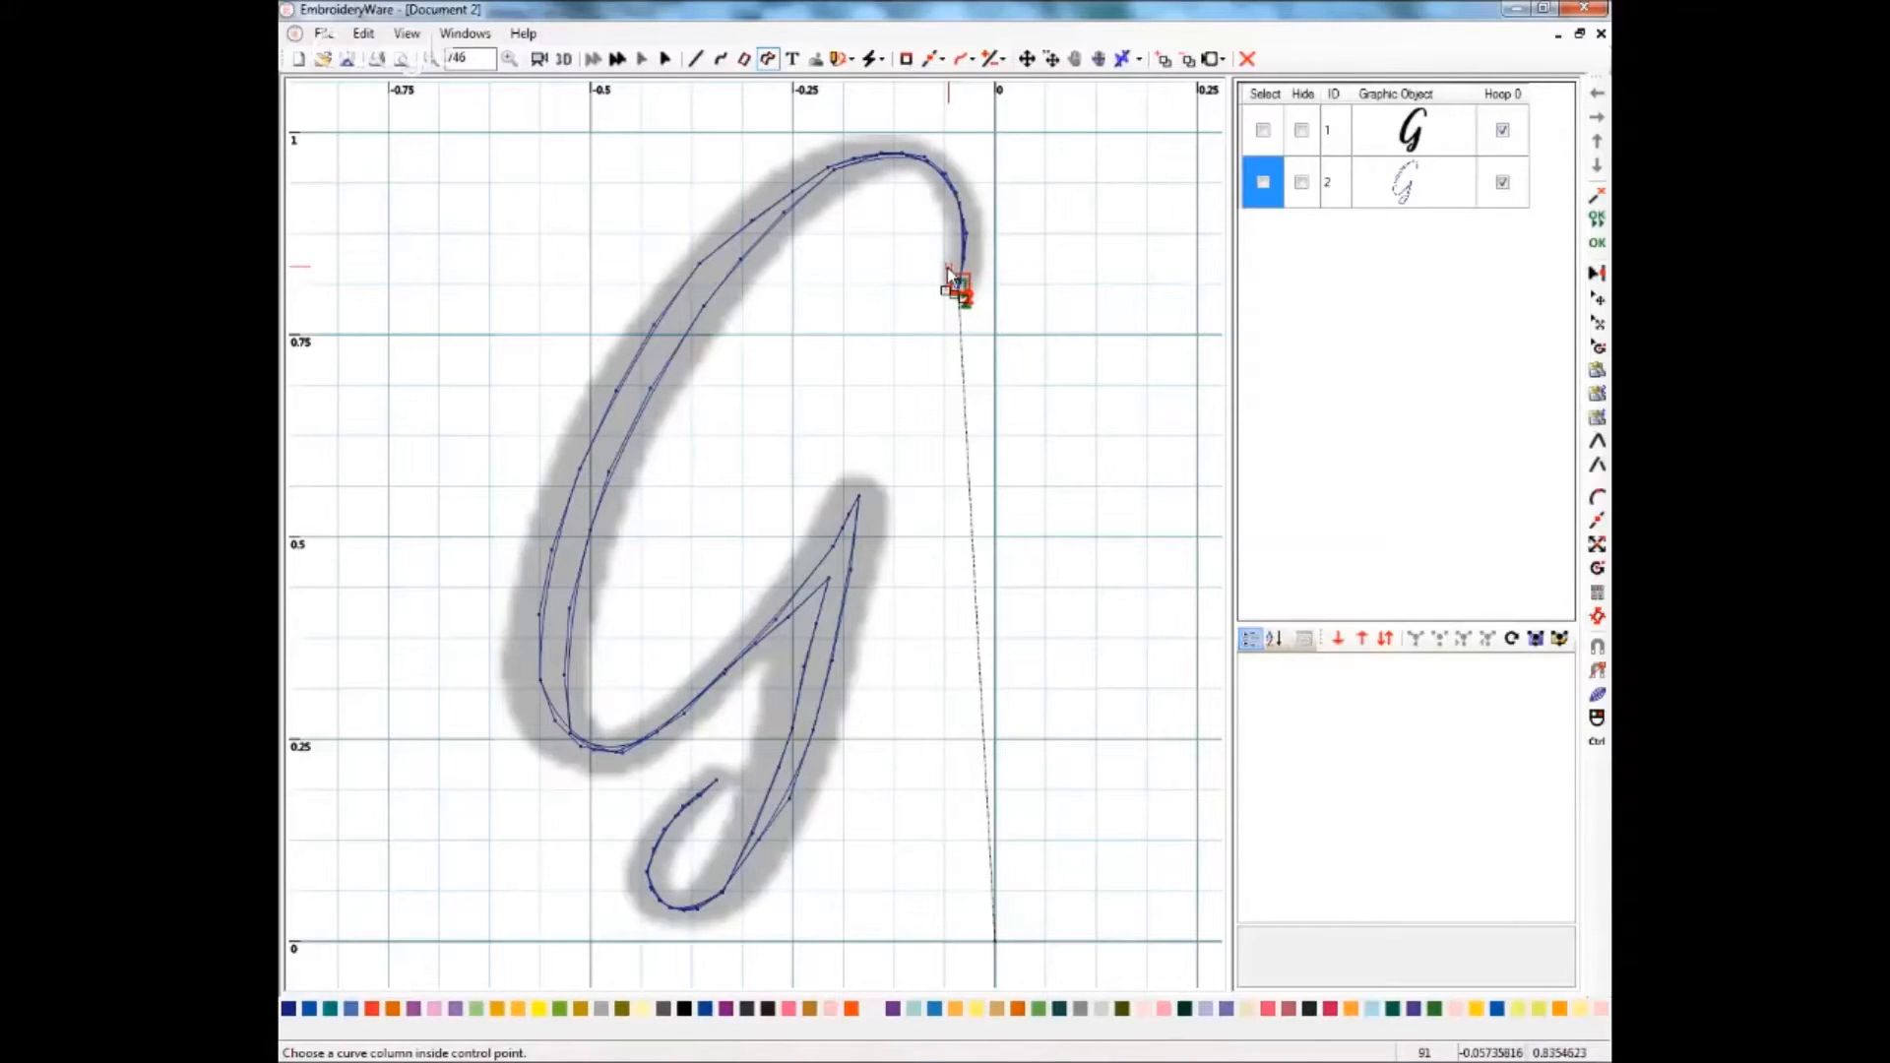
pyautogui.click(948, 284)
pyautogui.click(979, 292)
pyautogui.click(950, 251)
pyautogui.click(982, 253)
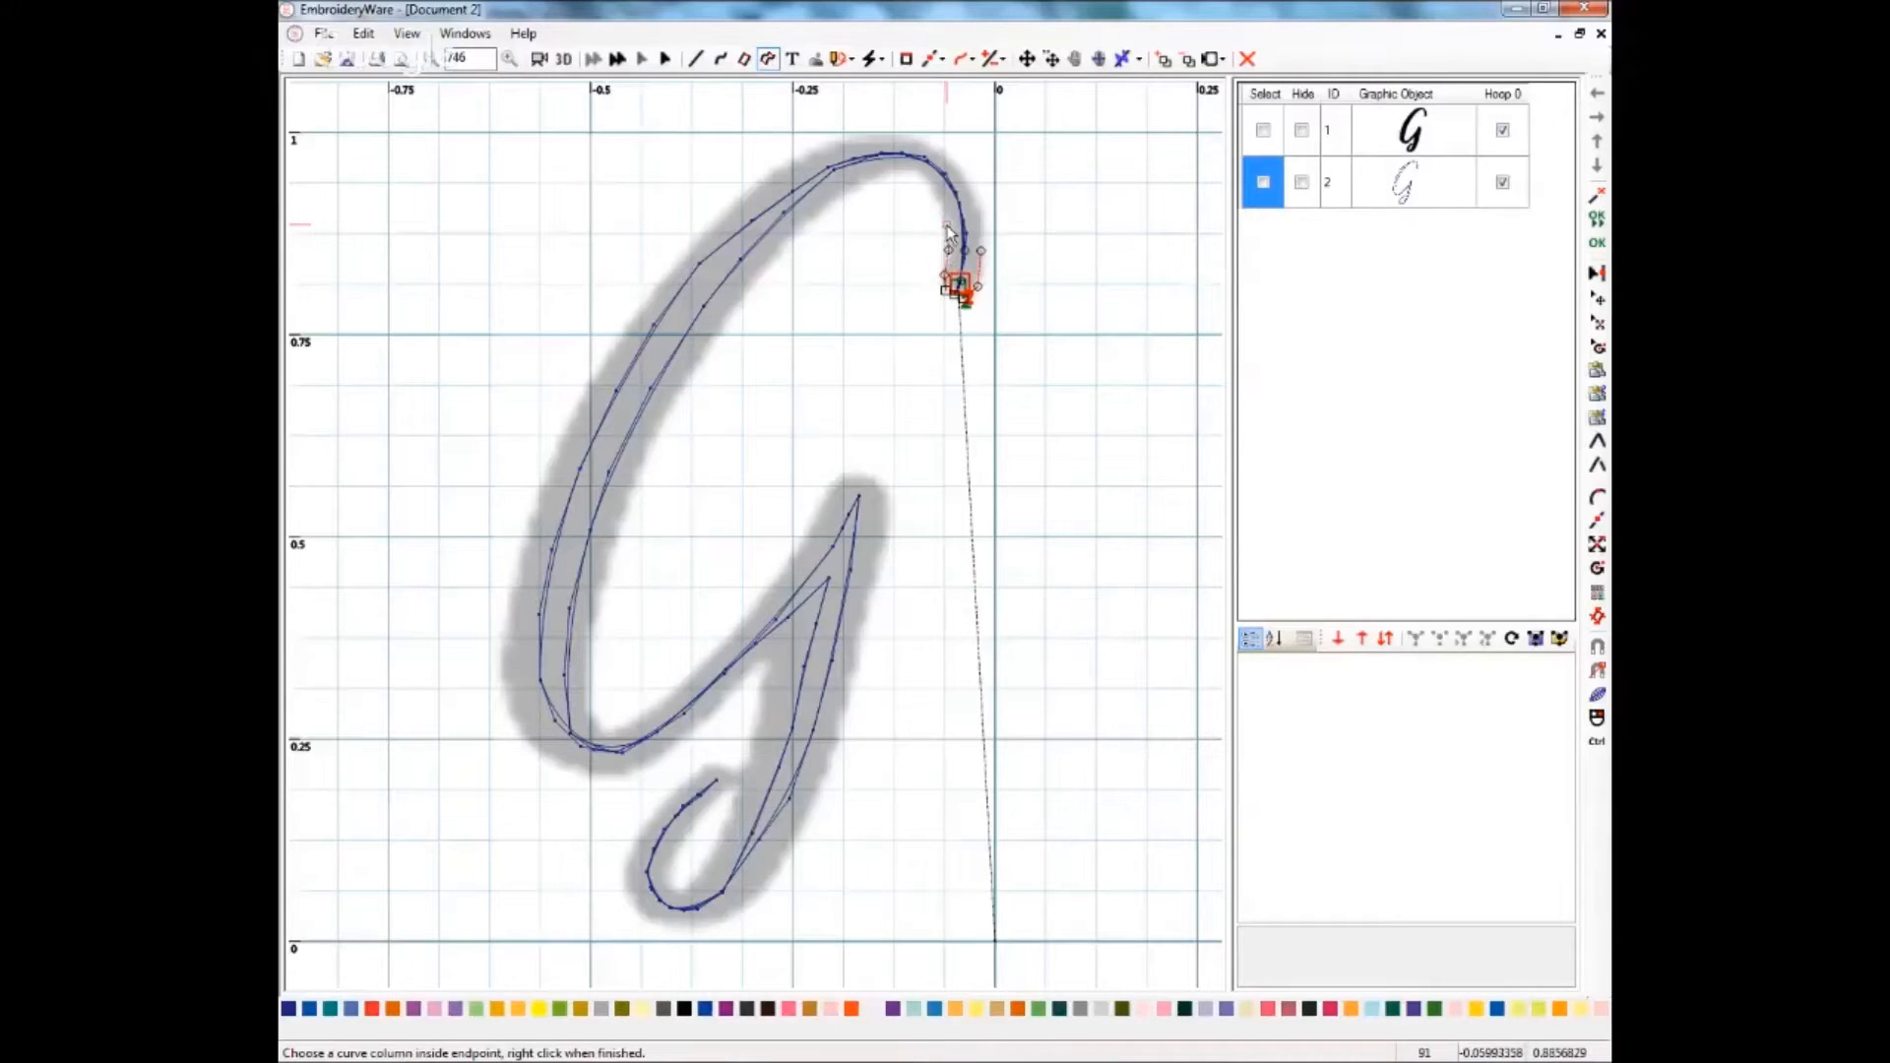
pyautogui.click(948, 229)
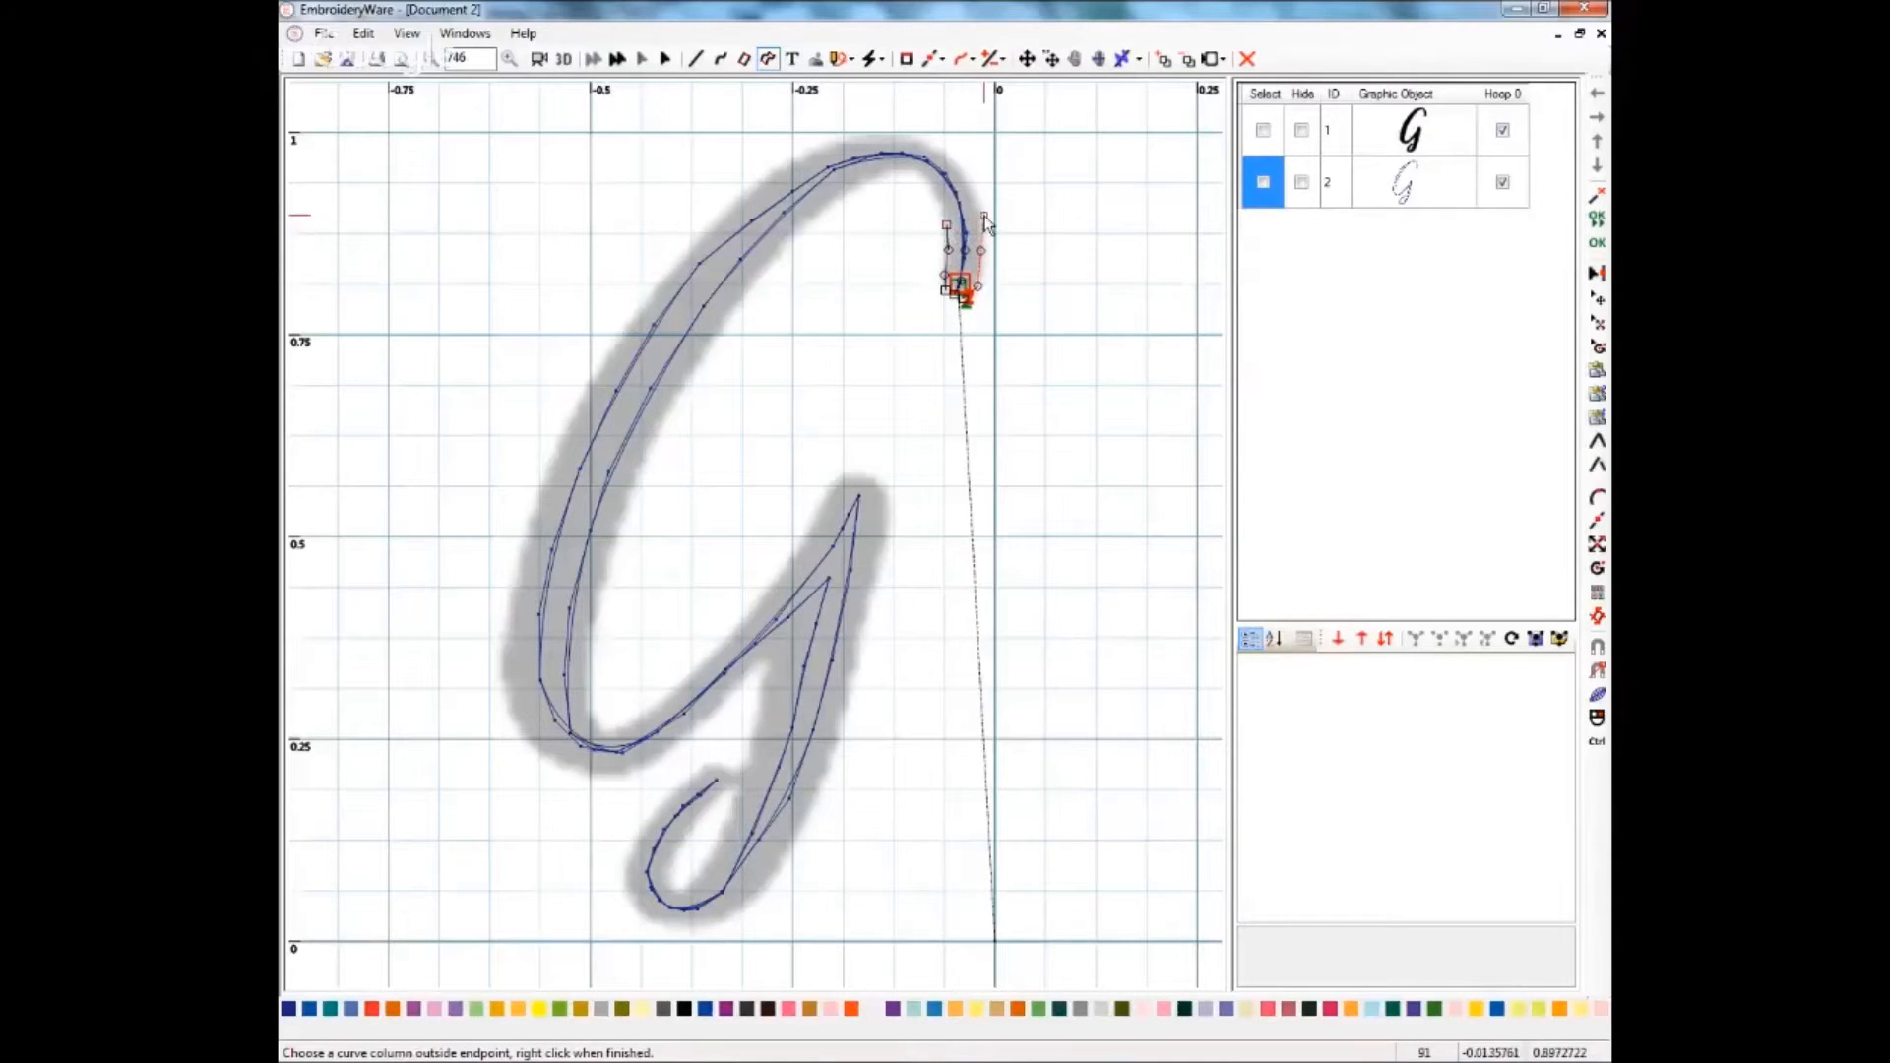
pyautogui.click(982, 219)
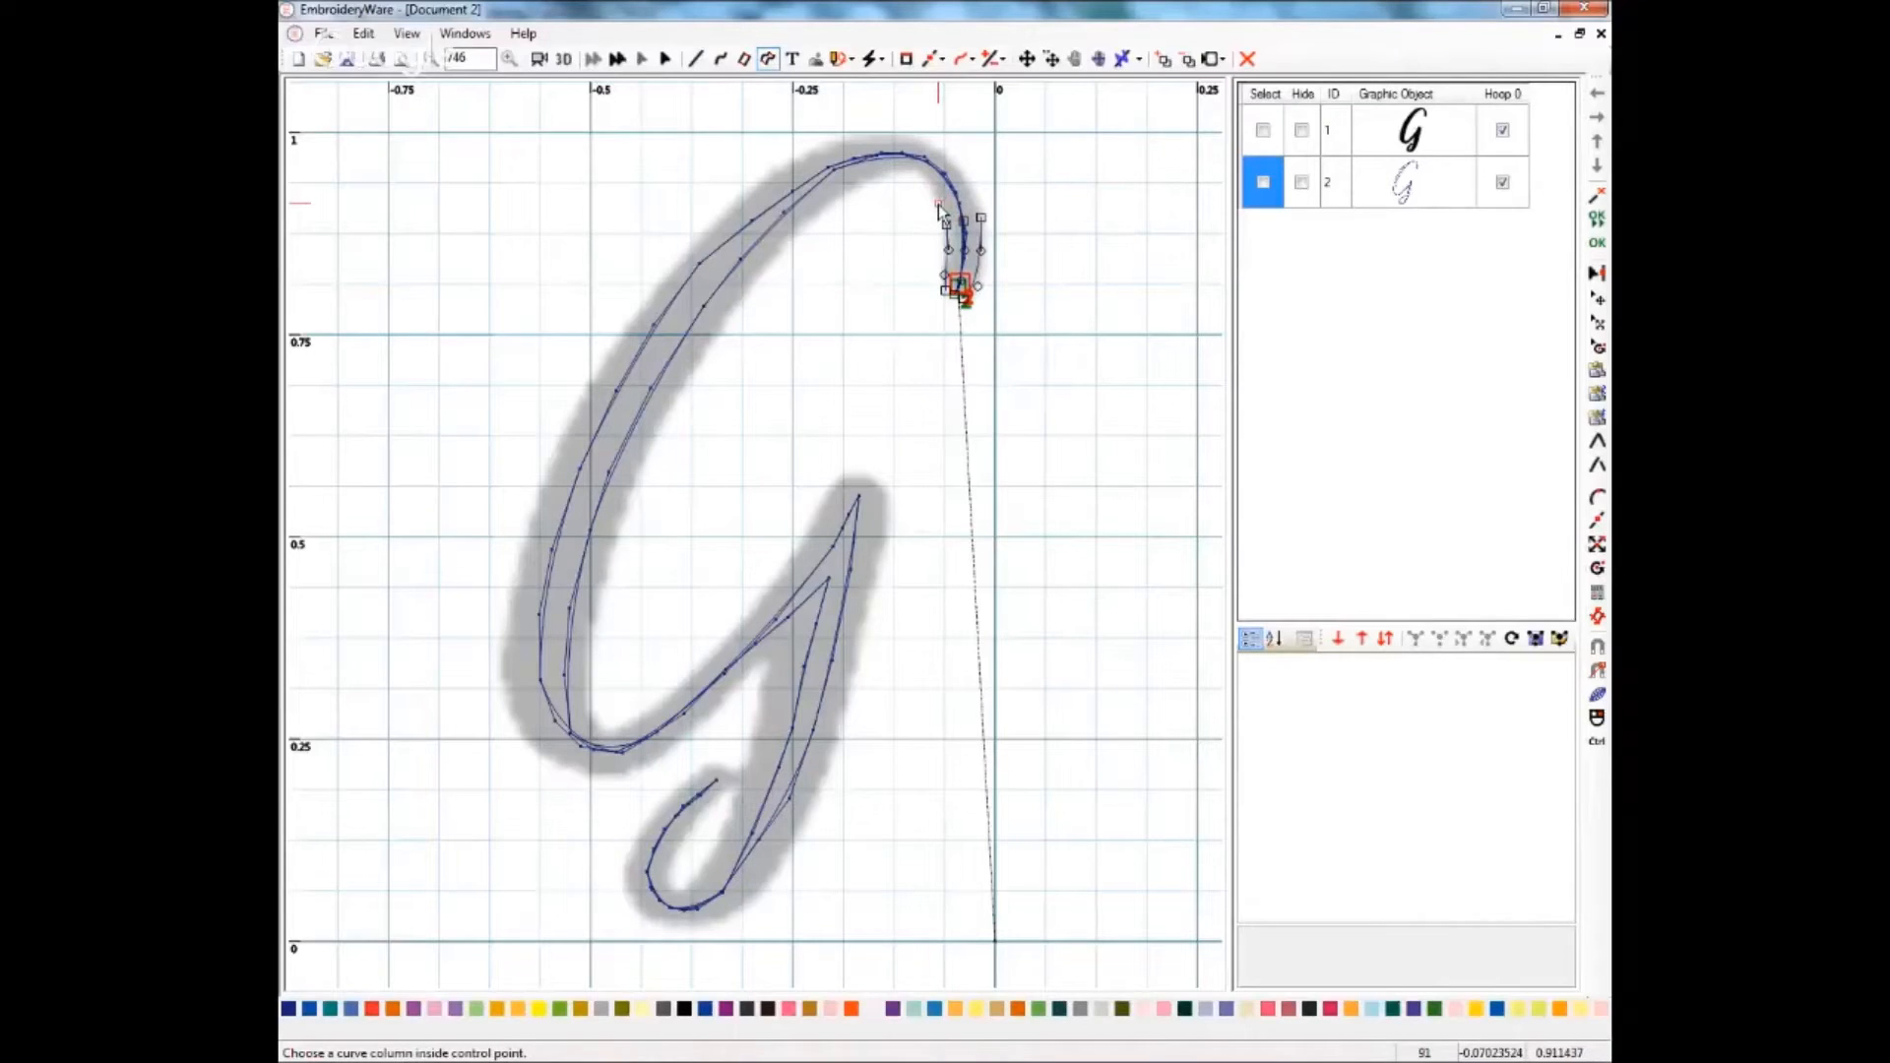
# - Extend the column around the upper-right bend with paired inside and outside points along the stroke edges
pyautogui.click(939, 205)
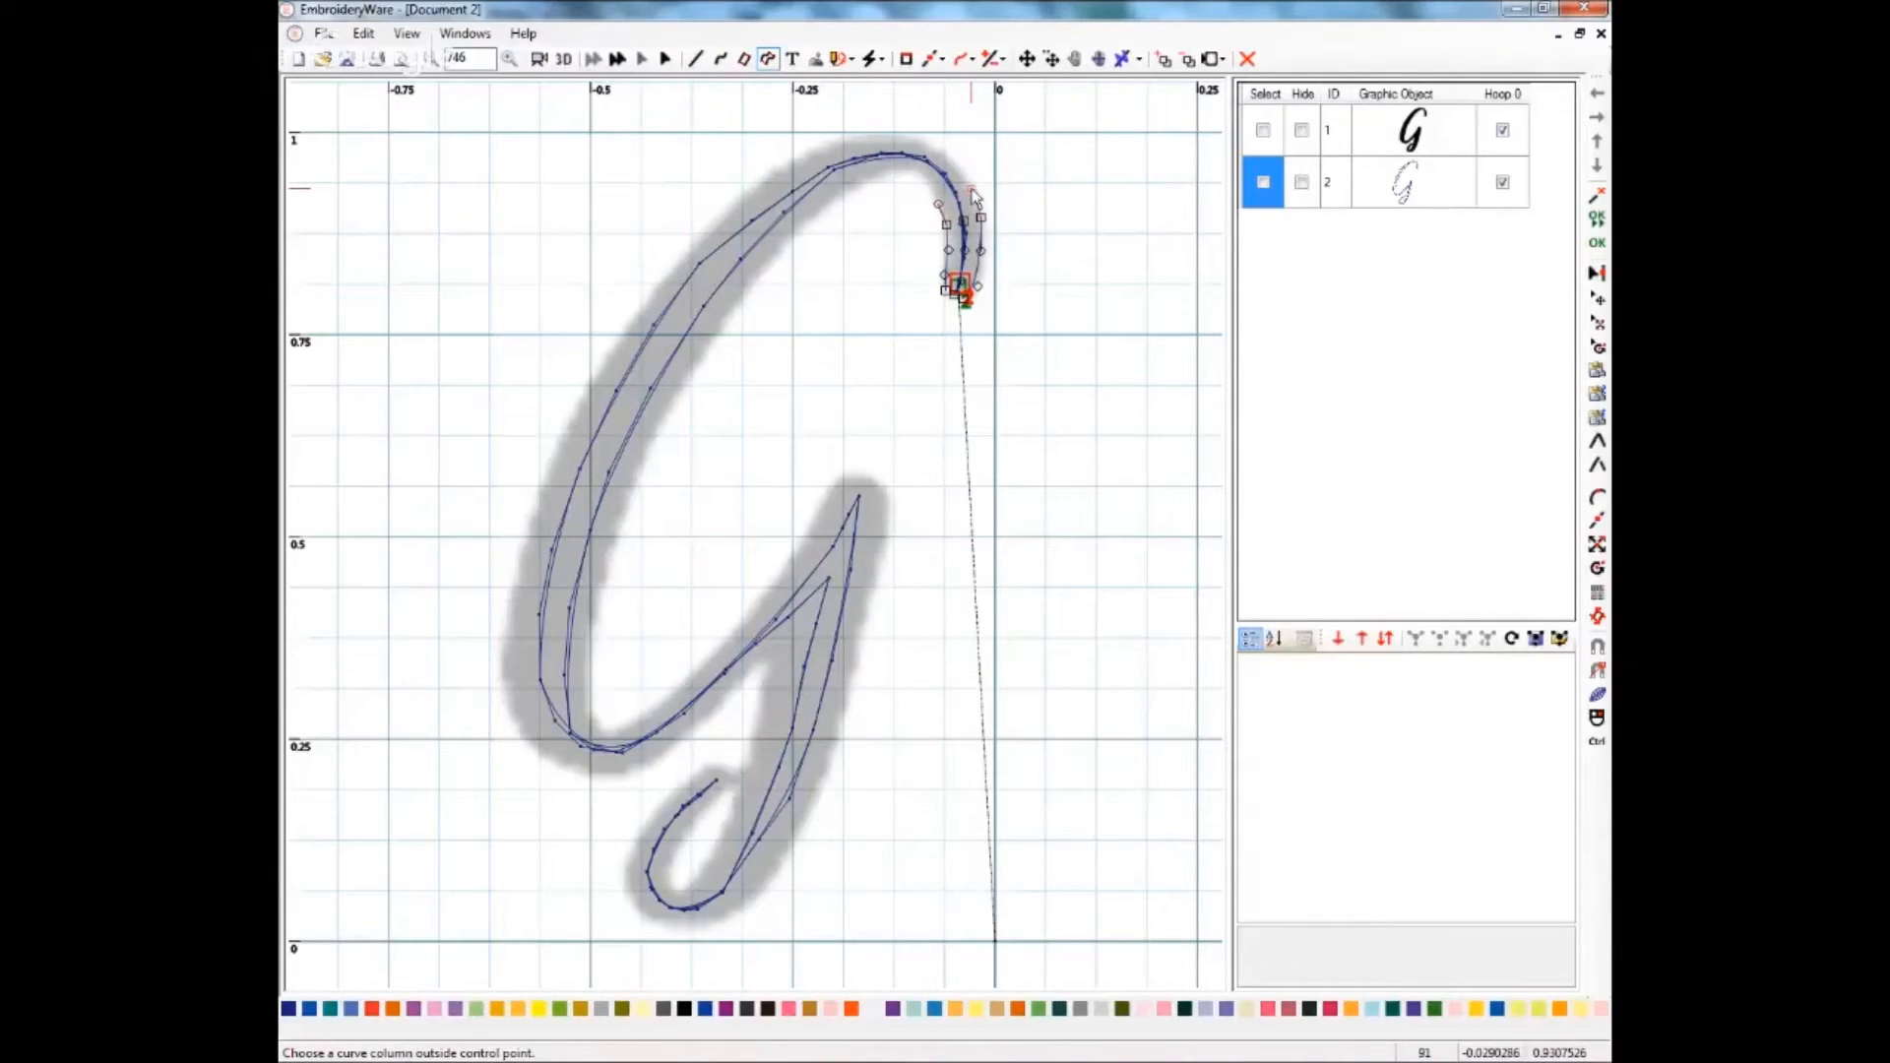
pyautogui.click(973, 191)
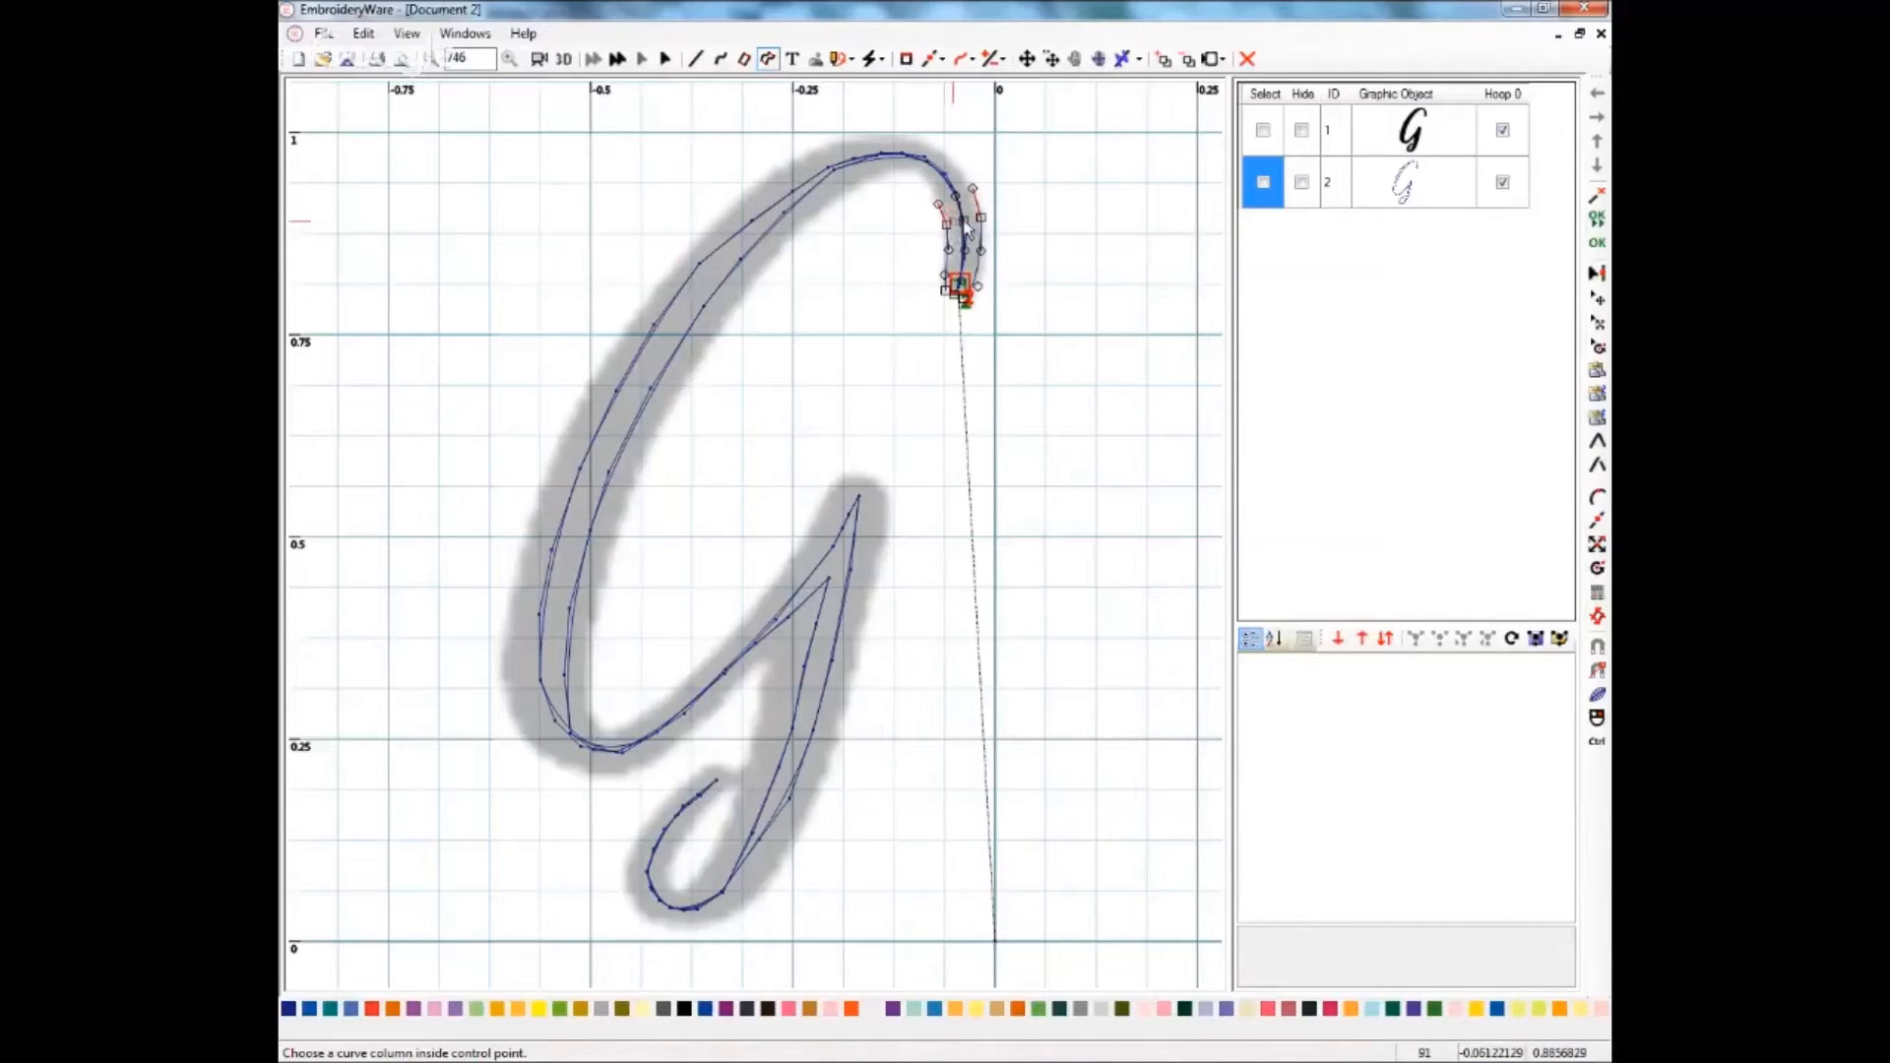
pyautogui.click(983, 219)
pyautogui.click(931, 187)
pyautogui.click(953, 160)
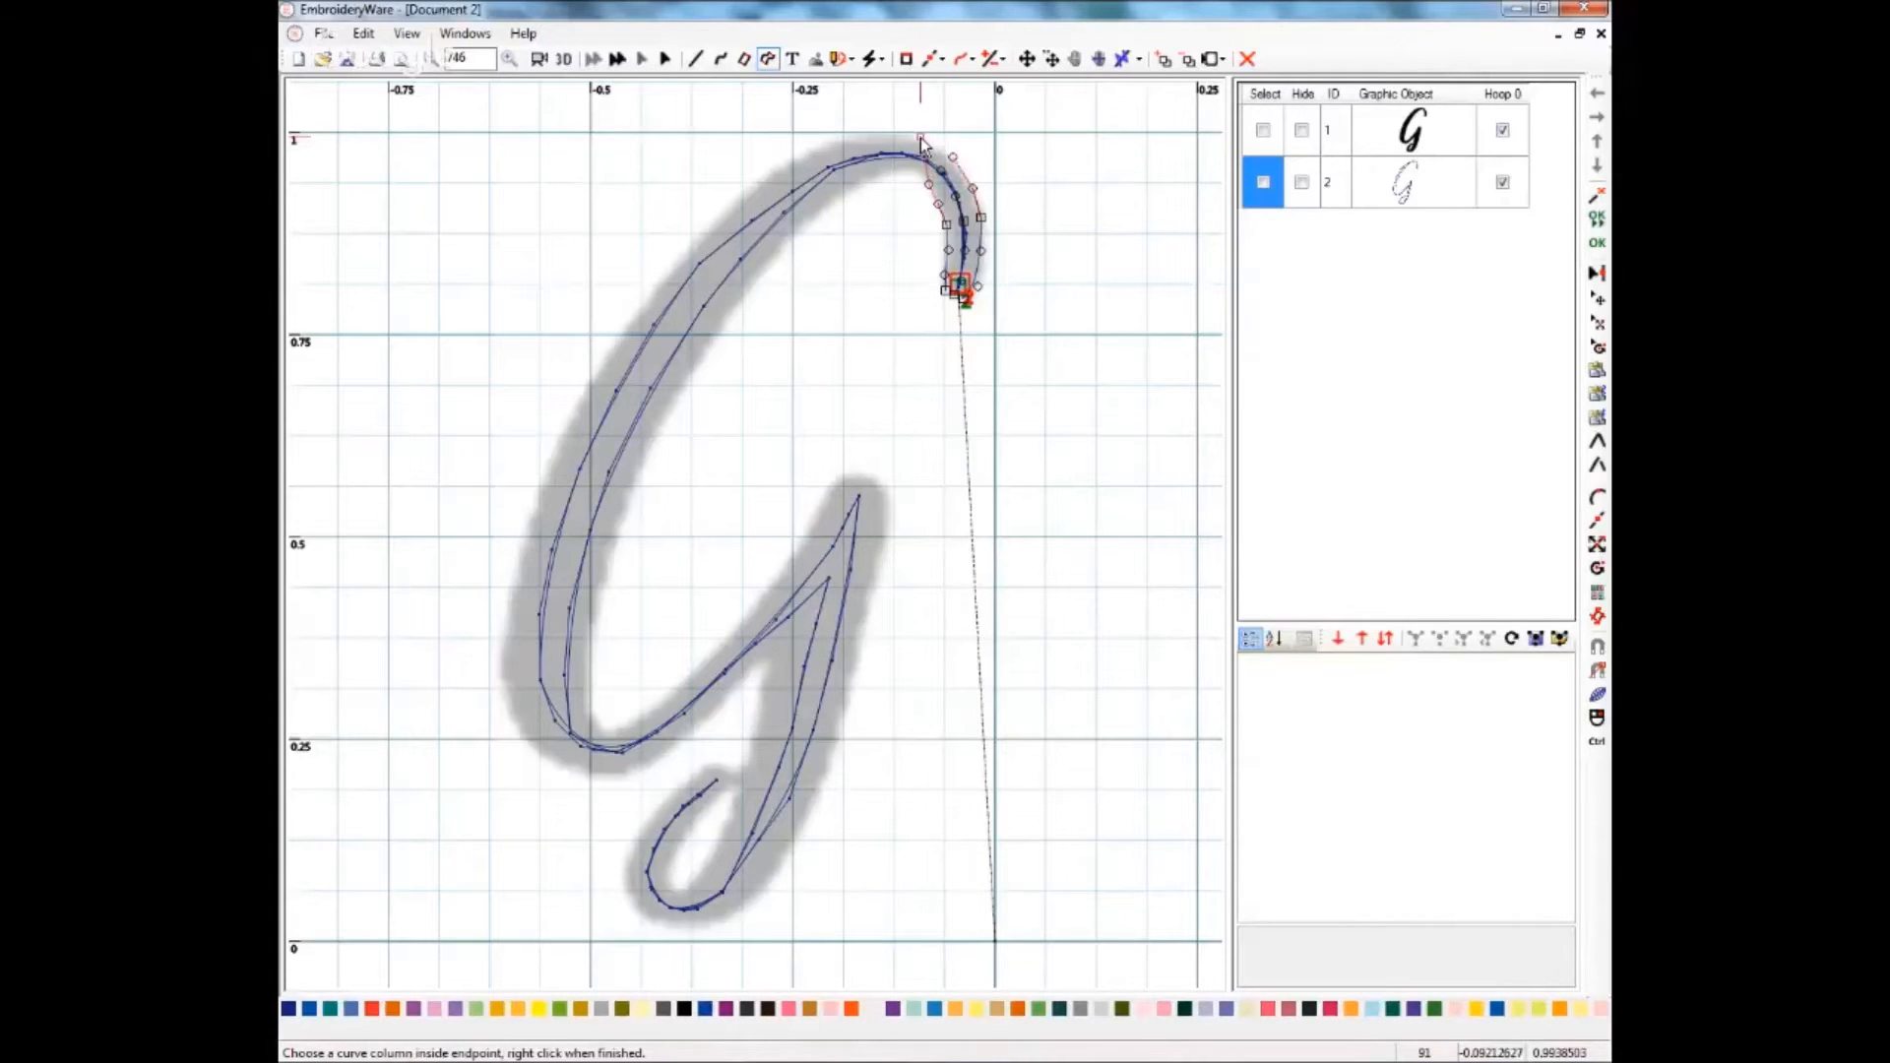
pyautogui.click(921, 177)
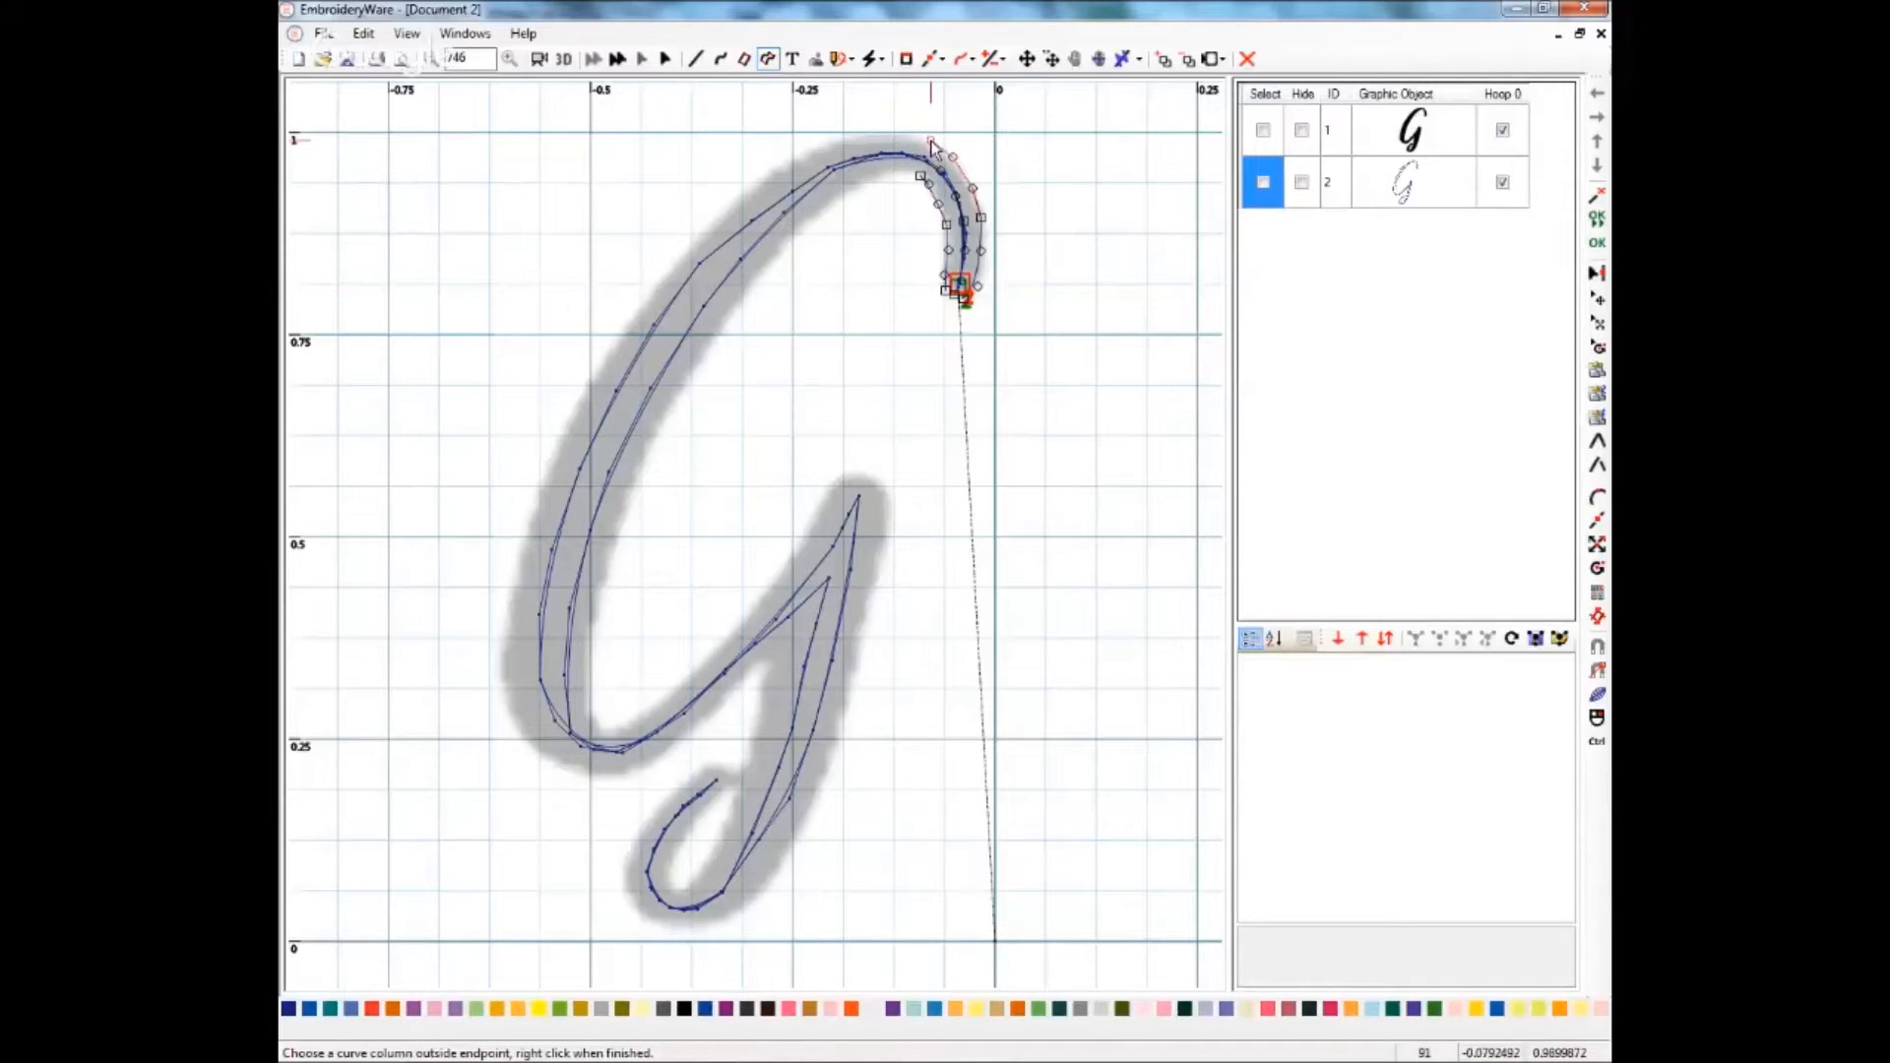
pyautogui.click(929, 142)
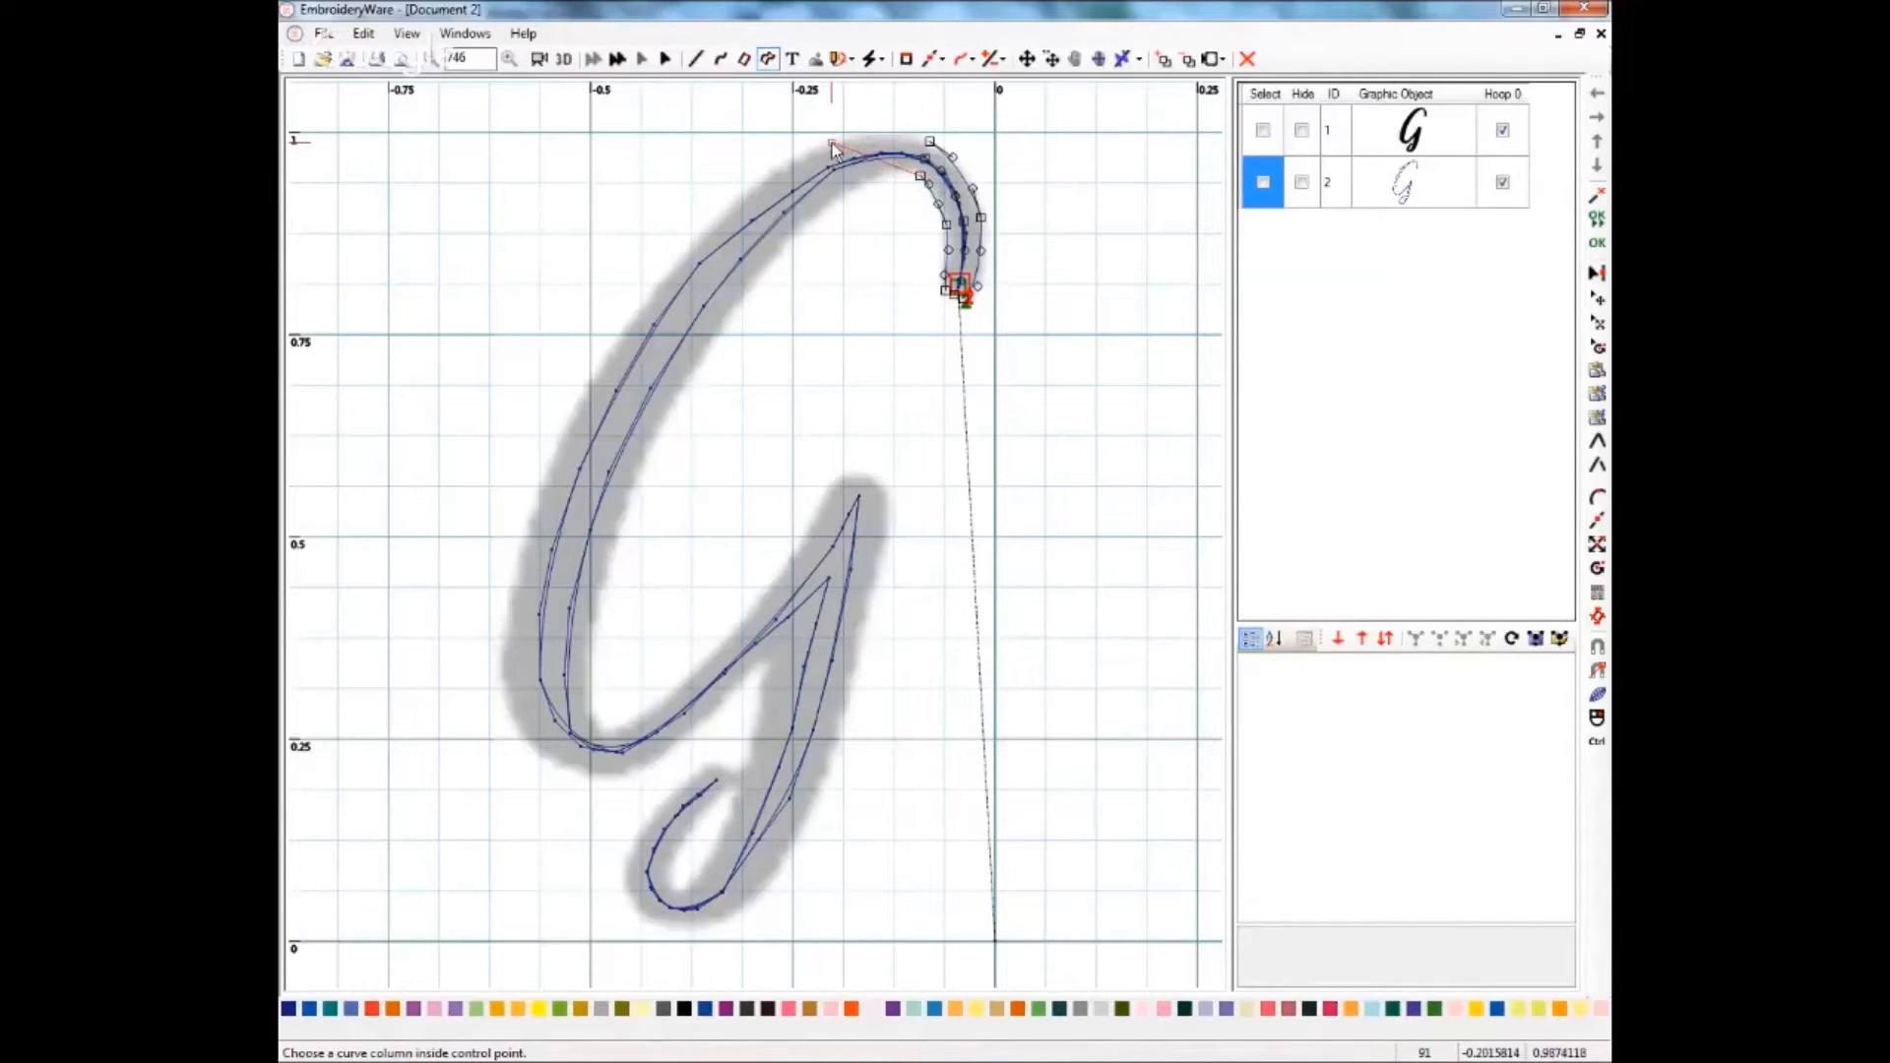
# - Continue the column over the crest of the top arch, with control and end point pairs on both stroke edges
pyautogui.click(913, 179)
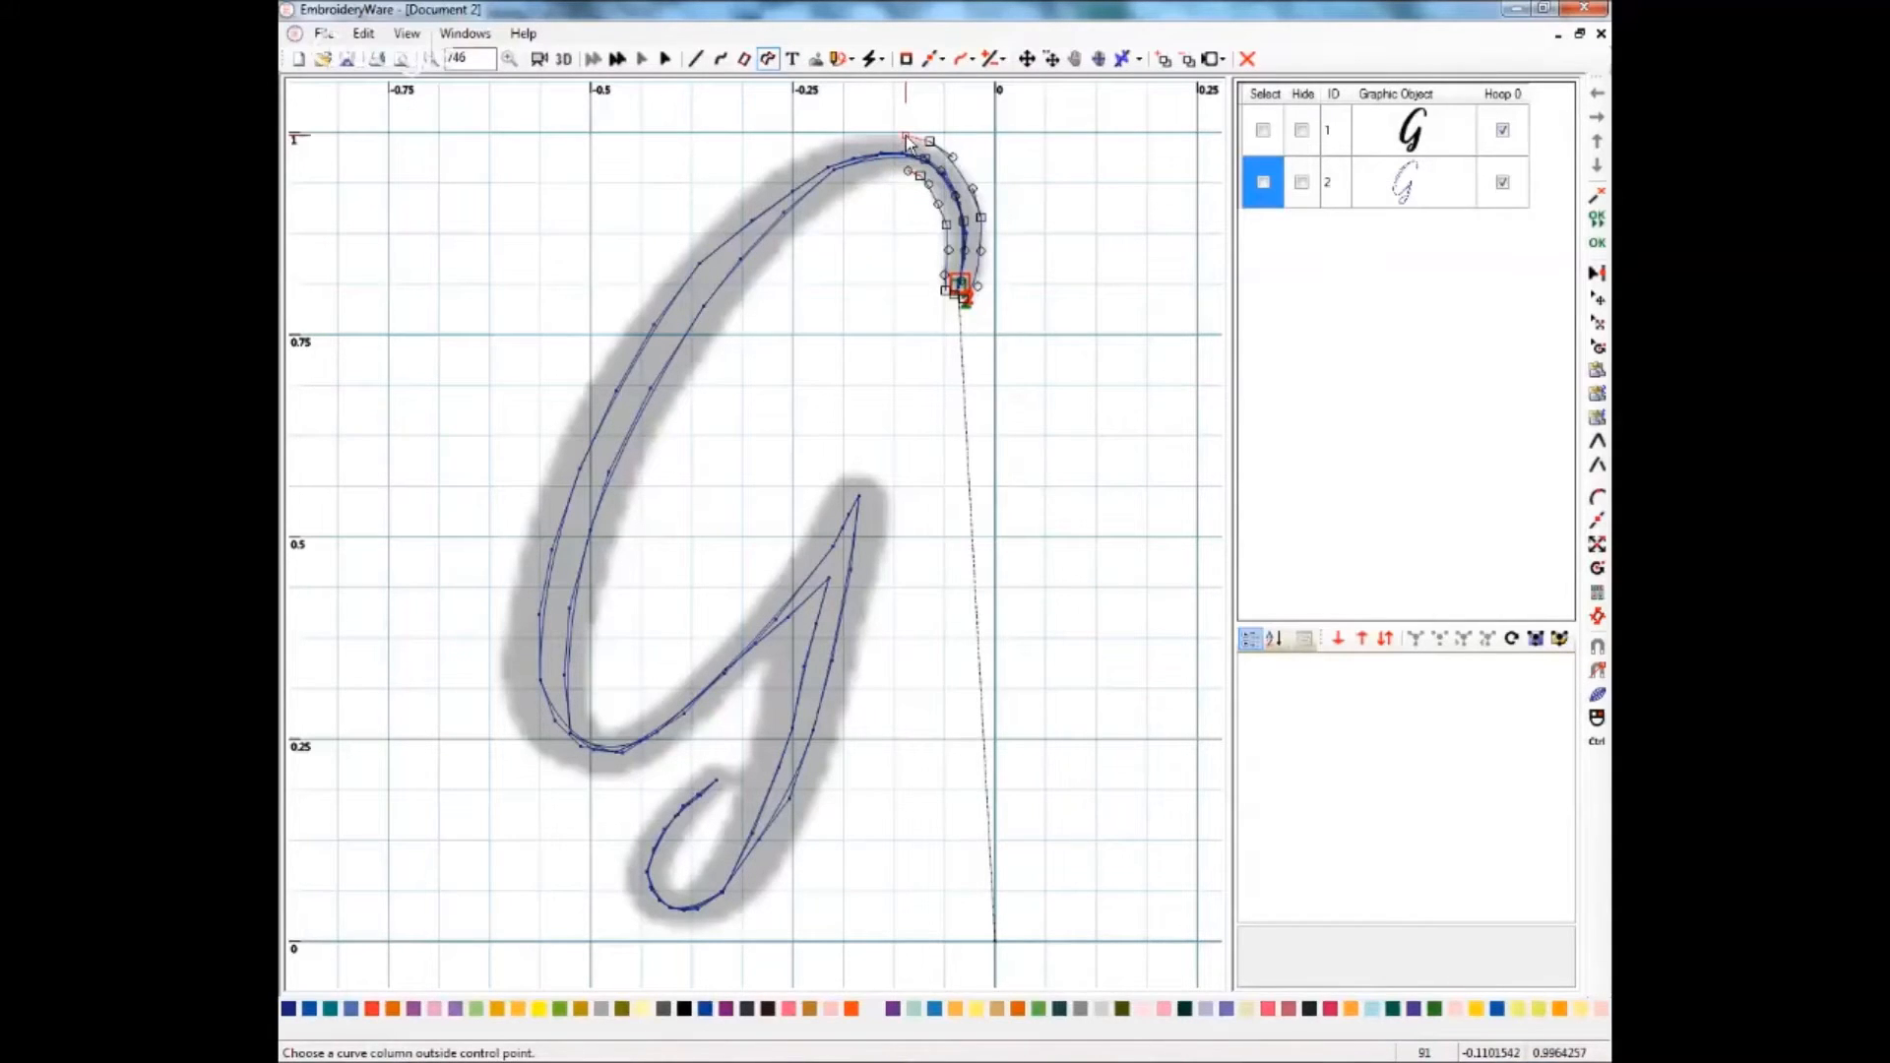
pyautogui.click(908, 136)
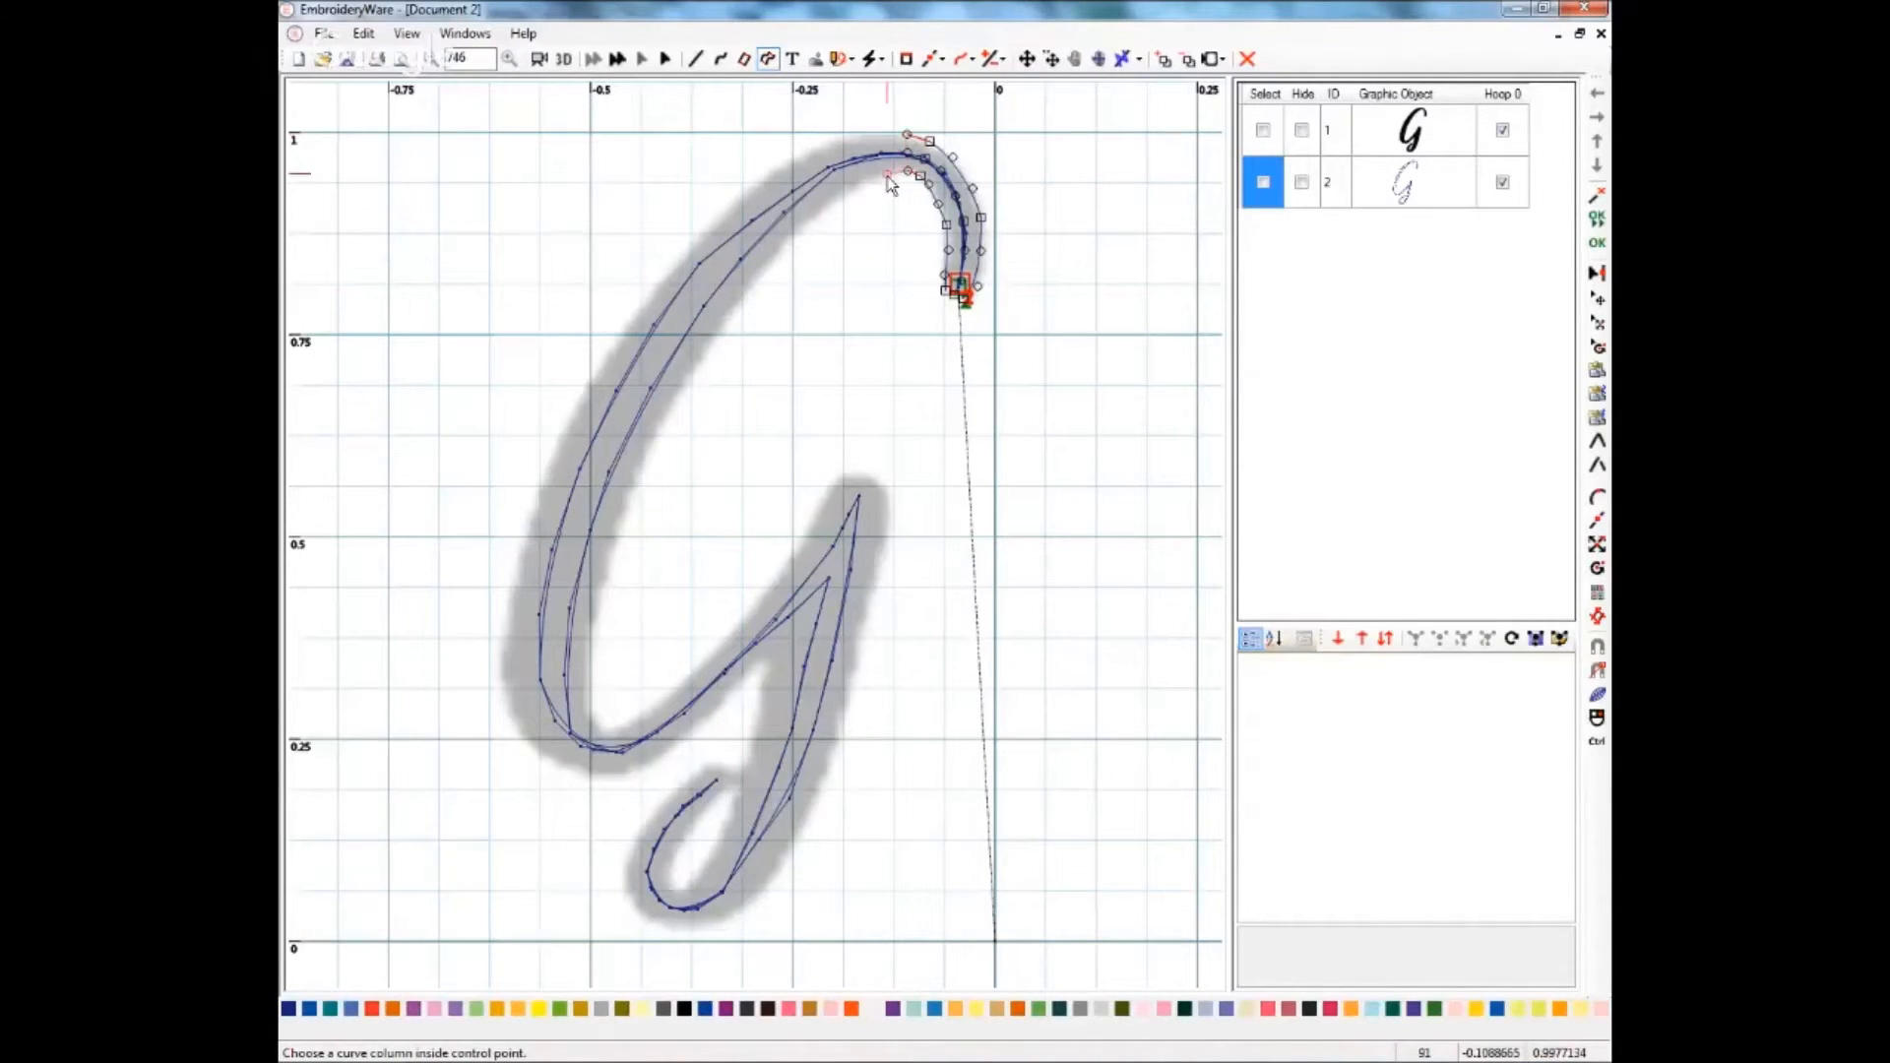
pyautogui.click(887, 175)
pyautogui.click(876, 134)
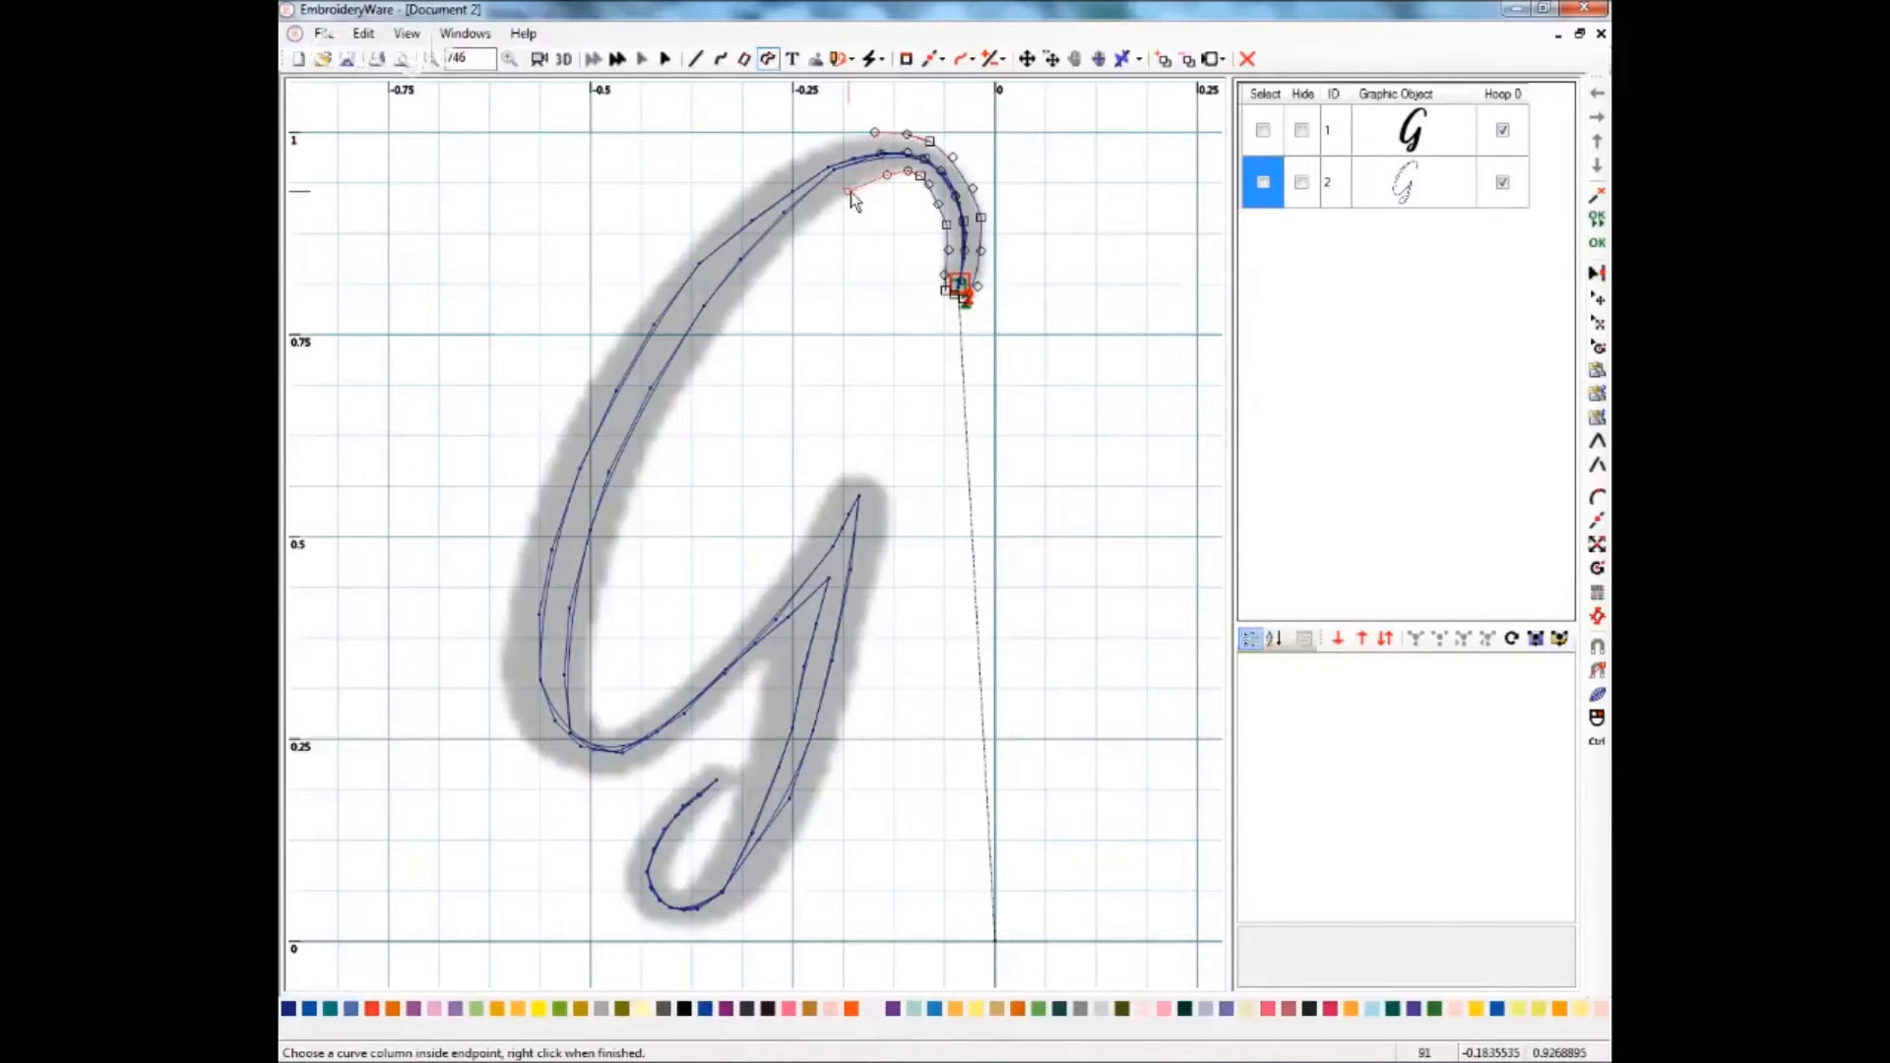
pyautogui.click(856, 187)
pyautogui.click(835, 141)
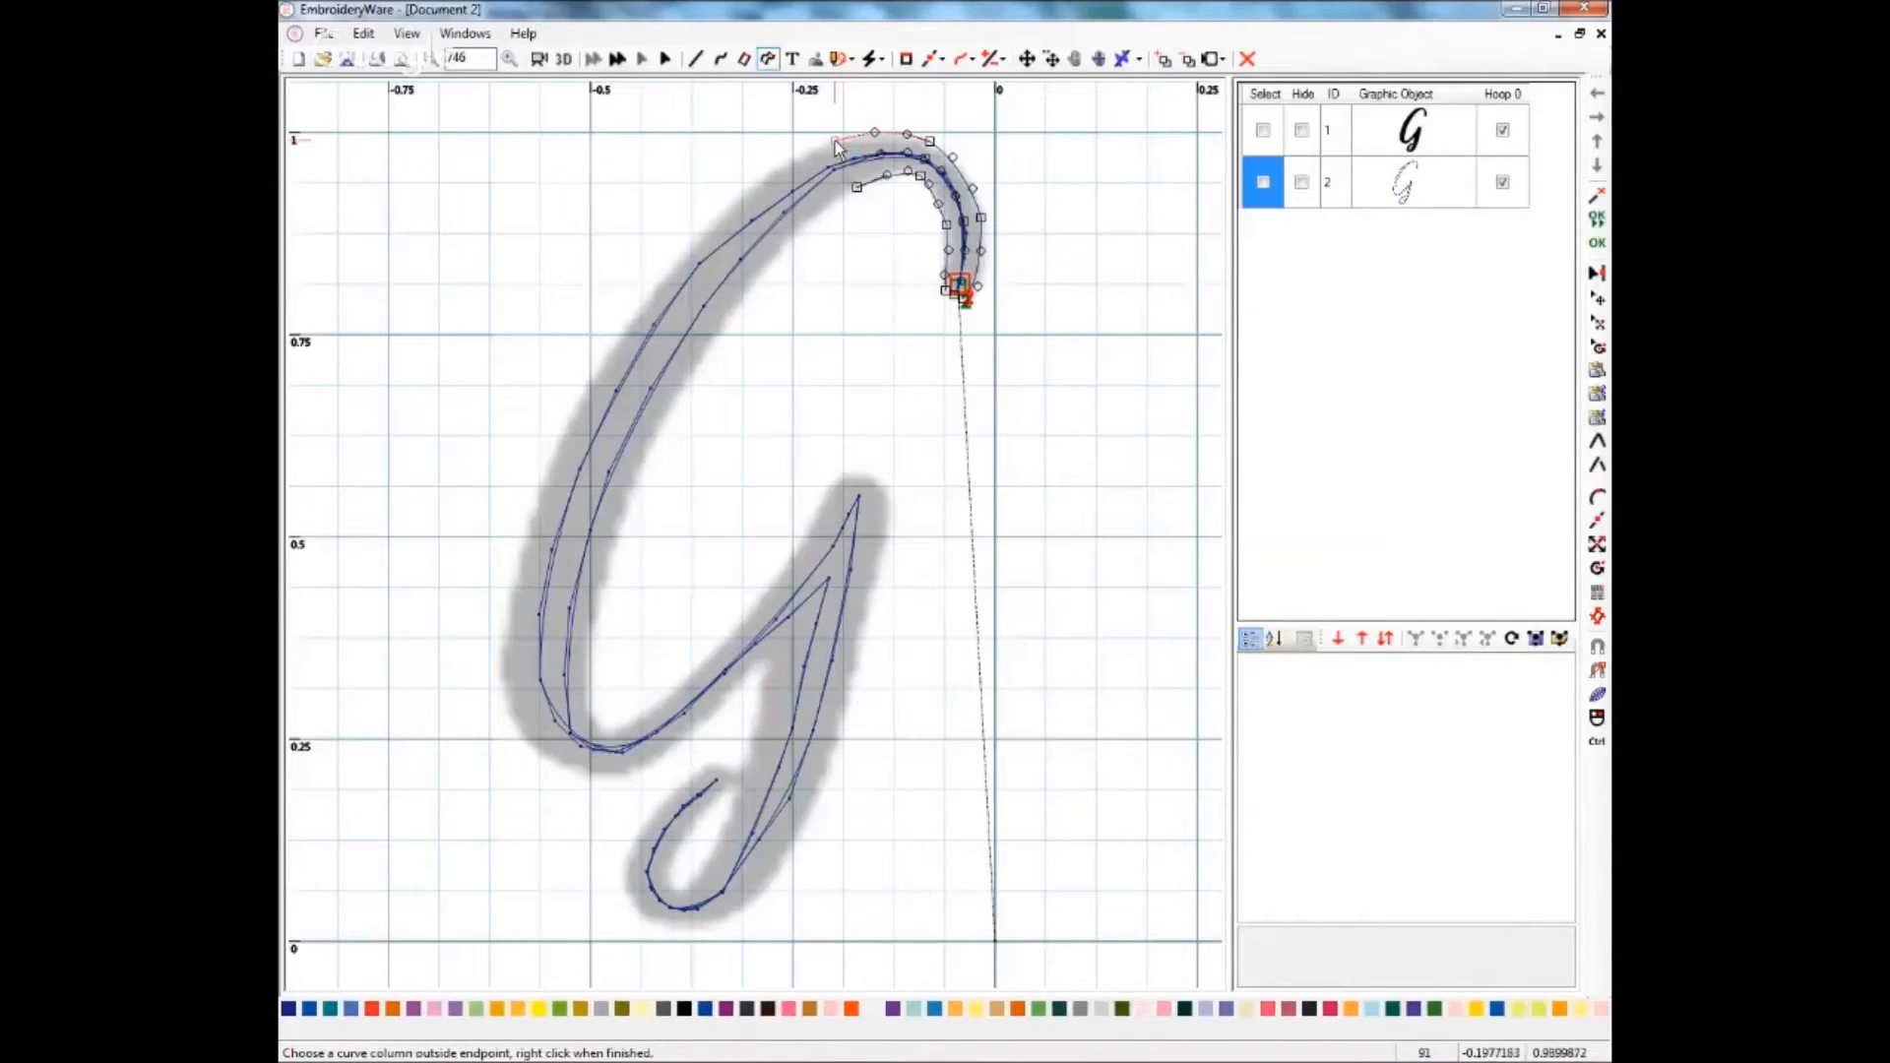
# - Add a column segment from the top arch down its left shoulder, following the inner and outer stroke edges
pyautogui.click(826, 210)
pyautogui.click(780, 167)
pyautogui.click(795, 235)
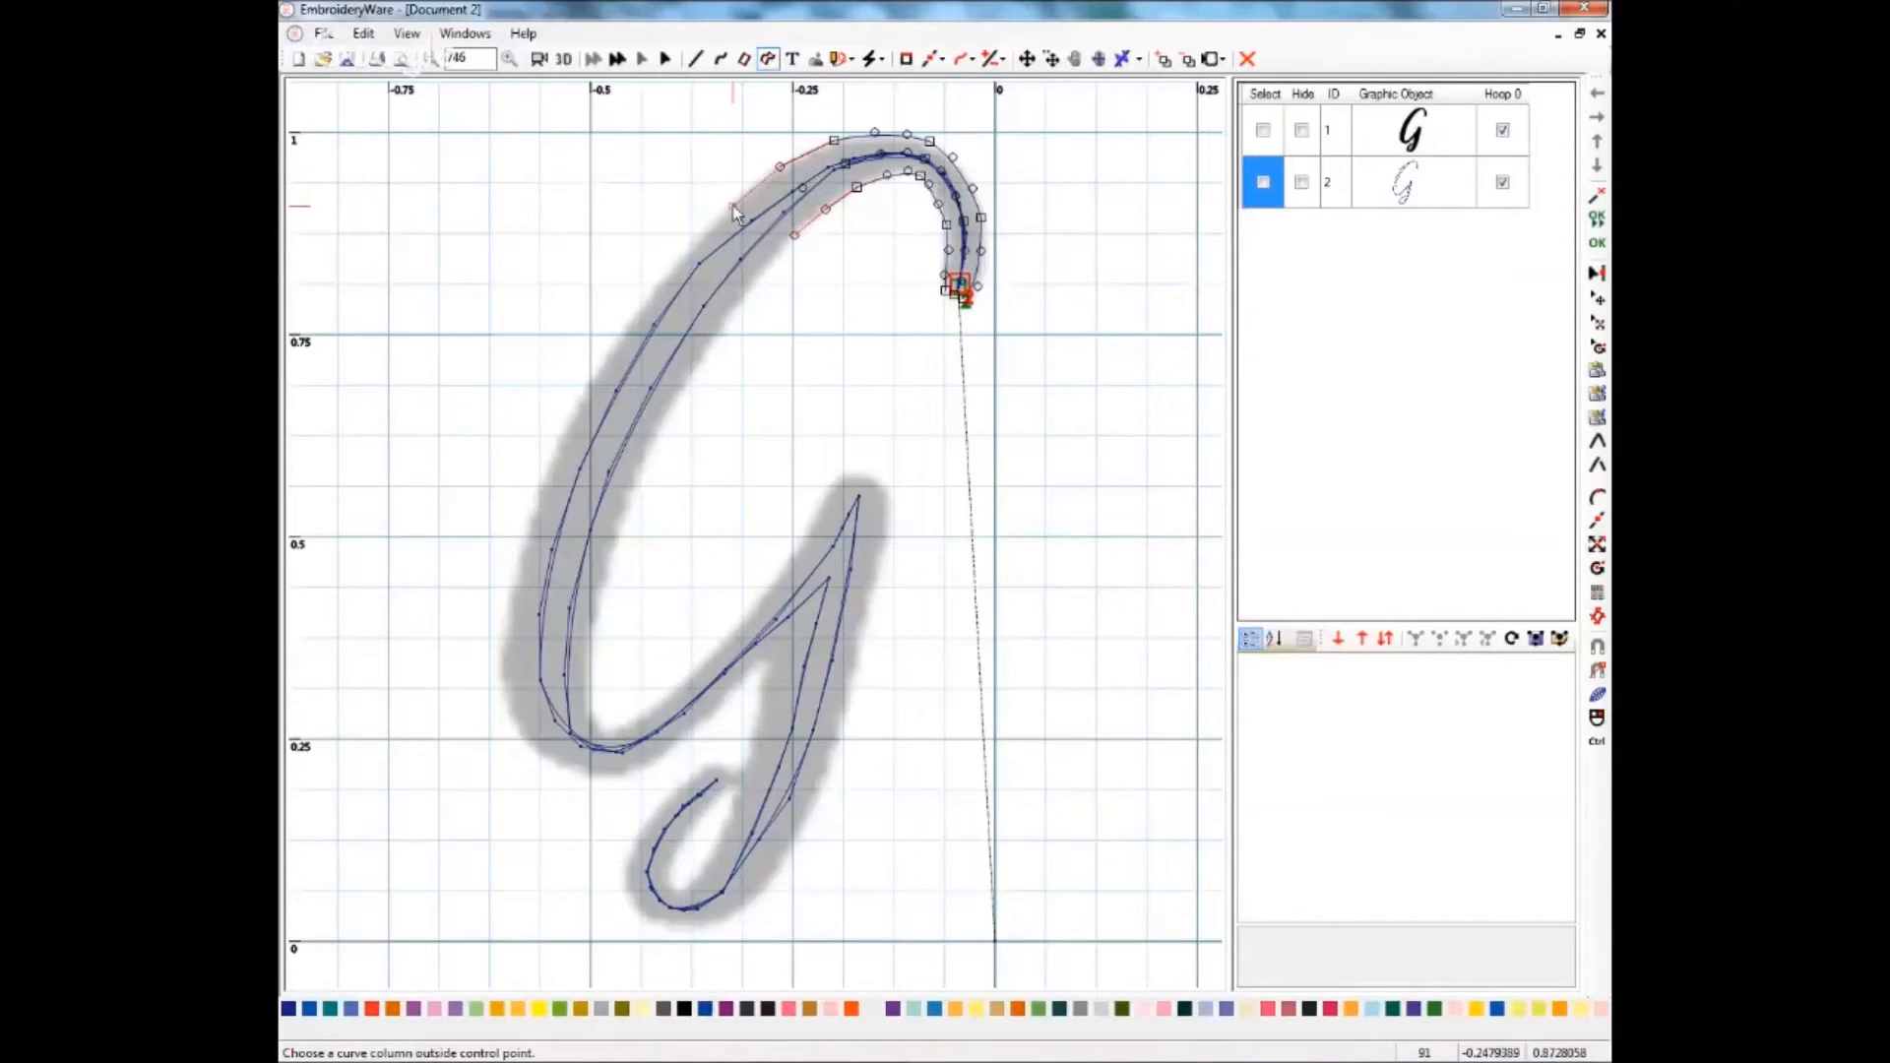
pyautogui.click(733, 206)
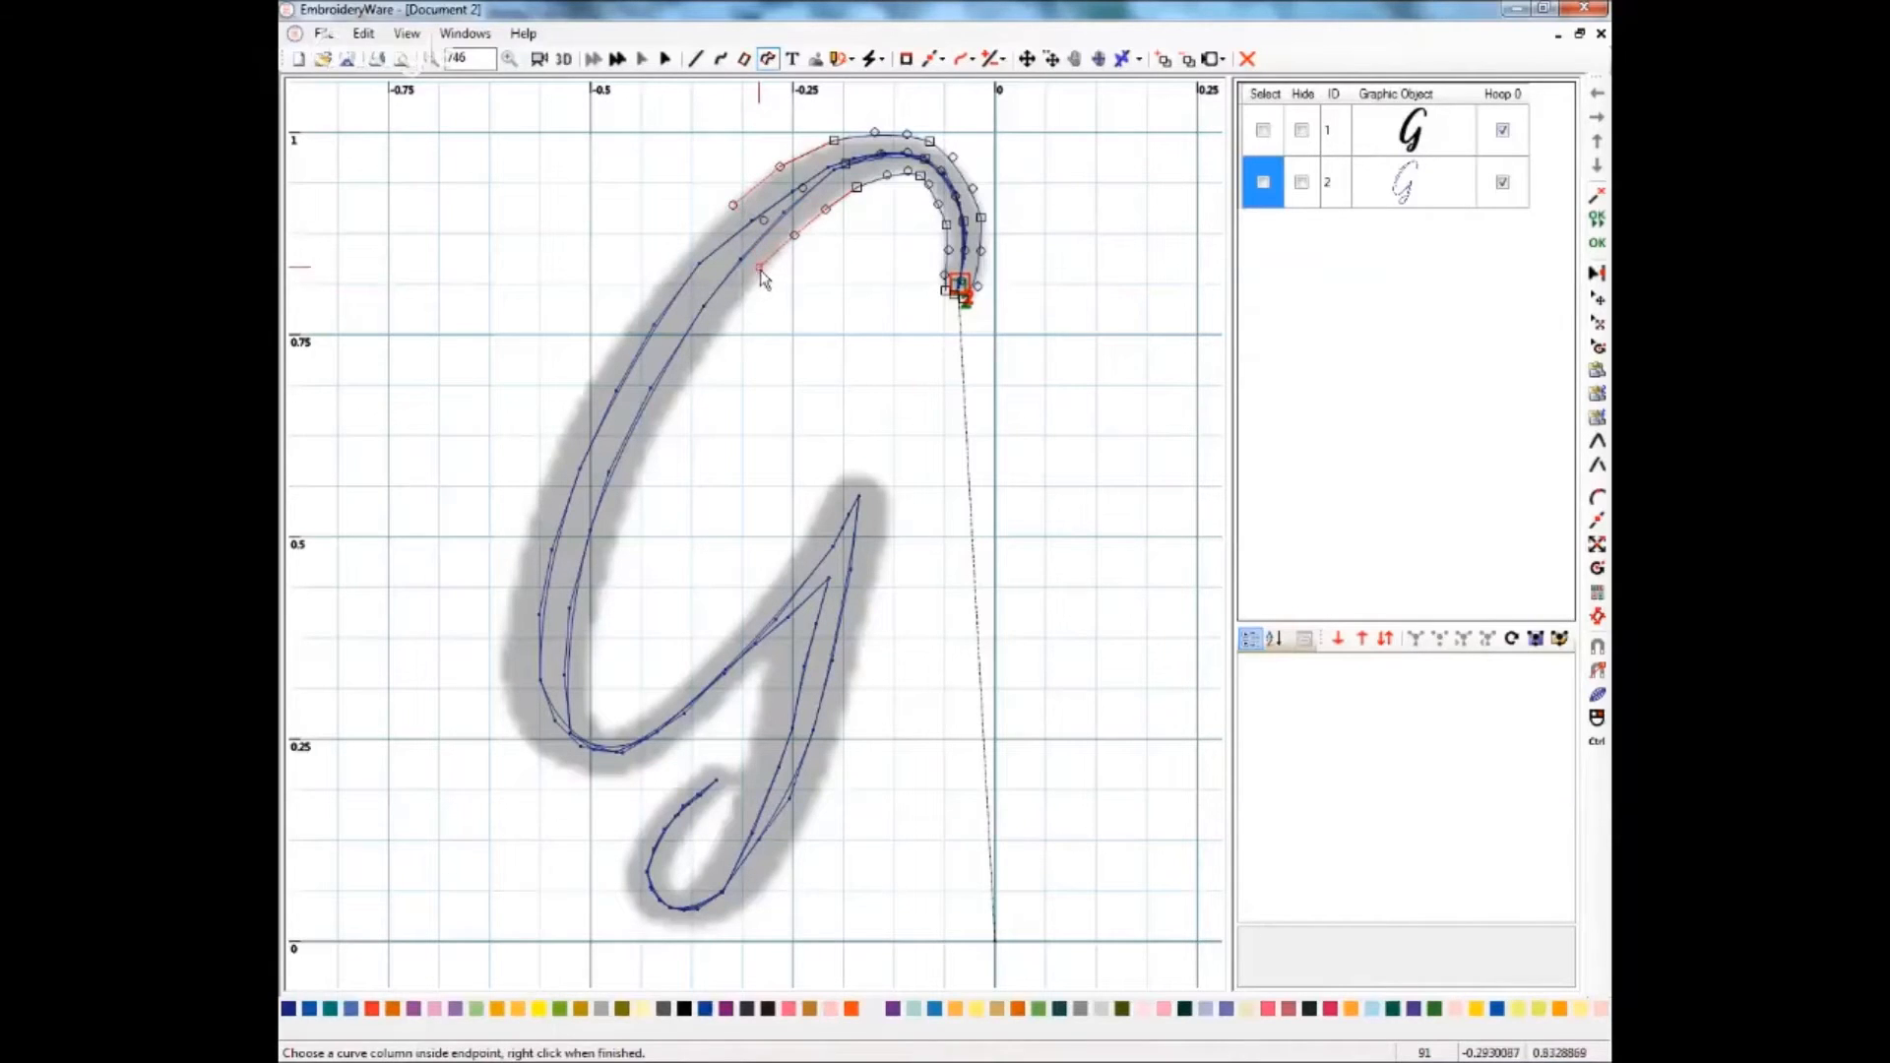
pyautogui.click(760, 271)
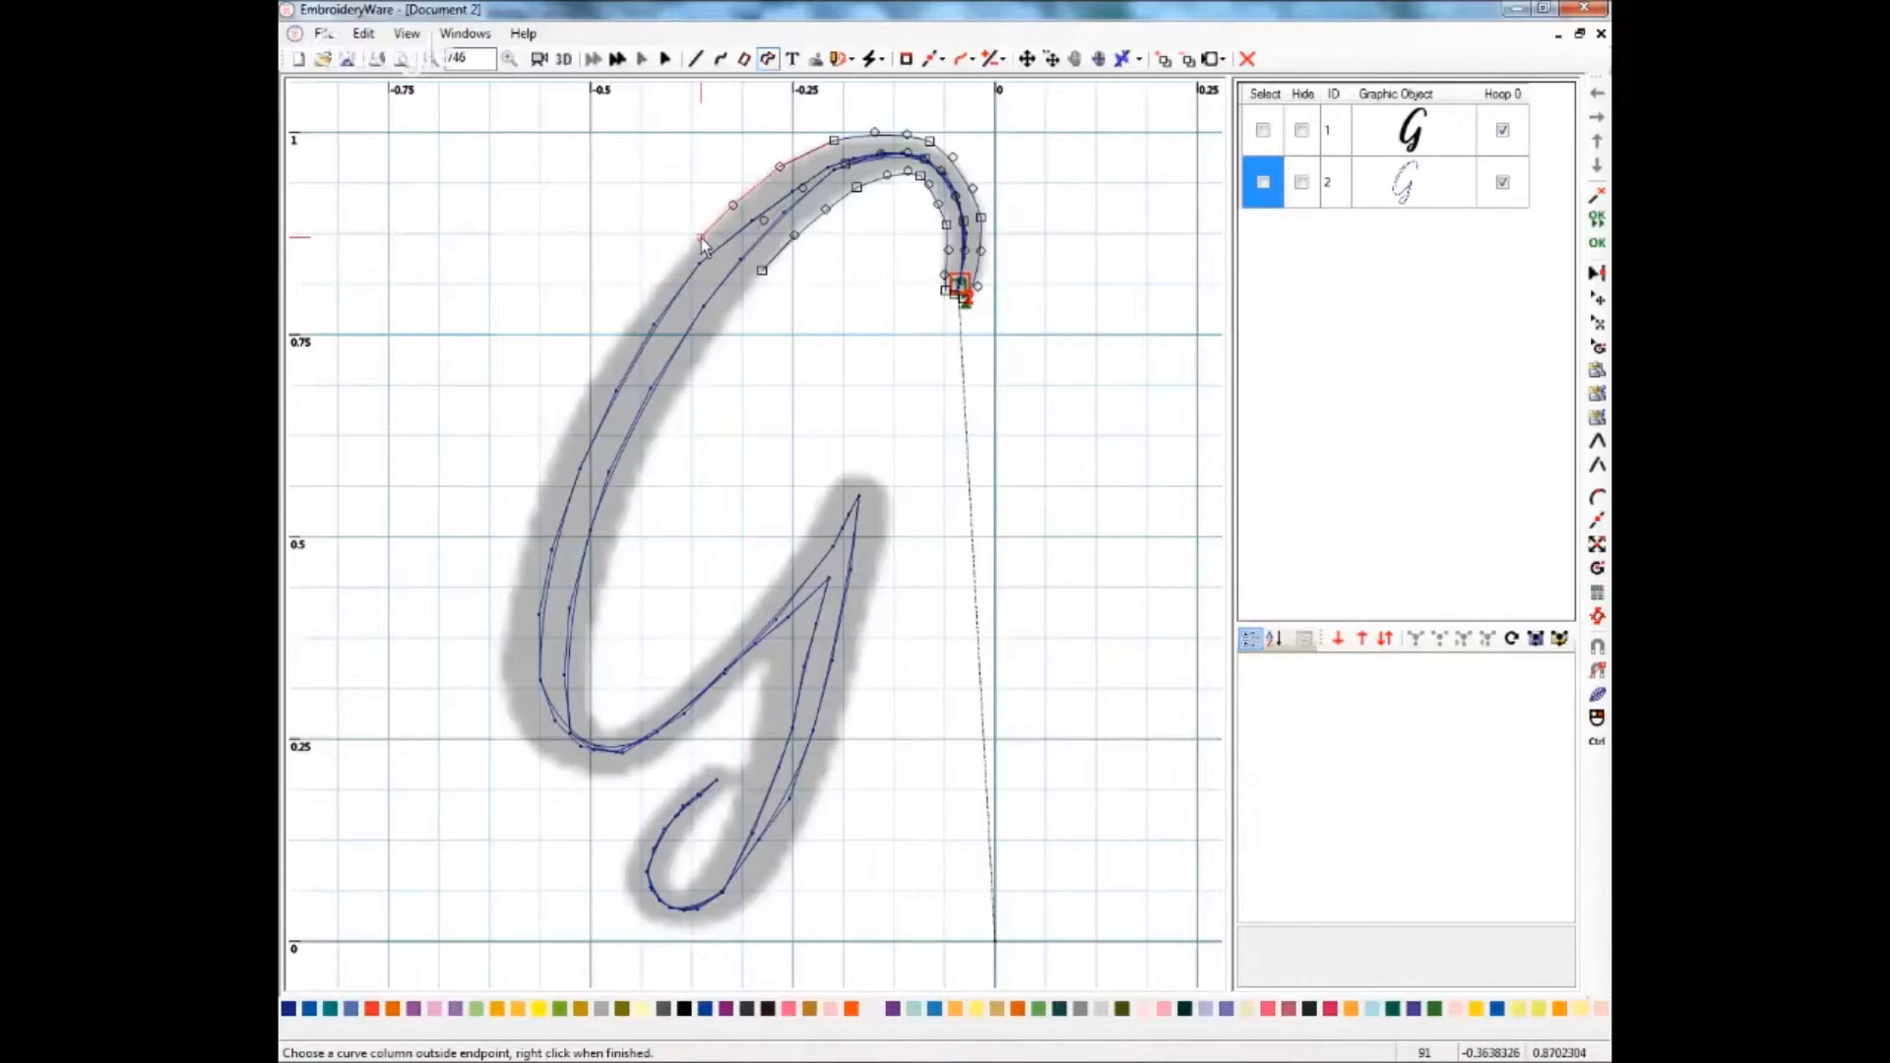
pyautogui.click(700, 238)
# - Add a column segment down the upper half of the long left stroke, ending slightly above mid-height of the letter
pyautogui.click(703, 351)
pyautogui.click(639, 308)
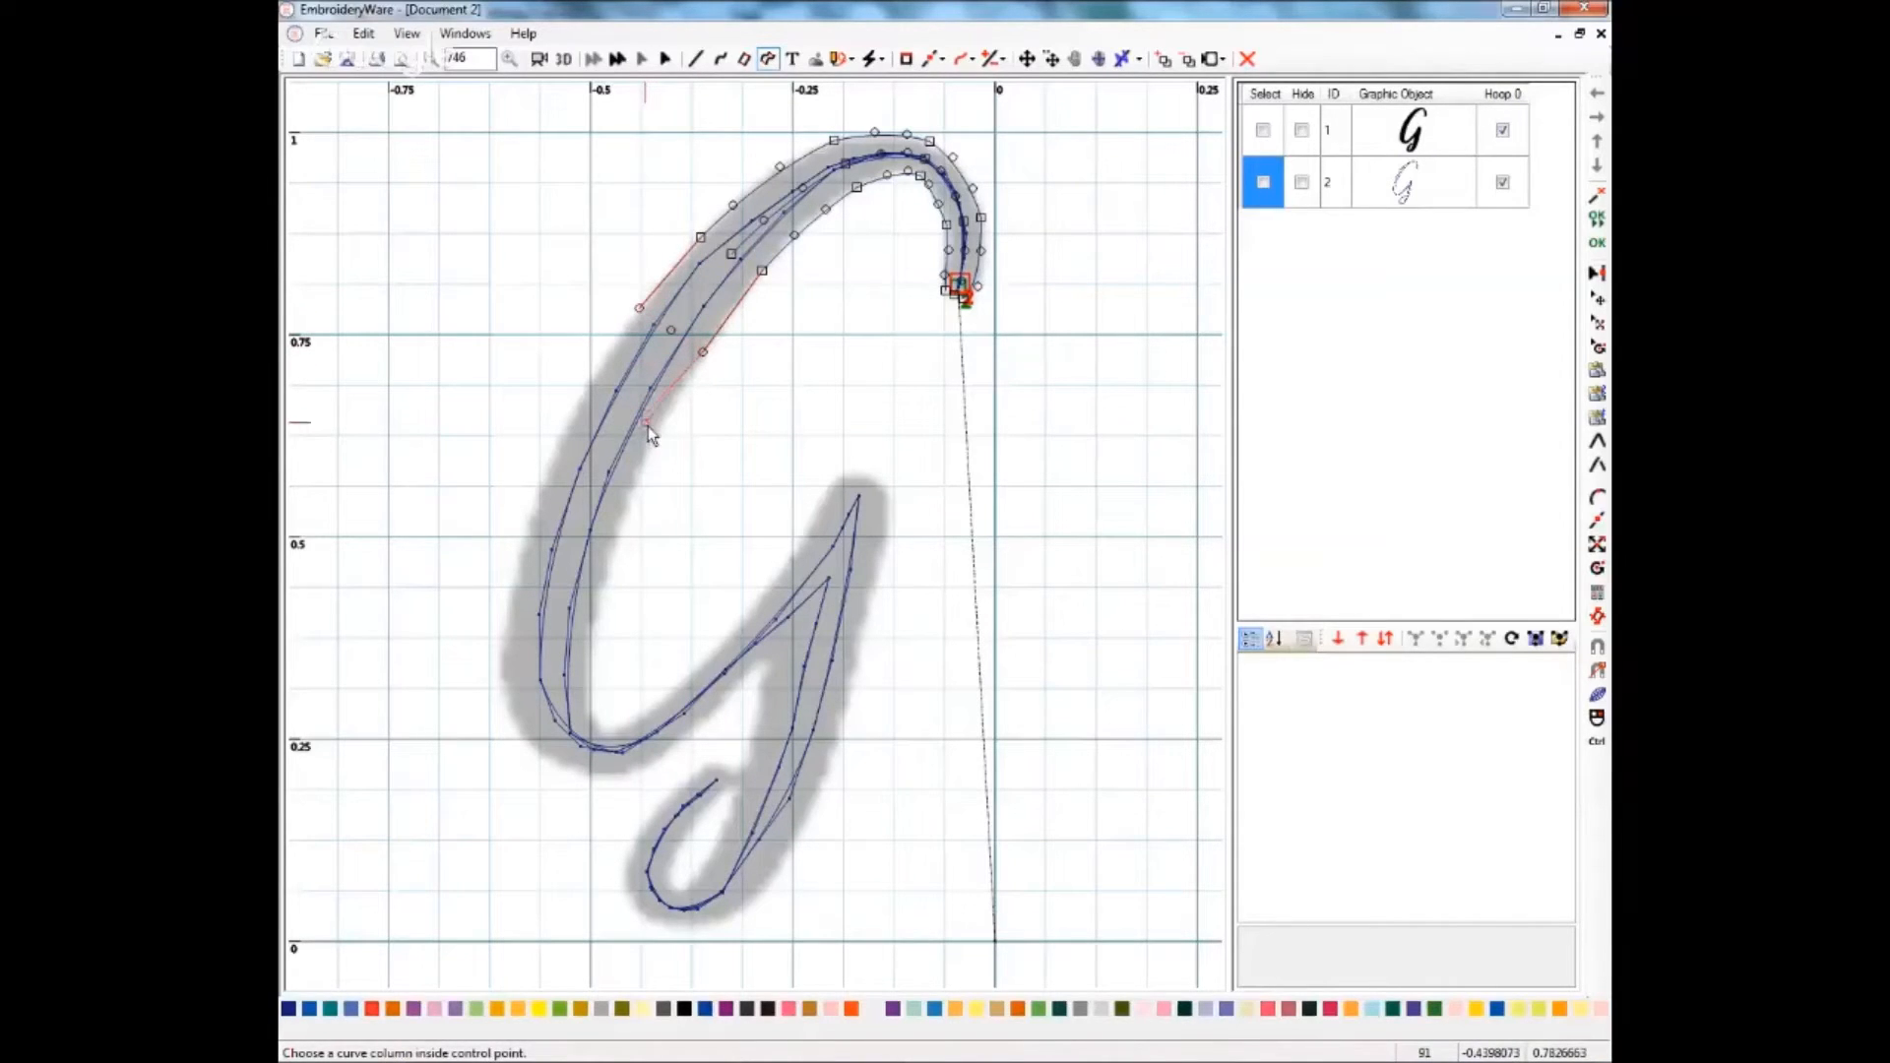
pyautogui.click(654, 435)
pyautogui.click(581, 395)
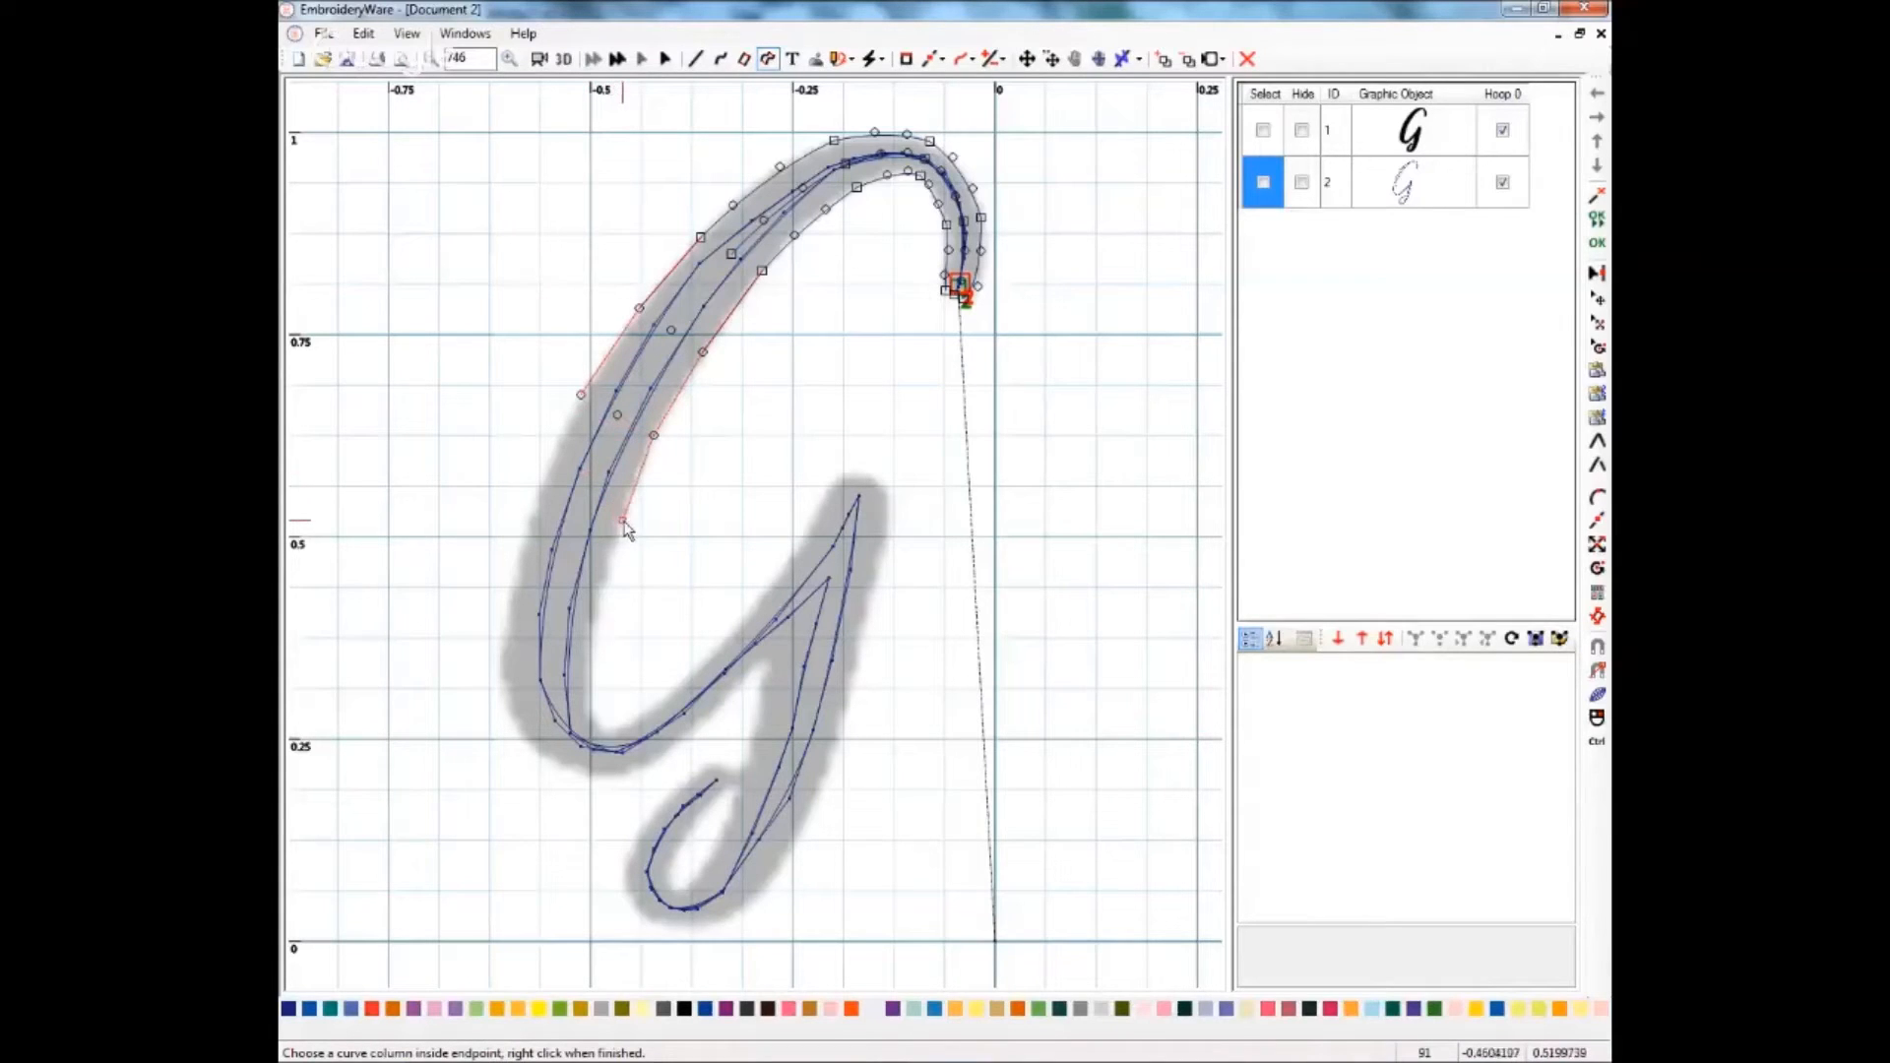
pyautogui.click(620, 520)
pyautogui.click(540, 489)
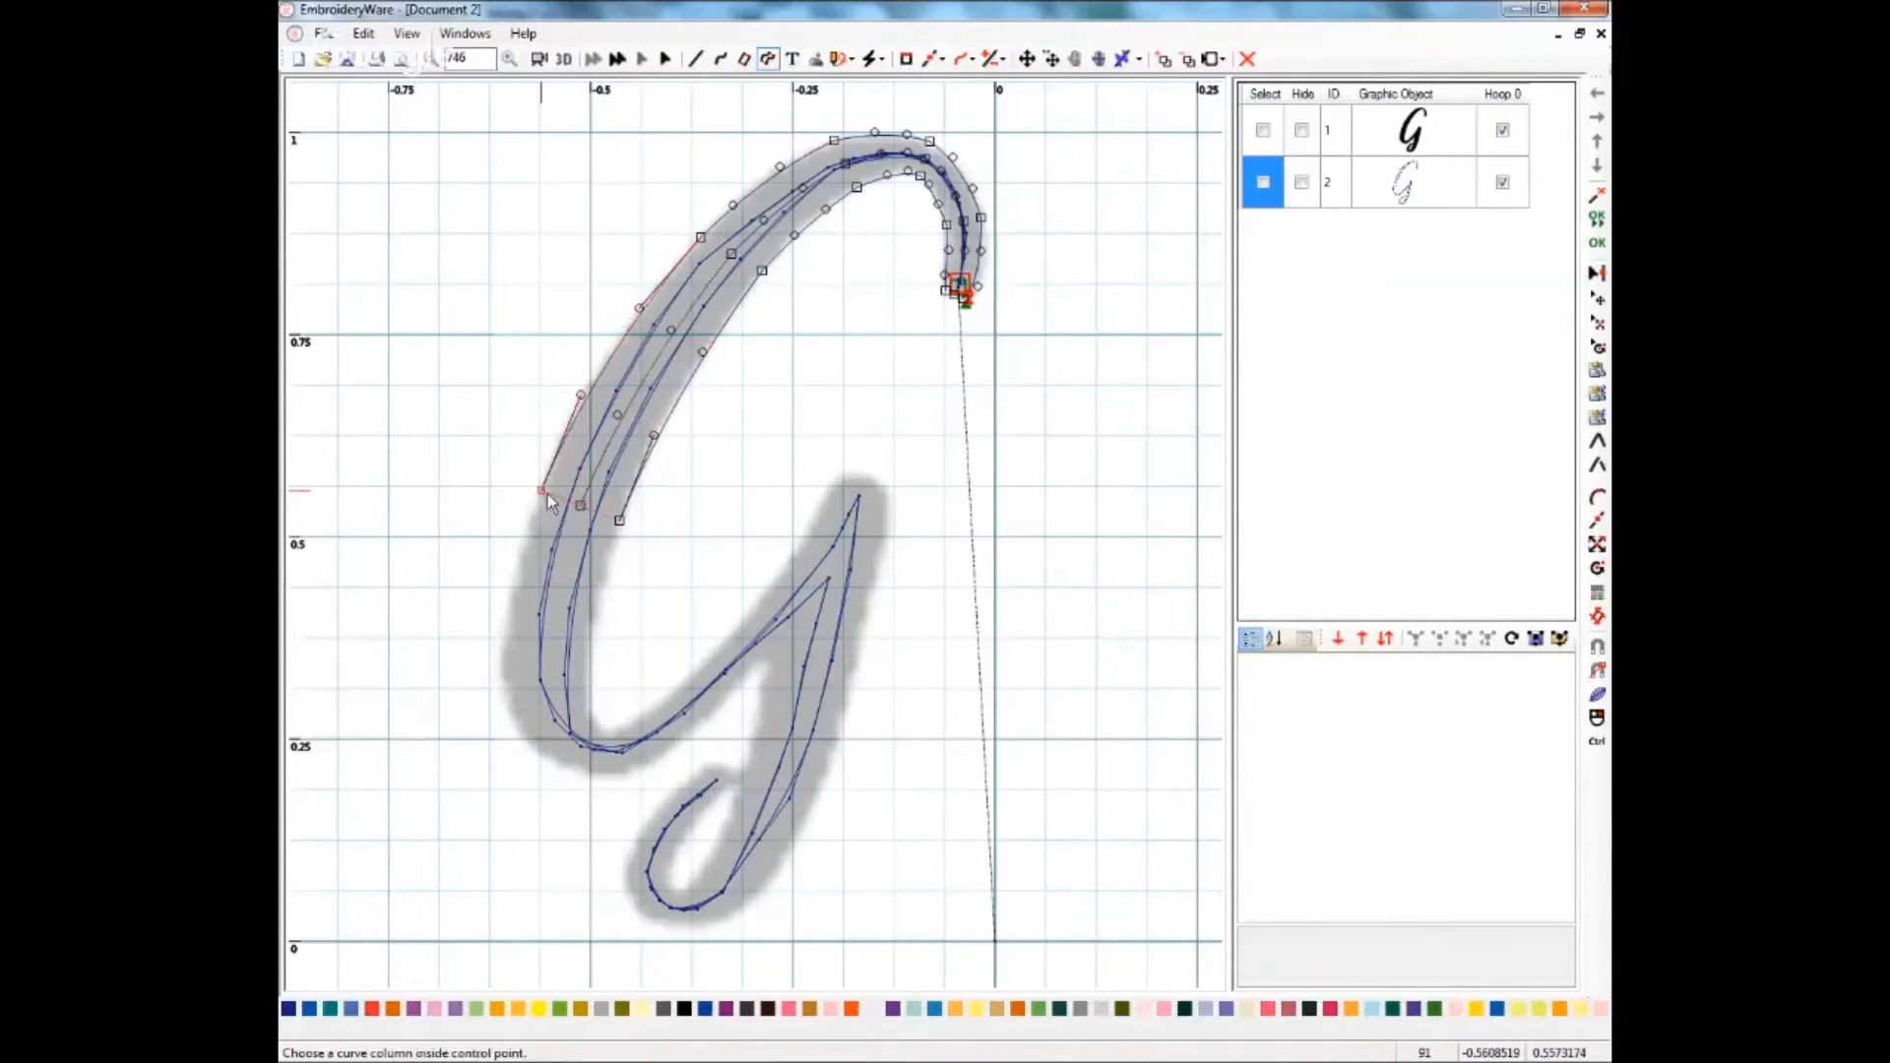
# - Add a column segment down the lower half of the long left stroke to the start of the bottom bend, following both edges
pyautogui.click(593, 612)
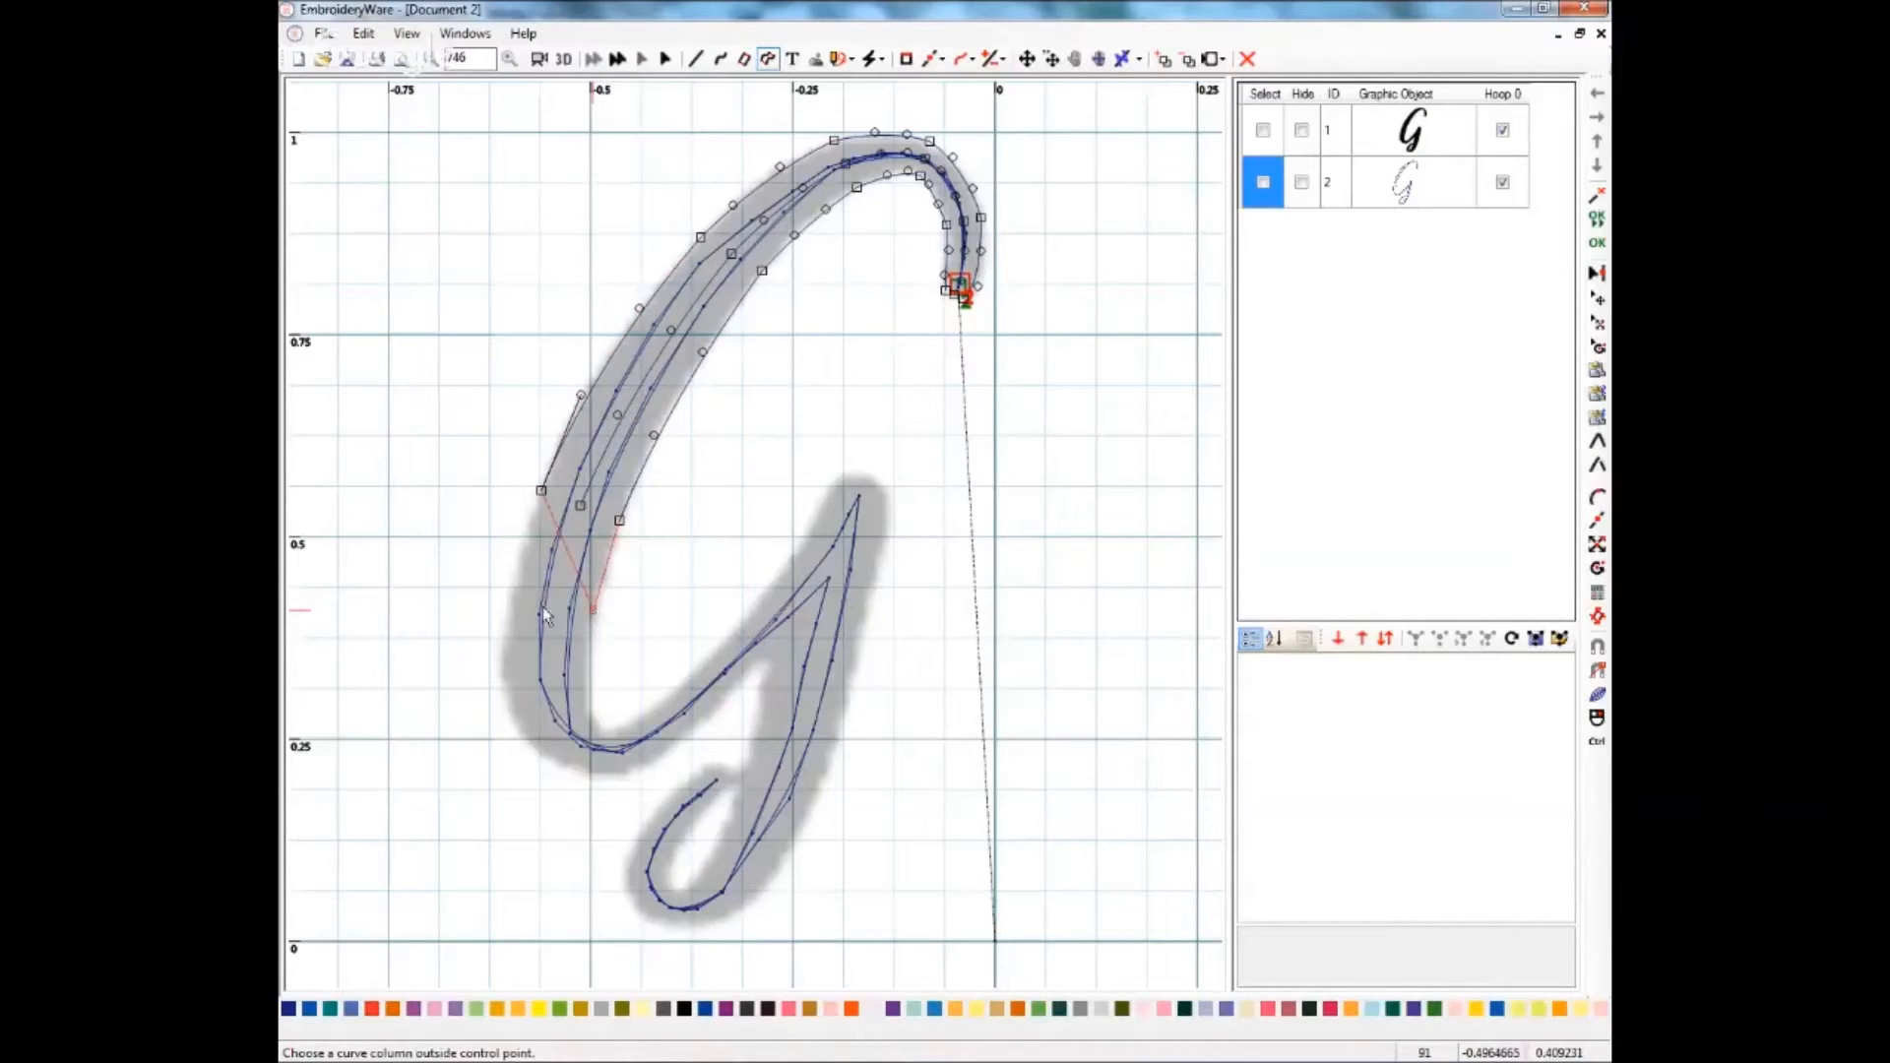
pyautogui.click(510, 595)
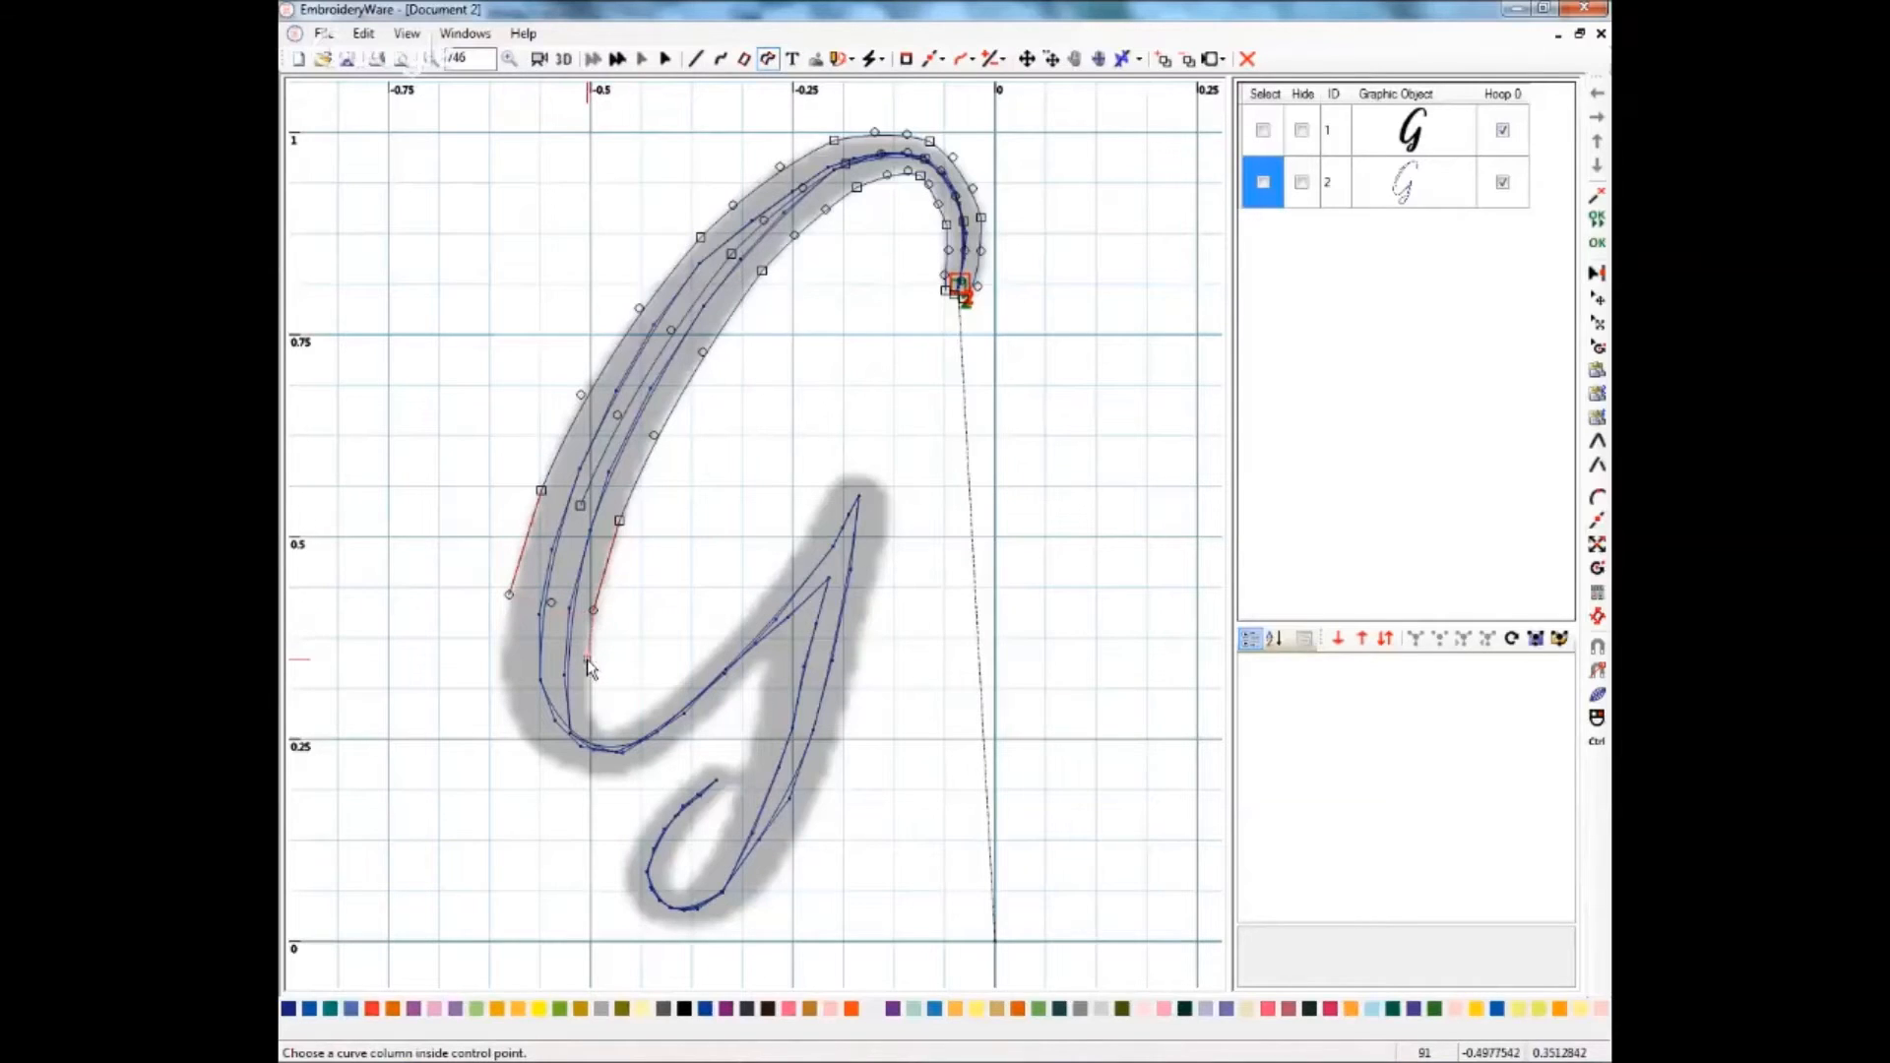
pyautogui.click(585, 658)
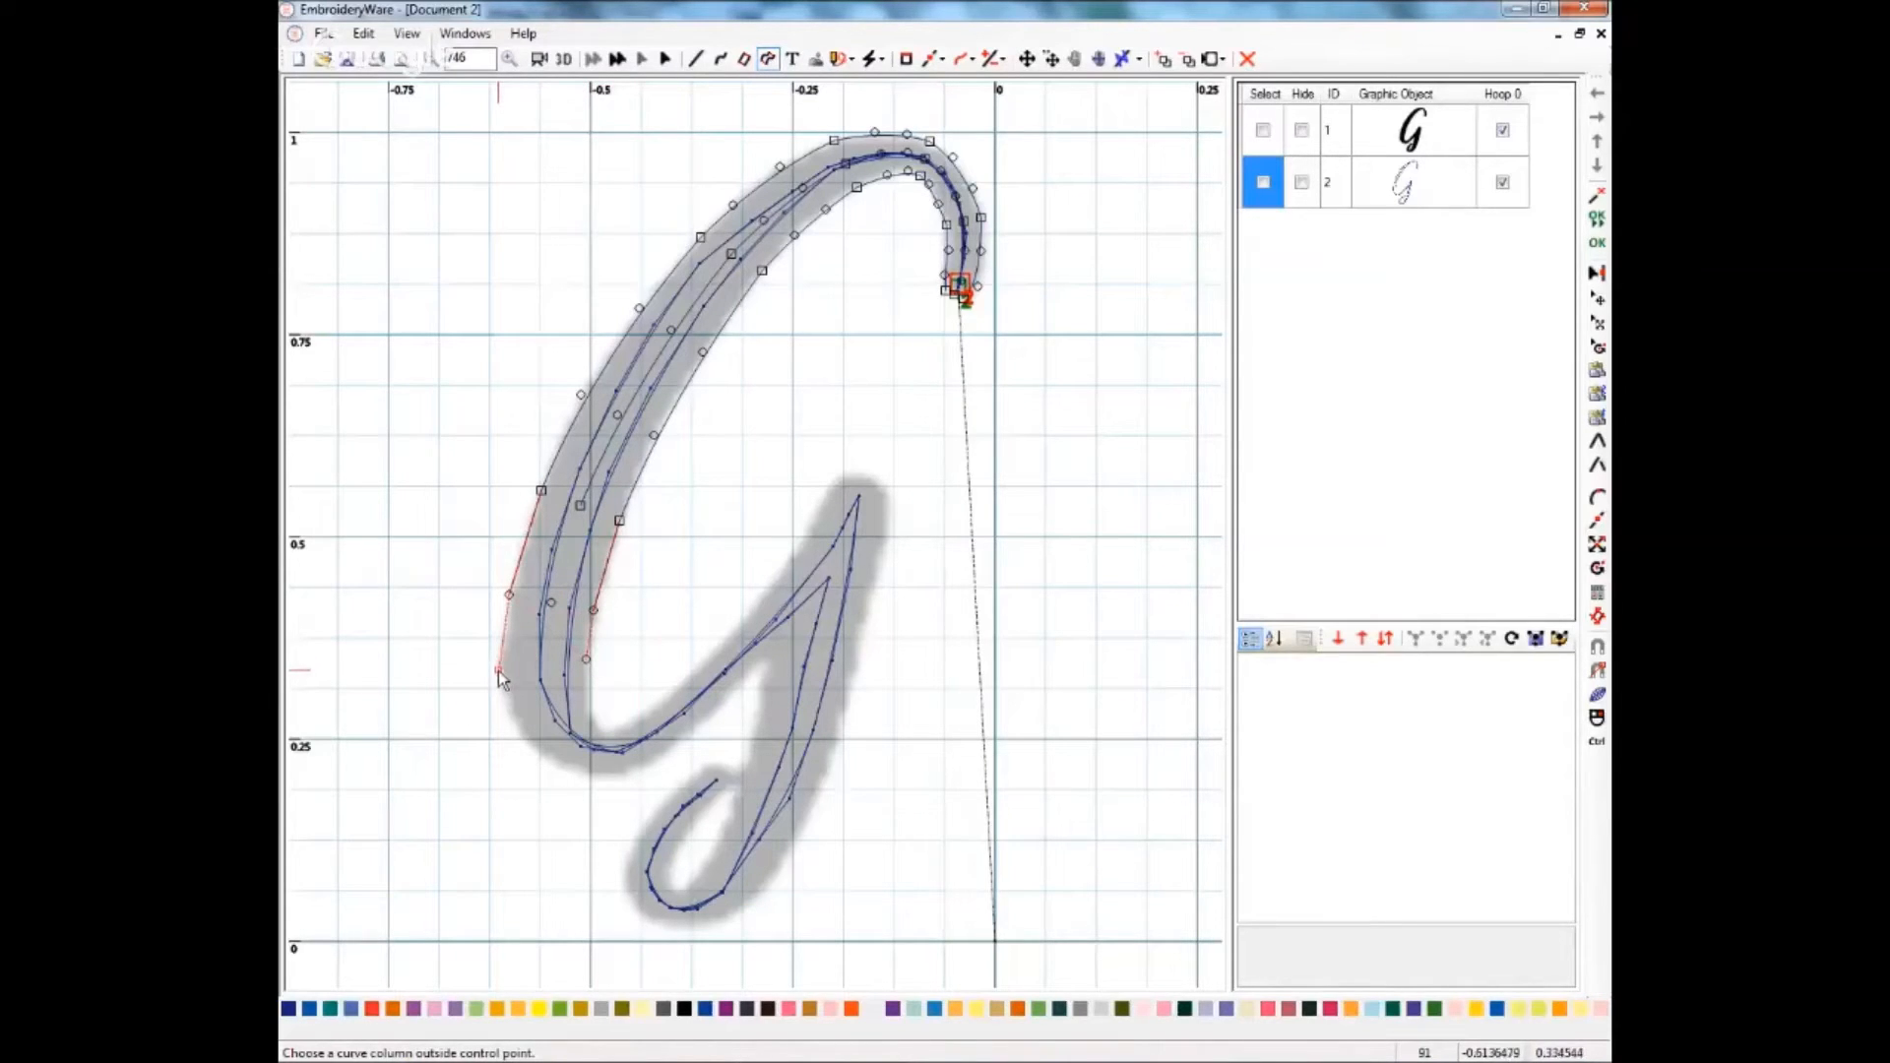
pyautogui.click(498, 676)
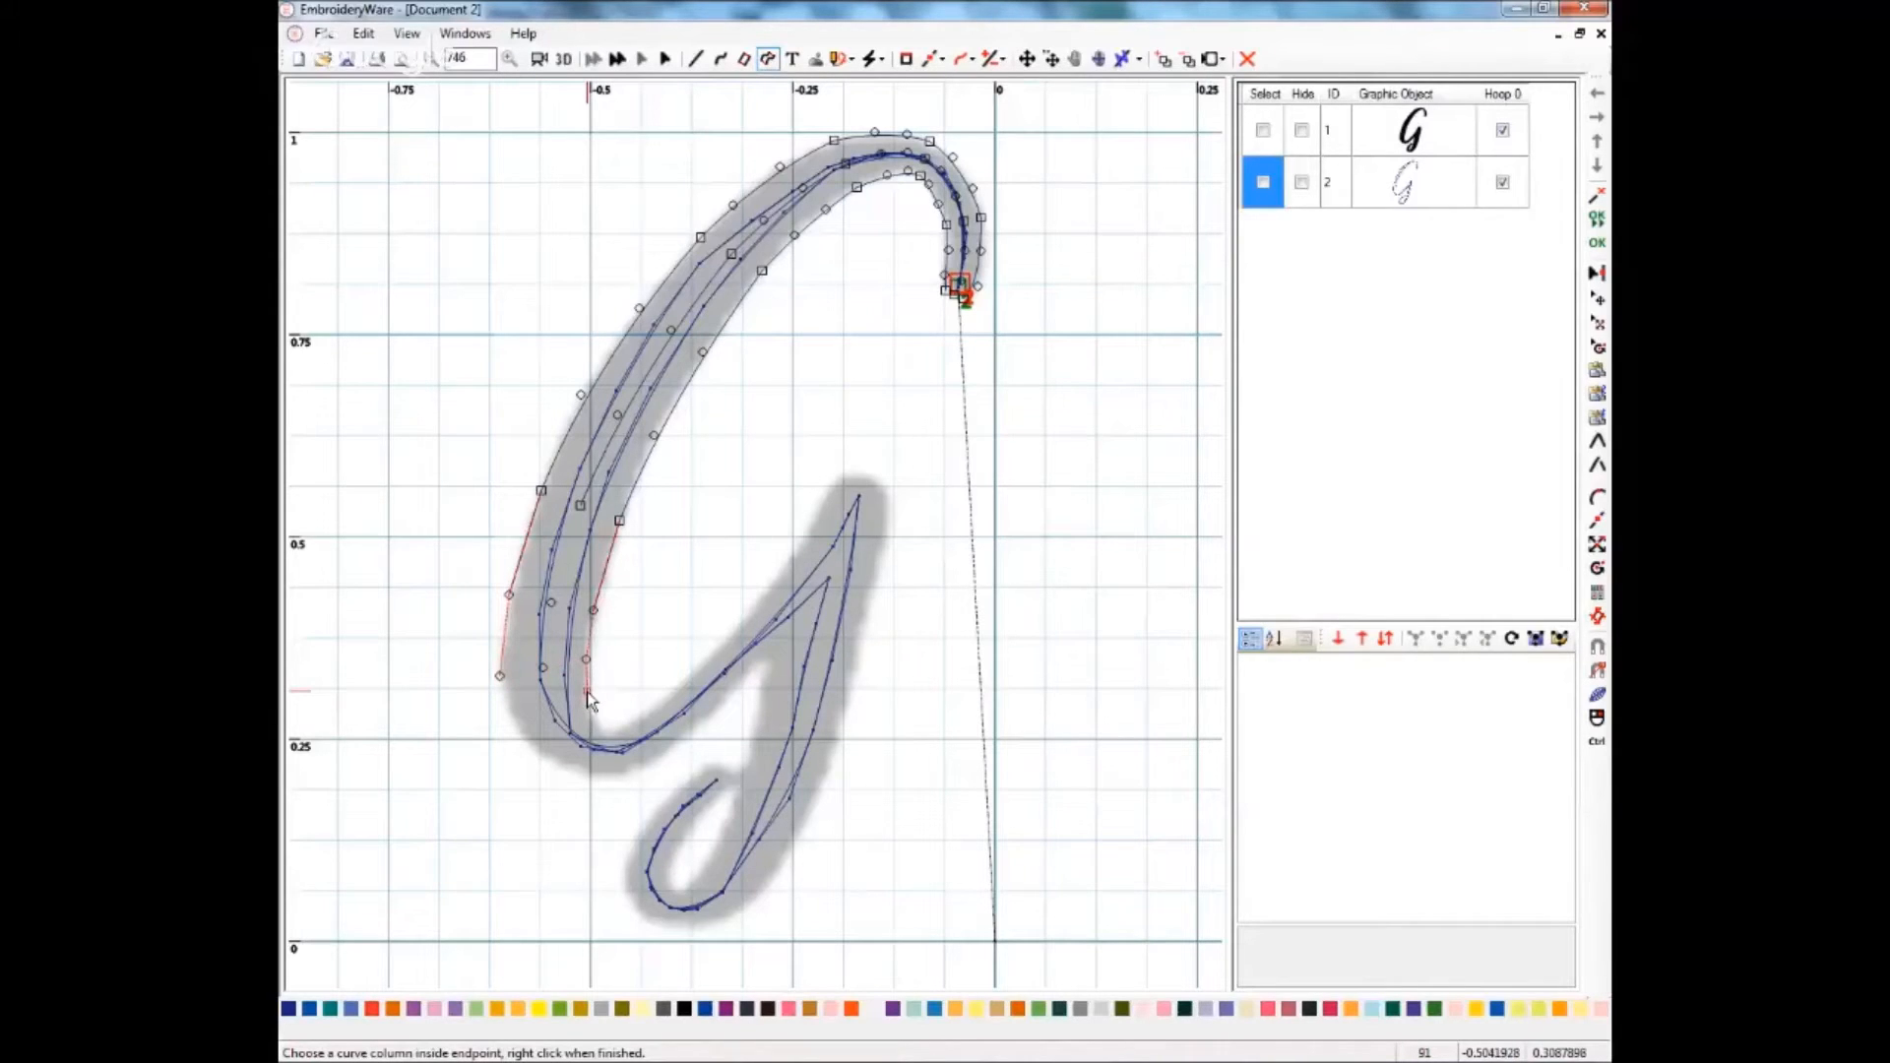
pyautogui.click(588, 693)
pyautogui.click(516, 724)
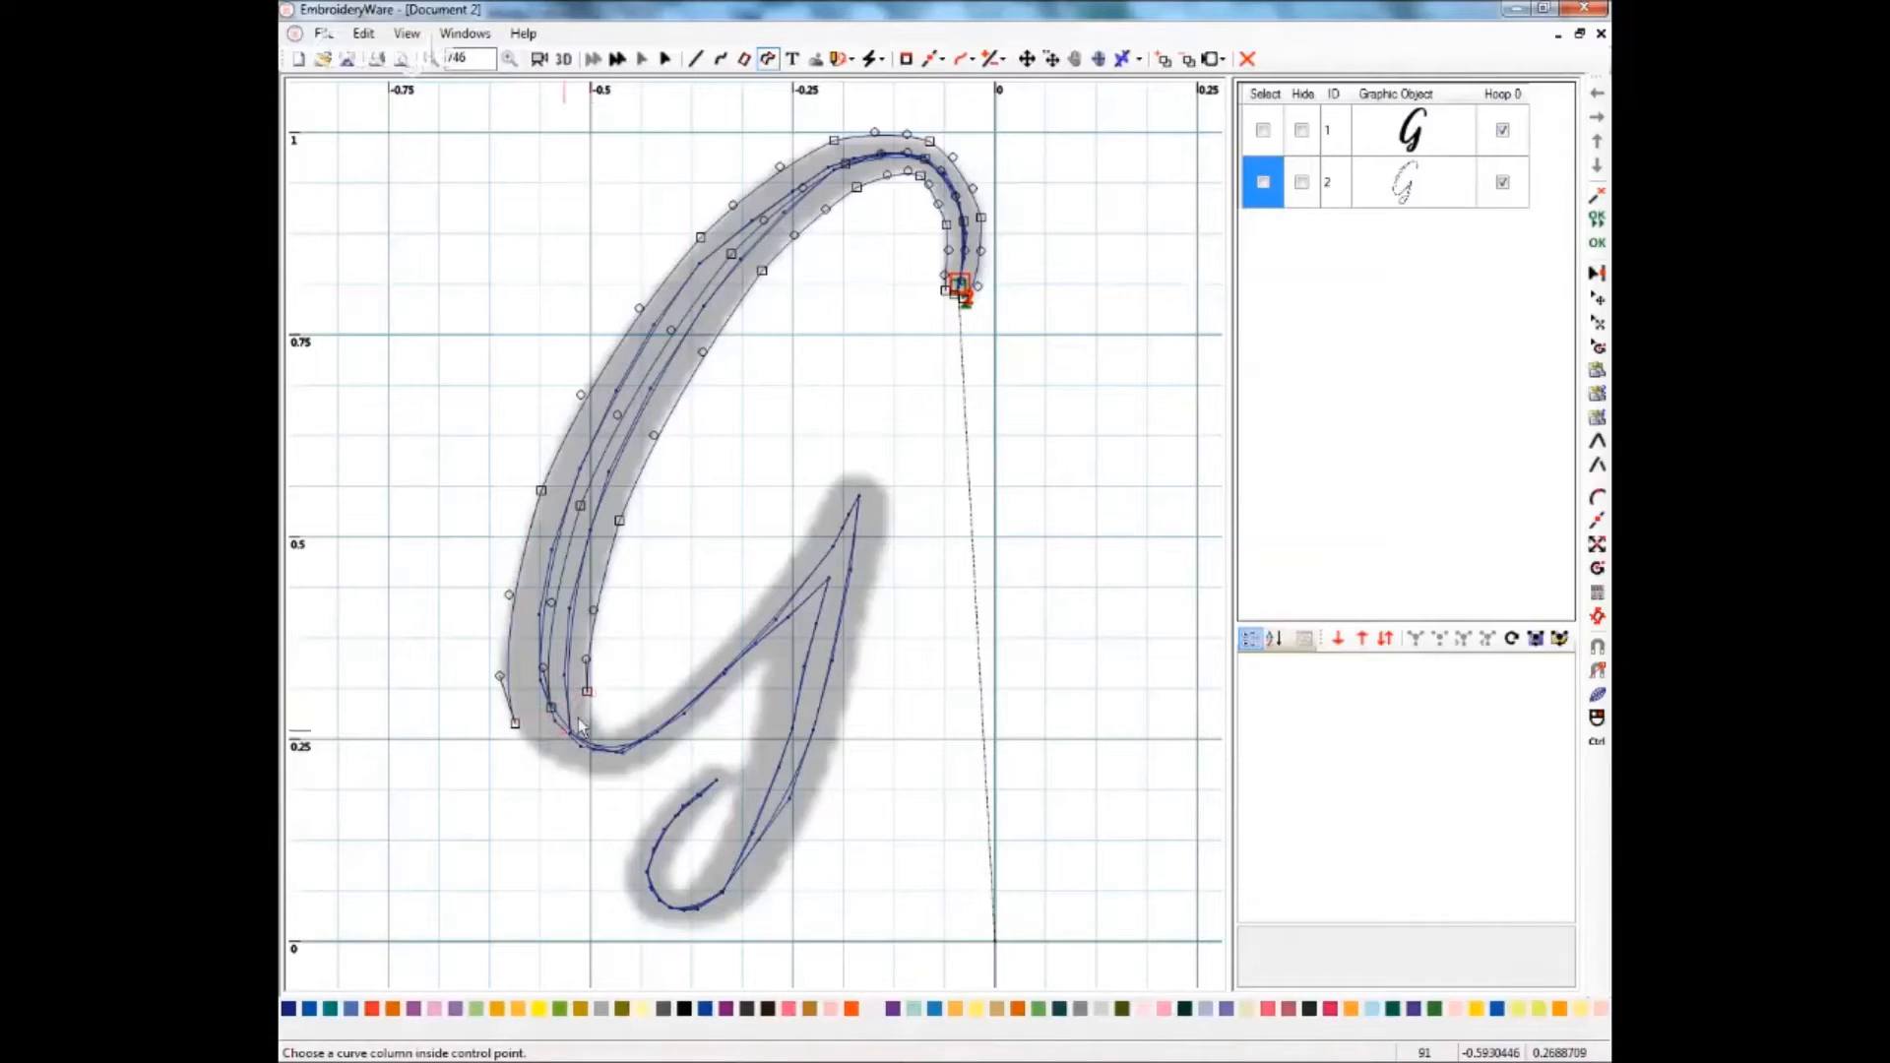
# - Extend the column around the lower-left bend with paired control points and end points on the inside and outside edges
pyautogui.click(589, 712)
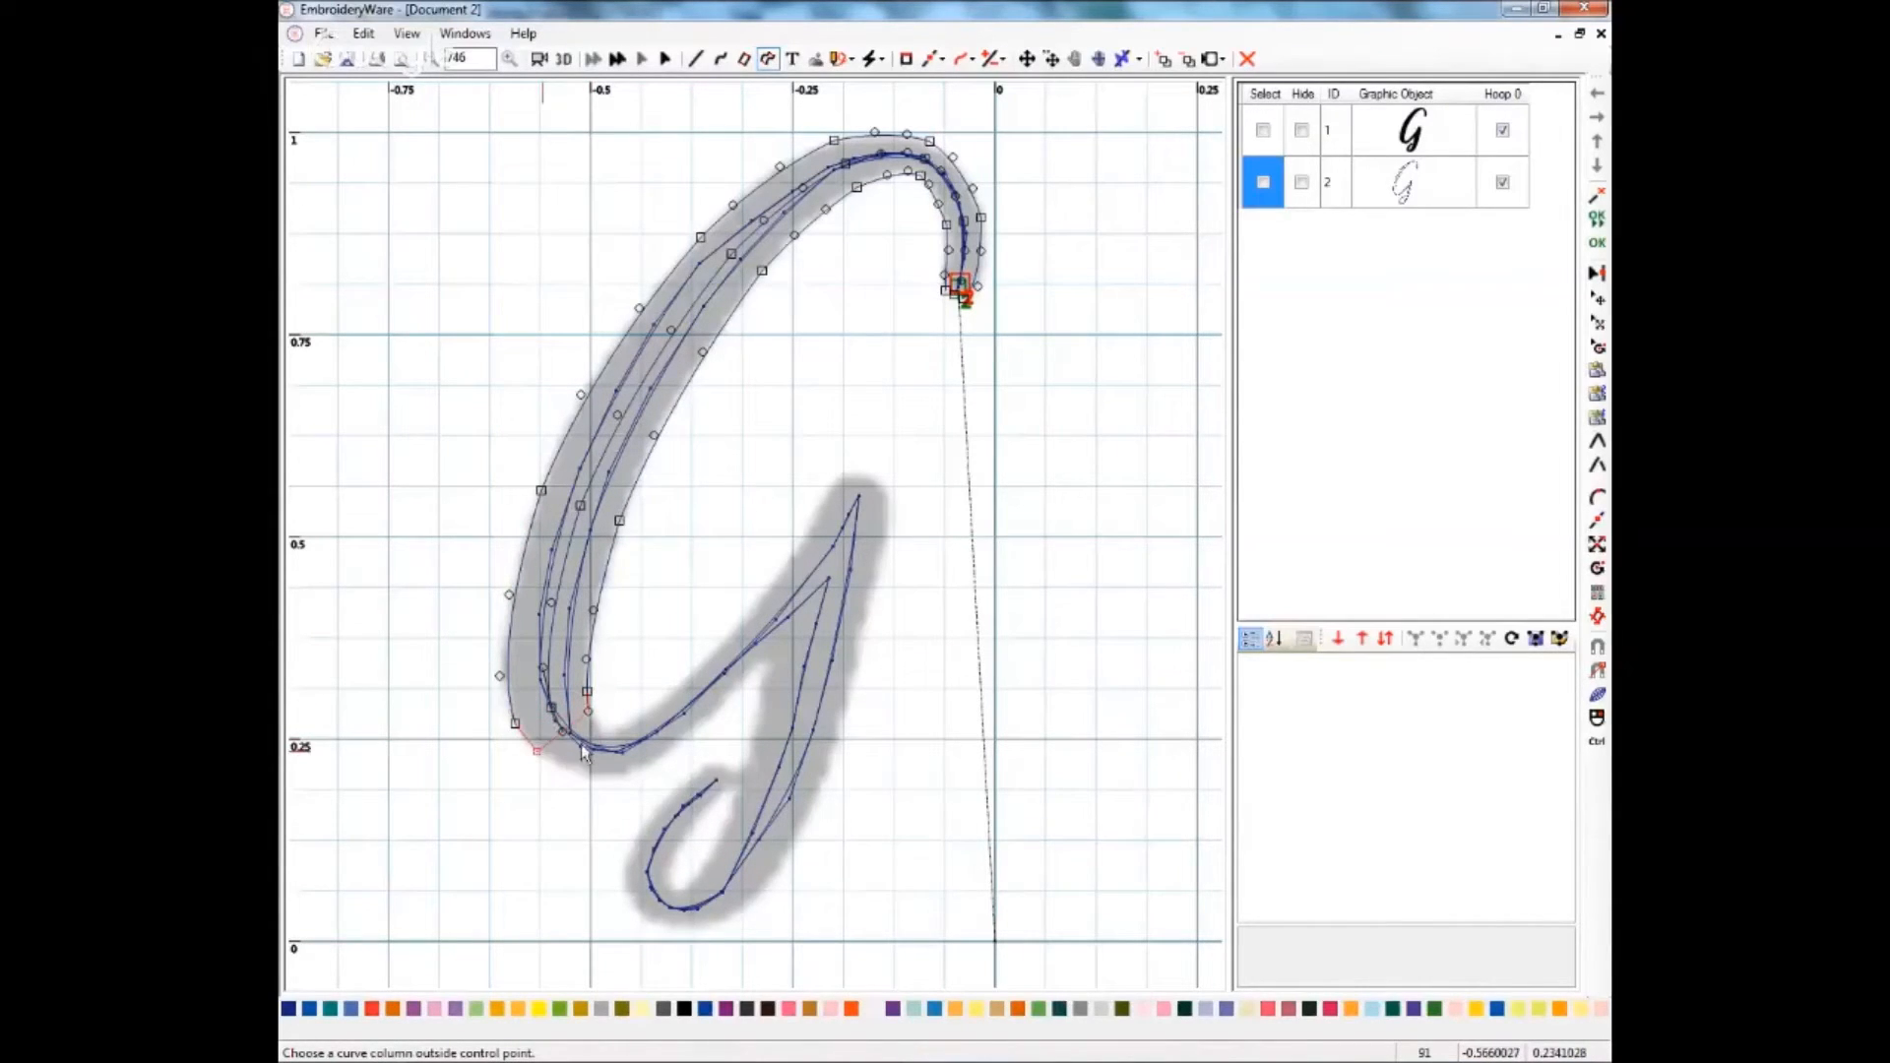
pyautogui.click(596, 735)
pyautogui.click(574, 770)
pyautogui.click(564, 769)
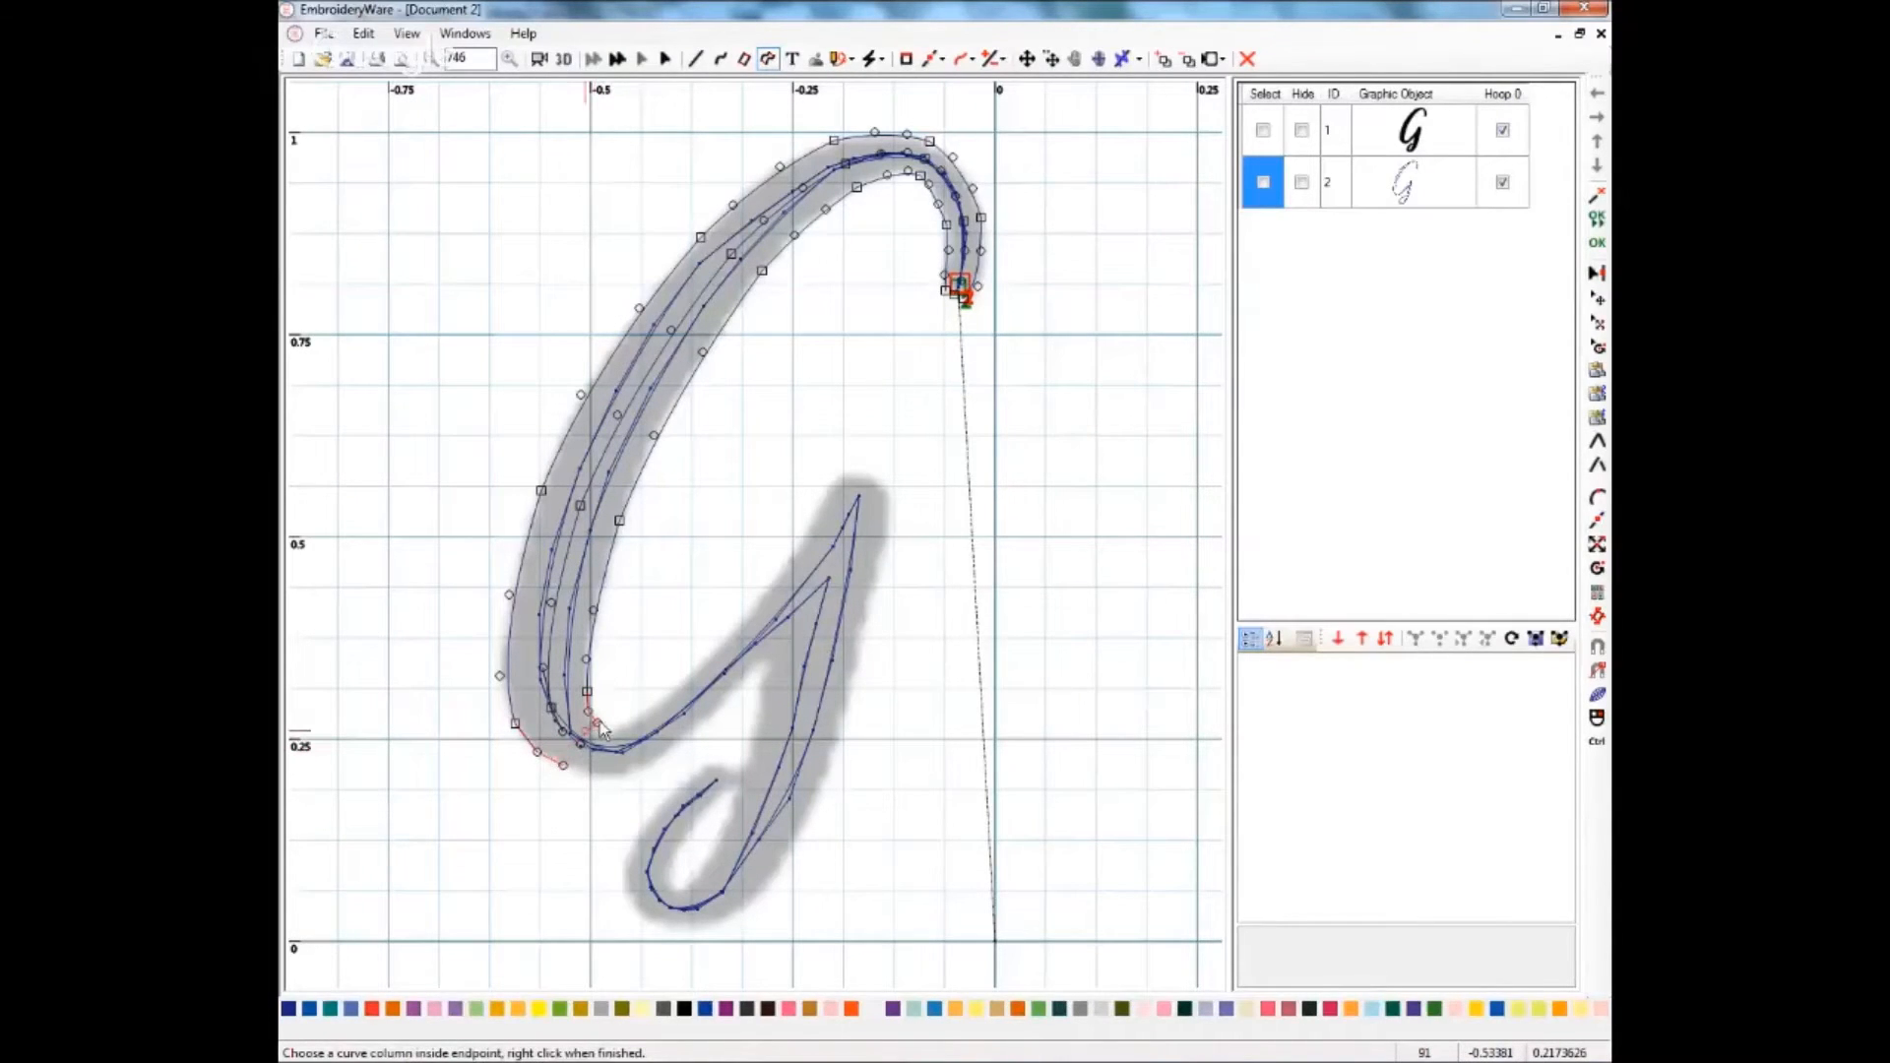
pyautogui.click(596, 768)
pyautogui.click(592, 775)
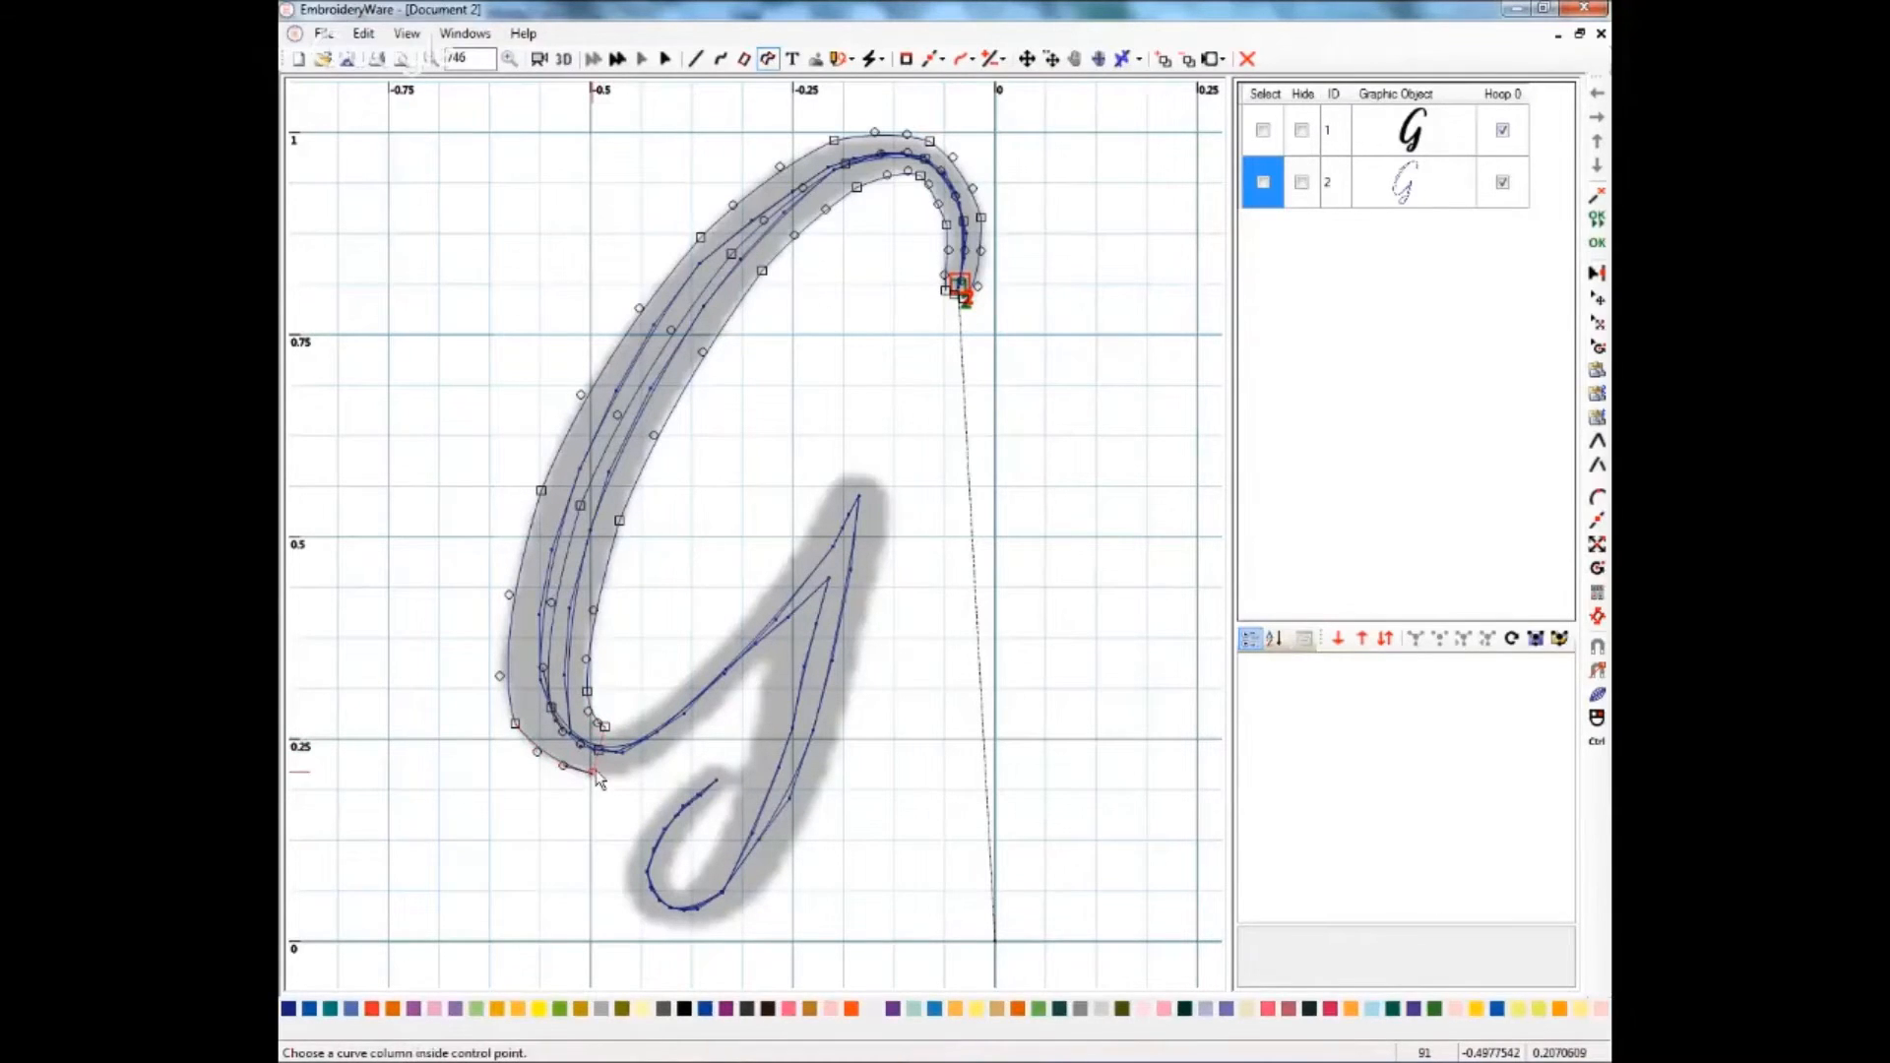
# - Continue the column through the bottom of the bowl to where the stroke starts rising toward the stem, following both edges
pyautogui.click(618, 727)
pyautogui.click(618, 777)
pyautogui.click(628, 729)
pyautogui.click(650, 762)
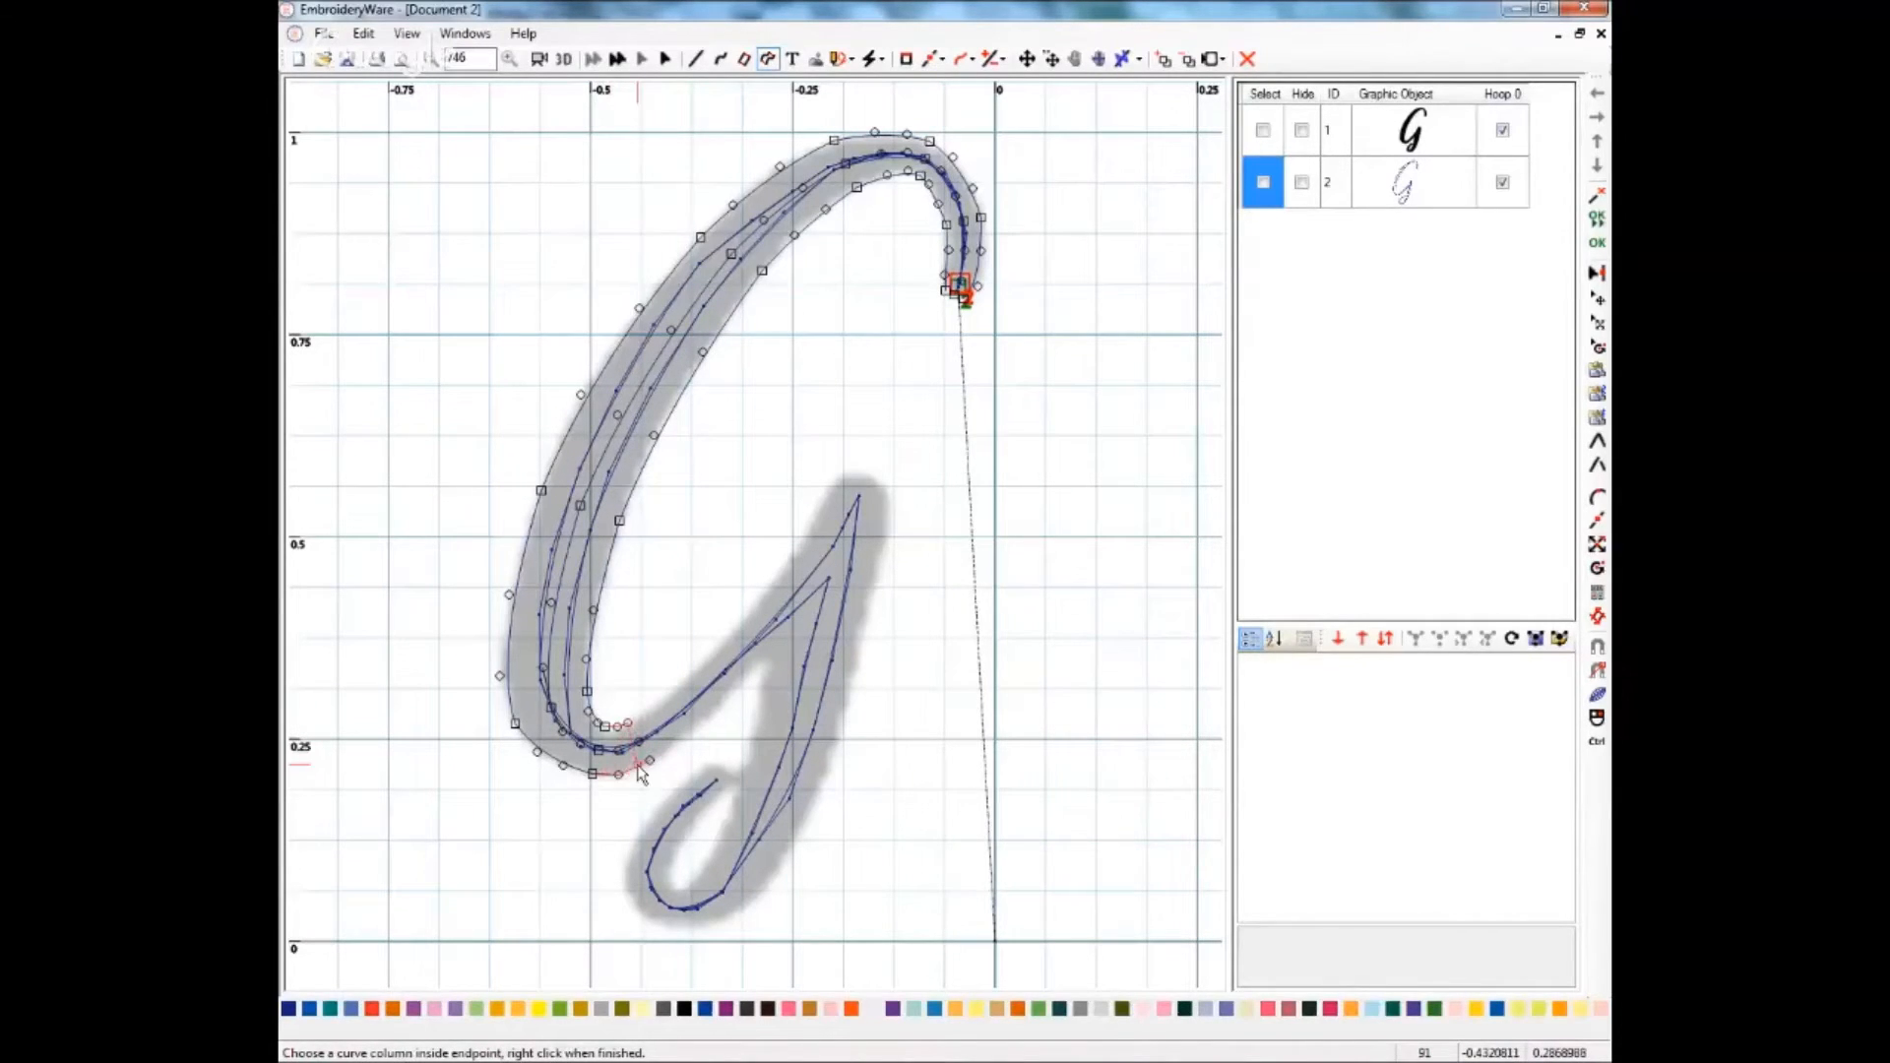
pyautogui.click(590, 774)
pyautogui.click(642, 721)
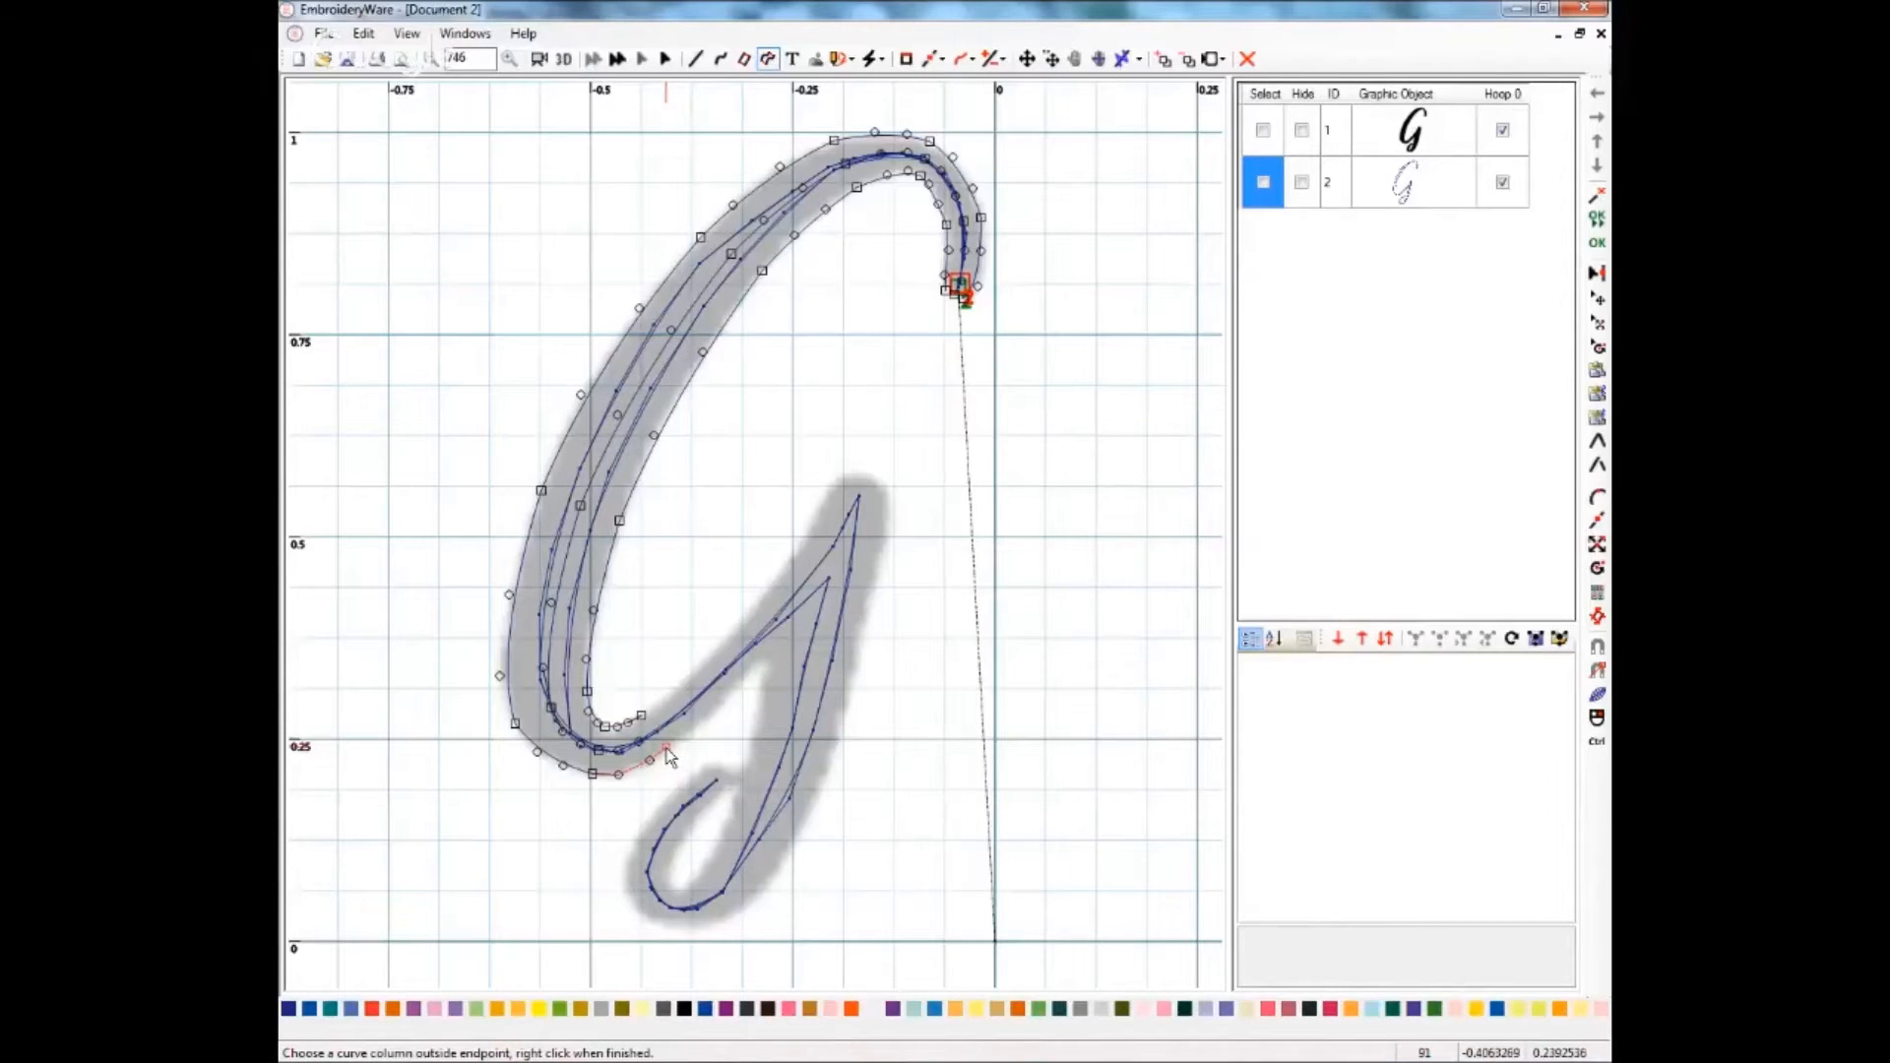
pyautogui.click(667, 750)
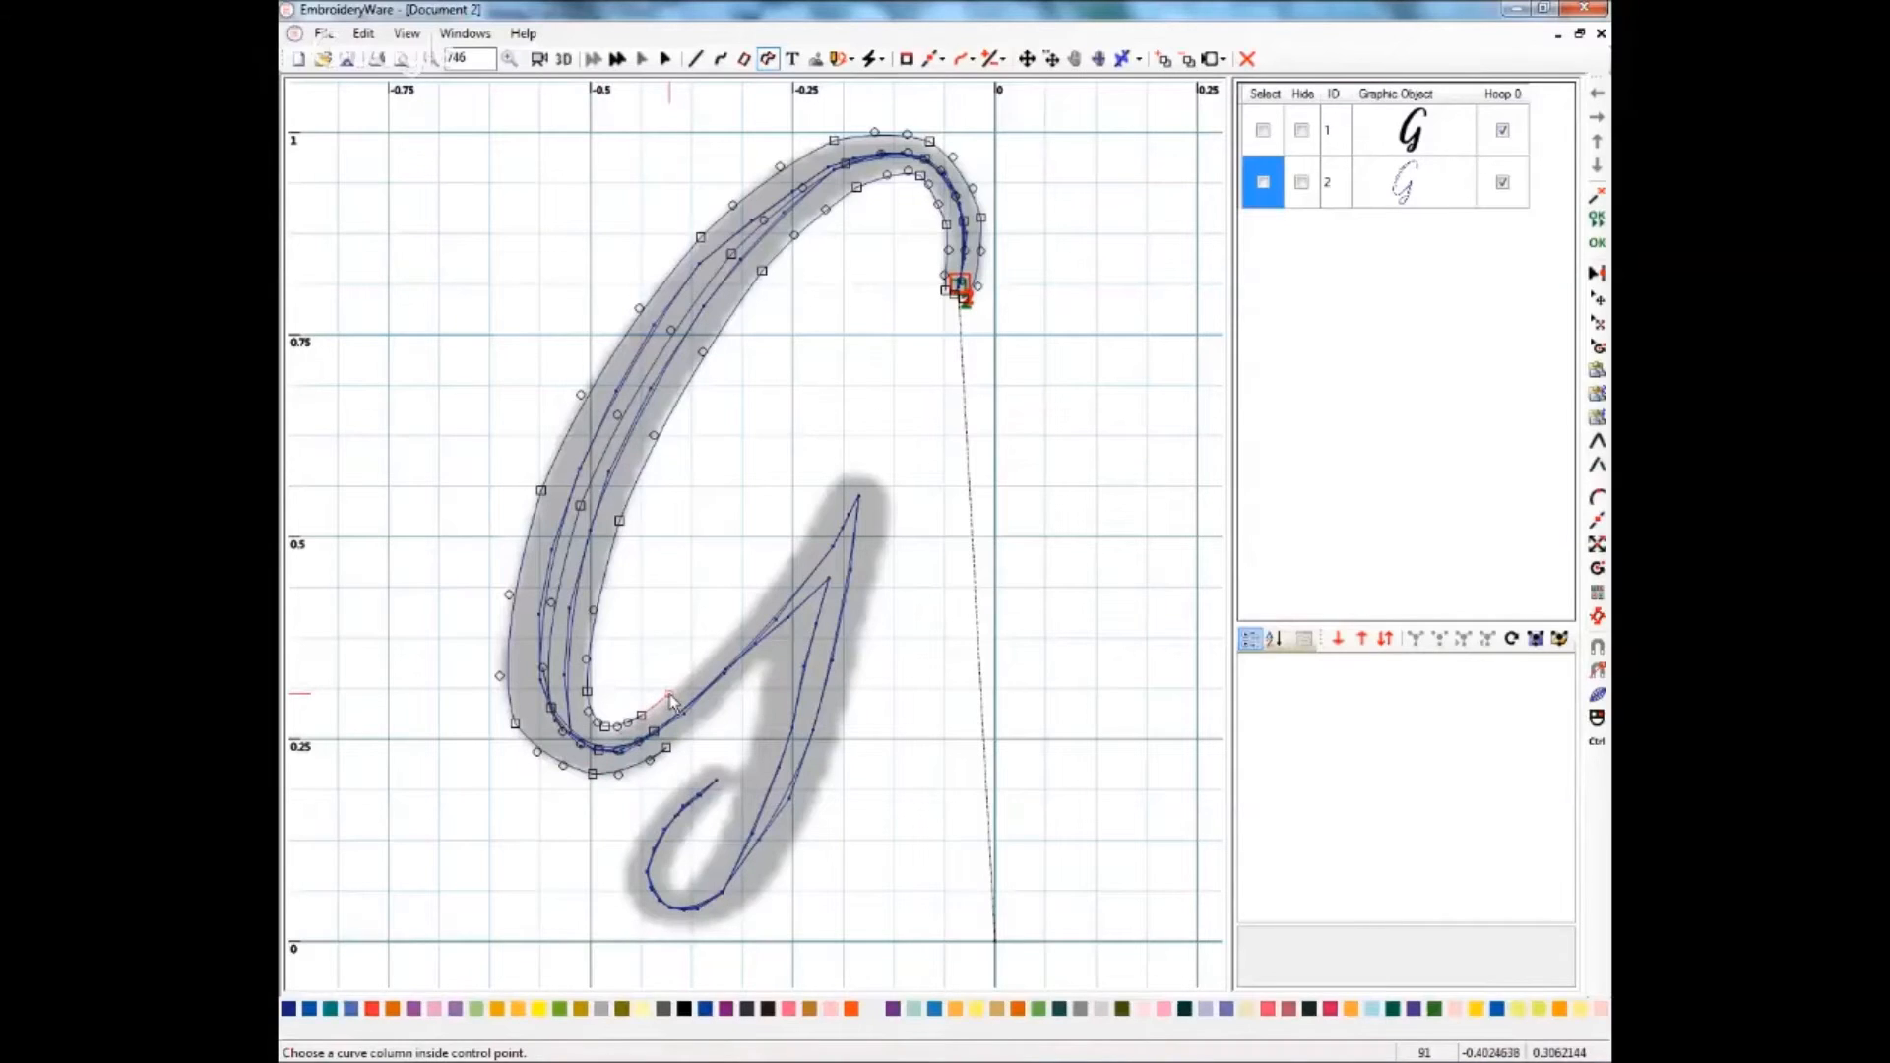
# - Add a column segment up the rising diagonal stroke, ending where it meets the stem
pyautogui.click(670, 695)
pyautogui.click(703, 724)
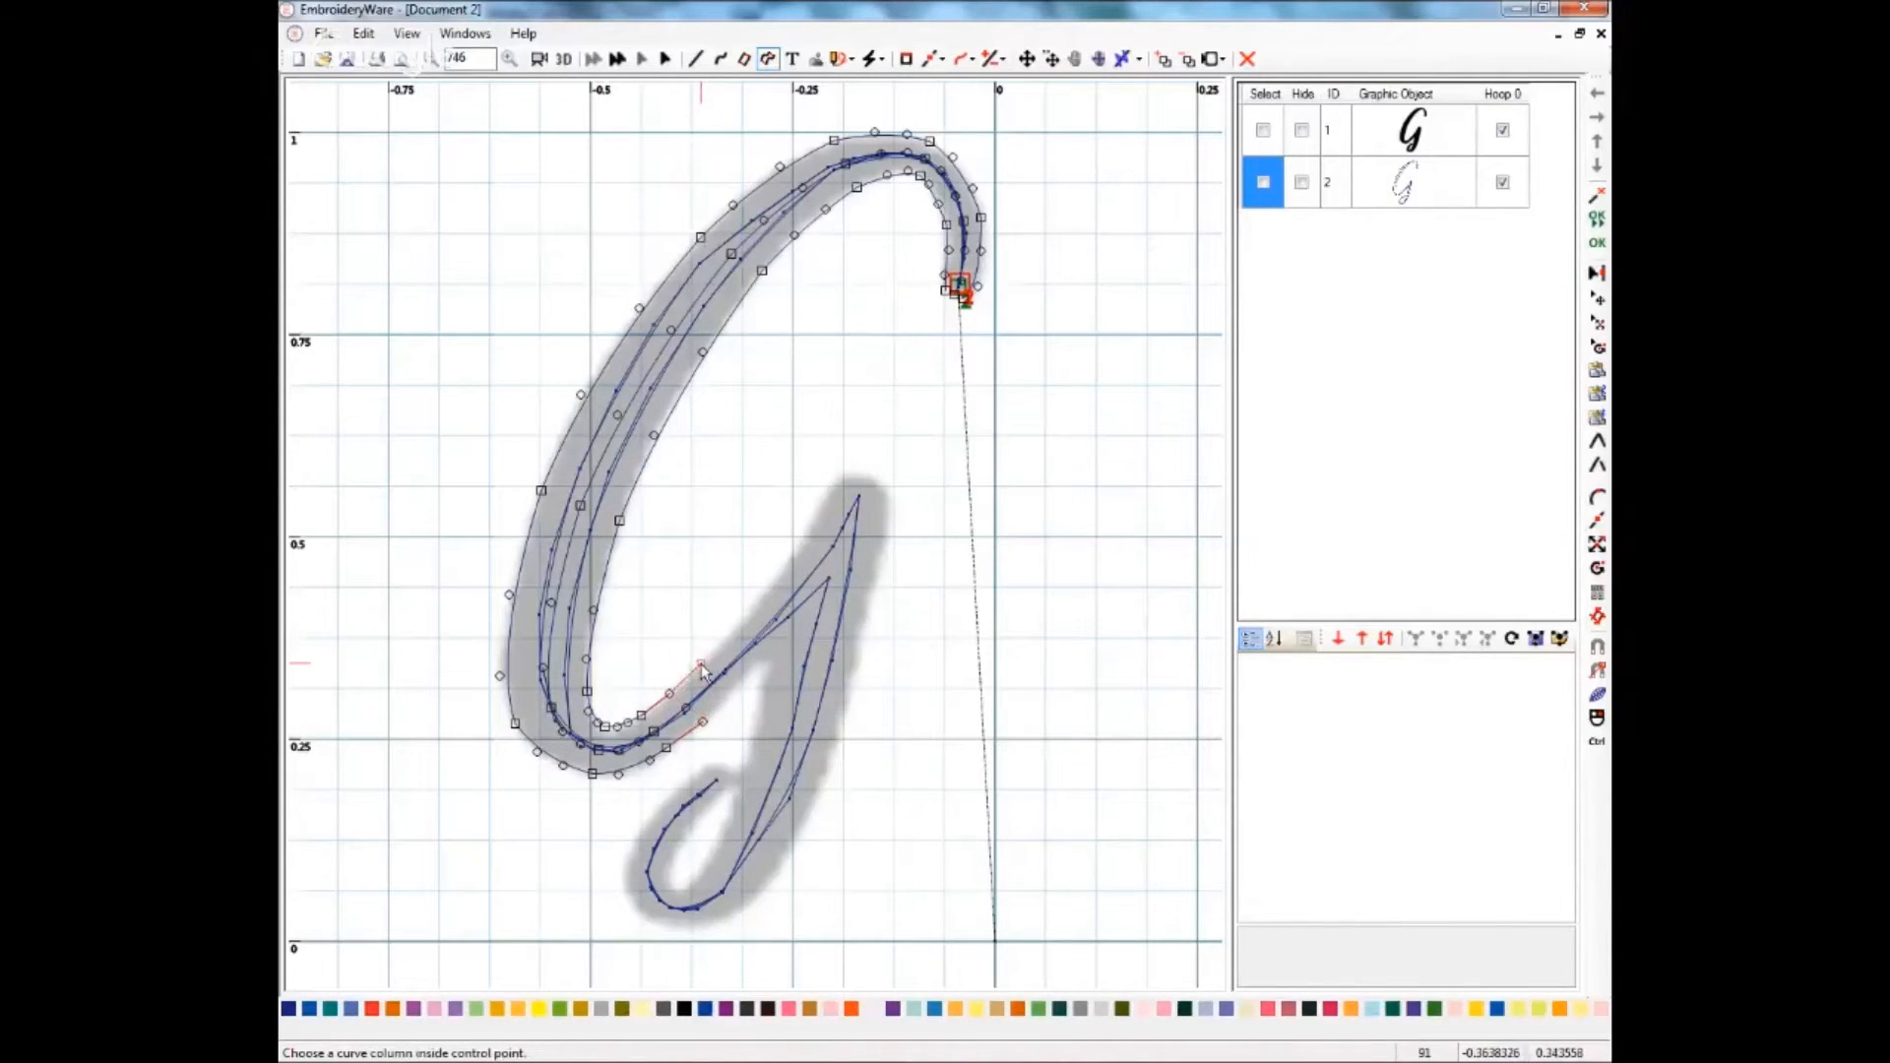
pyautogui.click(703, 665)
pyautogui.click(732, 693)
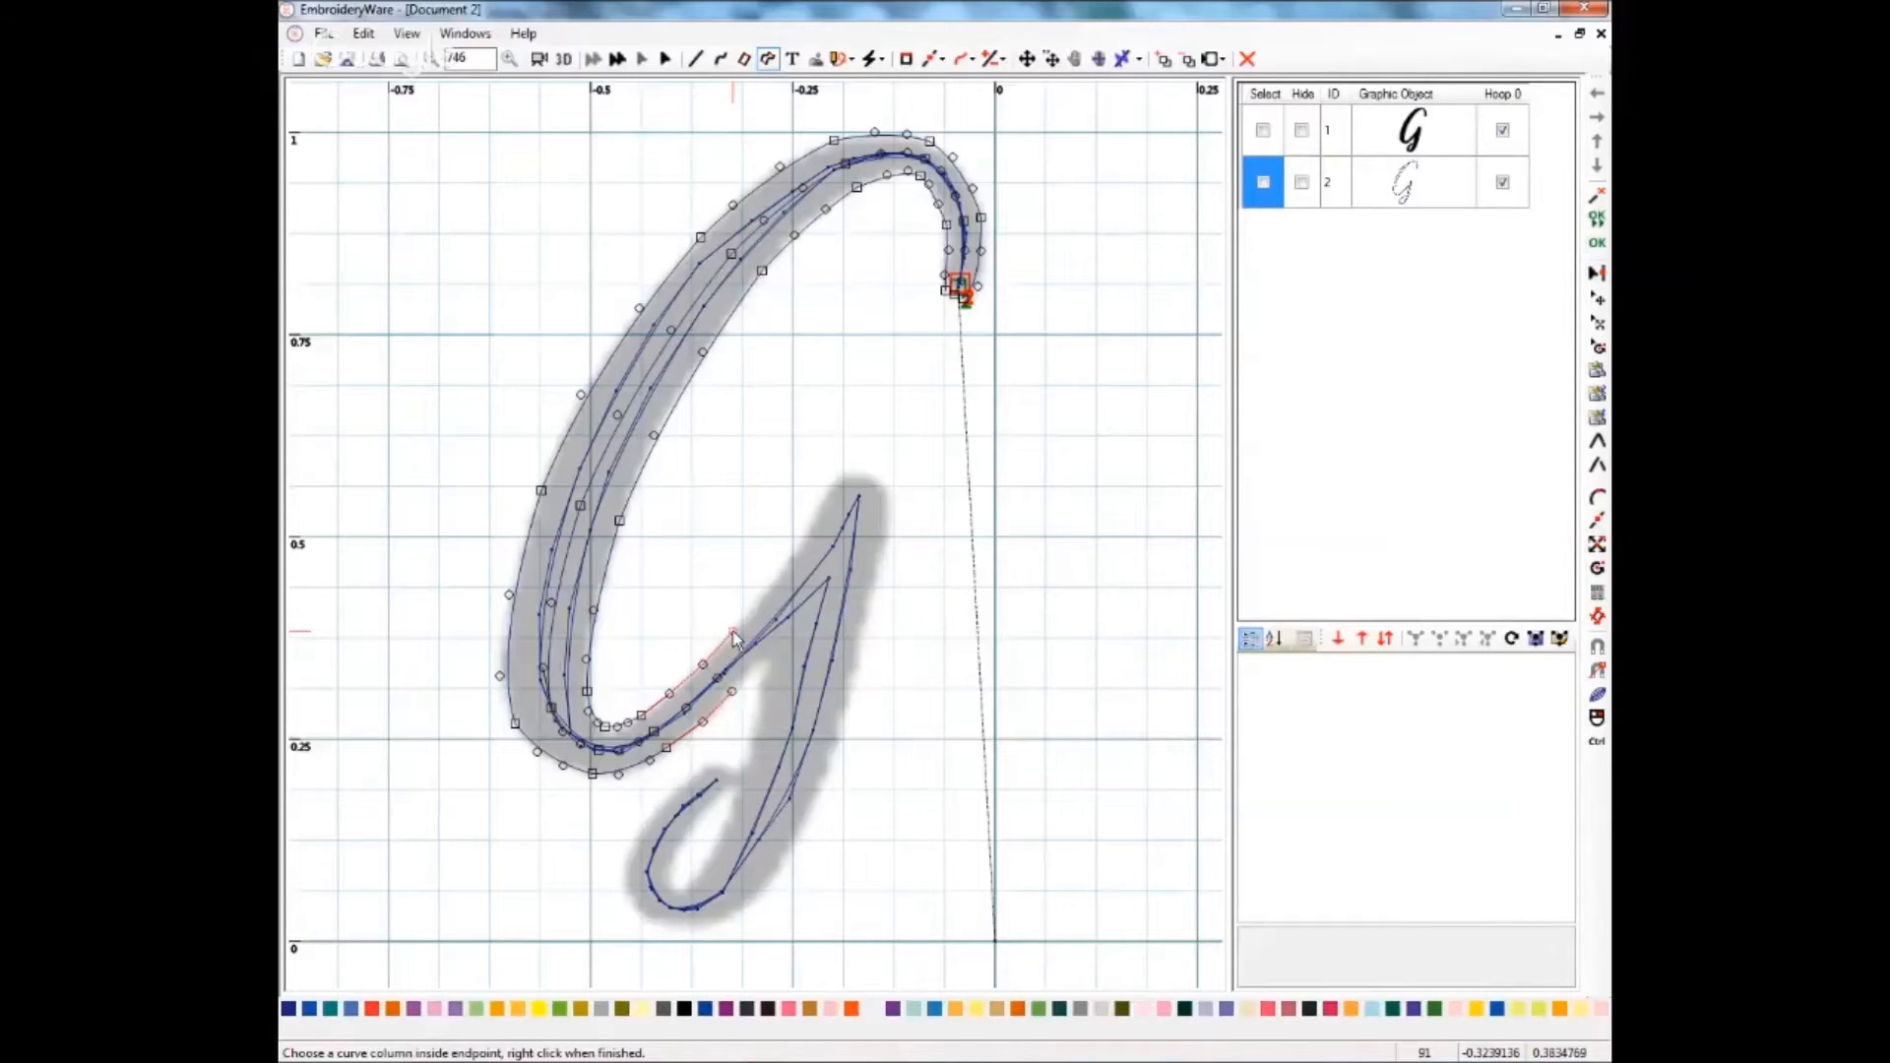
pyautogui.click(733, 633)
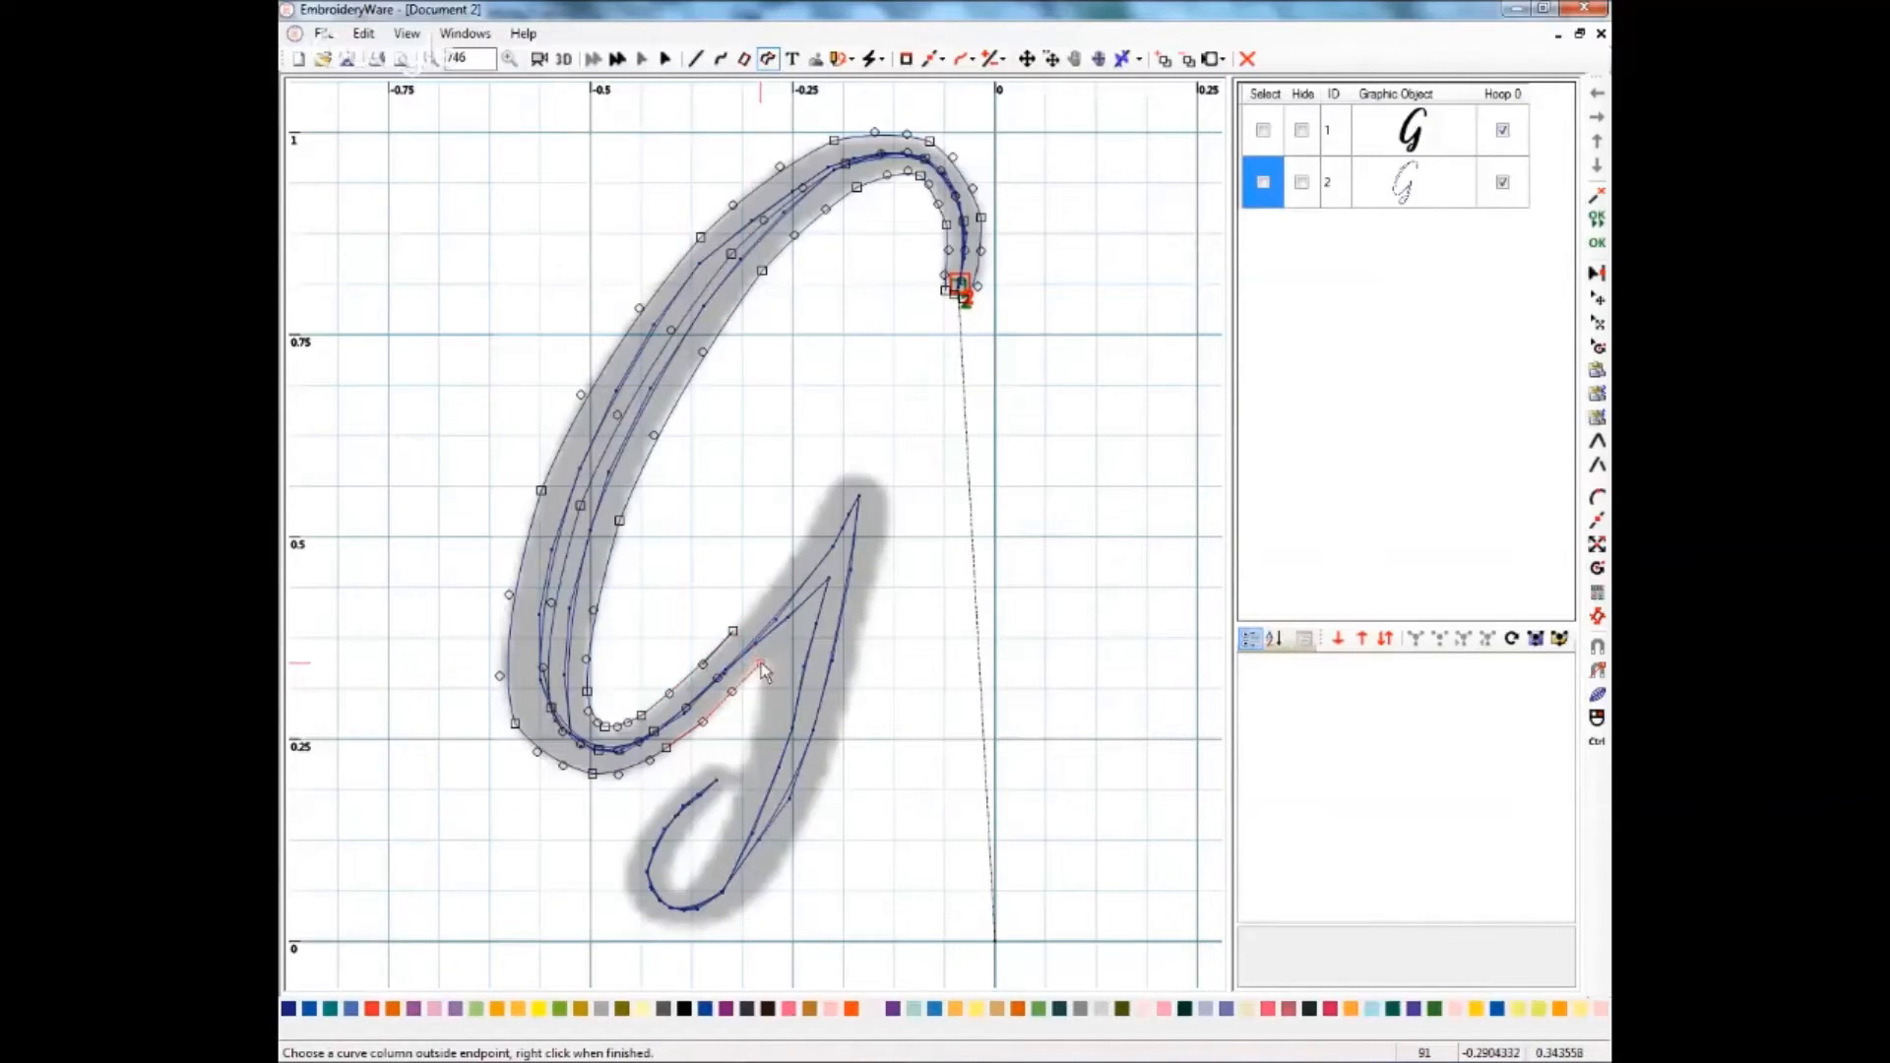
pyautogui.click(762, 659)
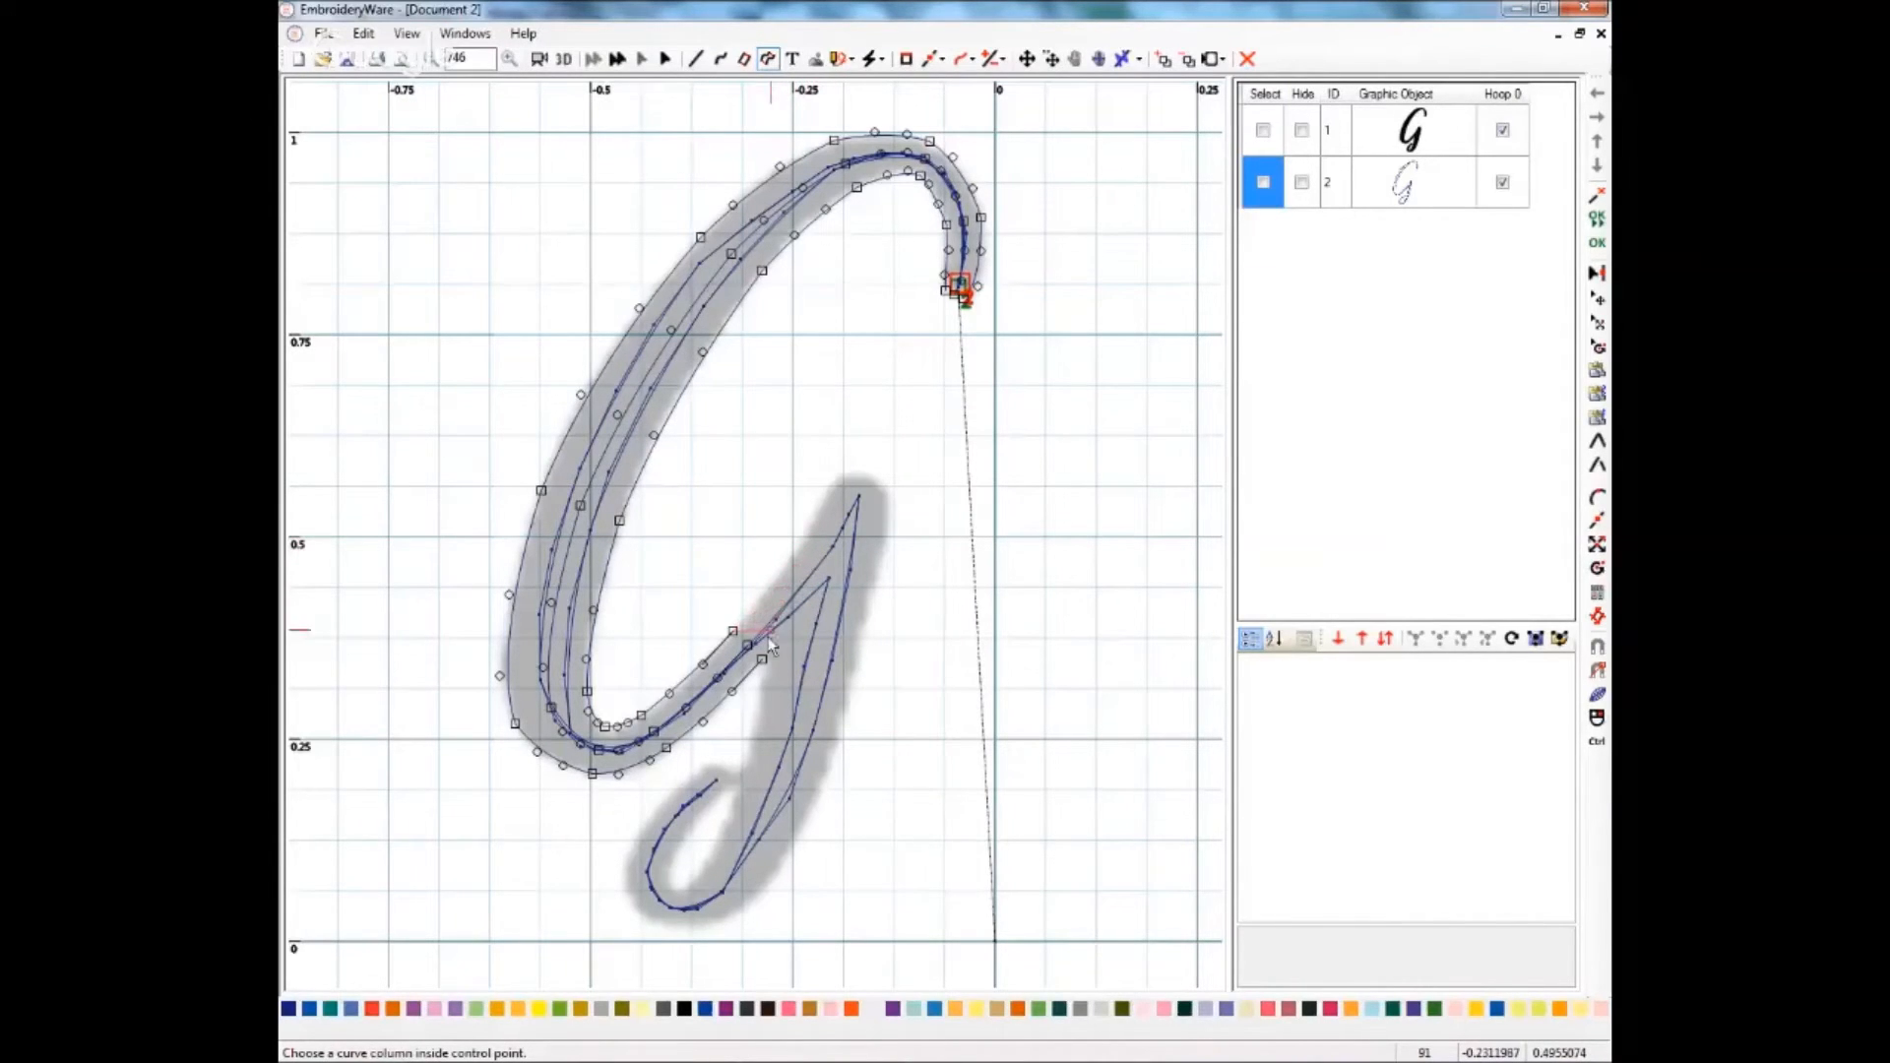
# - Extend the column from the stem junction up into the stem, ending partway to its tip
pyautogui.click(763, 668)
pyautogui.click(793, 563)
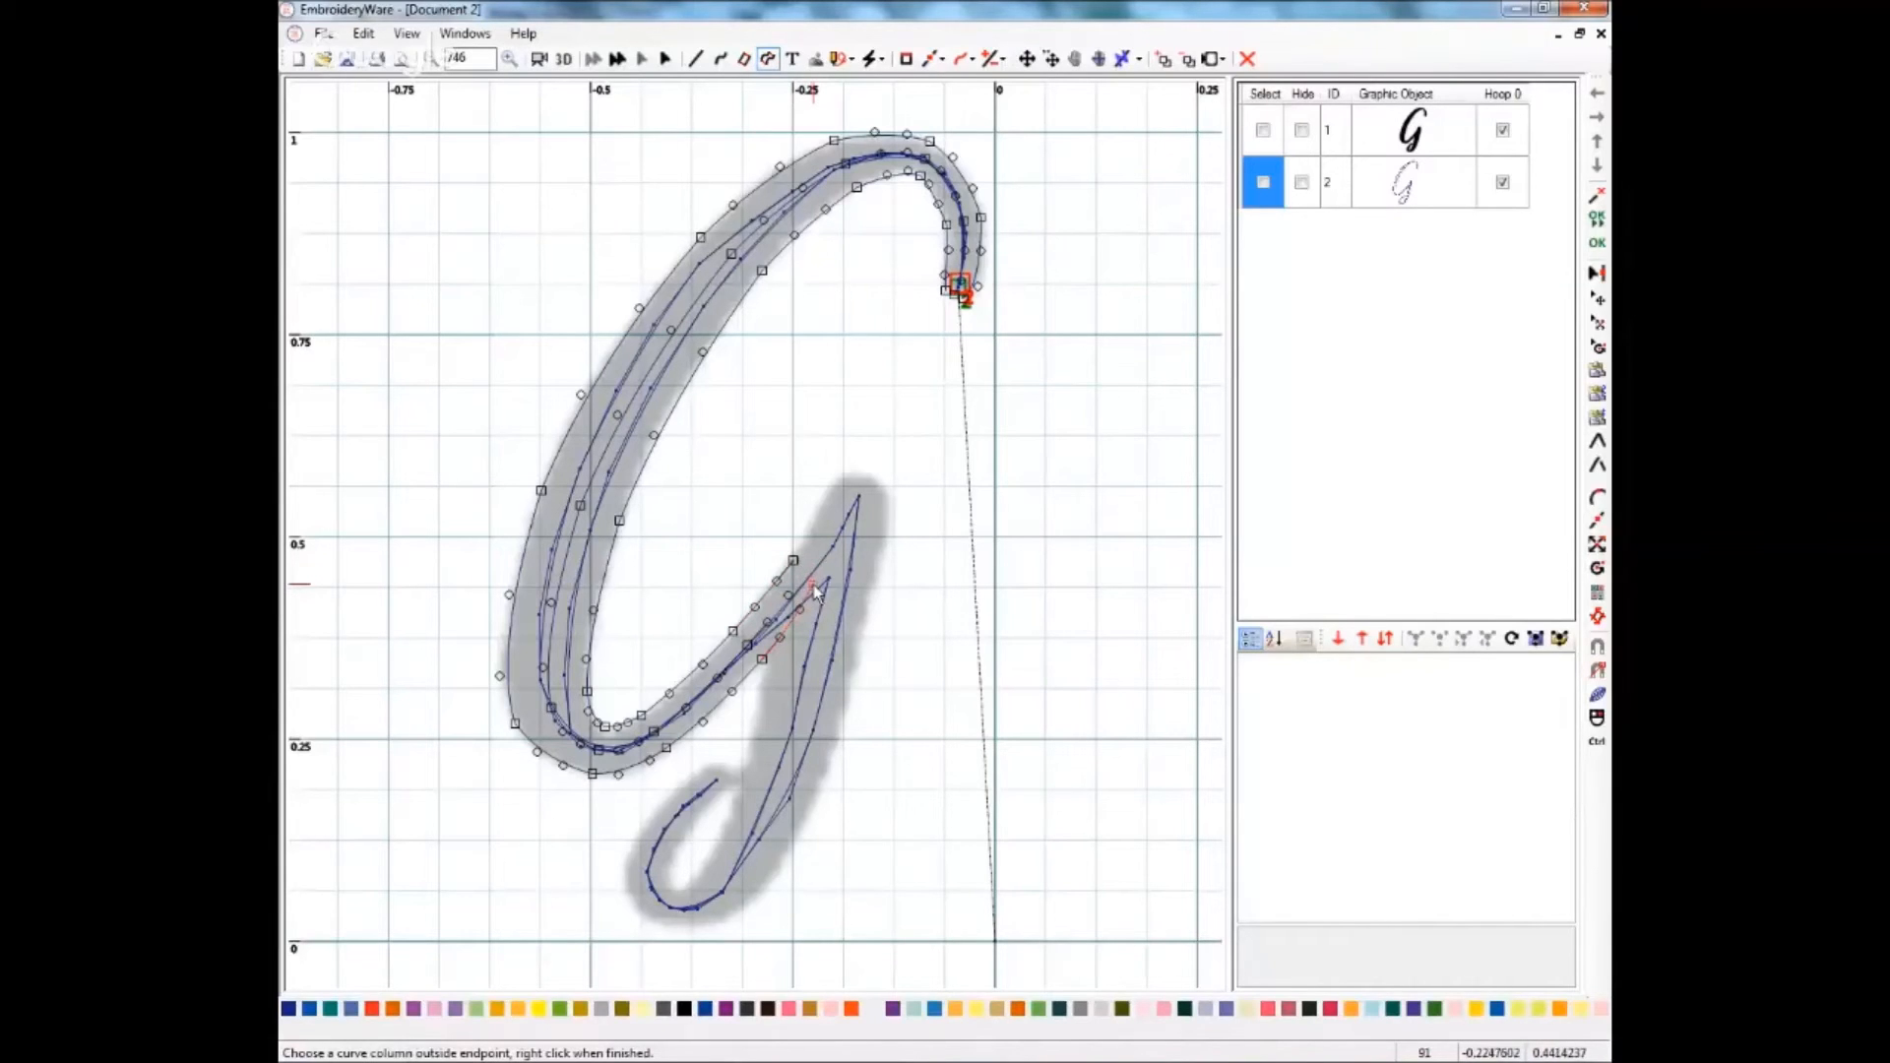
pyautogui.click(815, 586)
pyautogui.rightClick(806, 552)
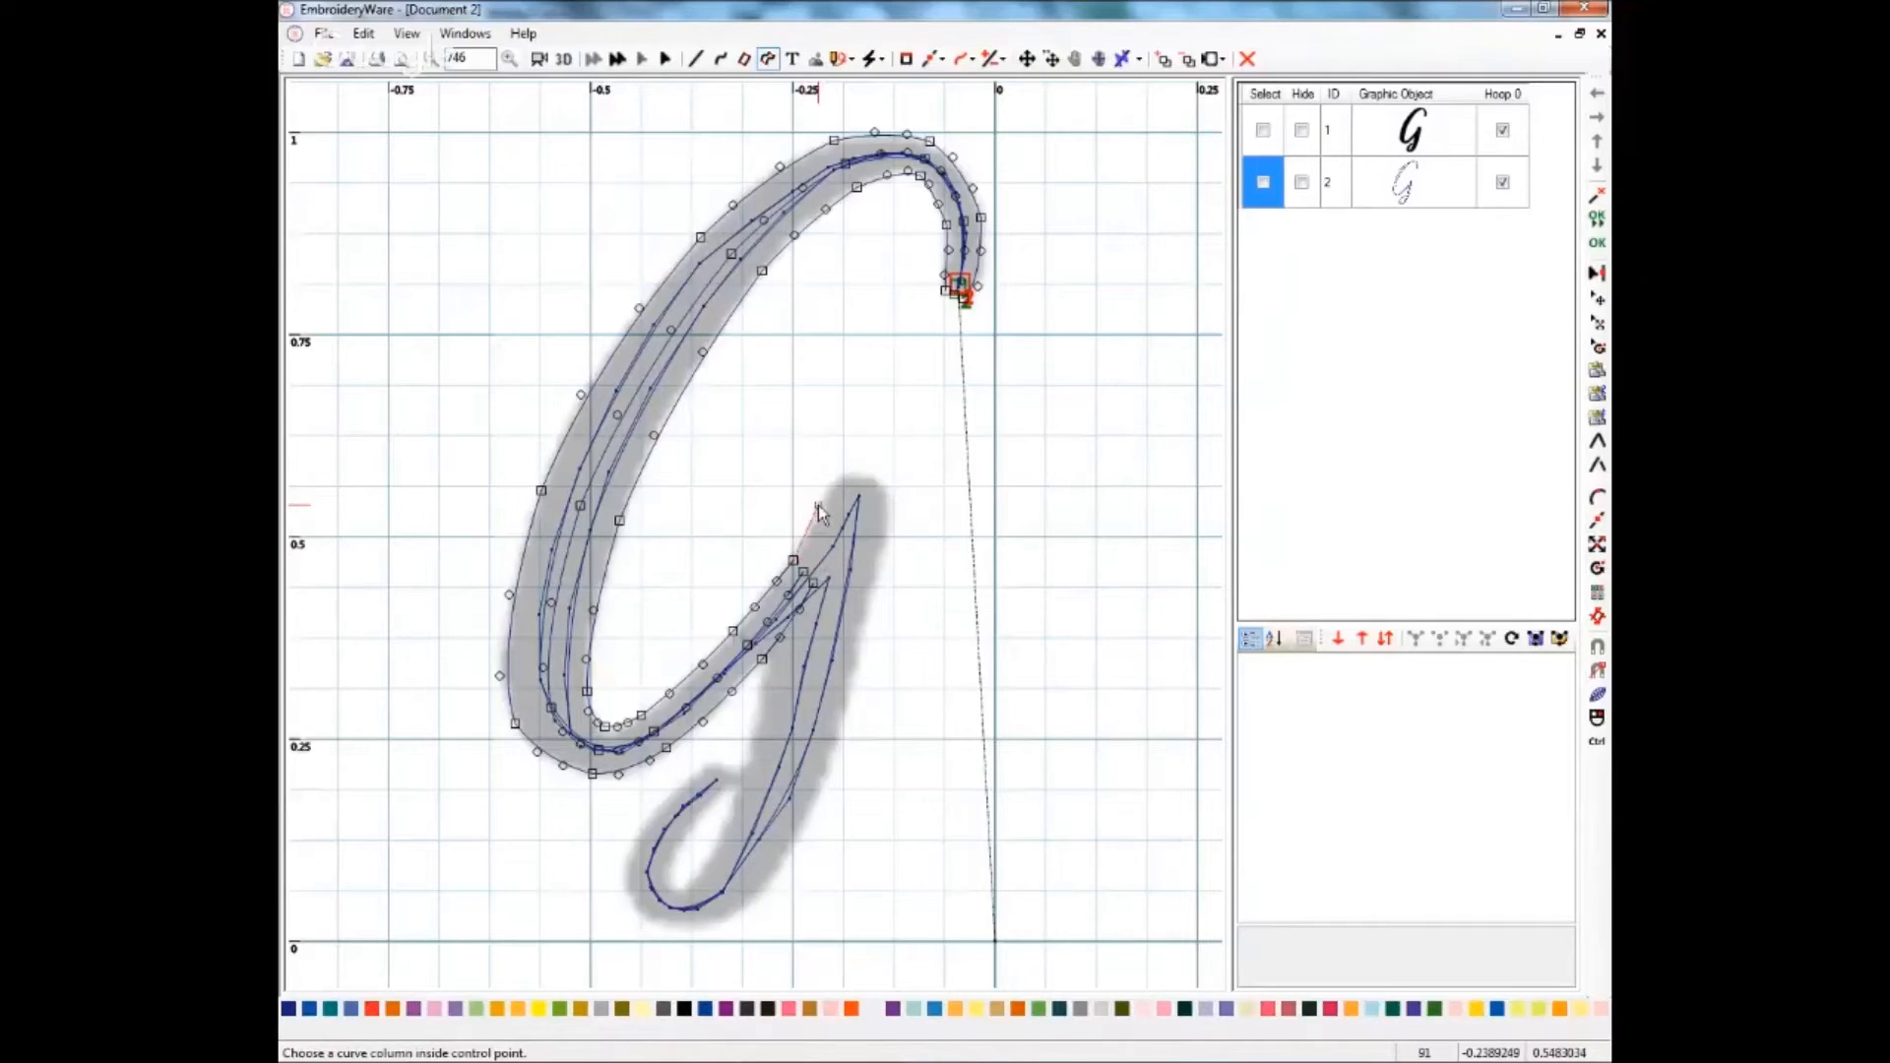
# - Switch to Curve and draw a short running-stitch curve from the end of the column up to the stem's tip
pyautogui.rightClick(805, 439)
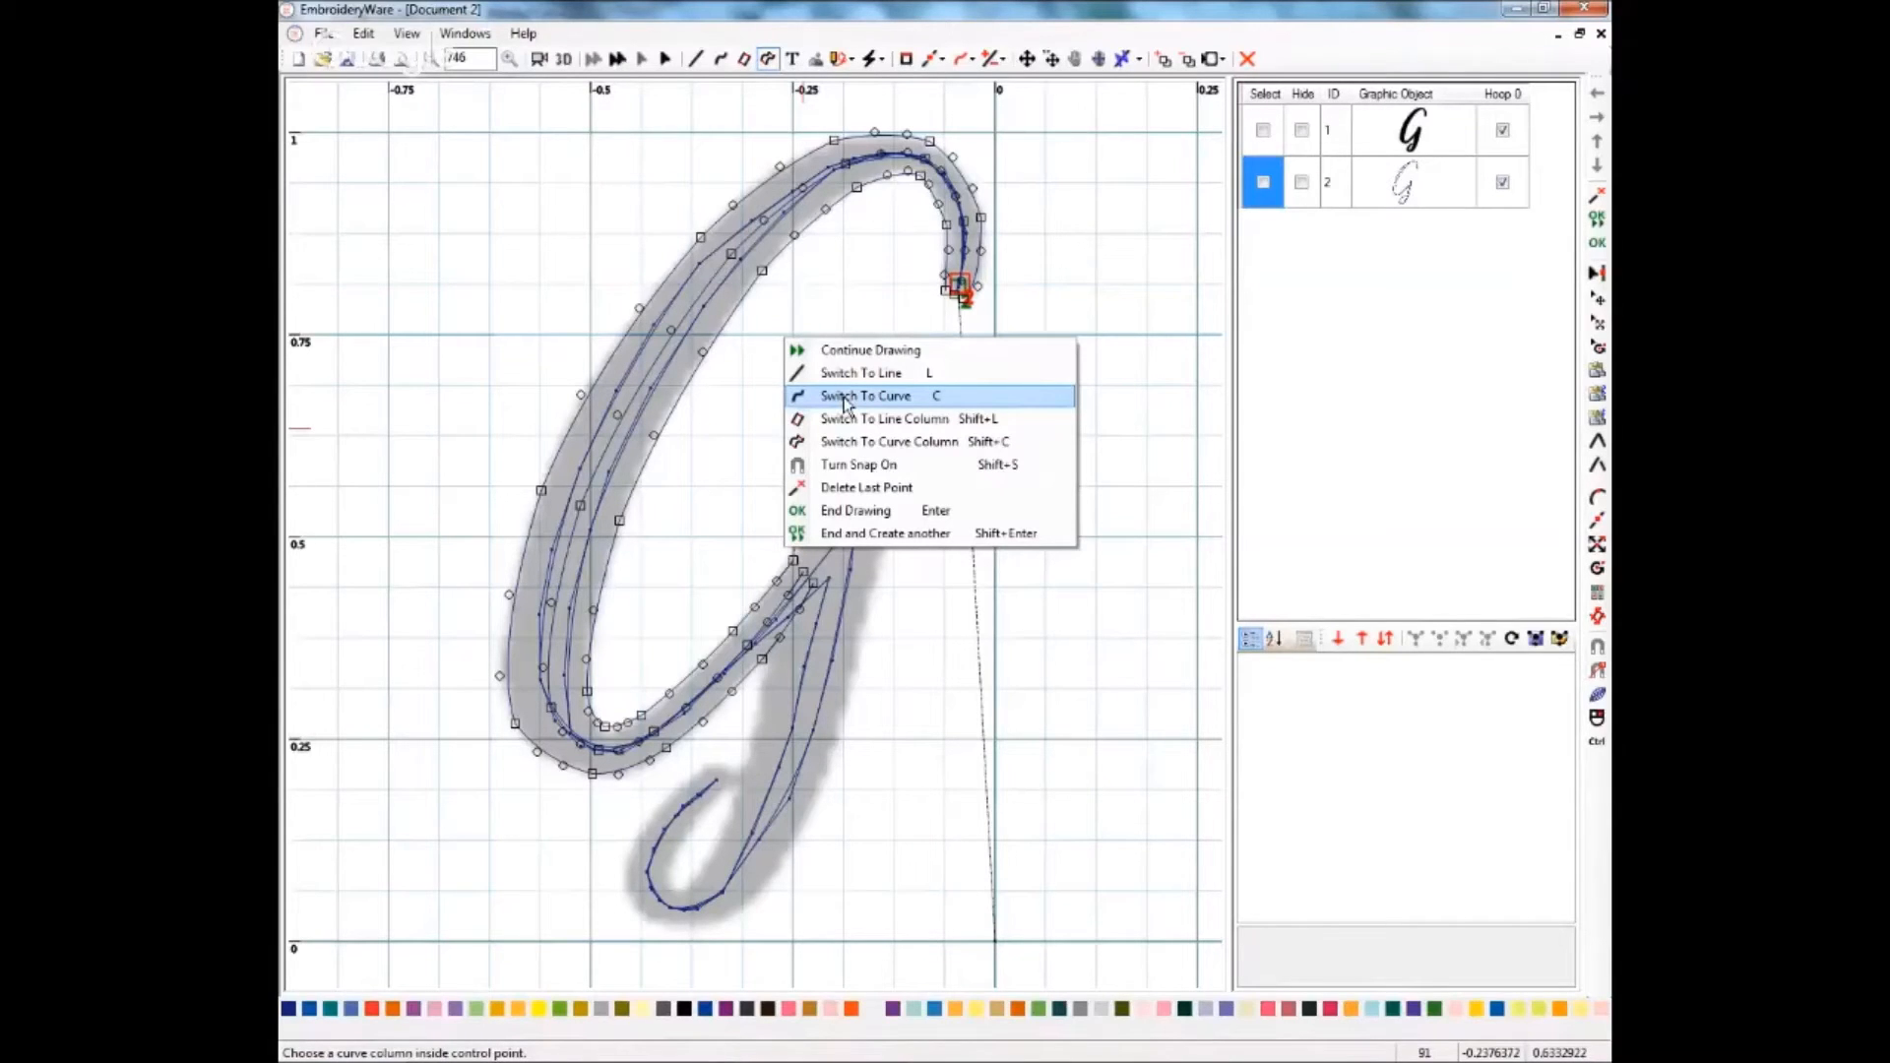
pyautogui.click(843, 400)
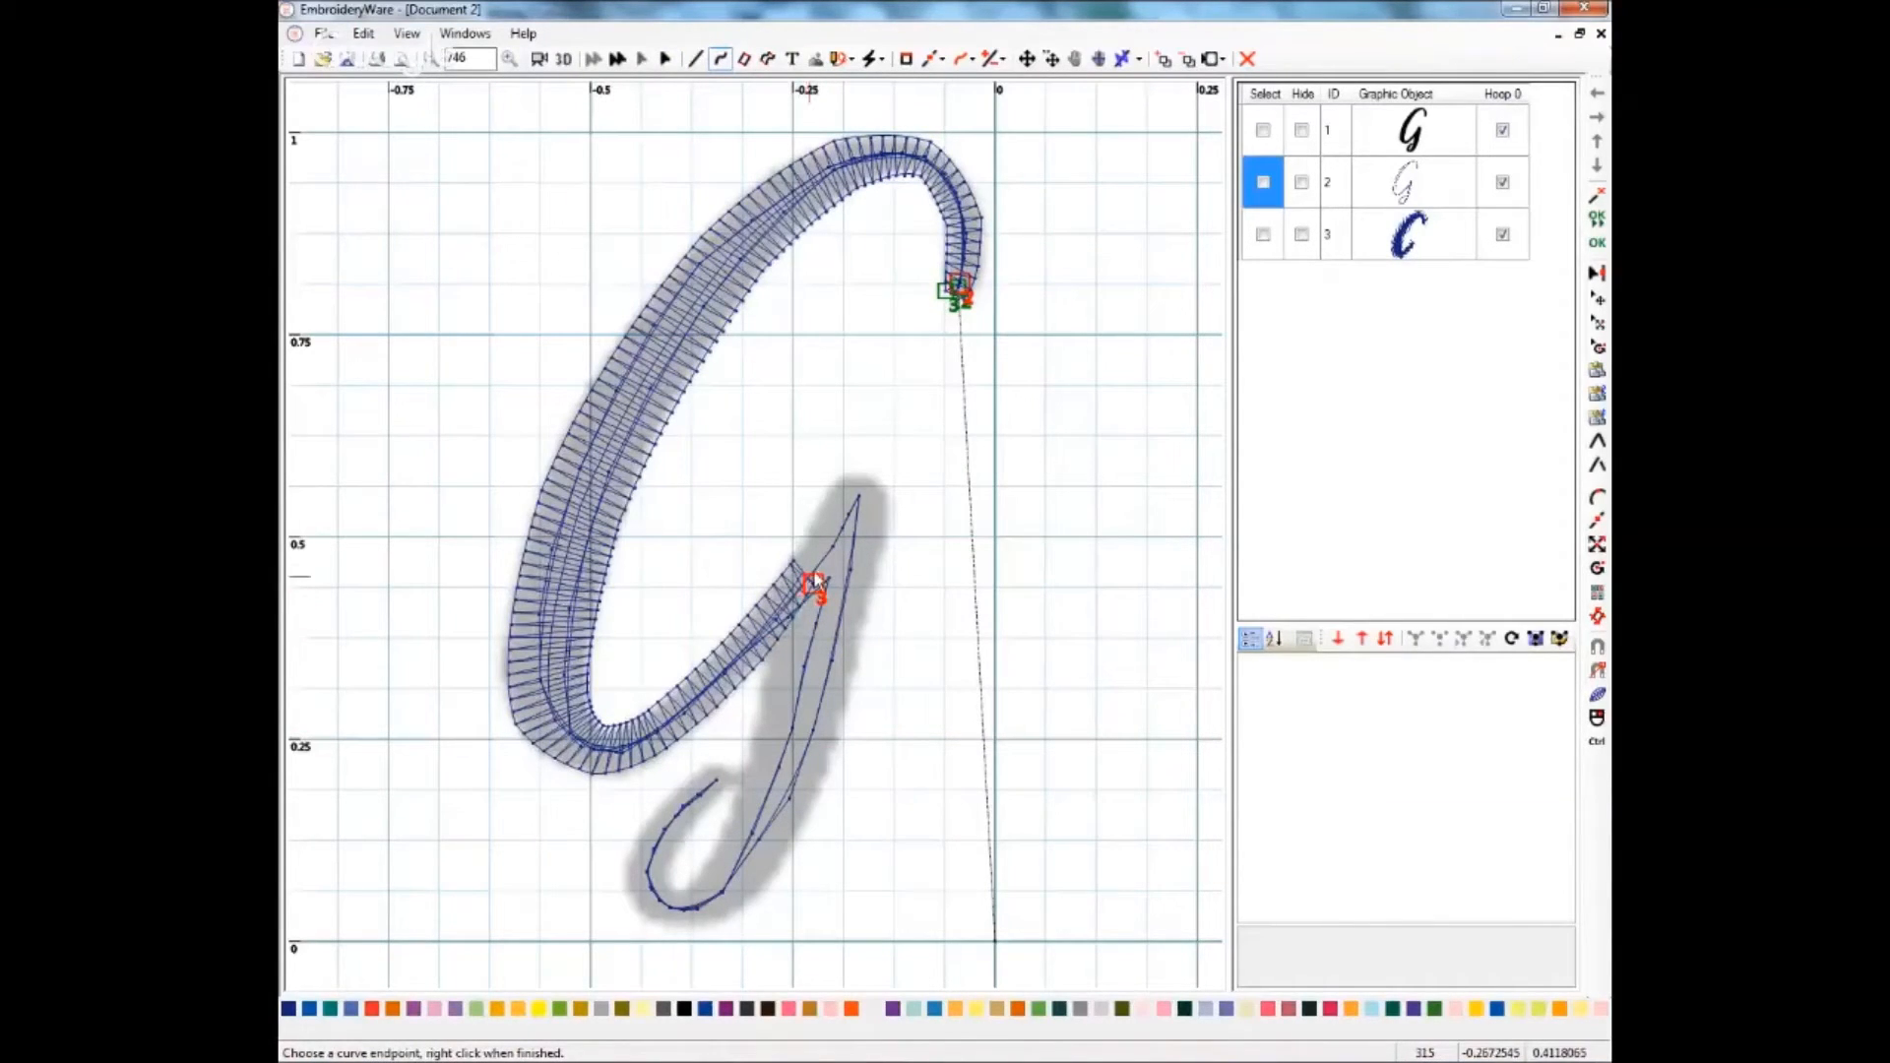
pyautogui.click(818, 545)
pyautogui.click(849, 516)
pyautogui.click(853, 495)
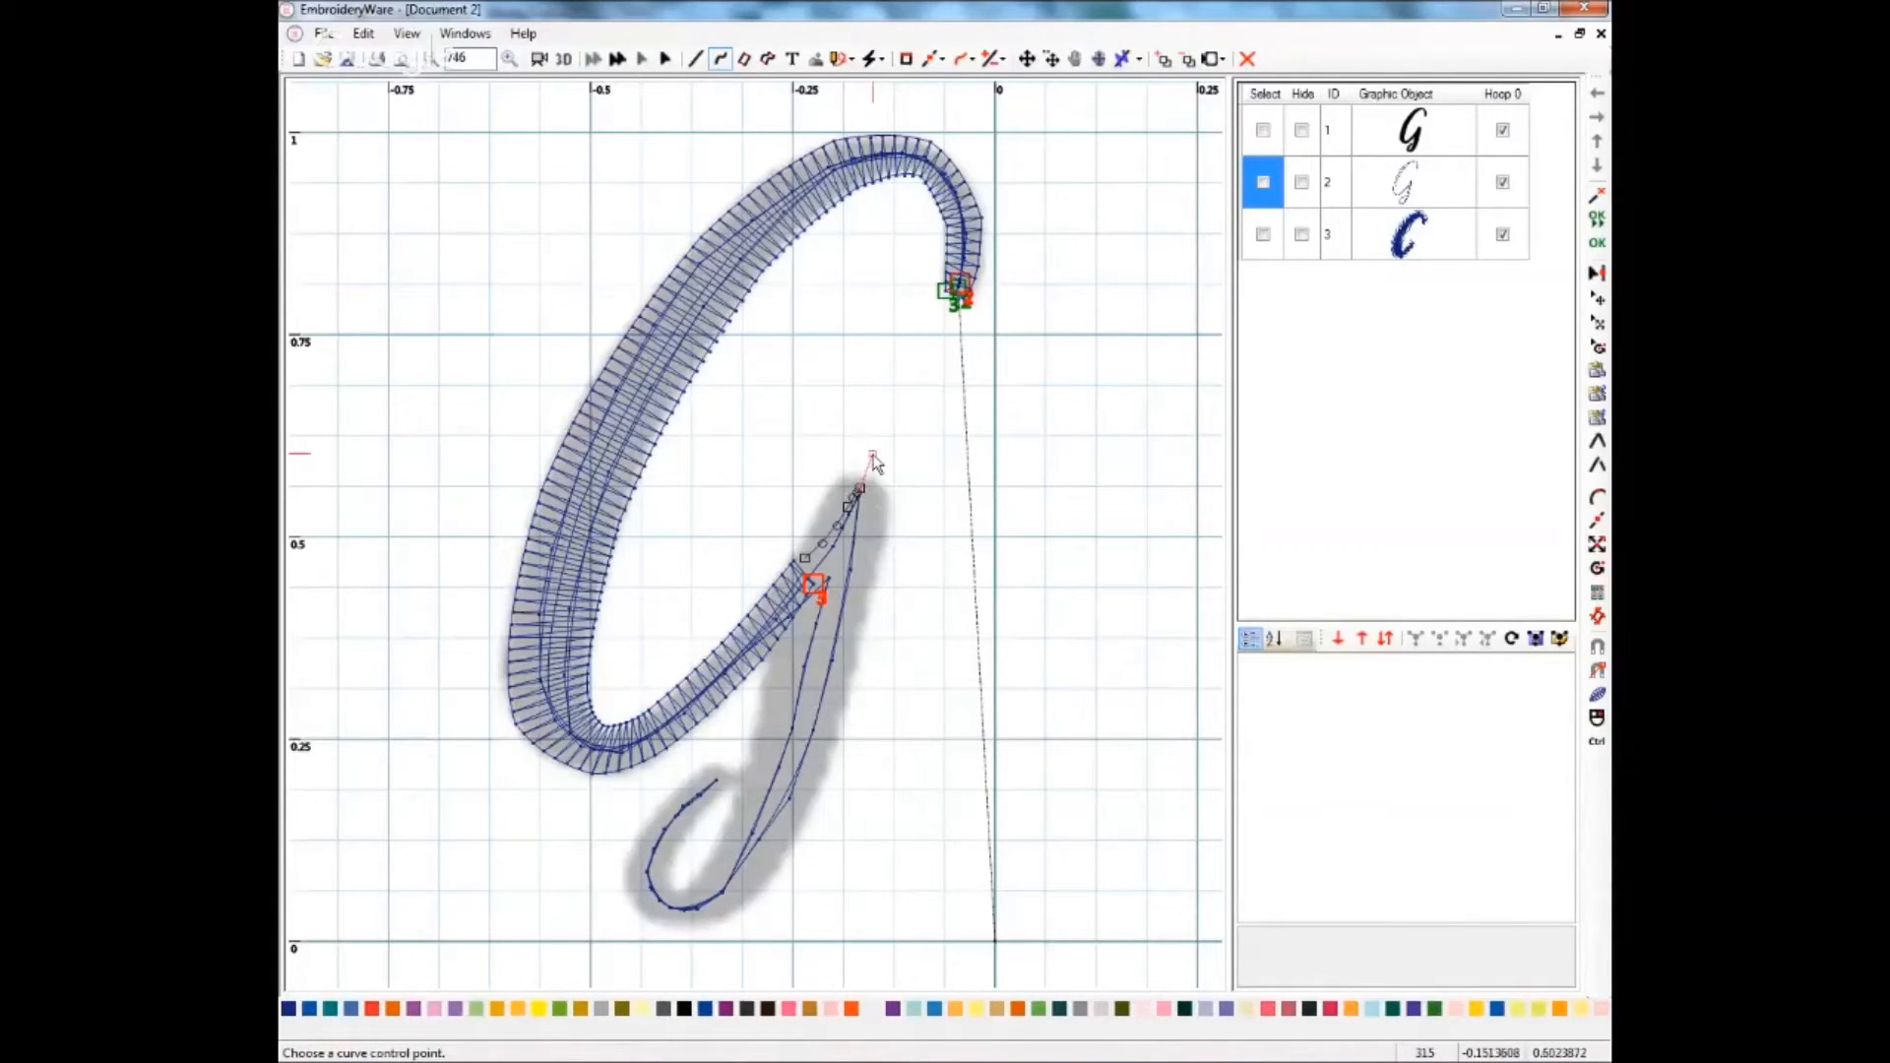
# - Switch to Curve Column and place the starting inside and outside points across the rounded tip of the stem
pyautogui.rightClick(873, 458)
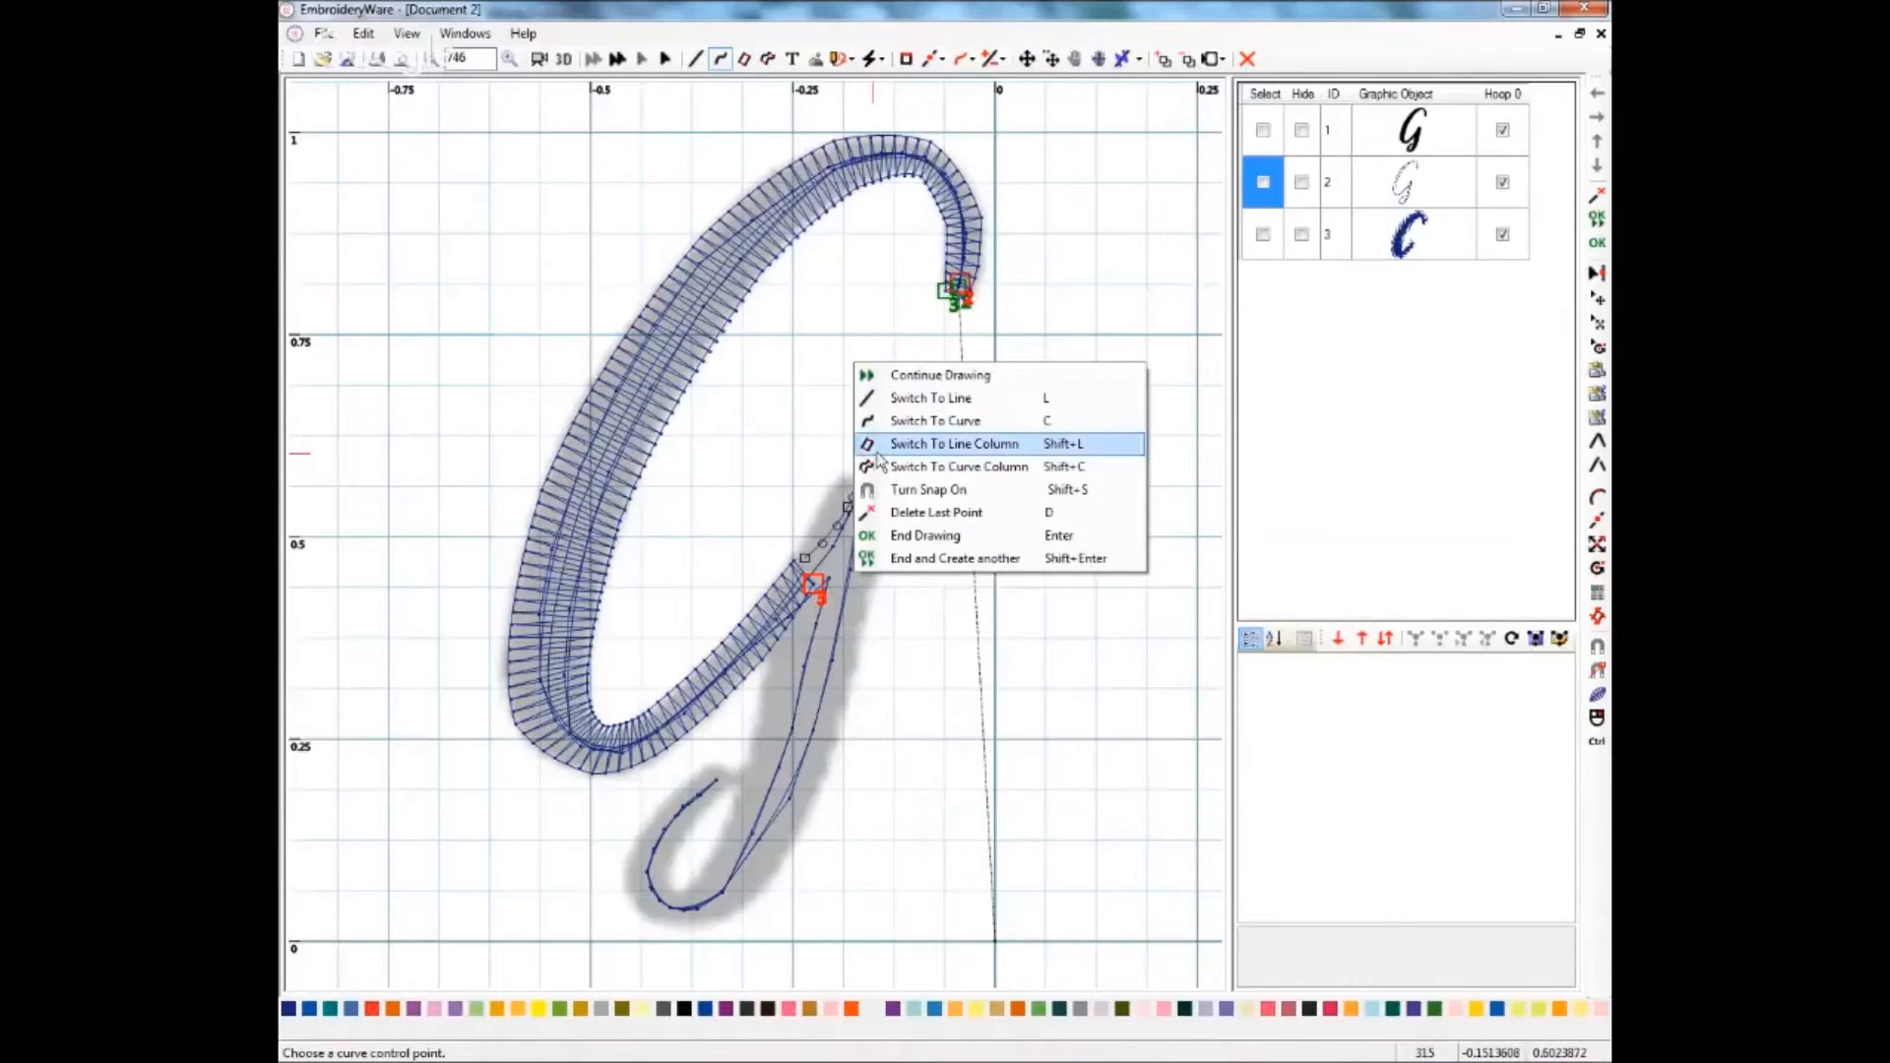
pyautogui.click(965, 467)
pyautogui.click(861, 494)
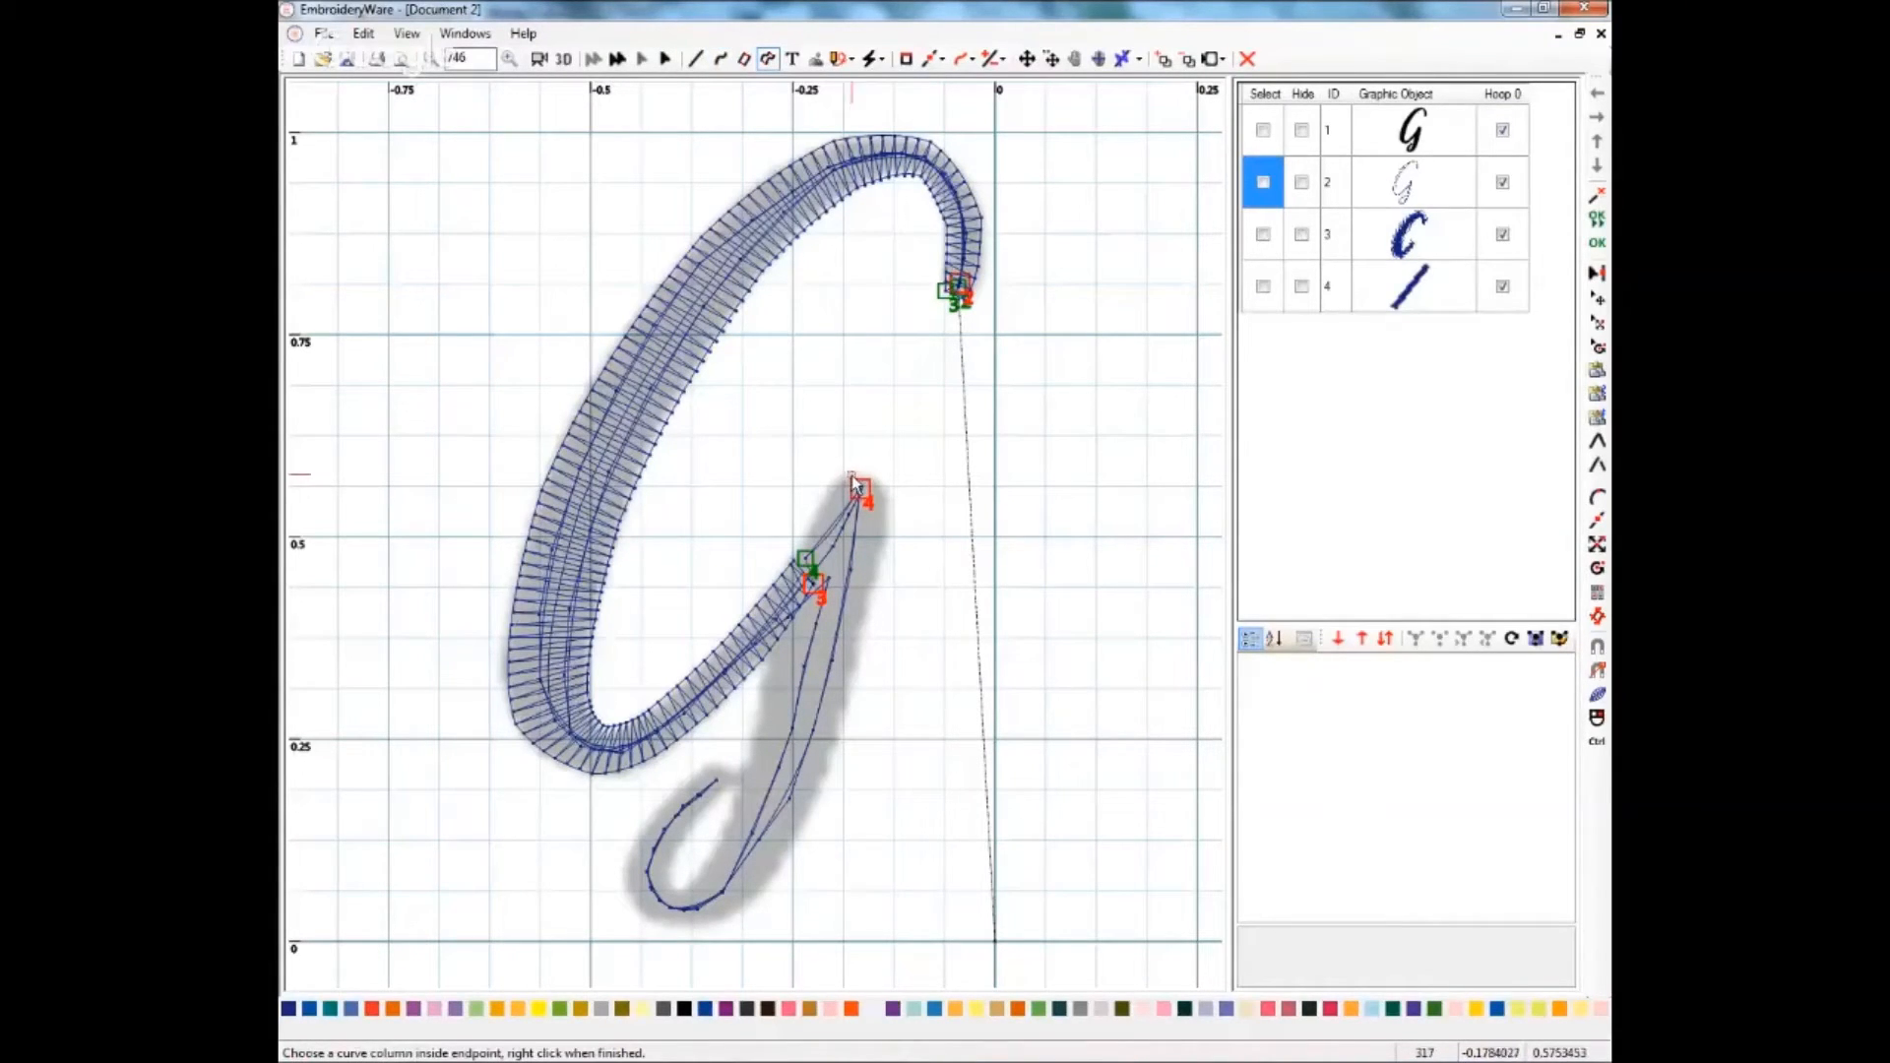
pyautogui.click(868, 490)
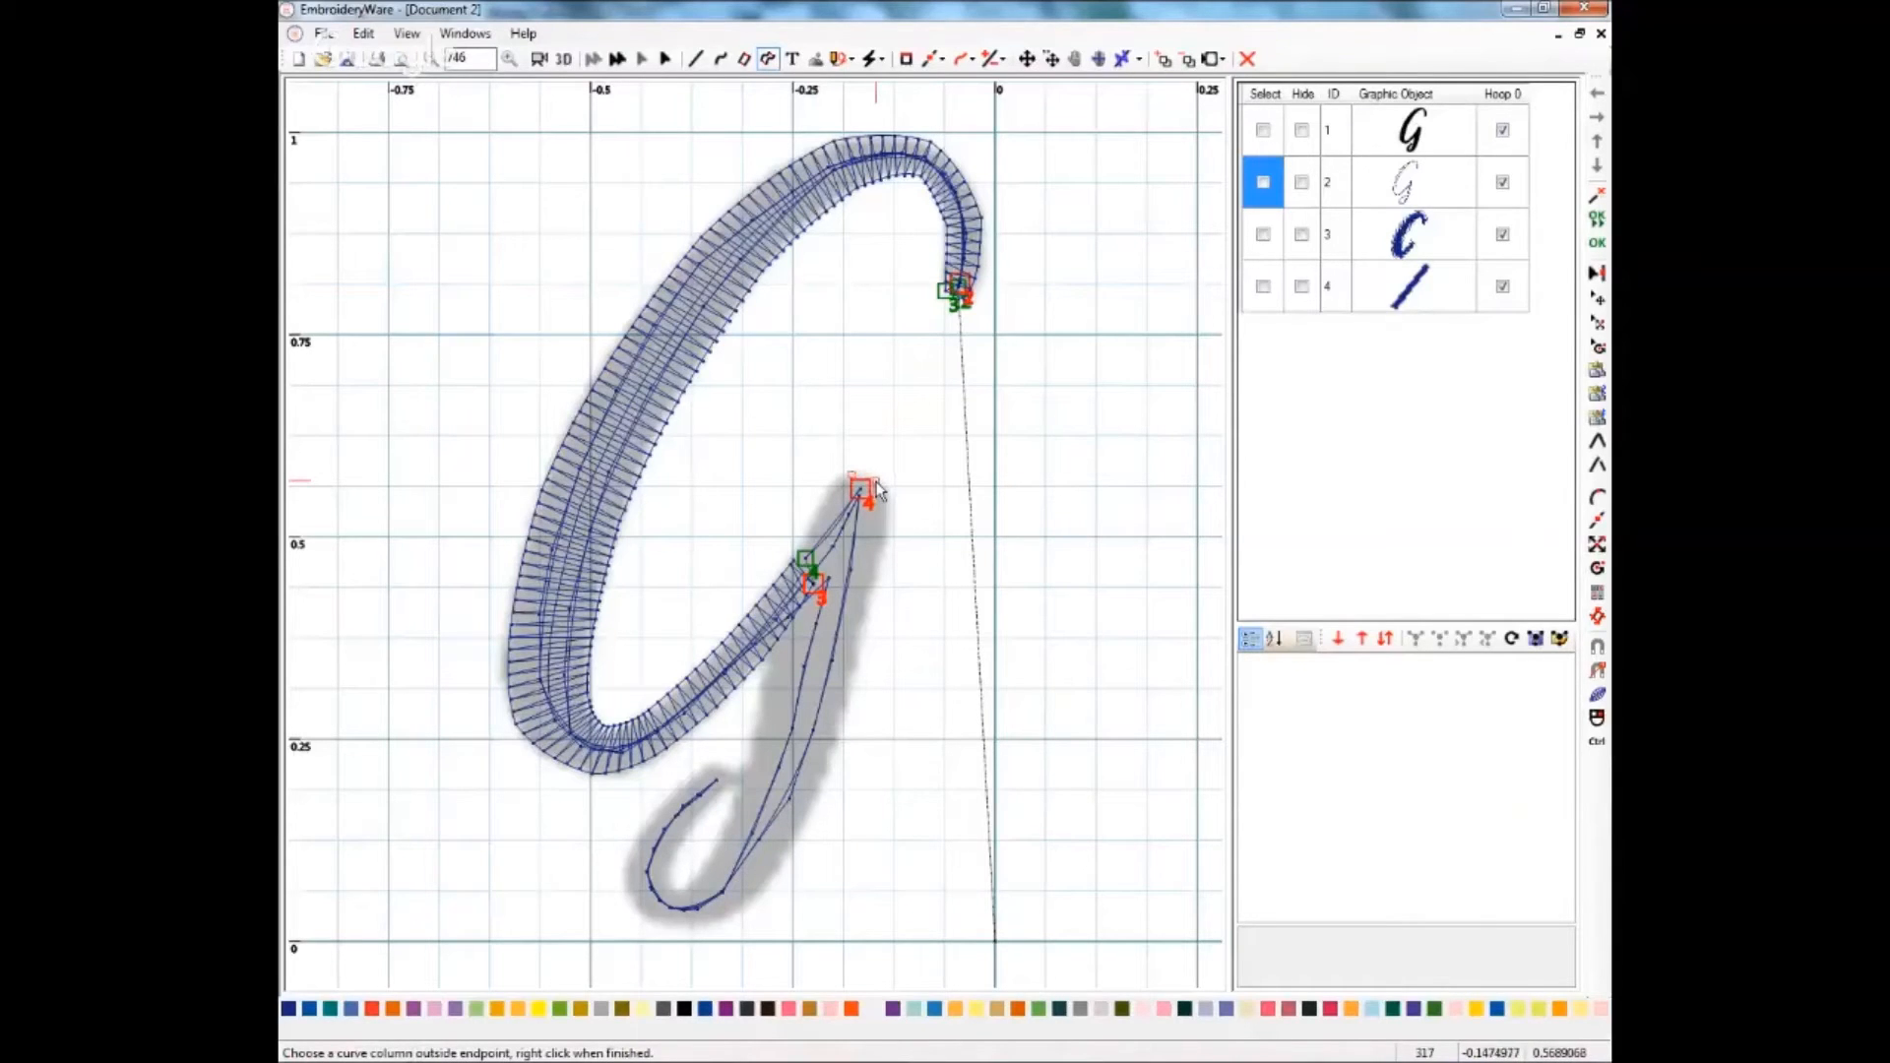
pyautogui.click(878, 484)
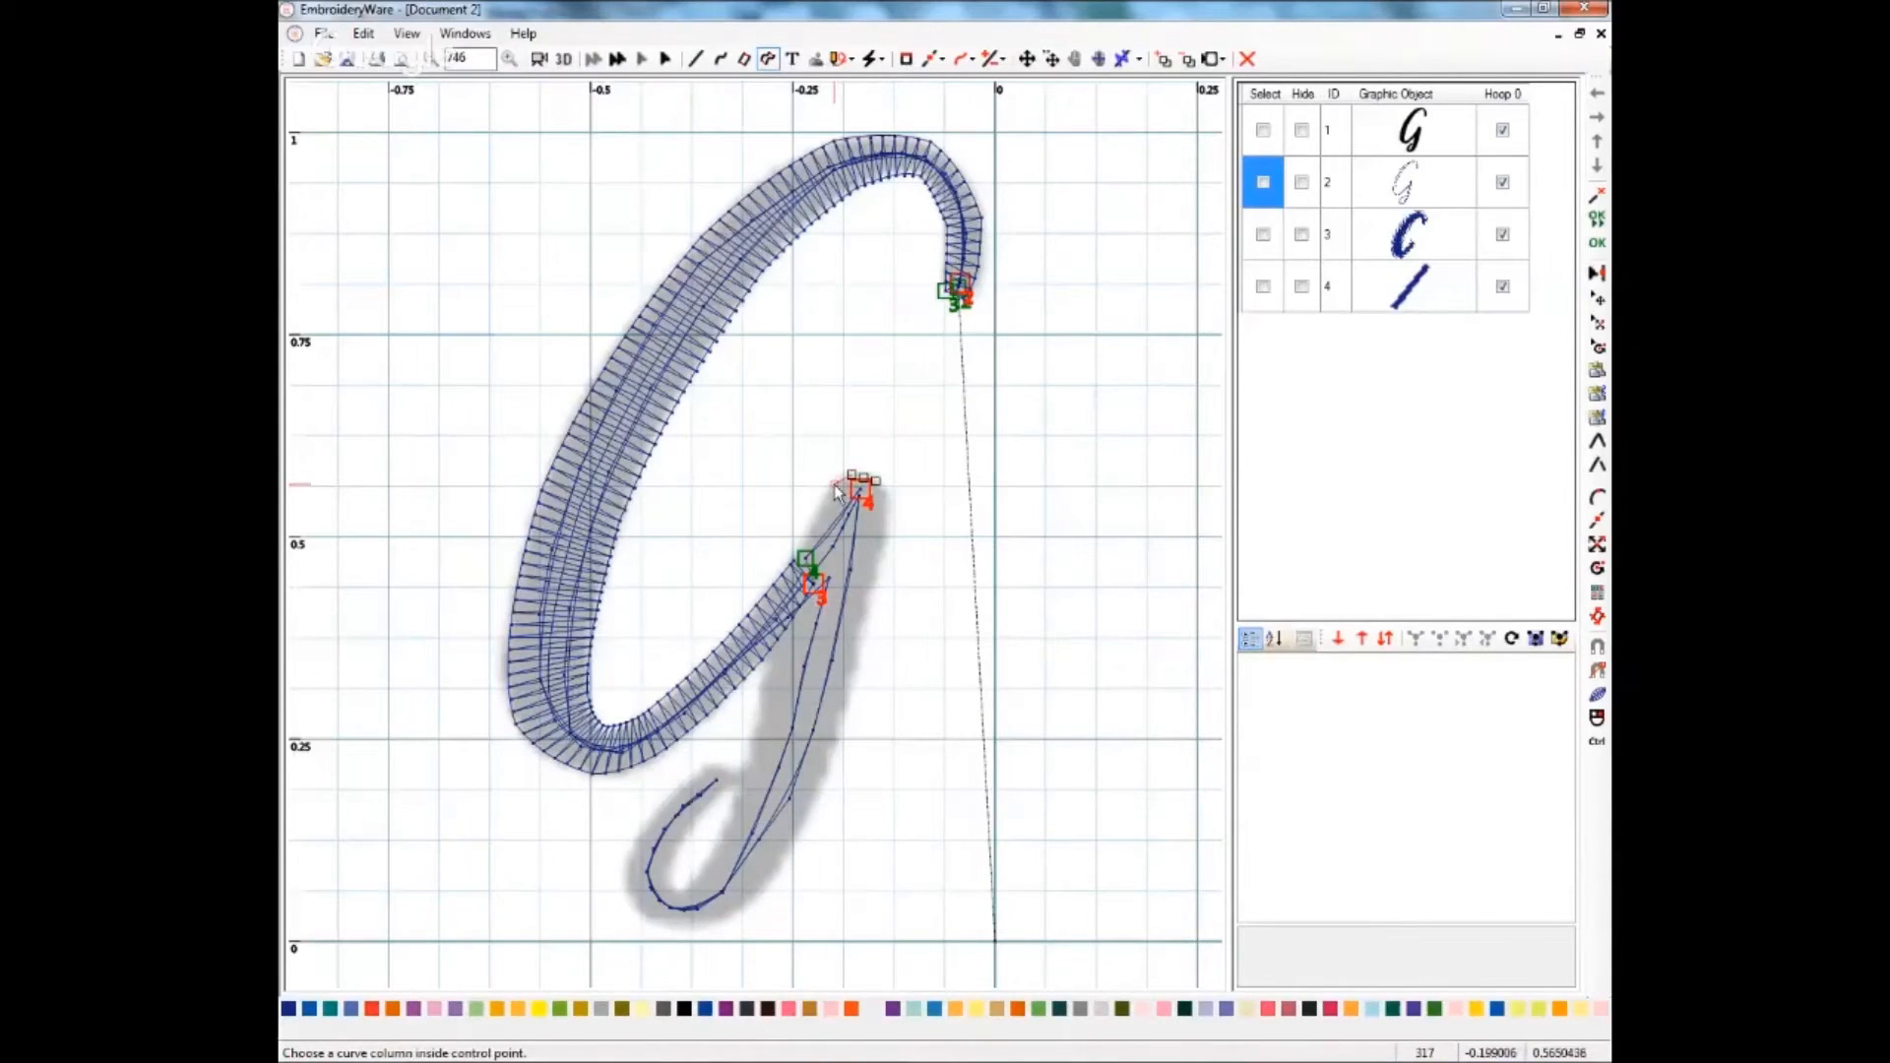
# - Add the first segment of the stem column around its rounded tip, with control and end point pairs on both edges
pyautogui.click(881, 498)
pyautogui.click(886, 500)
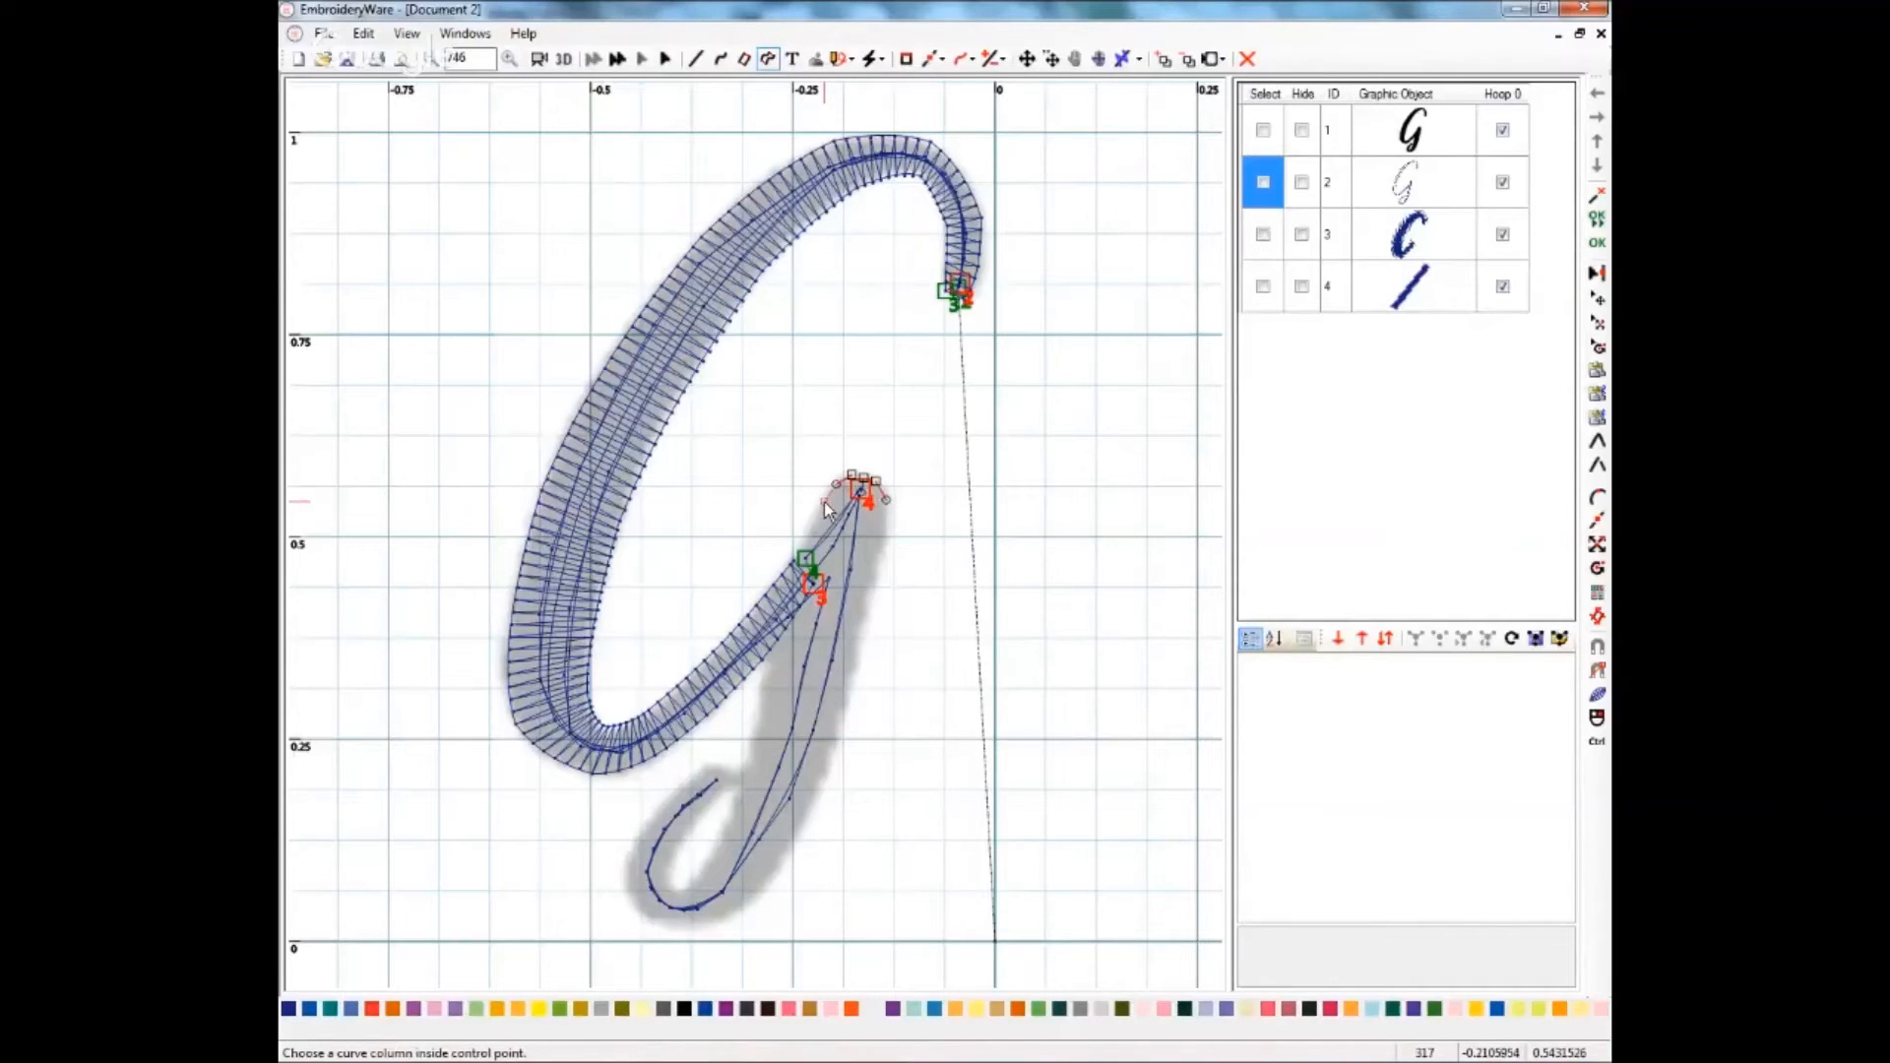
pyautogui.click(888, 523)
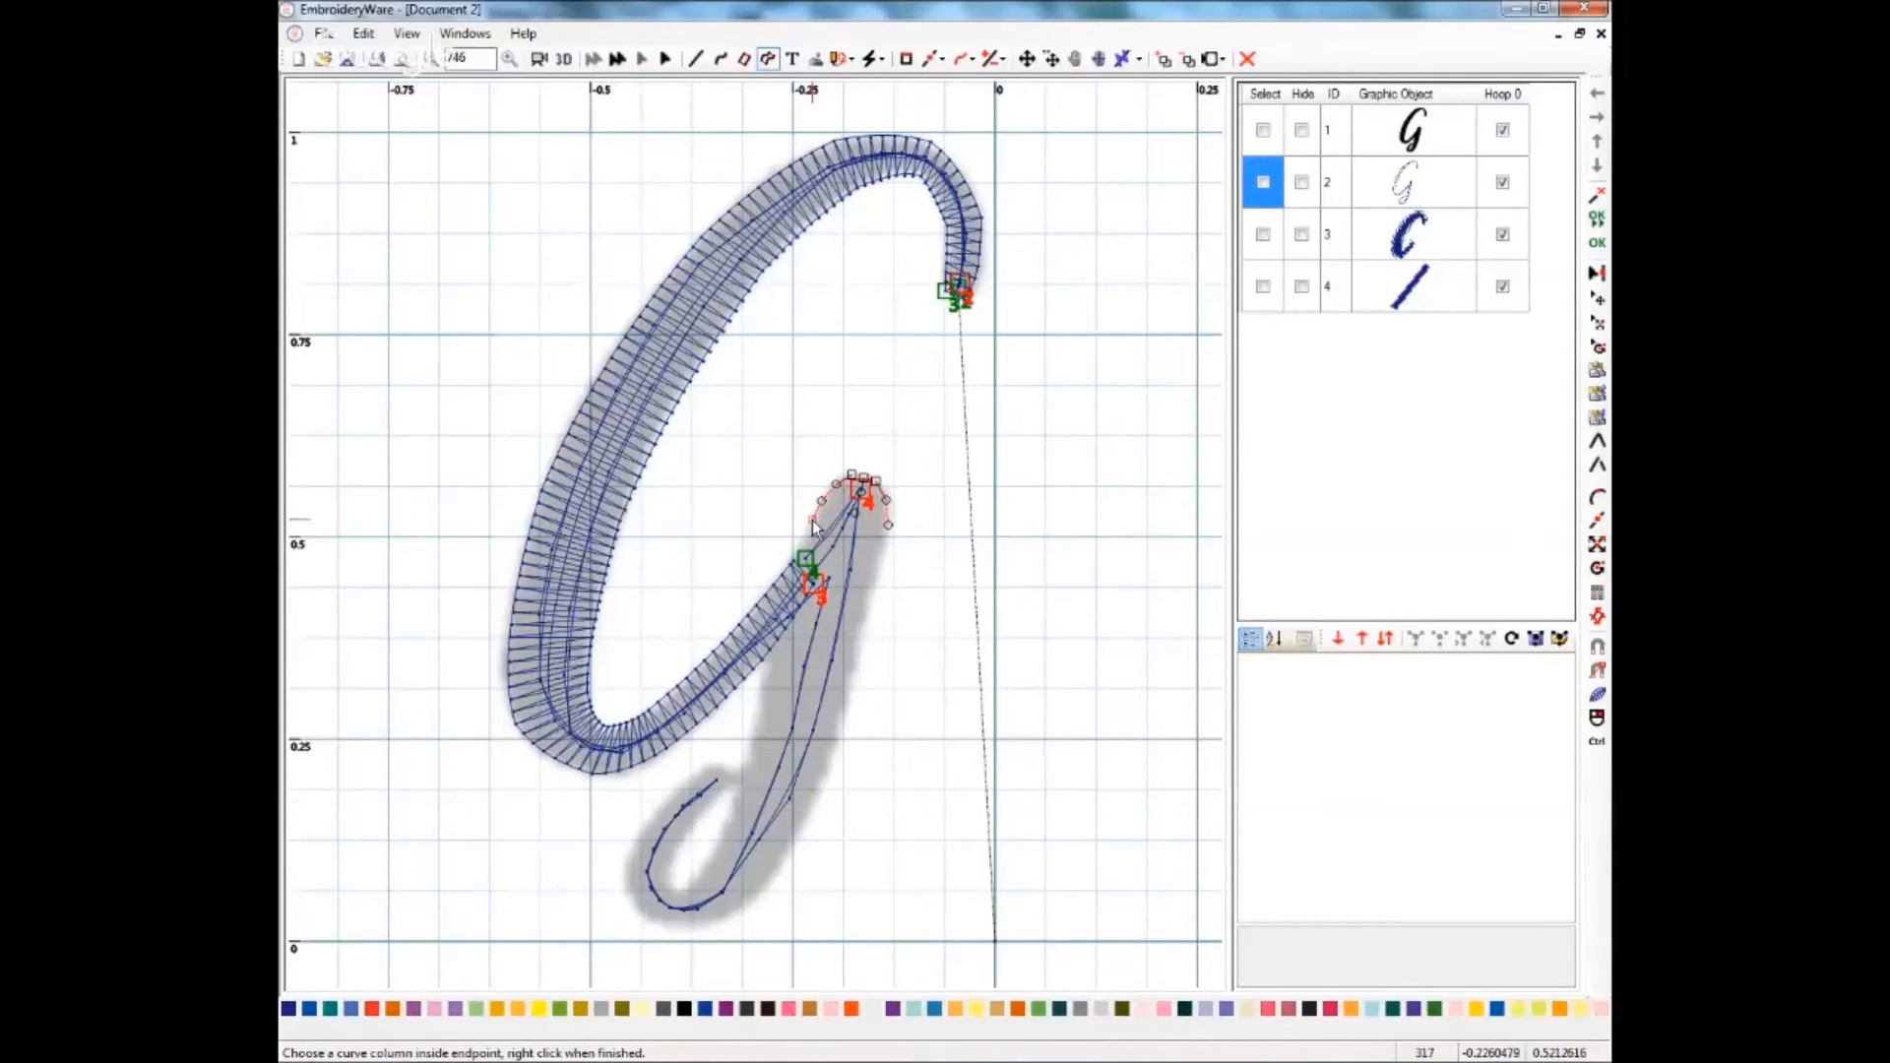
pyautogui.click(812, 521)
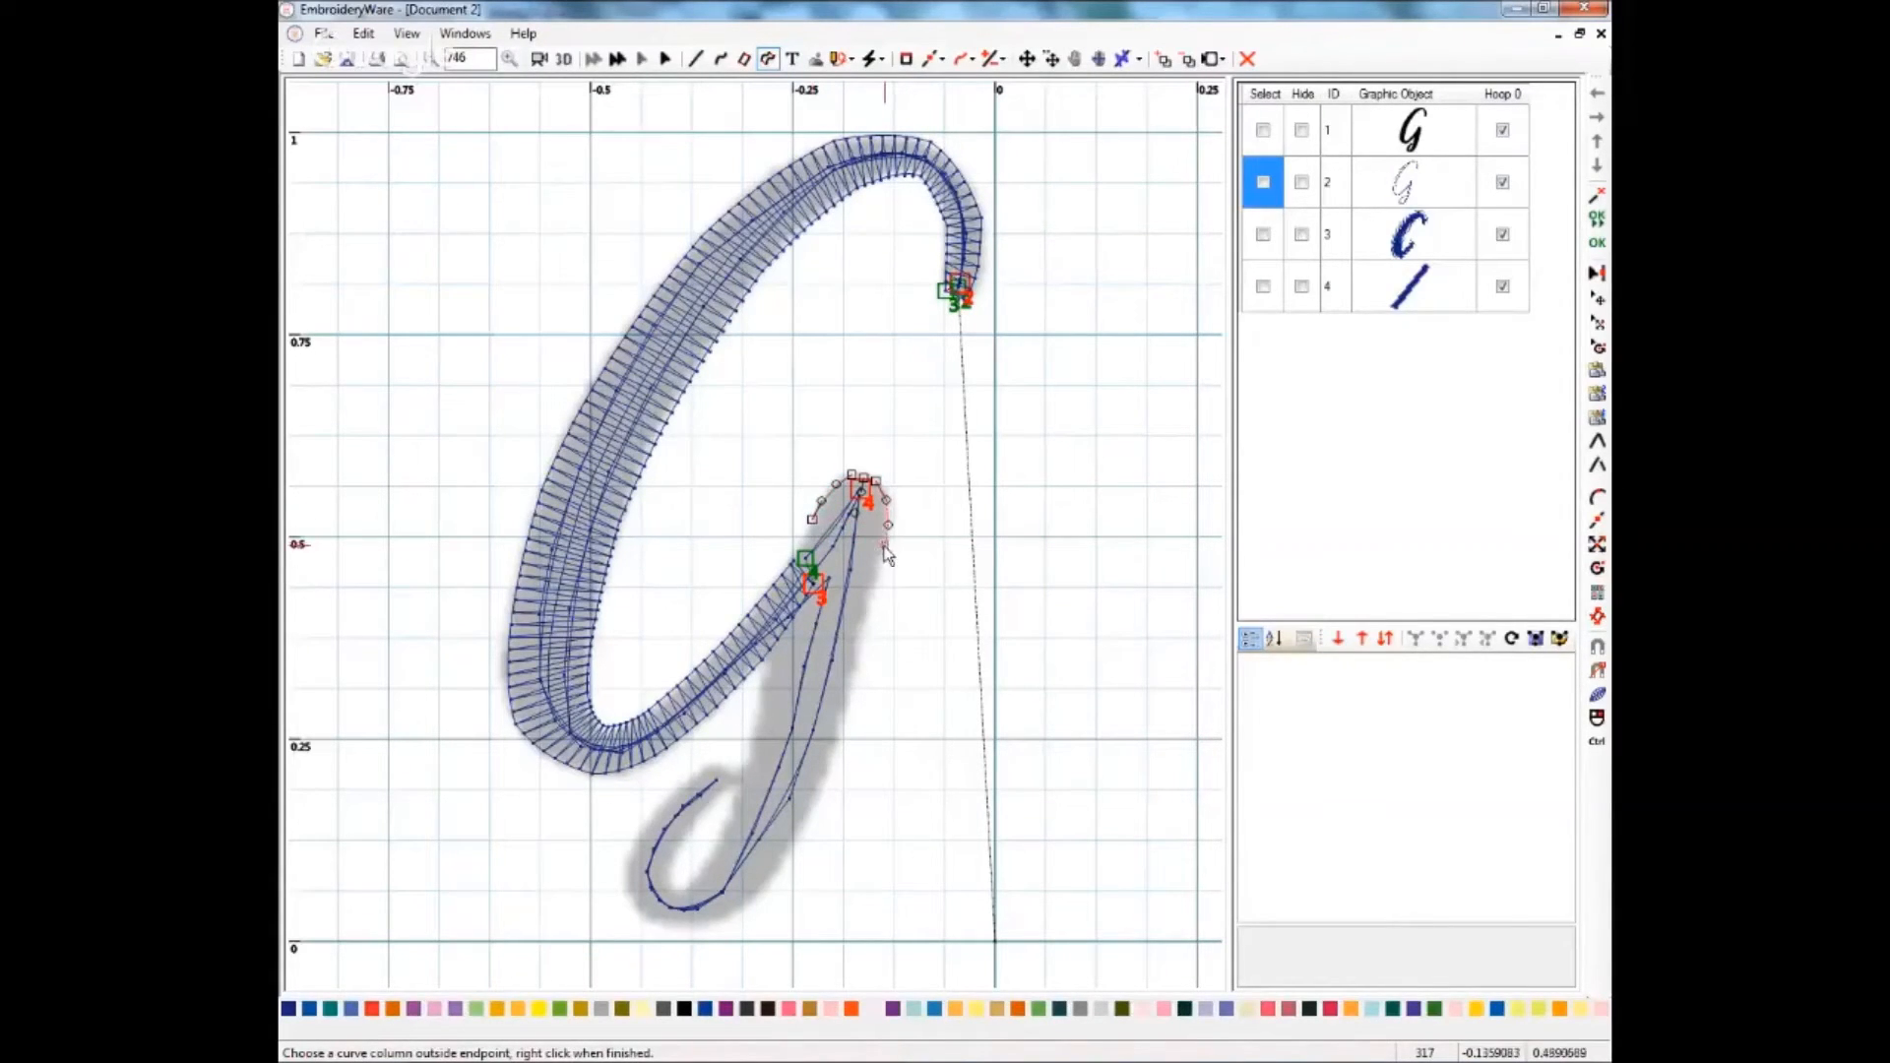
pyautogui.click(885, 547)
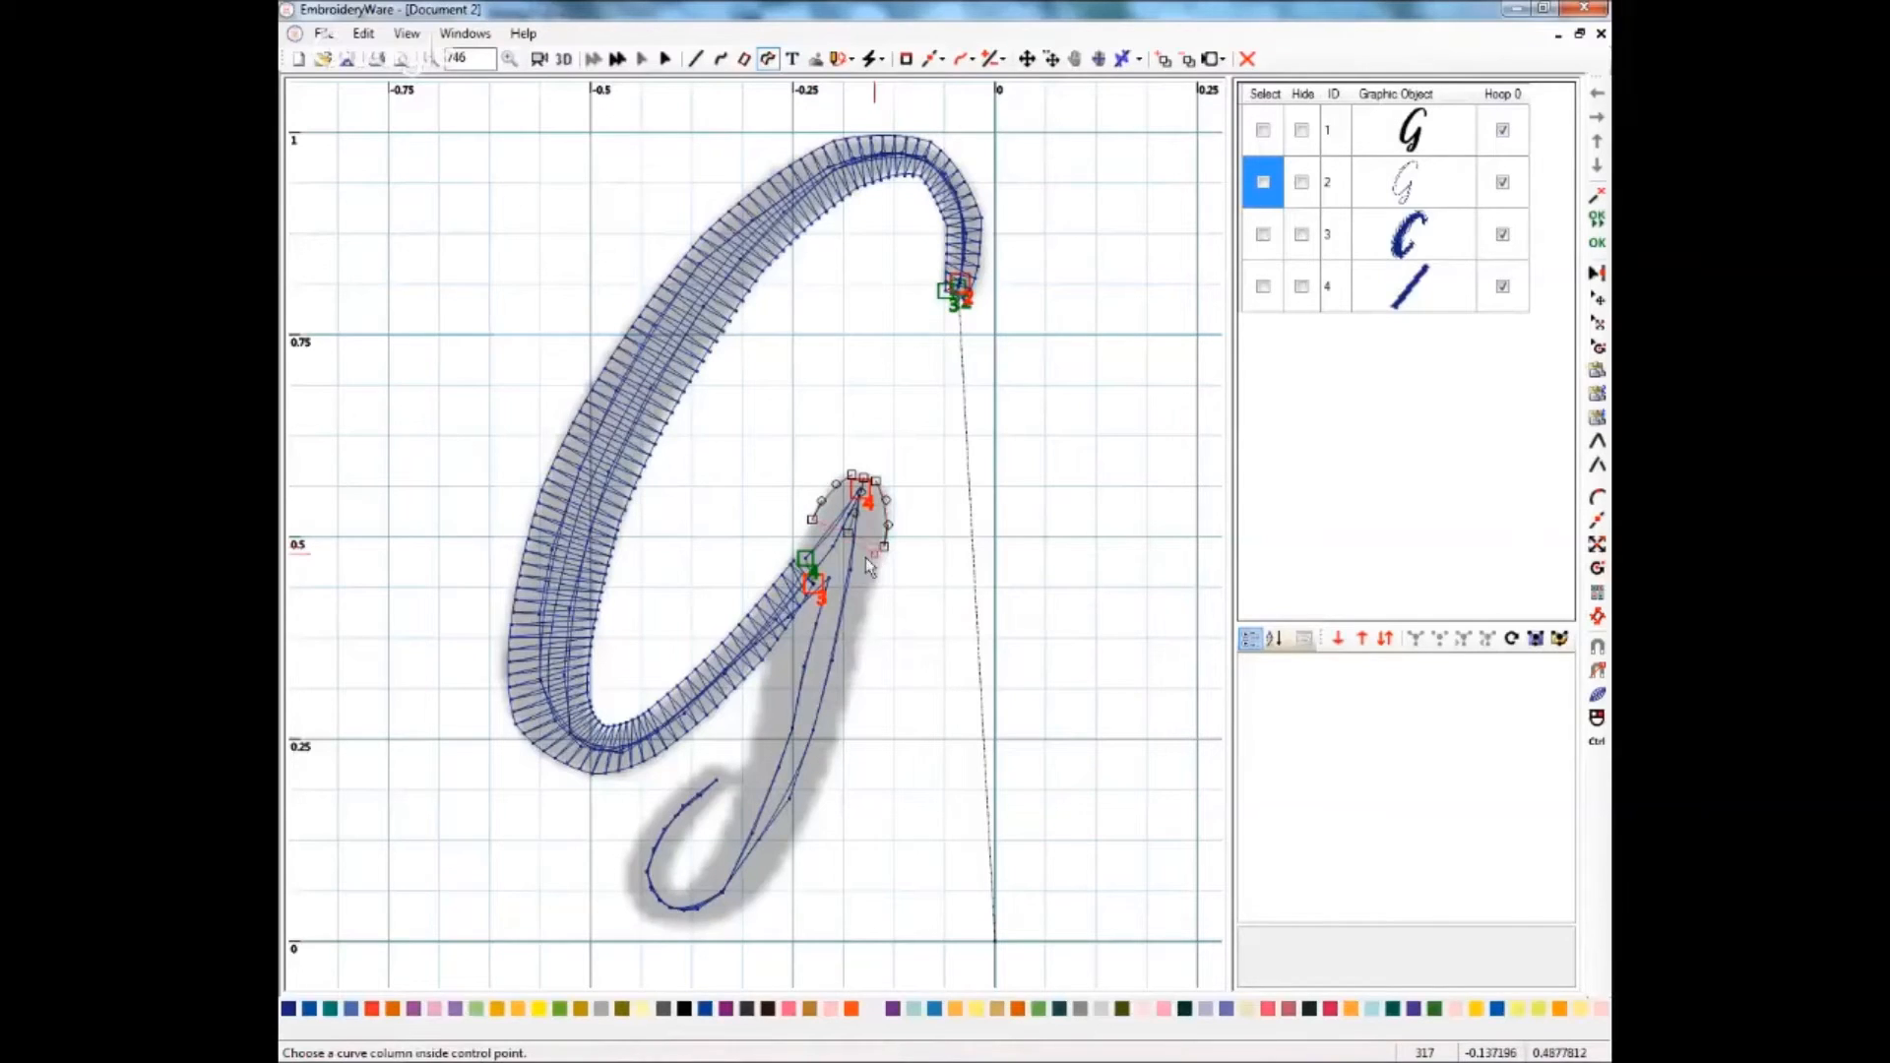
# - Start the next stem column segment with a control point pair below the tip, and hide graphic object 3
pyautogui.click(806, 540)
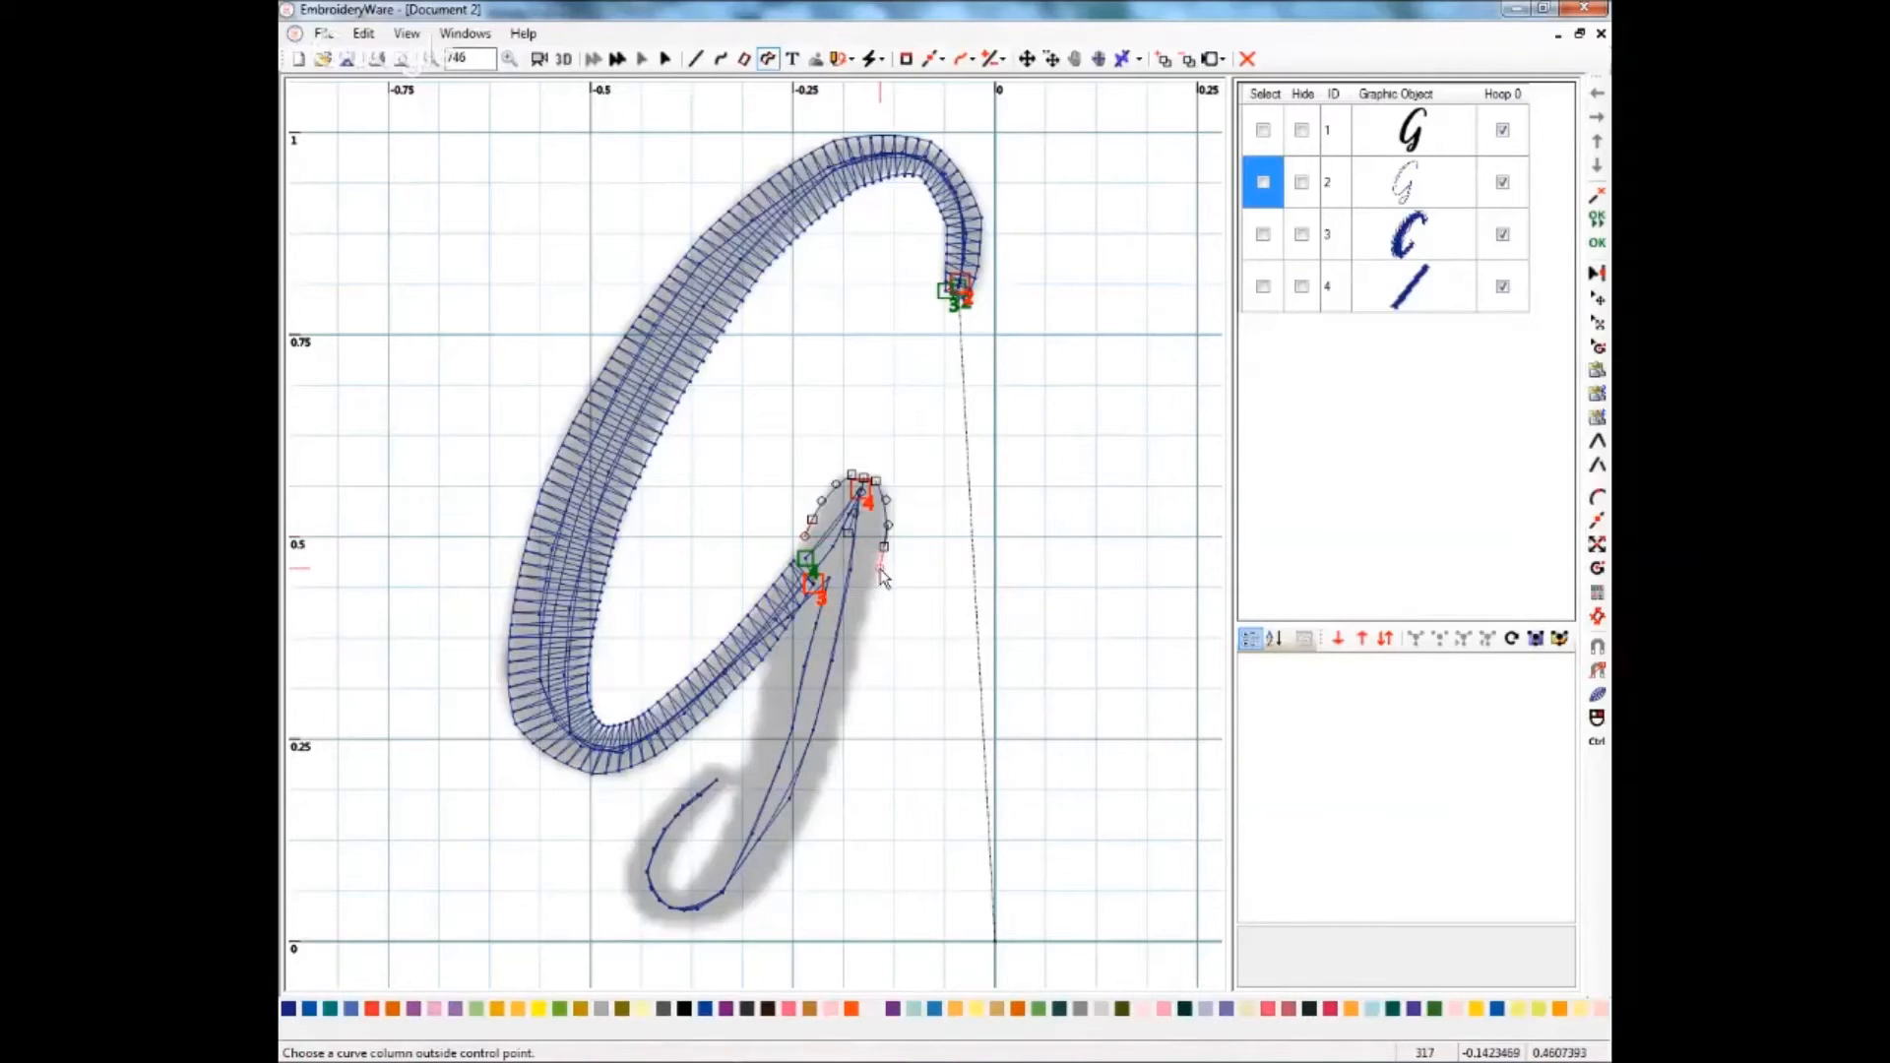
pyautogui.click(884, 578)
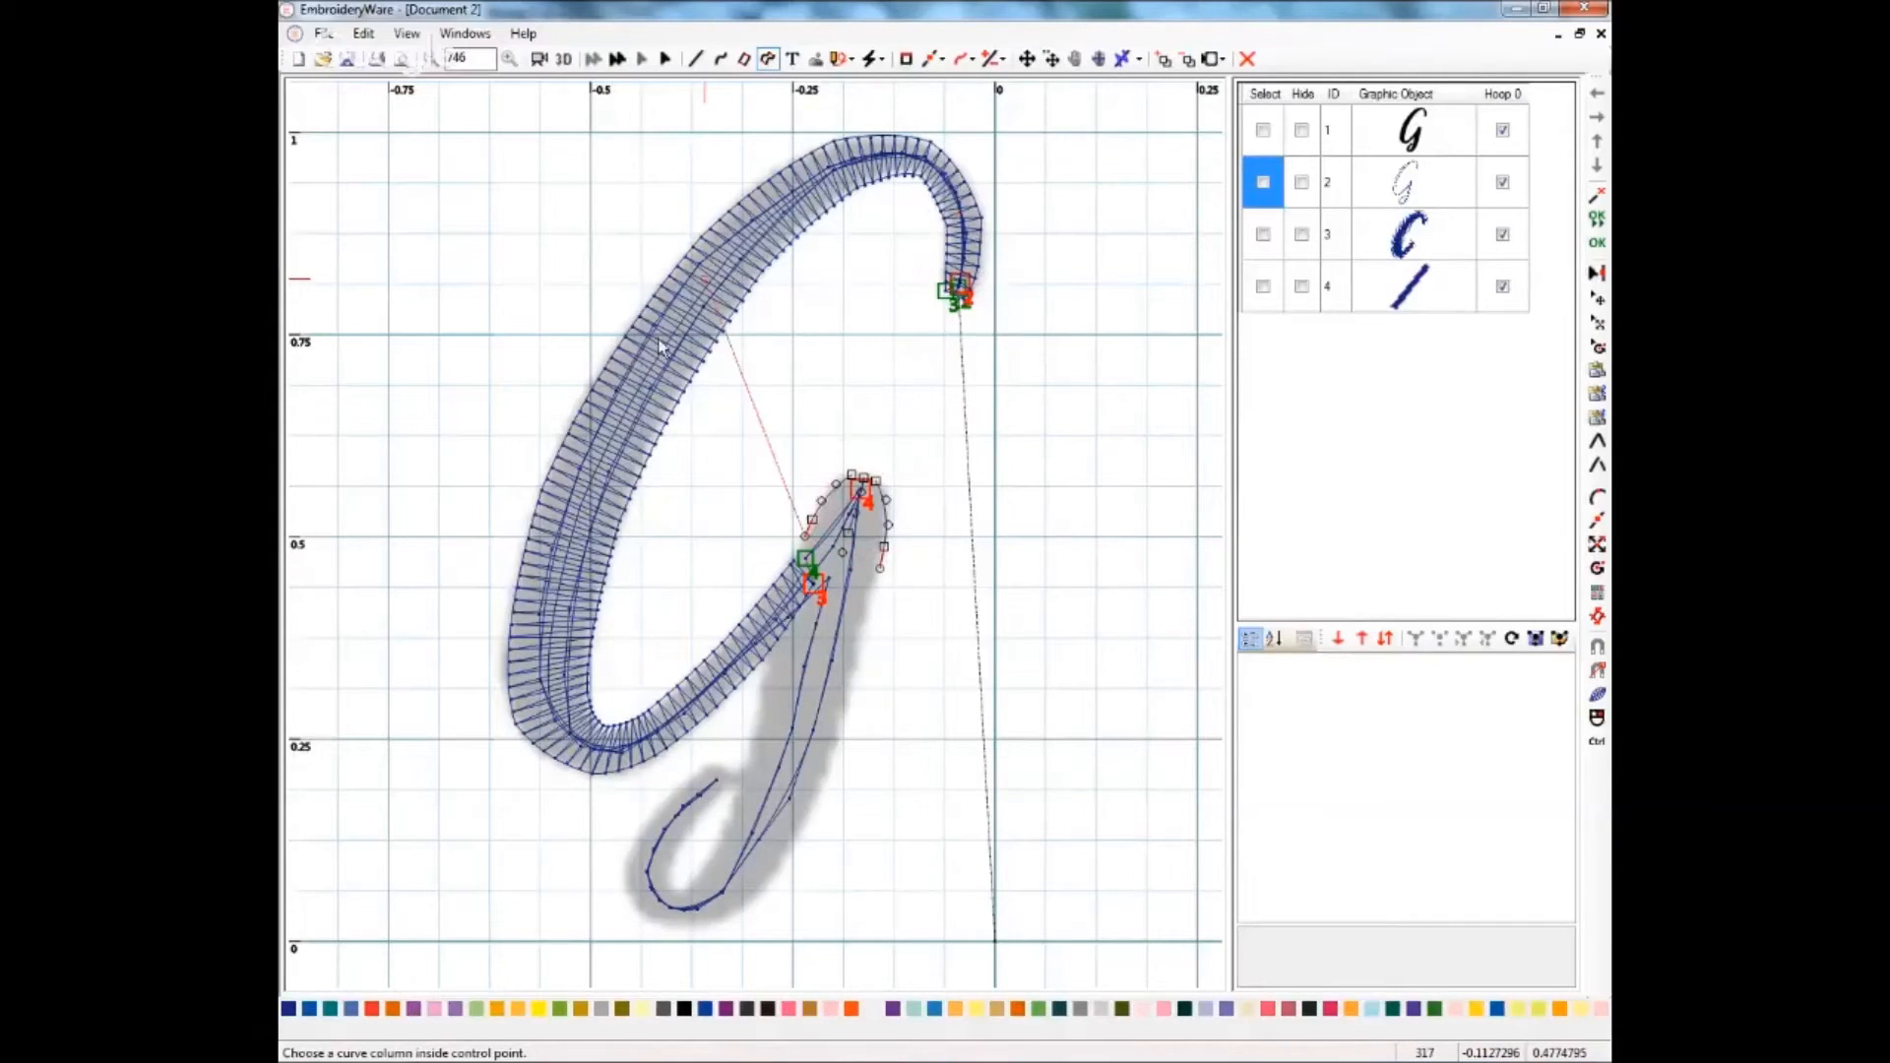
pyautogui.click(1303, 242)
pyautogui.click(1302, 236)
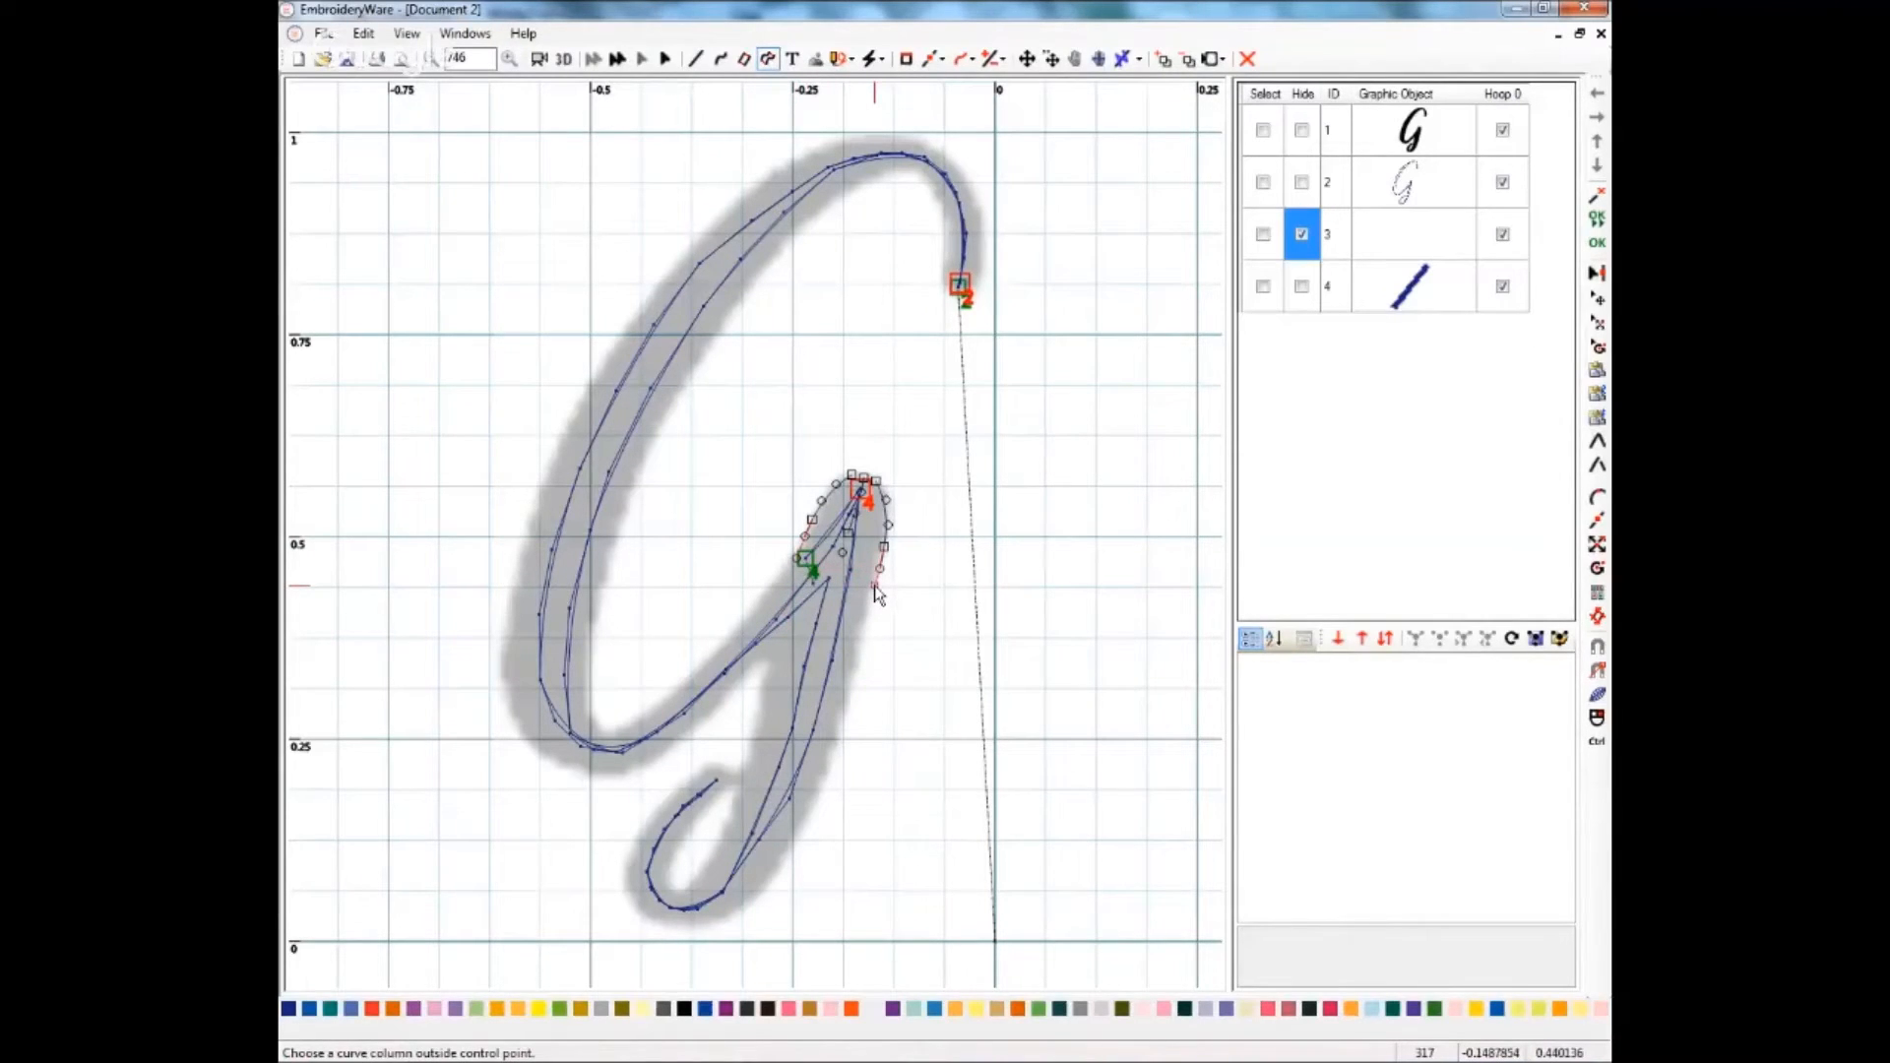
# - Complete the curve column segment below the stem's tip with its second outside control point and an end point pair across the stem
pyautogui.click(874, 586)
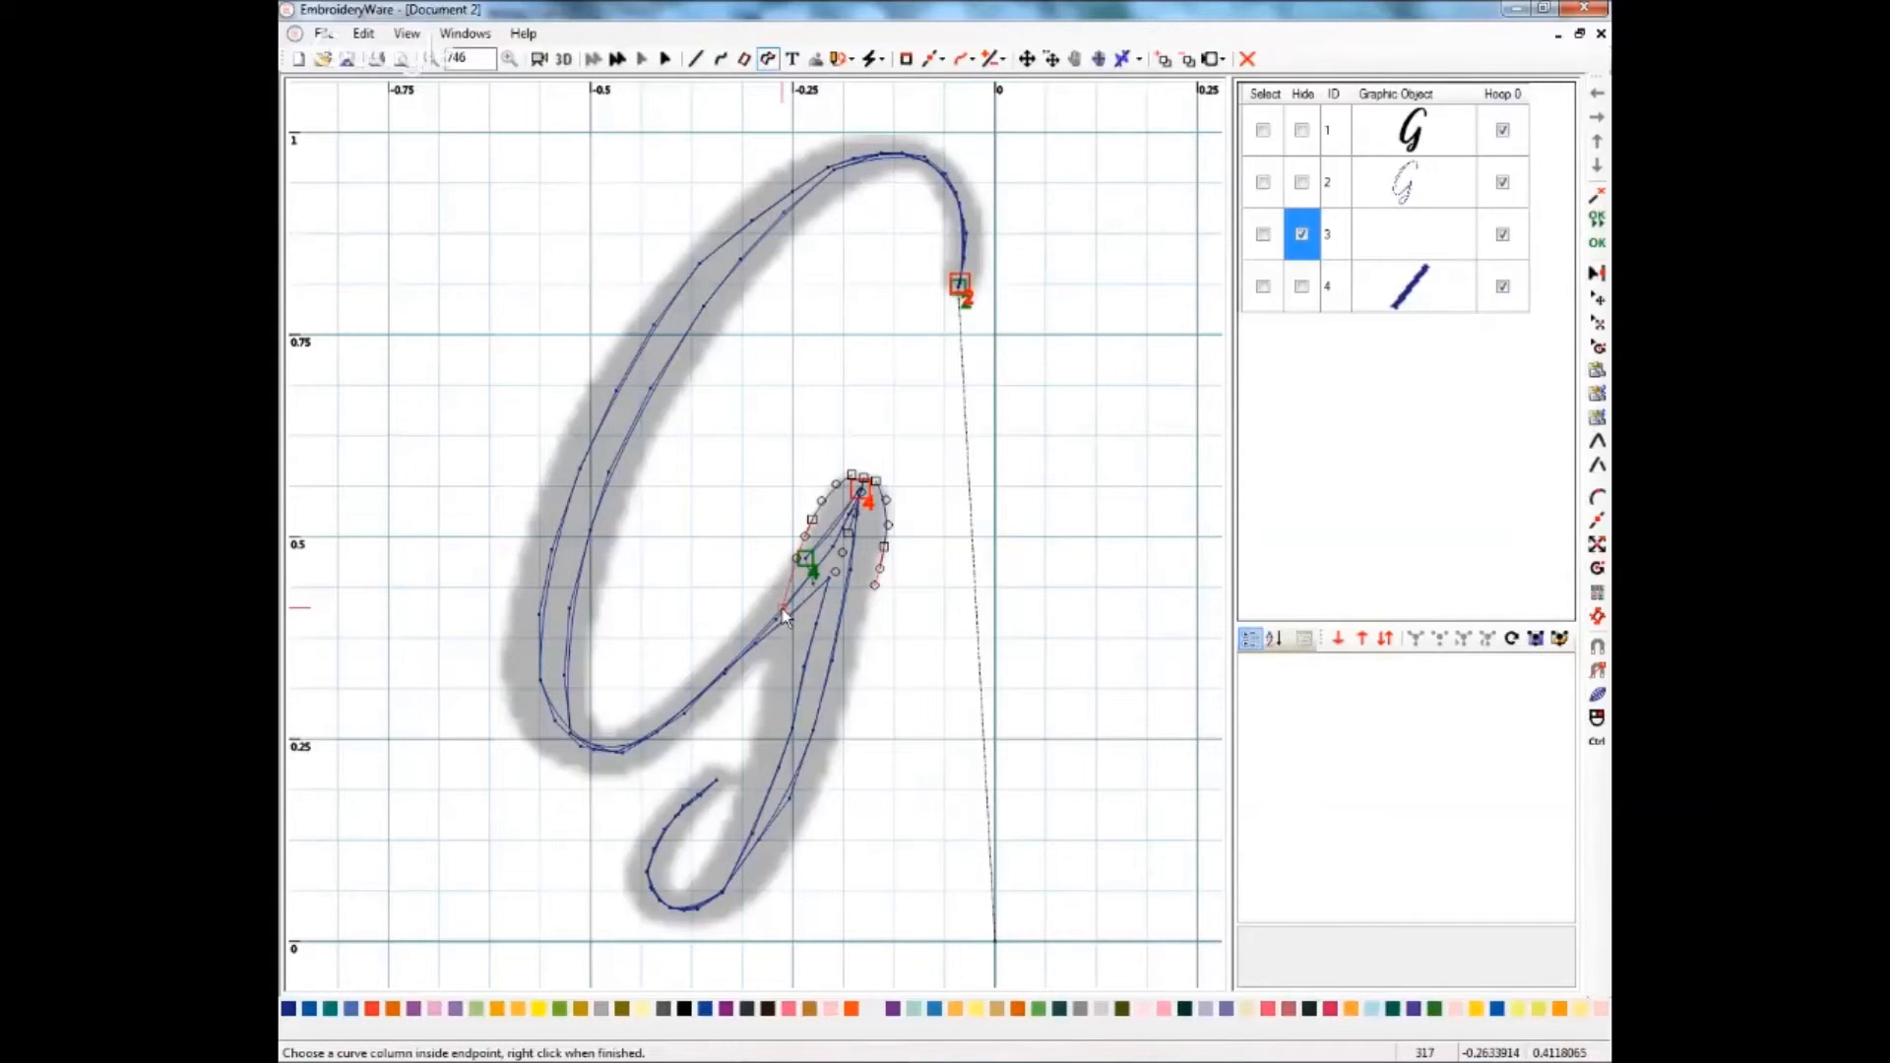
pyautogui.click(783, 607)
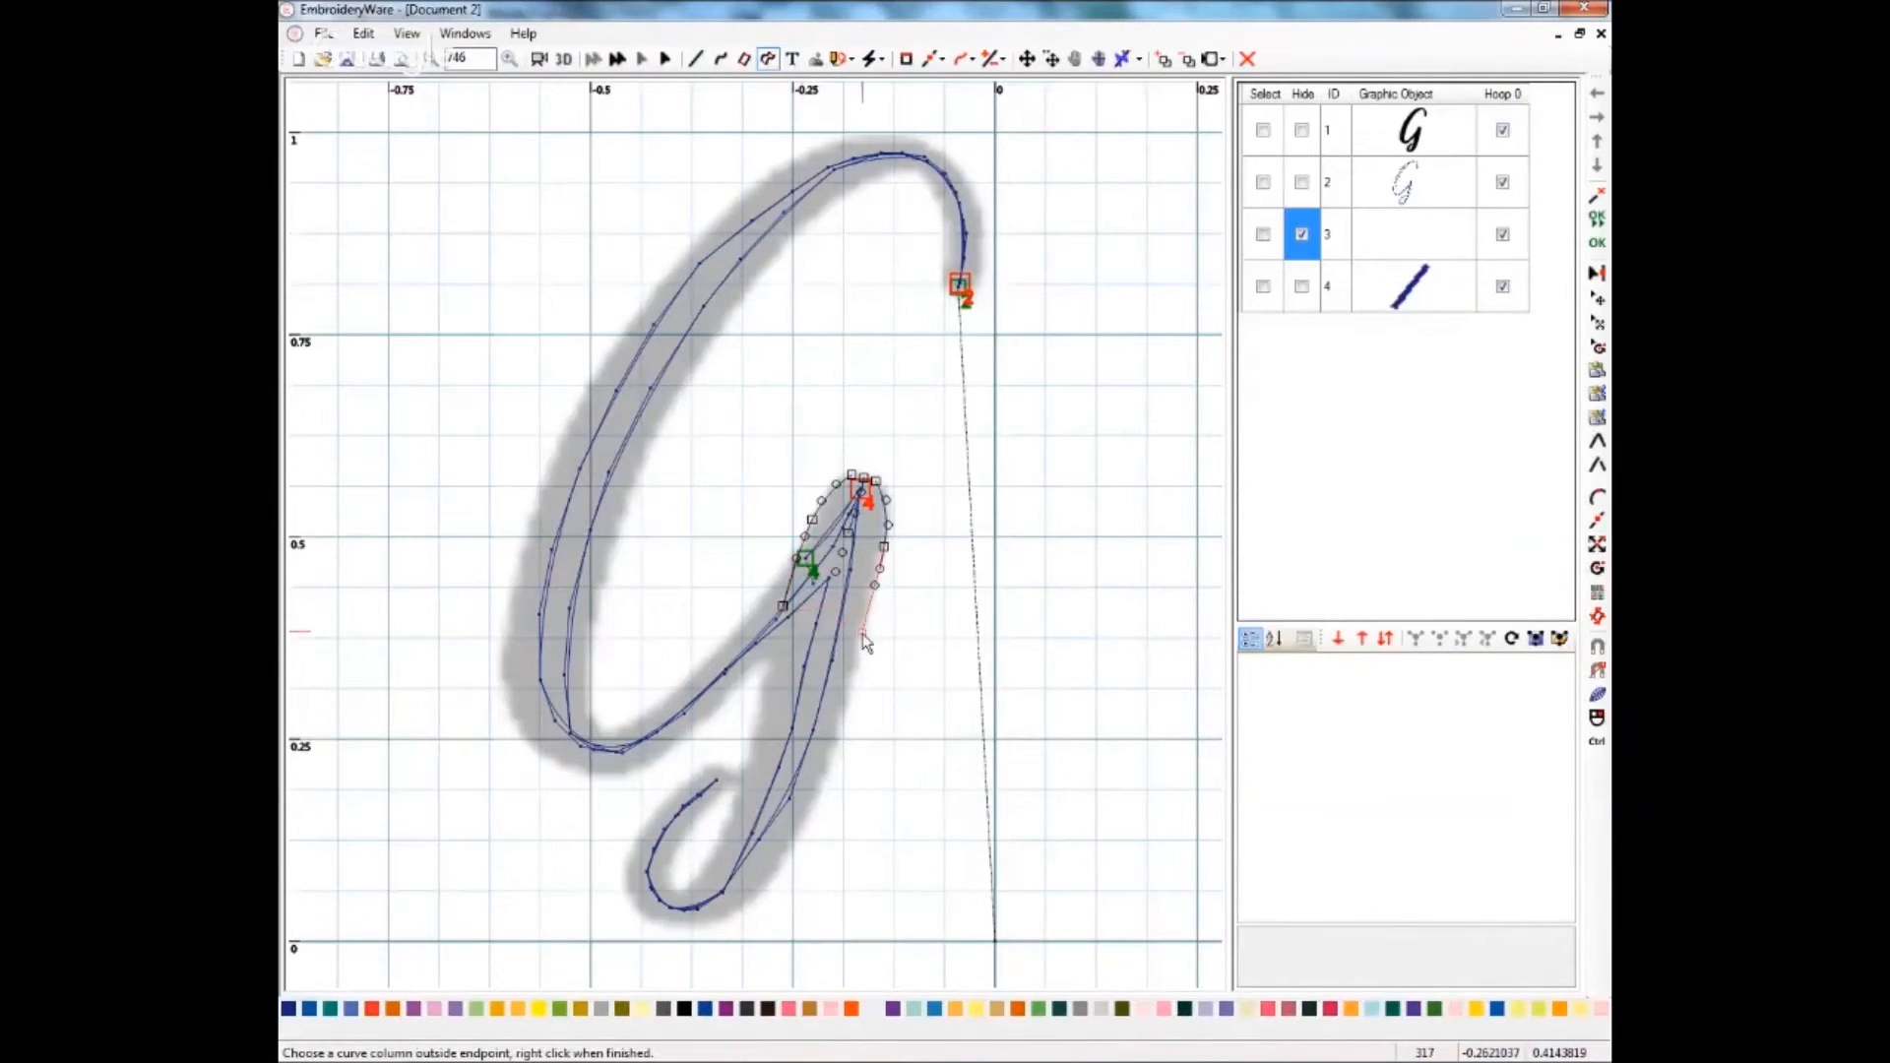
pyautogui.click(861, 635)
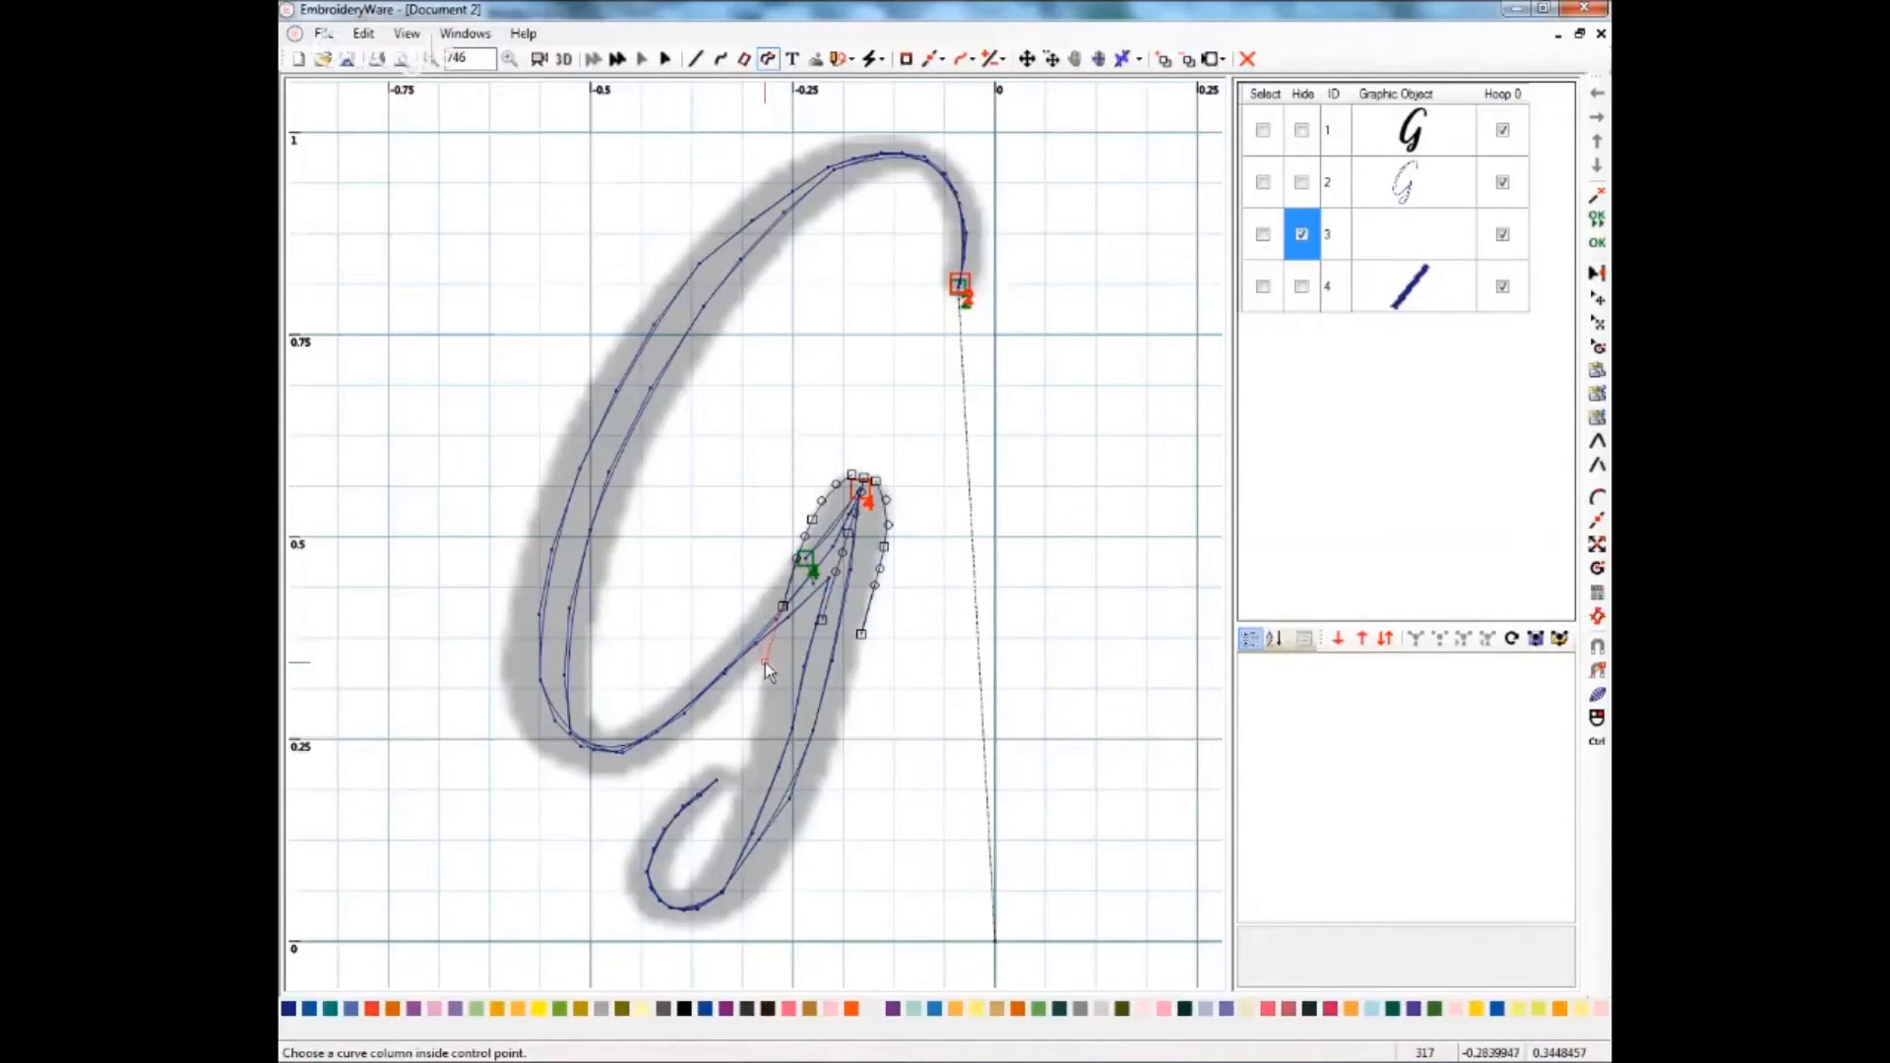
# - Add a curve column segment down the middle of the stem, with two control point pairs and an end point pair beside the hook's tip
pyautogui.click(850, 688)
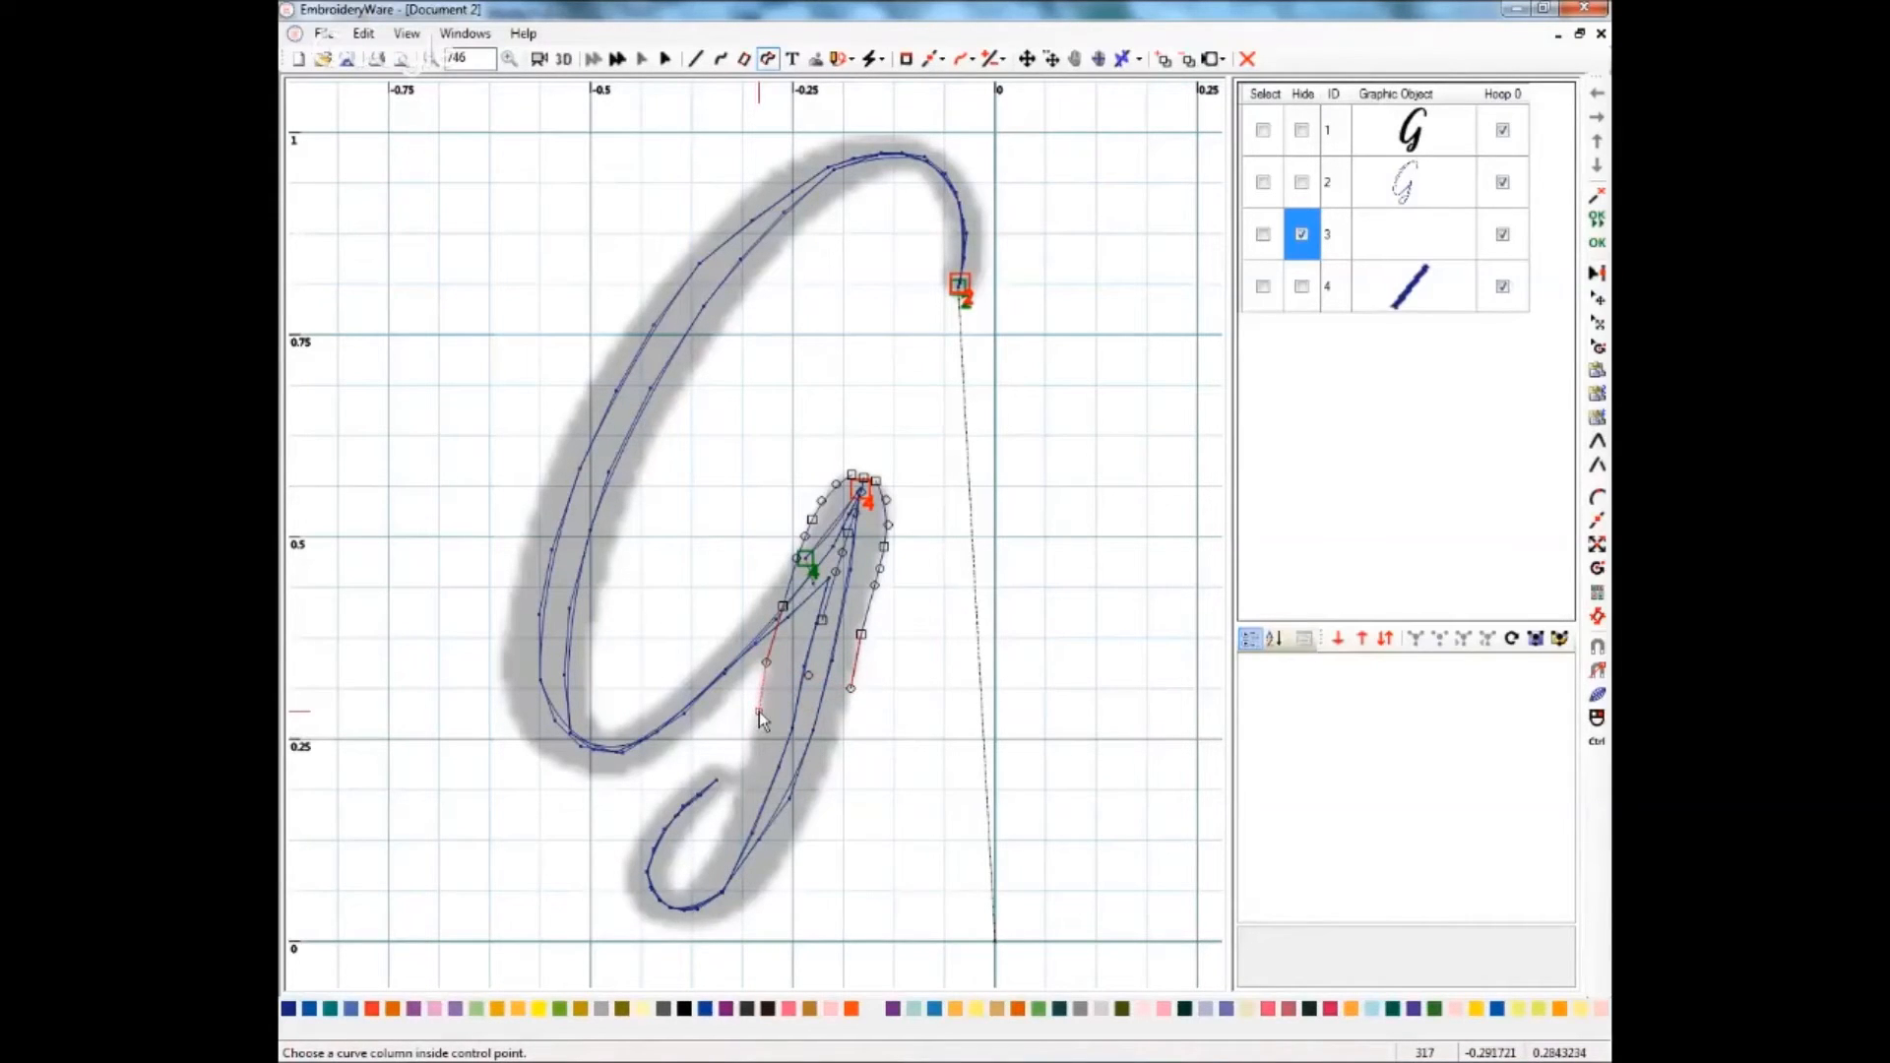
pyautogui.click(759, 711)
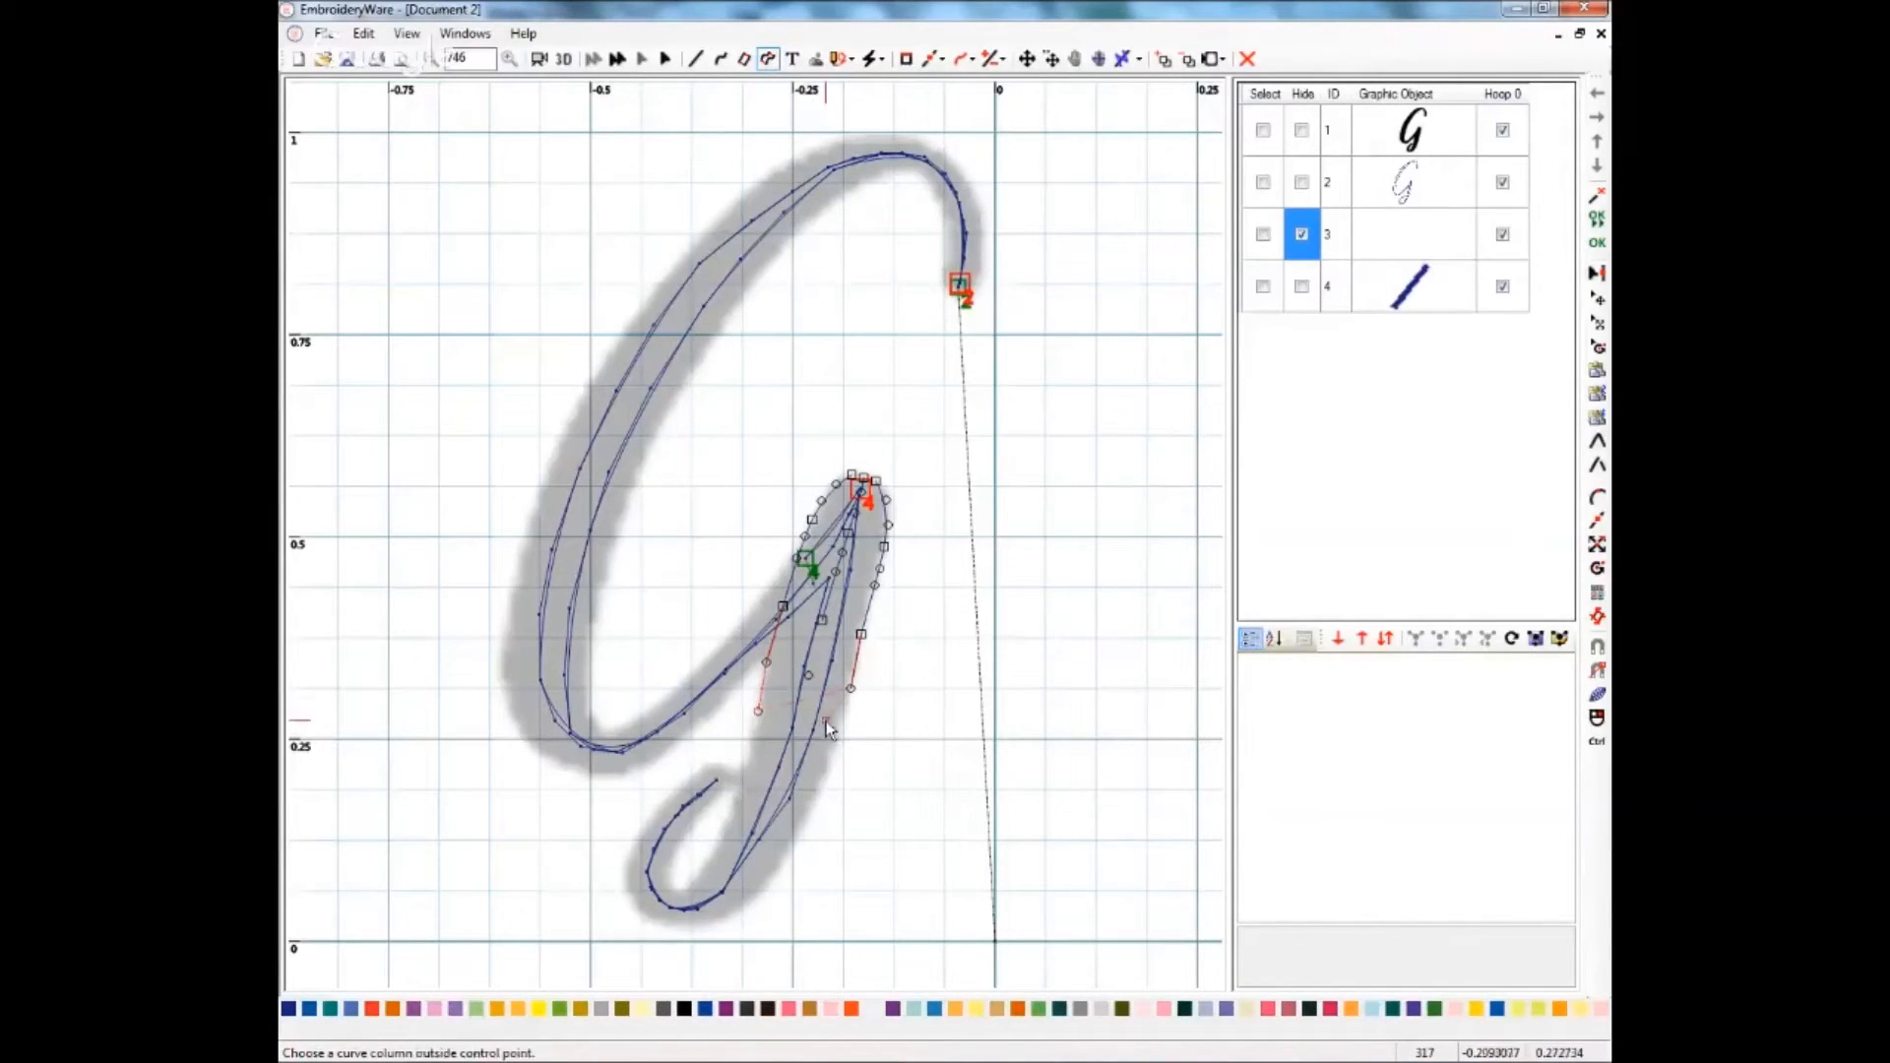
pyautogui.click(839, 730)
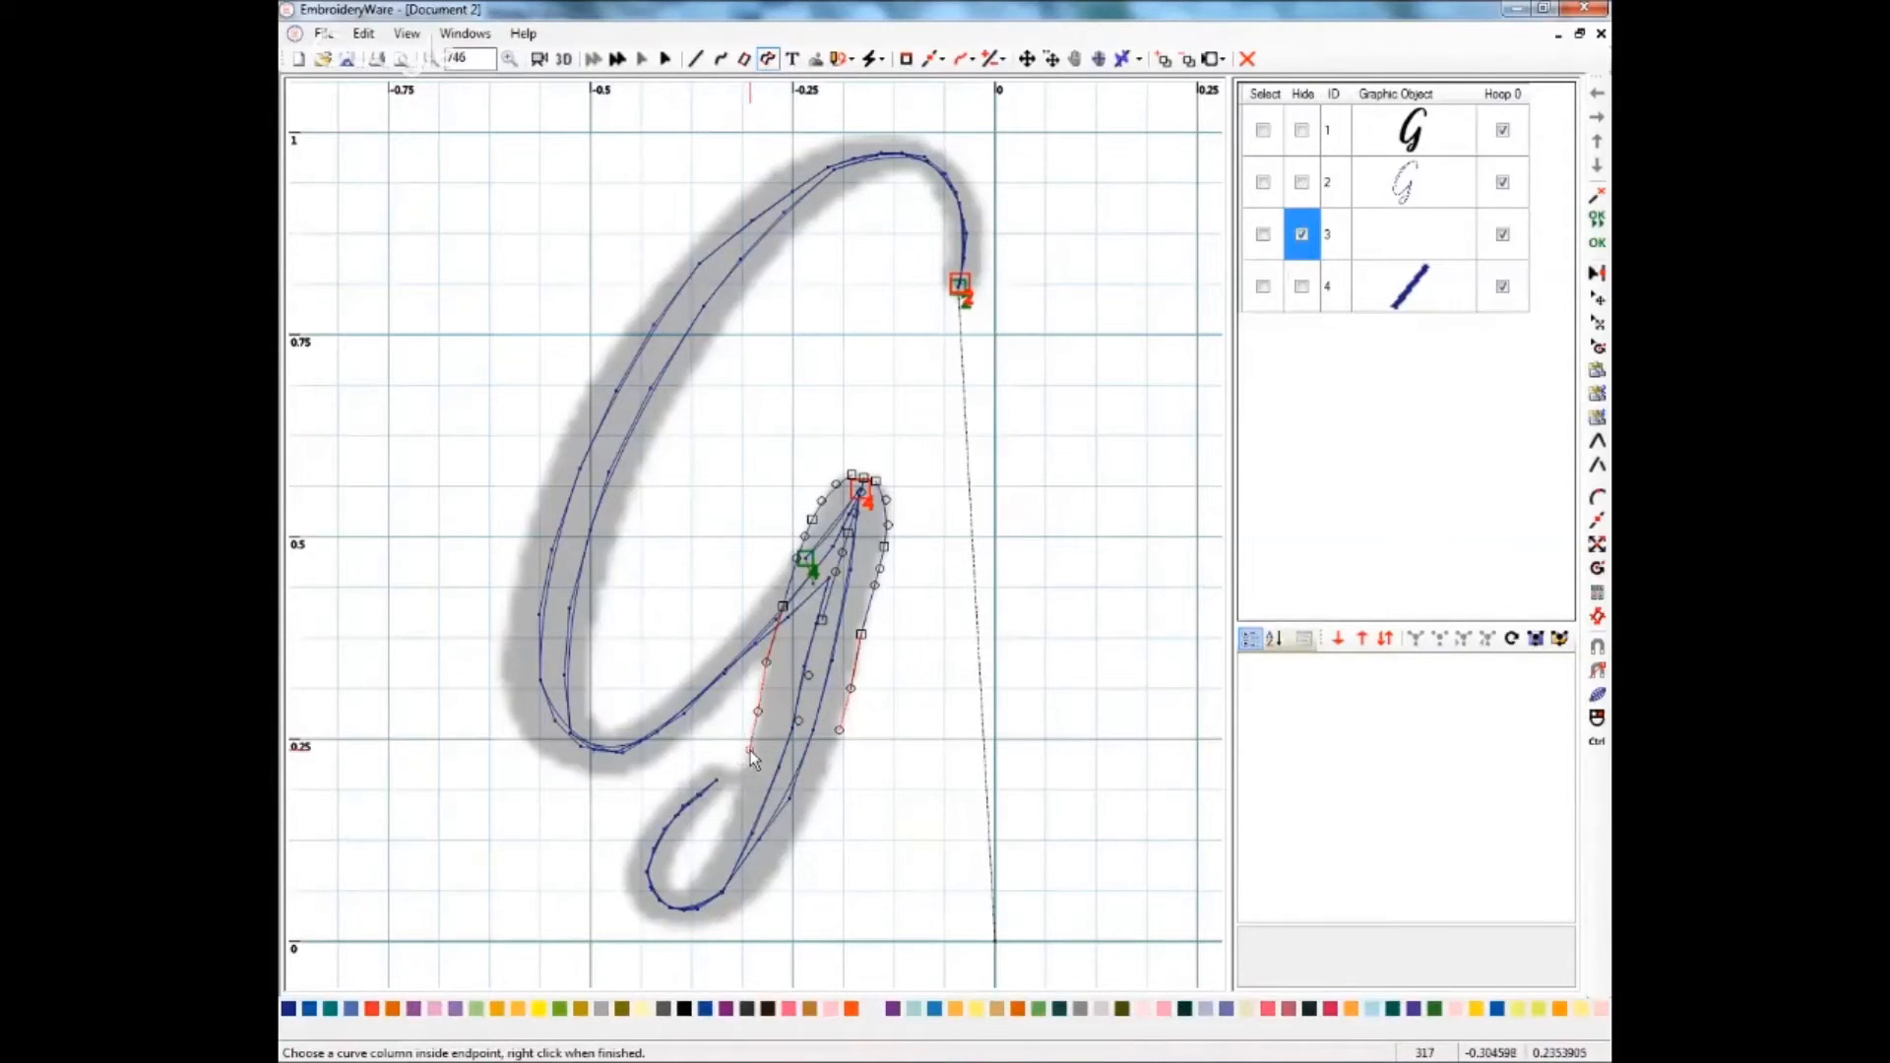
pyautogui.click(750, 750)
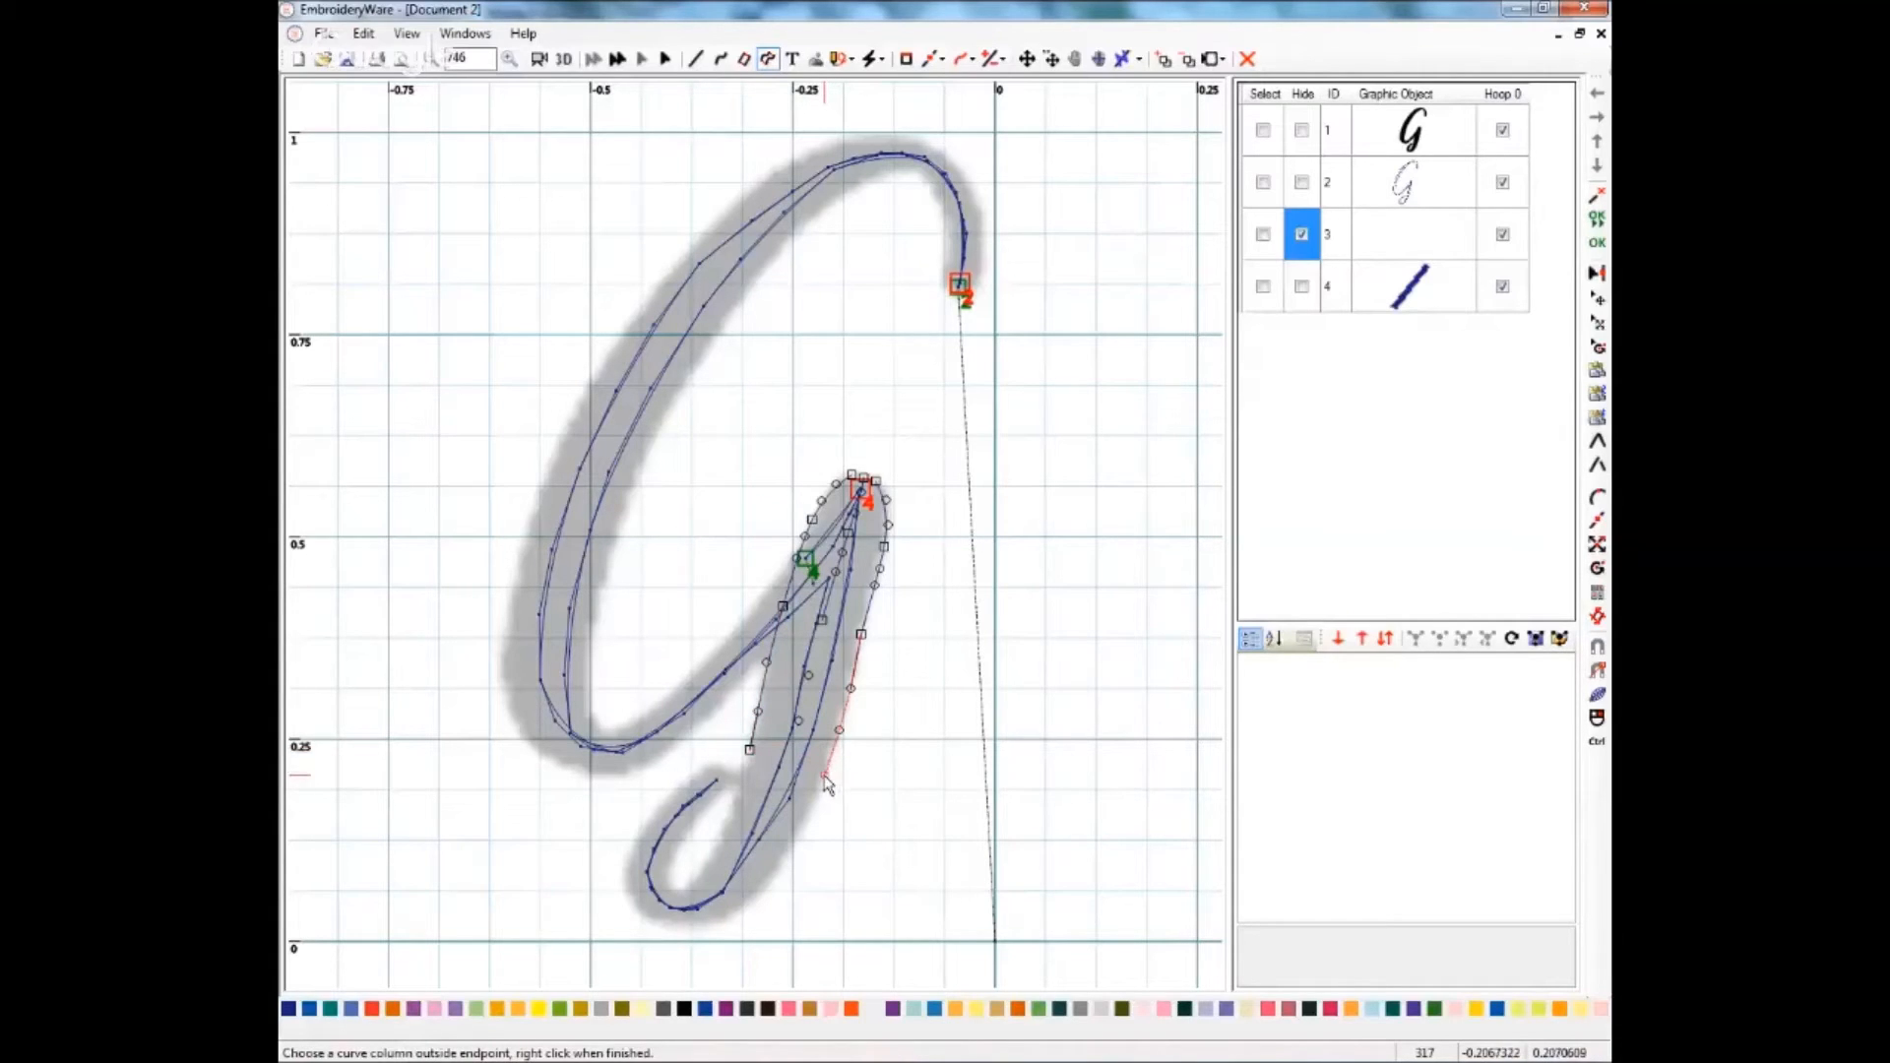
pyautogui.click(824, 778)
# - Extend the curve column down the lower stem to where the hook begins, with control and end point pairs on both edges
pyautogui.rightClick(740, 794)
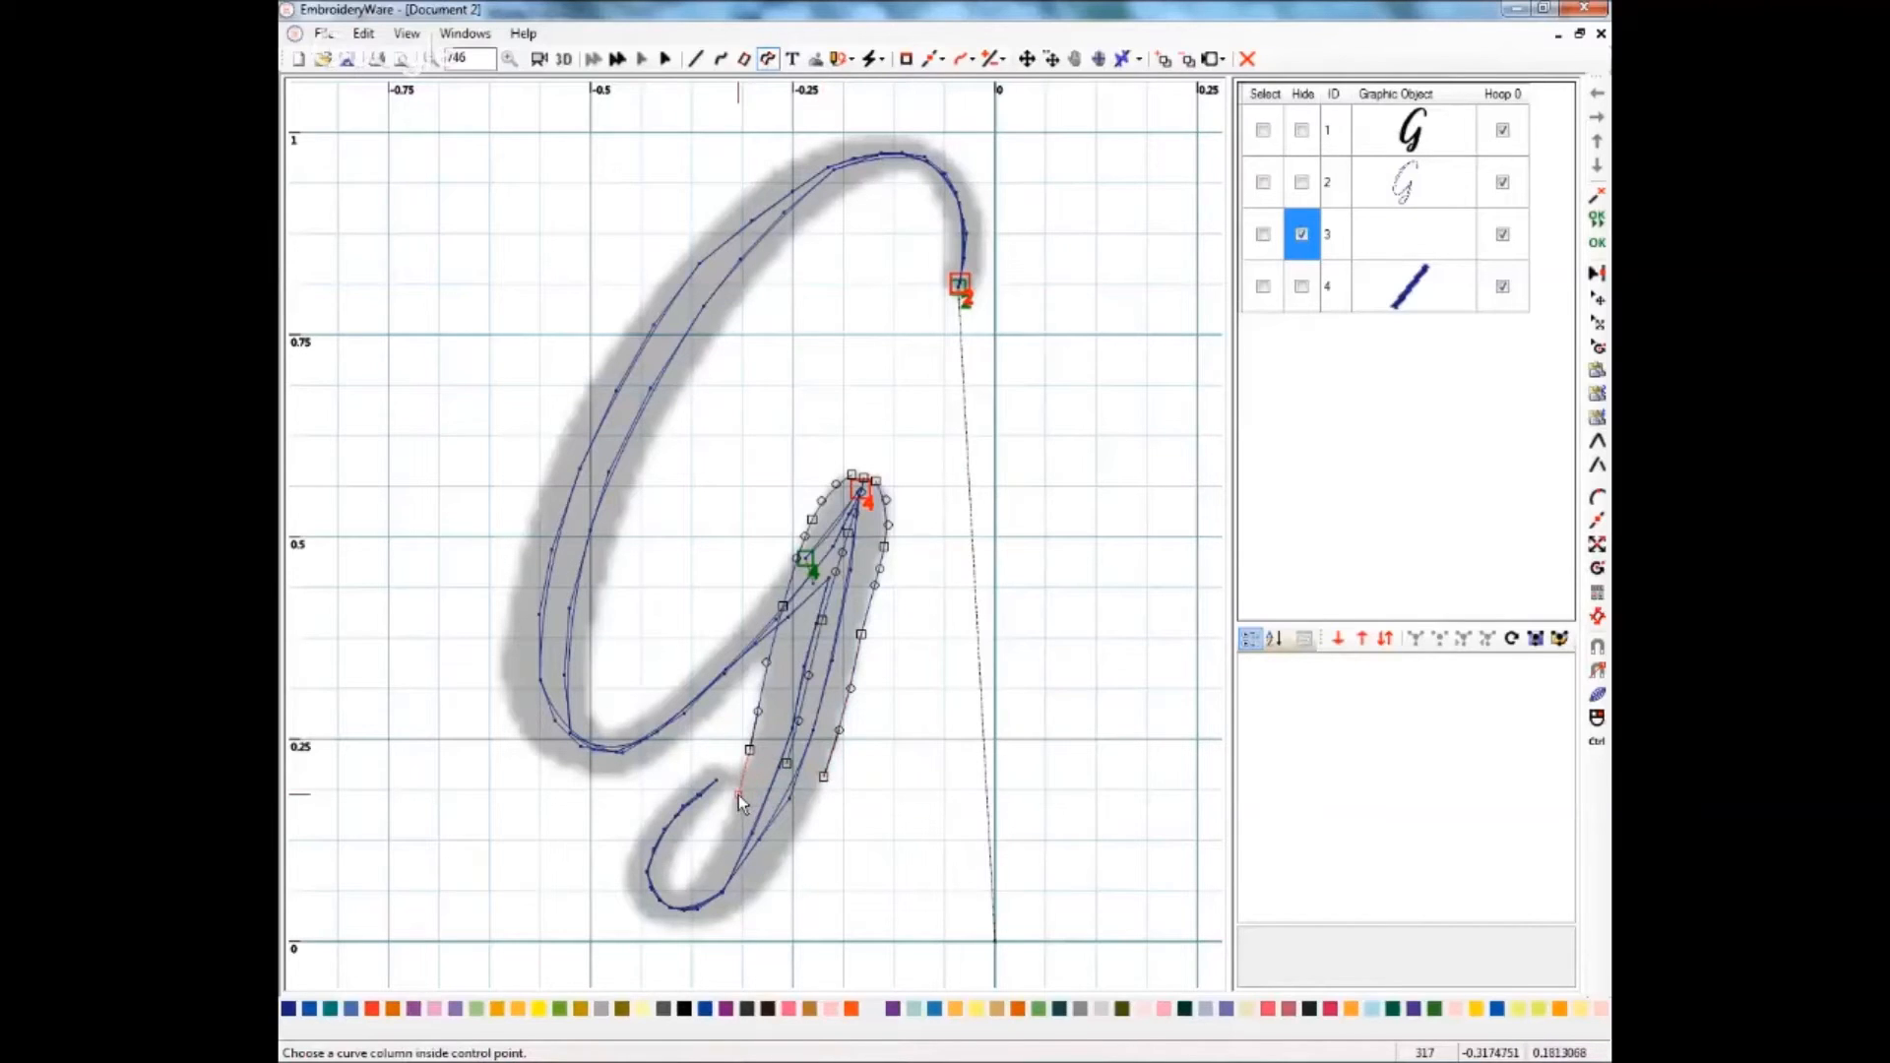
pyautogui.click(804, 819)
pyautogui.click(728, 822)
pyautogui.click(782, 791)
pyautogui.click(732, 818)
pyautogui.click(788, 848)
pyautogui.click(718, 848)
pyautogui.click(758, 876)
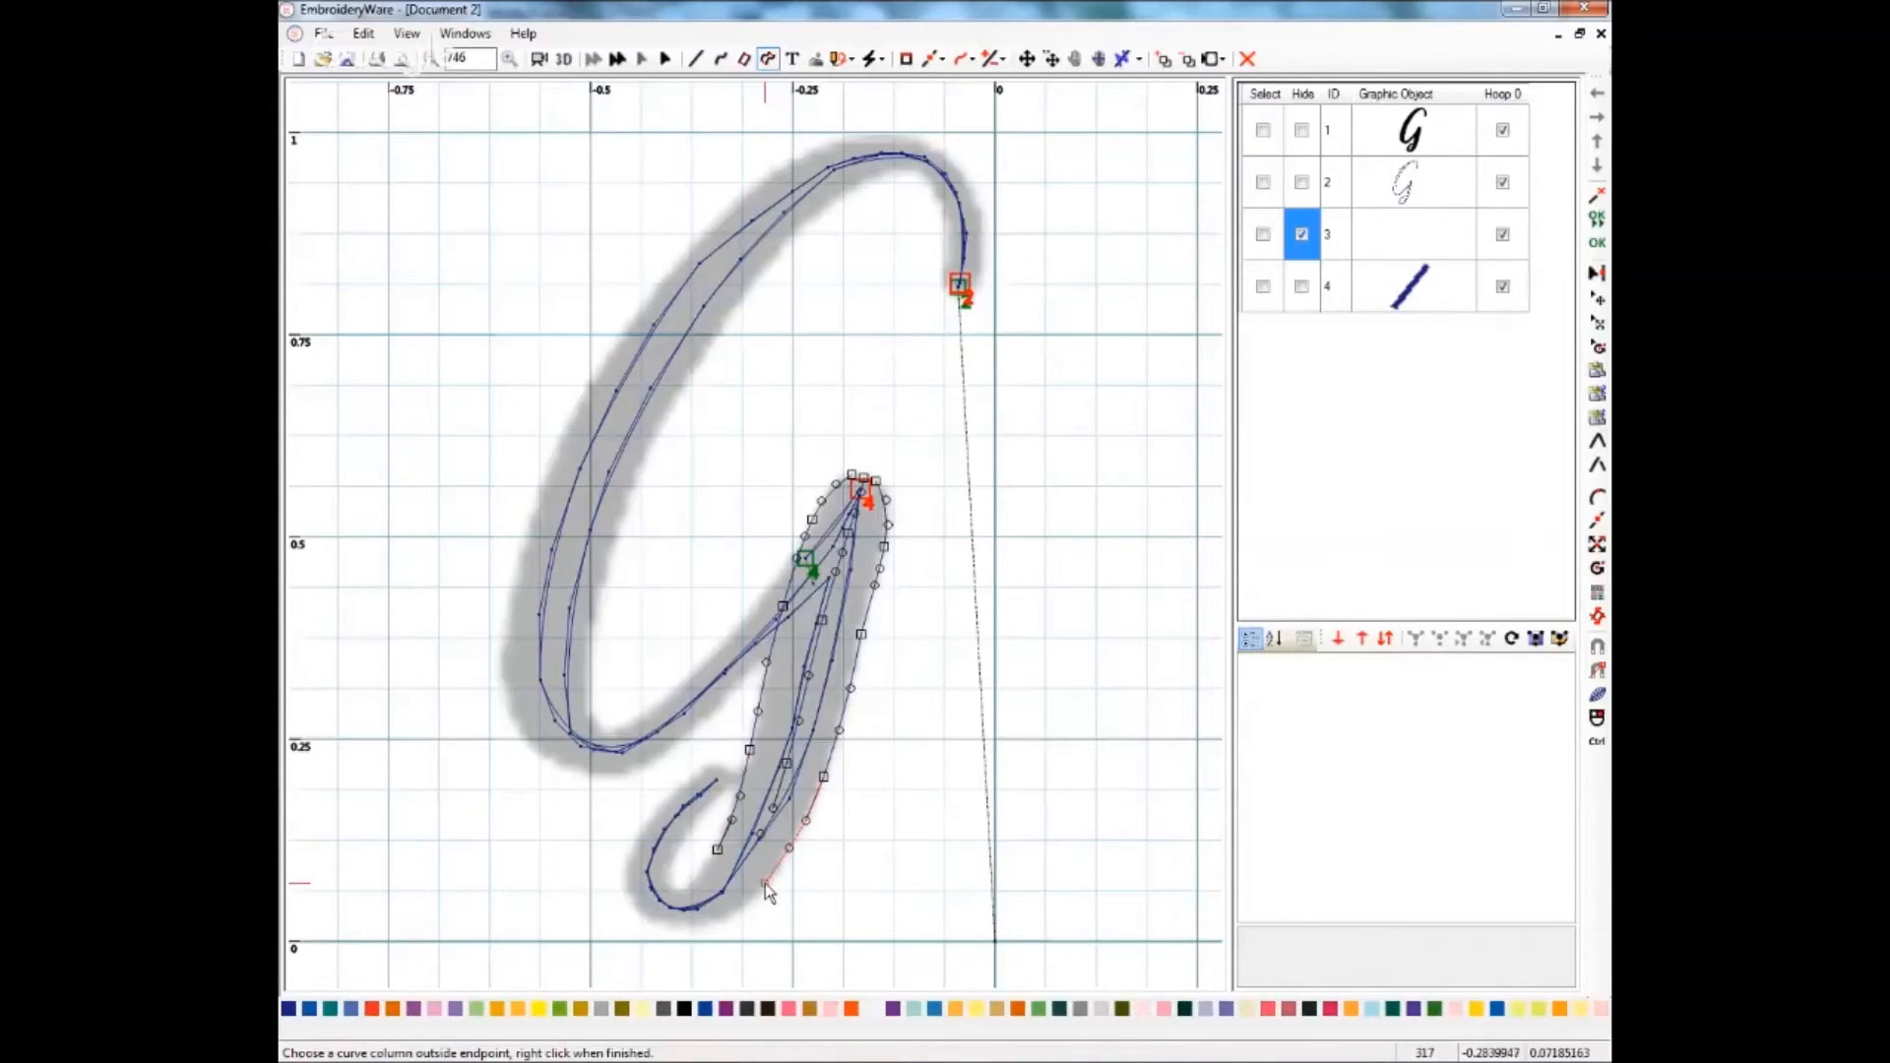
pyautogui.click(765, 883)
# - Add the curve column segment that bends from the lower stem into the bottom of the hook, following both edges
pyautogui.click(705, 869)
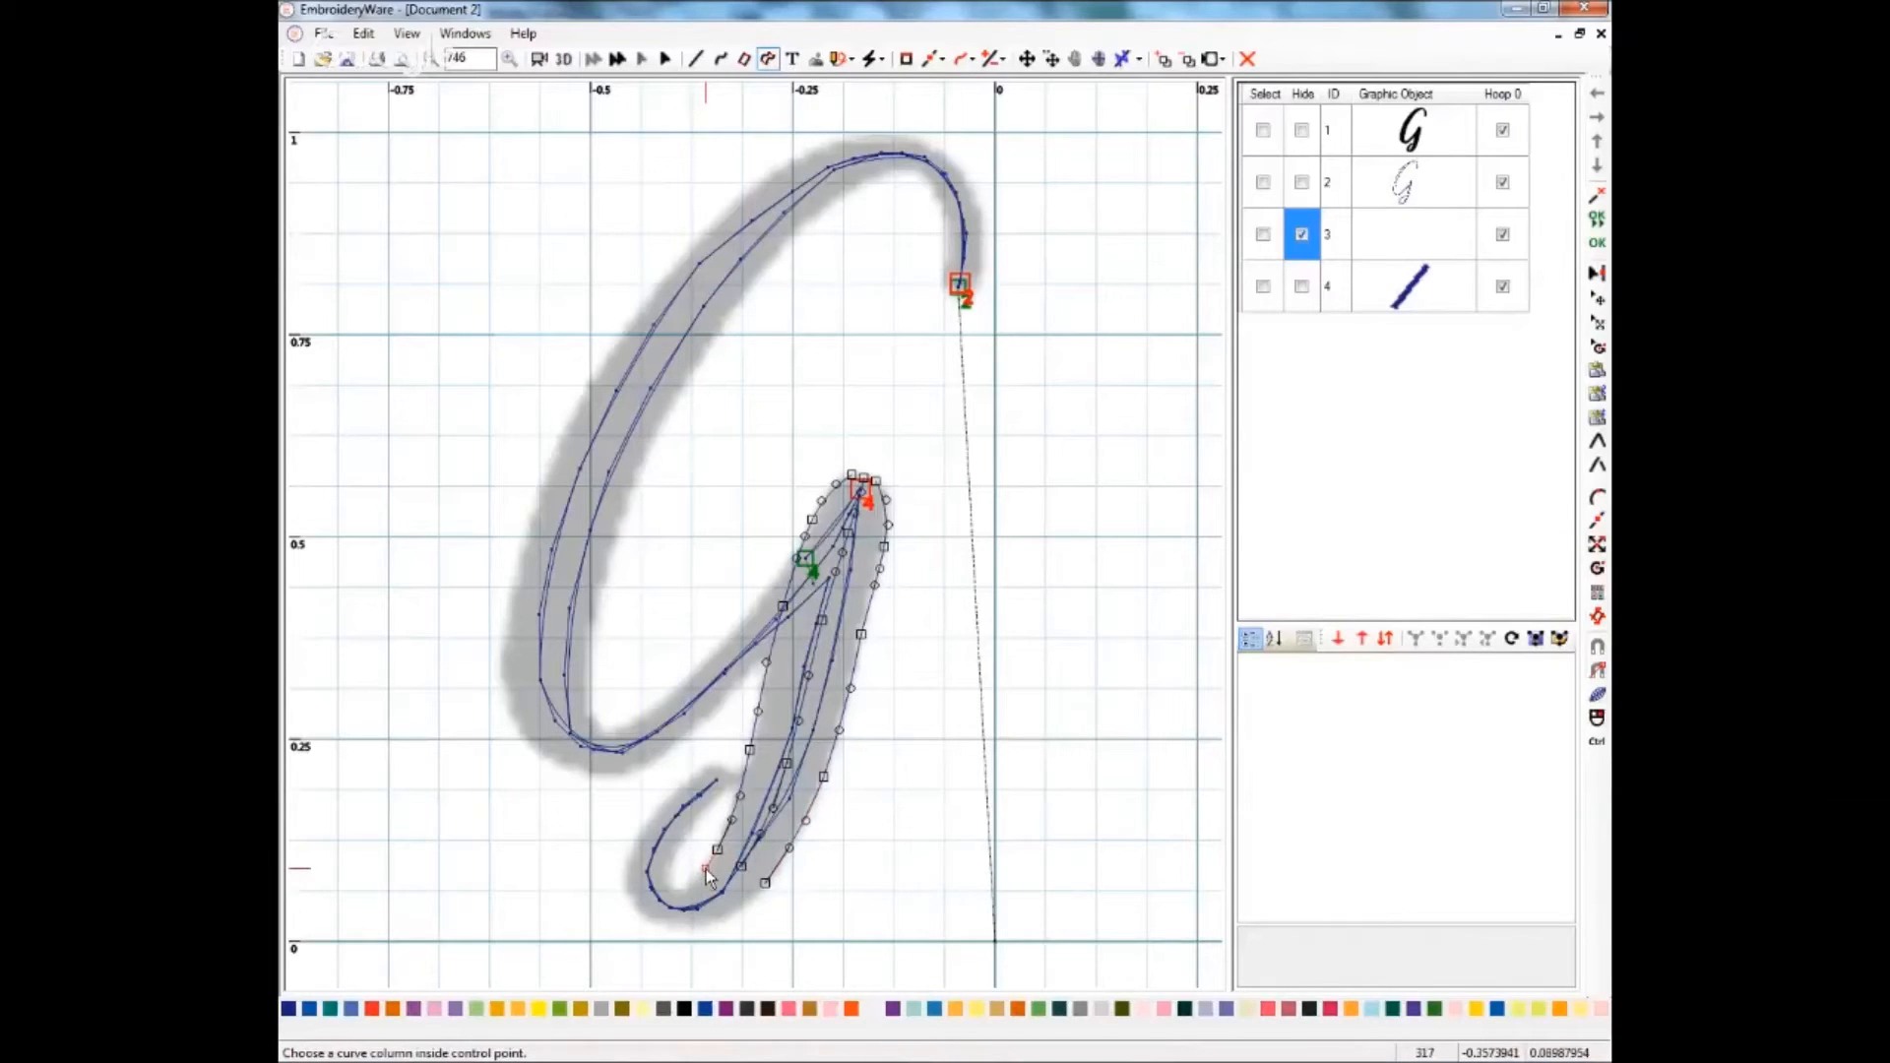
pyautogui.click(742, 907)
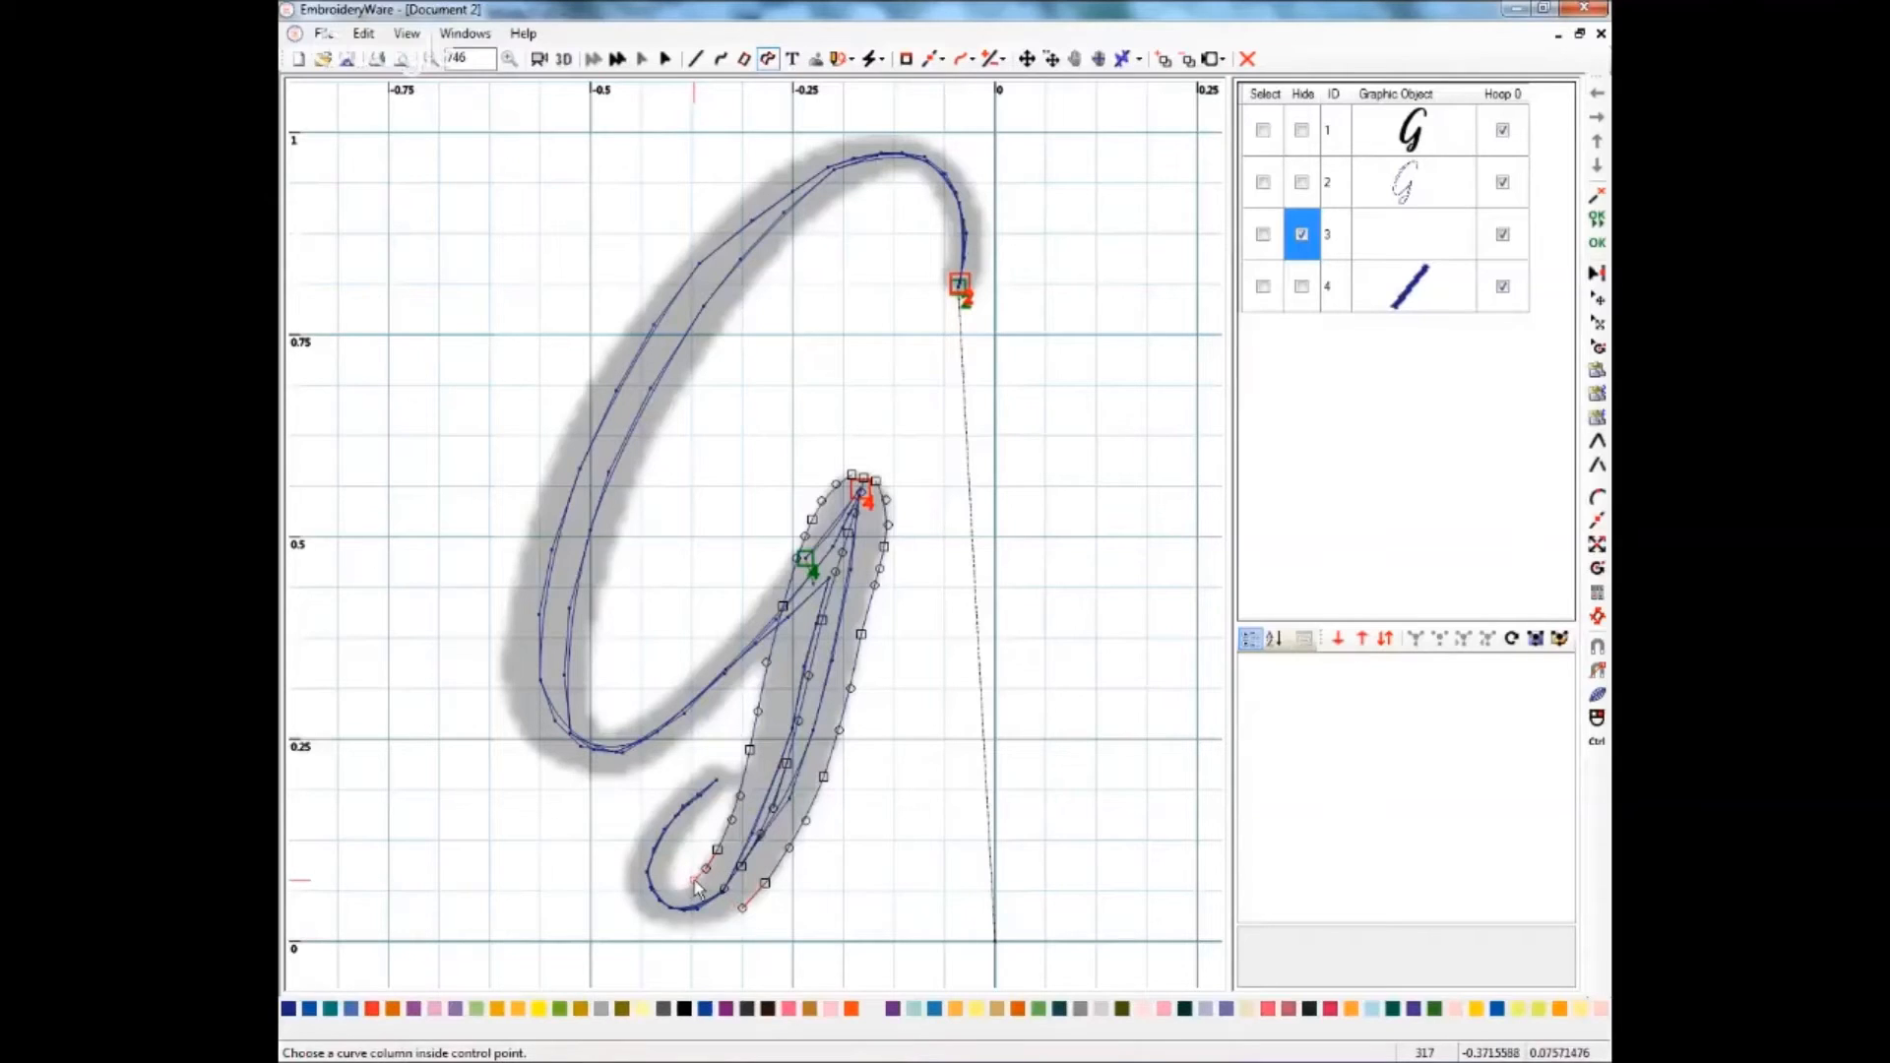
pyautogui.click(695, 880)
pyautogui.click(719, 921)
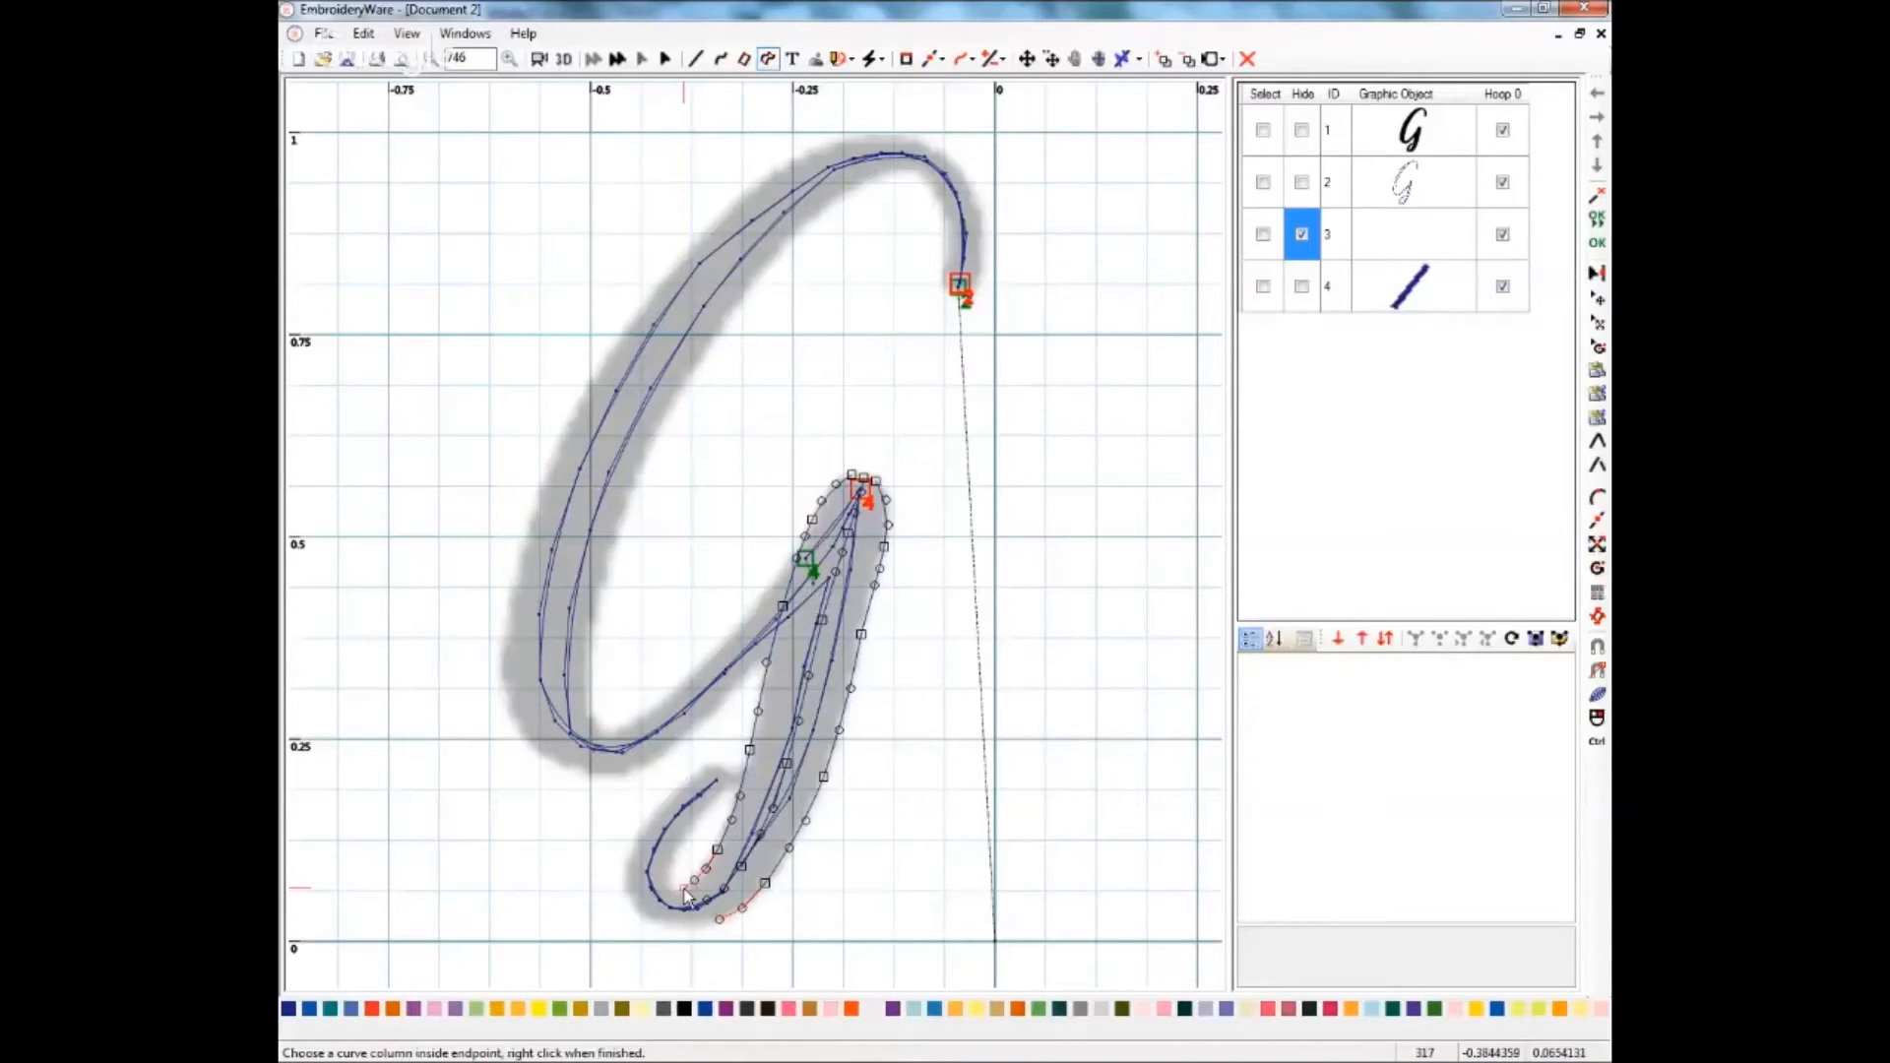
pyautogui.click(699, 929)
pyautogui.click(698, 926)
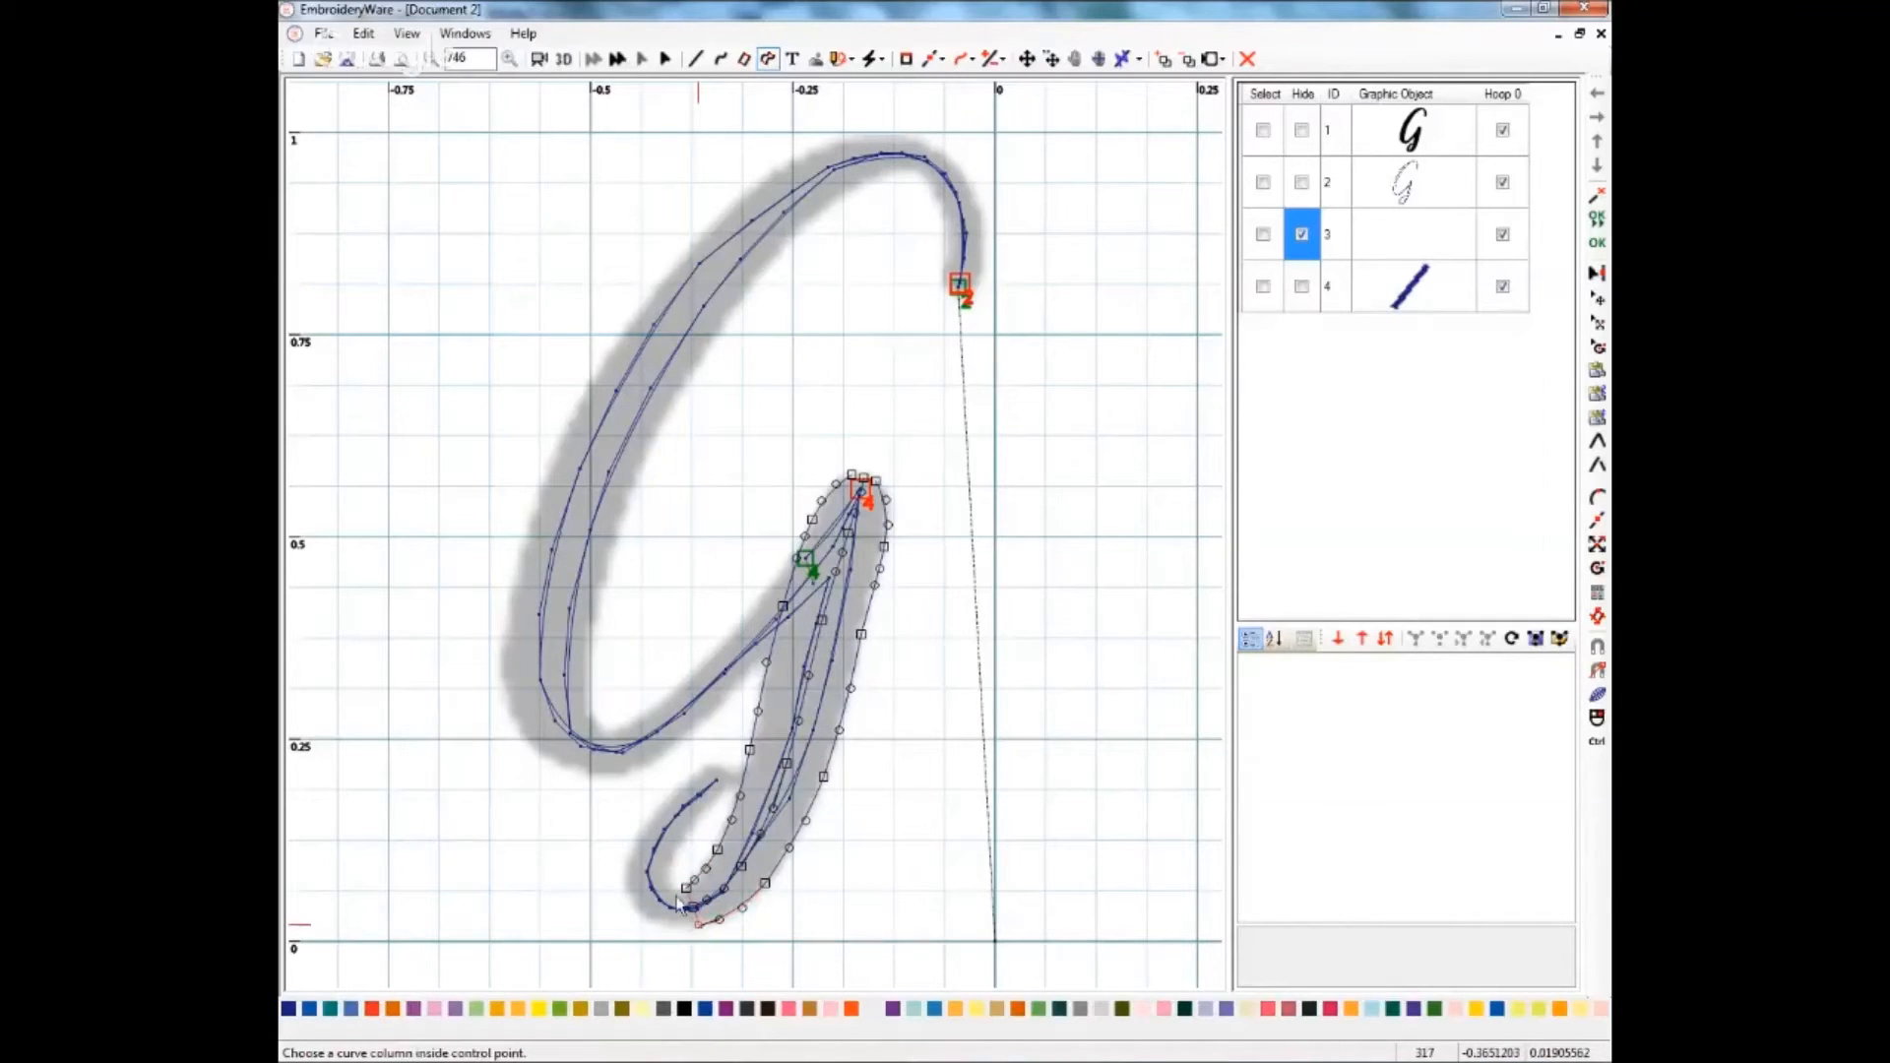
# - Carry the curve column around the hook's bottom-left bend with two control point pairs and an end point pair
pyautogui.click(678, 892)
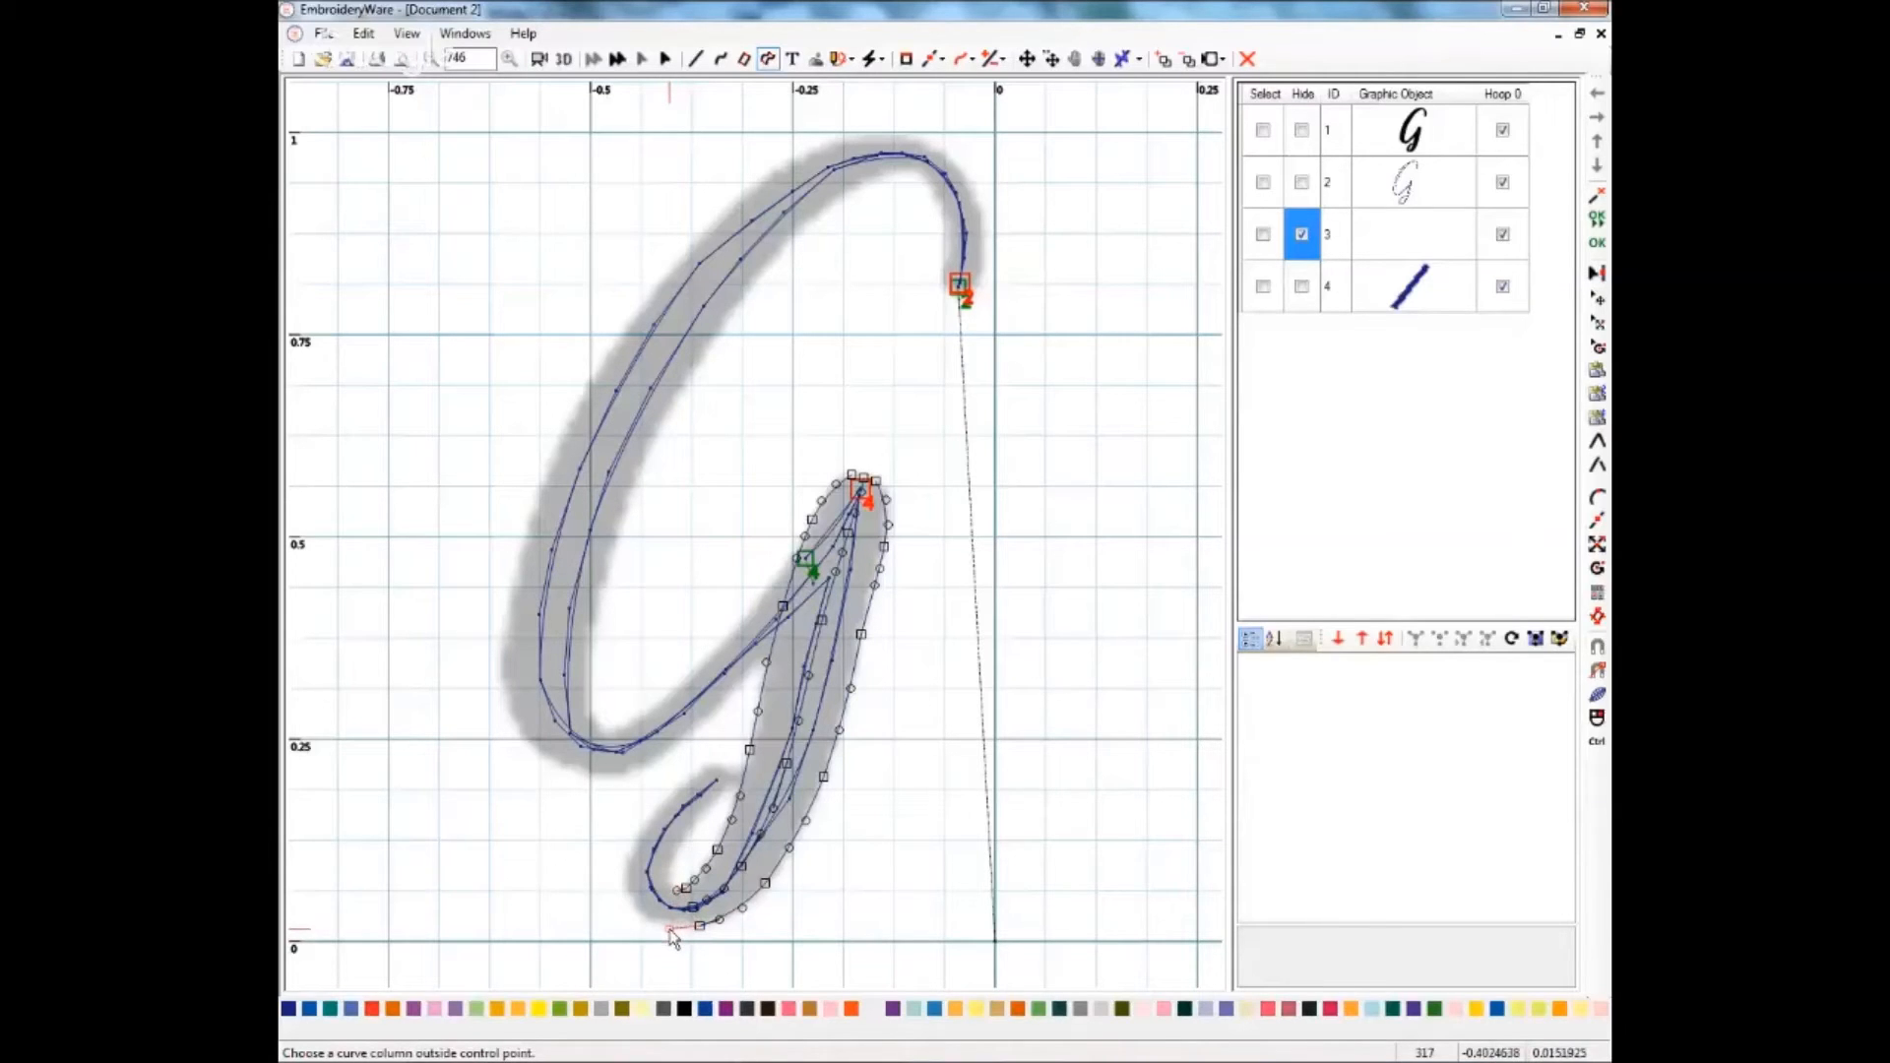
pyautogui.click(671, 901)
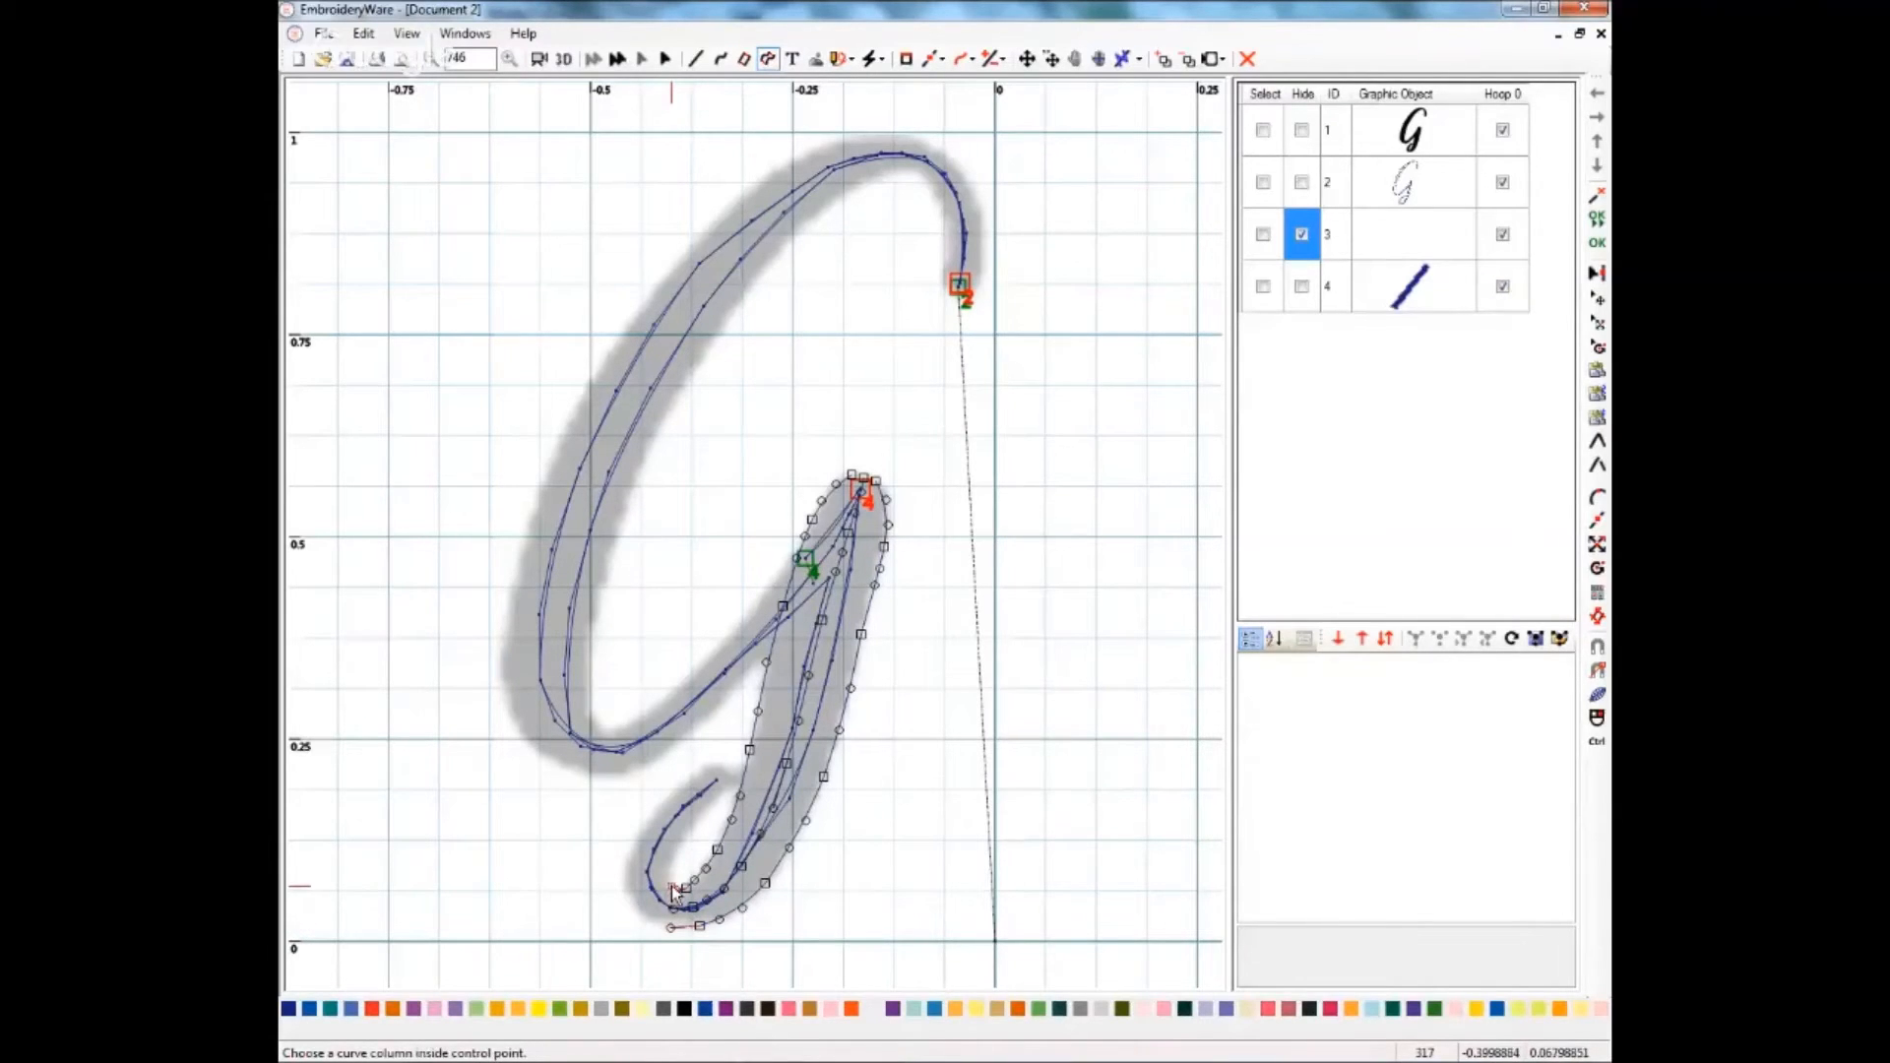
pyautogui.click(637, 913)
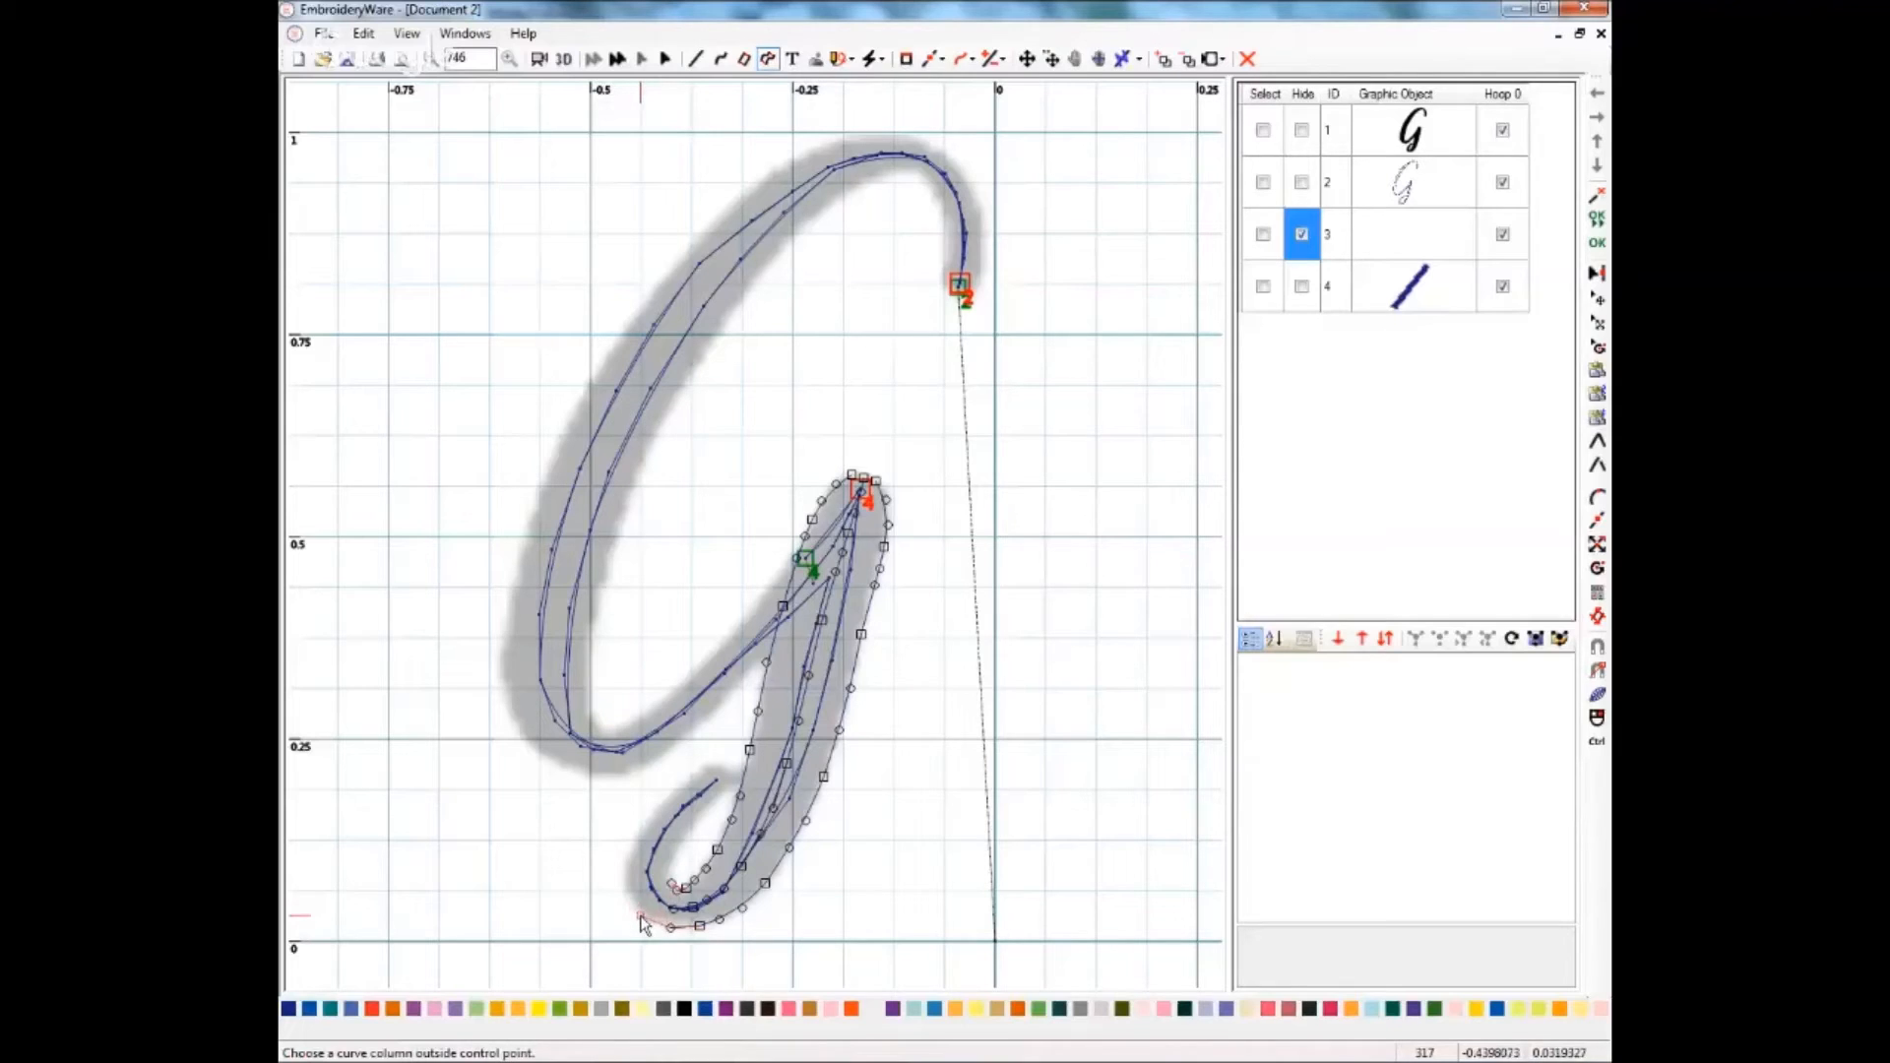
pyautogui.click(673, 873)
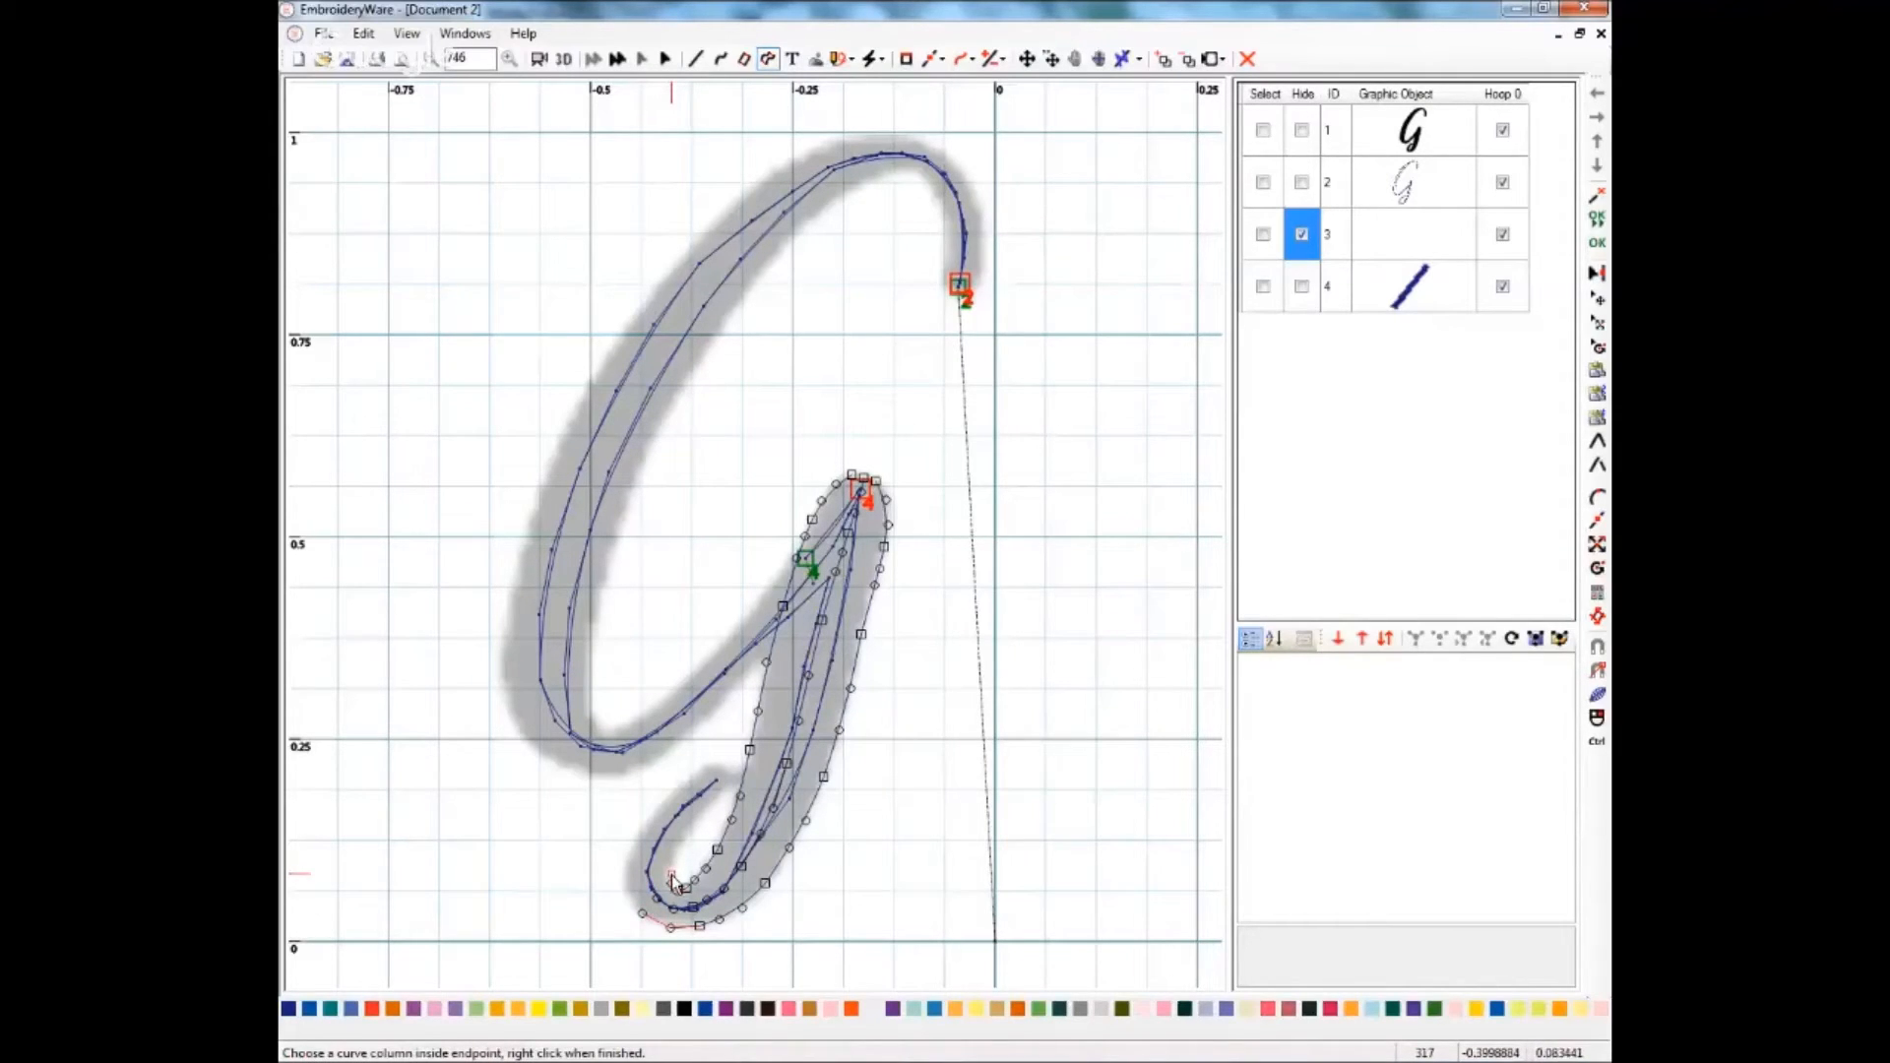
pyautogui.click(628, 899)
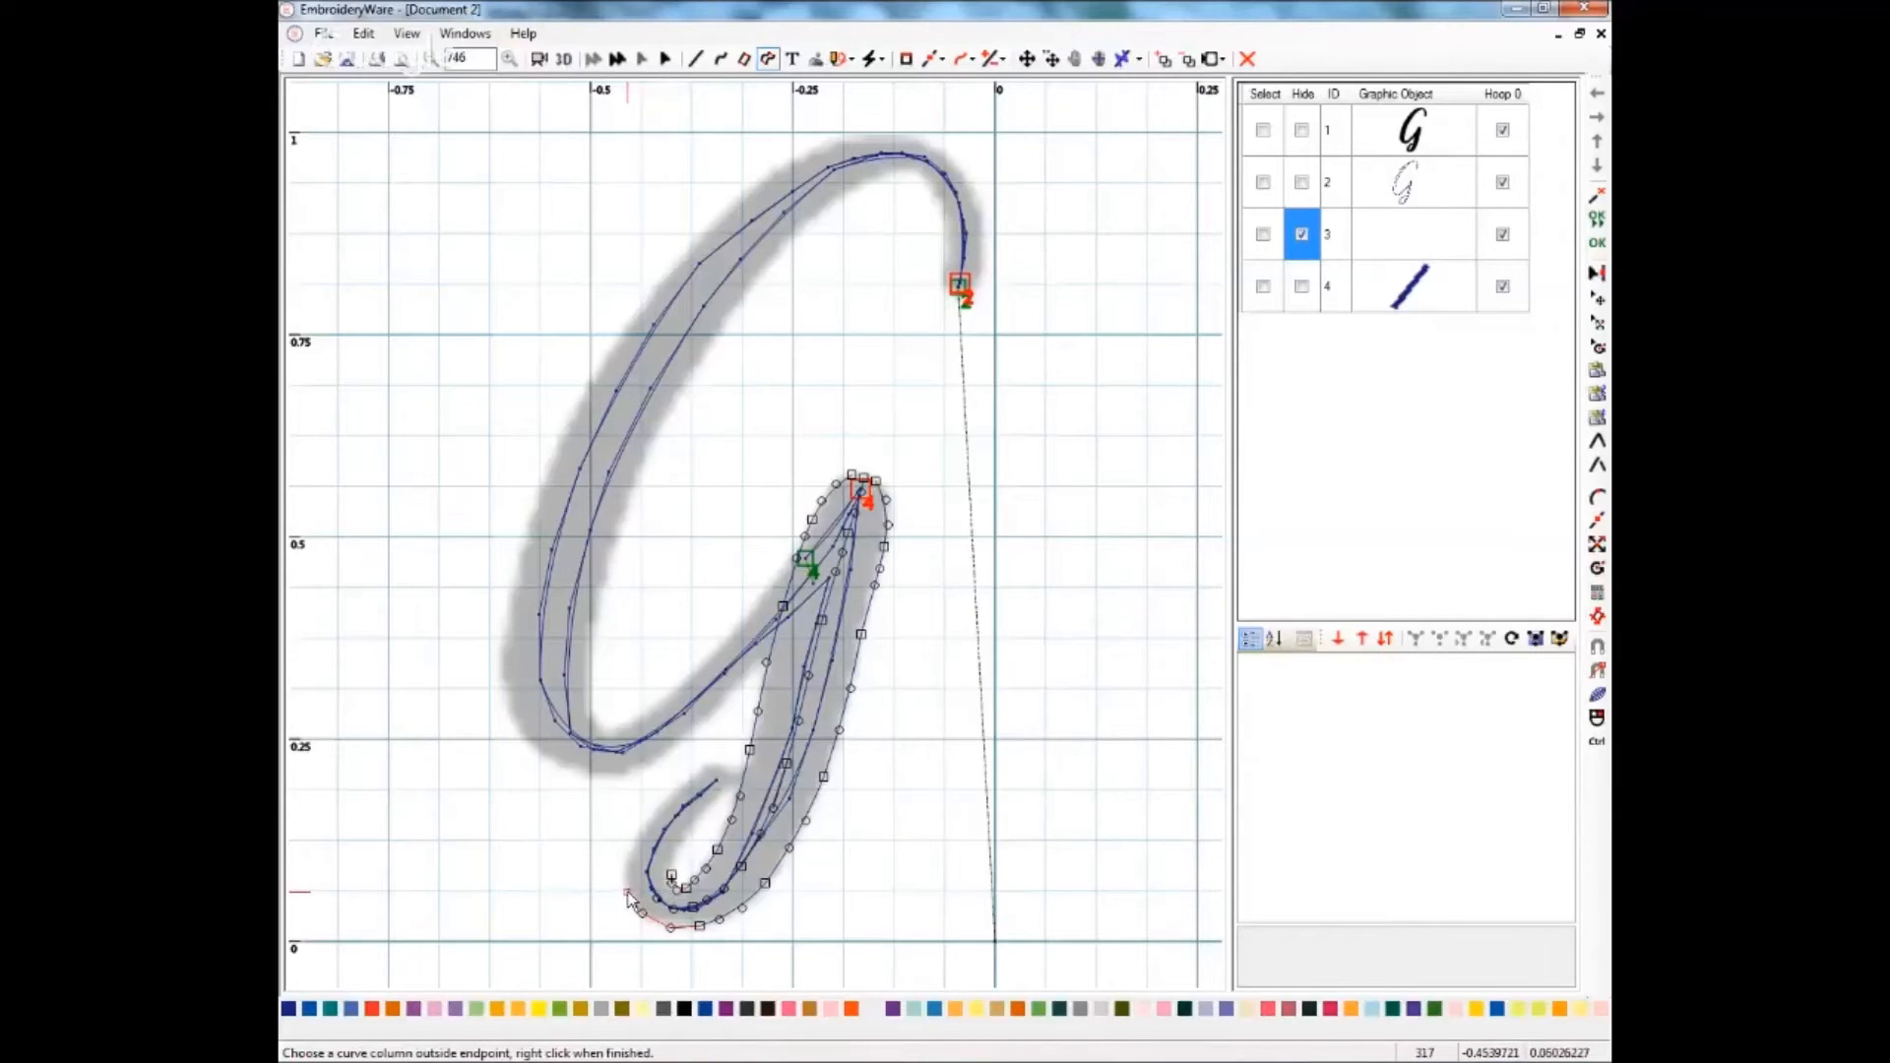
pyautogui.click(625, 887)
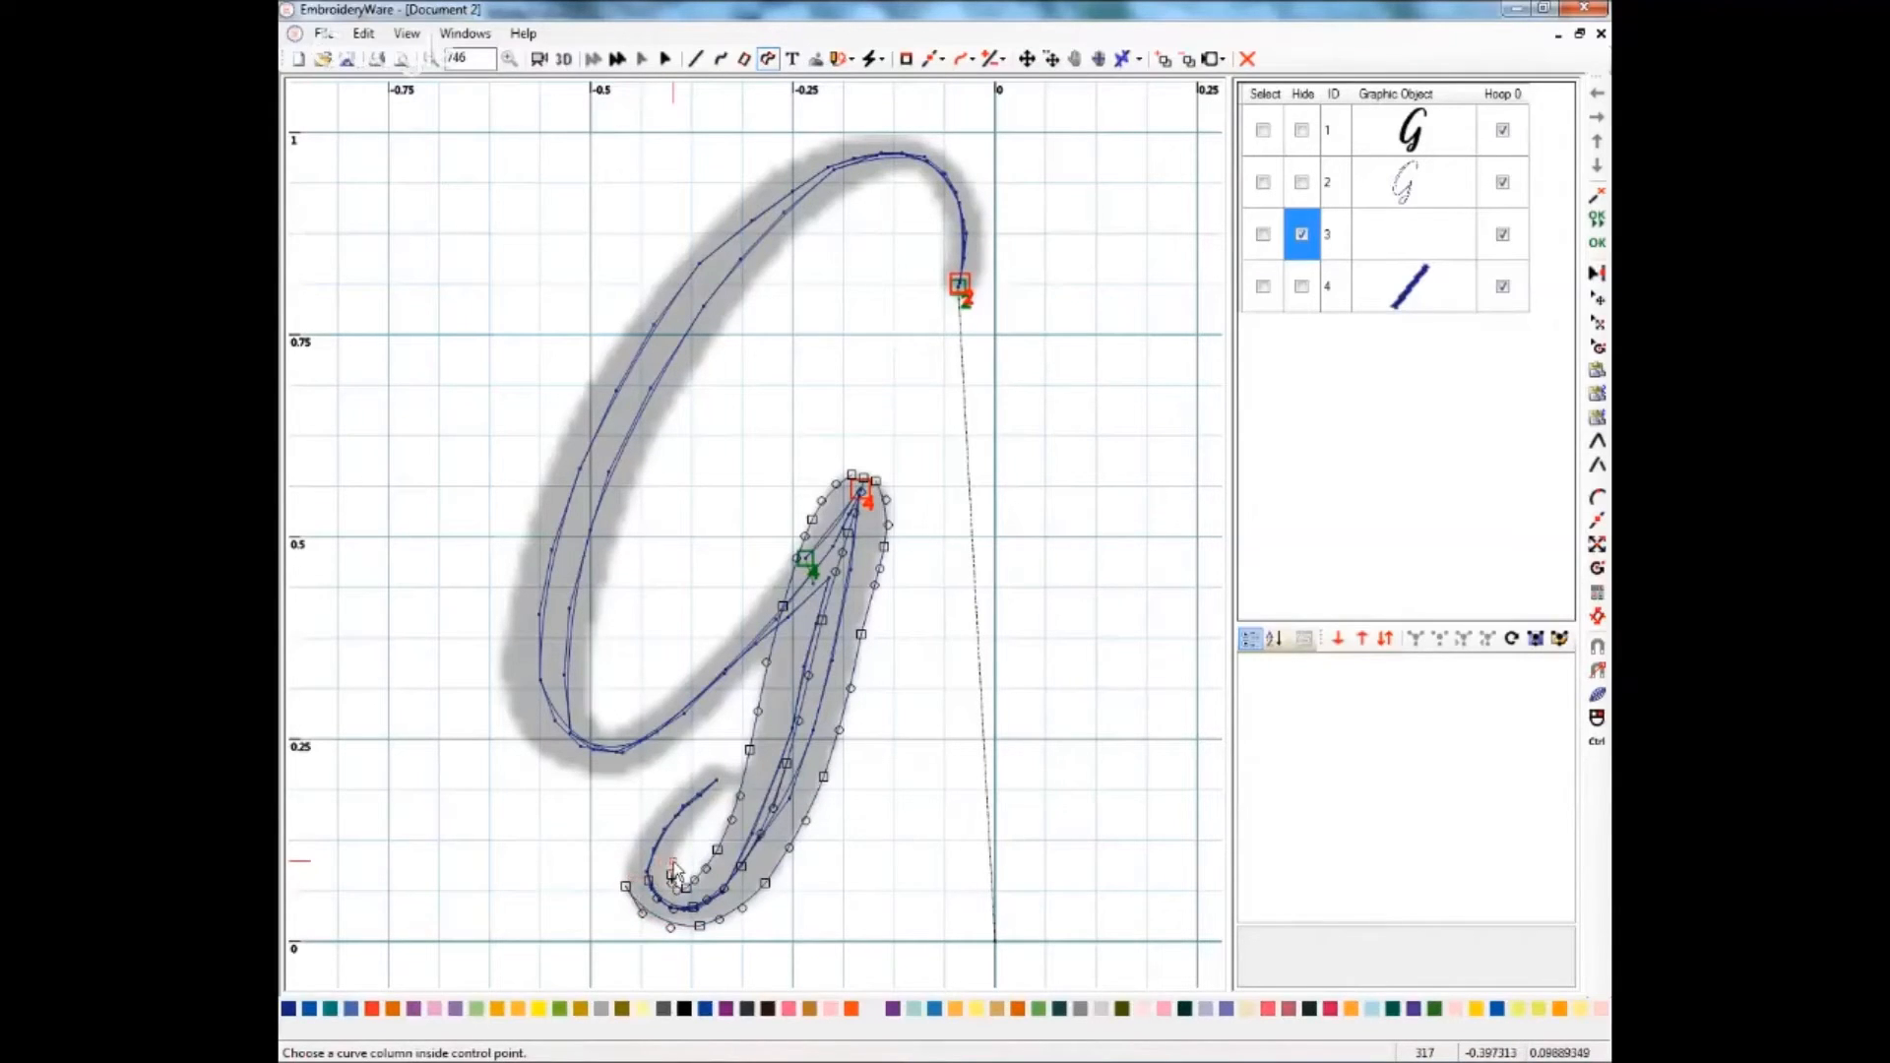
# - Add the curve column segment going up the outer left side of the hook, with points on its inside and outside edges
pyautogui.click(672, 873)
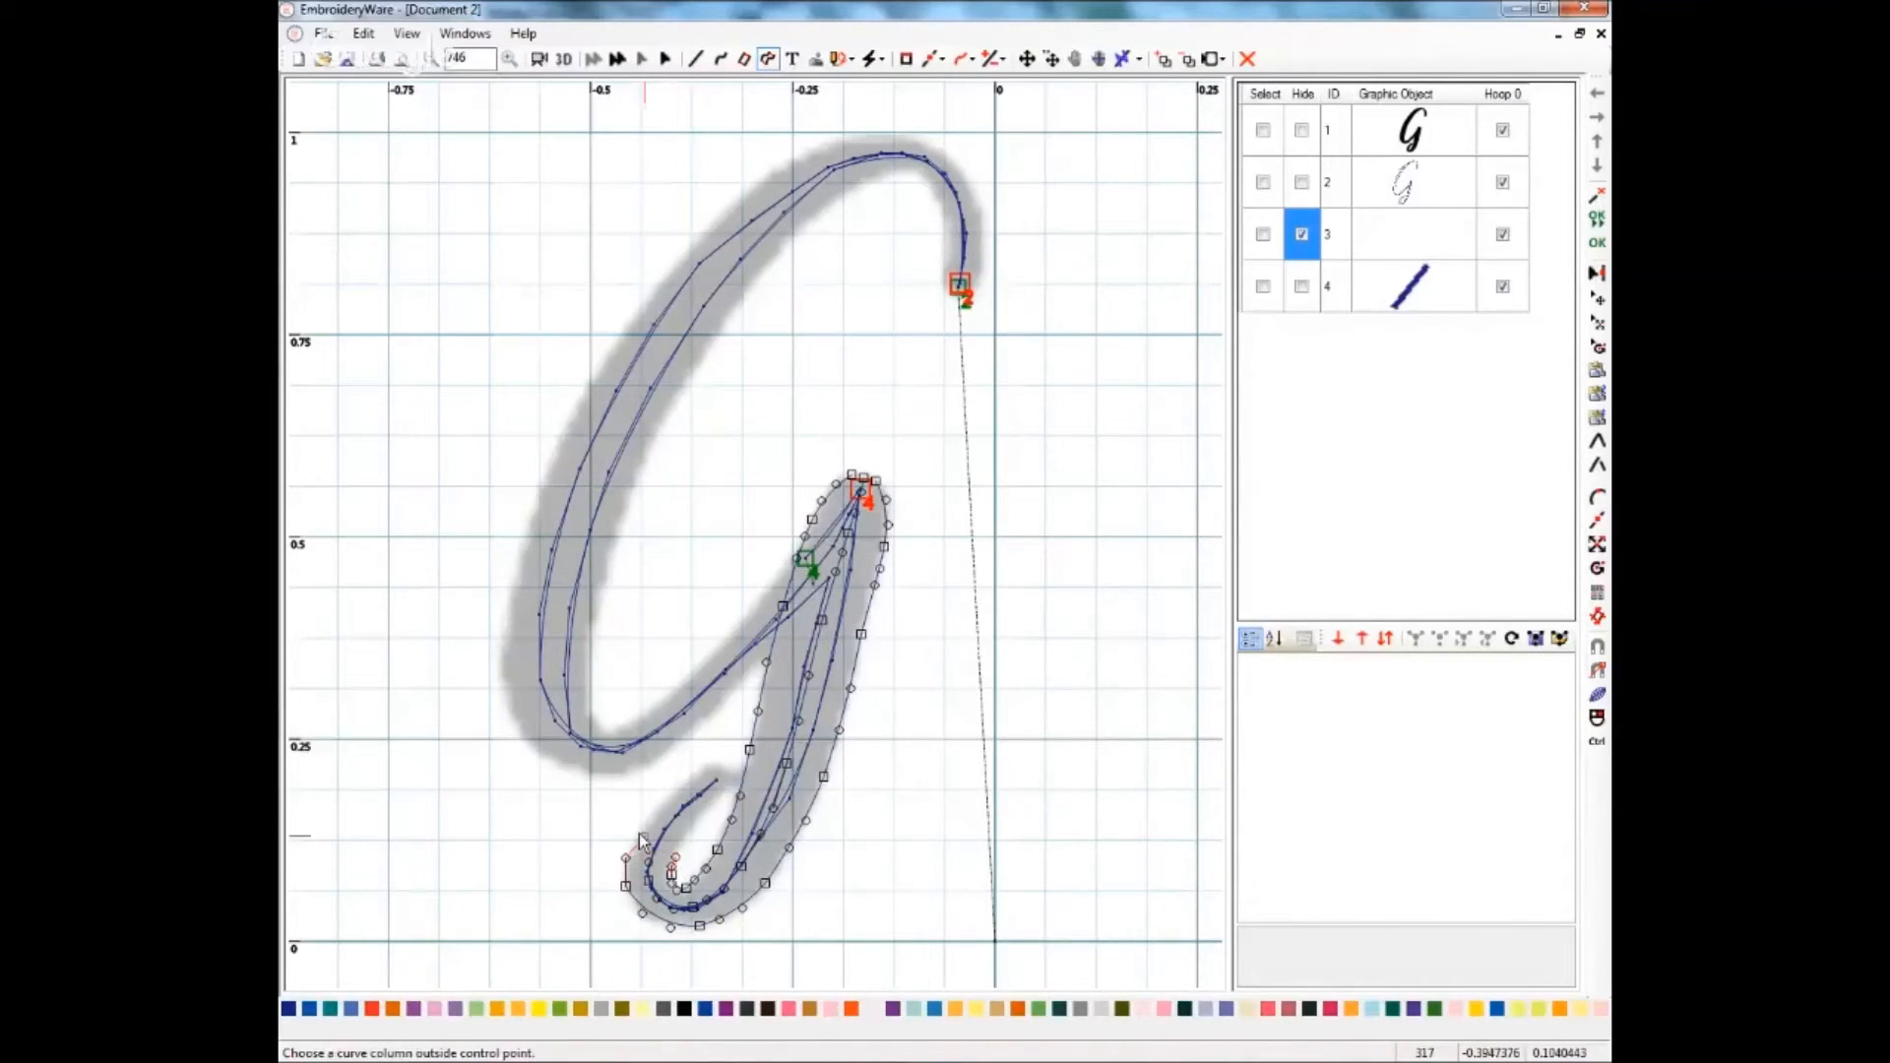
pyautogui.click(641, 832)
pyautogui.click(685, 846)
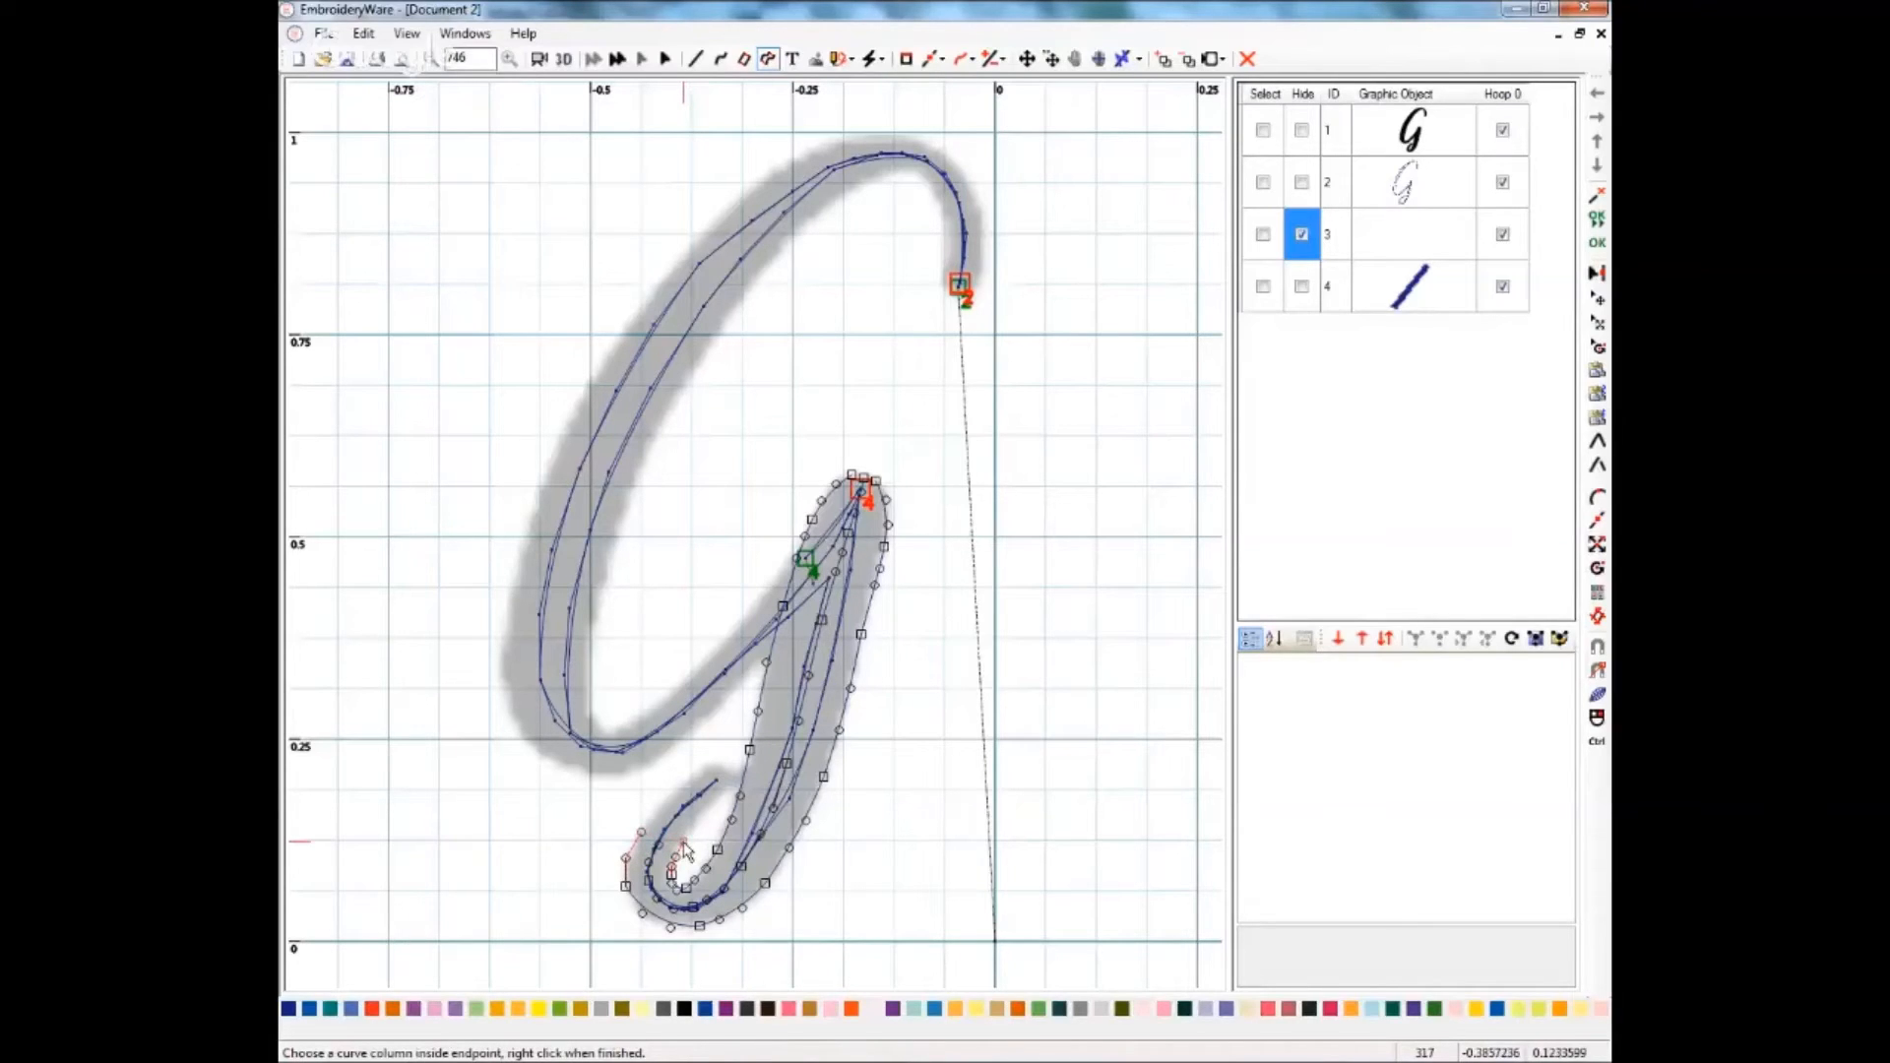
pyautogui.click(650, 824)
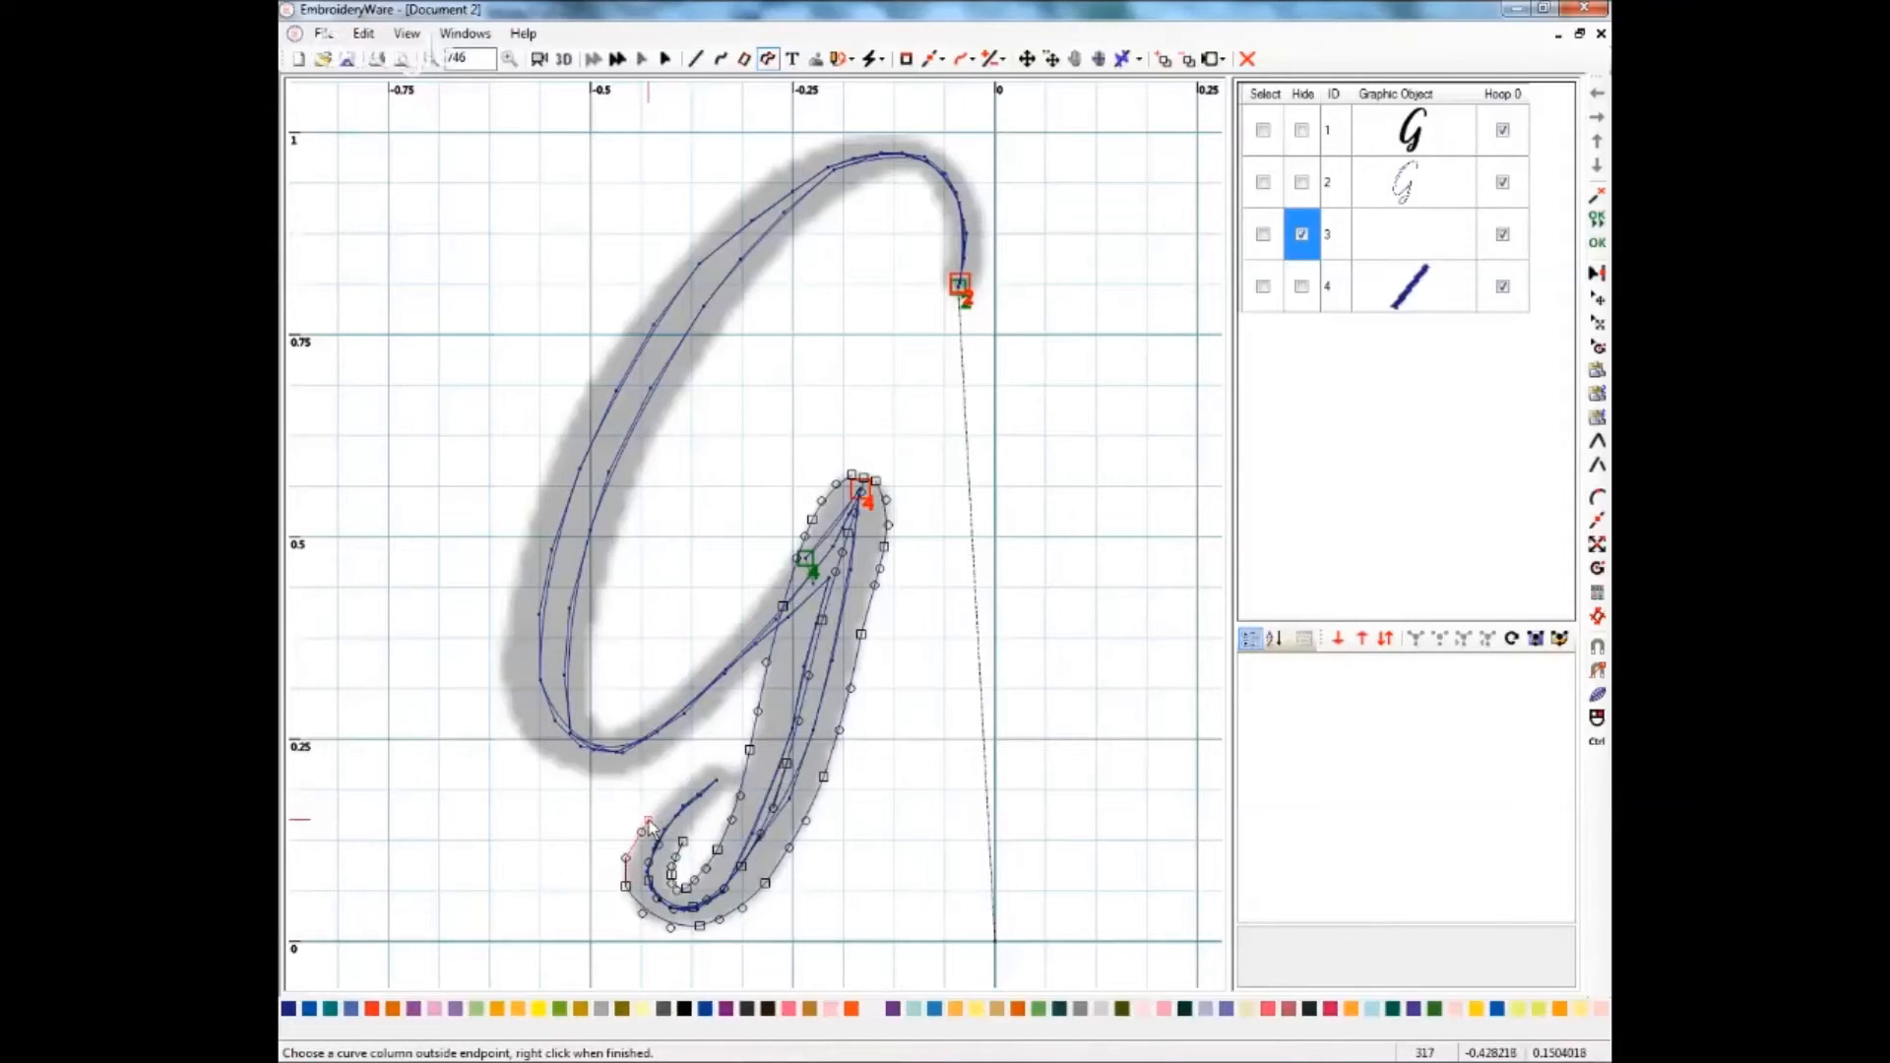
pyautogui.click(649, 823)
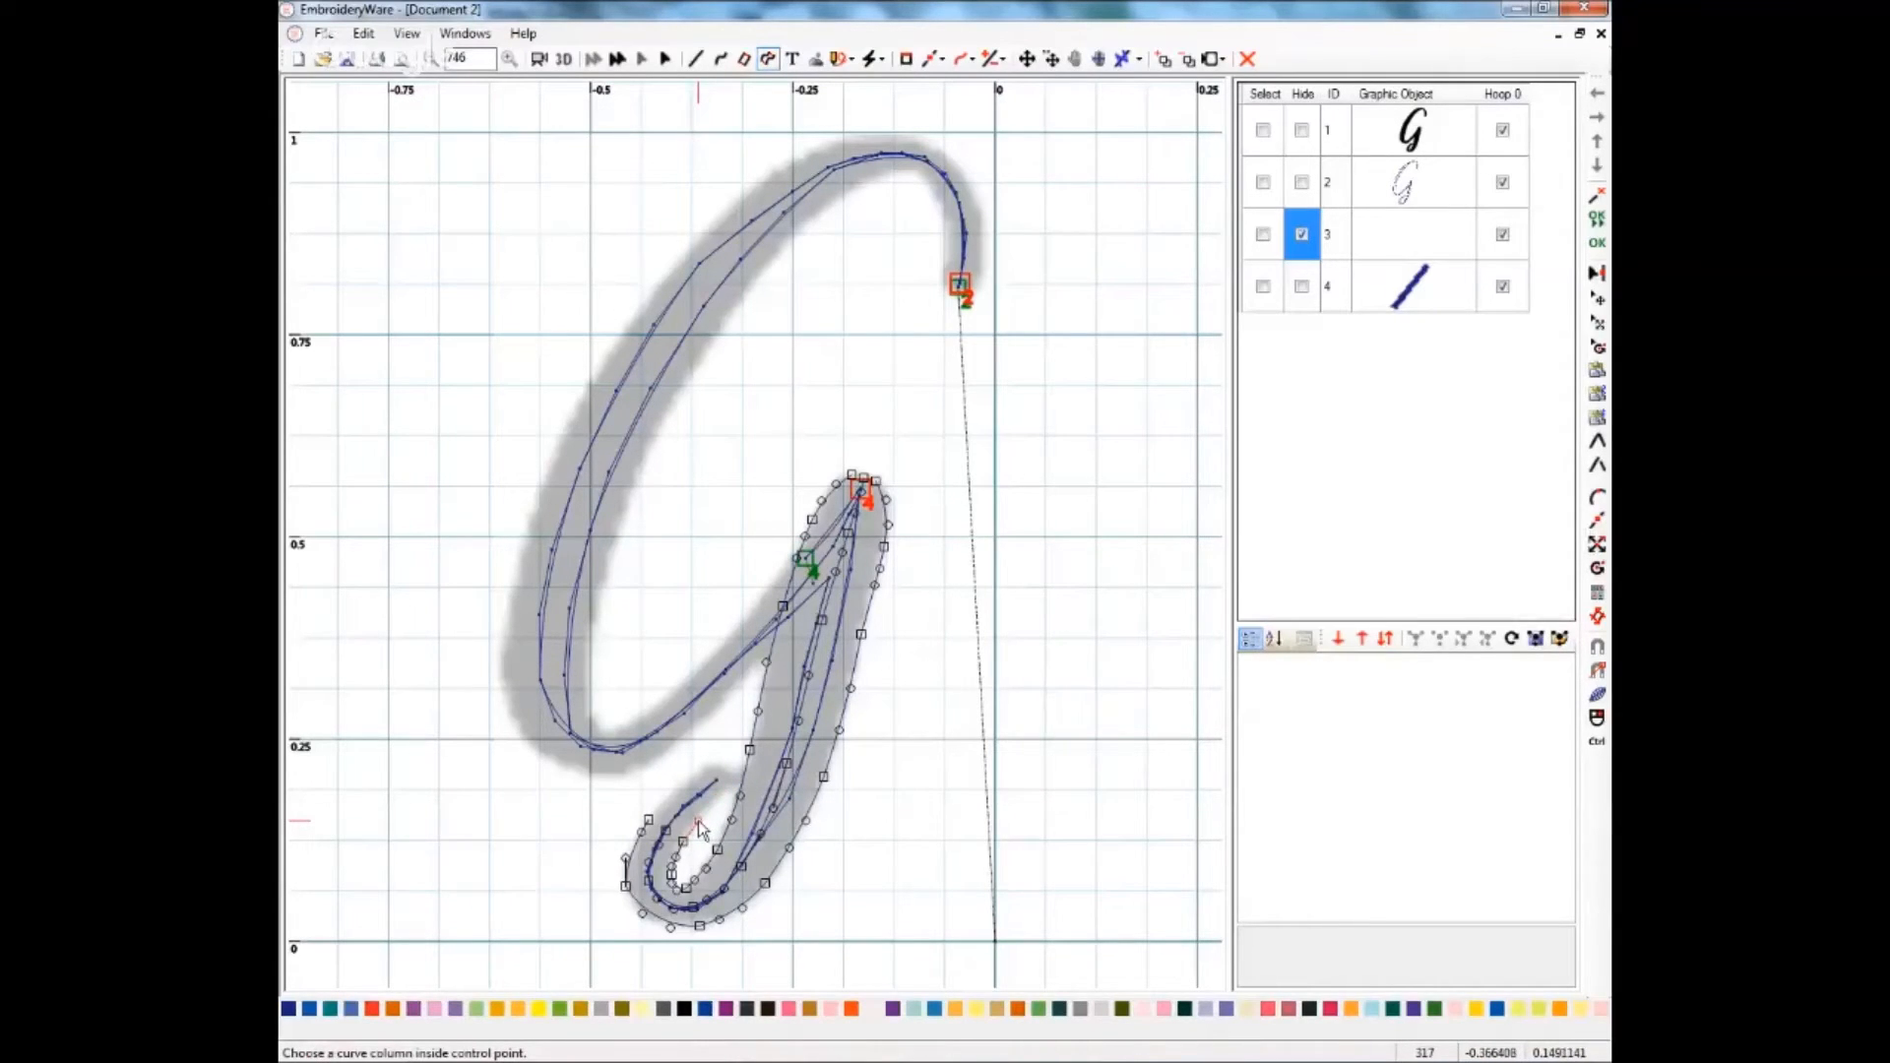
# - Add the last curve column segment from the hook's left side to its upper tip, closing with an end point pair
pyautogui.click(670, 801)
pyautogui.click(713, 807)
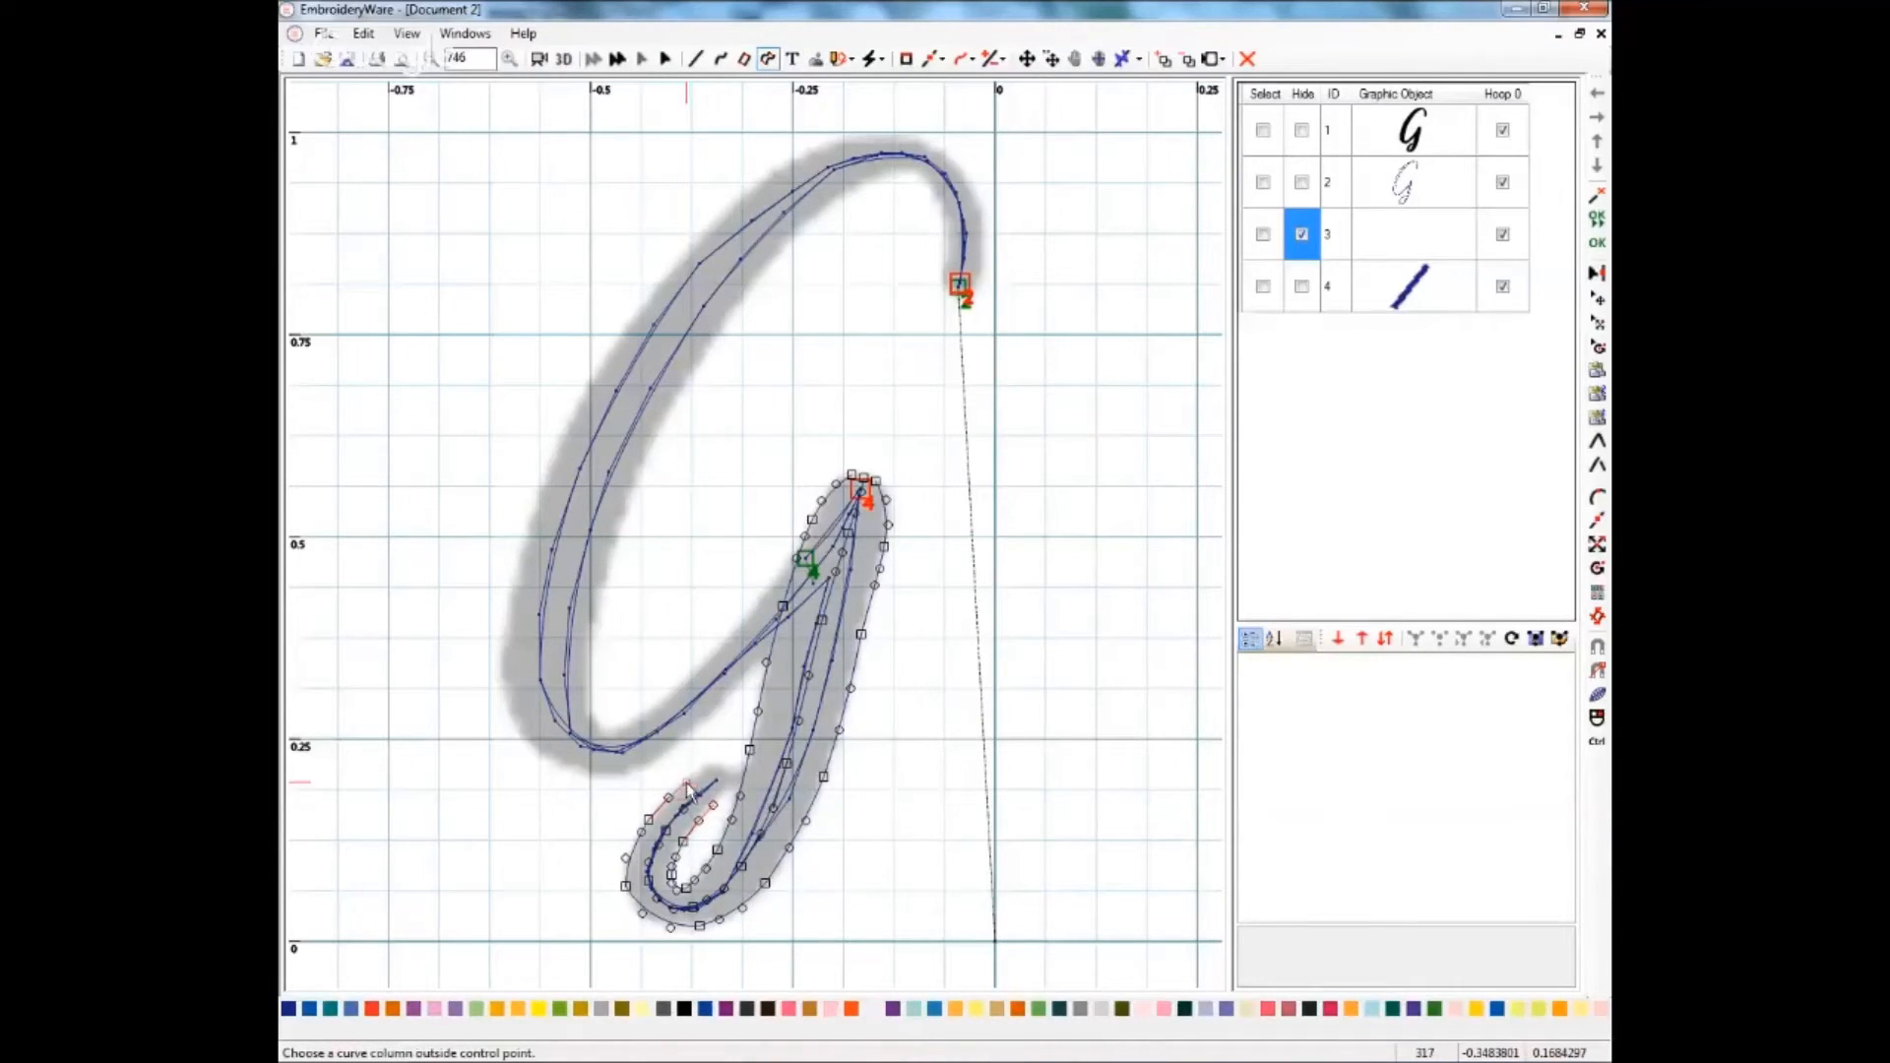
pyautogui.click(688, 785)
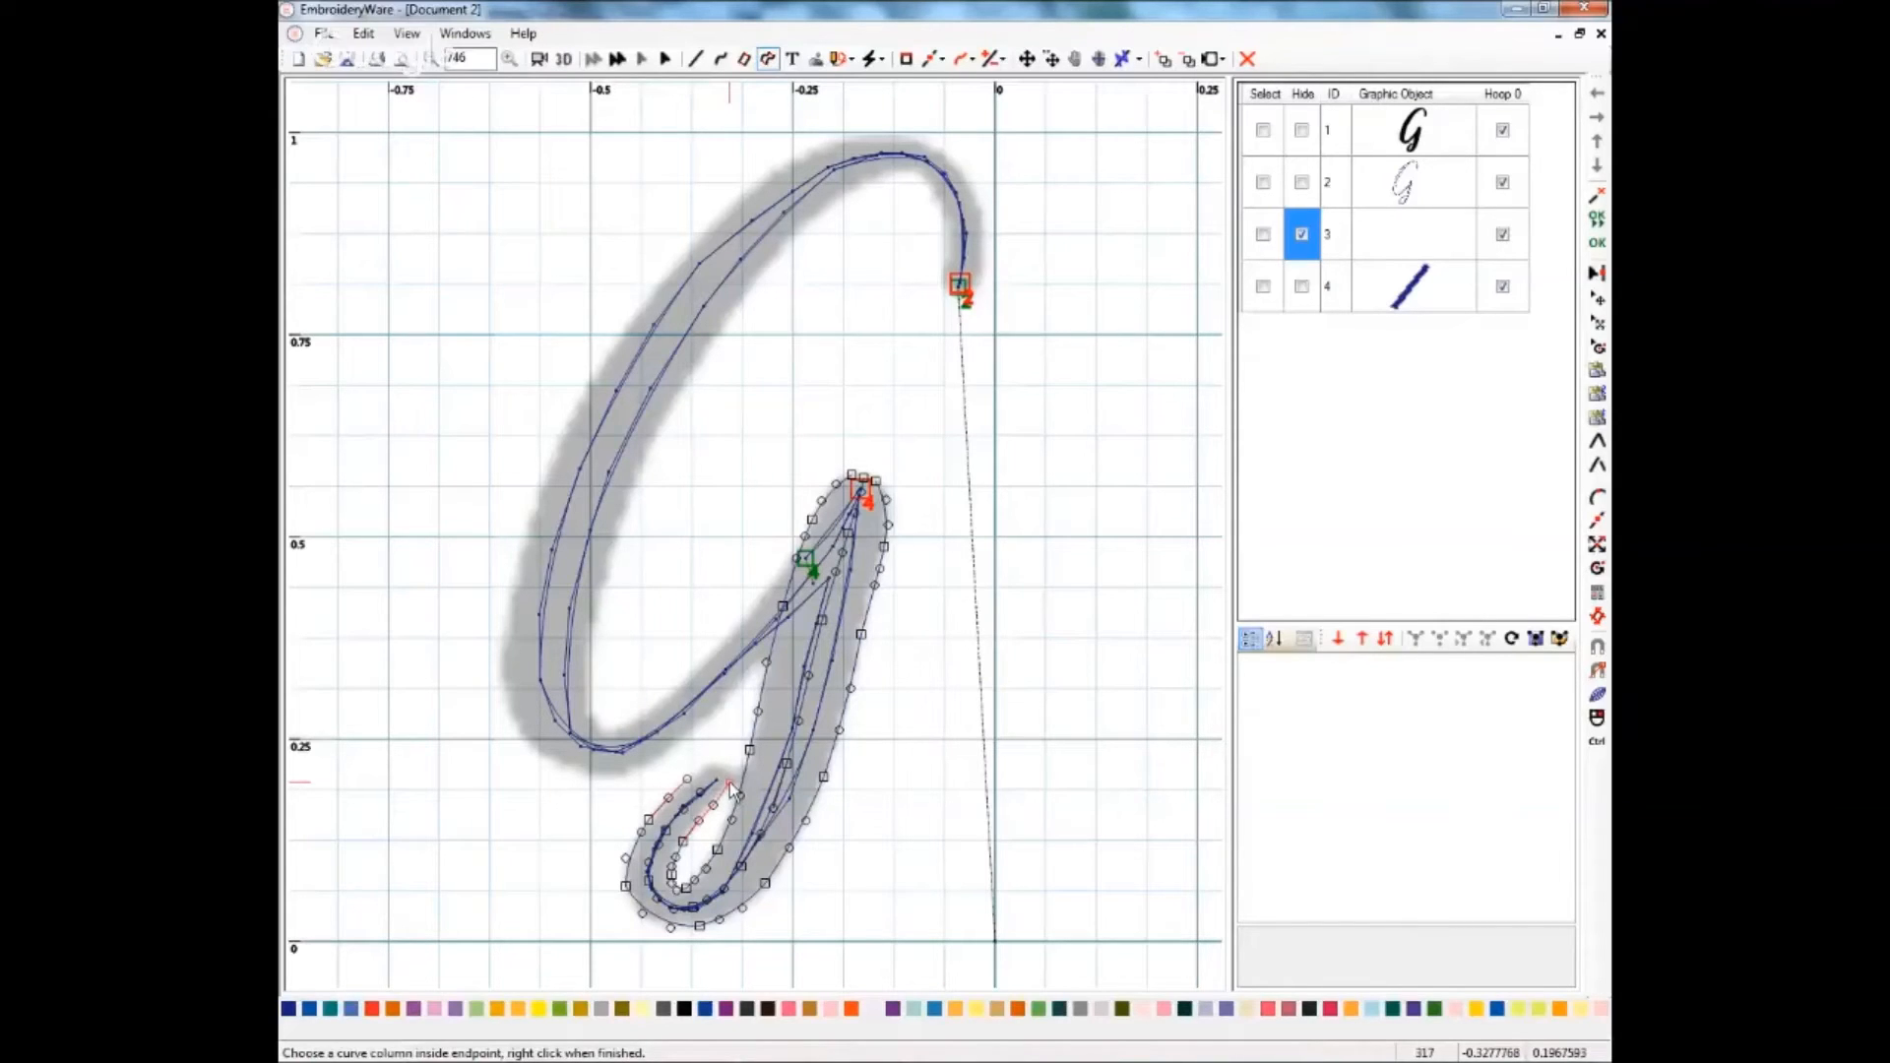
pyautogui.click(708, 769)
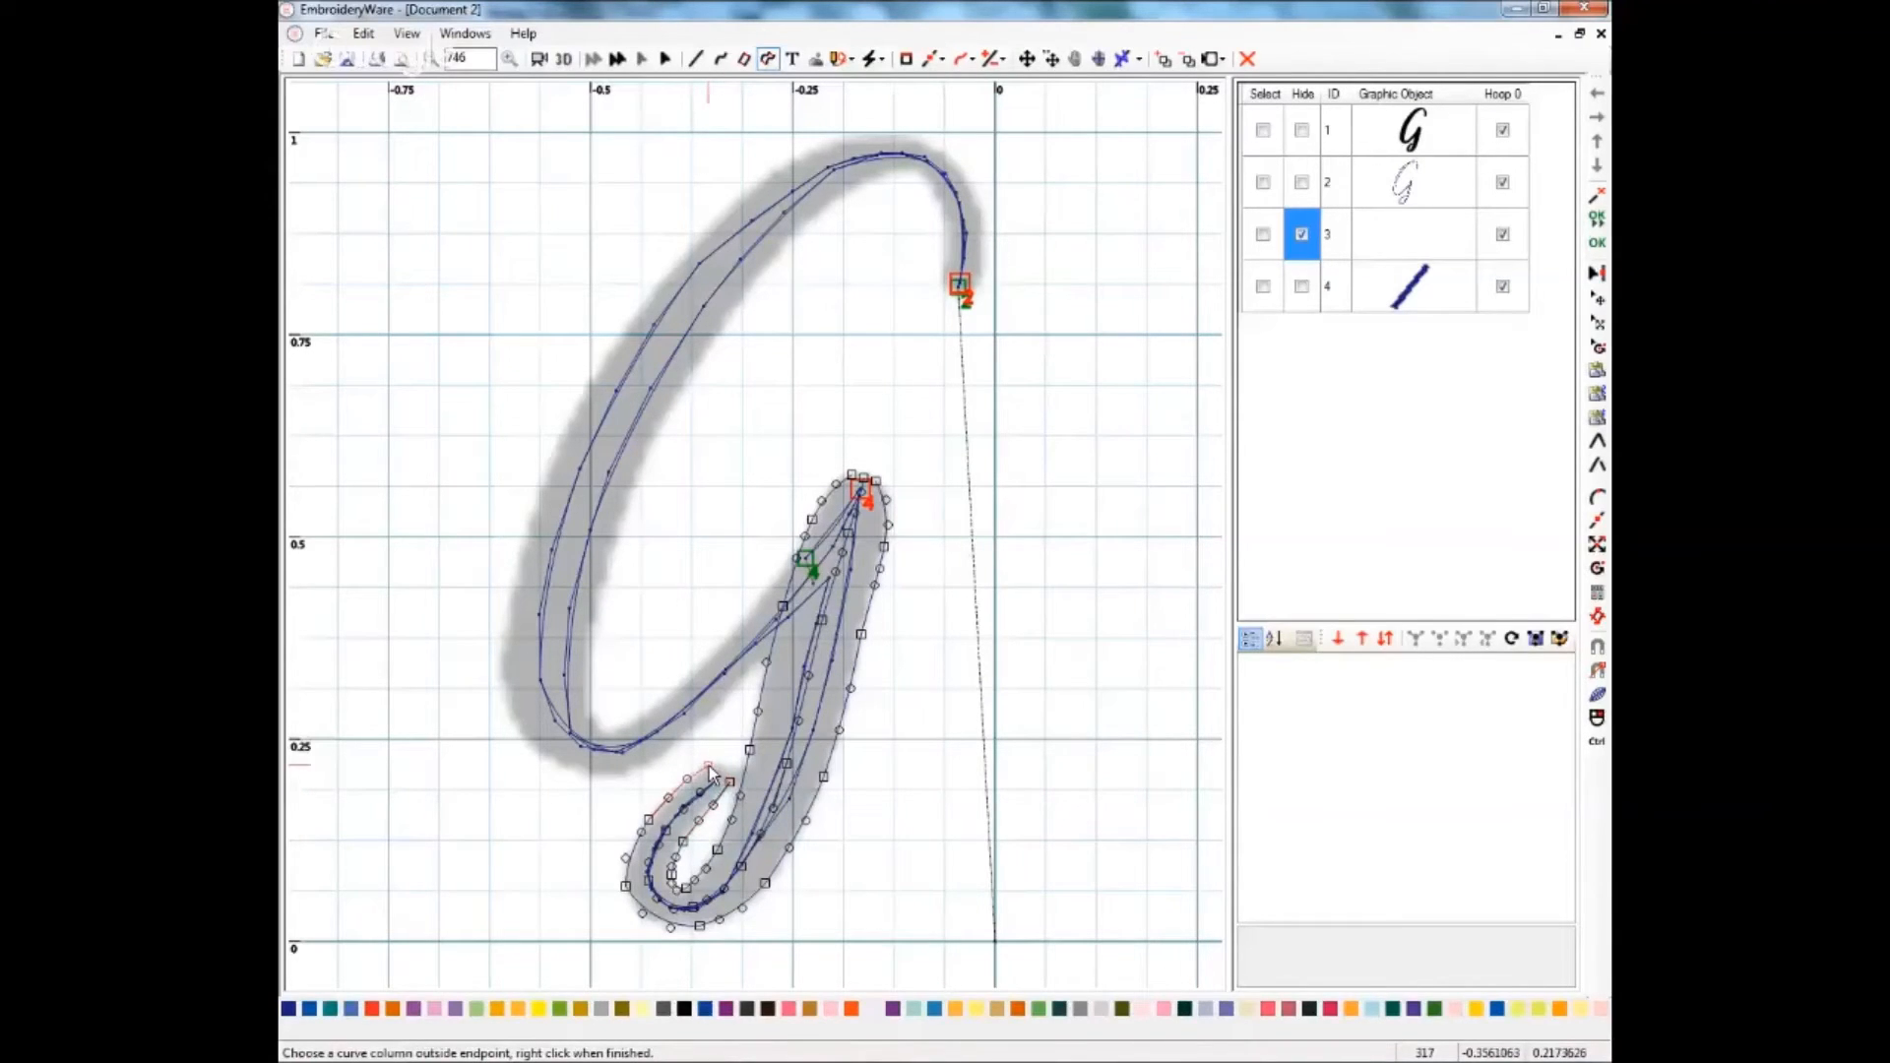
pyautogui.click(710, 774)
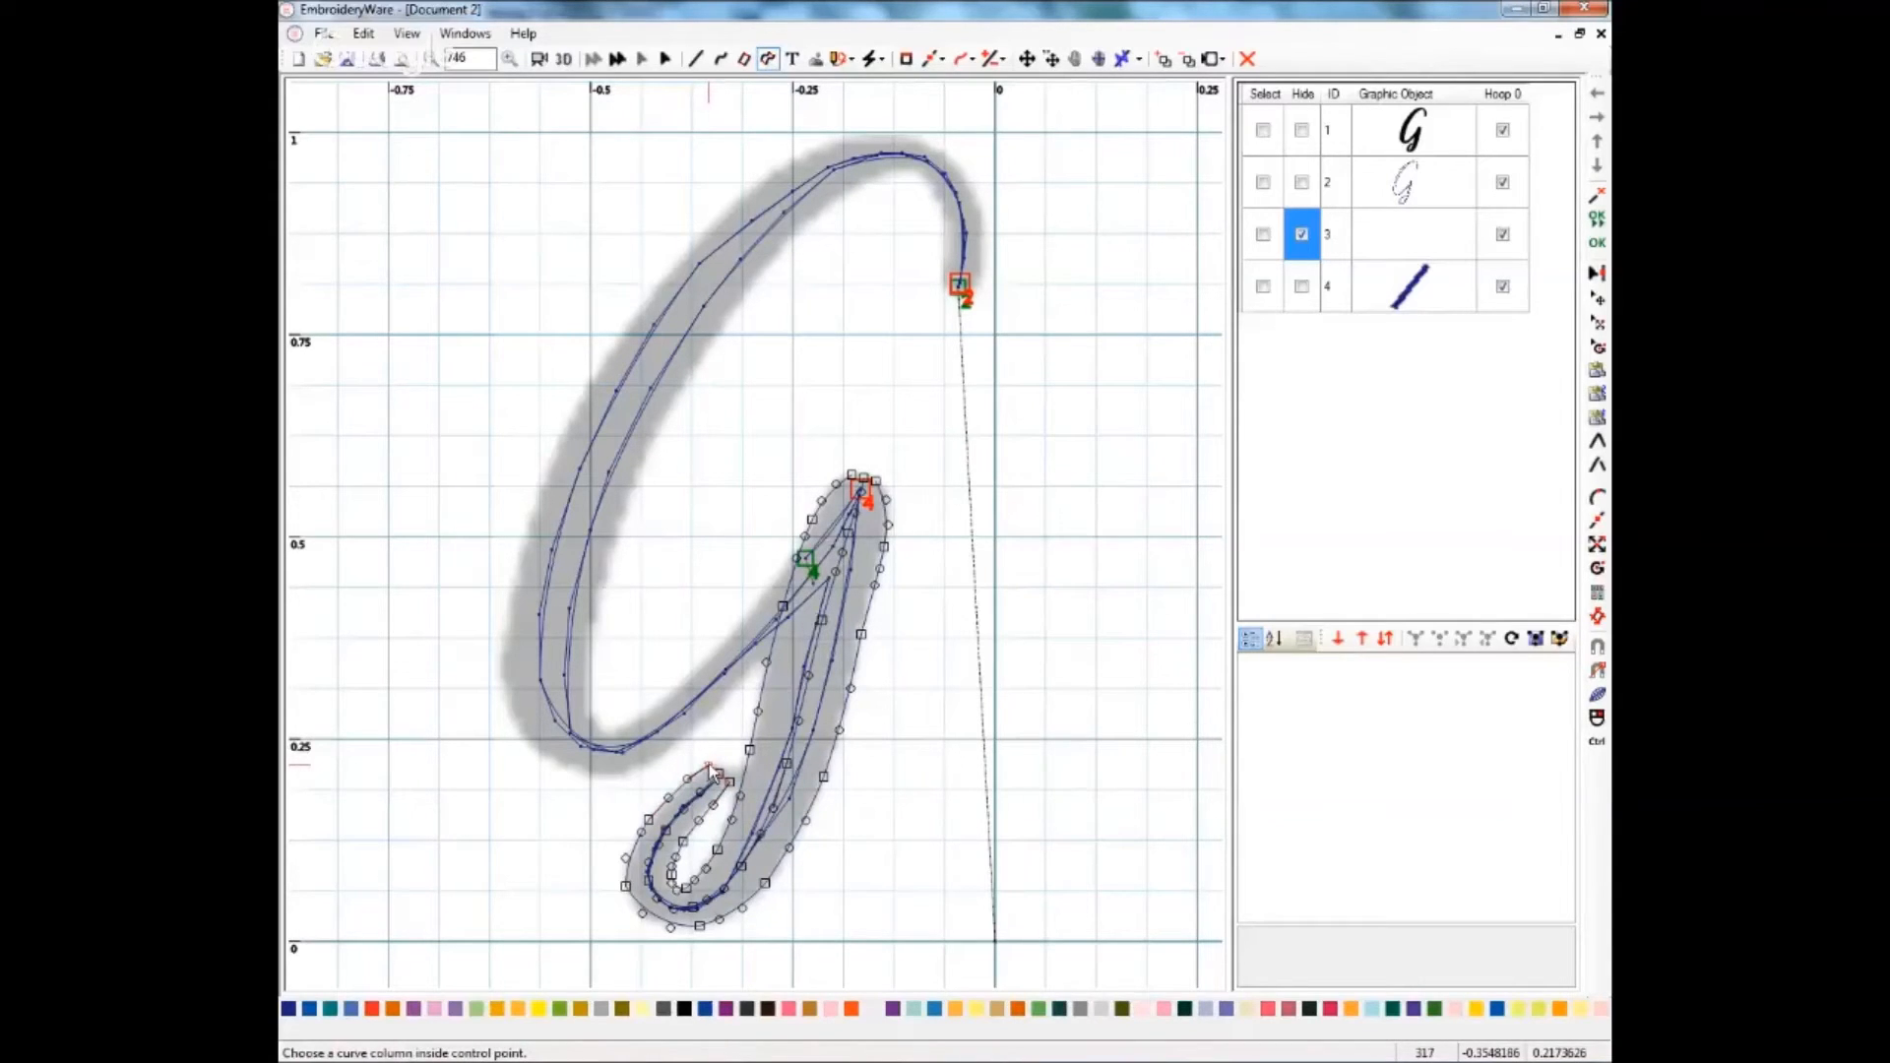
# - End the stem column drawing, and set graphic object 3 to visible and graphic object 2 to hidden
pyautogui.rightClick(898, 748)
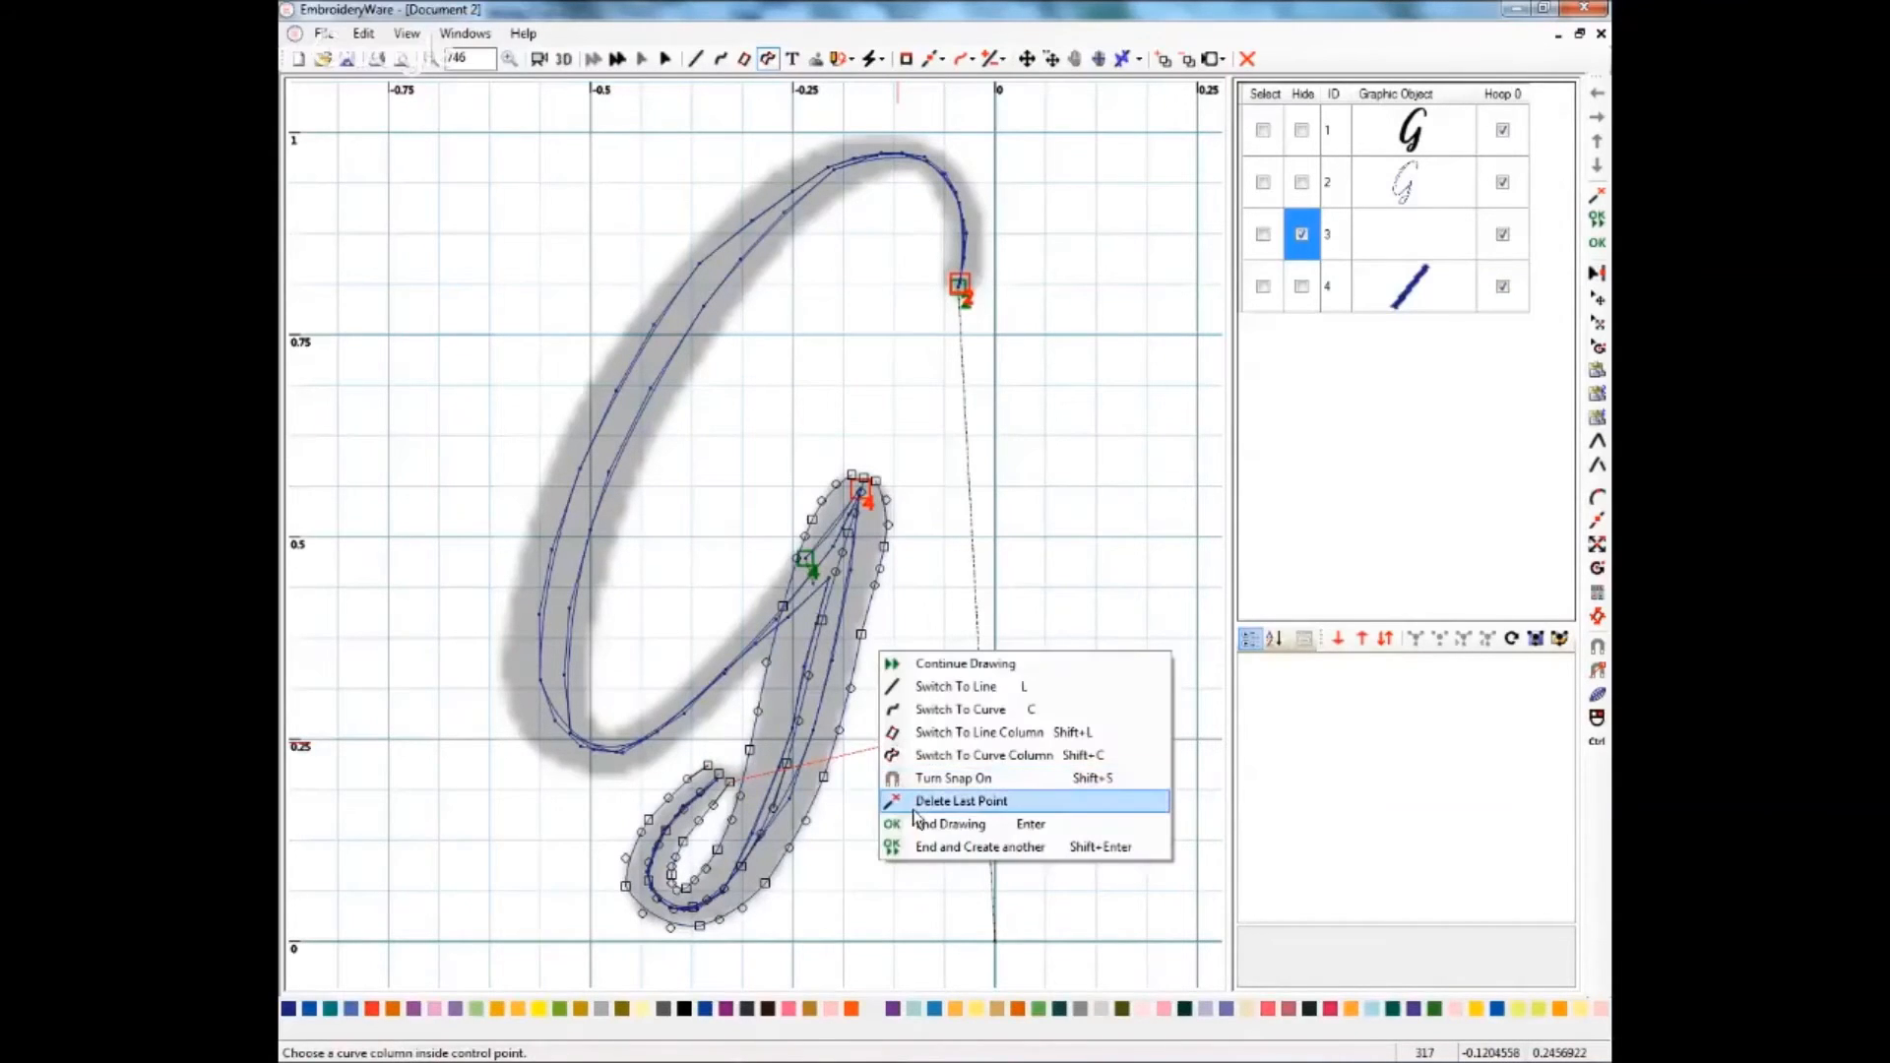
pyautogui.click(947, 832)
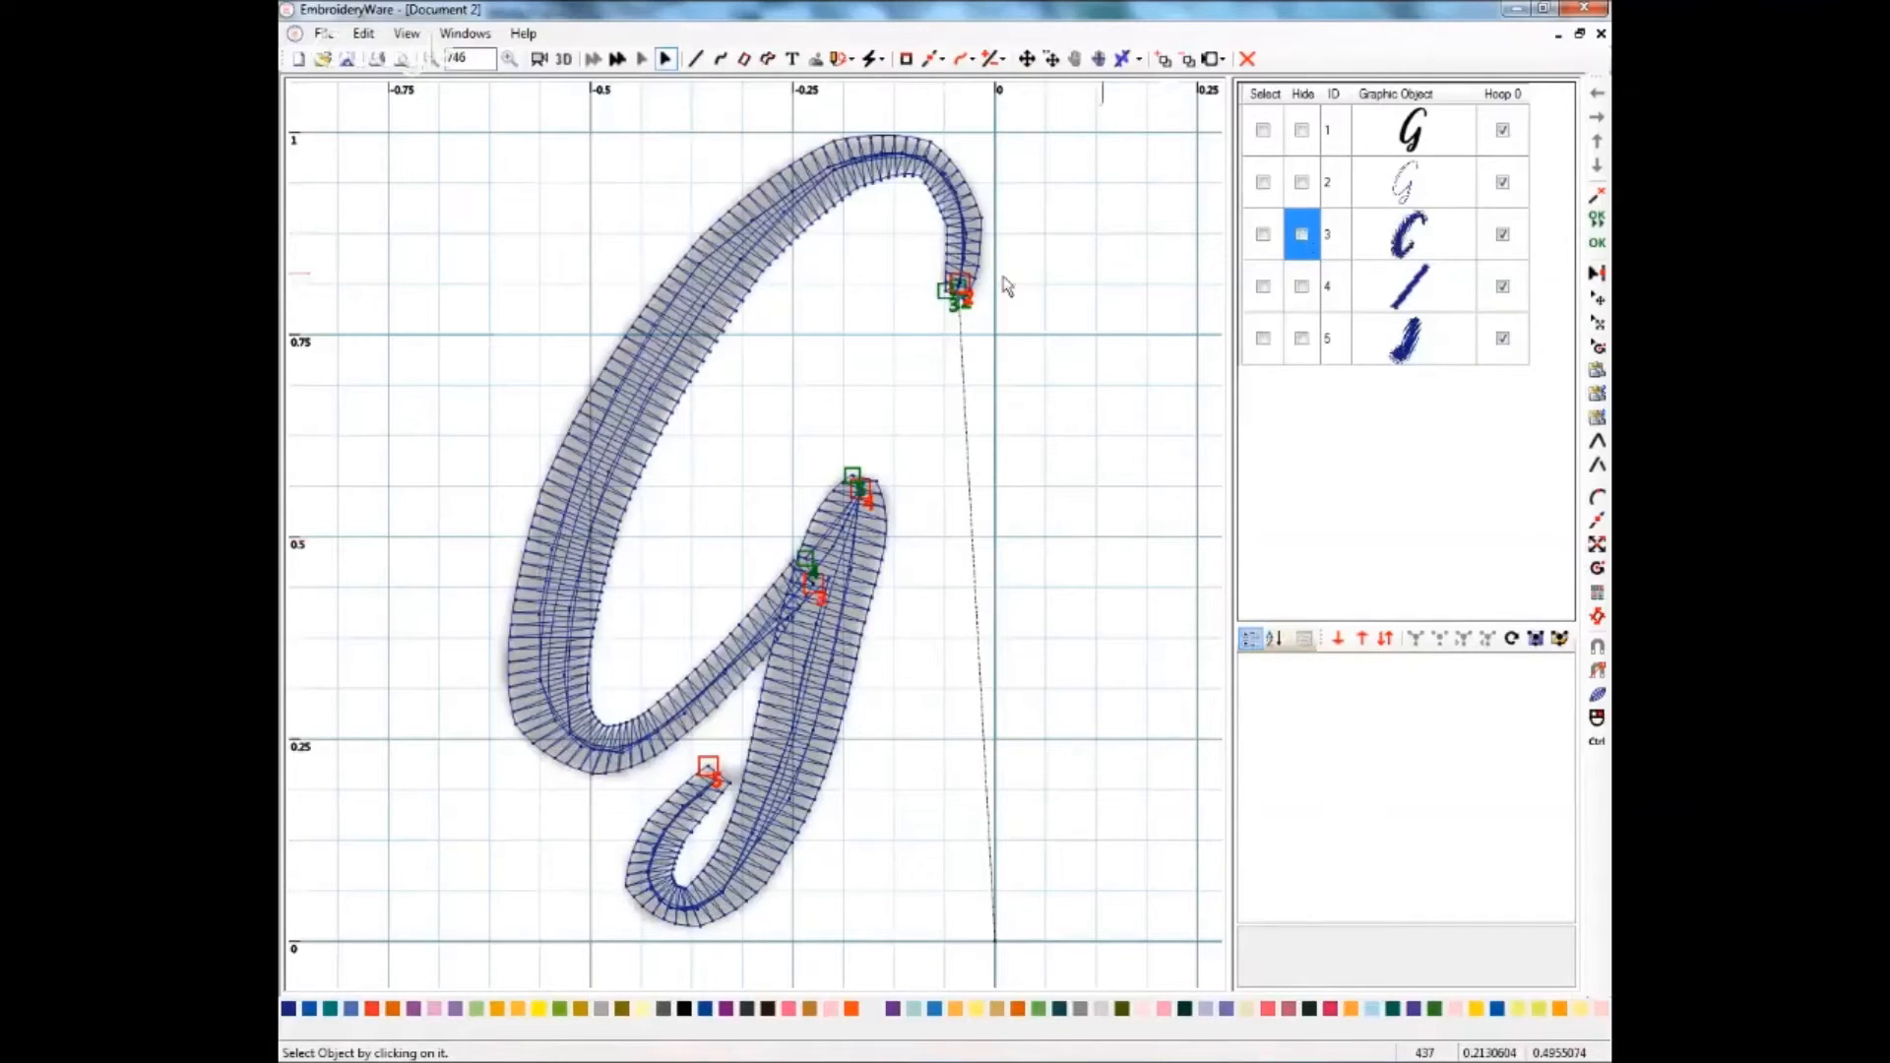
pyautogui.click(1303, 183)
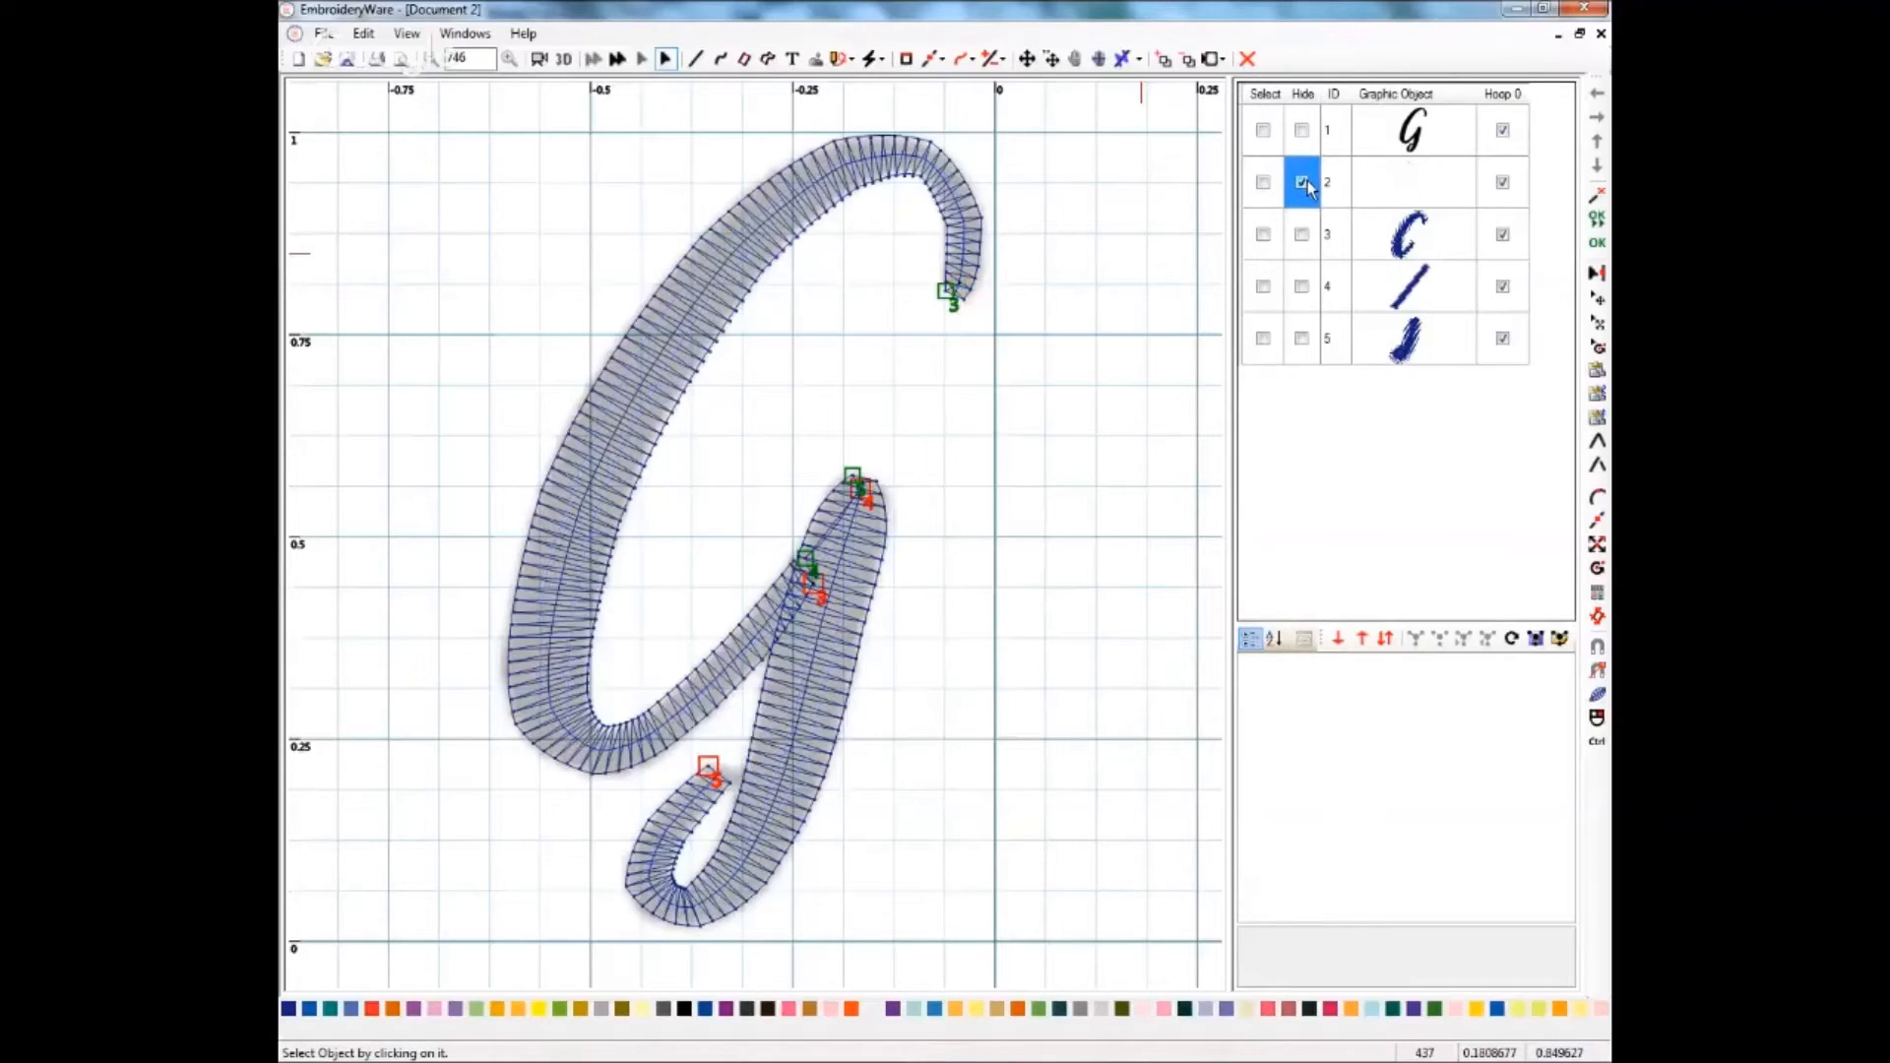
# - Select graphic object 3 and move the outer-edge control point at its upper-left curve slightly outward, to about -0.288, 0.963
pyautogui.click(1263, 238)
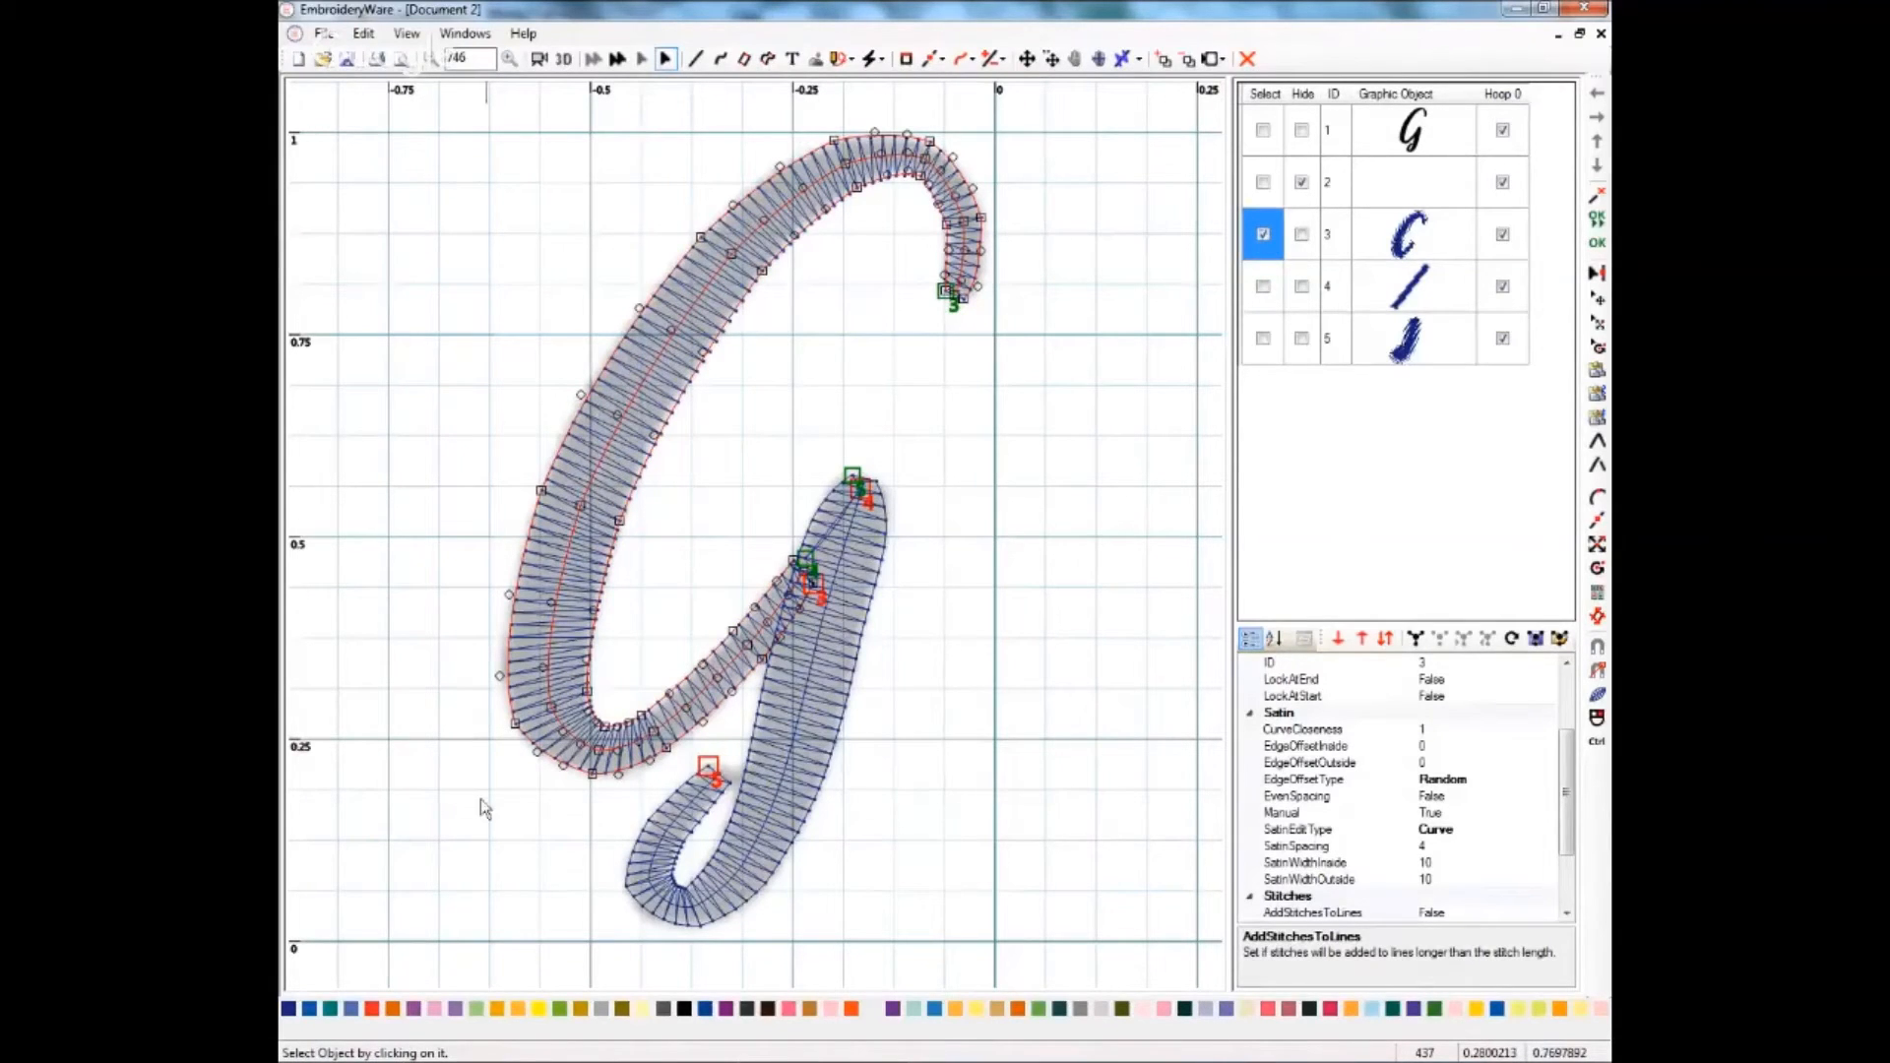
pyautogui.click(931, 61)
pyautogui.click(974, 85)
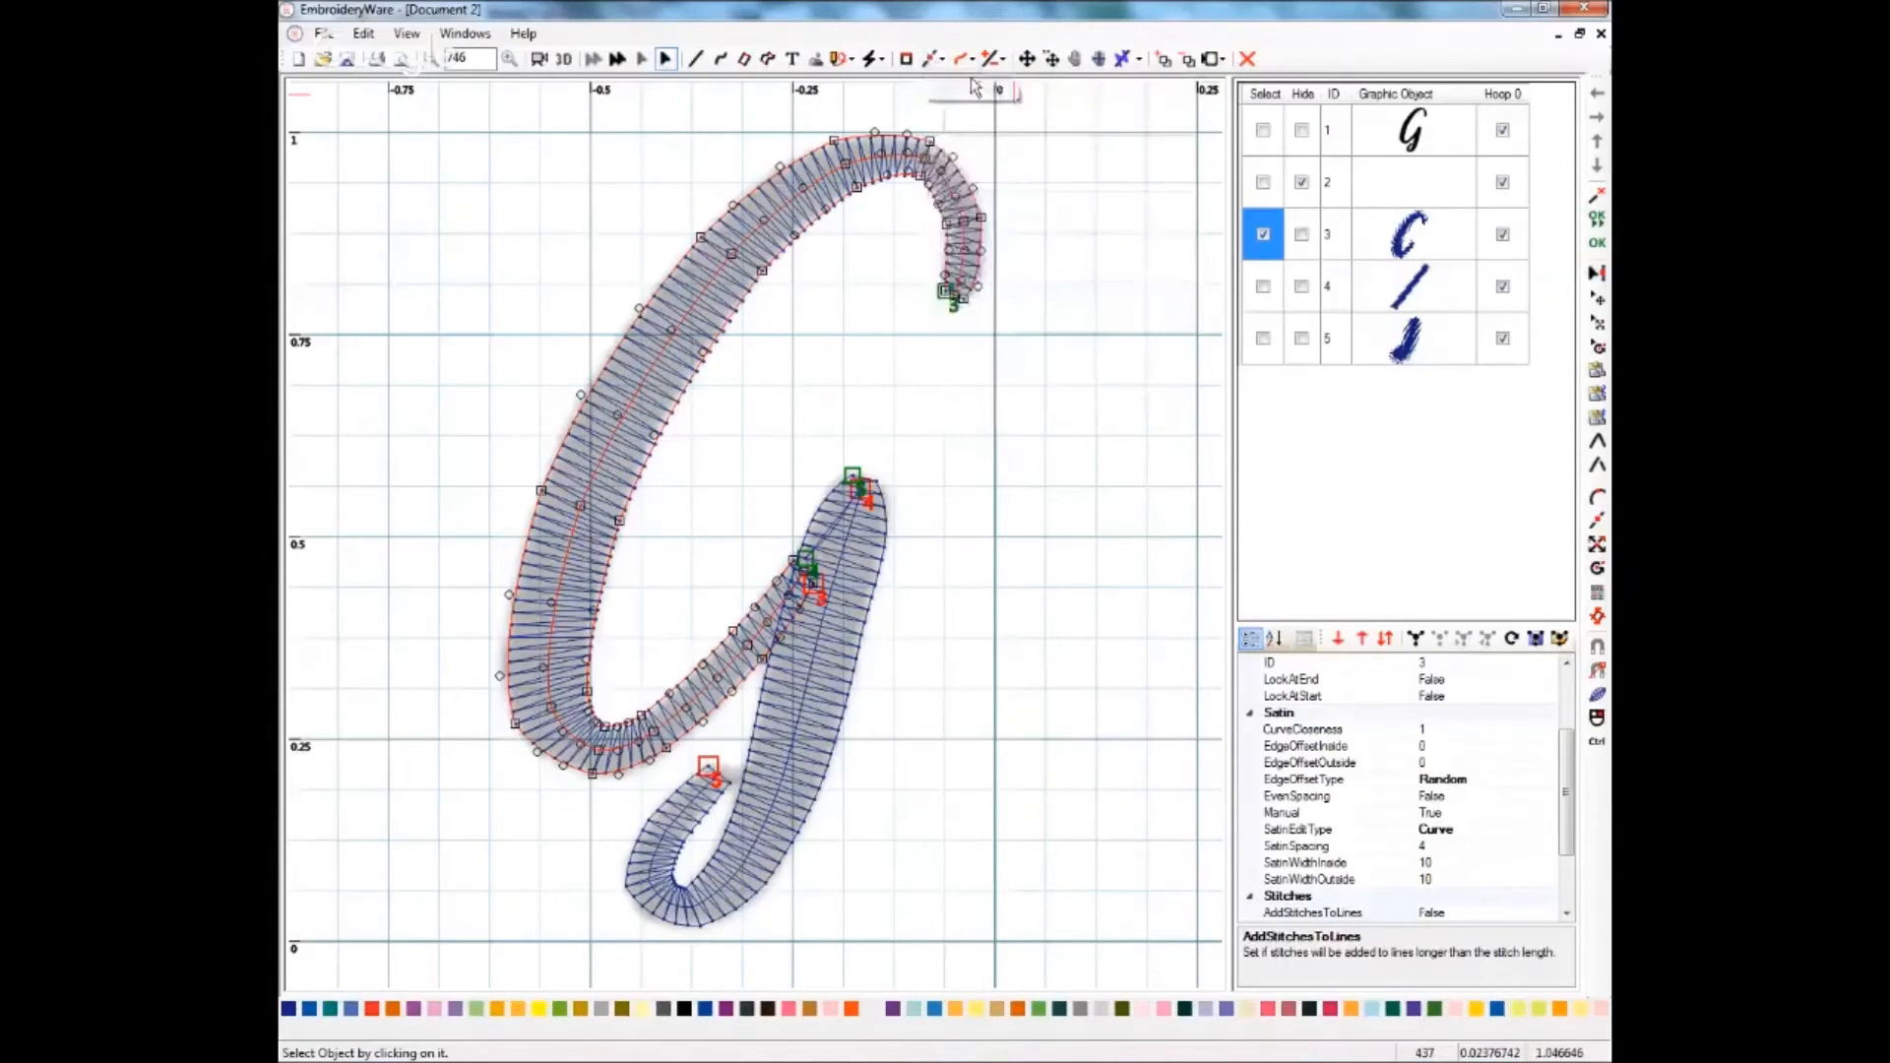
pyautogui.click(939, 61)
pyautogui.click(952, 82)
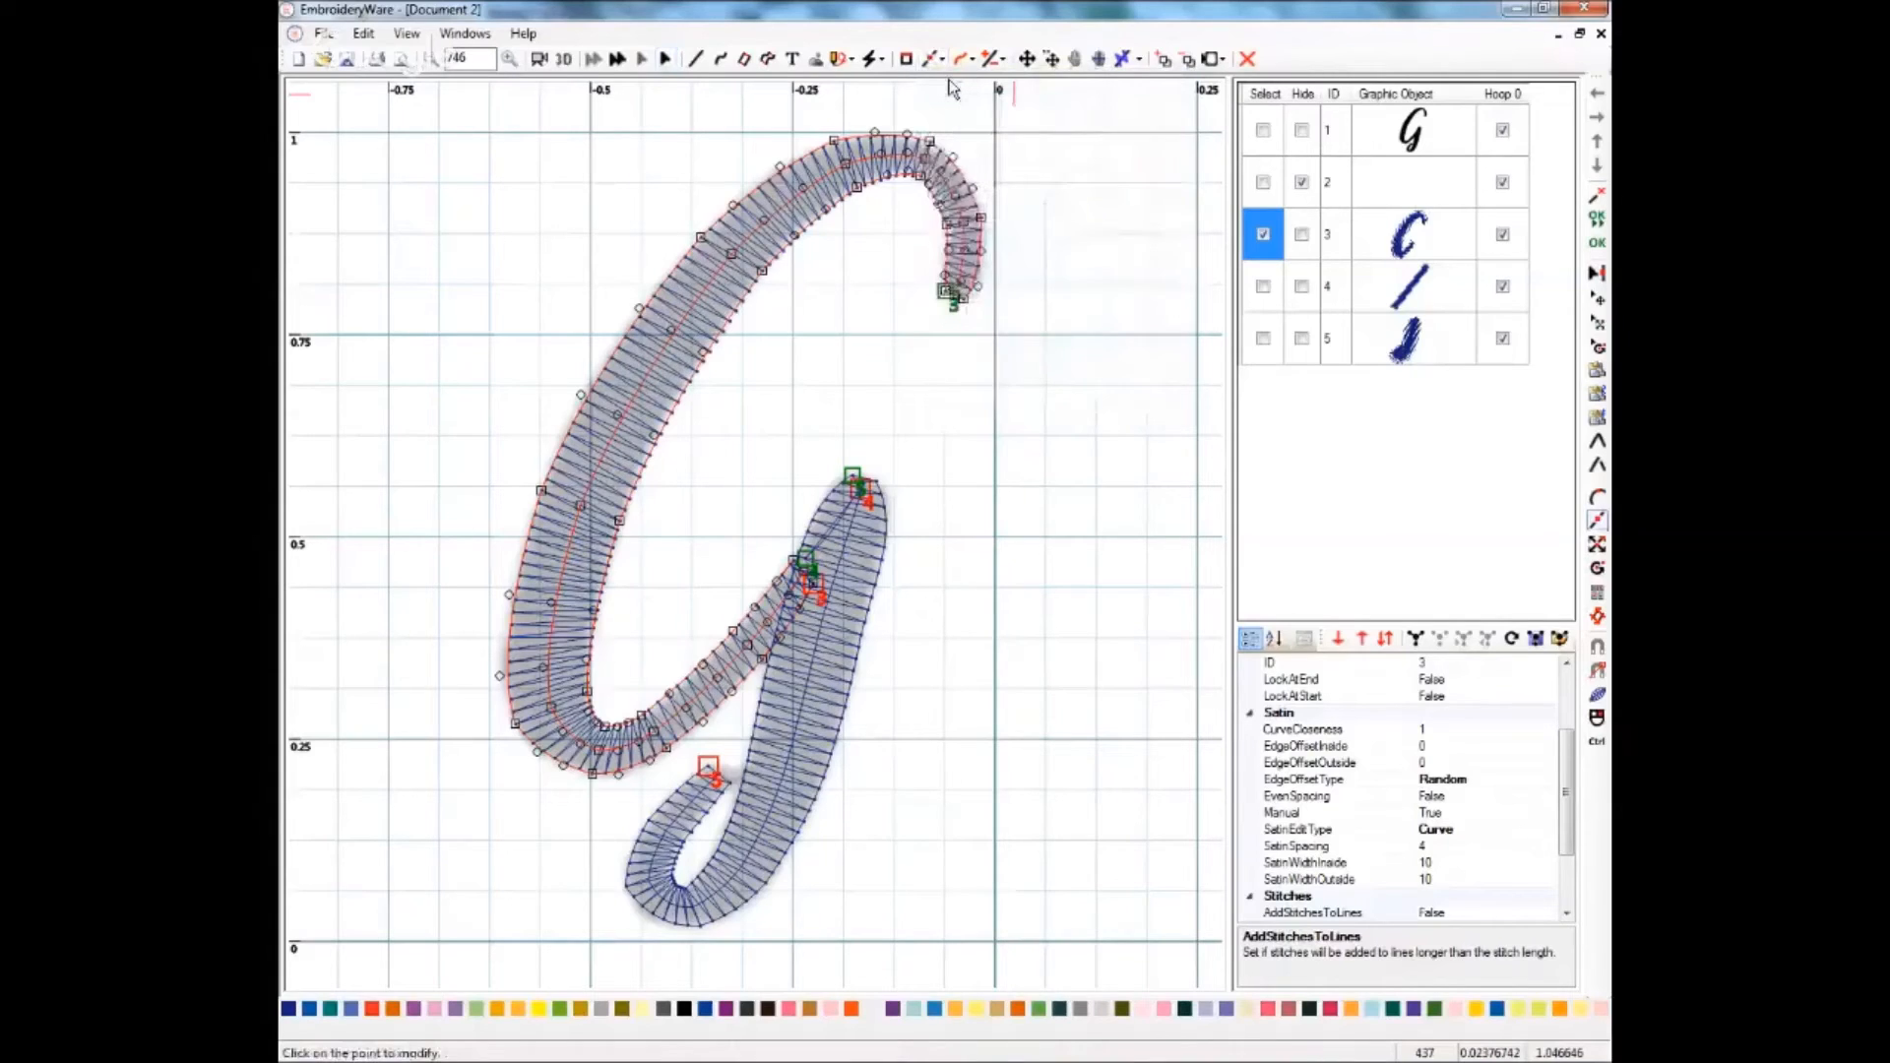
pyautogui.click(779, 169)
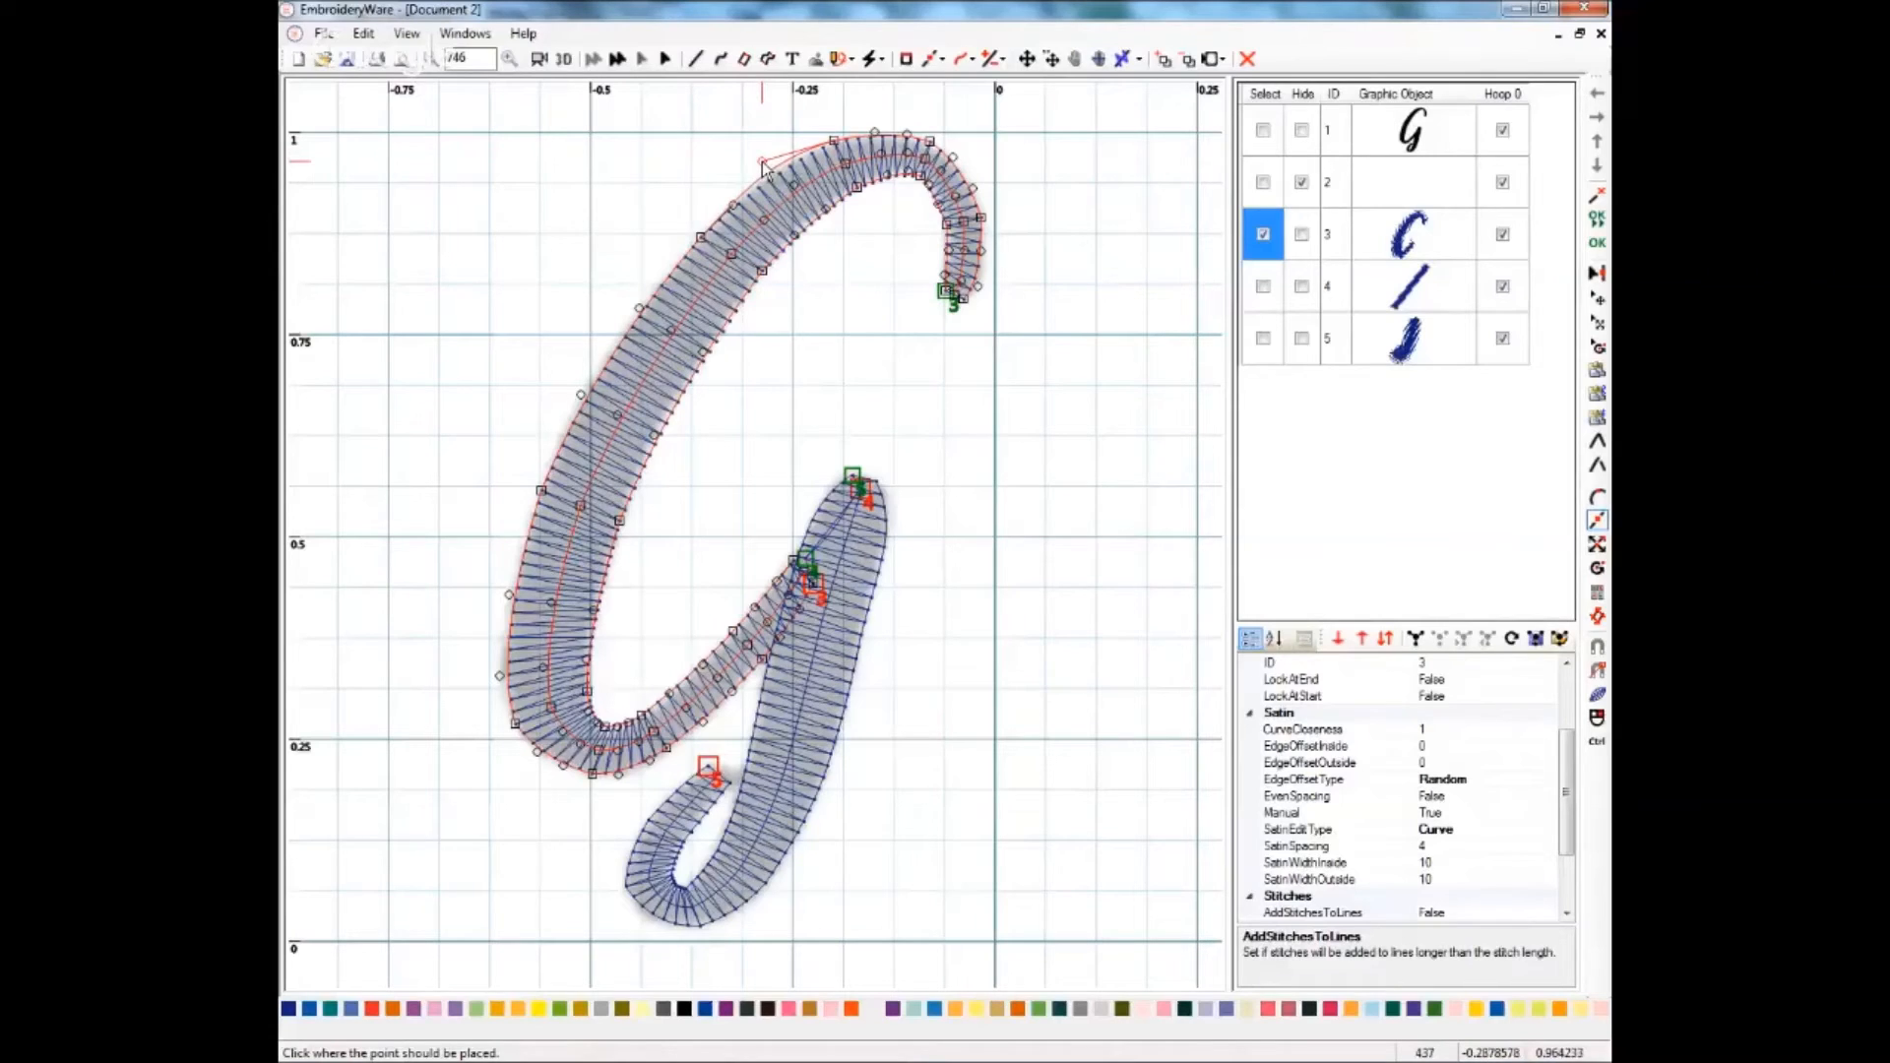
pyautogui.click(766, 167)
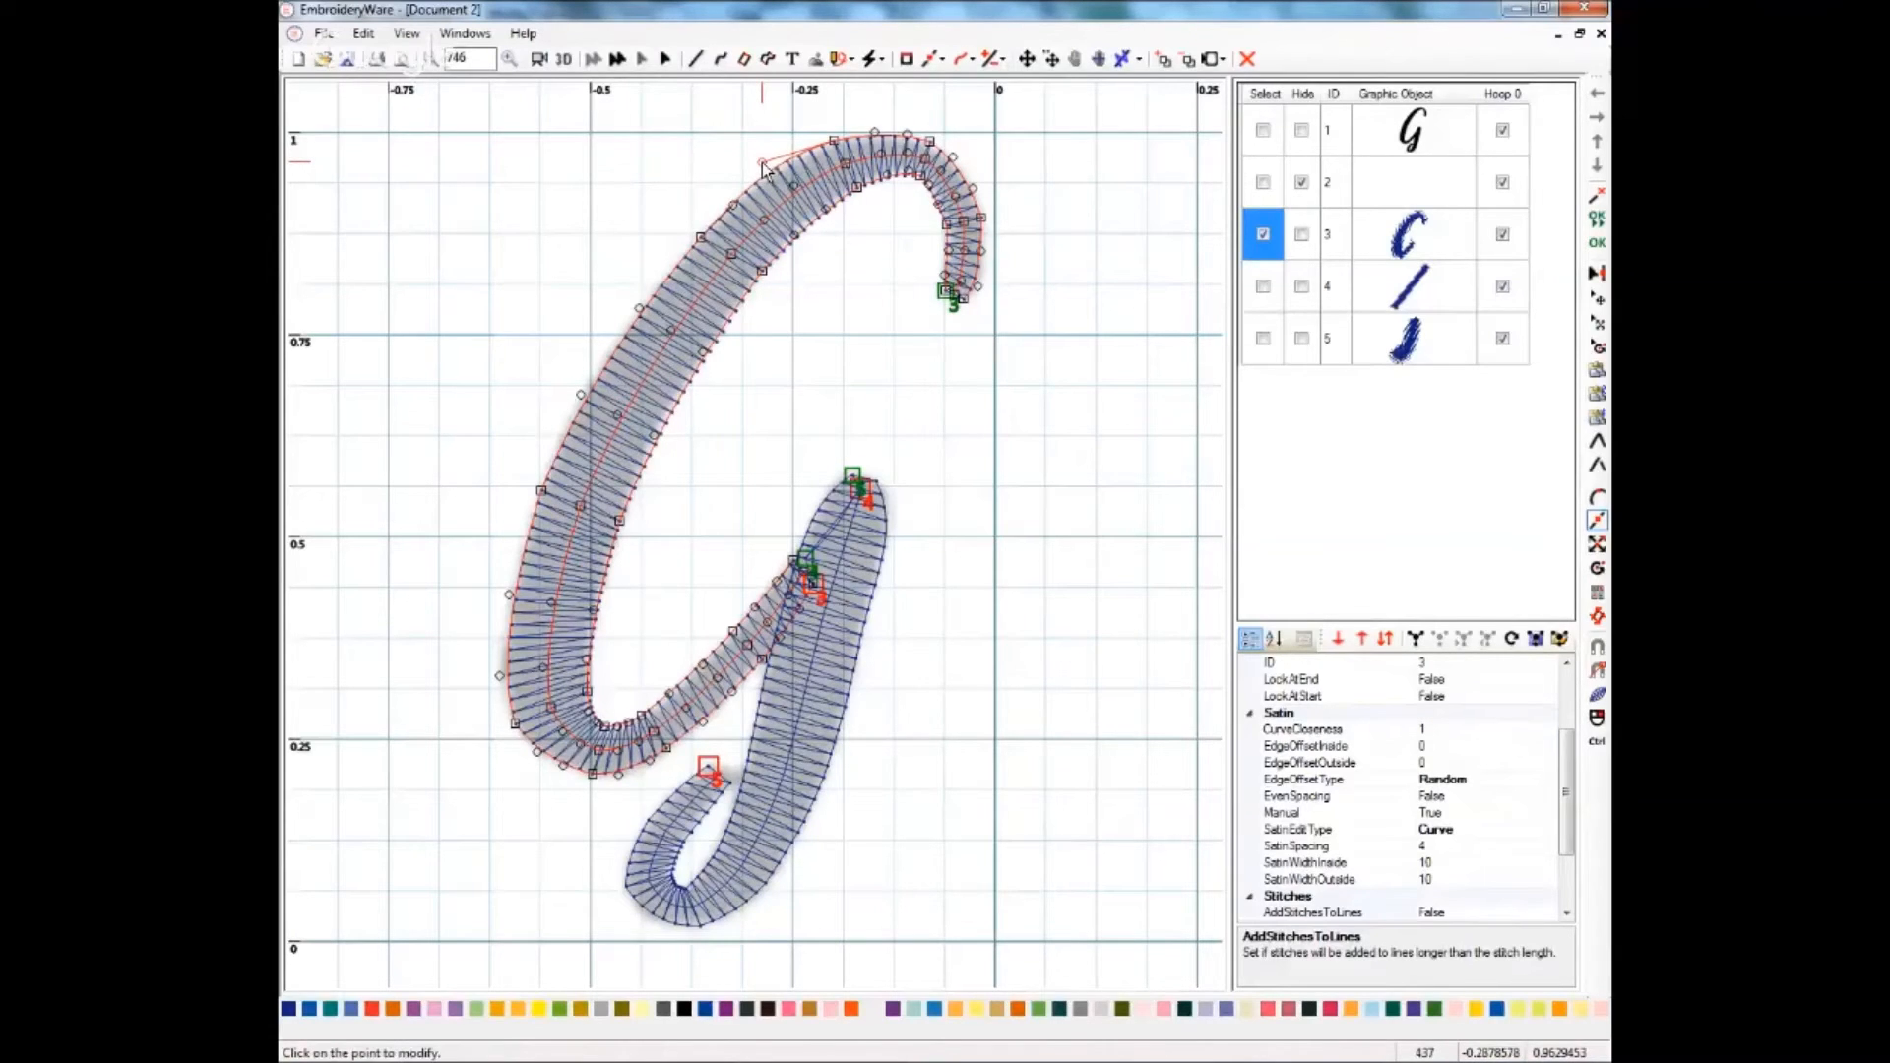
# - Move the upper curve's inner-edge control point to about -0.253, 0.874 and the outer-edge anchor point near the top to about -0.204, 0.991
pyautogui.click(826, 212)
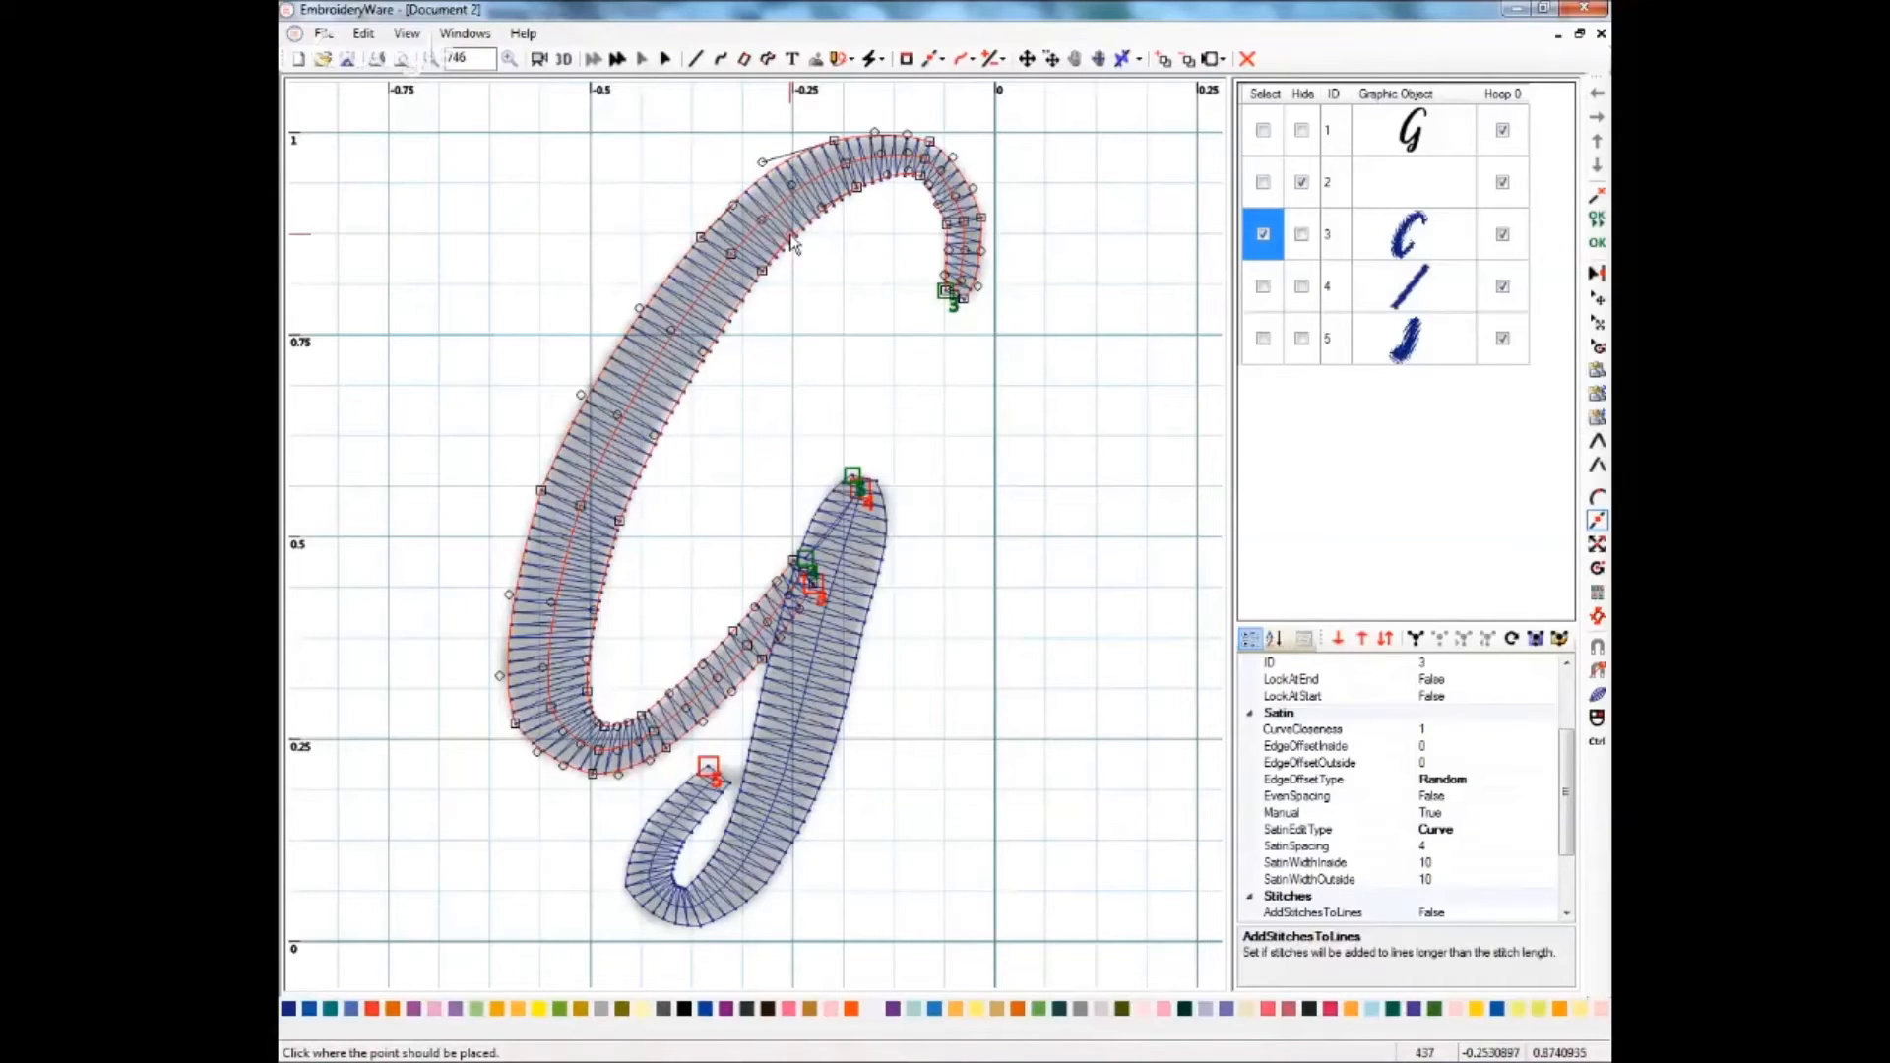
pyautogui.click(793, 243)
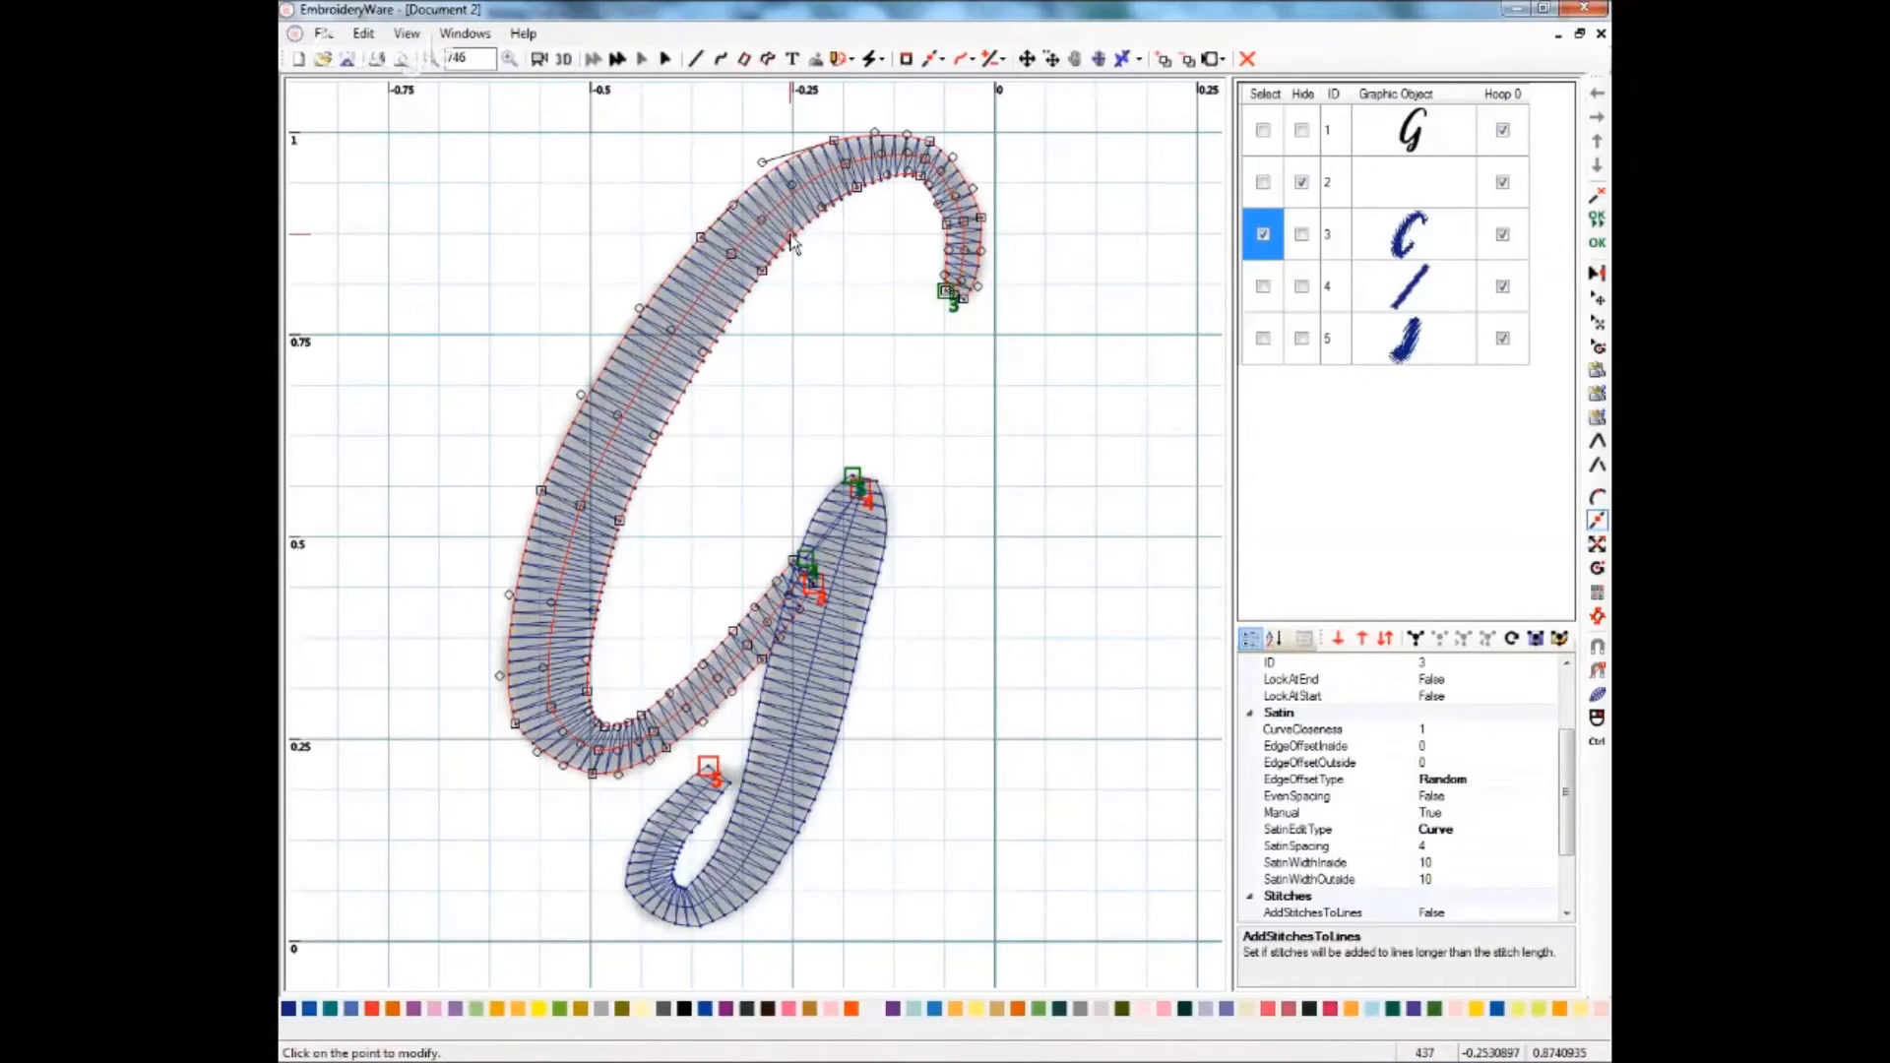
pyautogui.click(835, 142)
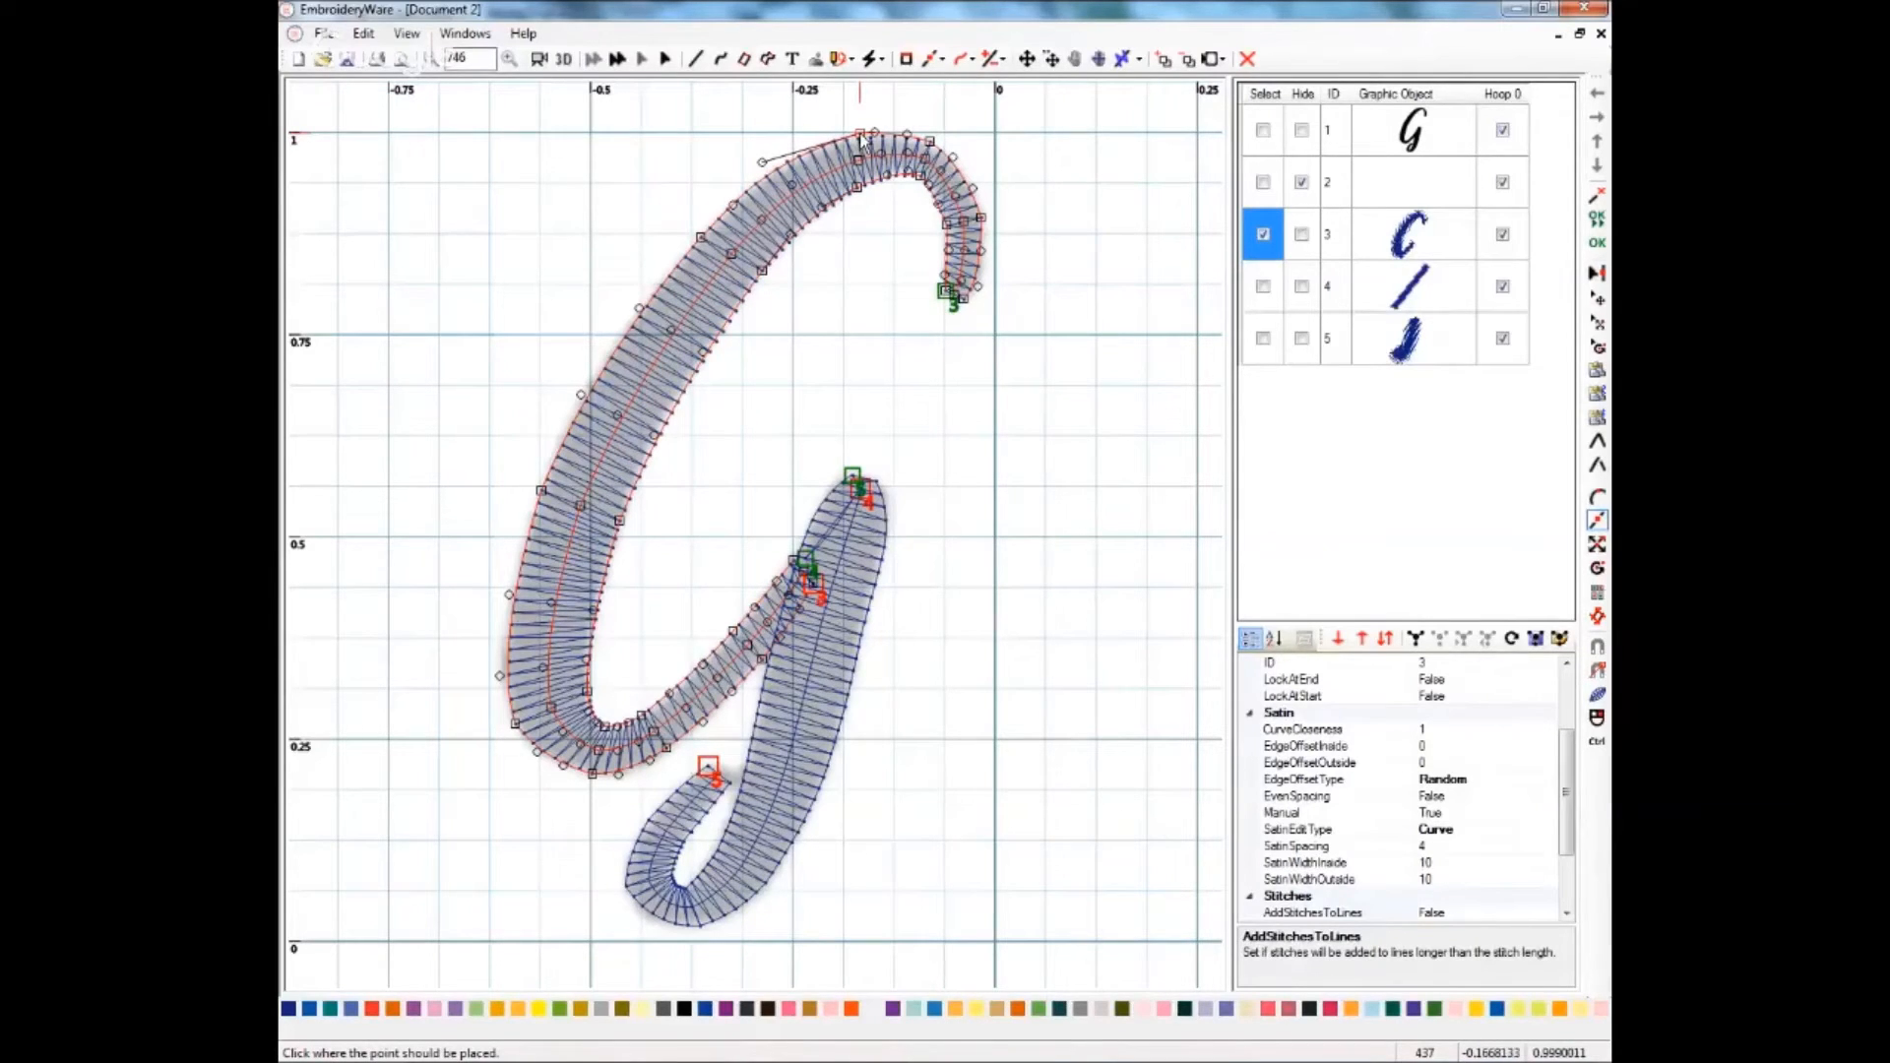
pyautogui.click(862, 141)
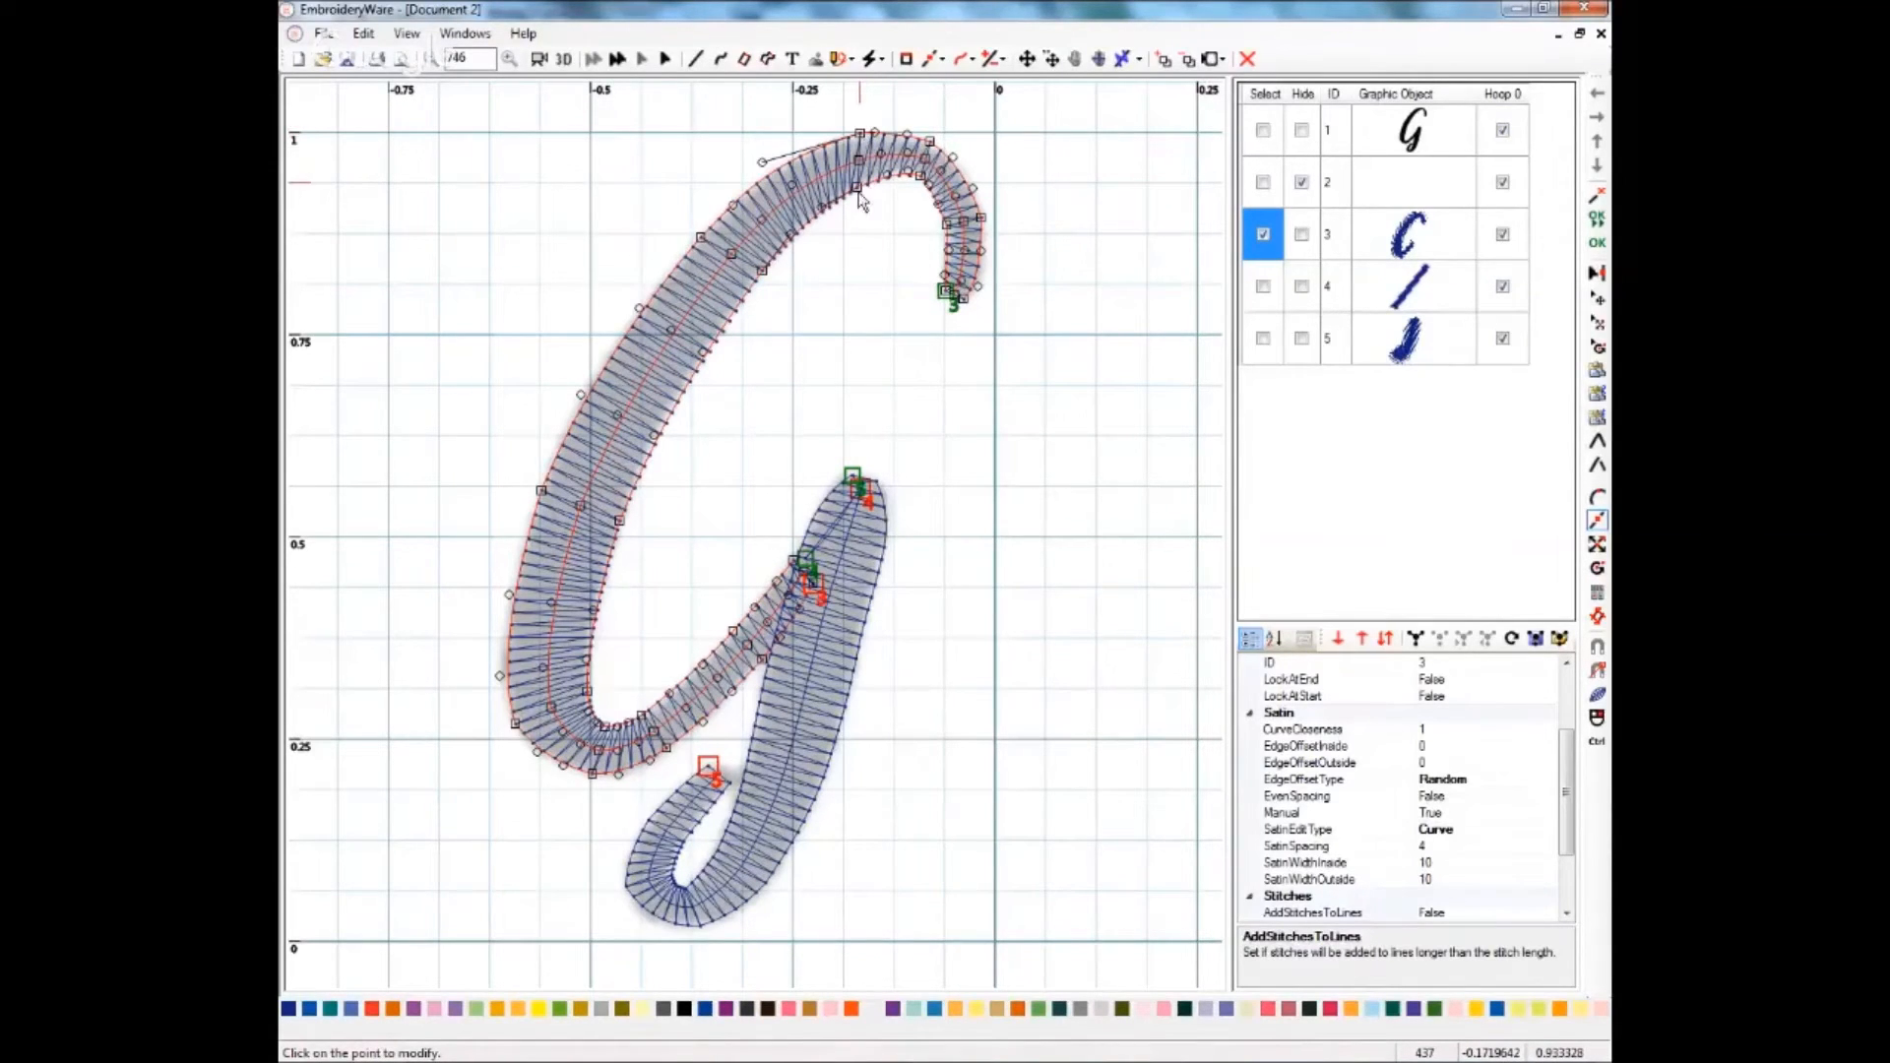
pyautogui.click(862, 138)
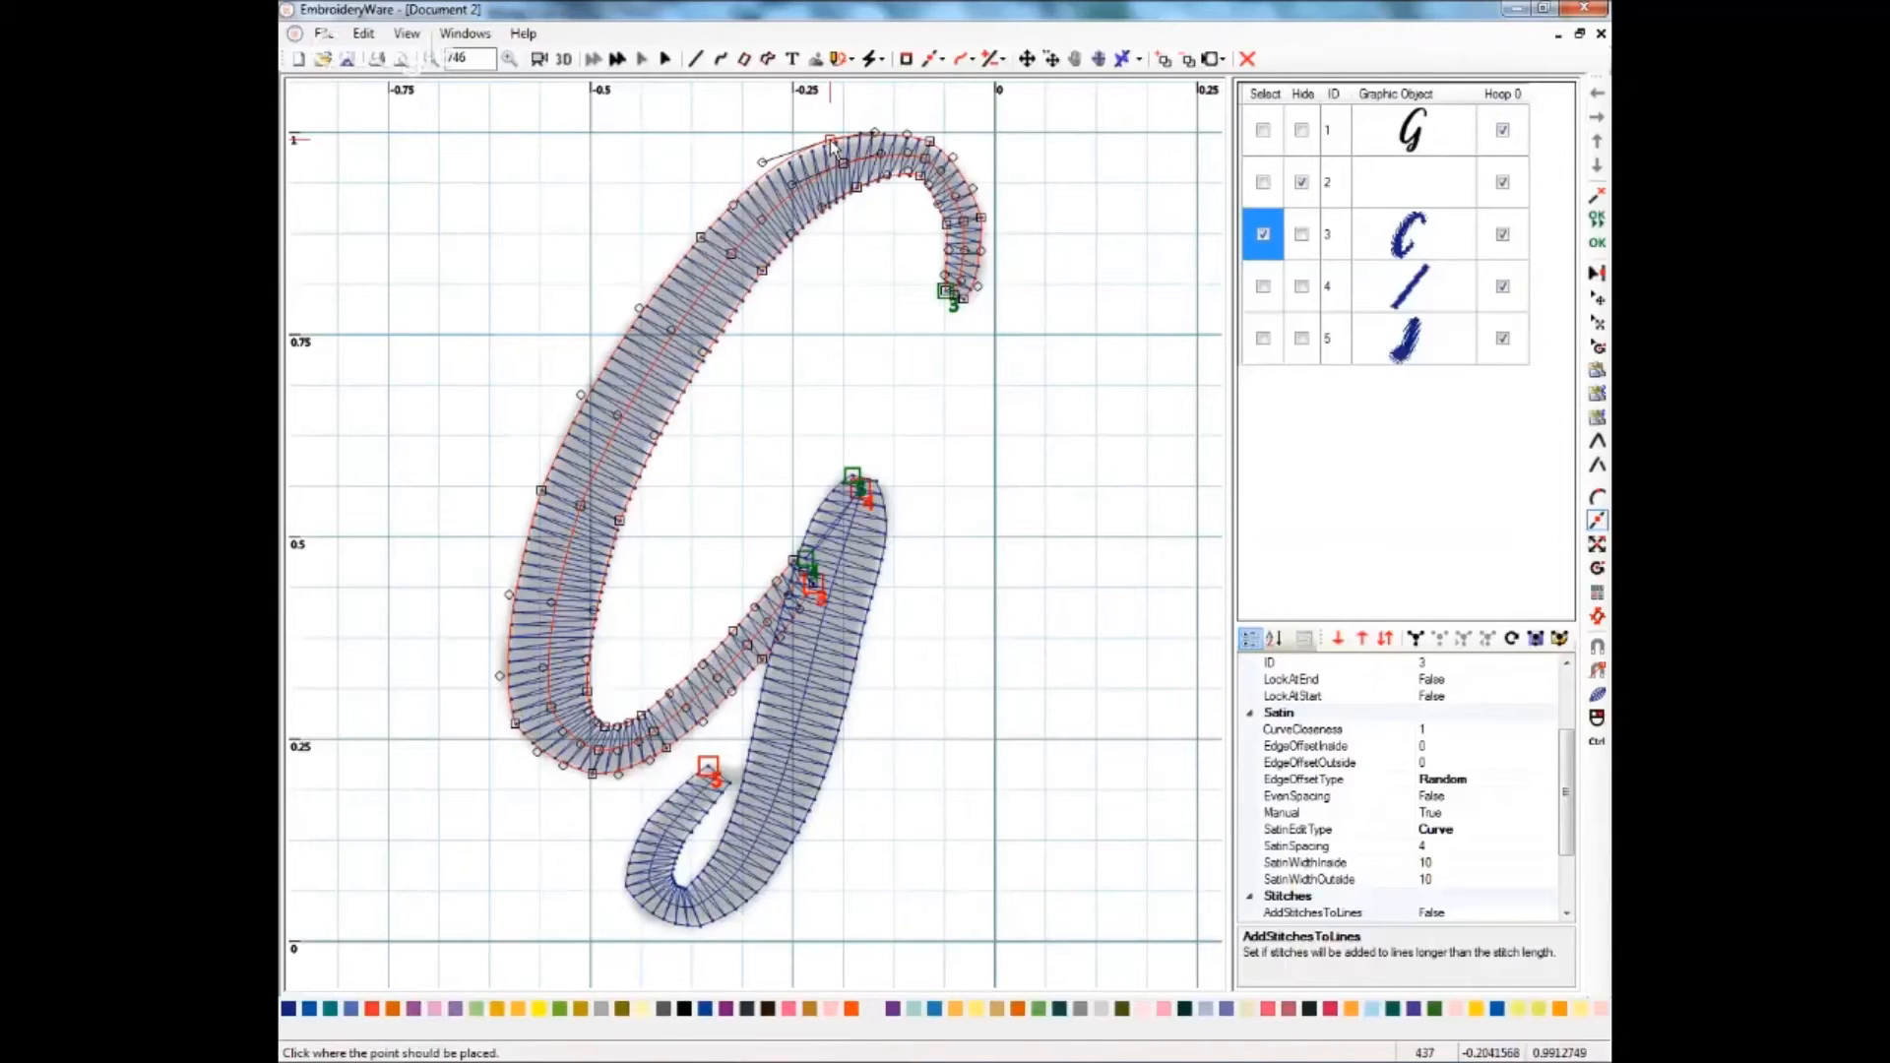
pyautogui.click(832, 143)
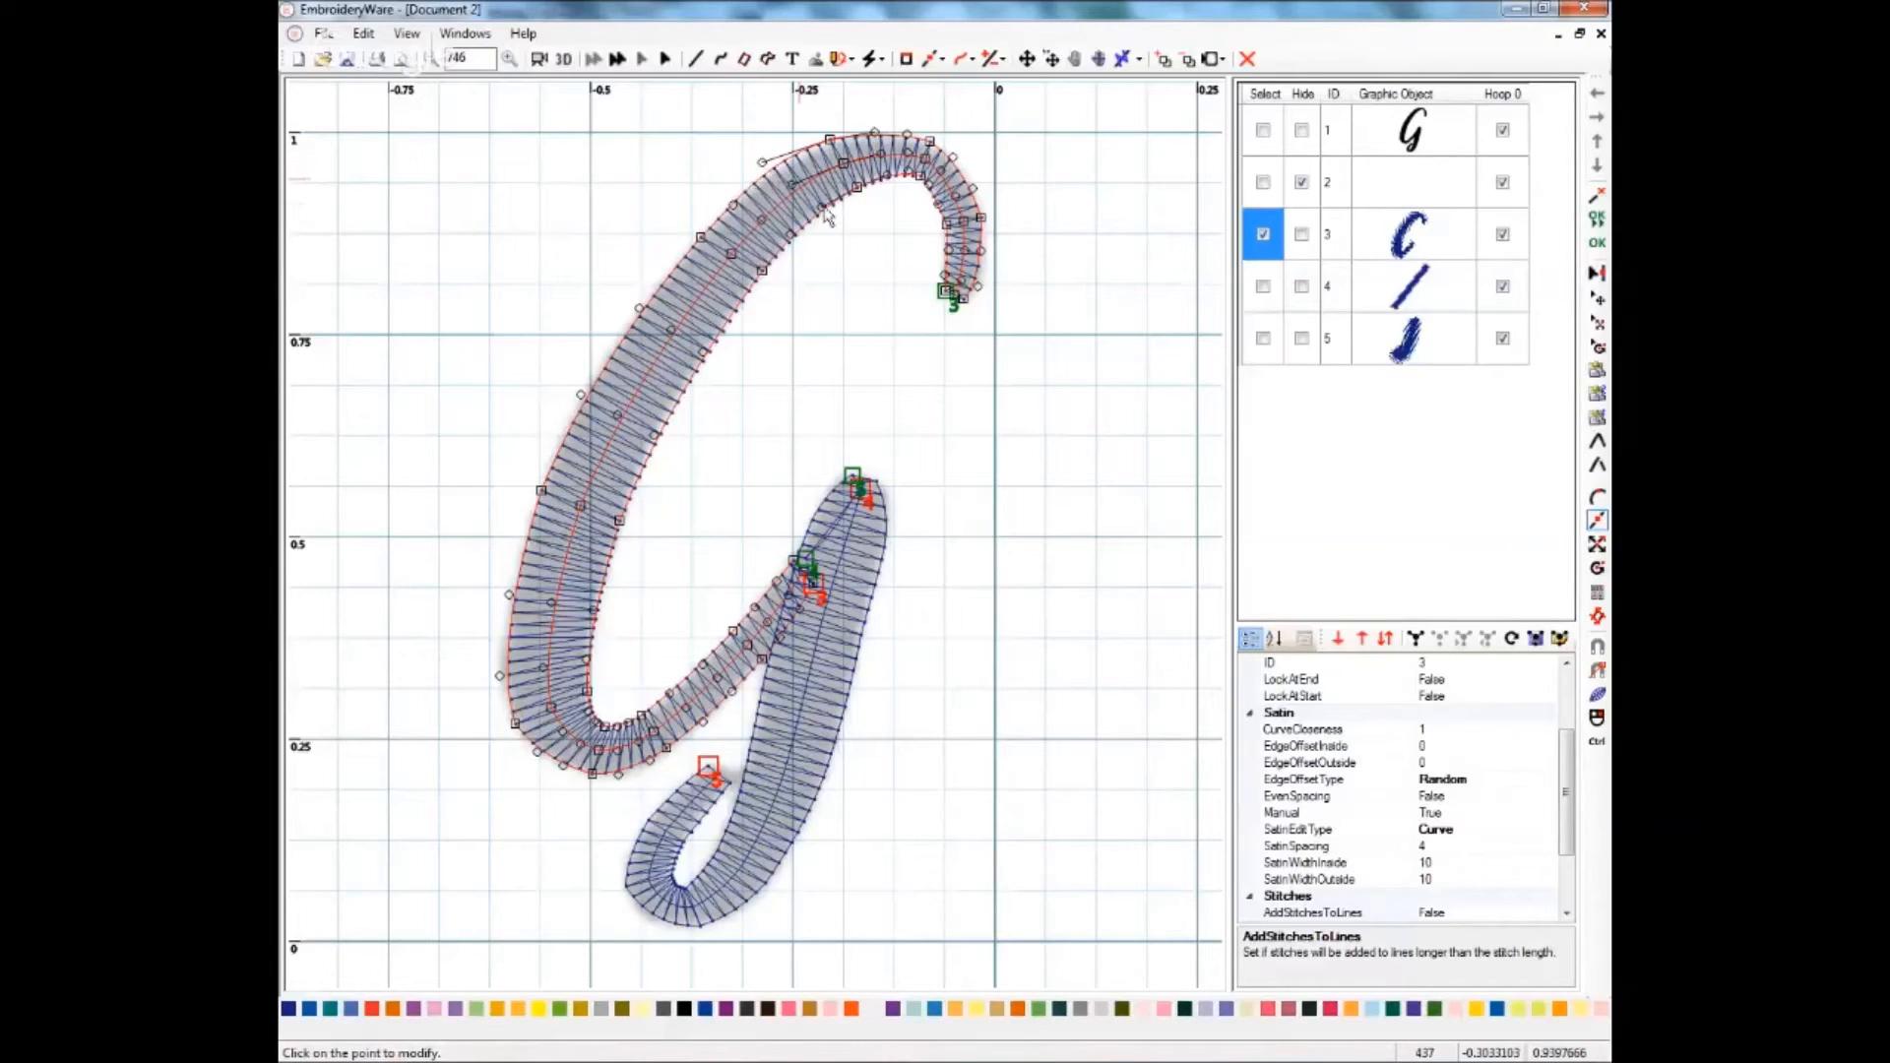
# - Fine-tune the outer-edge control point on the upper-left curve and set the inner-edge point under the top bend at about -0.111, 0.950
pyautogui.click(731, 209)
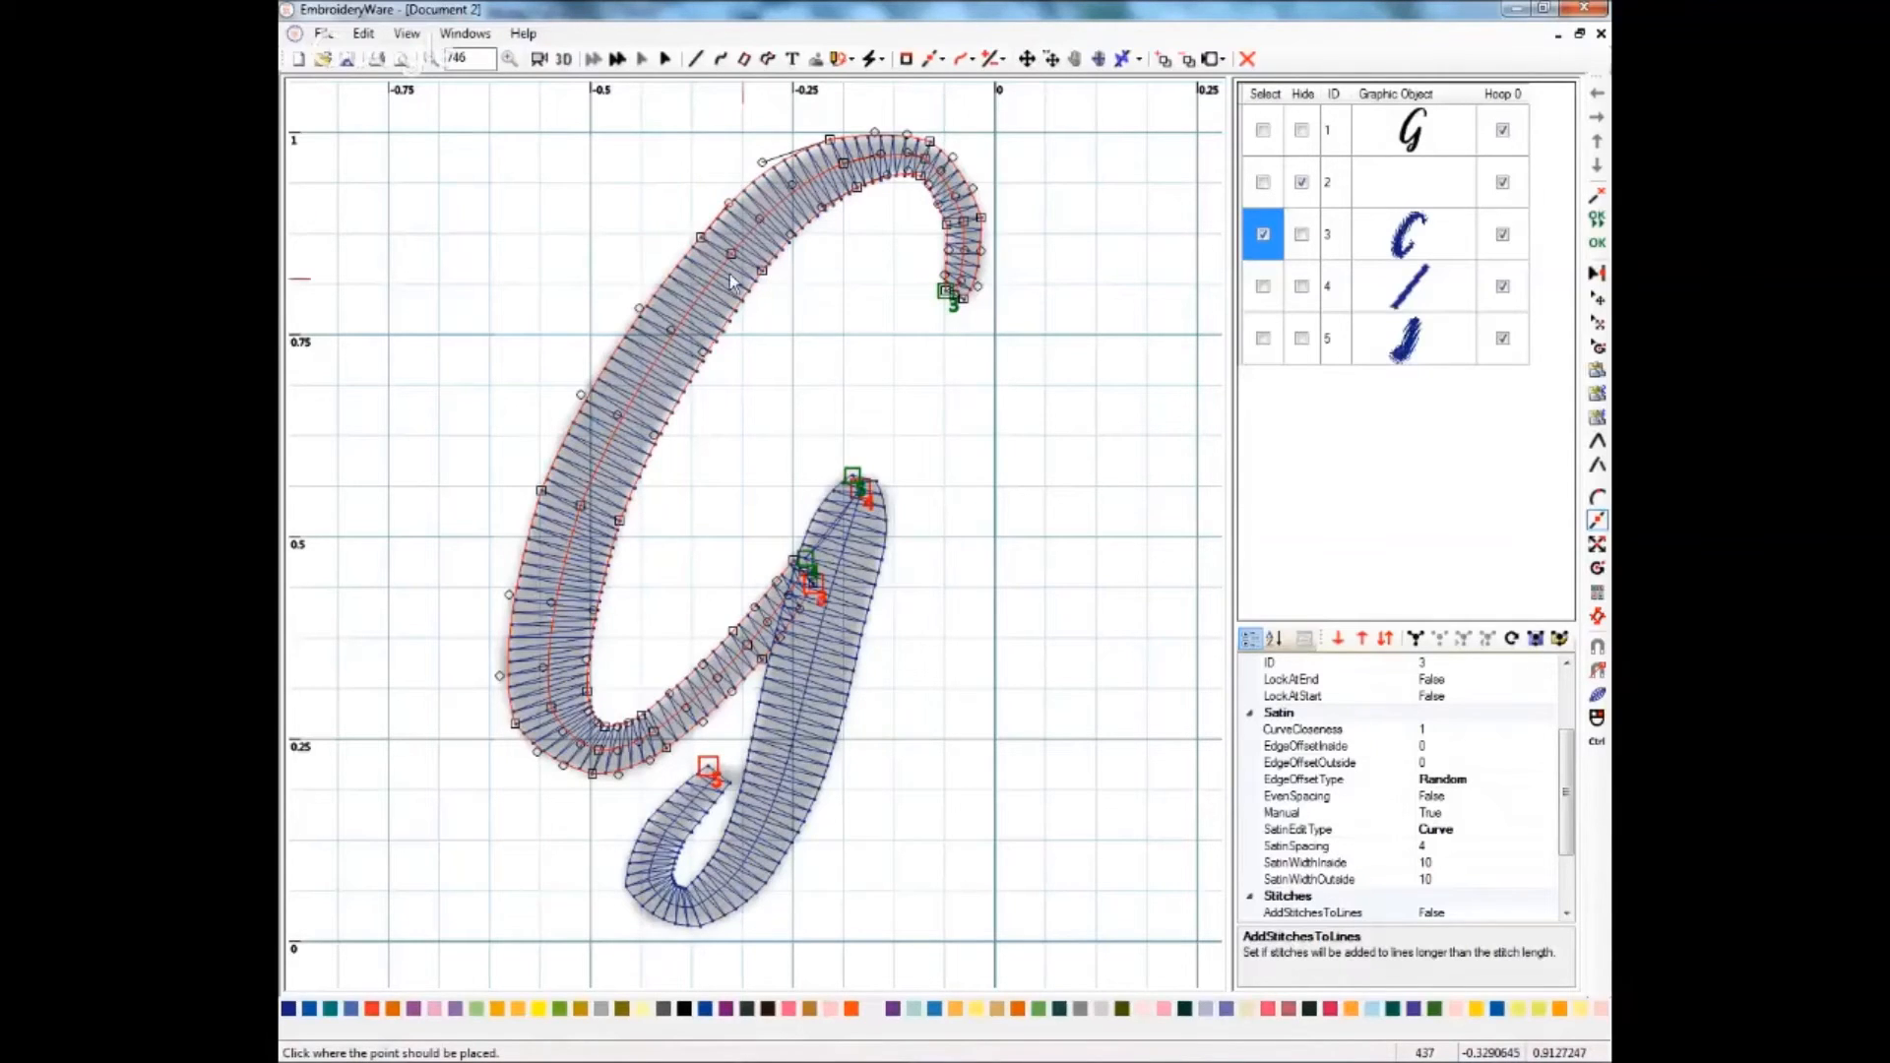
pyautogui.click(909, 183)
pyautogui.click(909, 182)
pyautogui.click(916, 186)
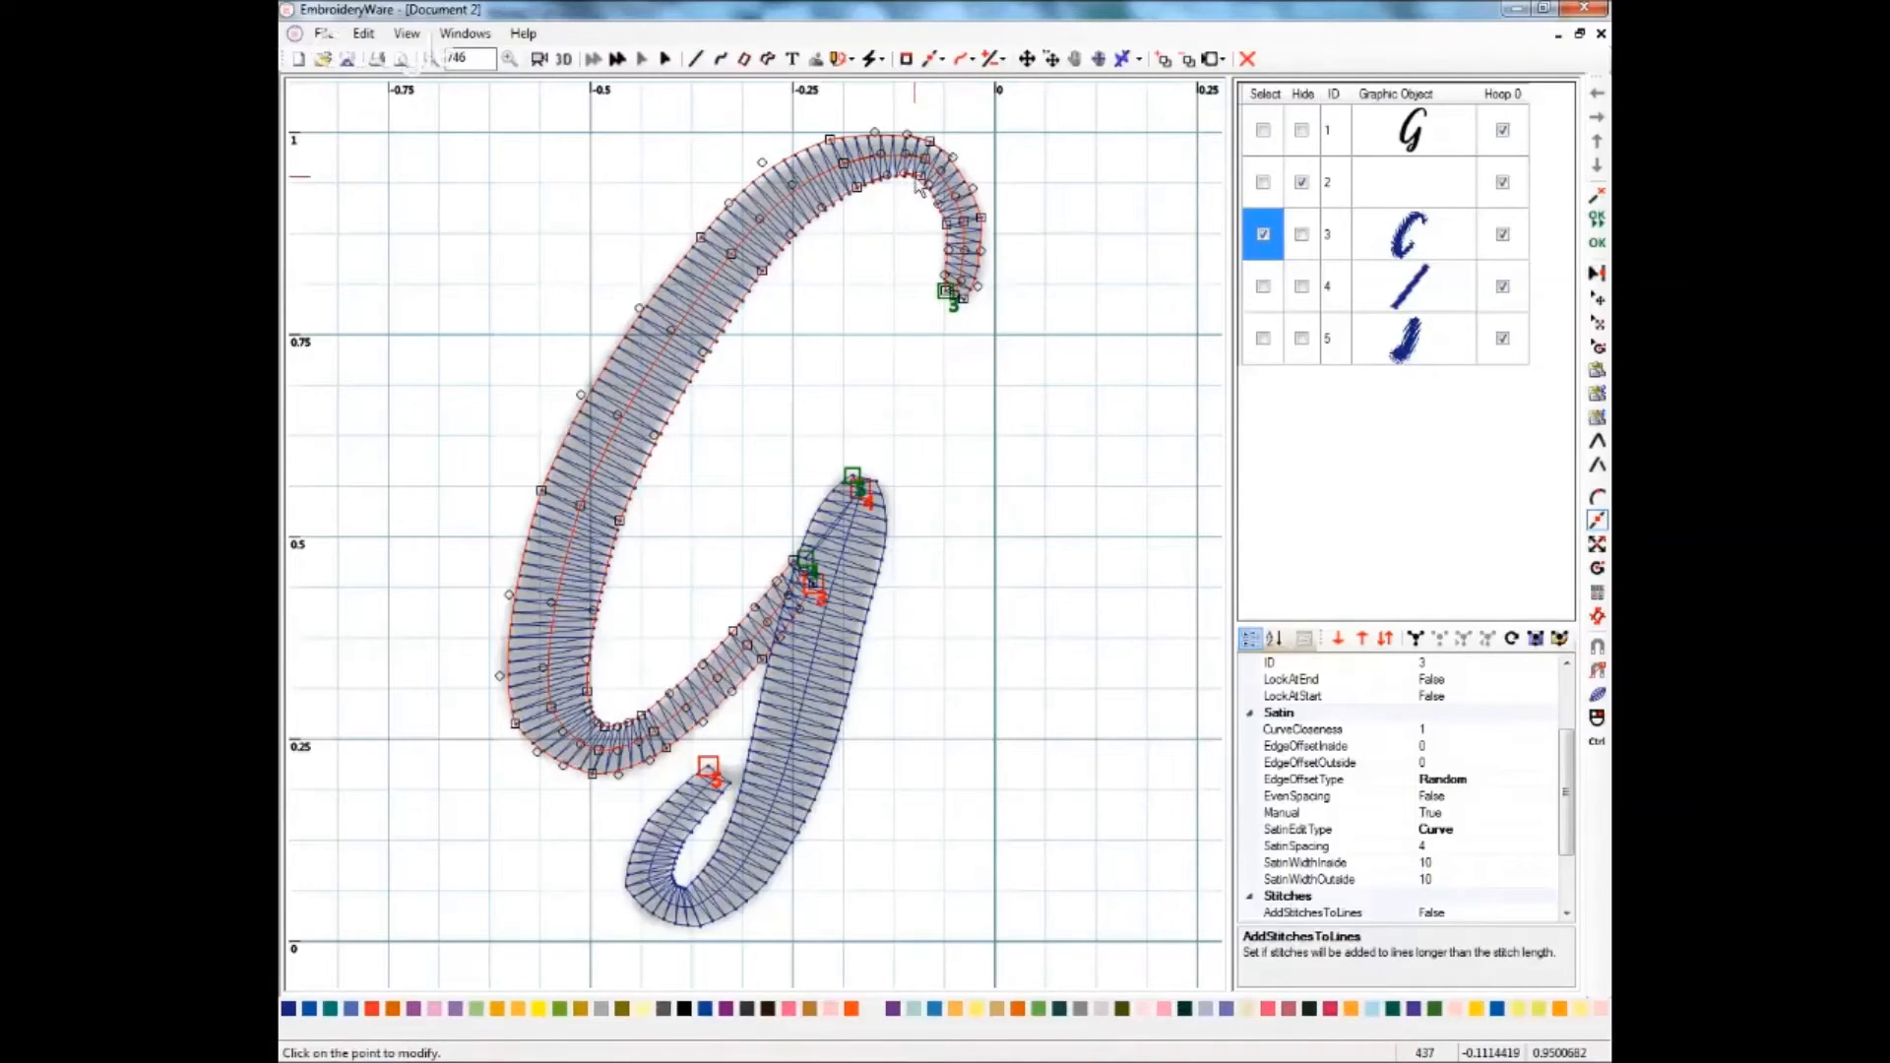
pyautogui.click(918, 185)
pyautogui.click(921, 186)
# - Refine the top bend down to the tip, placing outer-edge points at about -0.081, 0.990, -0.042, 0.976 and -0.029, 0.944, and adjusting the inner-edge points
pyautogui.click(937, 148)
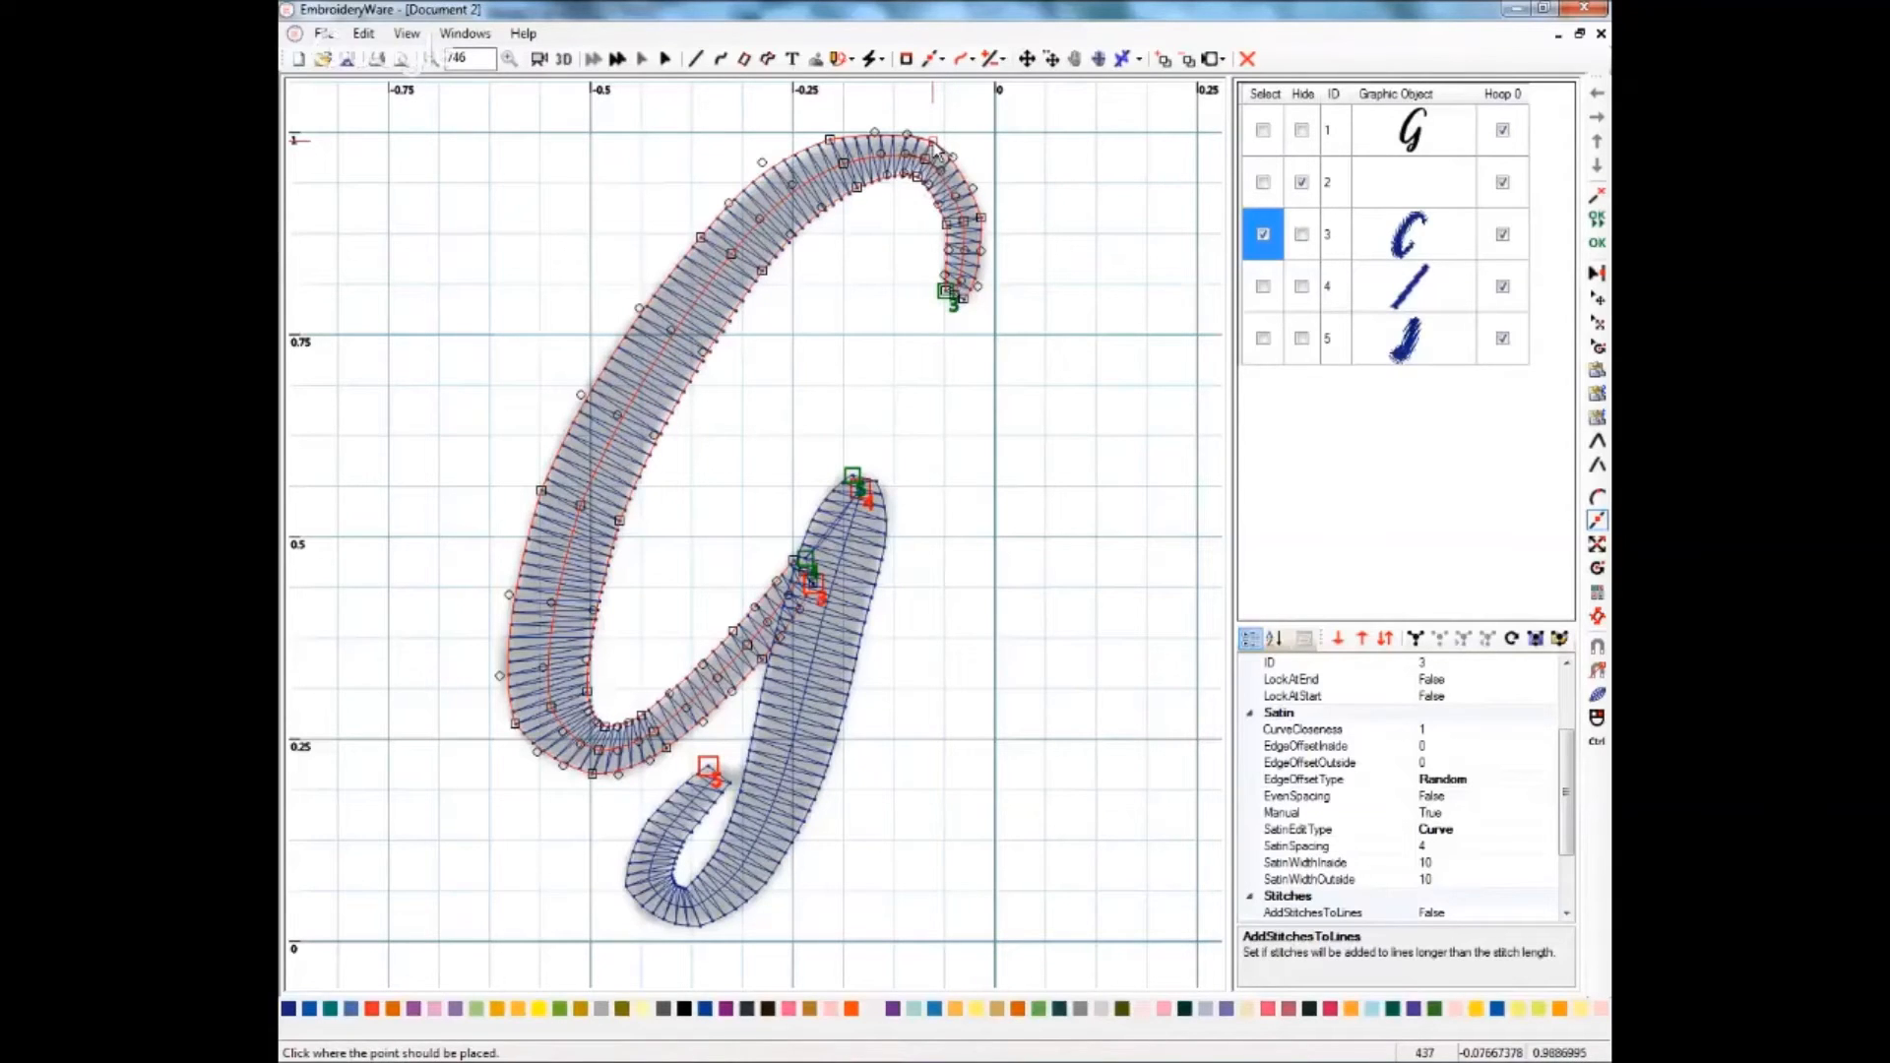
pyautogui.click(878, 135)
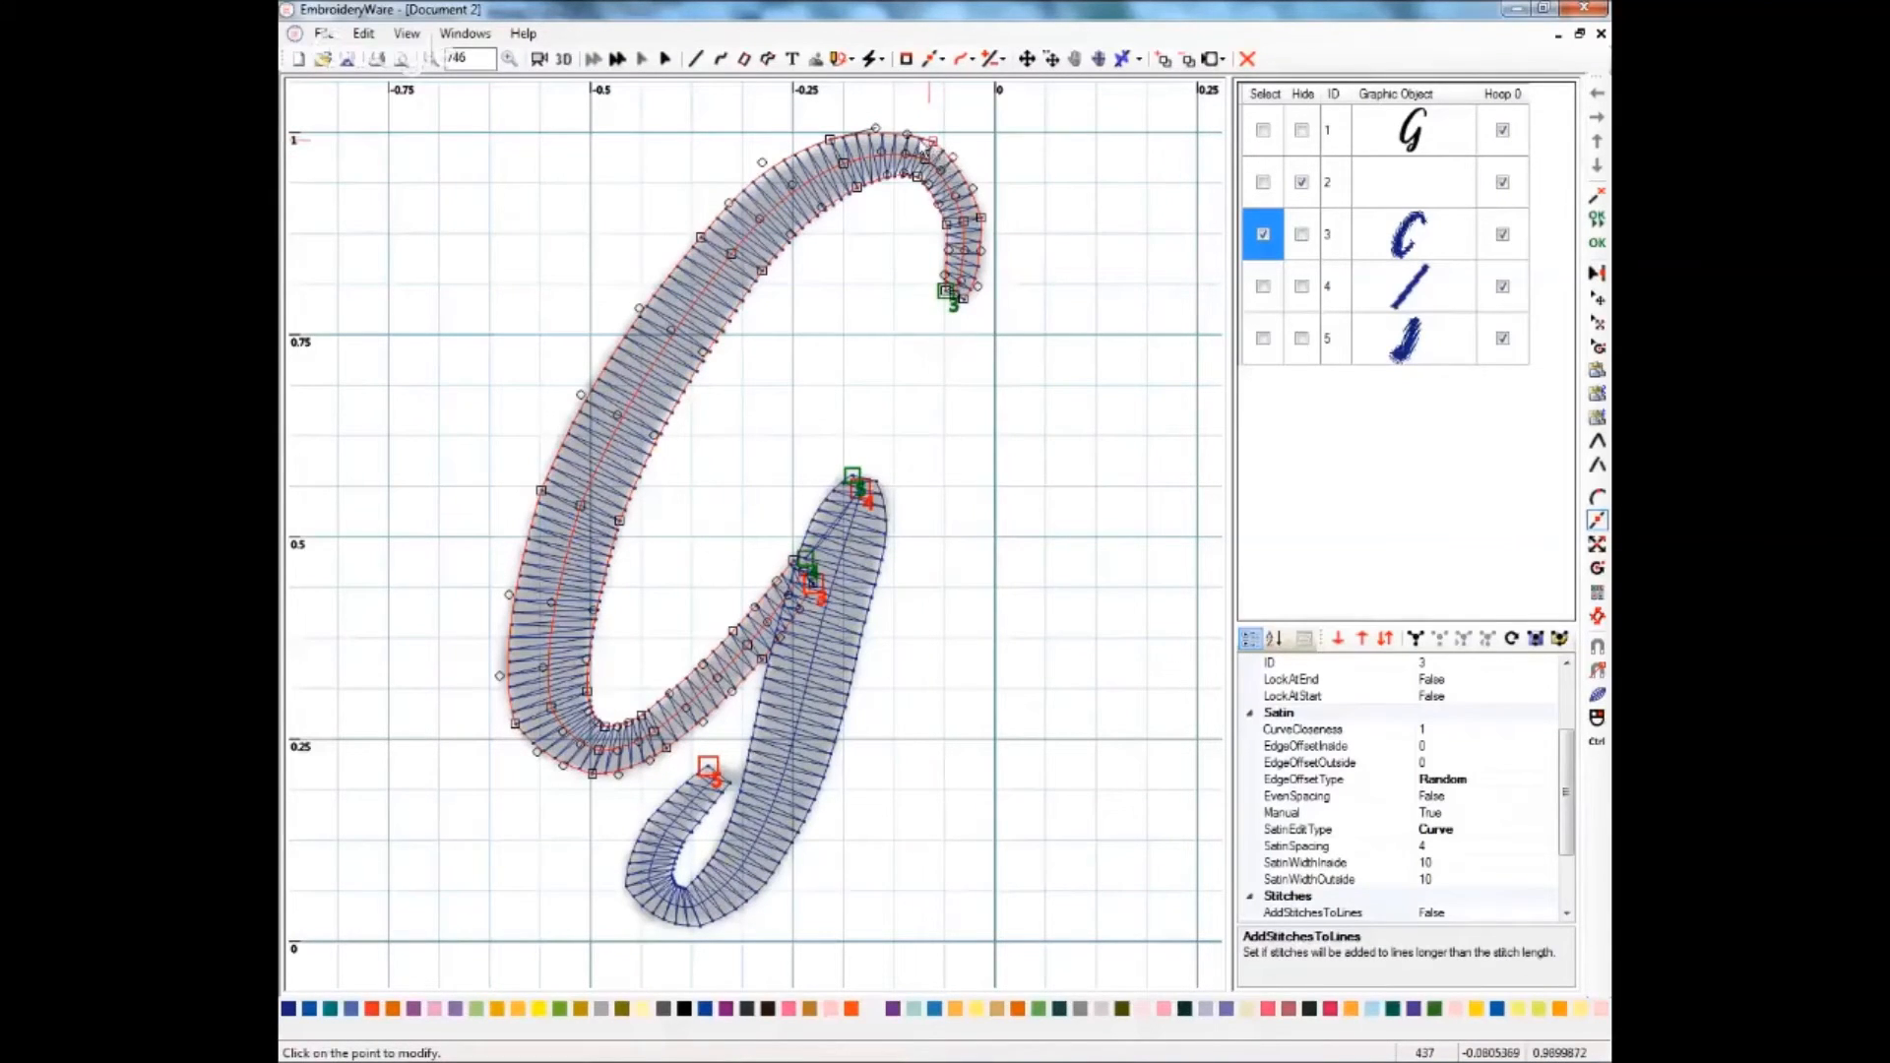
pyautogui.click(956, 164)
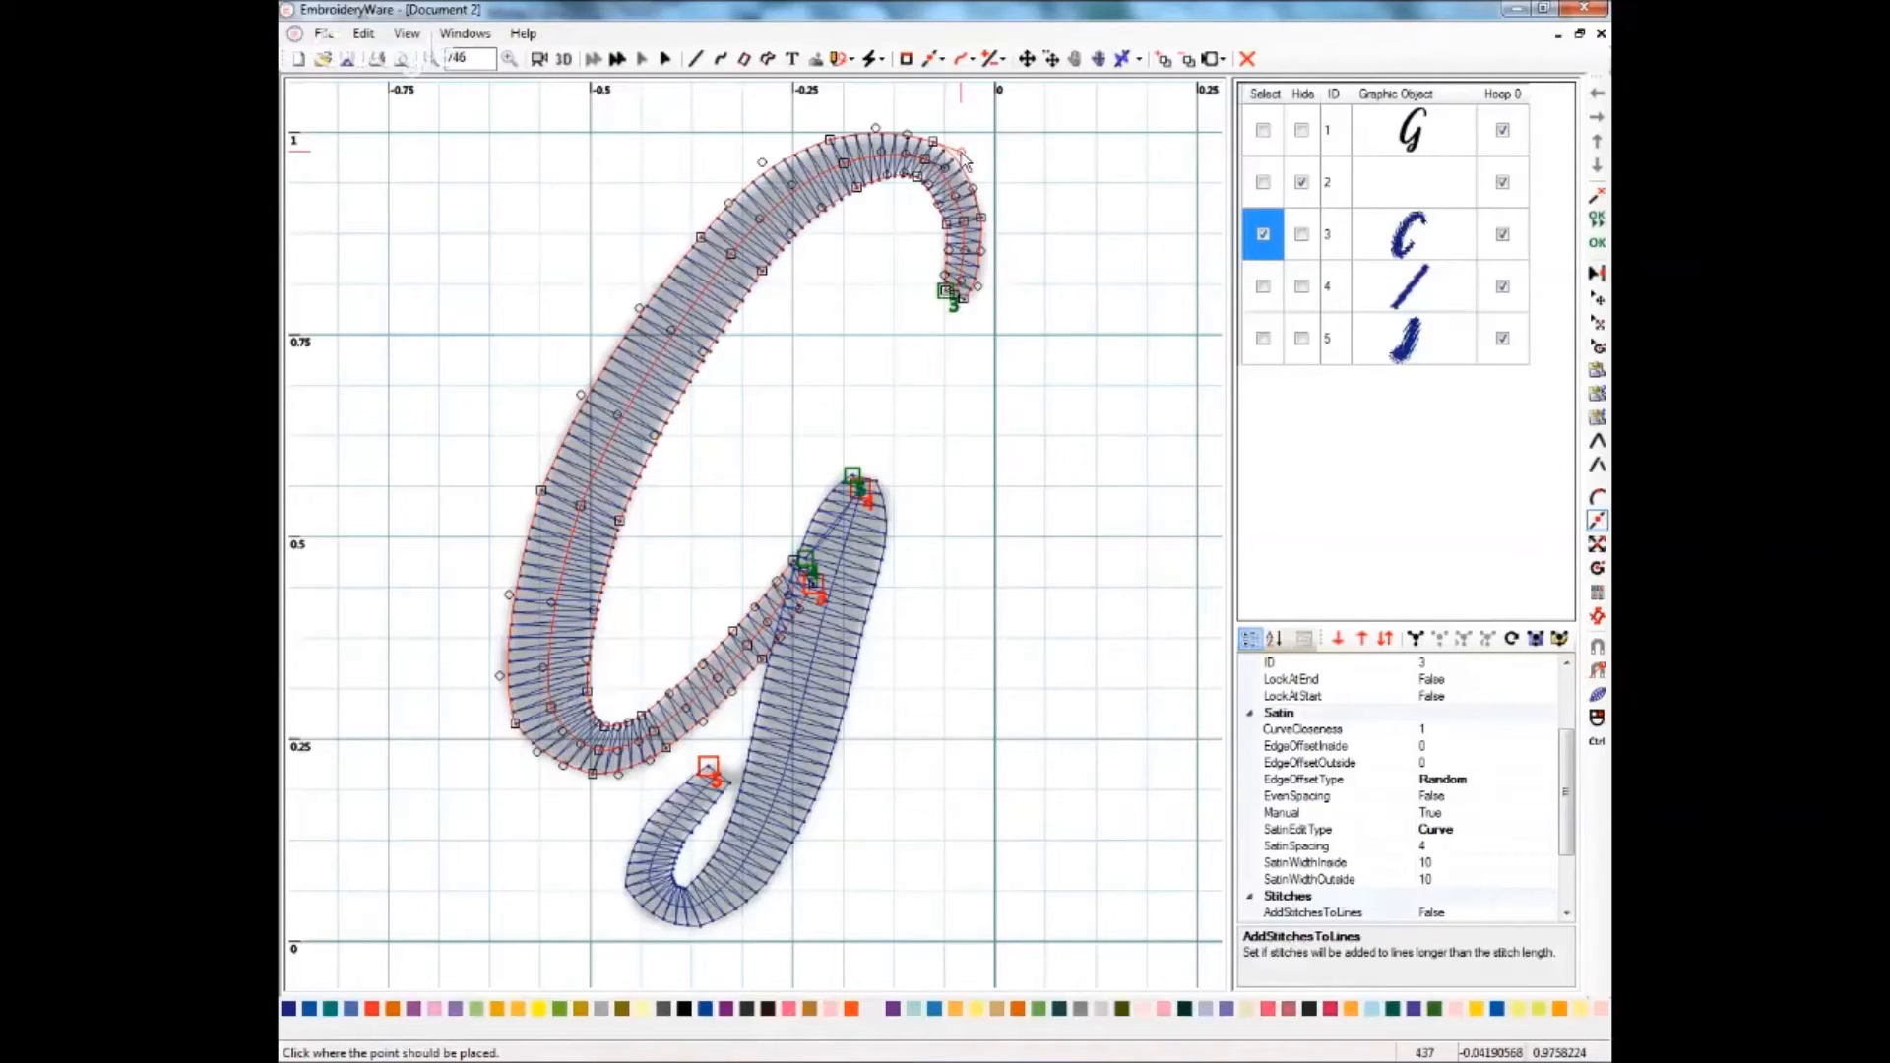
pyautogui.click(963, 155)
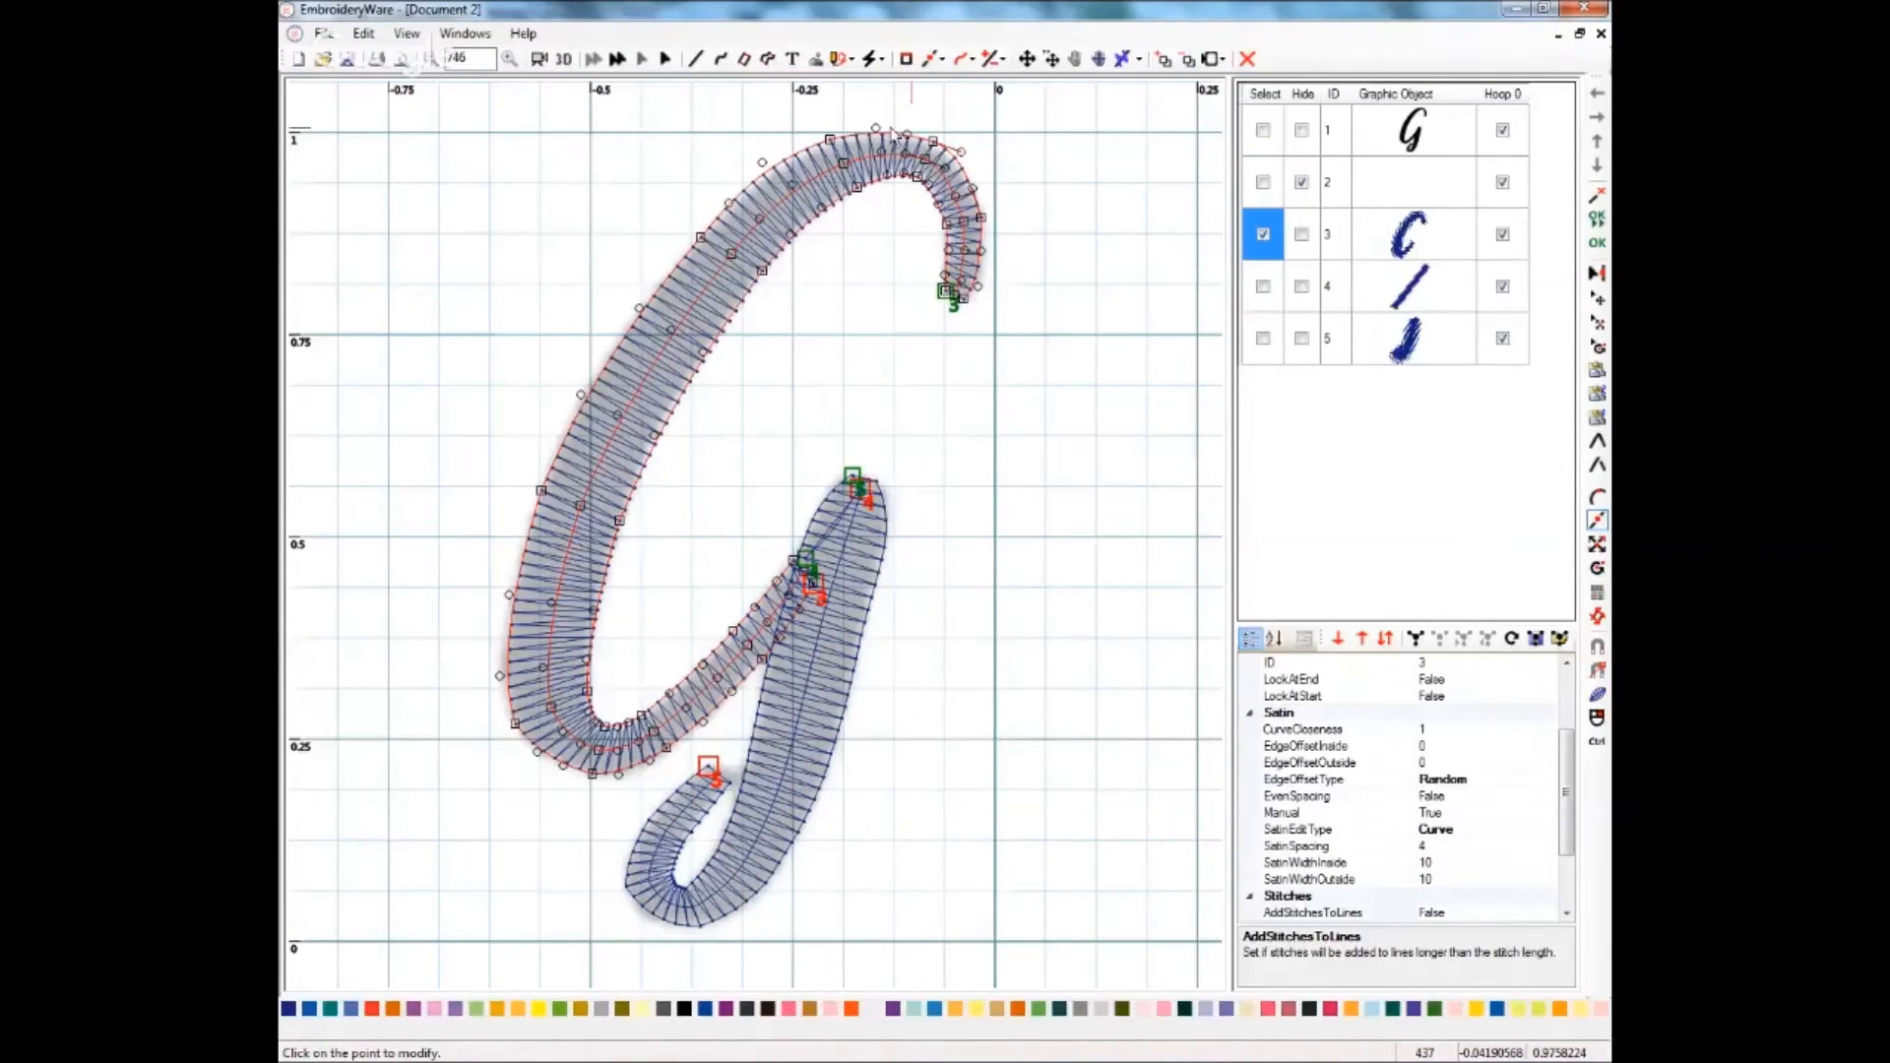
pyautogui.click(979, 189)
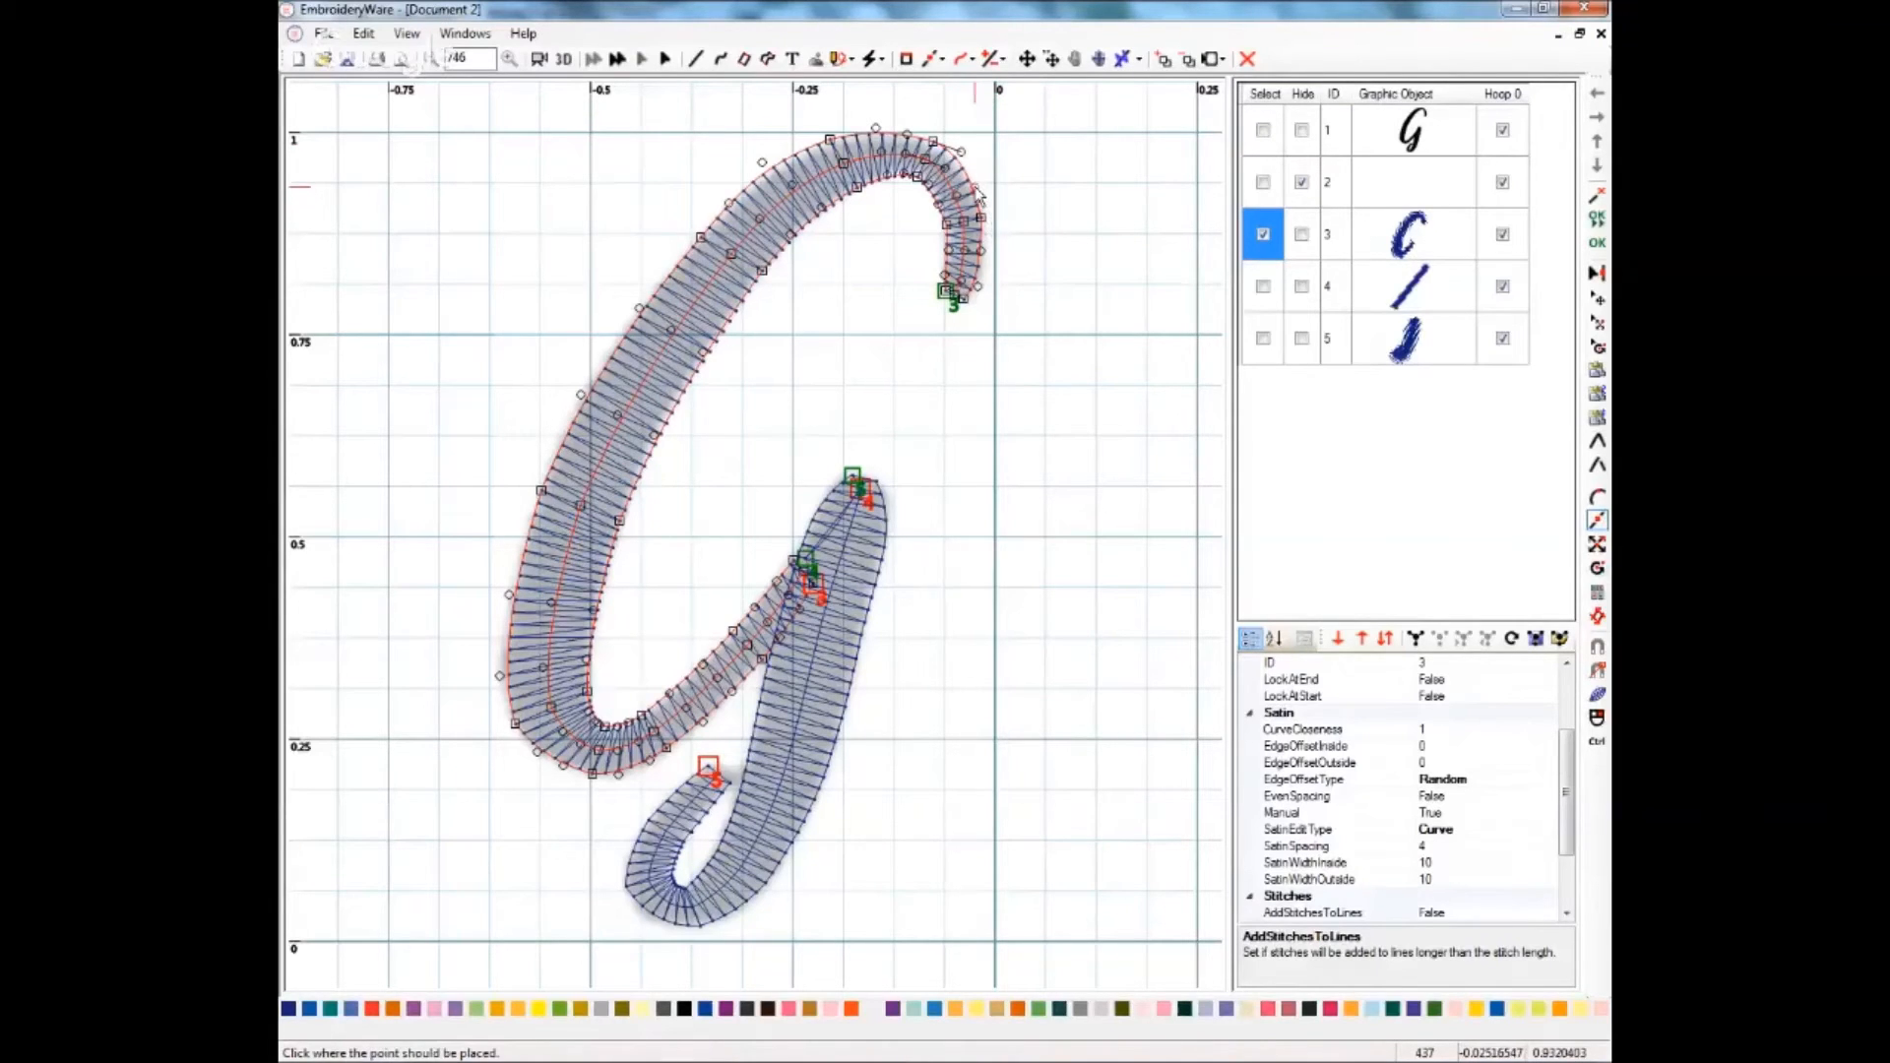
pyautogui.click(979, 187)
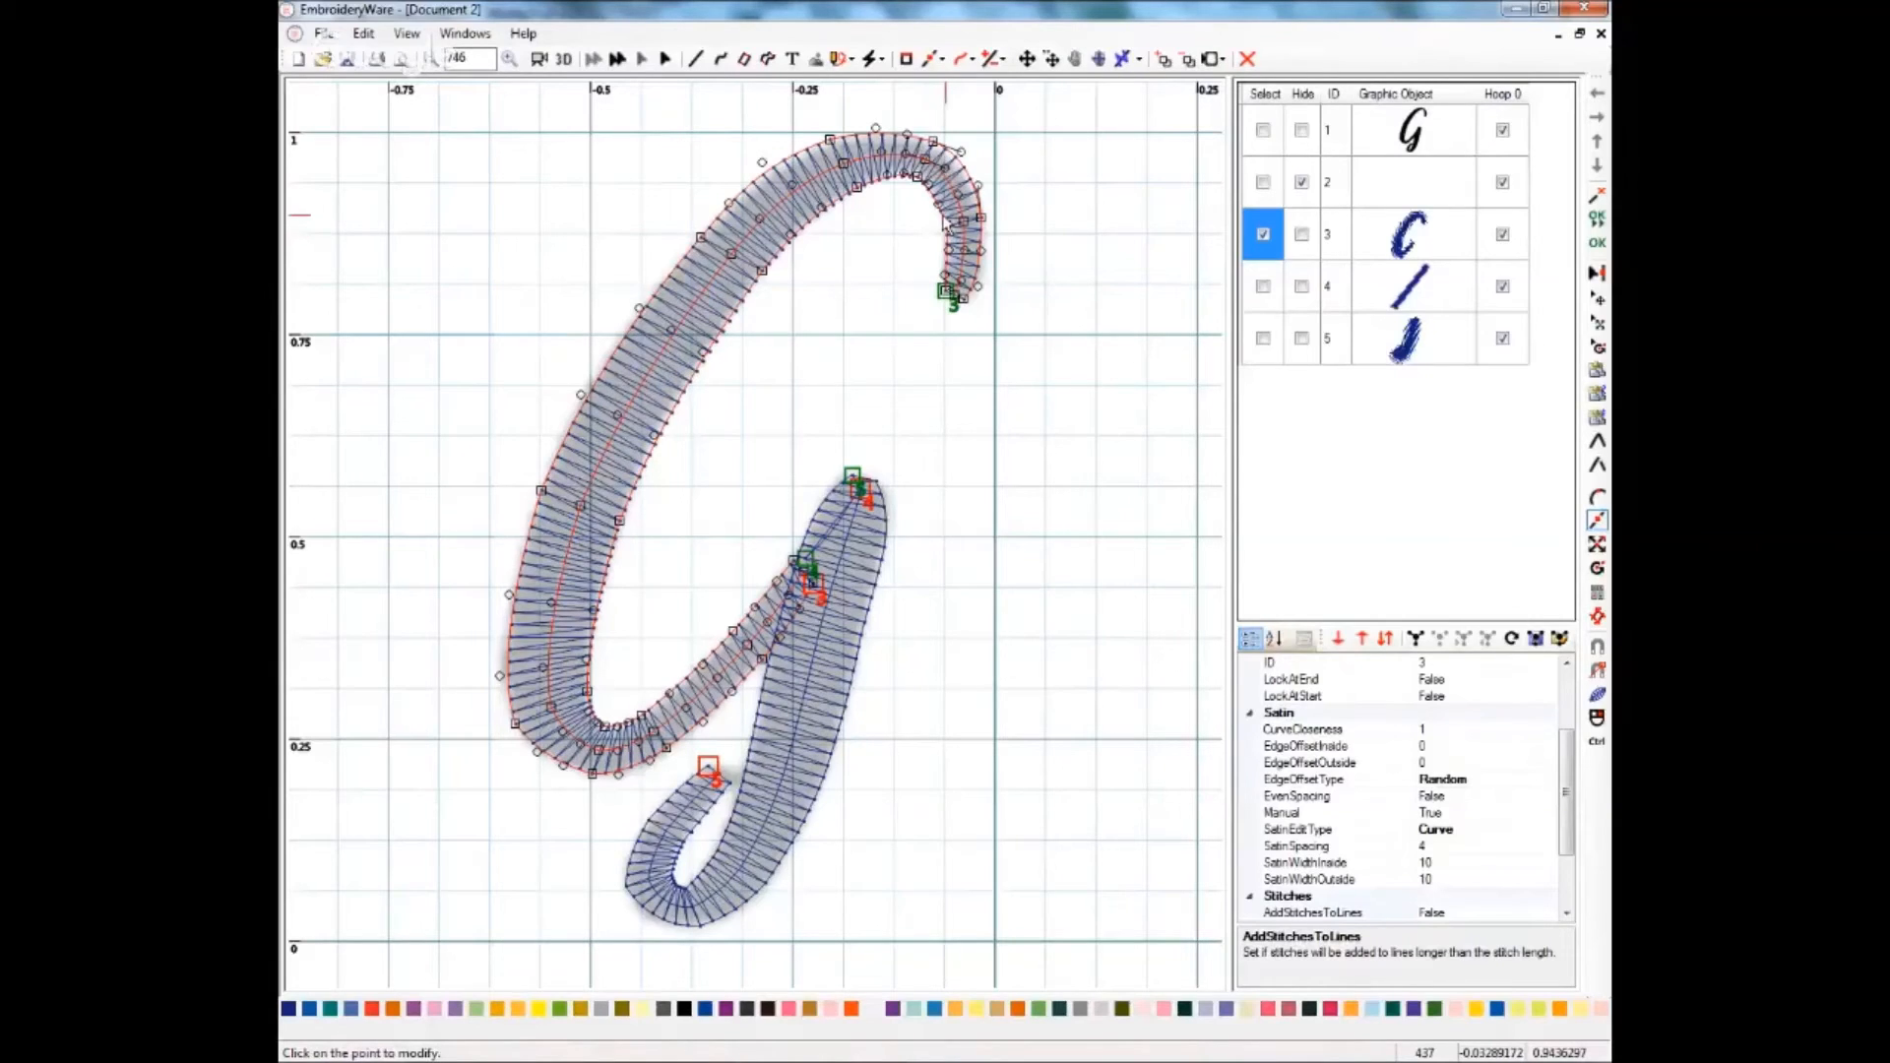
pyautogui.click(929, 189)
pyautogui.click(944, 211)
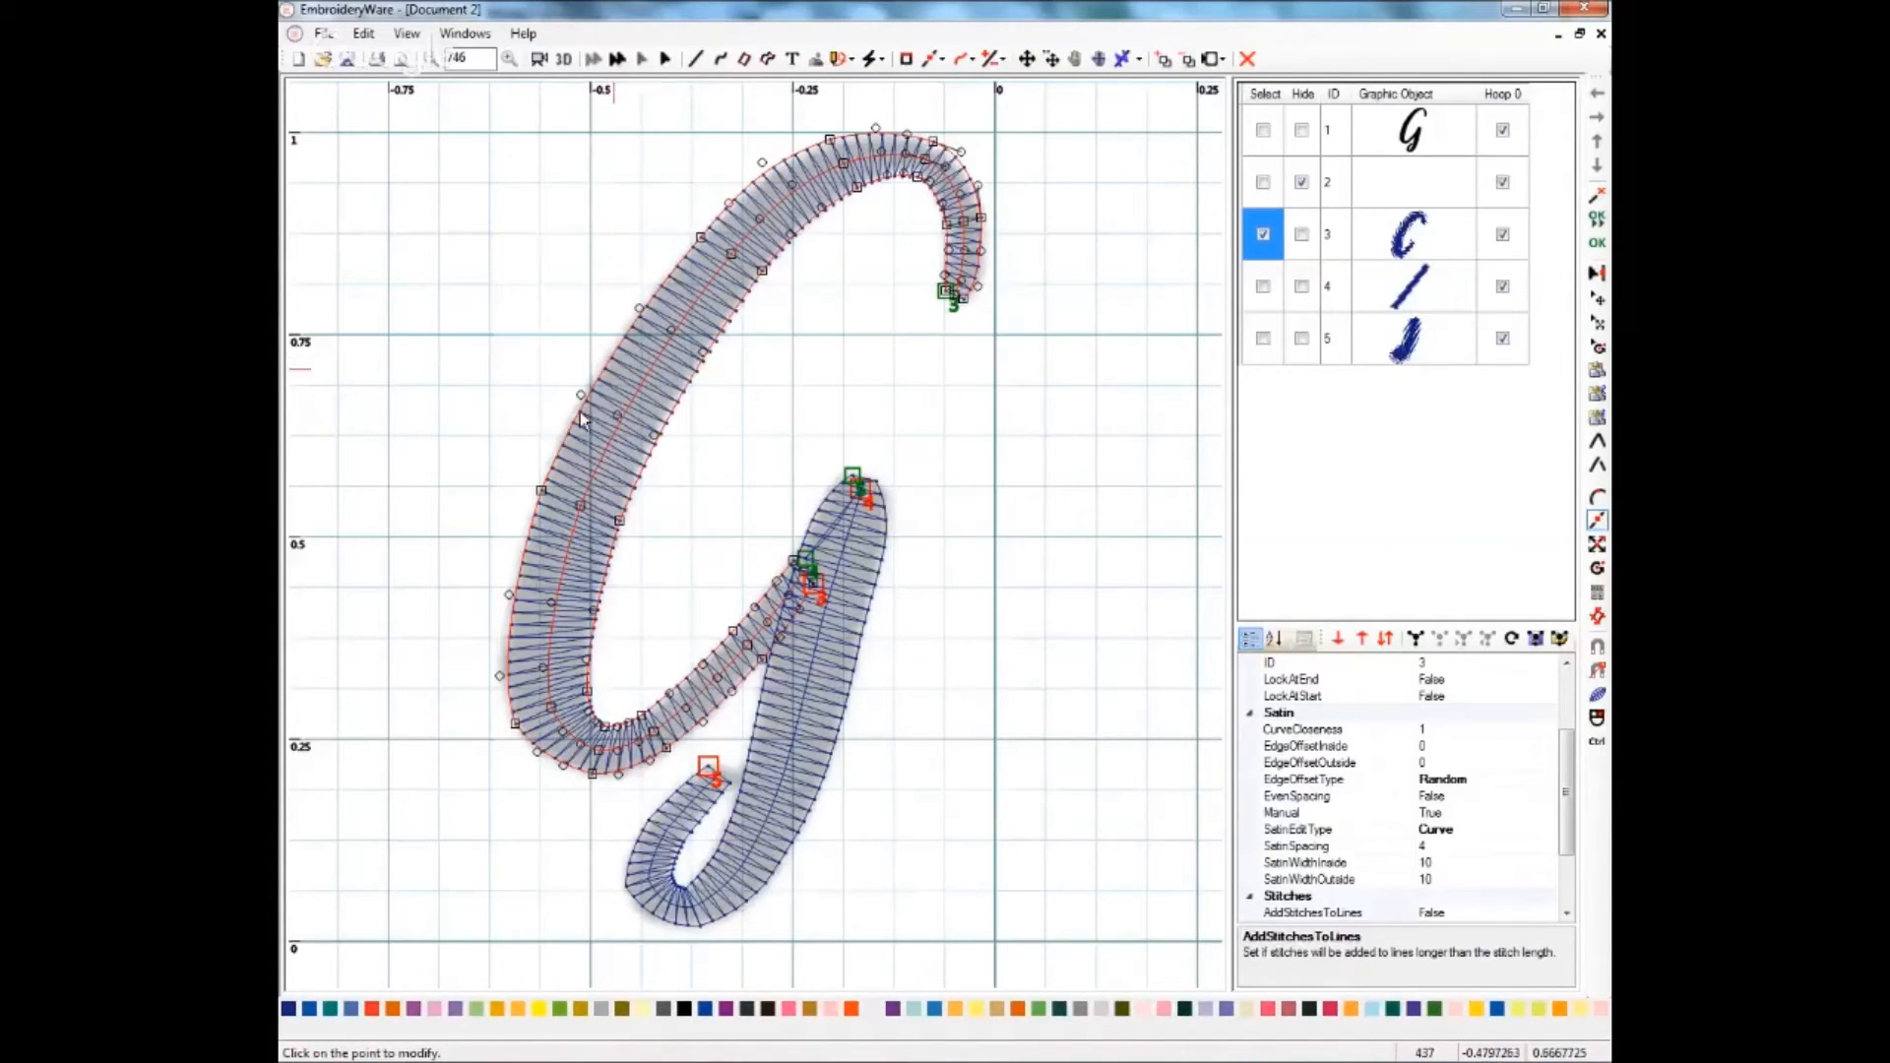
# - Push the outer-edge control points at the lower-left bend outward, to about -0.629, 0.331 and -0.575, 0.229, and adjust the next one along the bottom
pyautogui.click(498, 676)
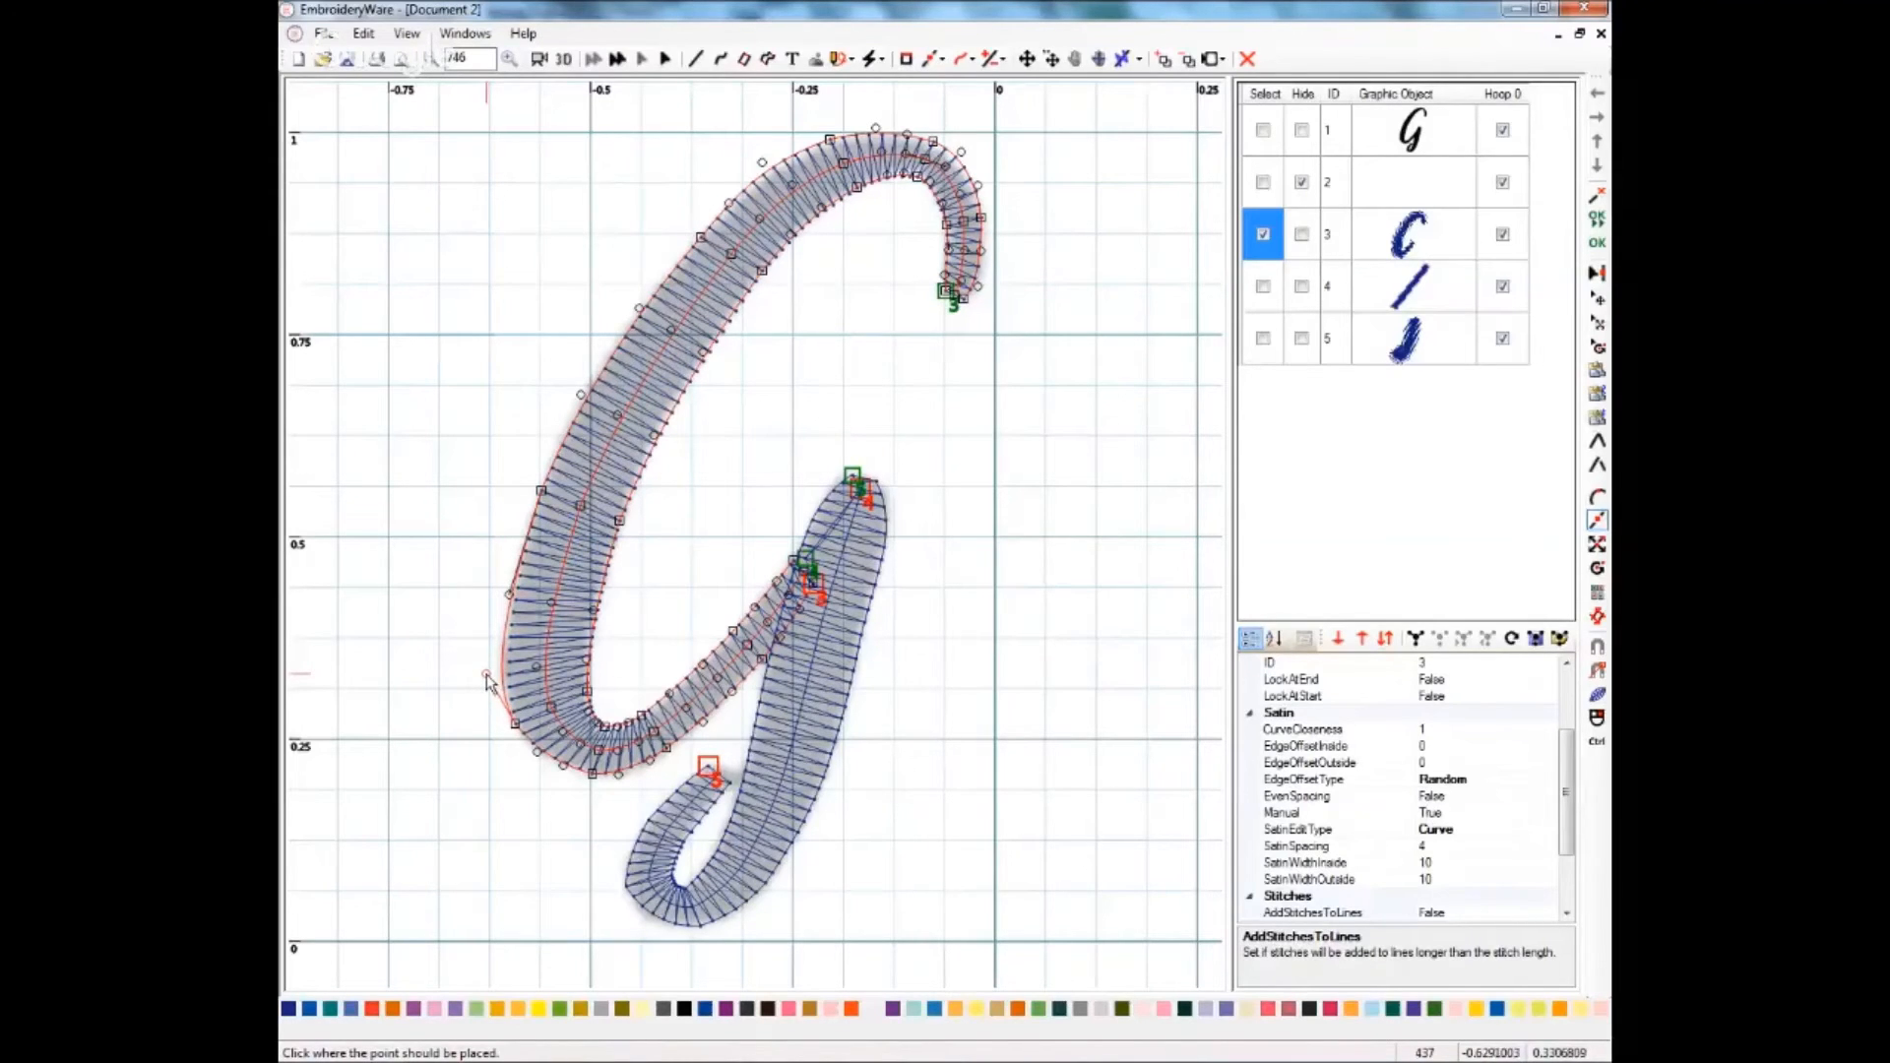
pyautogui.moveTo(487, 680)
pyautogui.mouseDown()
pyautogui.moveTo(485, 719)
pyautogui.moveTo(529, 766)
pyautogui.moveTo(512, 704)
pyautogui.mouseUp()
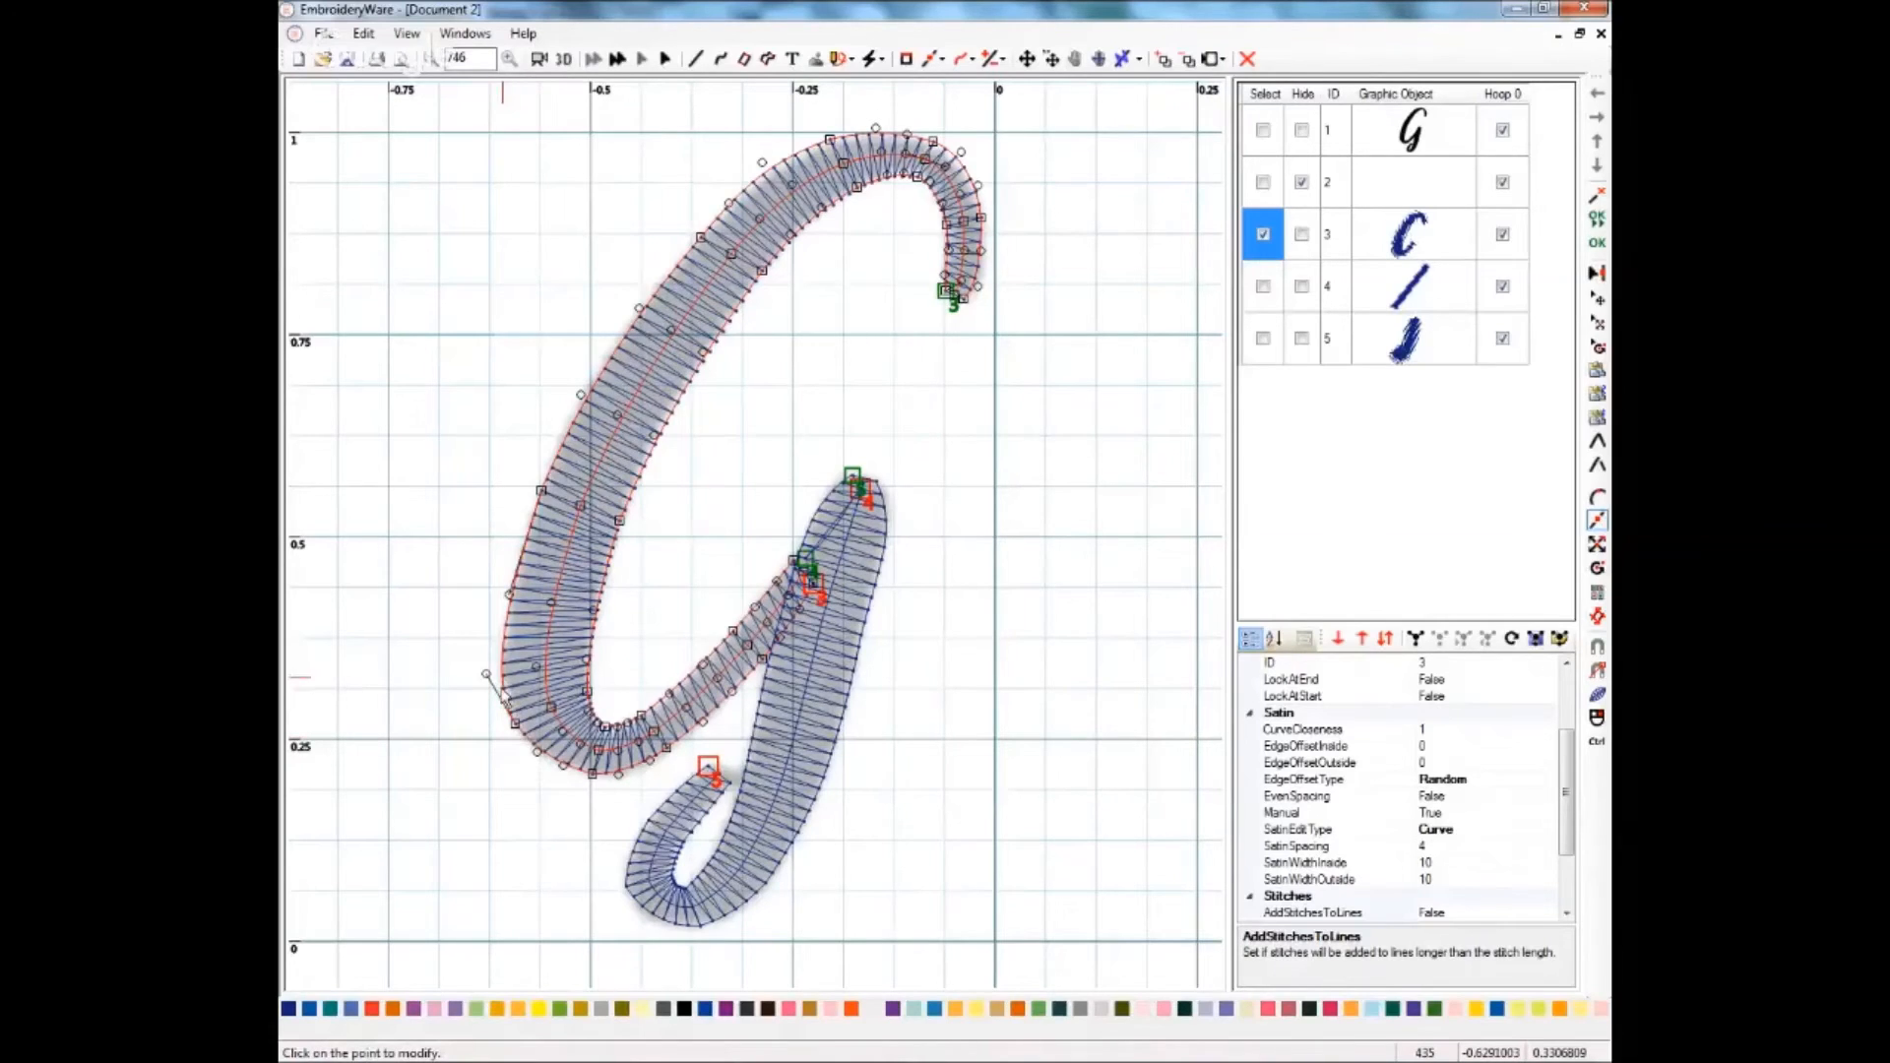
pyautogui.click(532, 756)
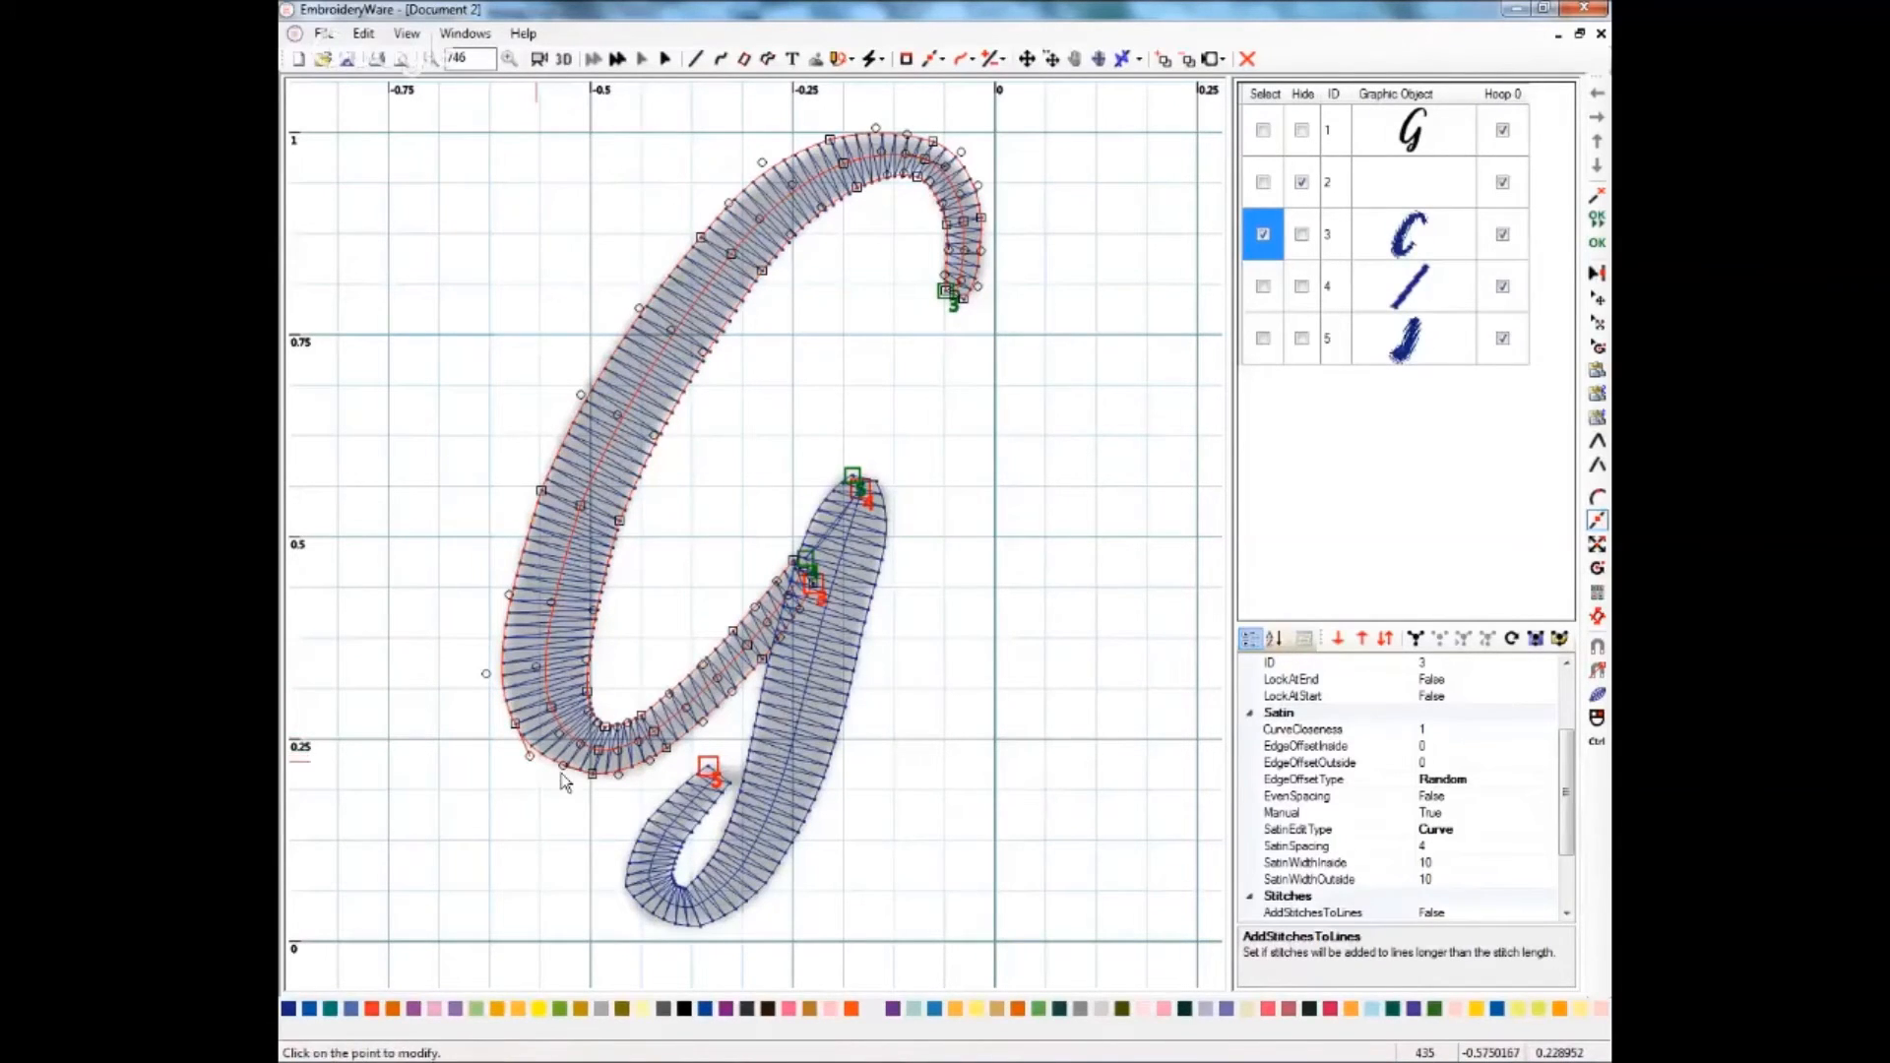
pyautogui.click(562, 771)
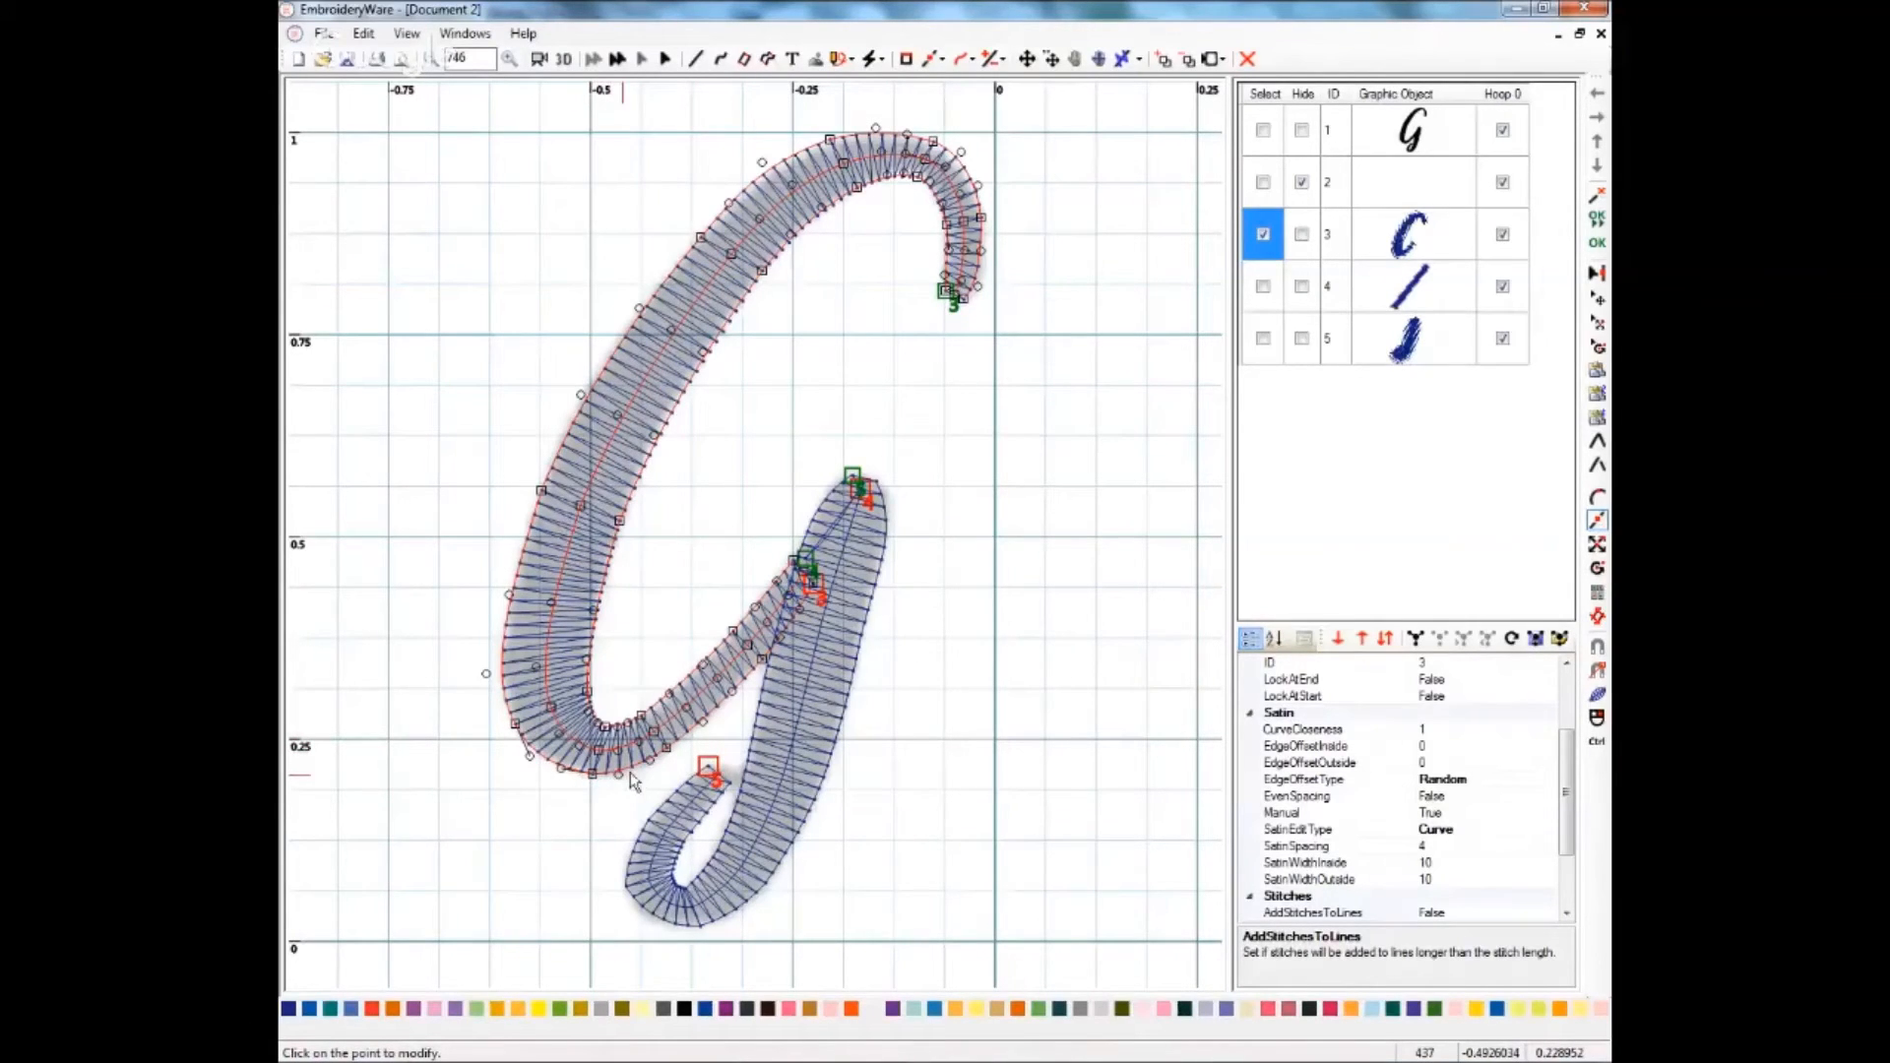
# - Place the outer-edge anchor point at the very bottom of the curve at about -0.496, 0.204
pyautogui.click(593, 777)
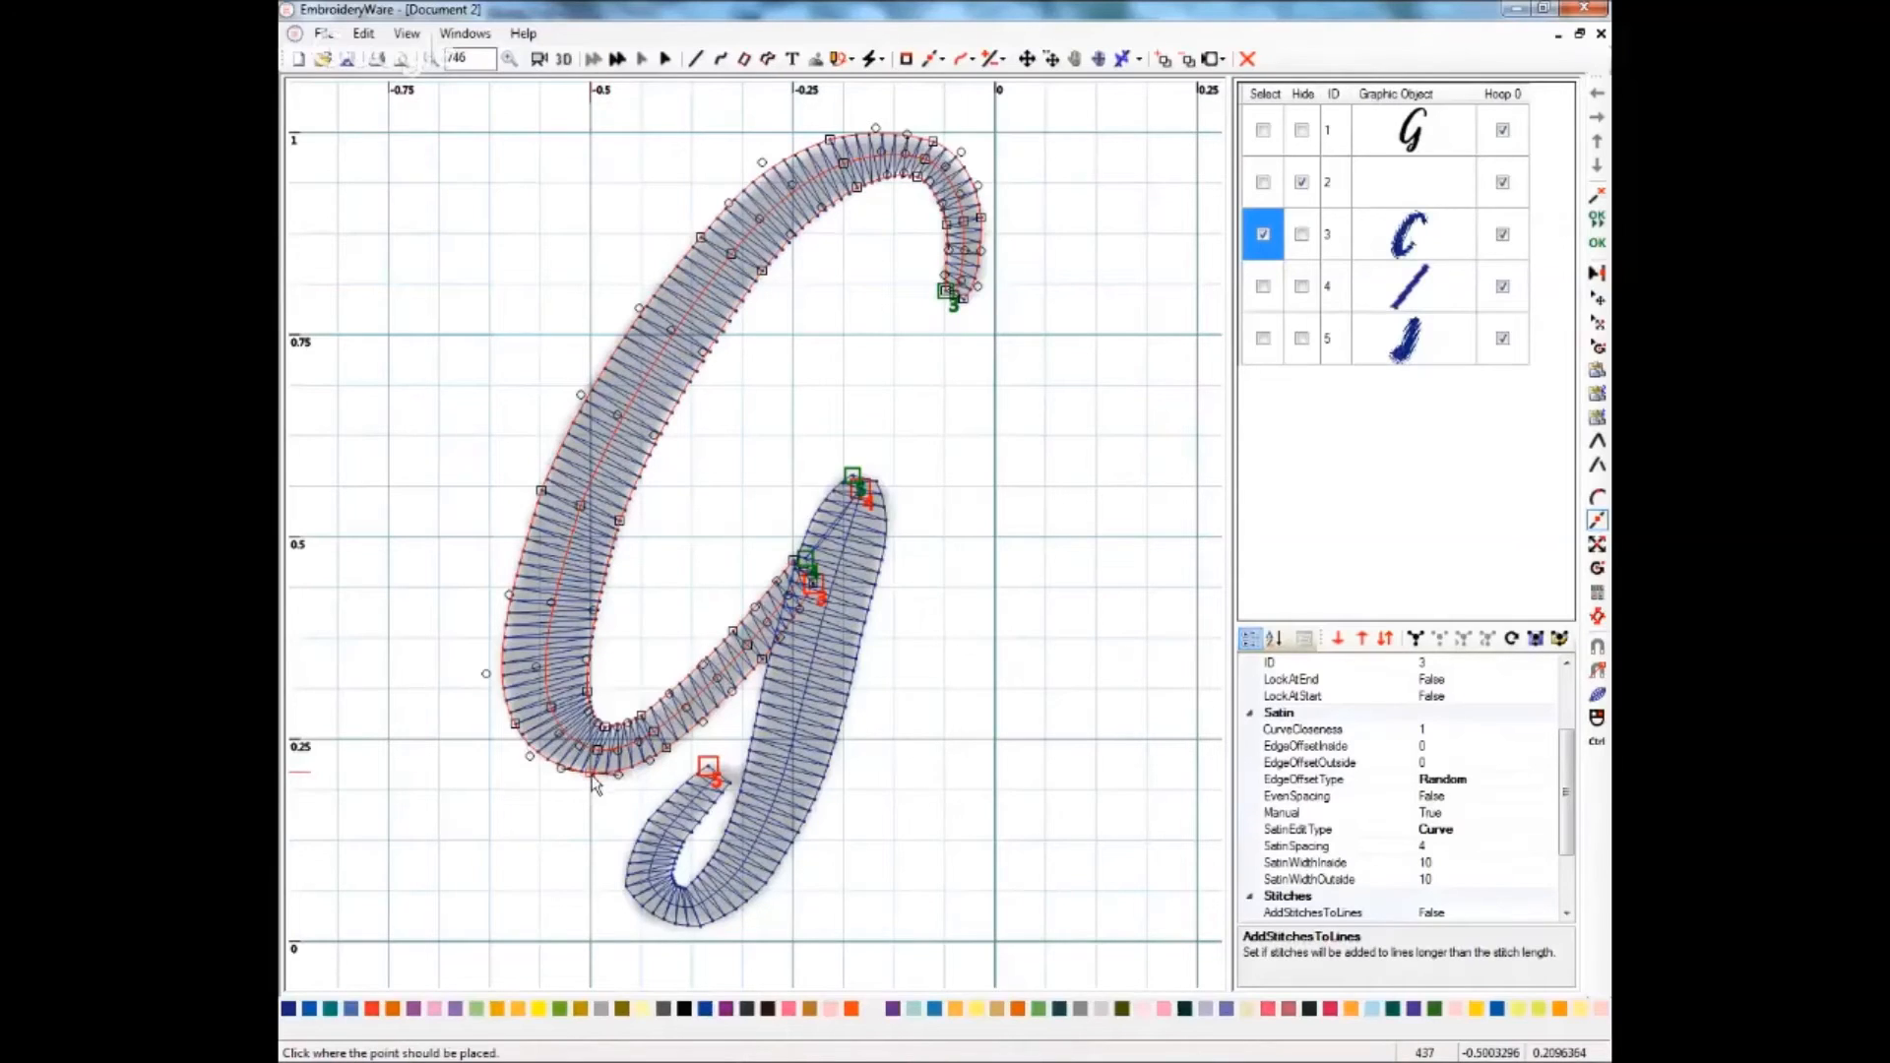
pyautogui.click(593, 778)
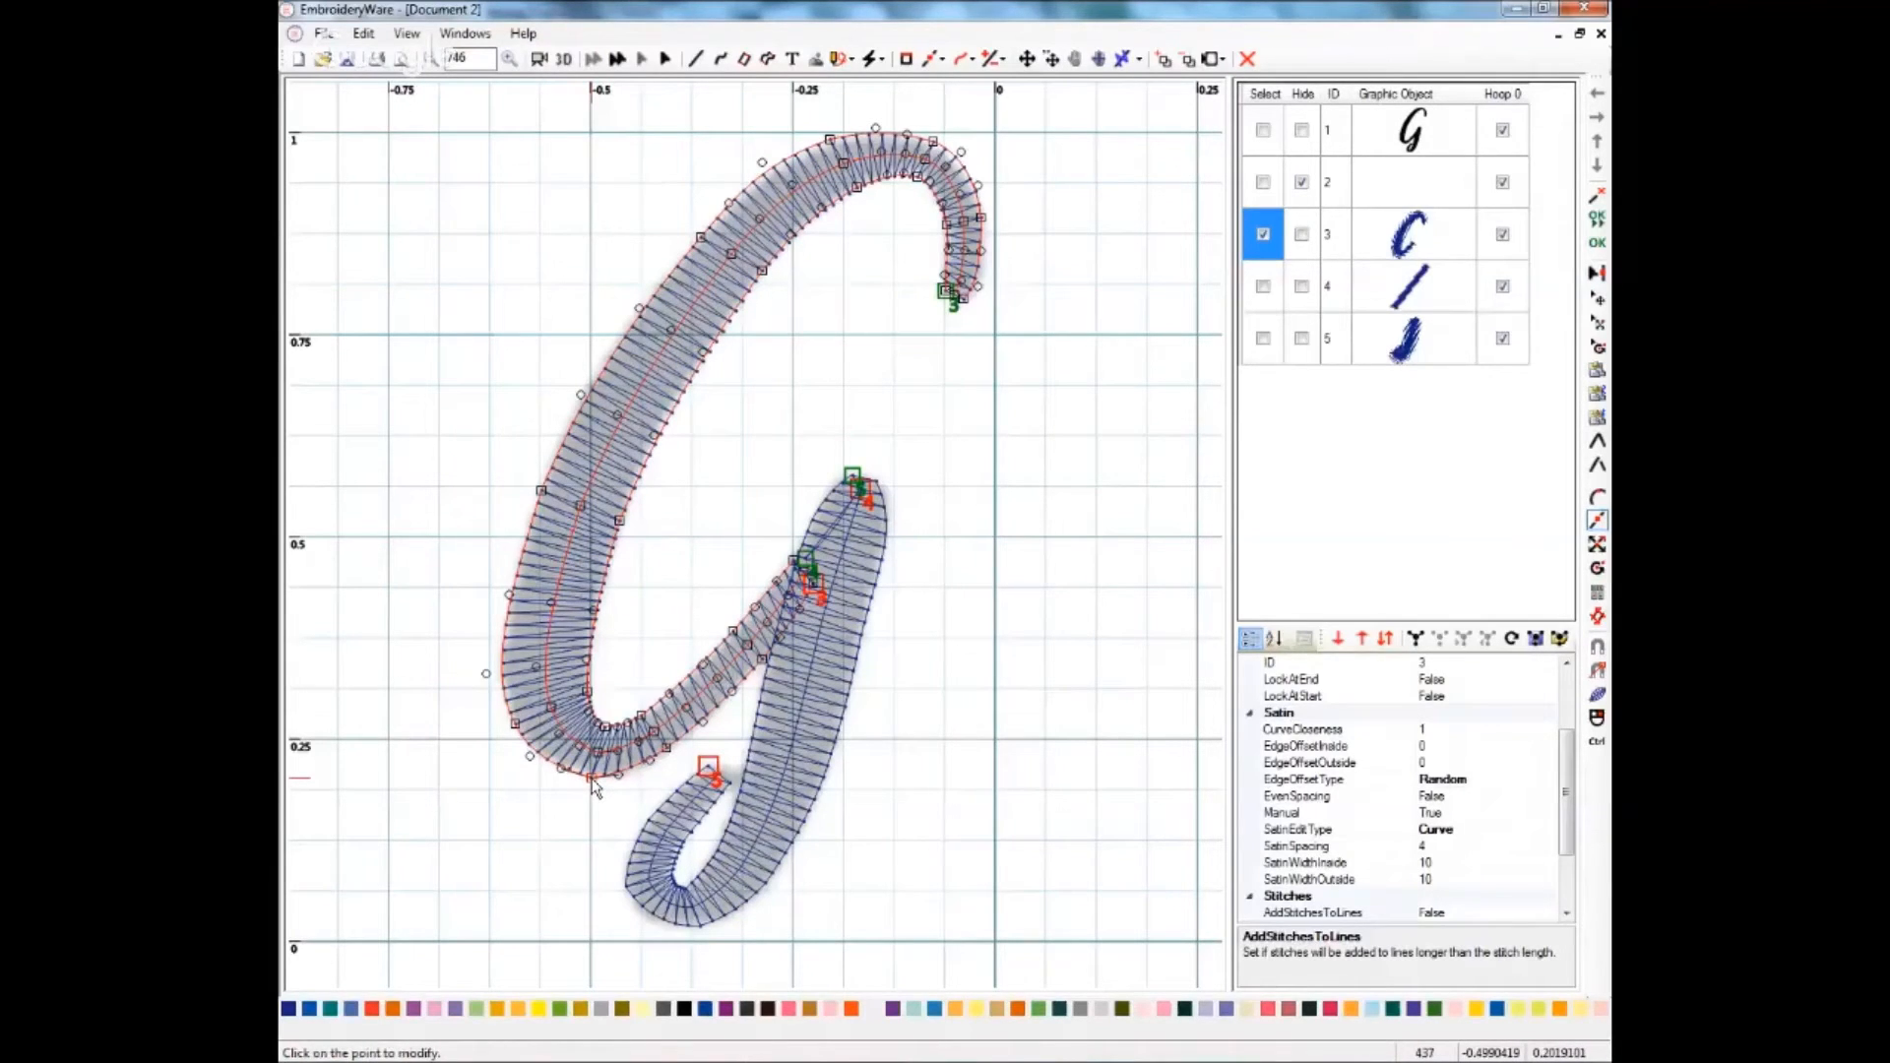
pyautogui.click(594, 780)
pyautogui.click(594, 781)
pyautogui.click(594, 780)
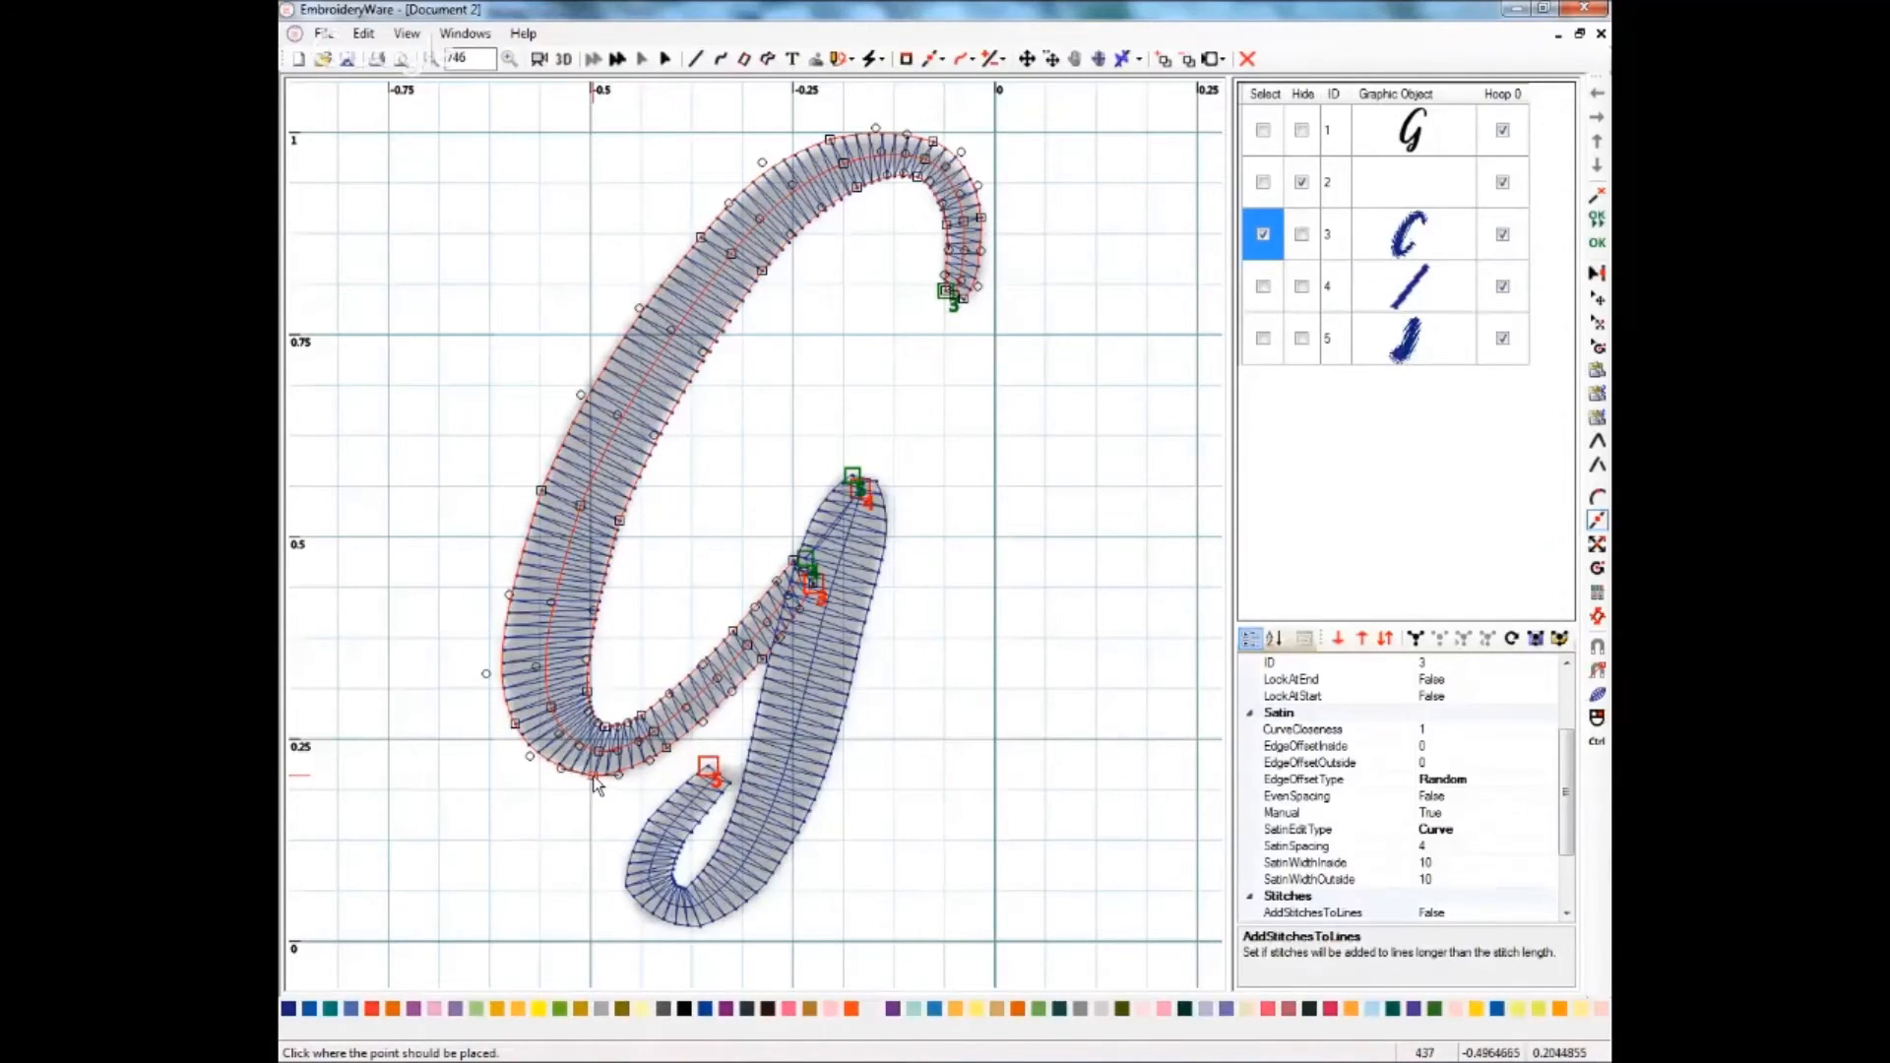
pyautogui.click(595, 783)
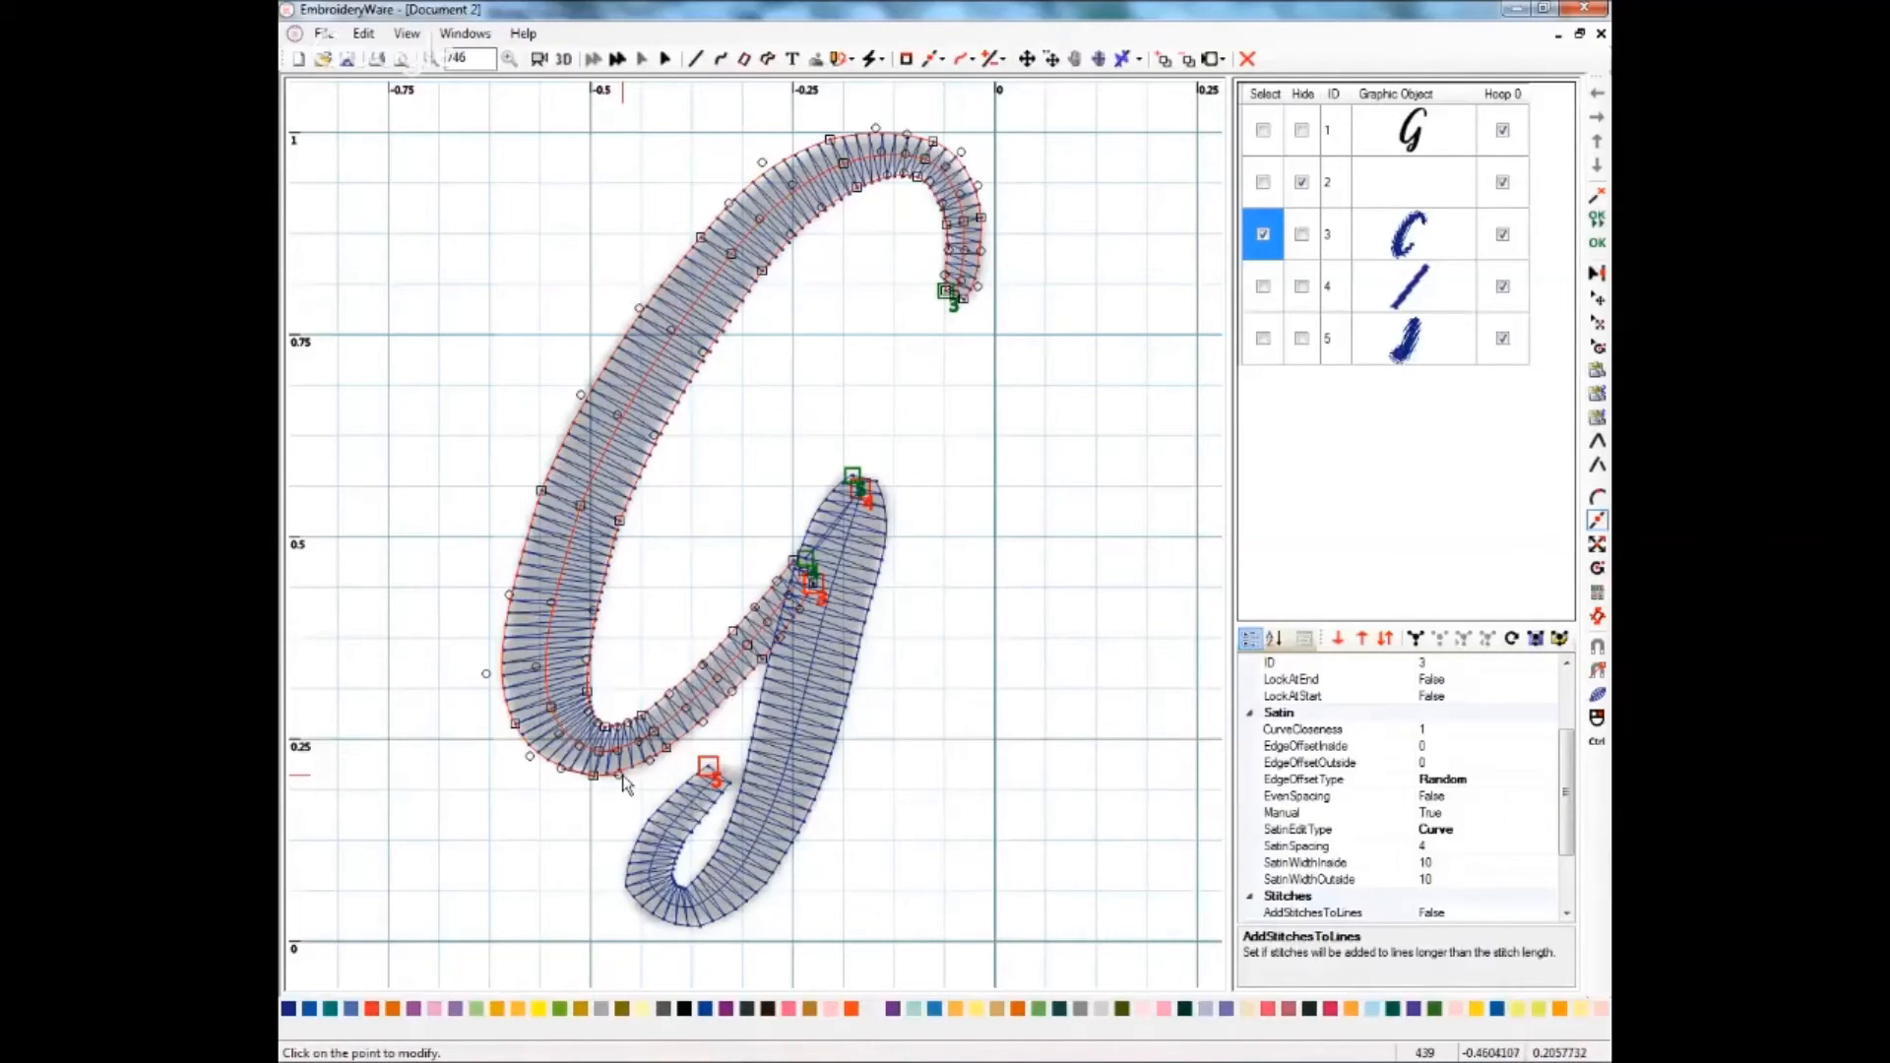
# - Adjust the outer-edge points right of the curve's bottom, setting the first control point at about -0.462, 0.201 and the anchor at about -0.402, 0.239
pyautogui.click(622, 784)
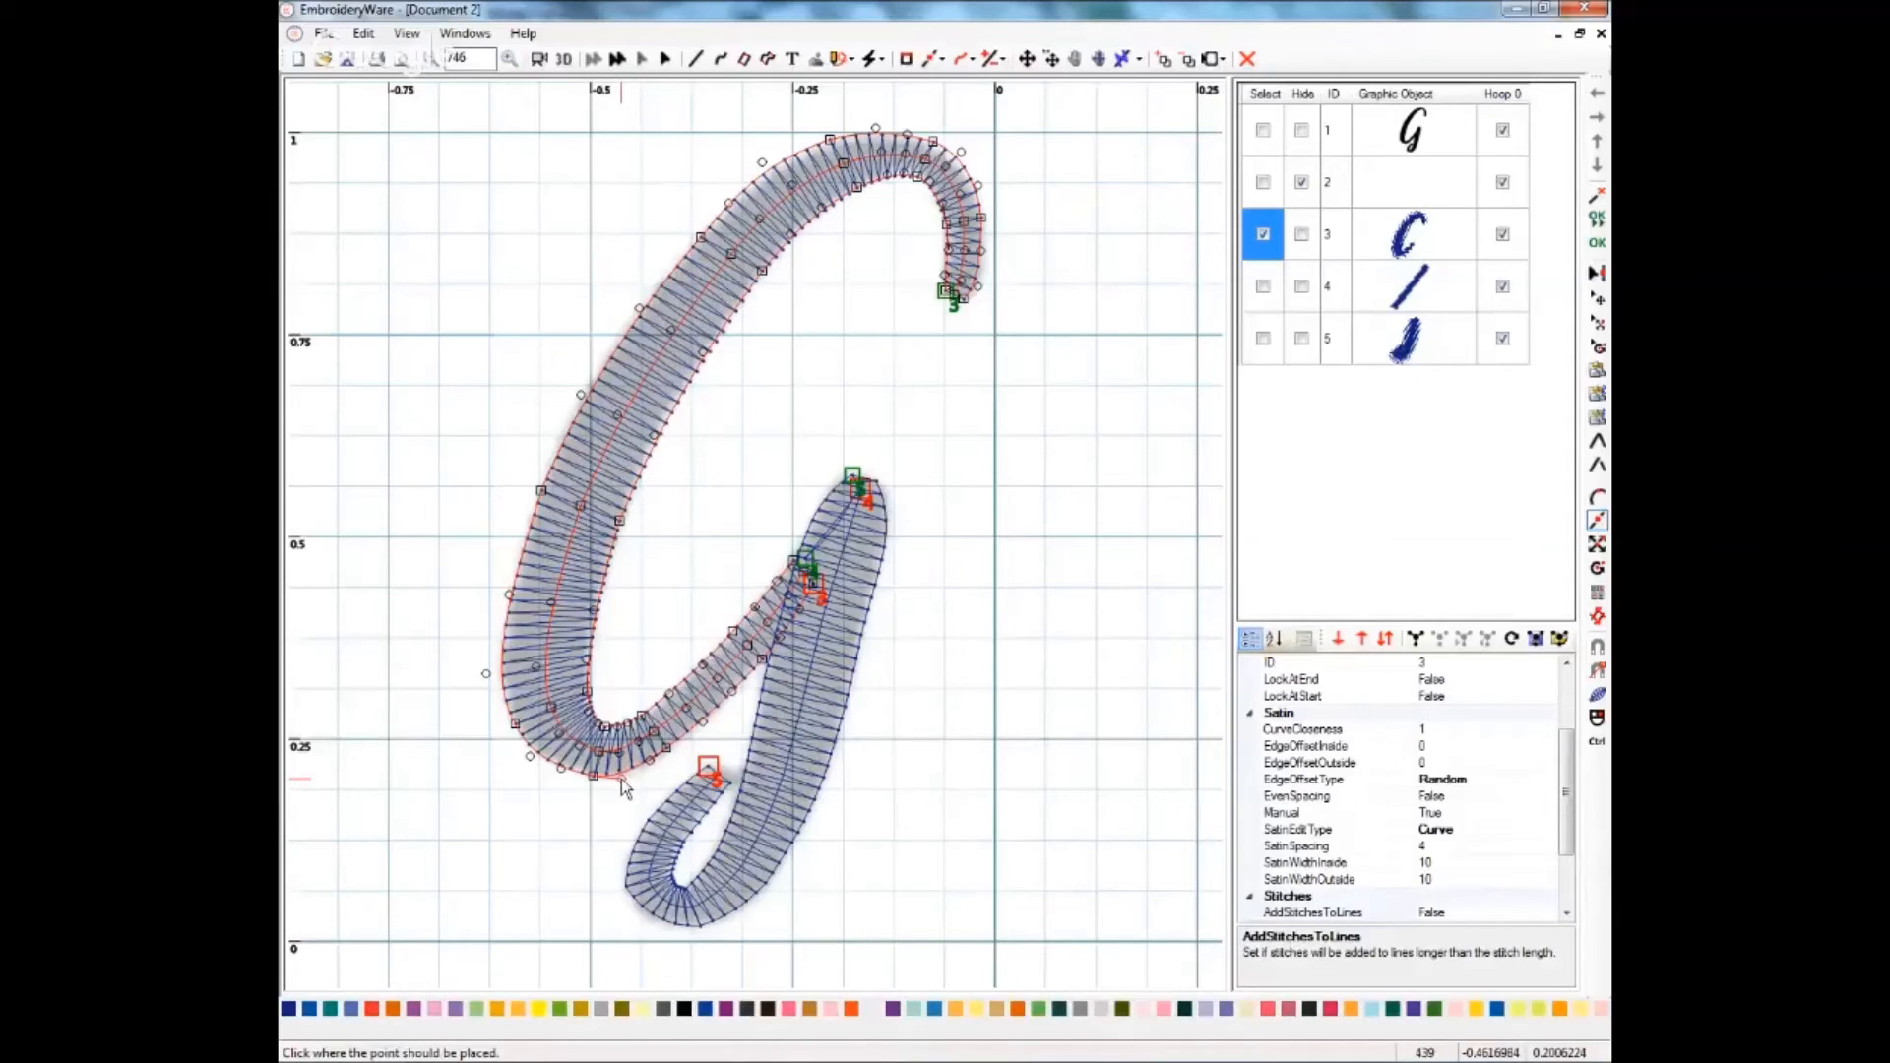
pyautogui.click(622, 778)
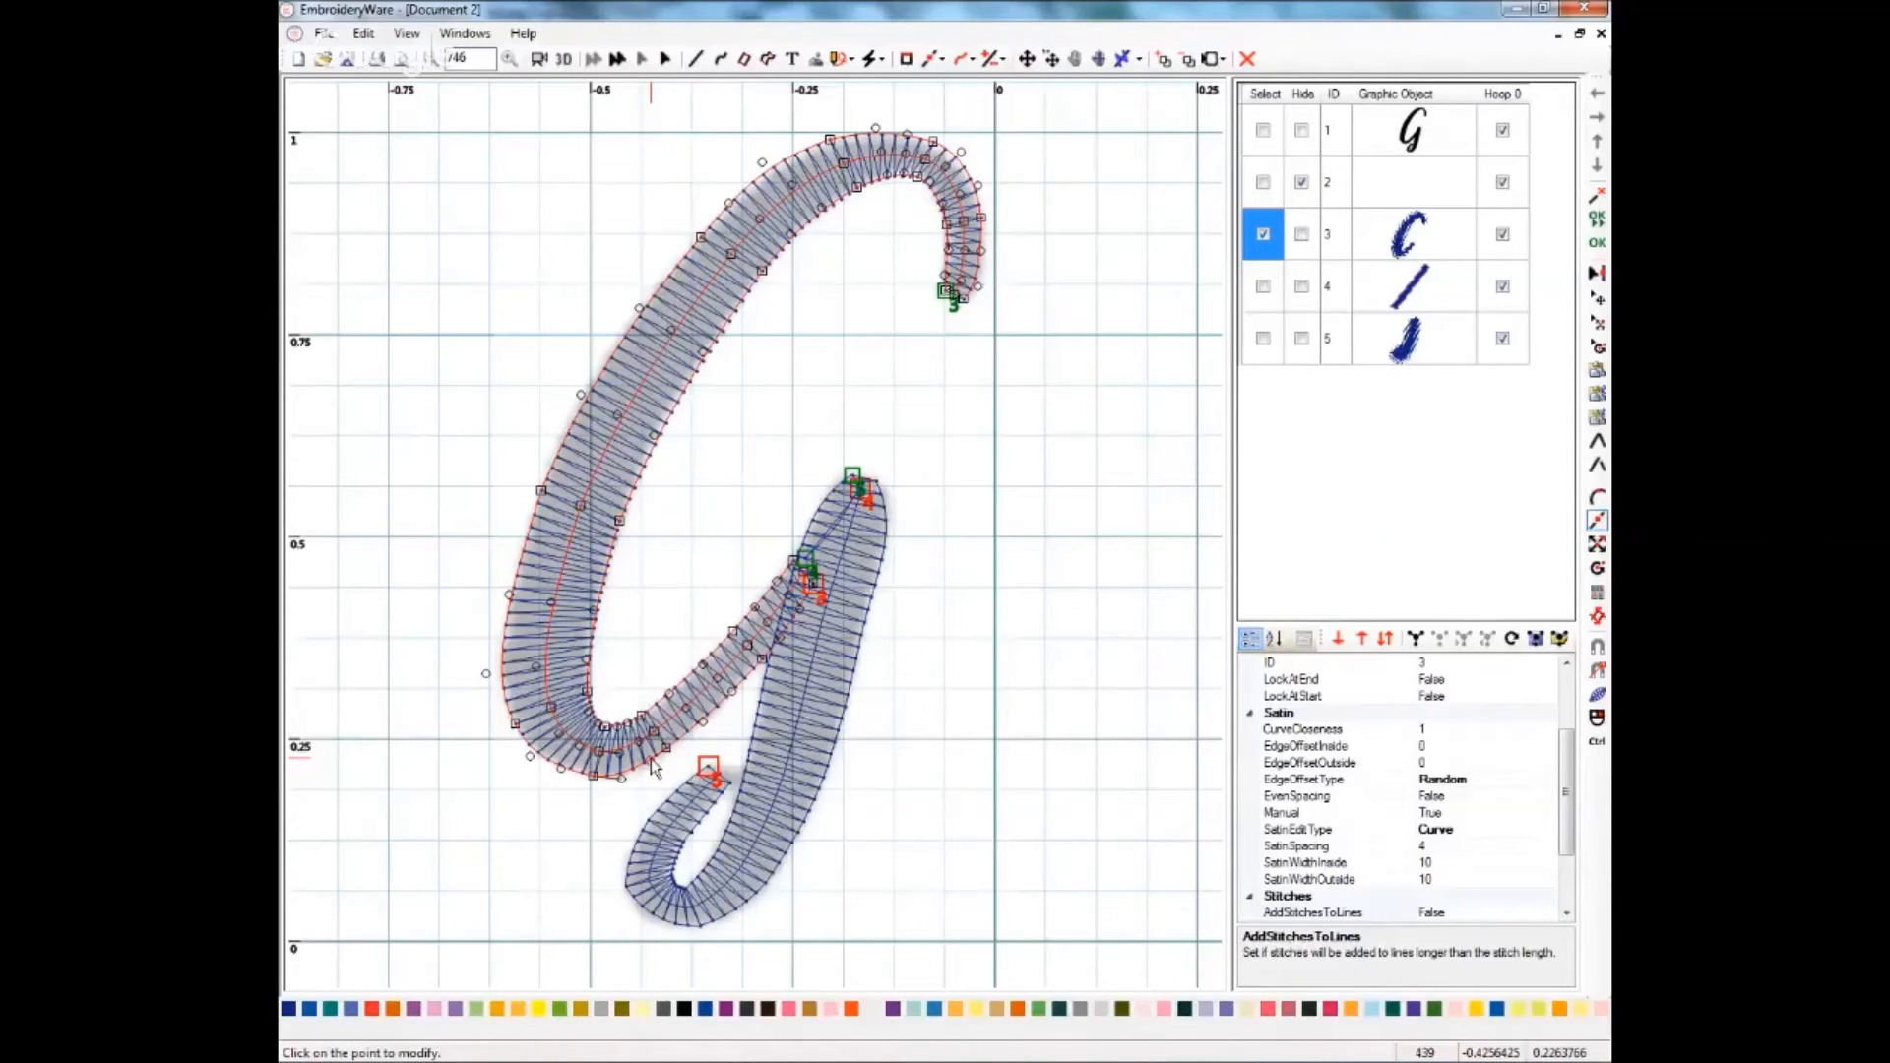
pyautogui.click(650, 768)
pyautogui.click(650, 775)
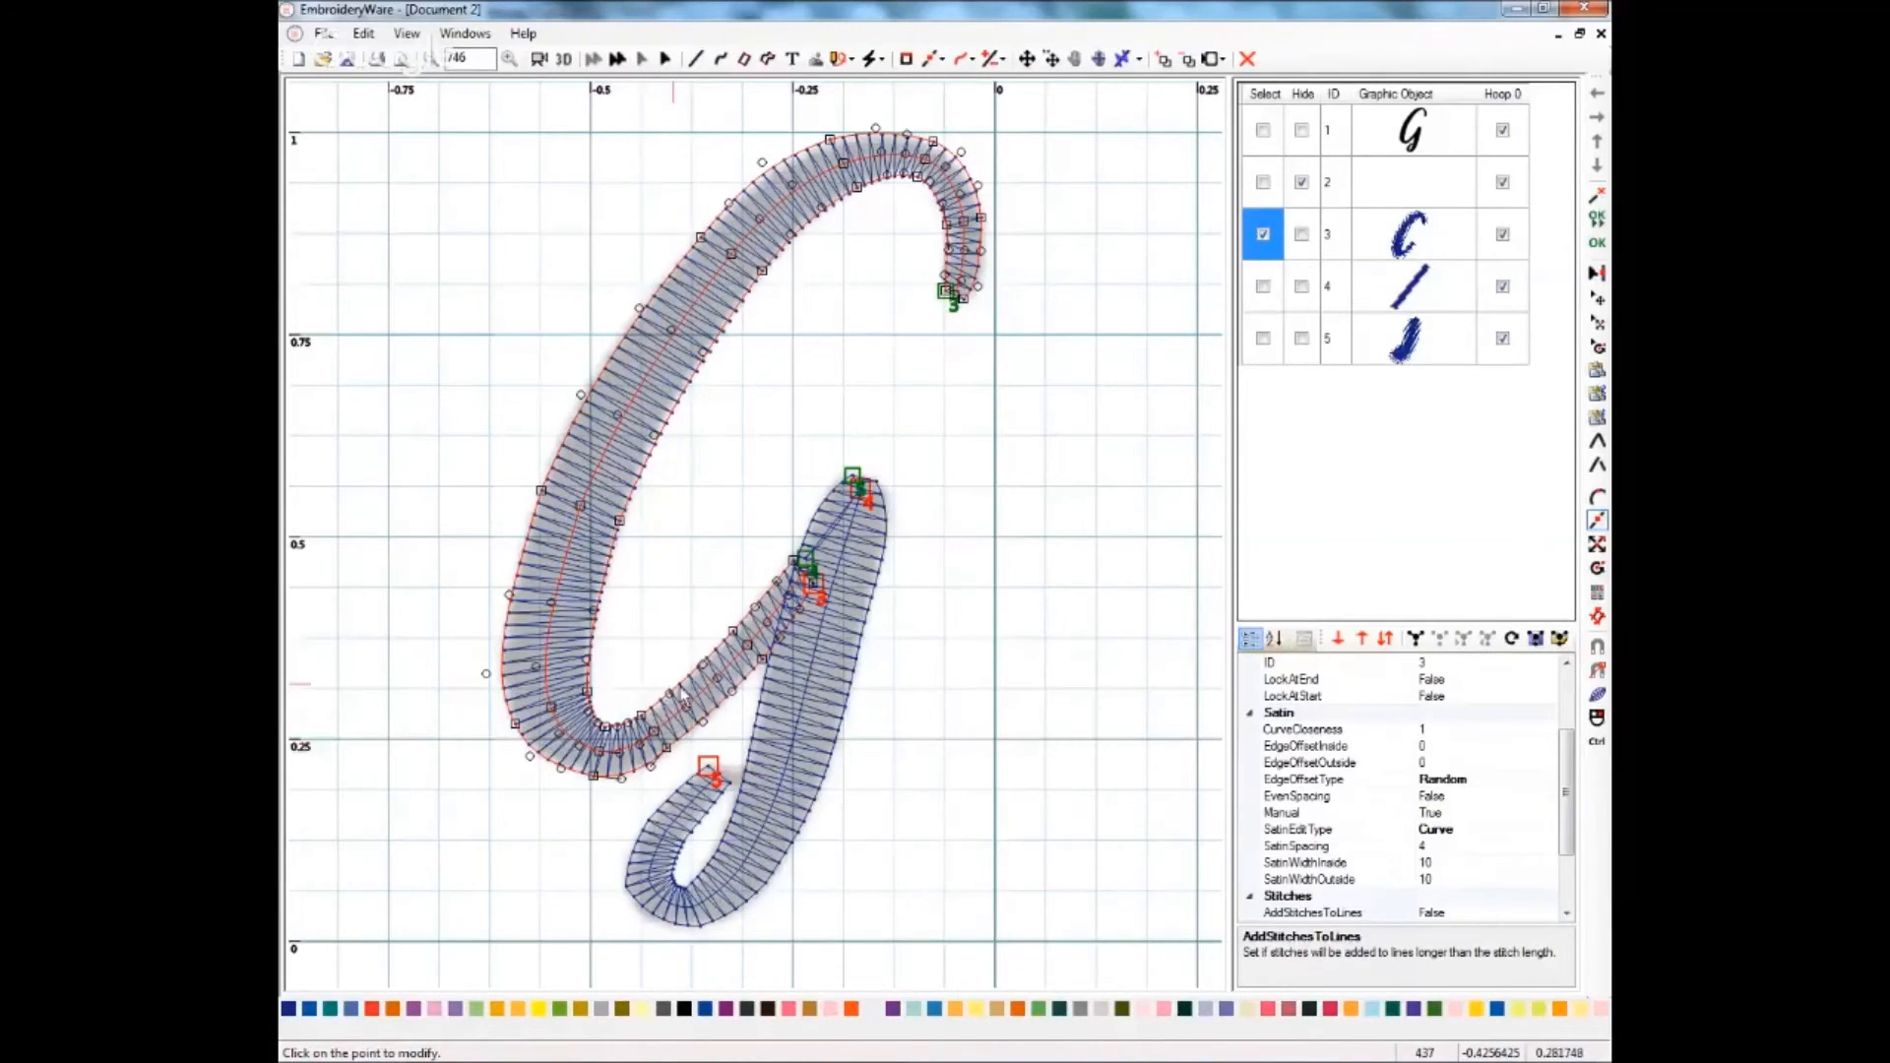
pyautogui.click(670, 754)
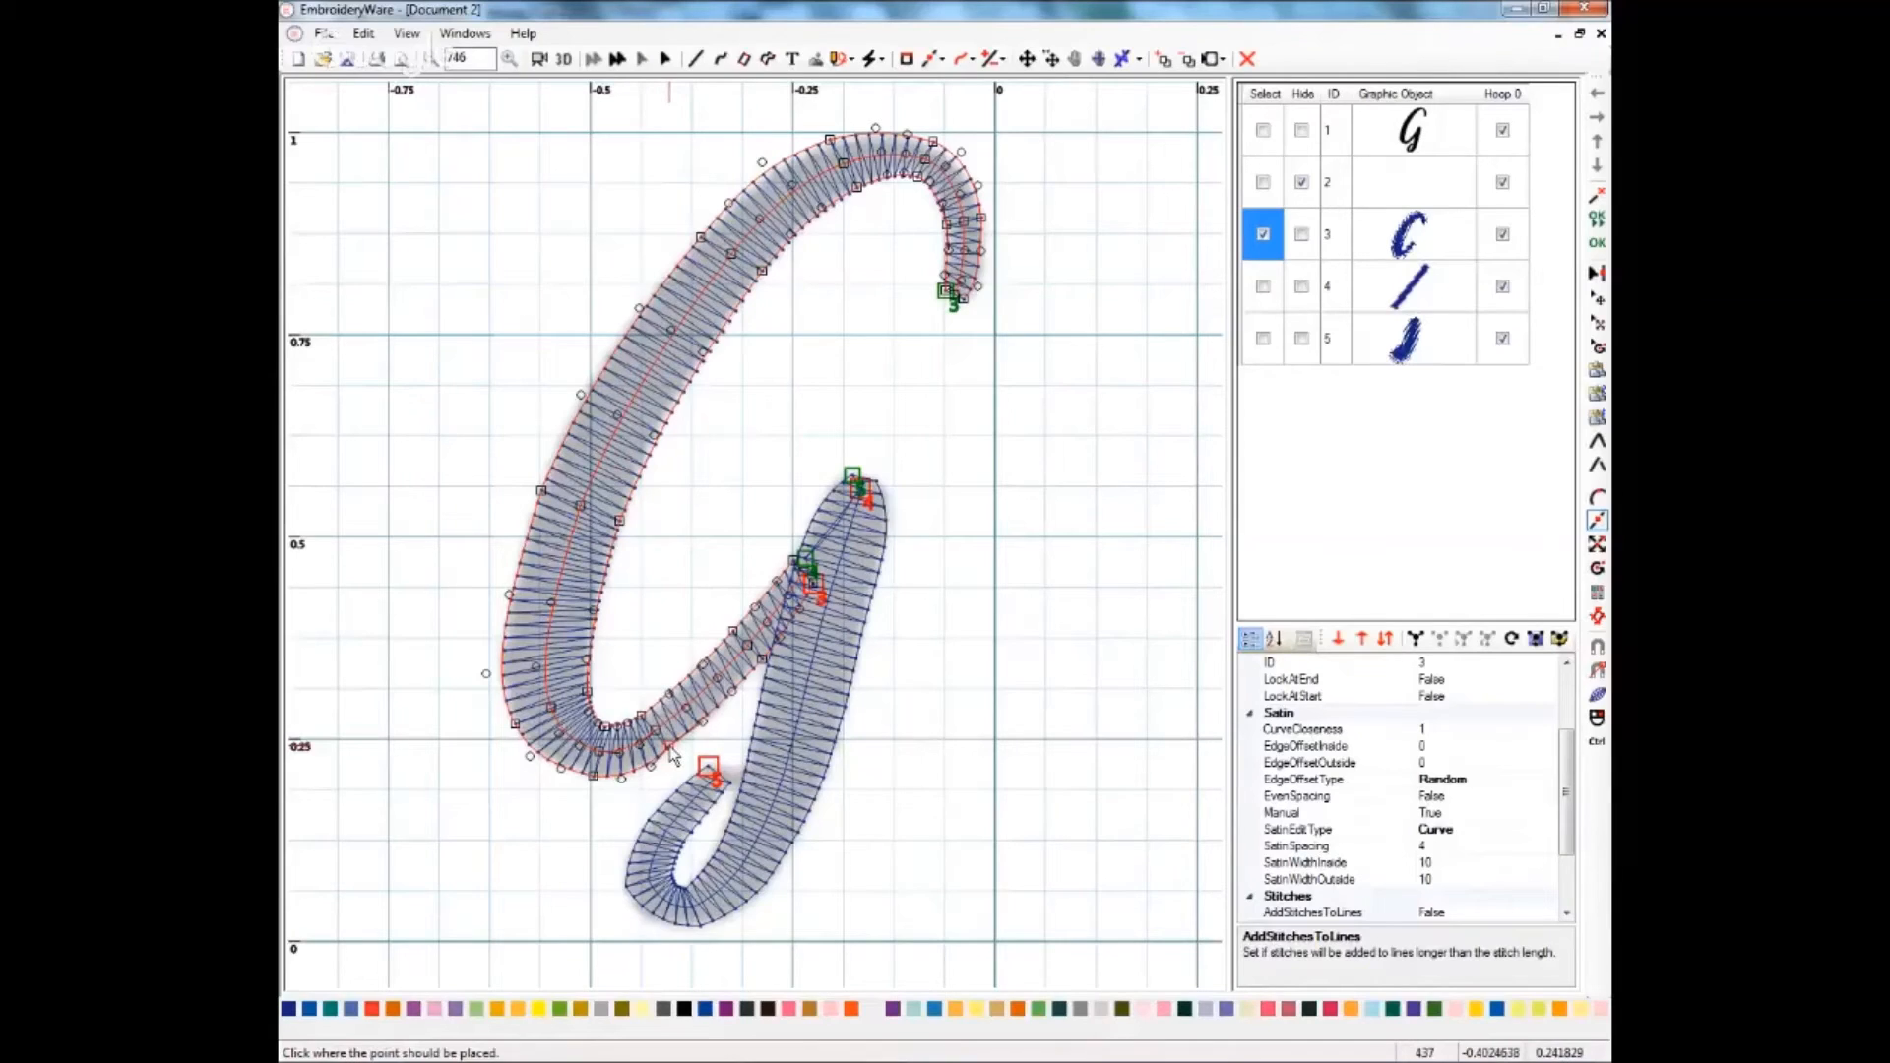
pyautogui.click(670, 750)
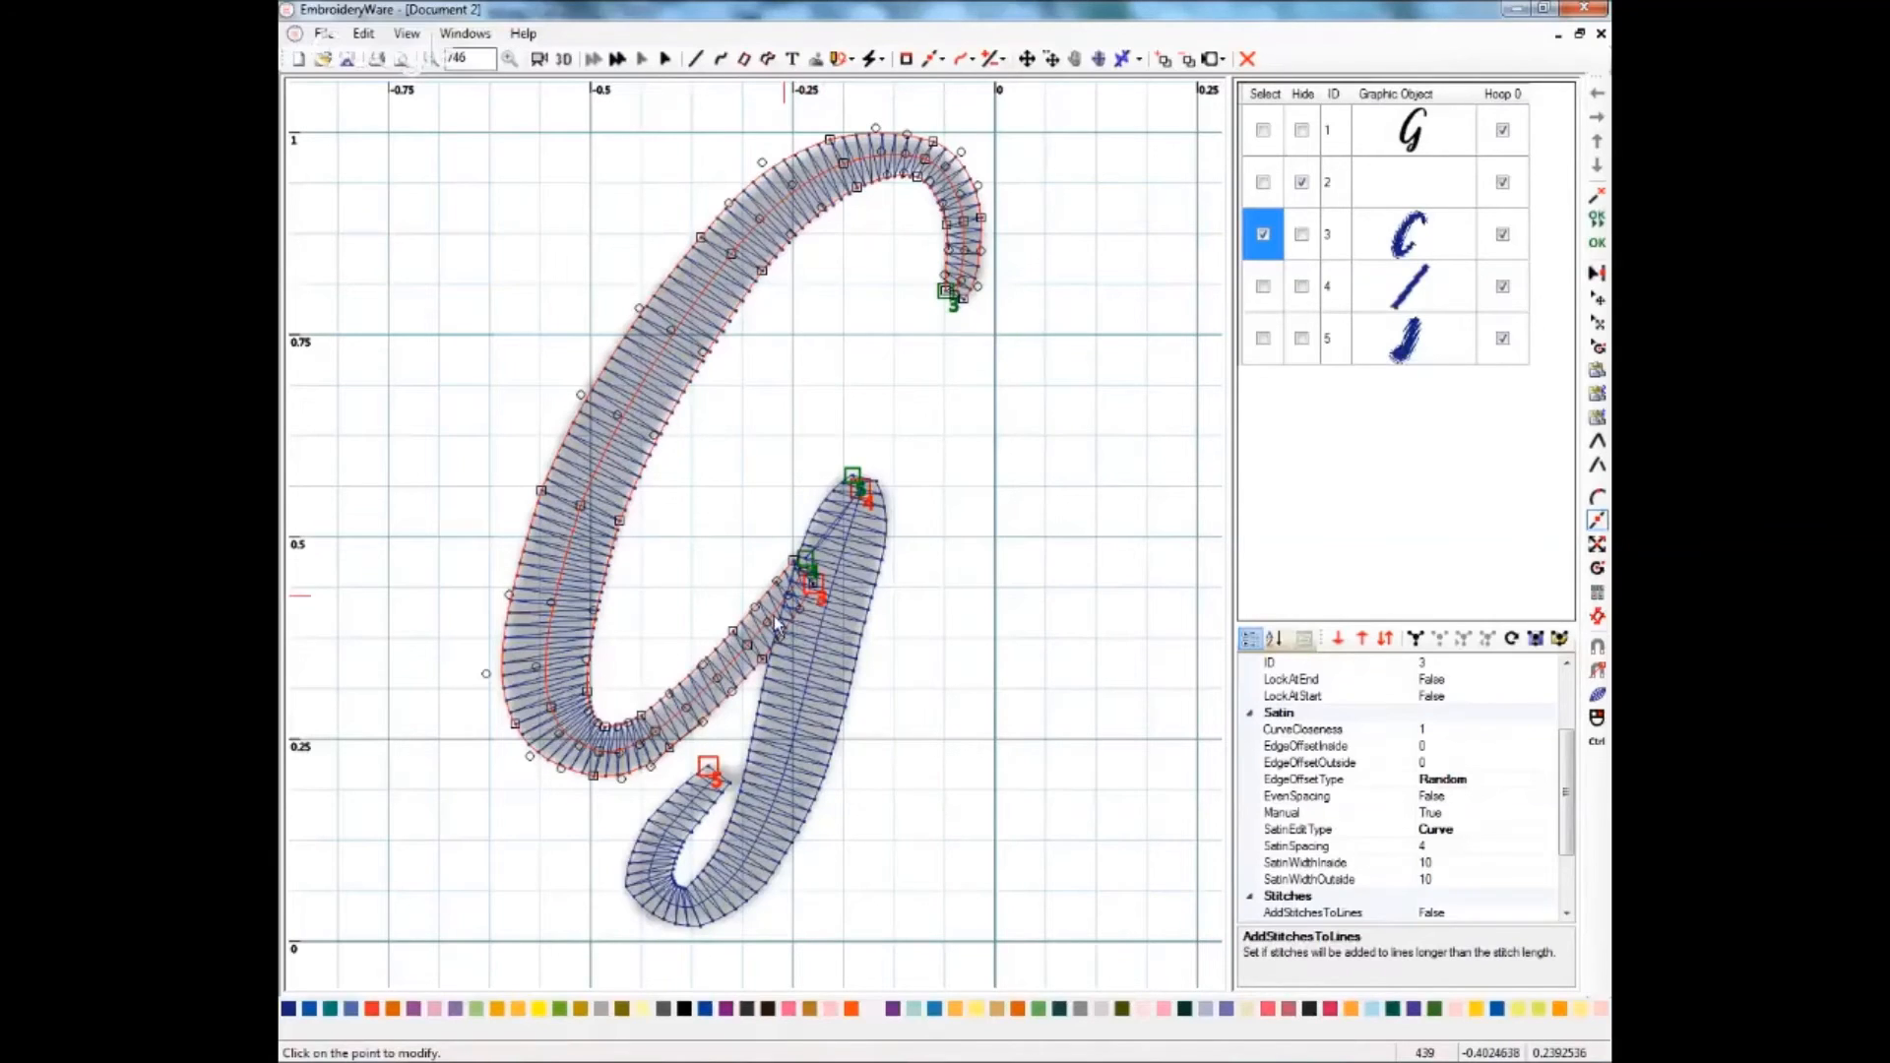
# - Extend the column's end point pair into the stem, with the upper point at about -0.229, 0.485, and adjust the nearby lower-edge control points
pyautogui.click(795, 563)
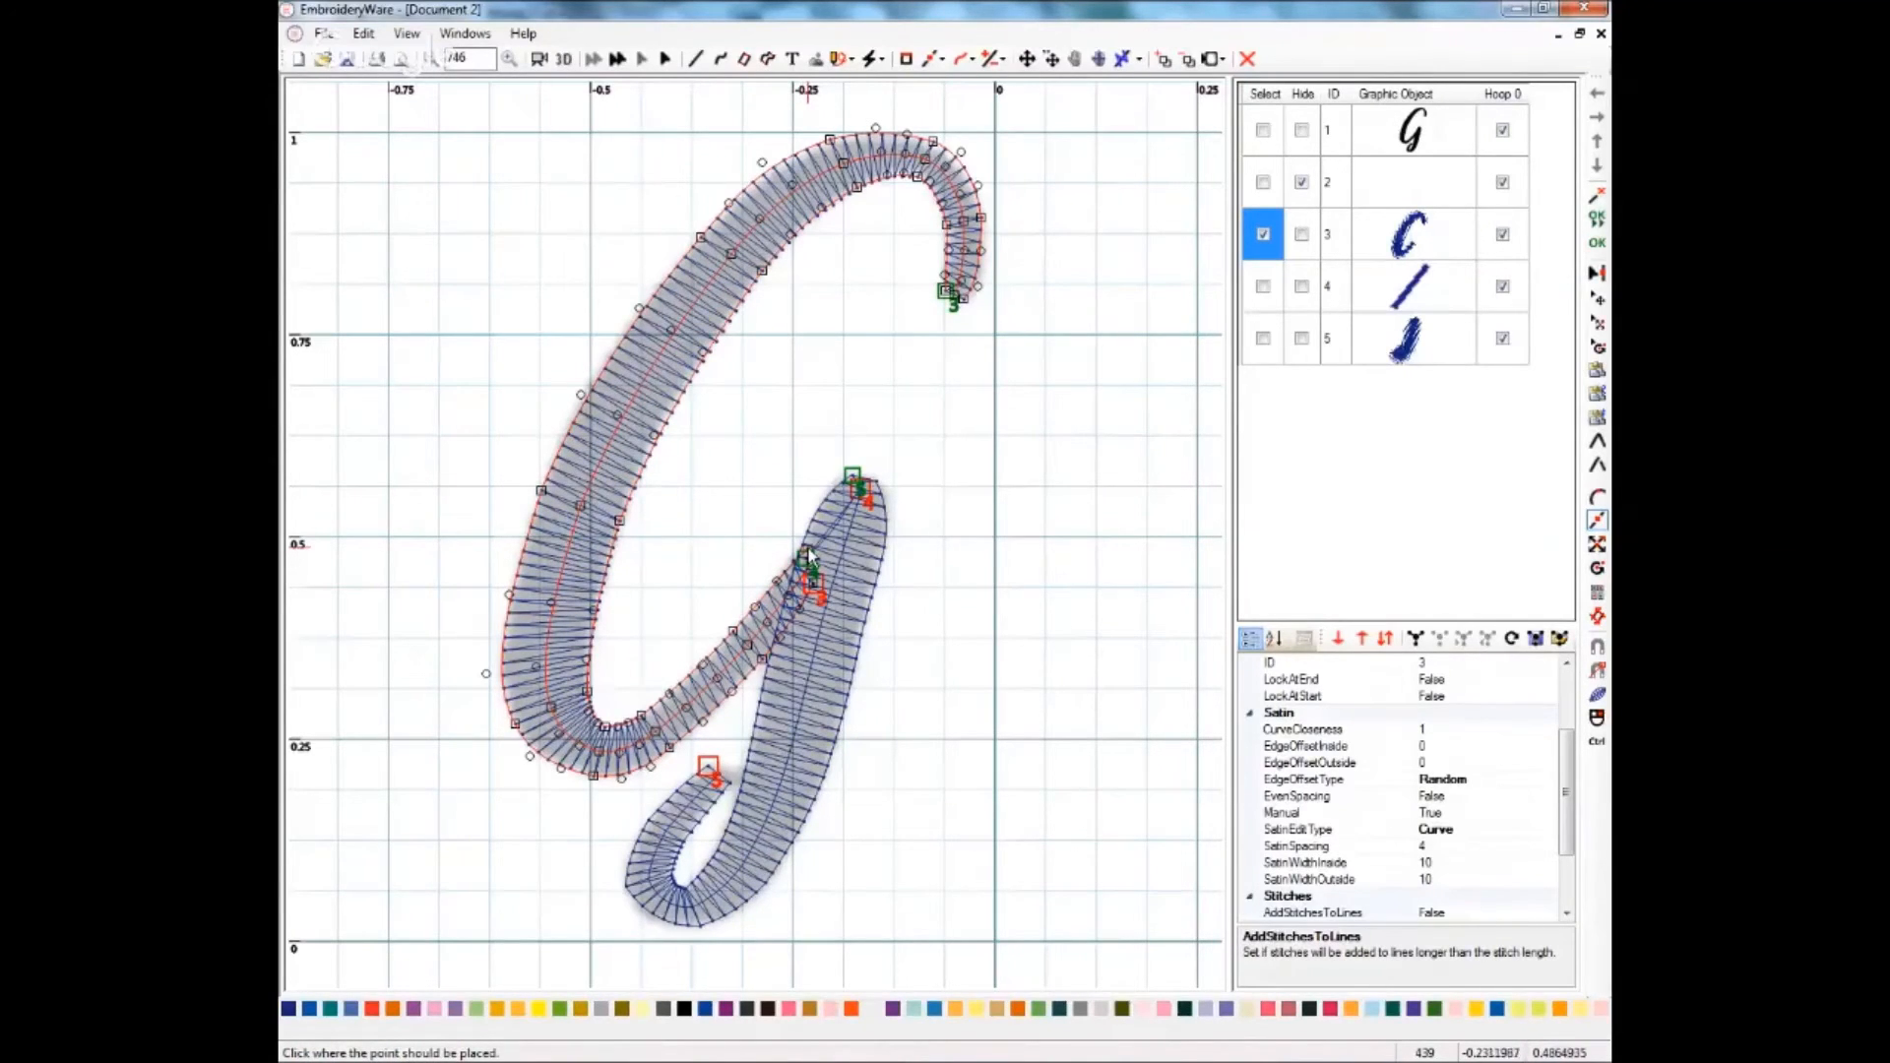
pyautogui.click(810, 556)
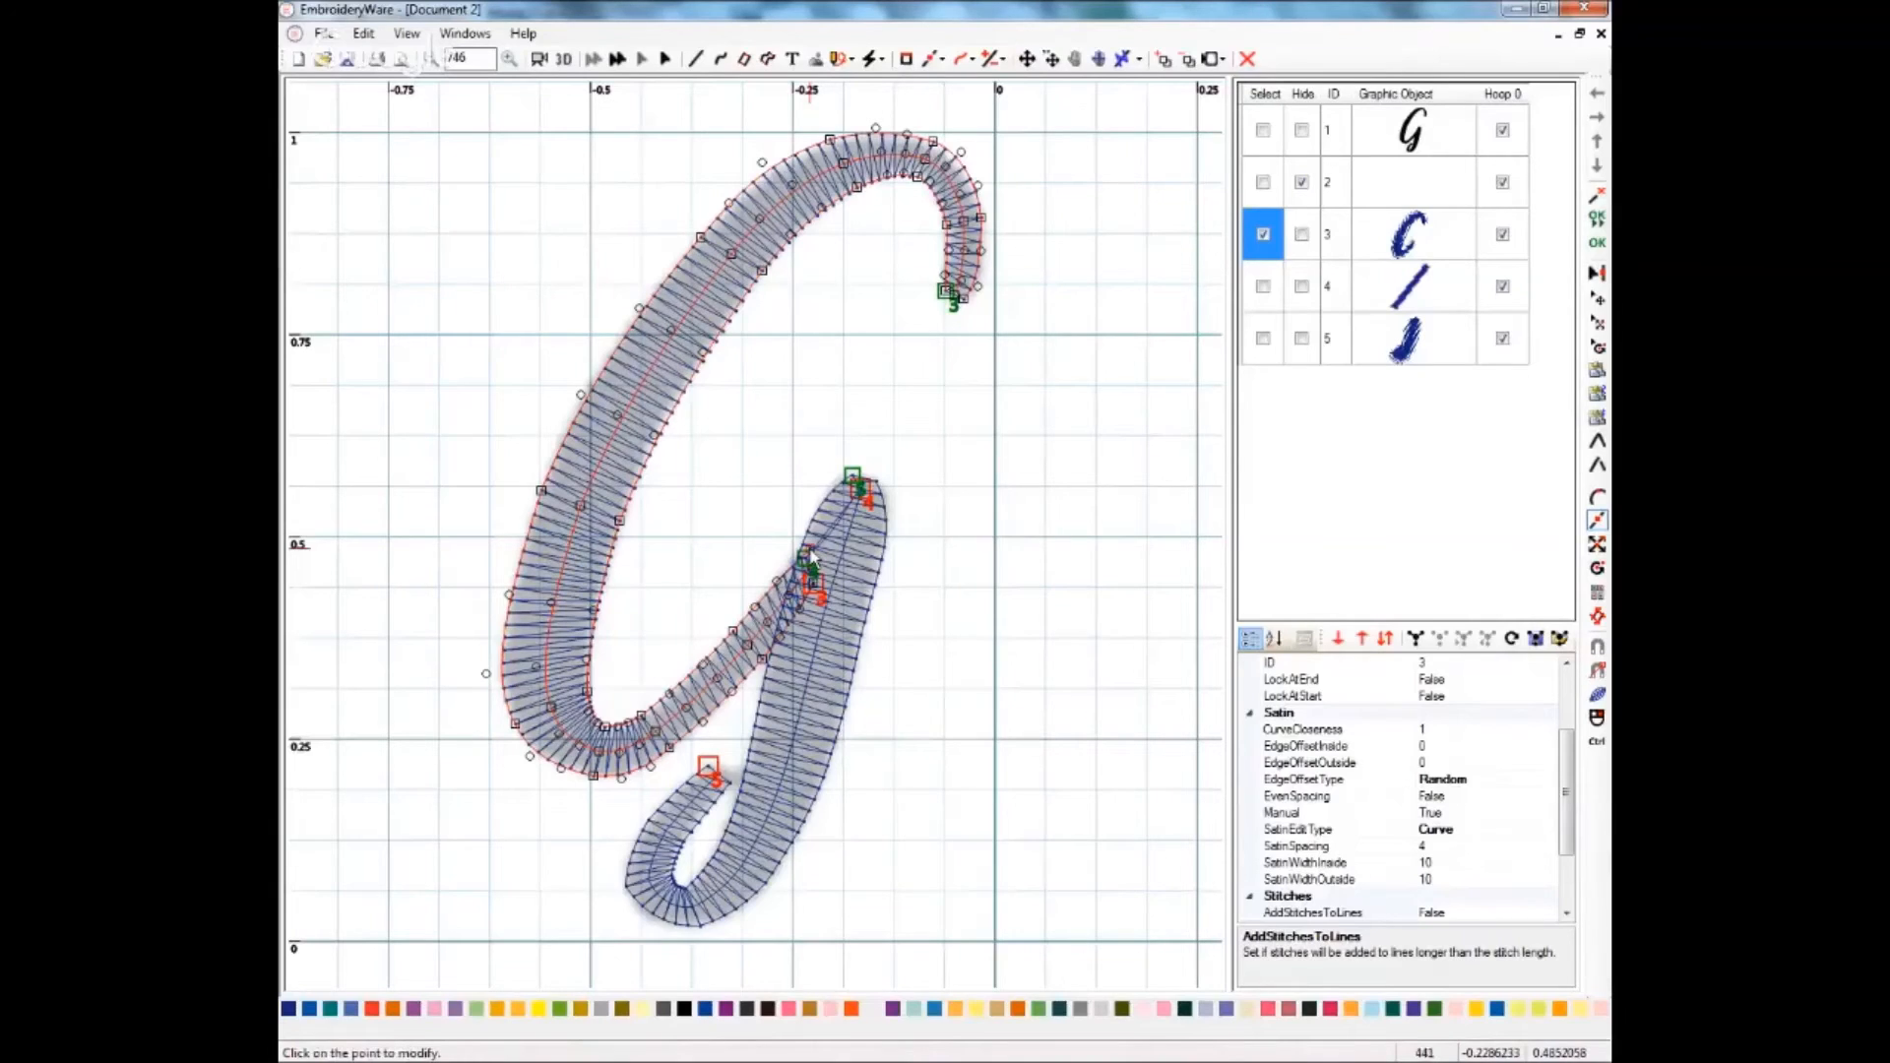
pyautogui.click(815, 584)
pyautogui.click(823, 586)
pyautogui.click(823, 583)
pyautogui.click(818, 577)
pyautogui.click(800, 615)
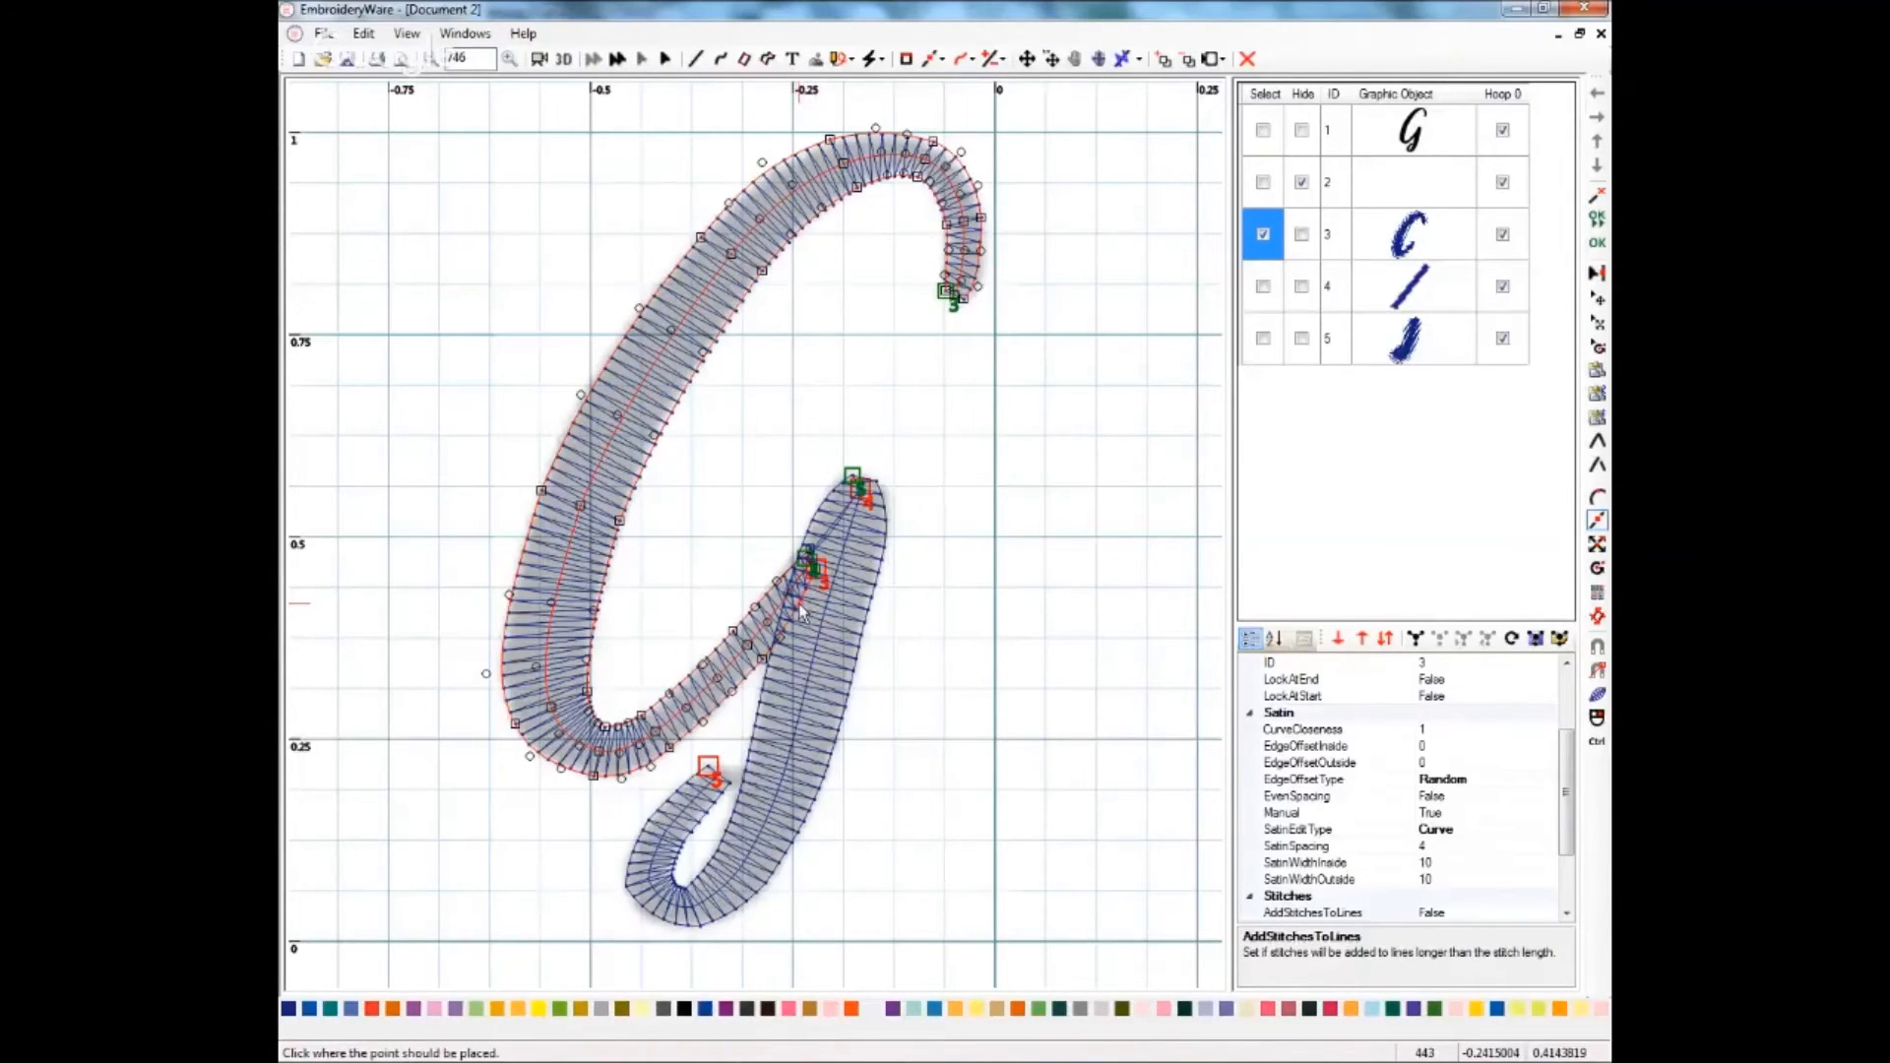
pyautogui.click(785, 642)
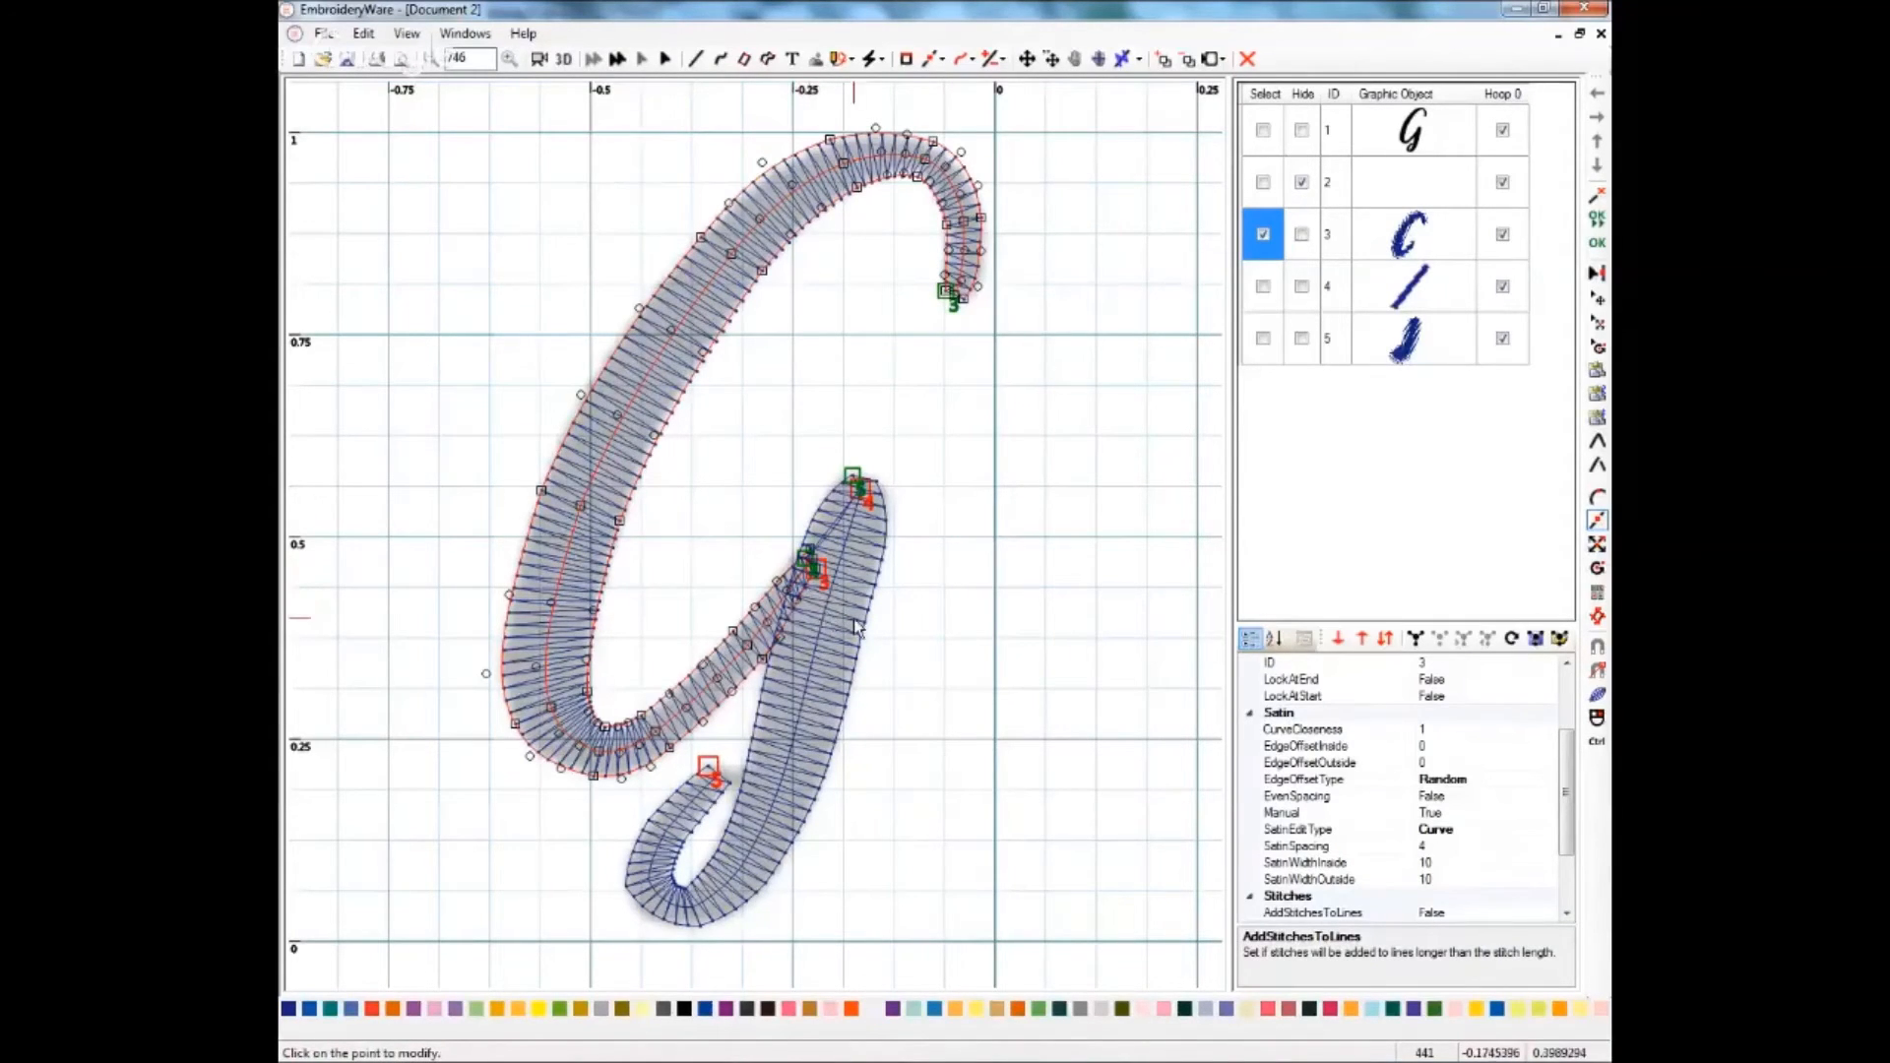
# - Fine-tune the control points along the thin stroke connecting the bottom curve to the stem
pyautogui.click(800, 608)
pyautogui.click(799, 607)
pyautogui.click(705, 671)
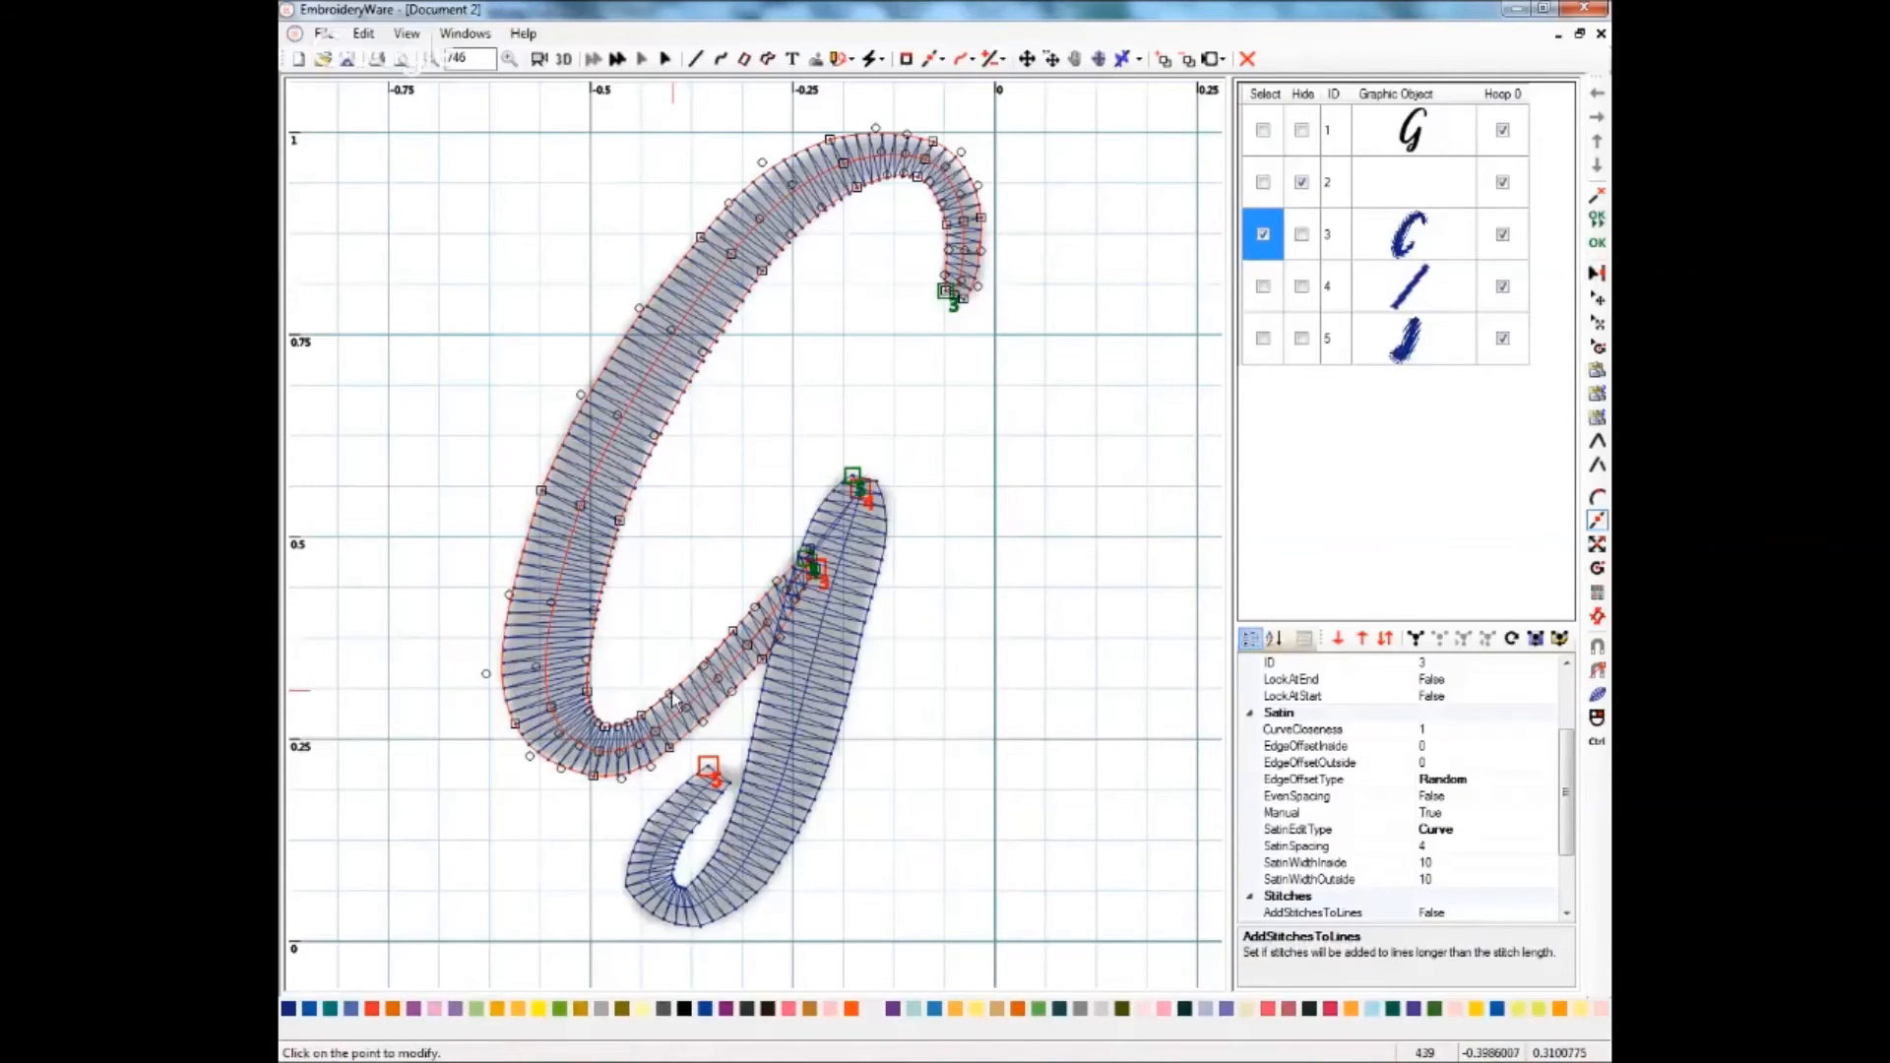
pyautogui.click(672, 703)
# - Preview the stitched letter in 3D and look over the color and general properties of graphic object 3
pyautogui.click(565, 60)
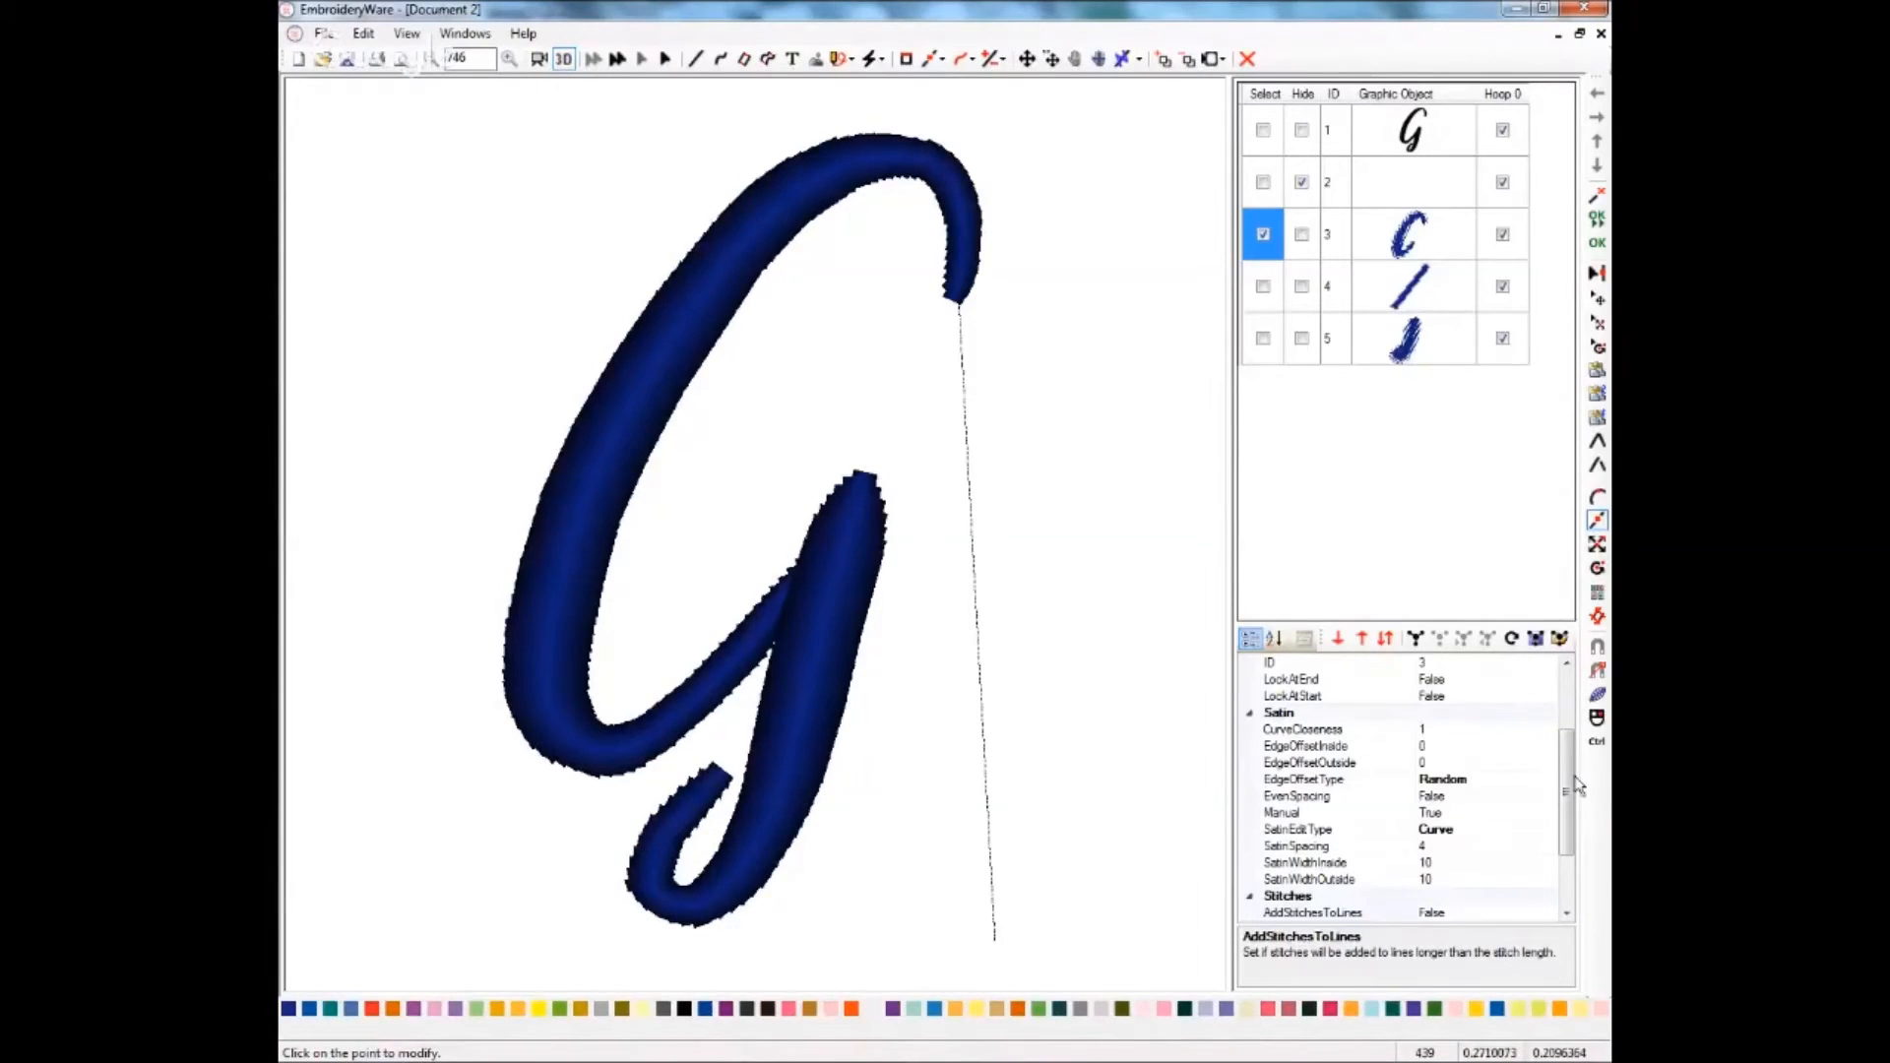
pyautogui.moveTo(1565, 776); pyautogui.dragTo(1555, 683)
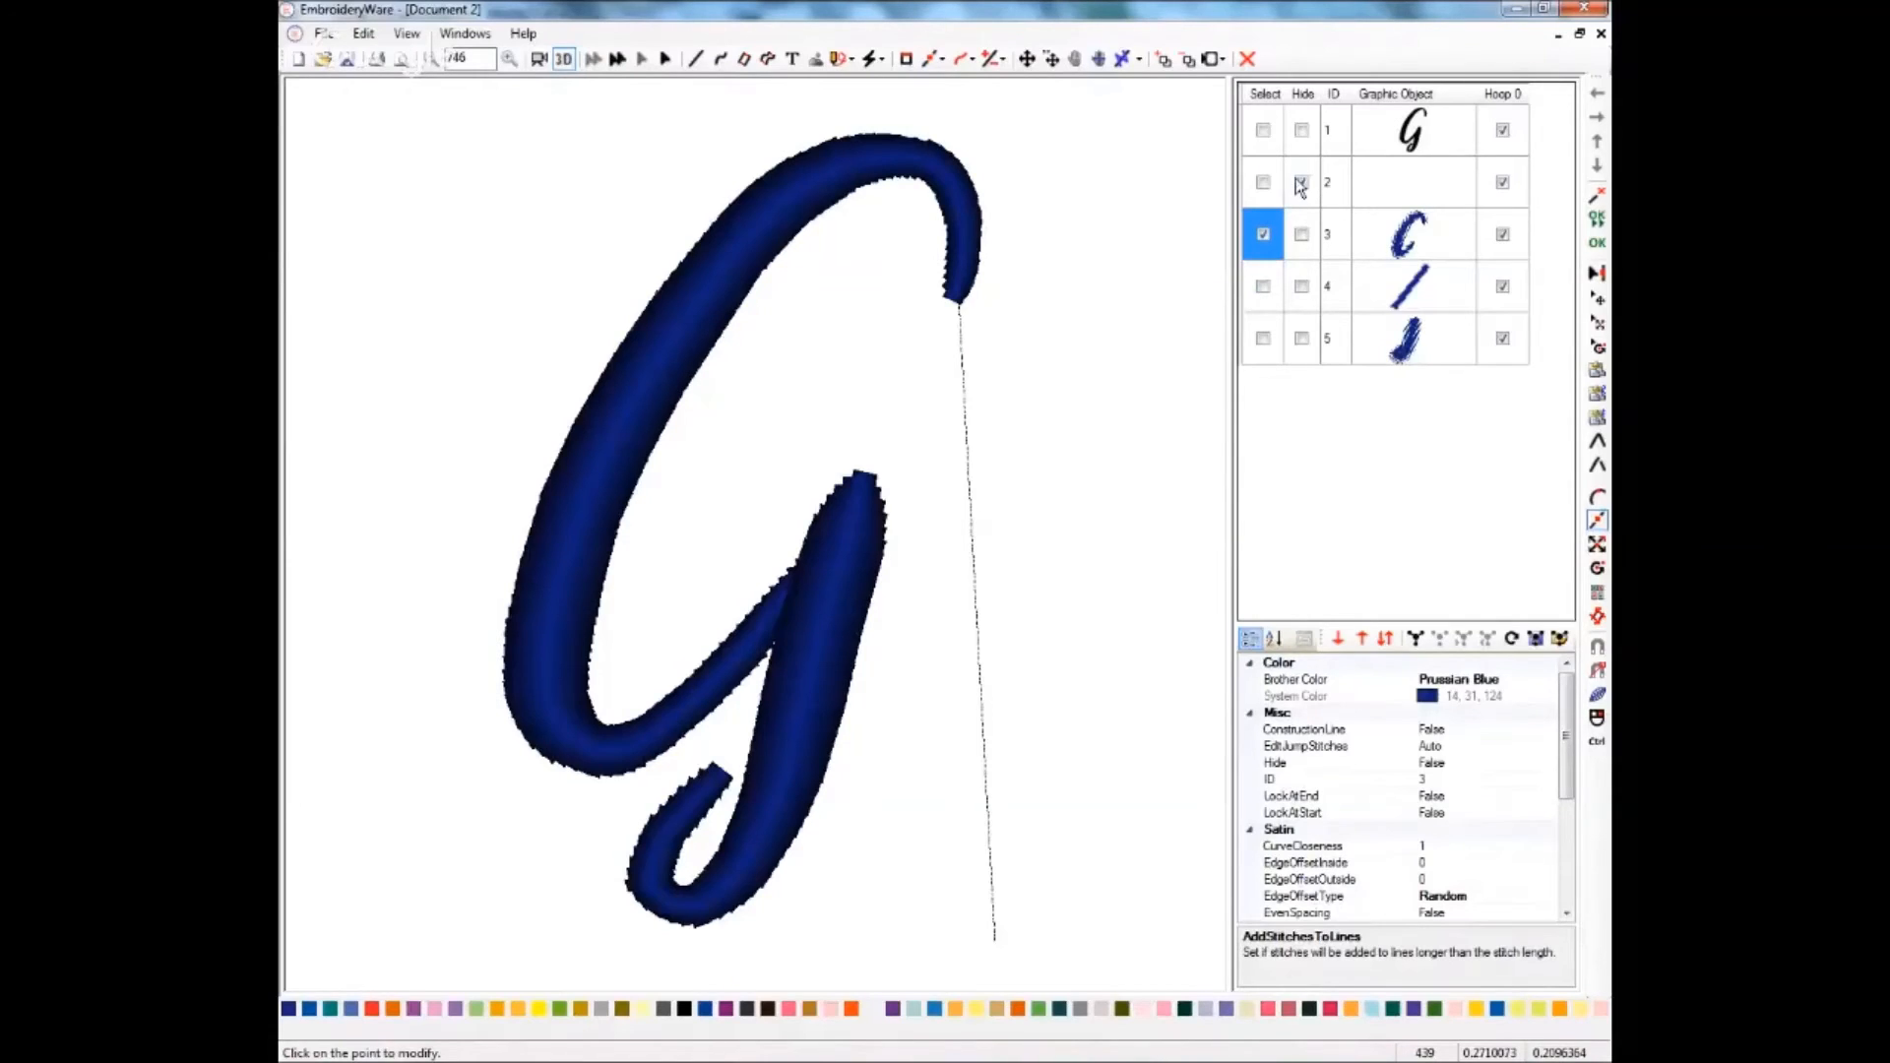
# - Change the Brother color of graphic objects 2 through 5 to Teal Green and clear their selection
pyautogui.click(1263, 183)
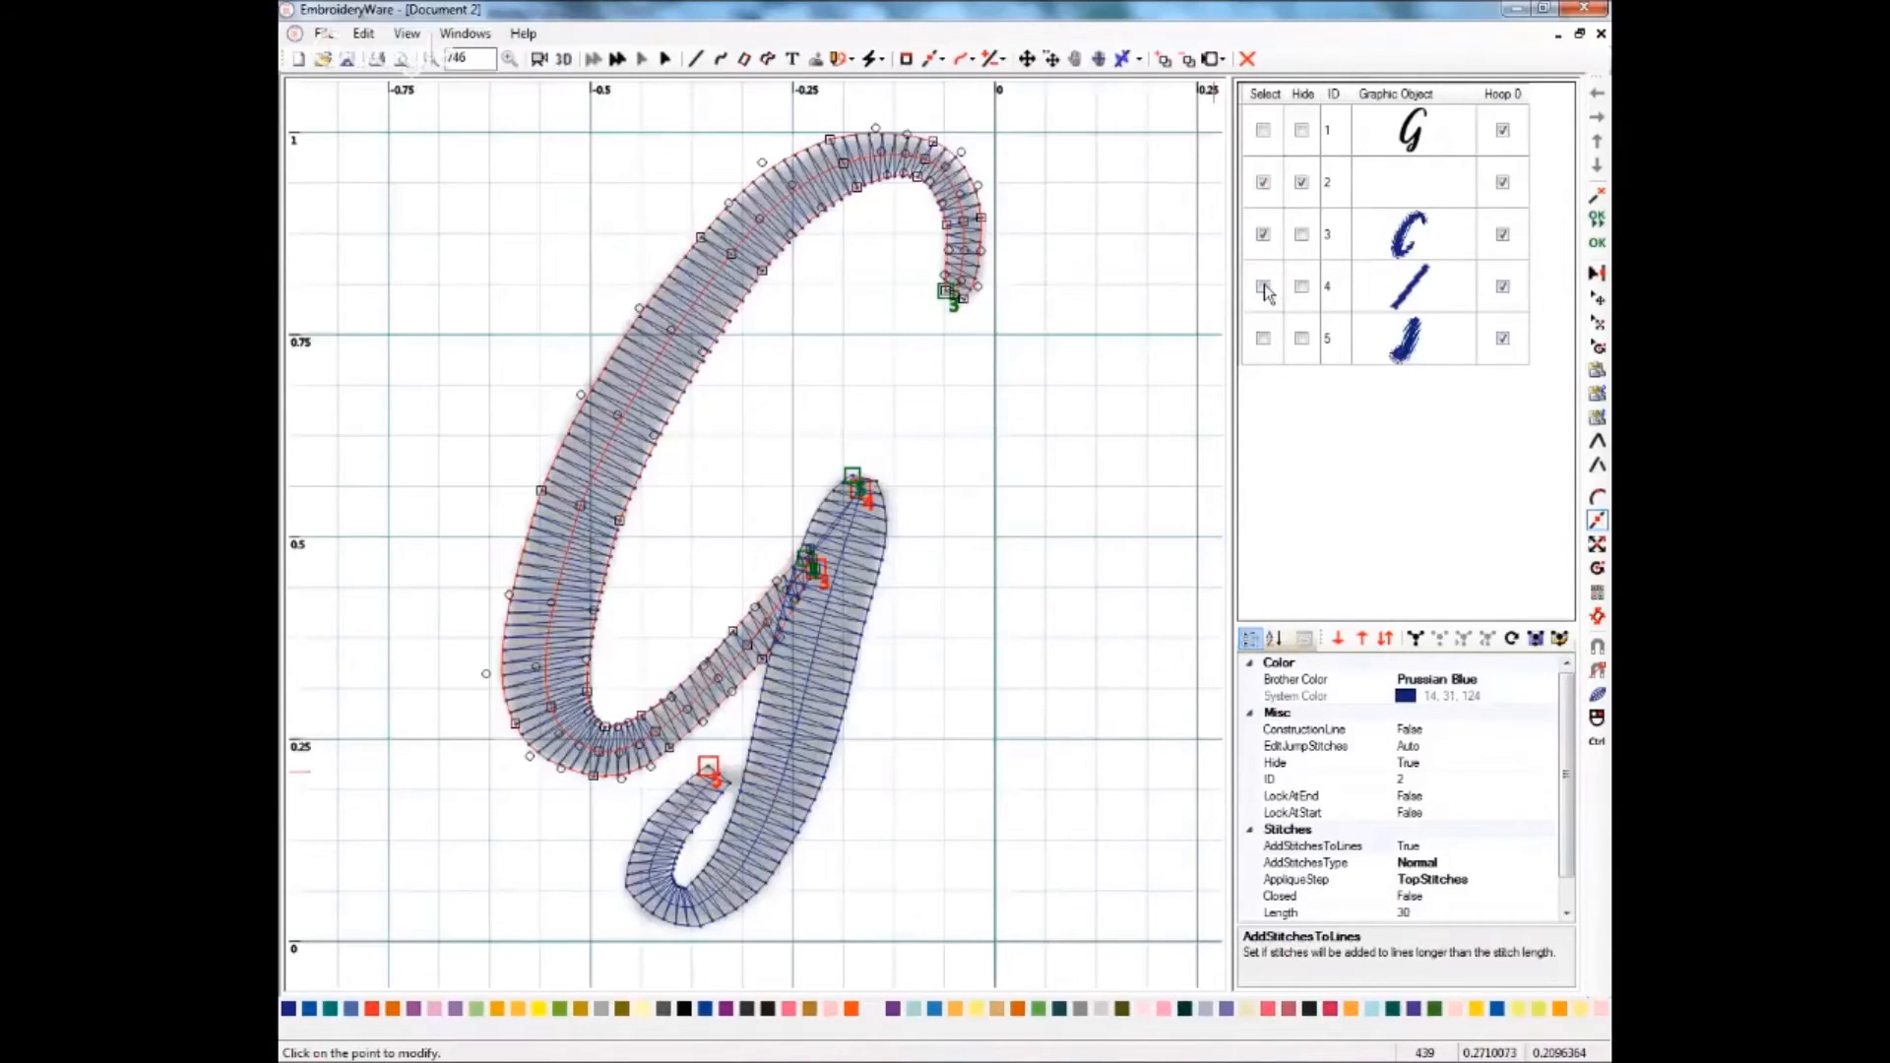
pyautogui.click(1263, 287)
pyautogui.click(1263, 339)
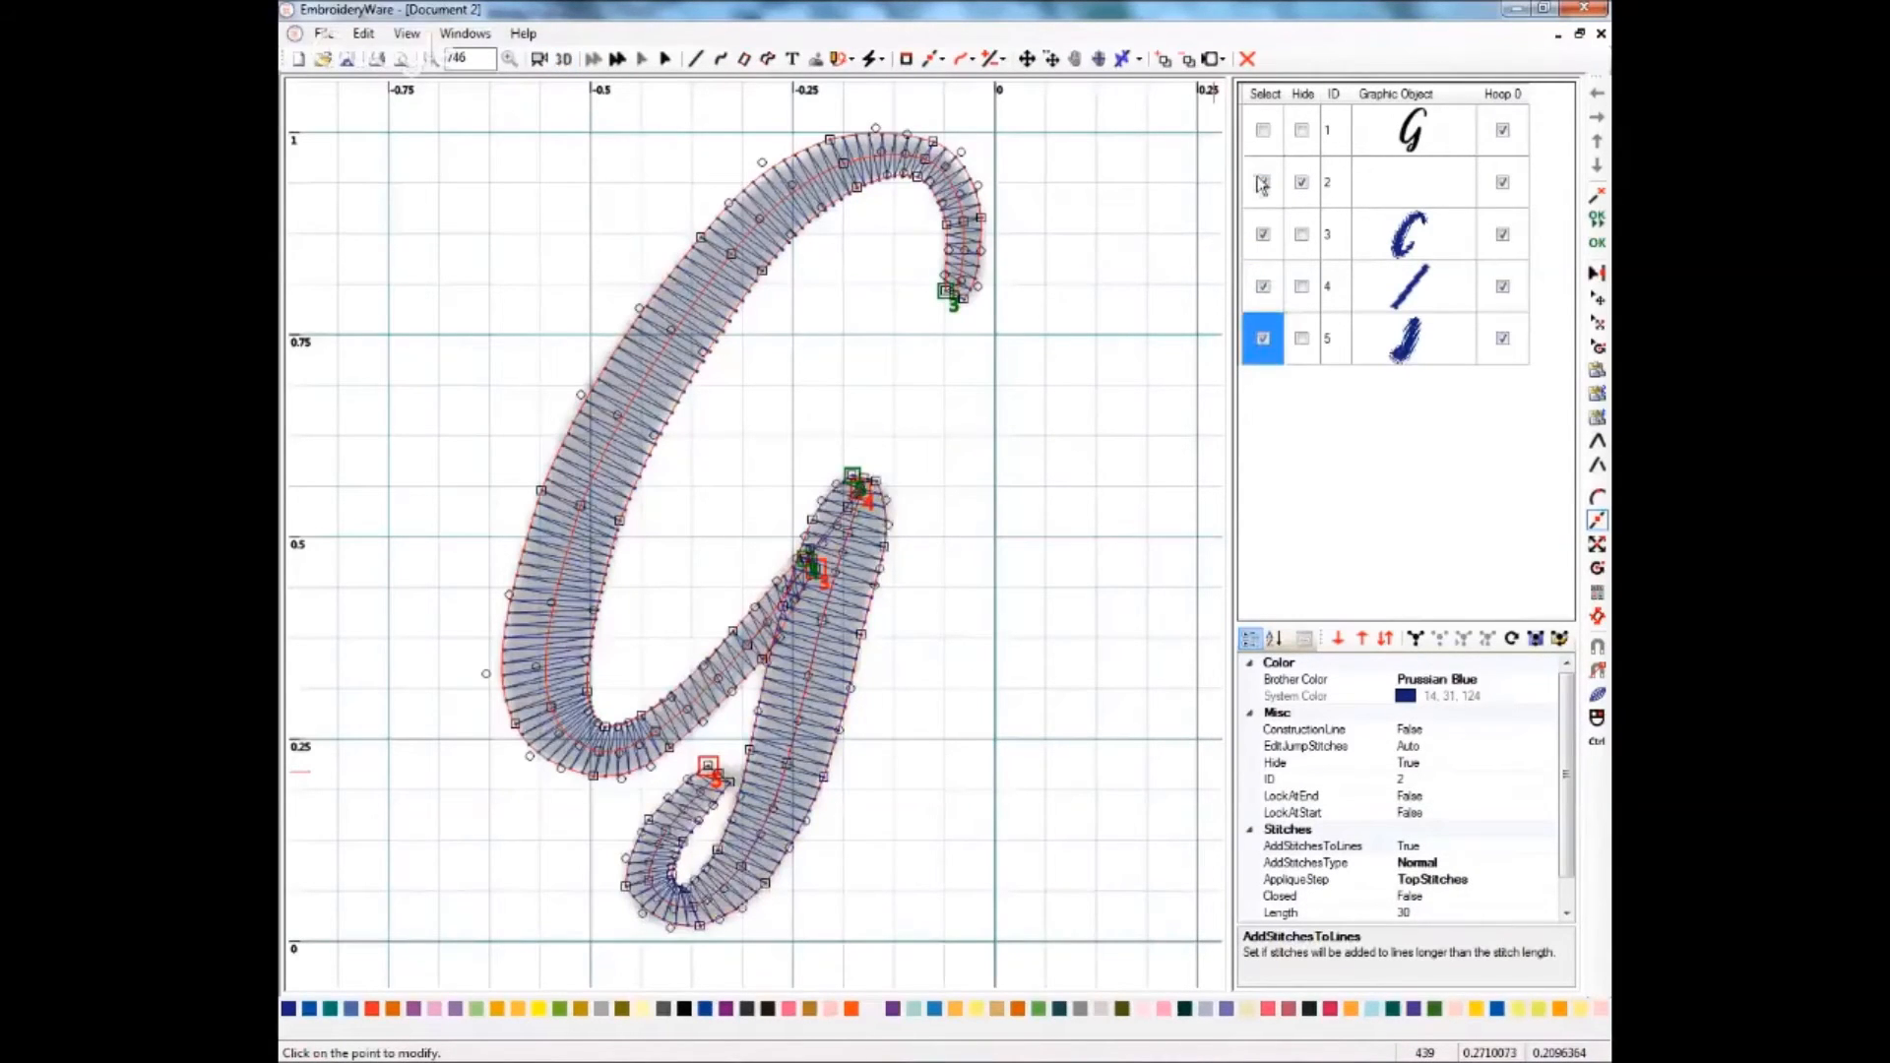
pyautogui.click(1448, 679)
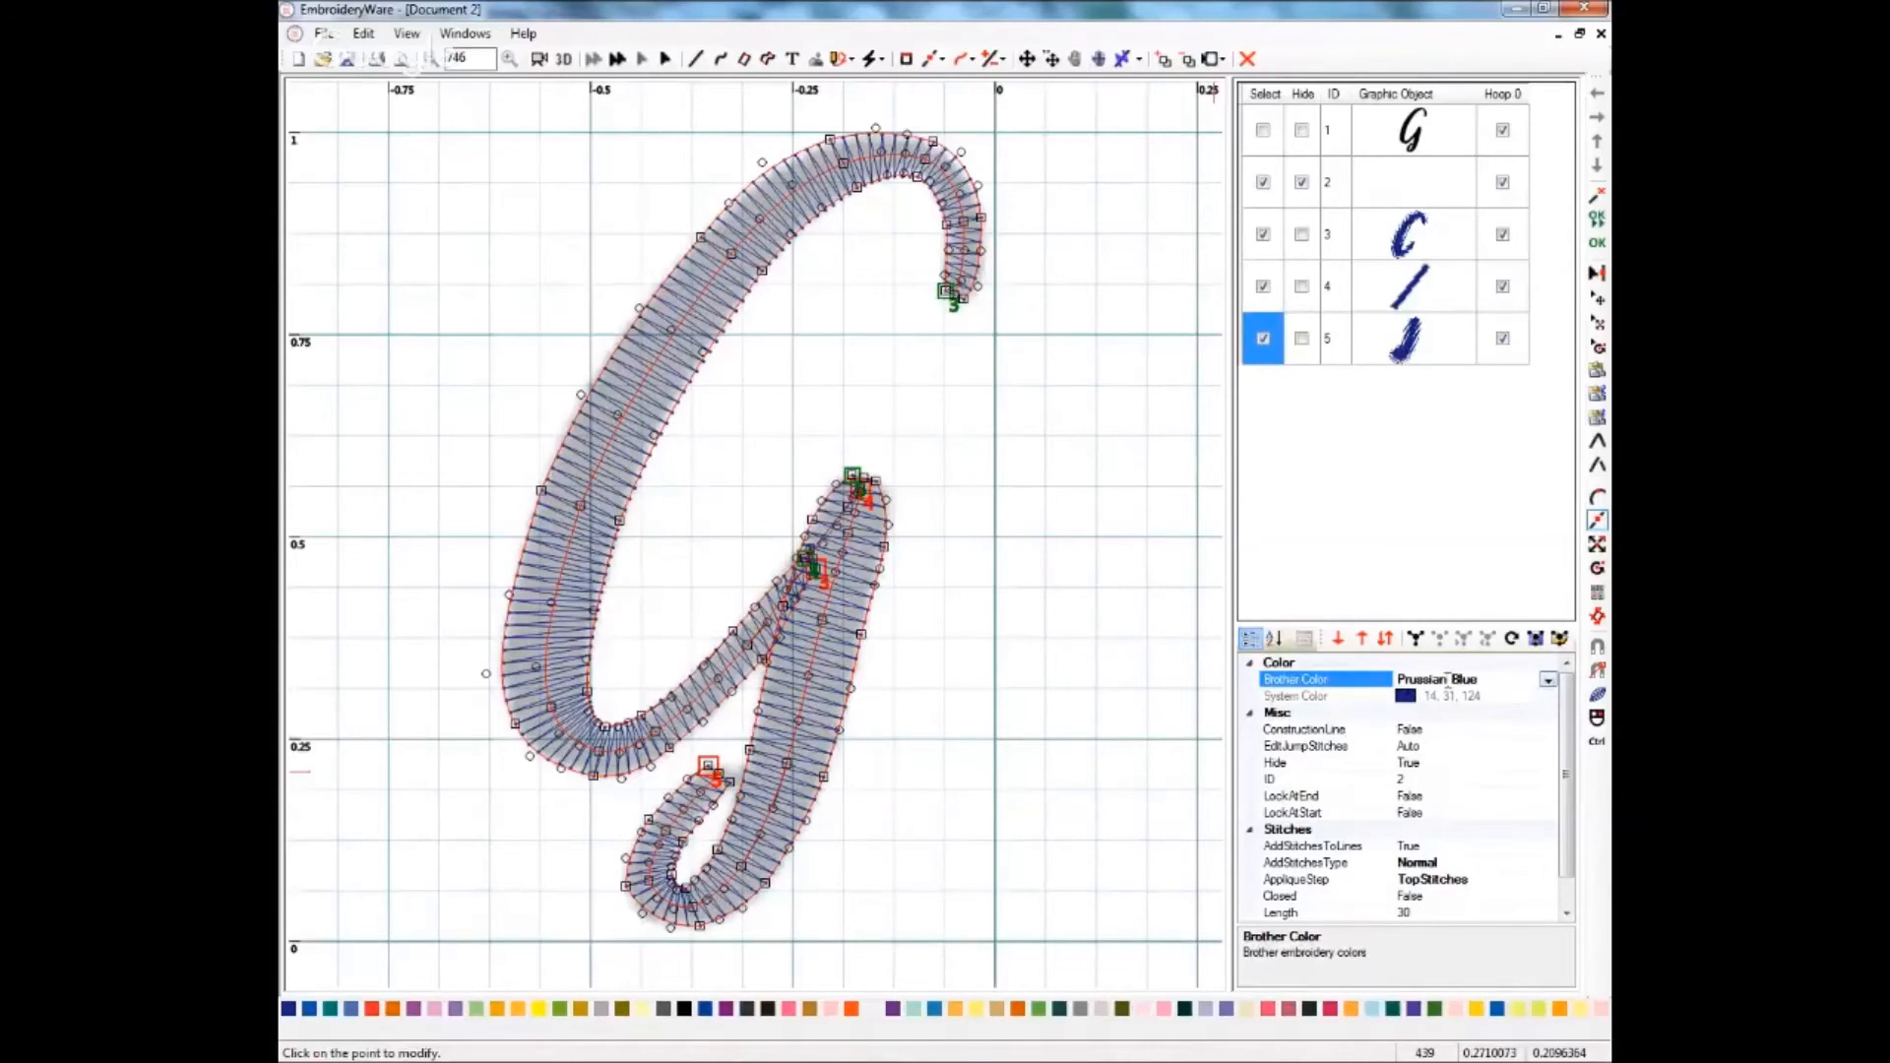
pyautogui.click(1549, 681)
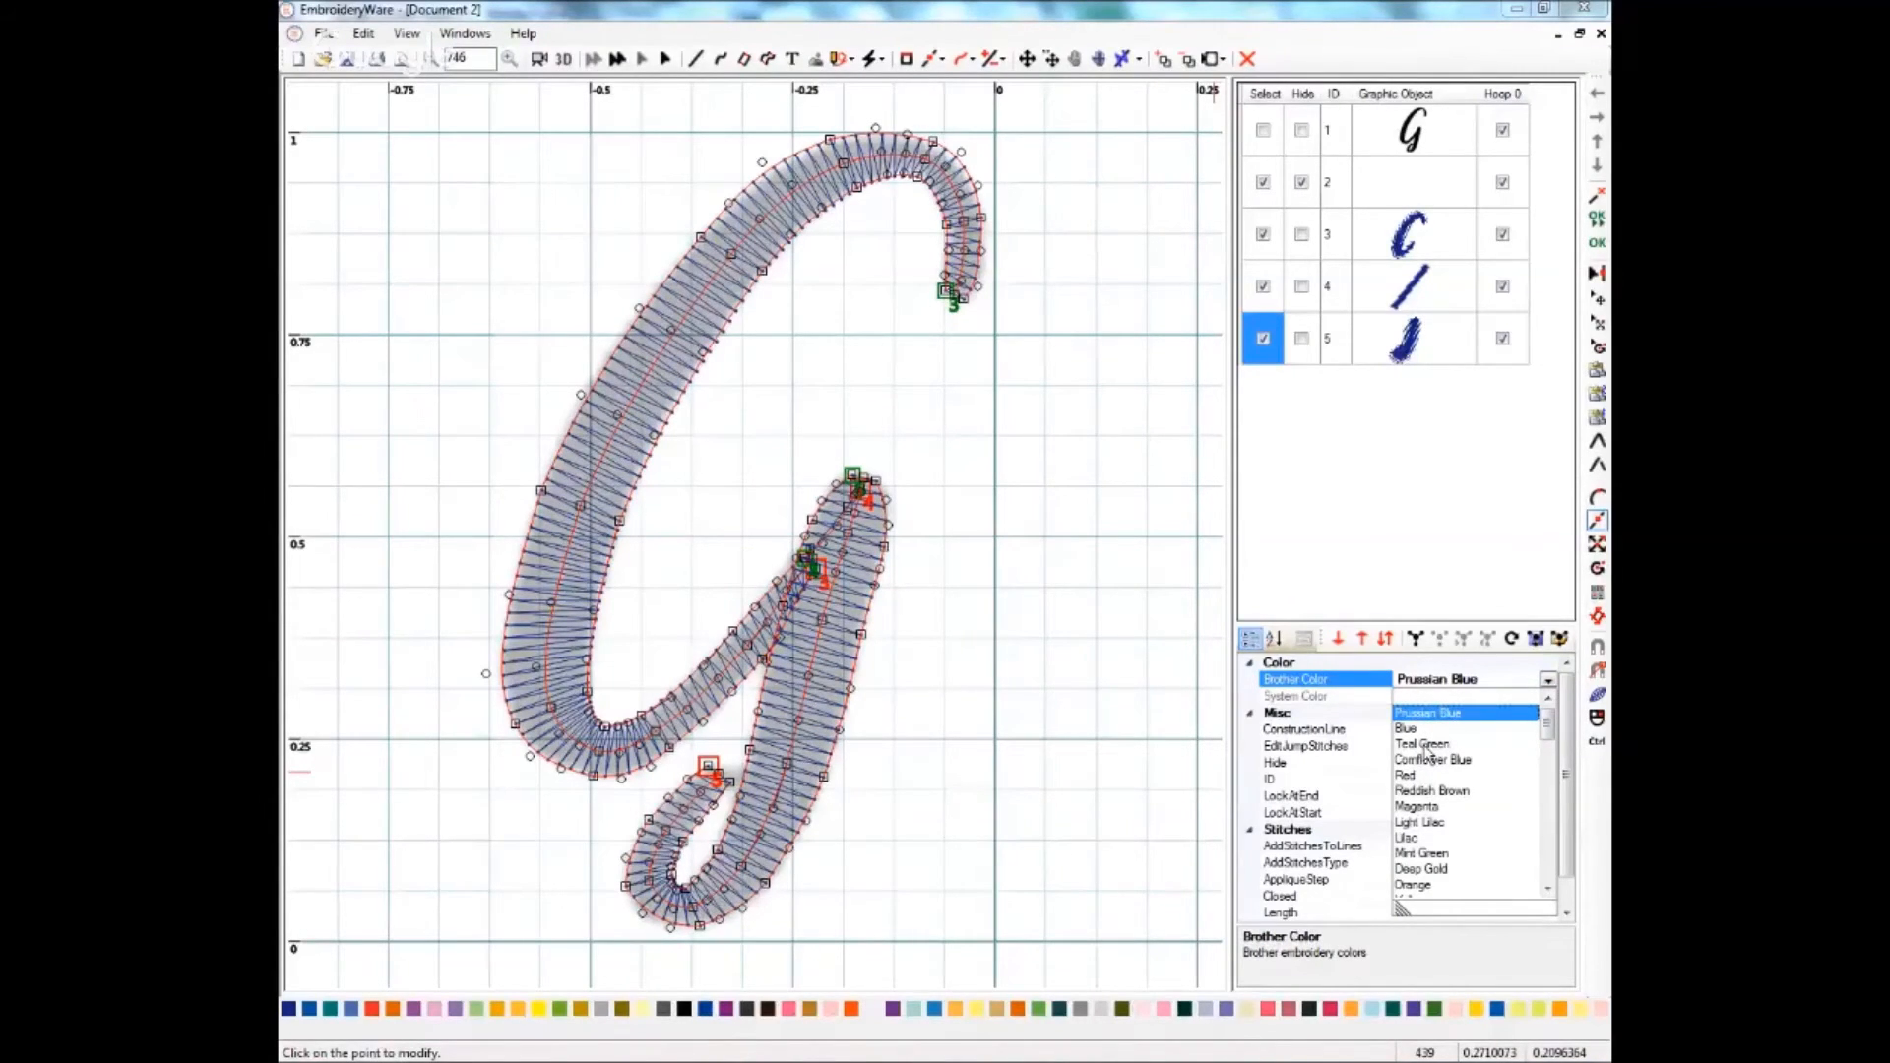
pyautogui.click(1428, 747)
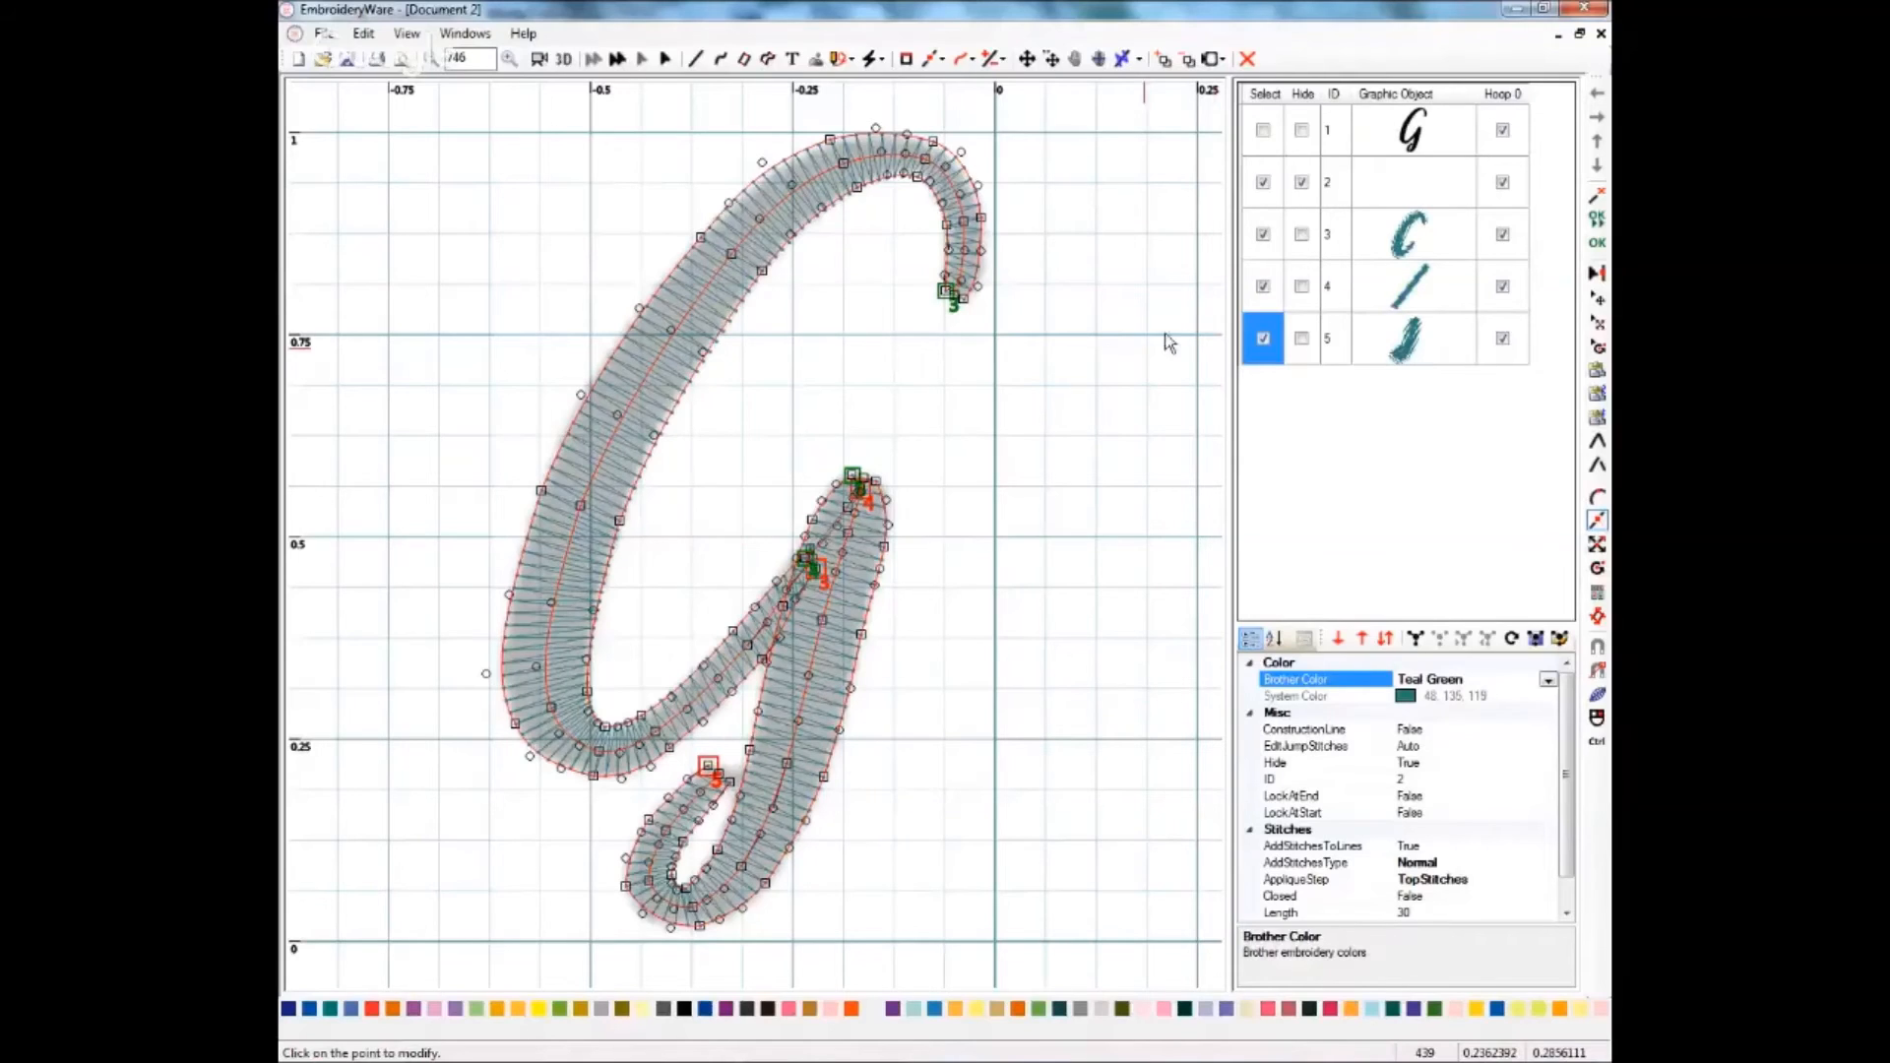
pyautogui.click(1264, 183)
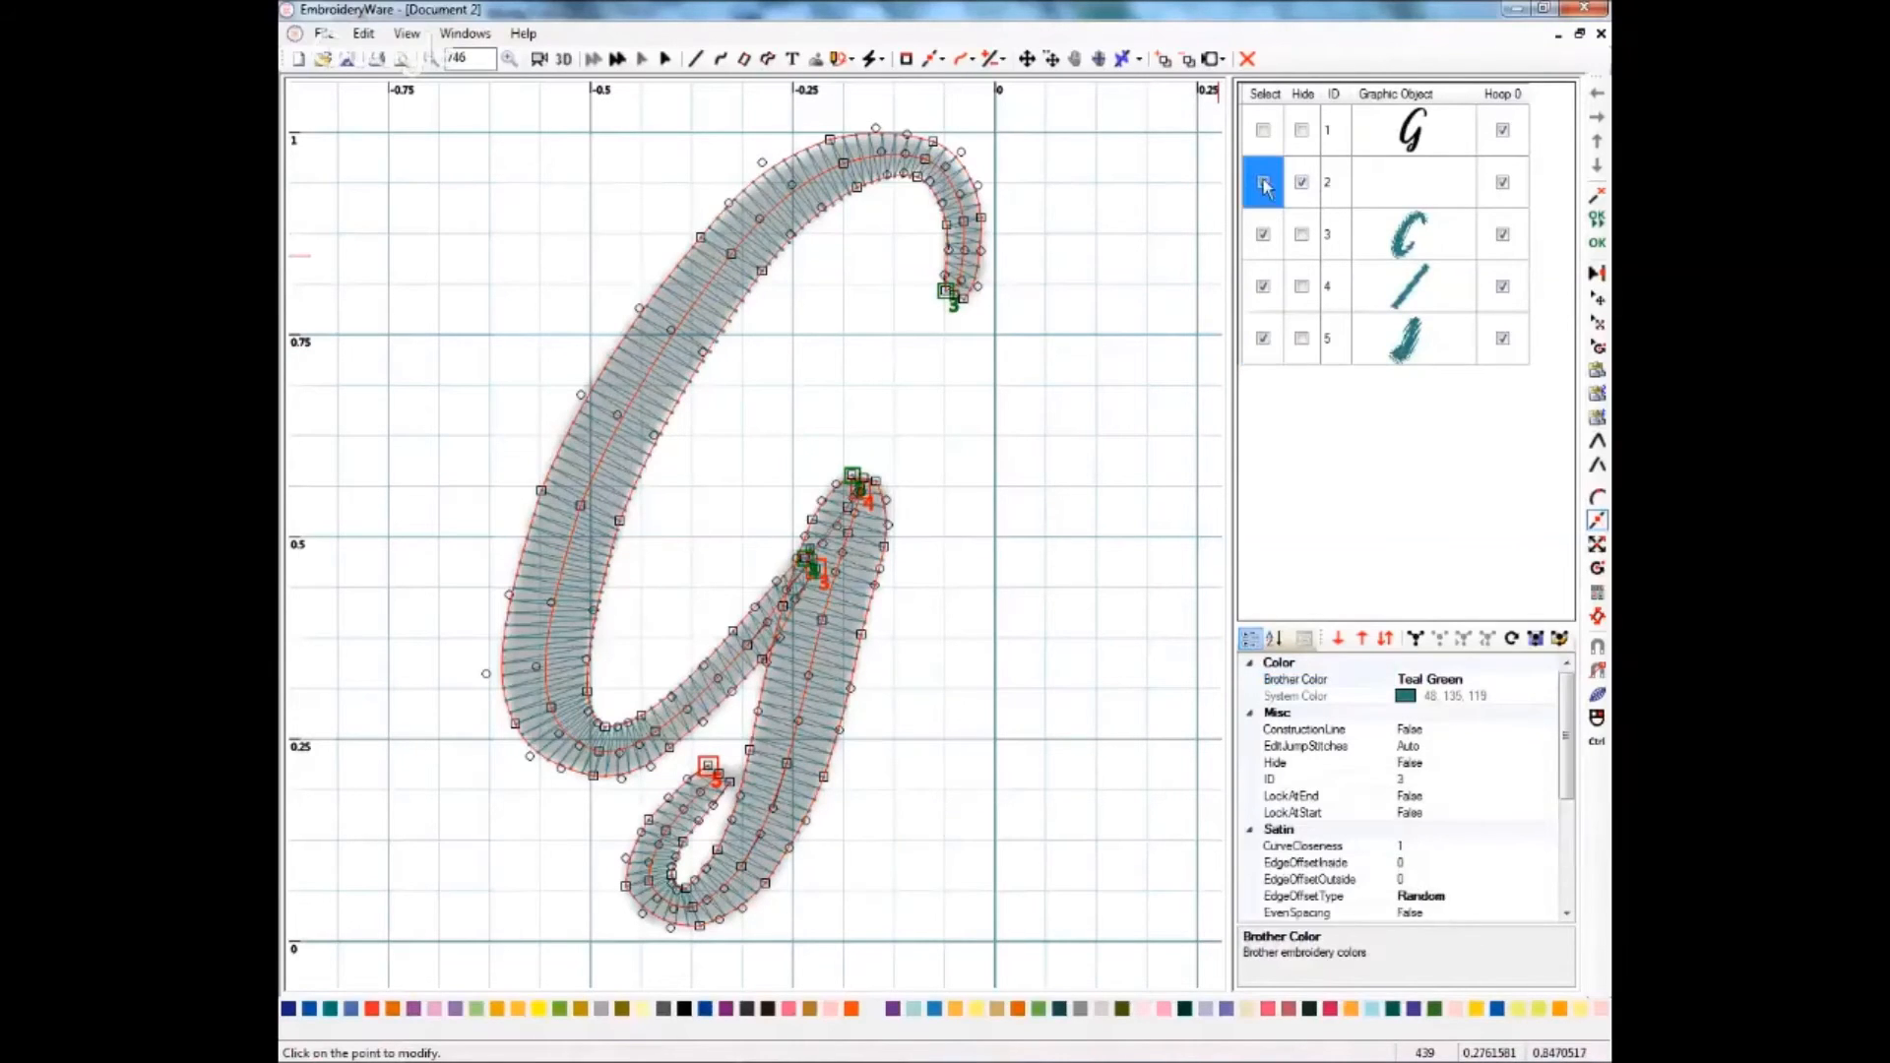
pyautogui.click(1263, 236)
pyautogui.click(1264, 288)
pyautogui.click(1263, 339)
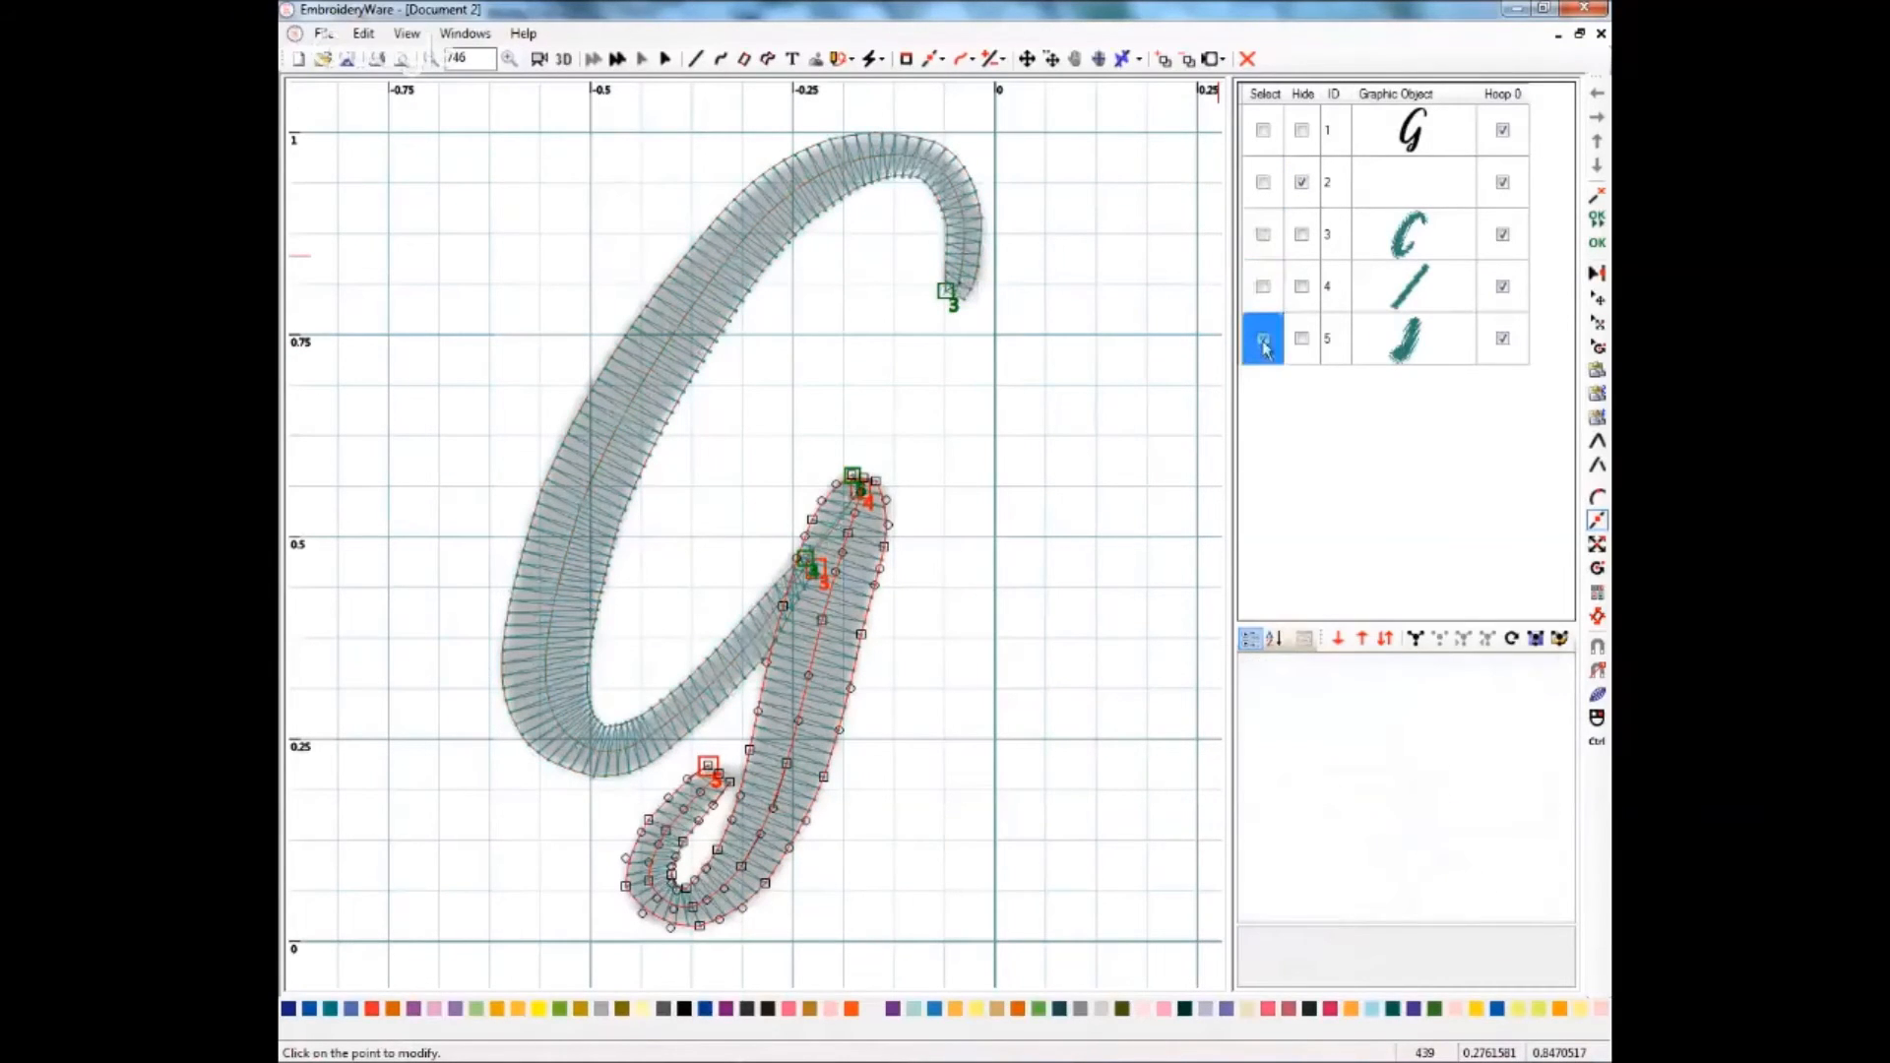
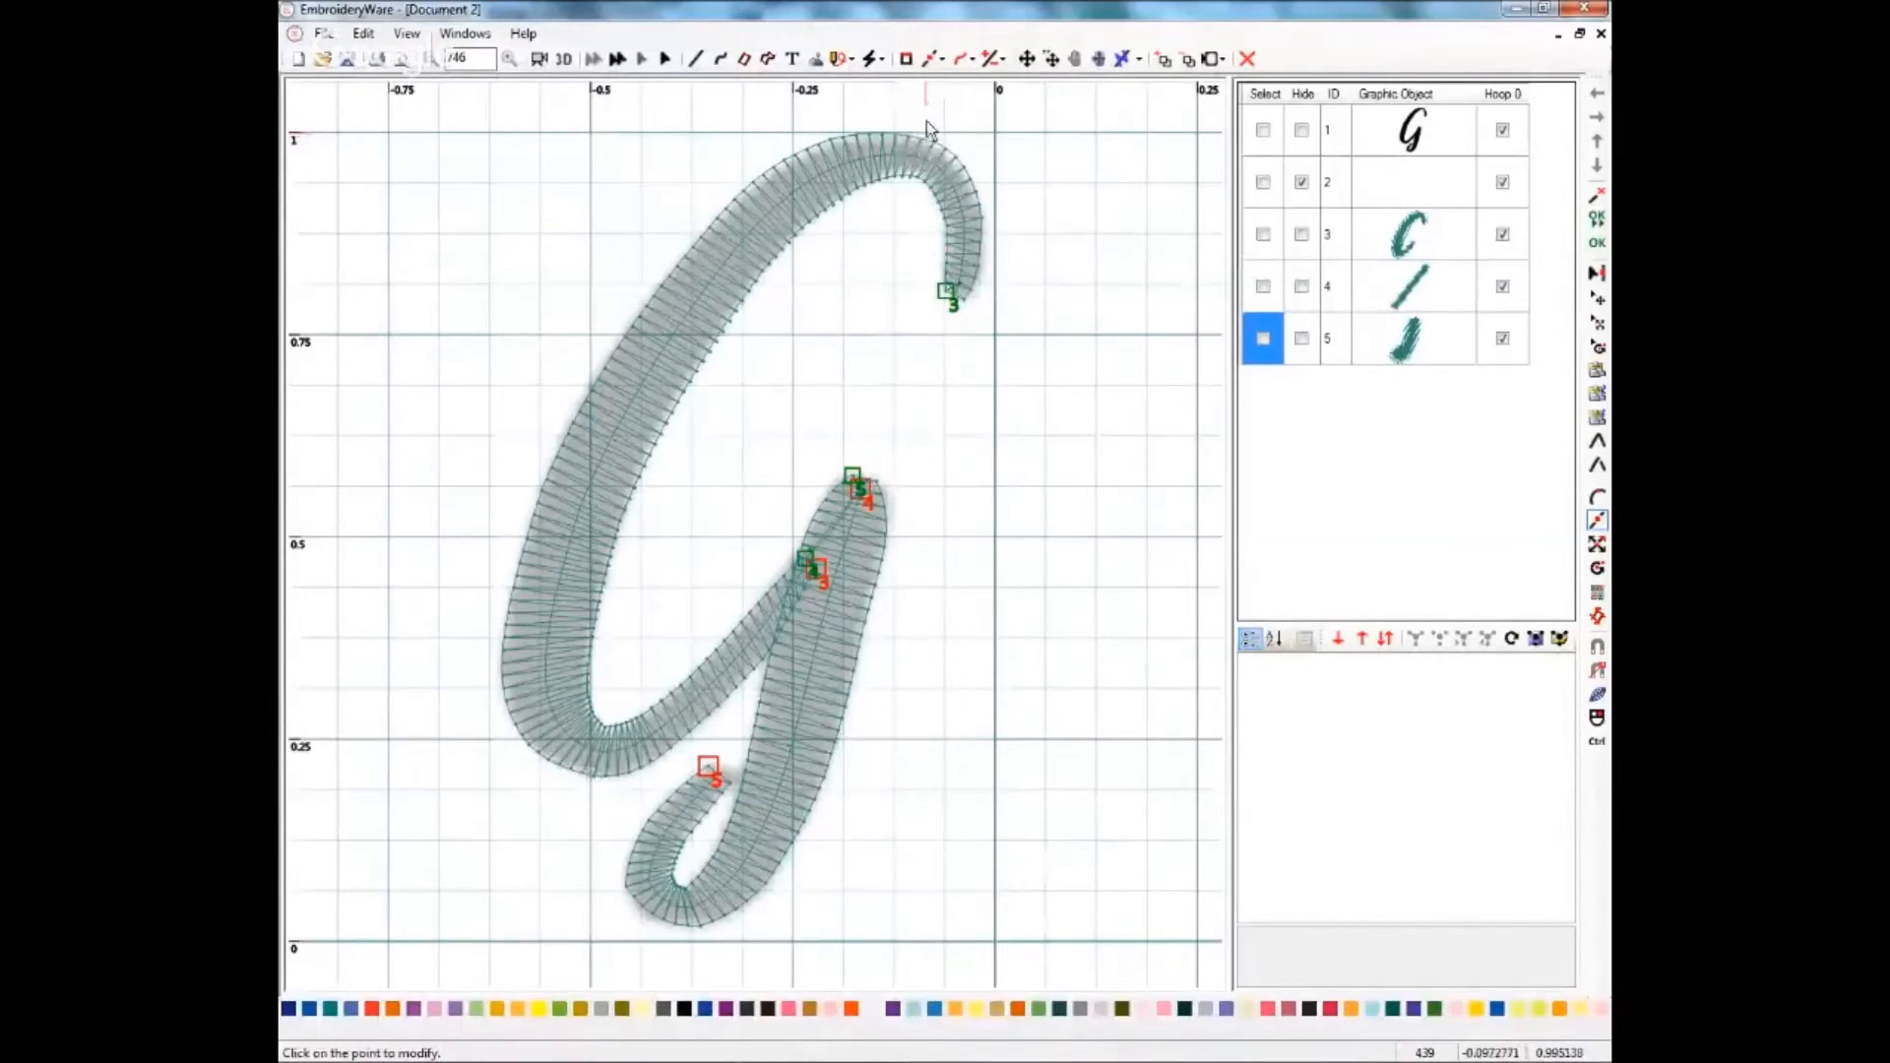
# - Refine object 3's outer-edge points at the top curve, with the anchor at about -0.074, 0.993, and at the bottom bend, with a control point at about -0.540, 0.207
pyautogui.click(936, 61)
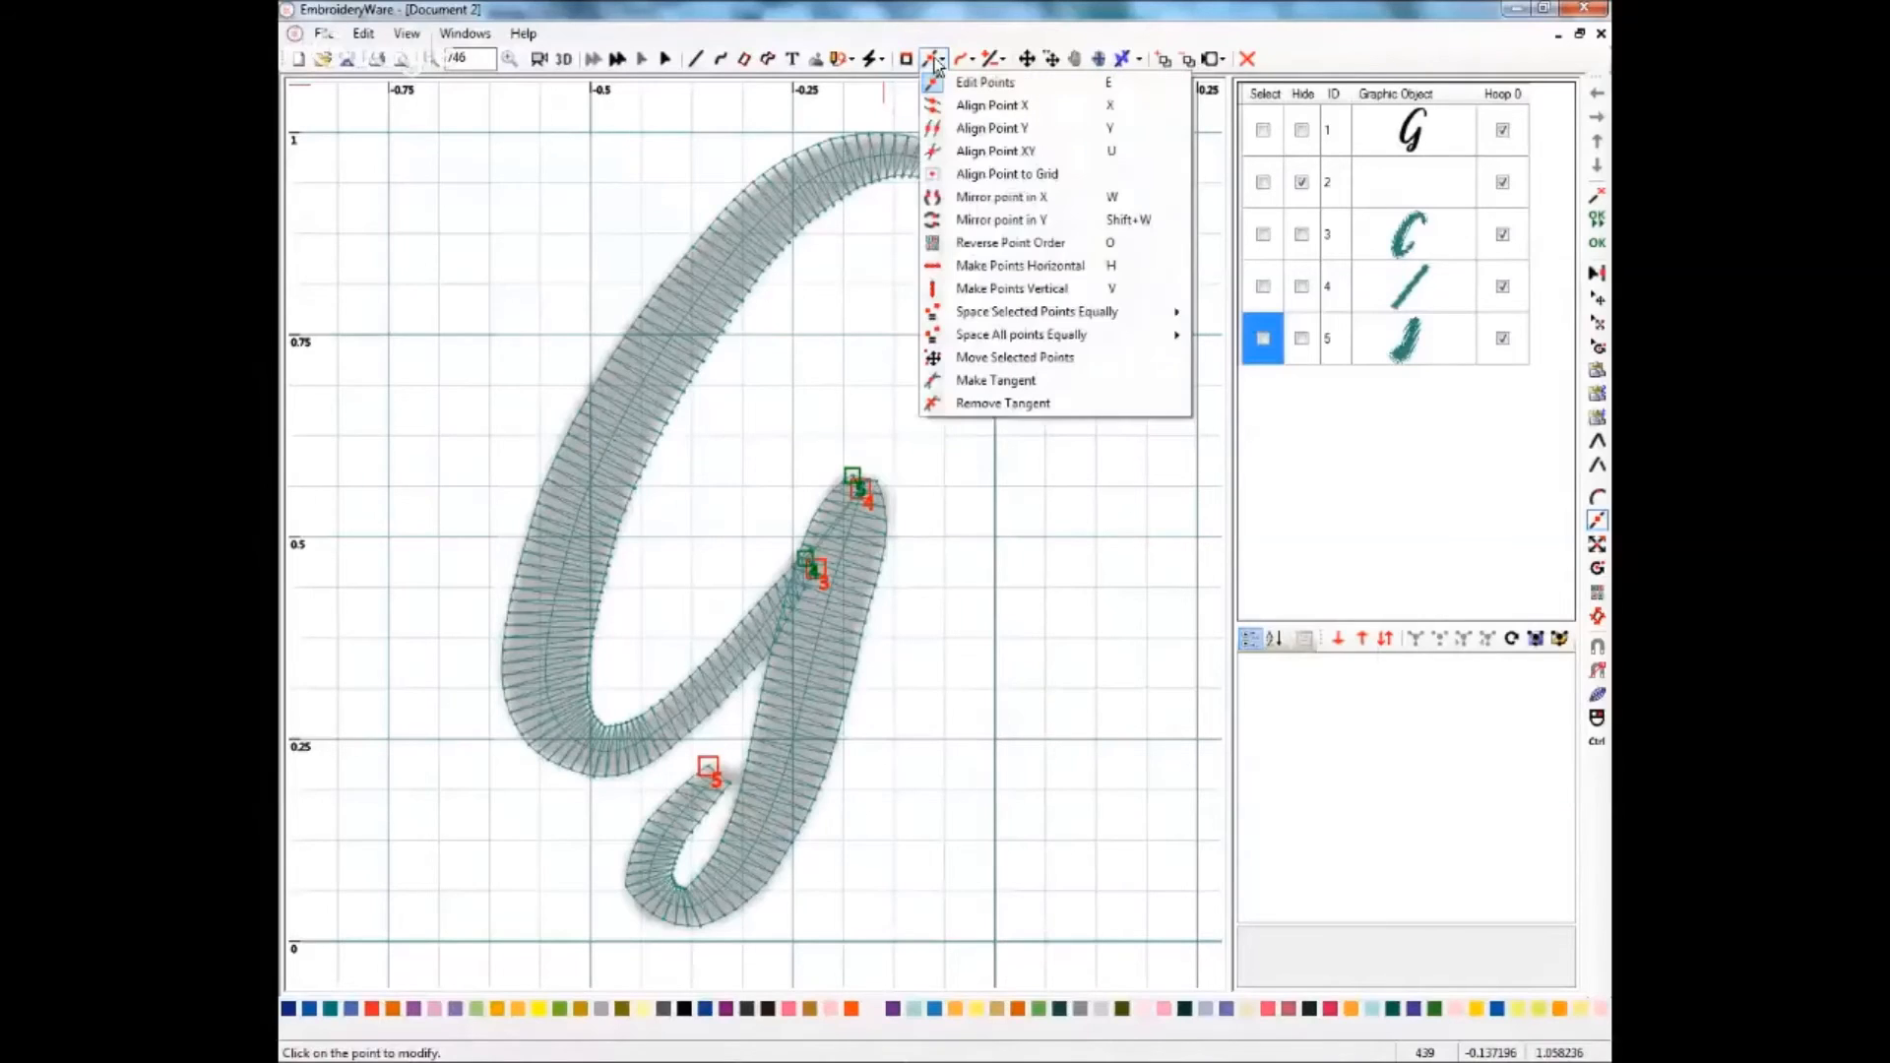
pyautogui.click(973, 91)
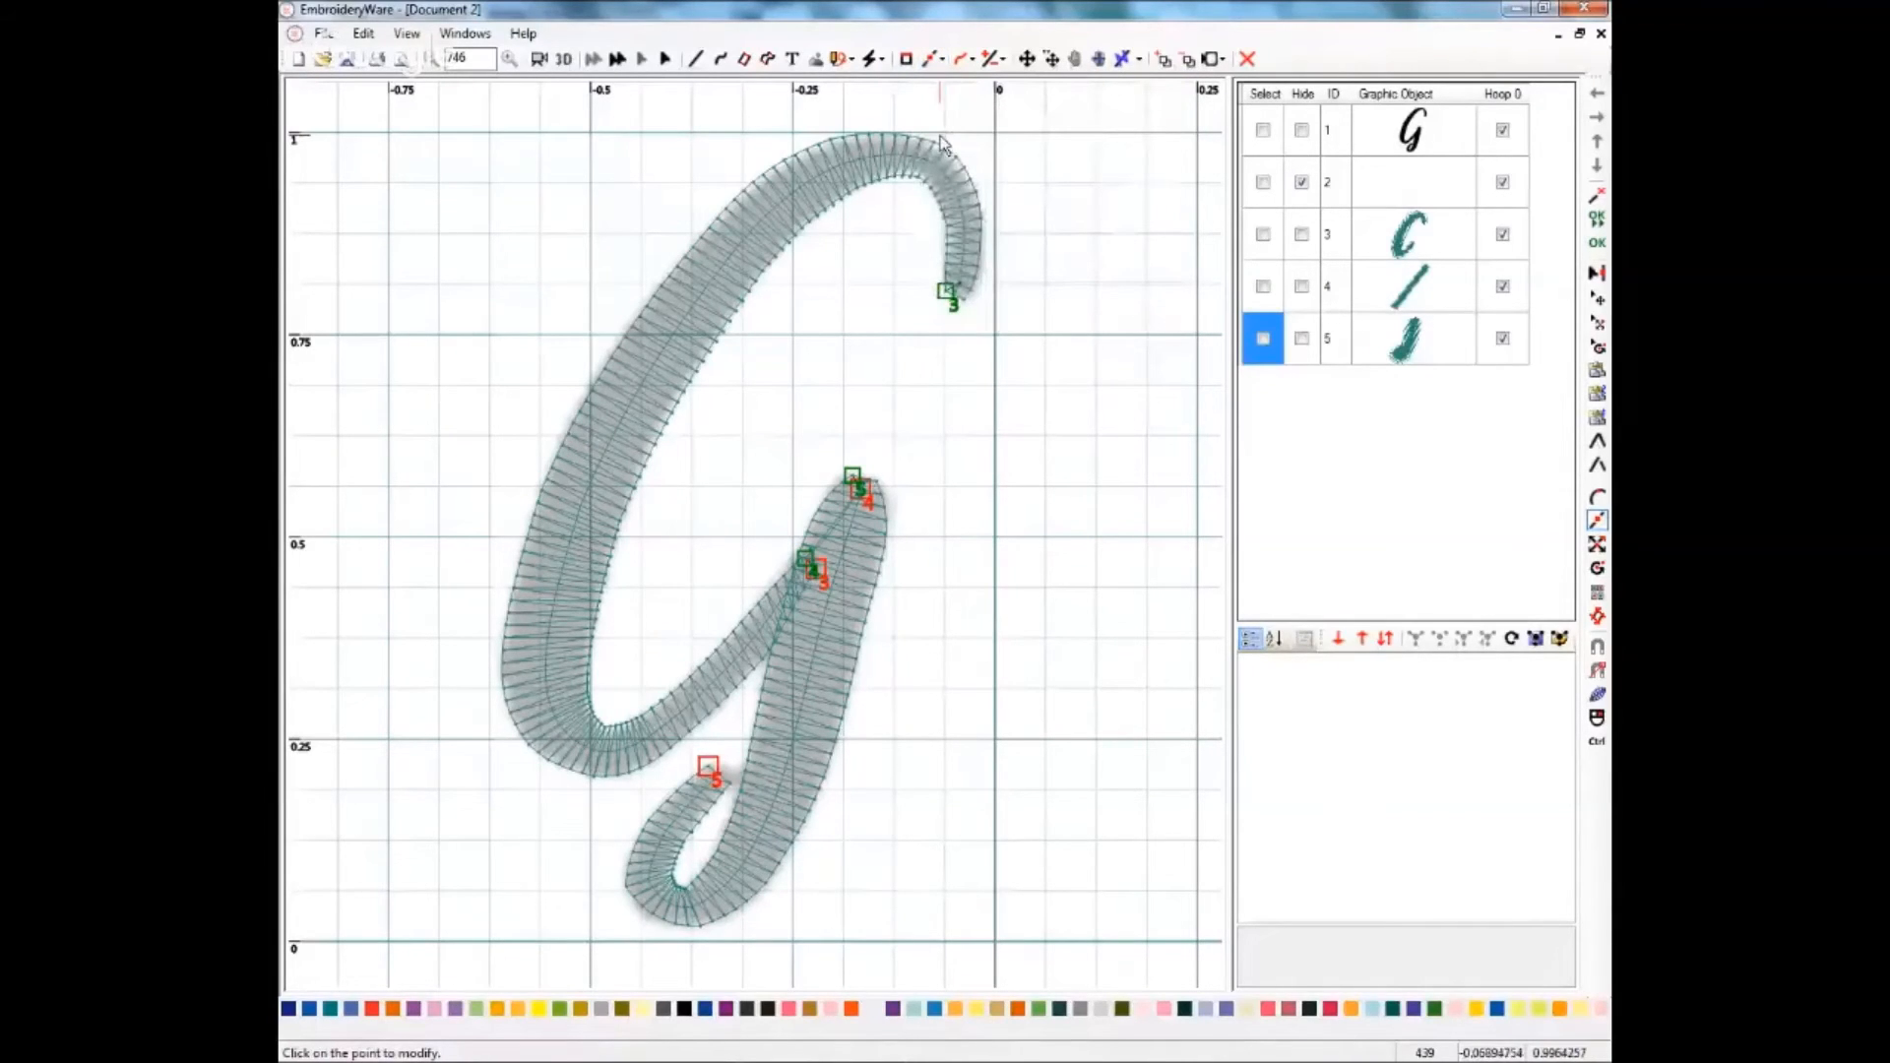
pyautogui.click(1263, 237)
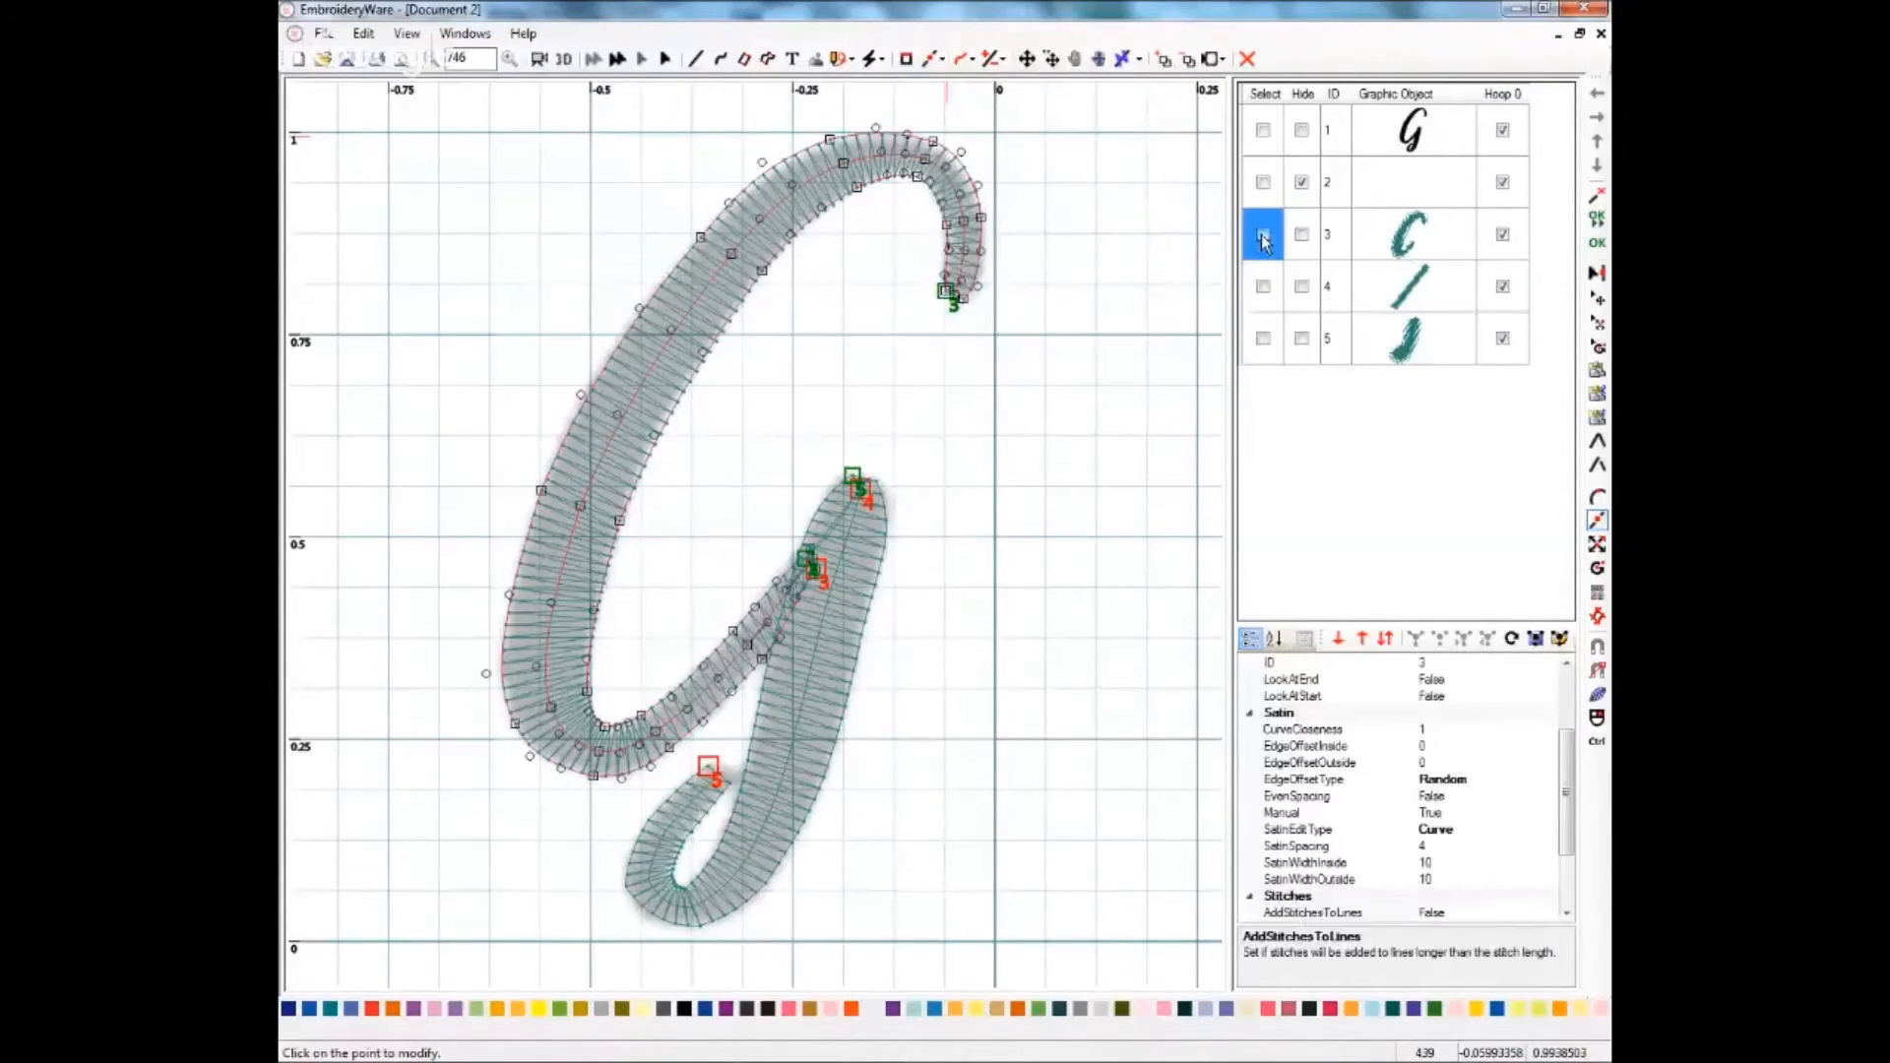
pyautogui.click(936, 61)
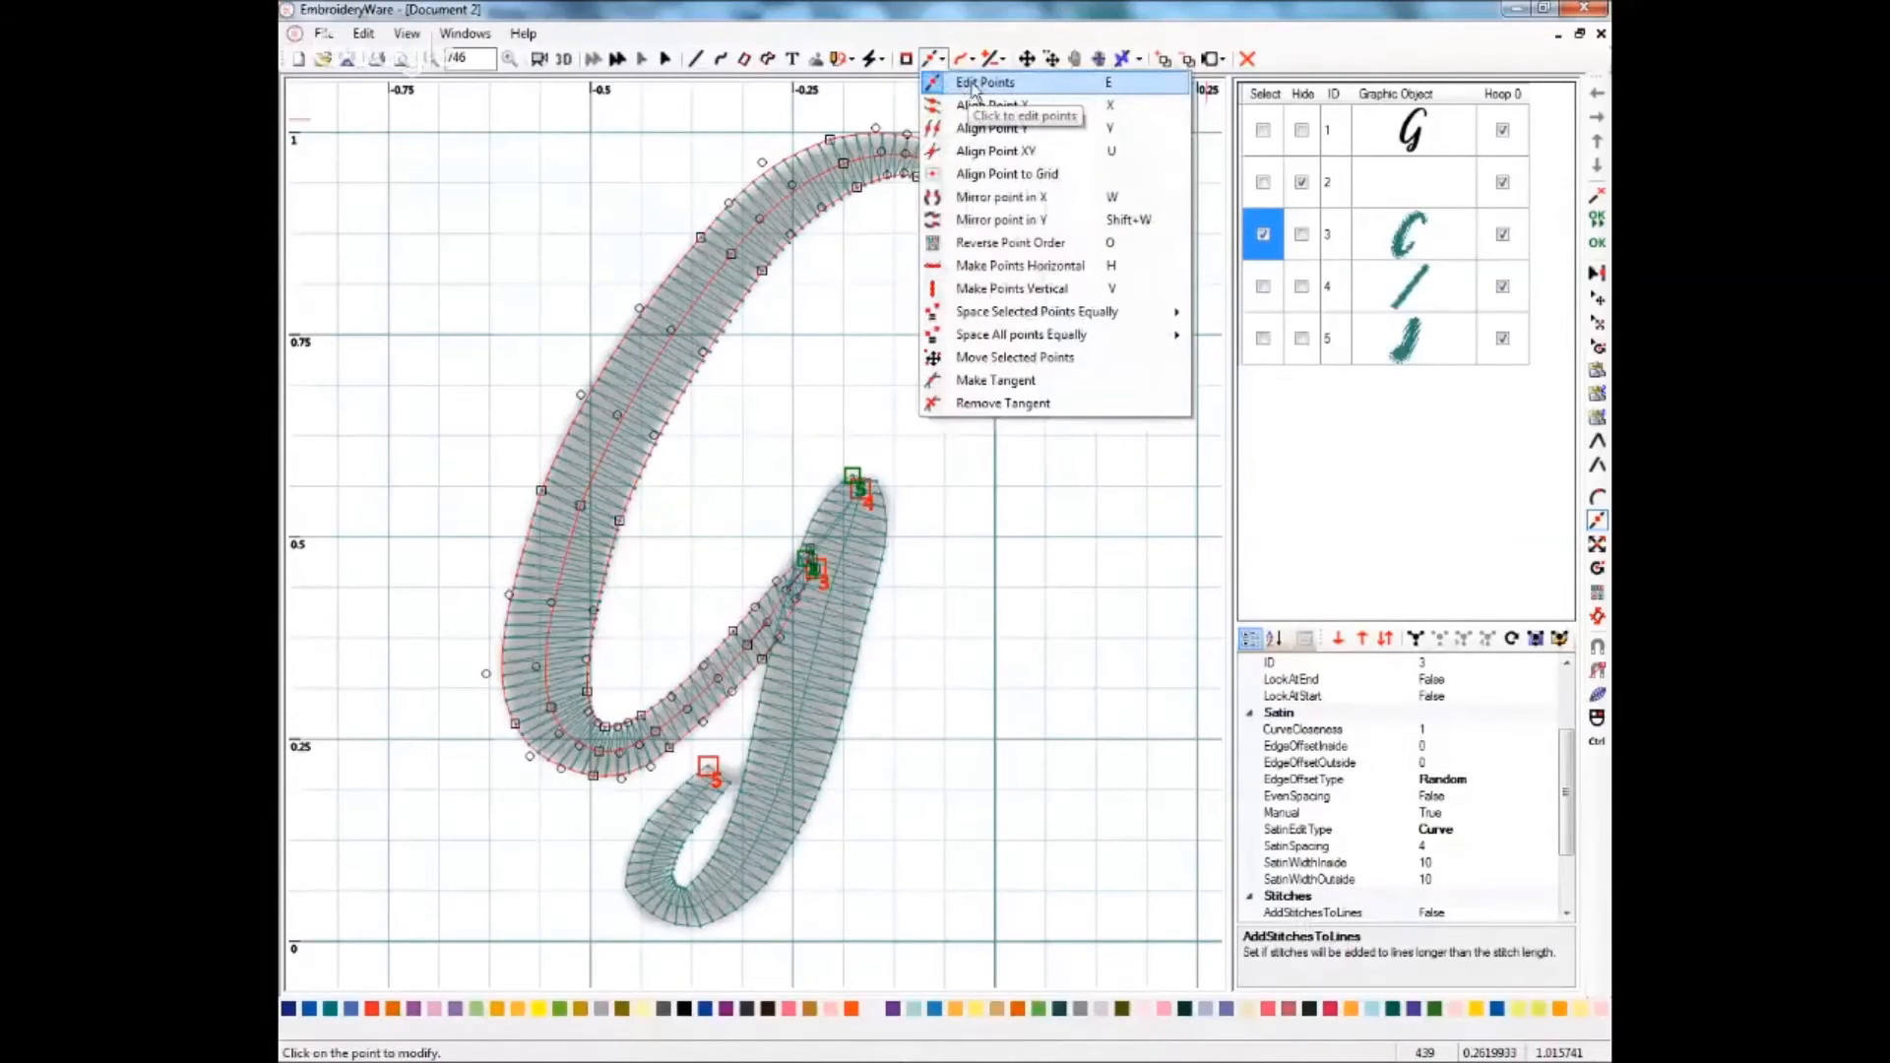
pyautogui.click(972, 83)
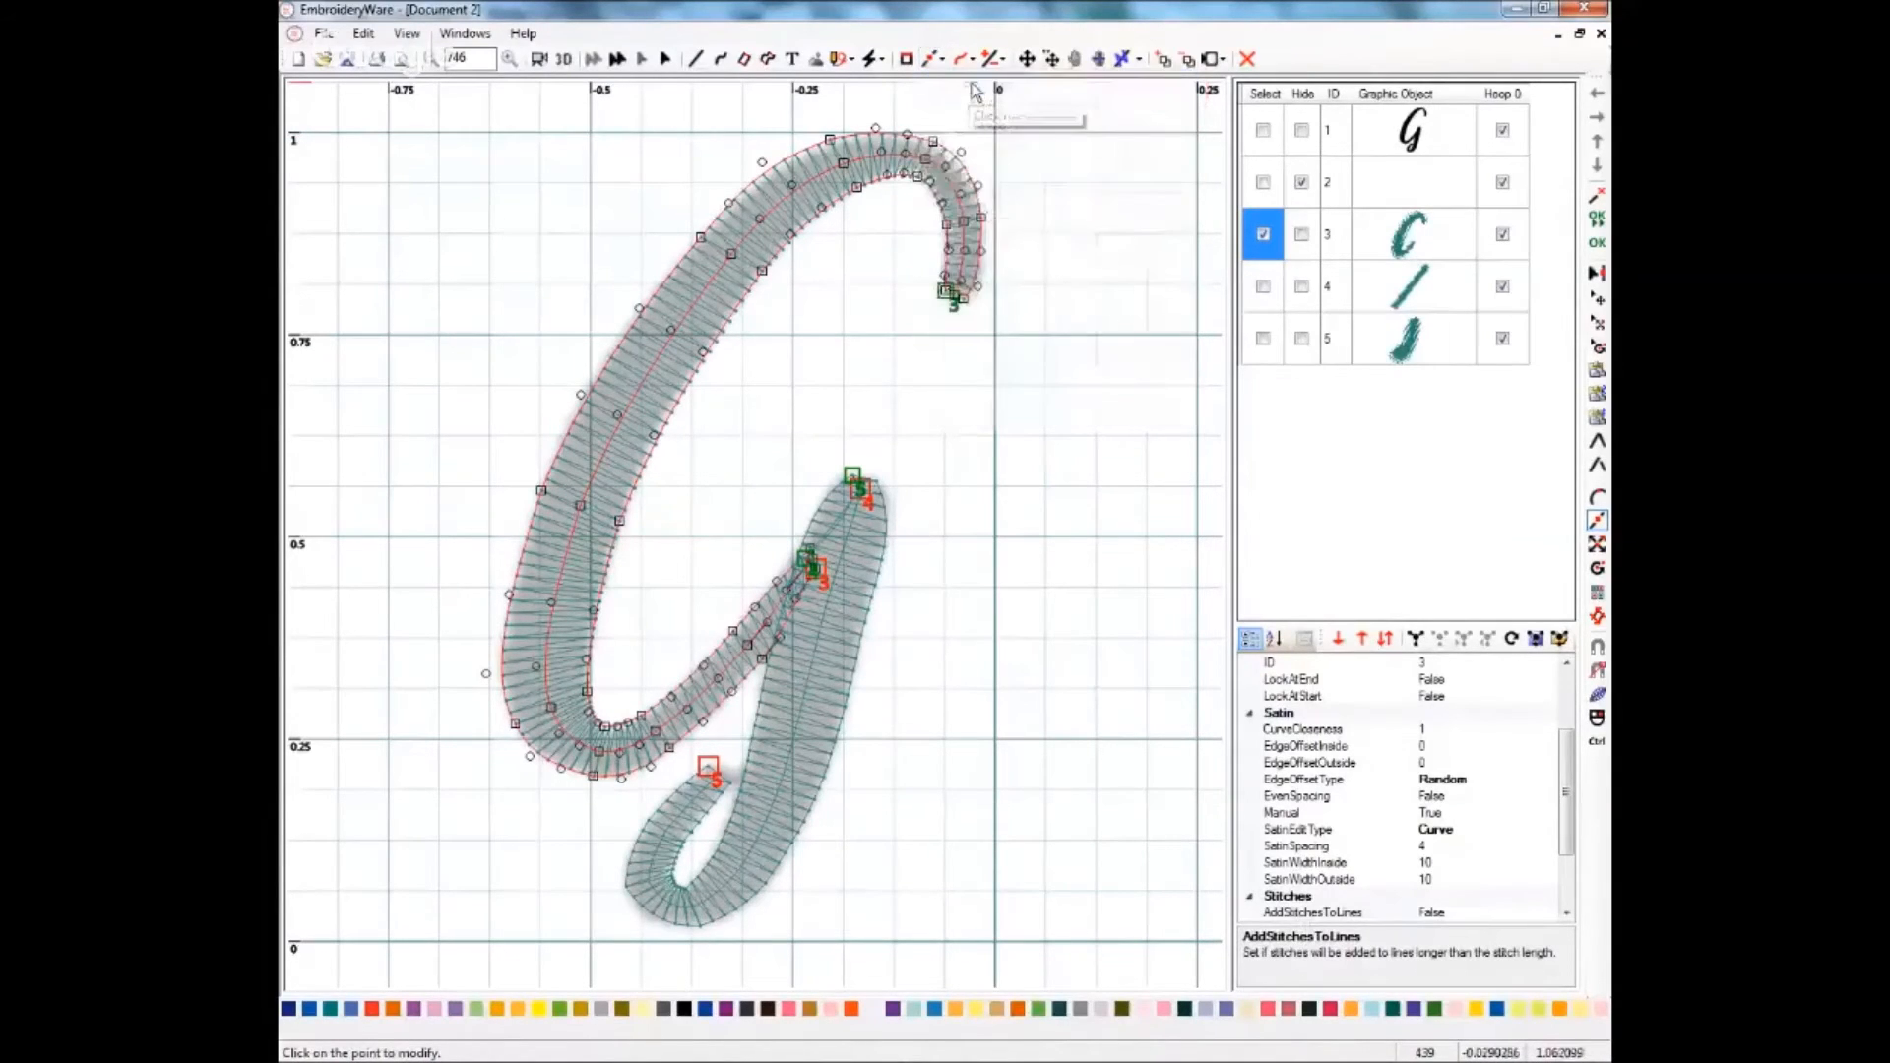
pyautogui.click(908, 136)
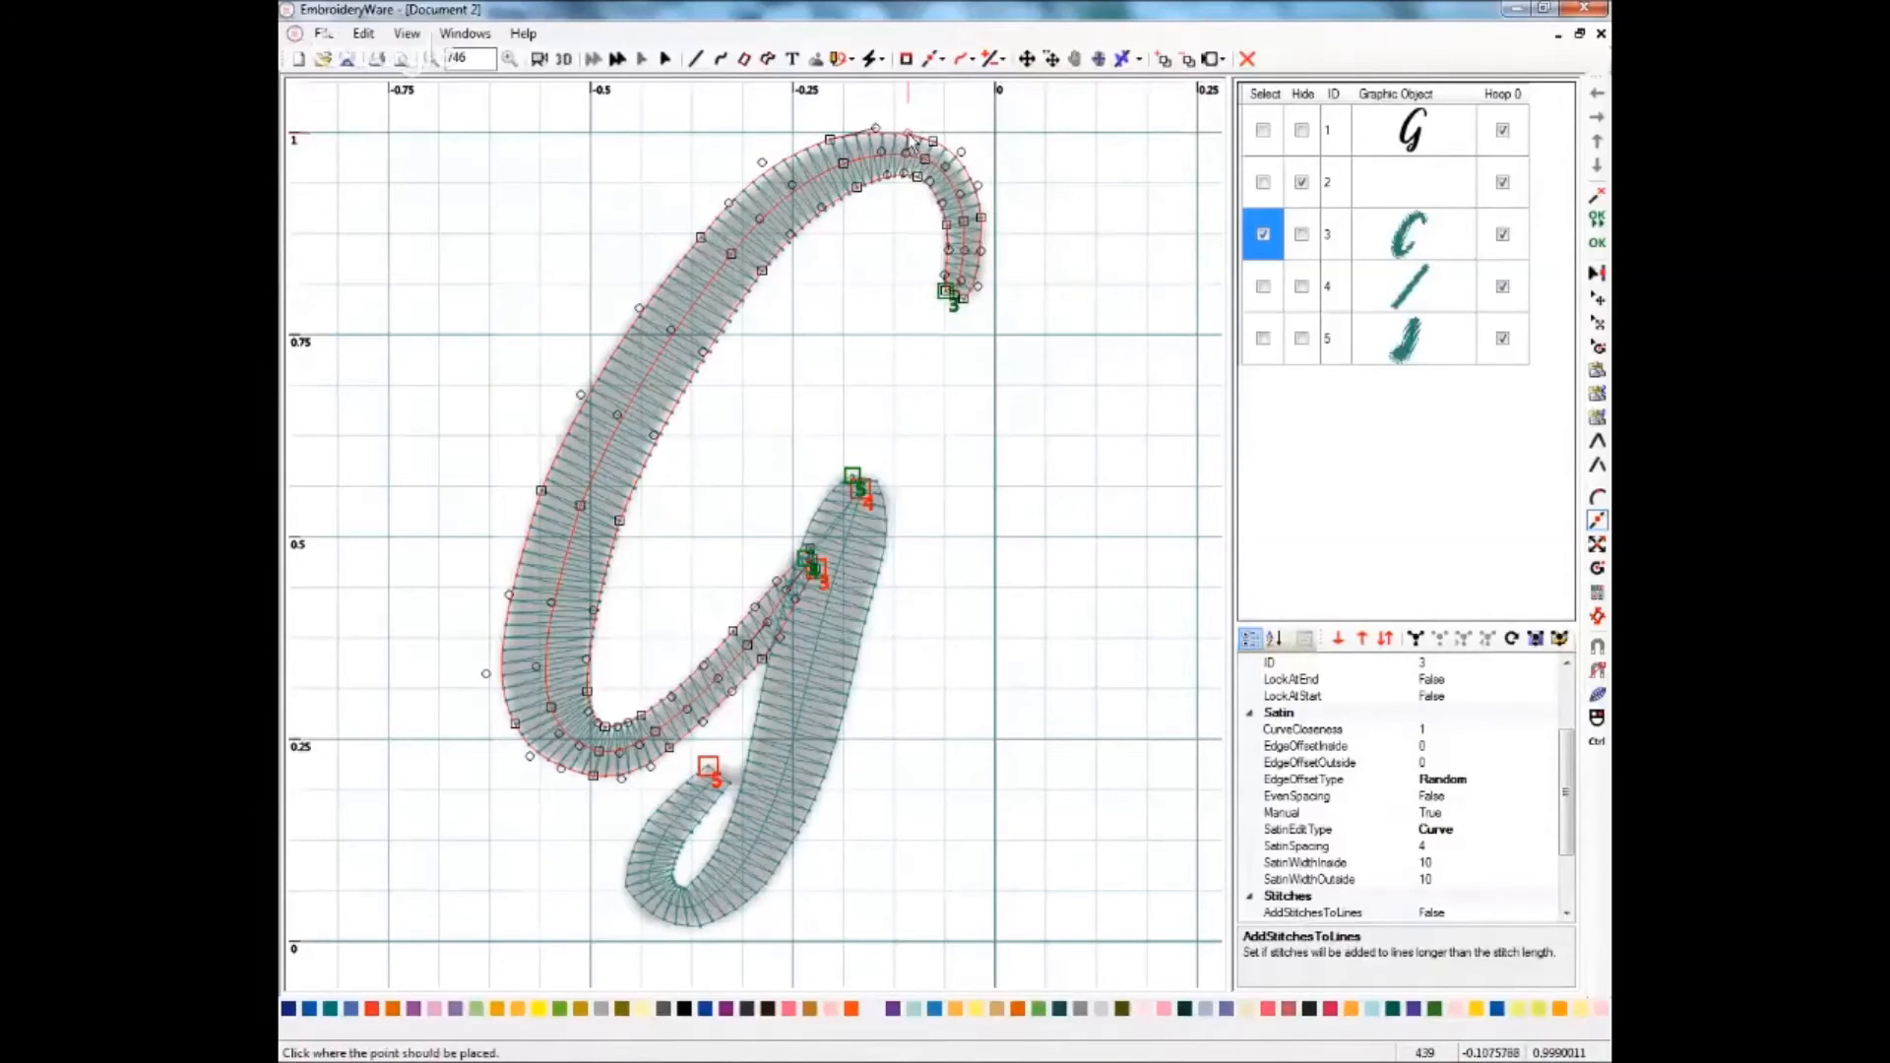
pyautogui.click(911, 136)
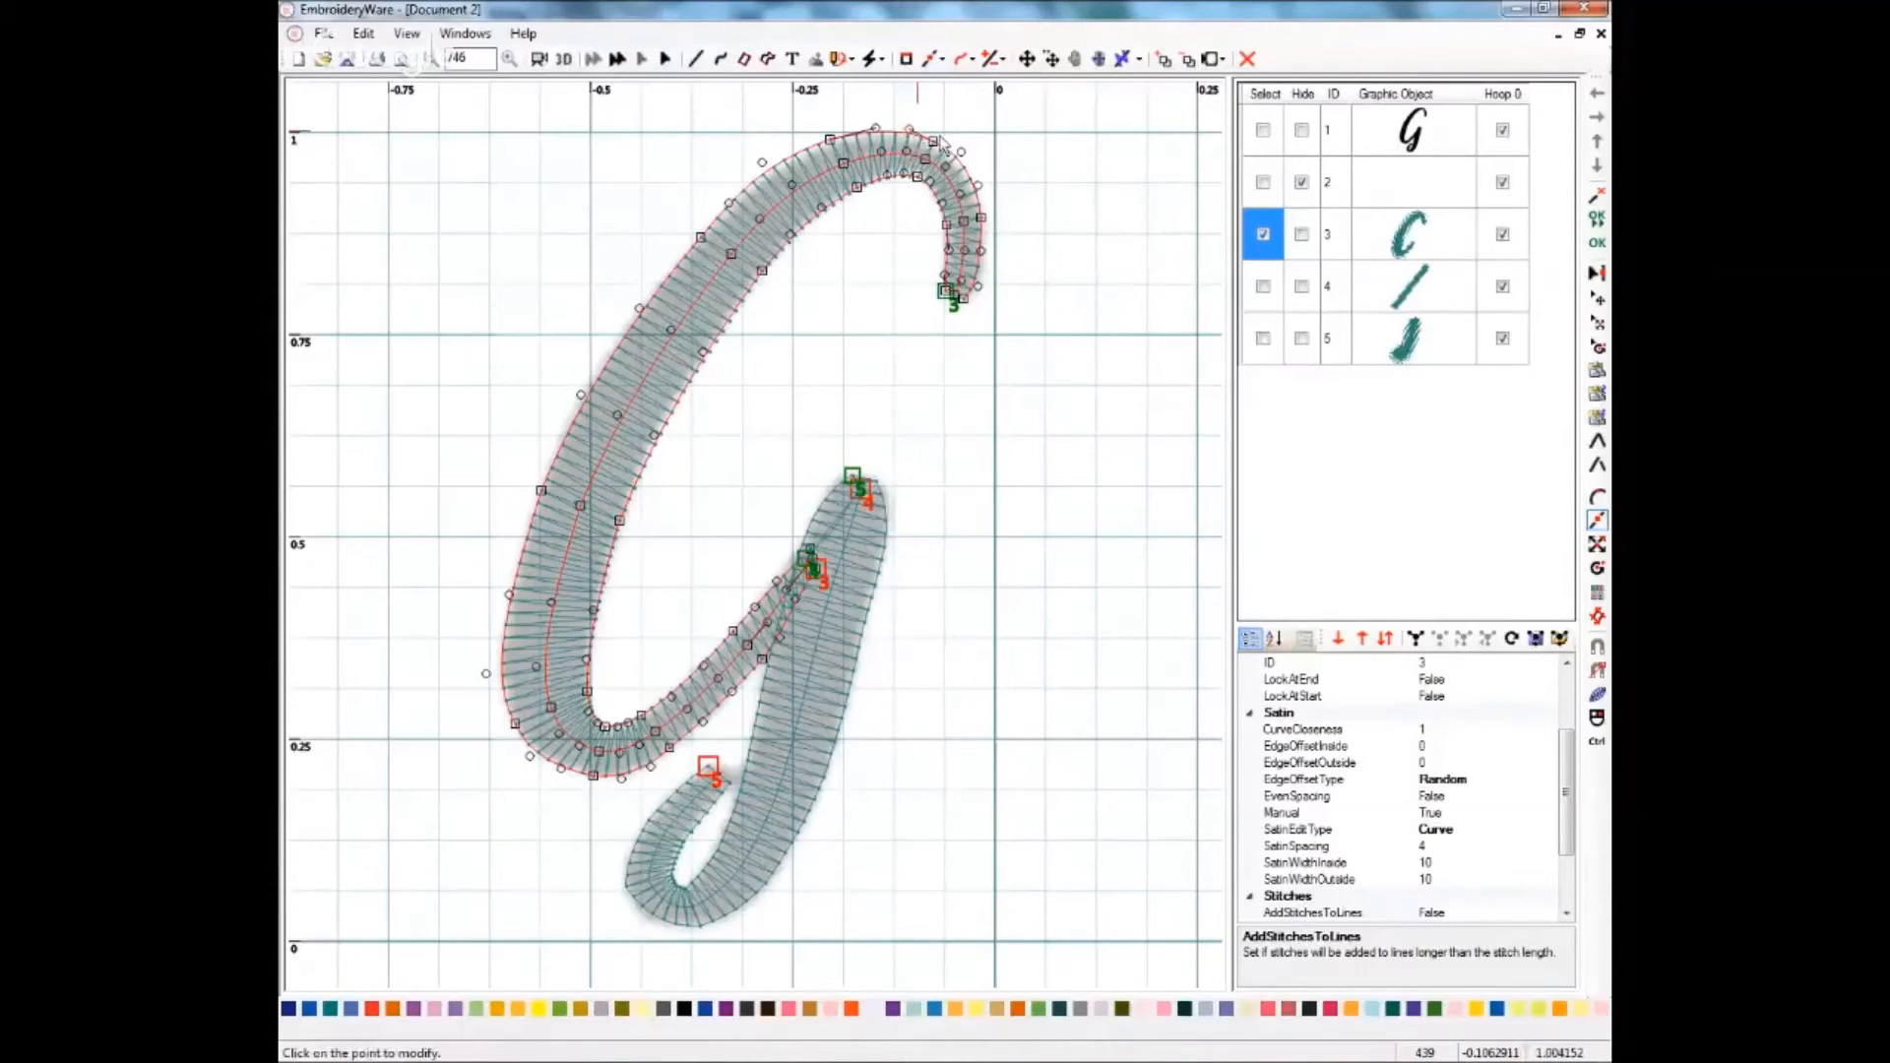
pyautogui.click(937, 144)
pyautogui.click(938, 143)
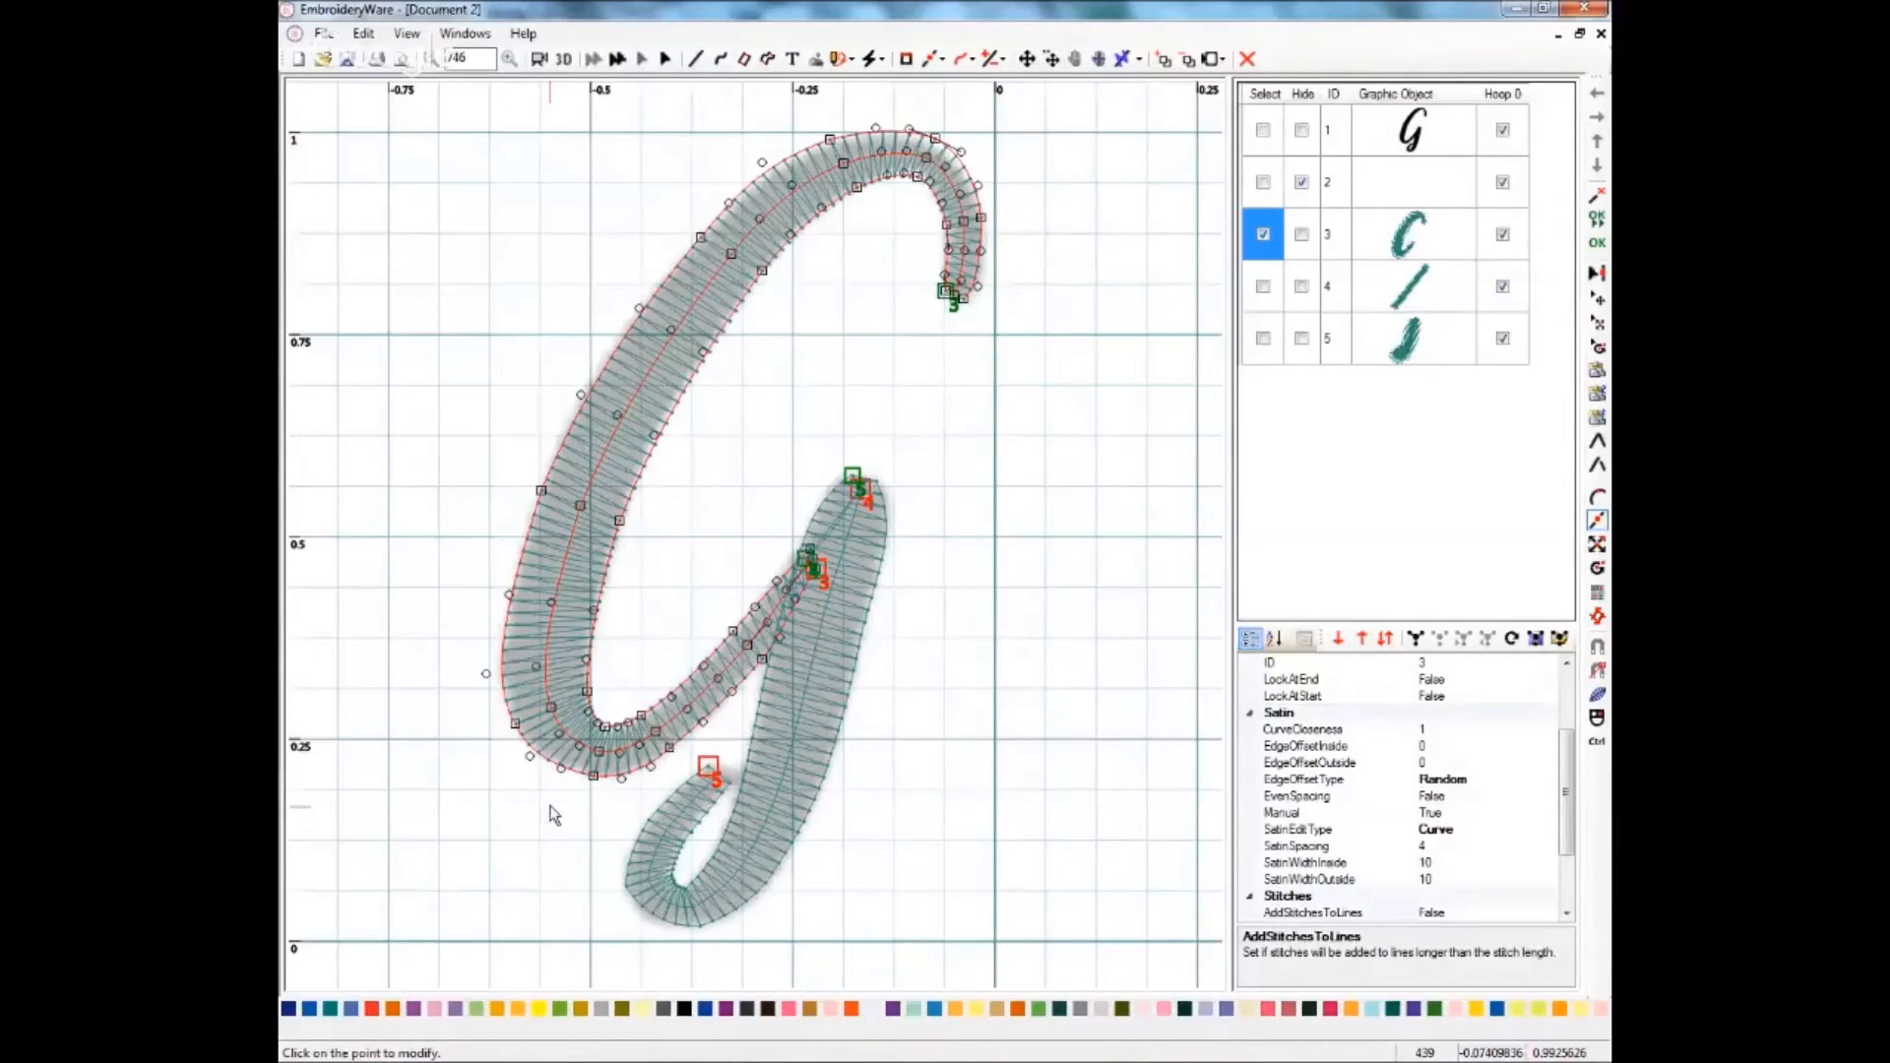
pyautogui.click(561, 777)
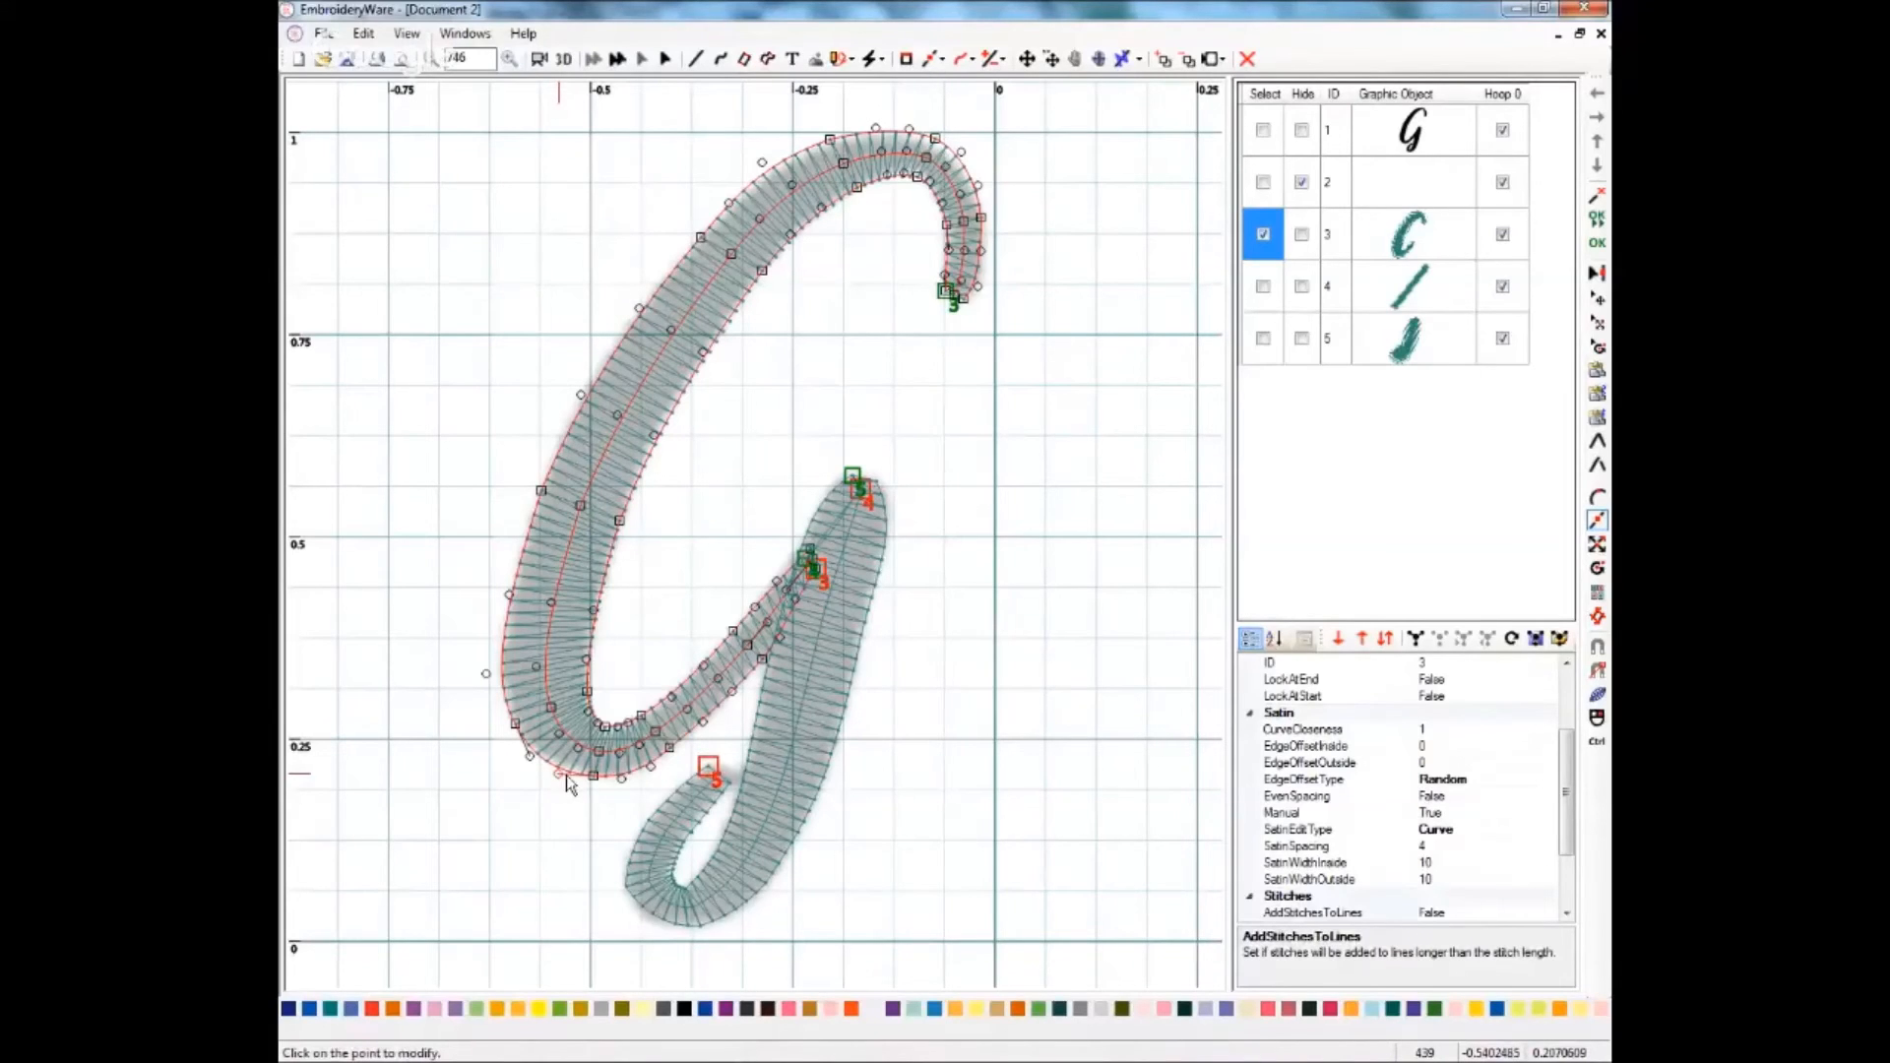
pyautogui.click(595, 780)
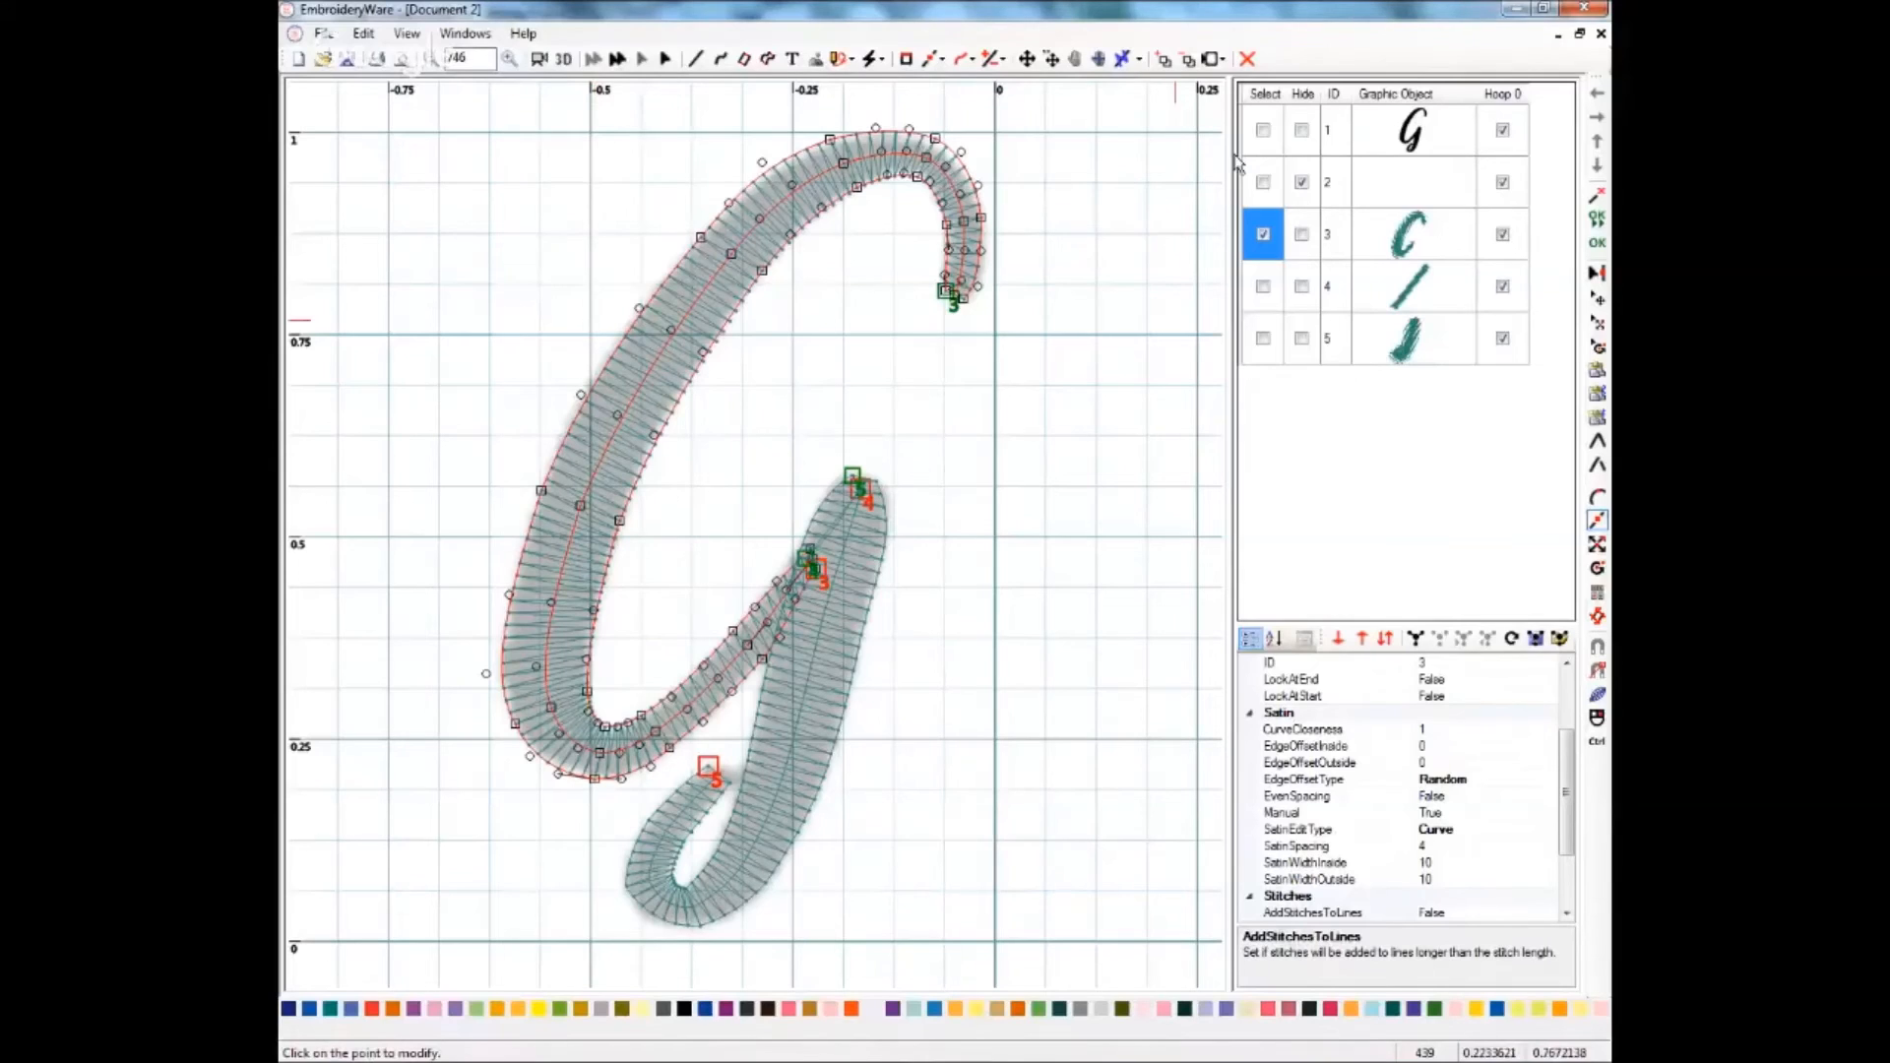
# - Preview the recolored letter in 3D and look over the stitch properties of graphic object 4
pyautogui.click(563, 60)
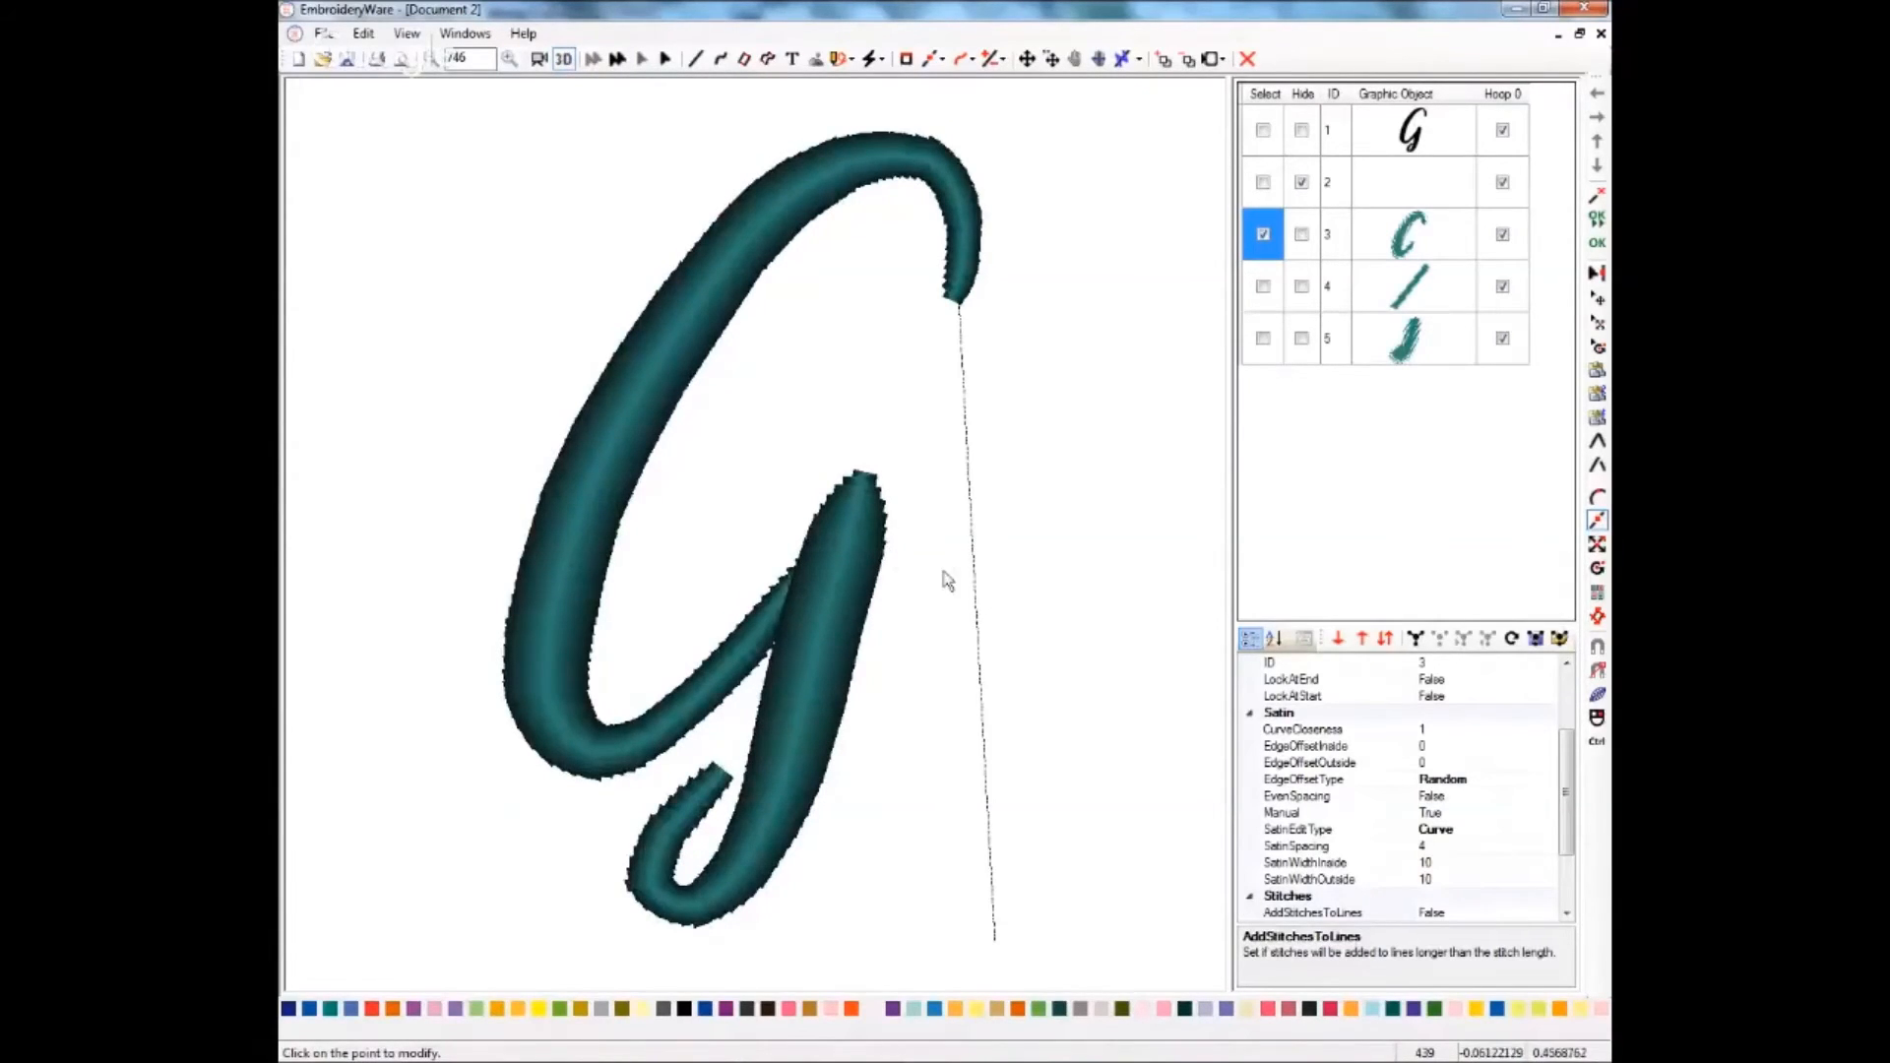
pyautogui.click(563, 58)
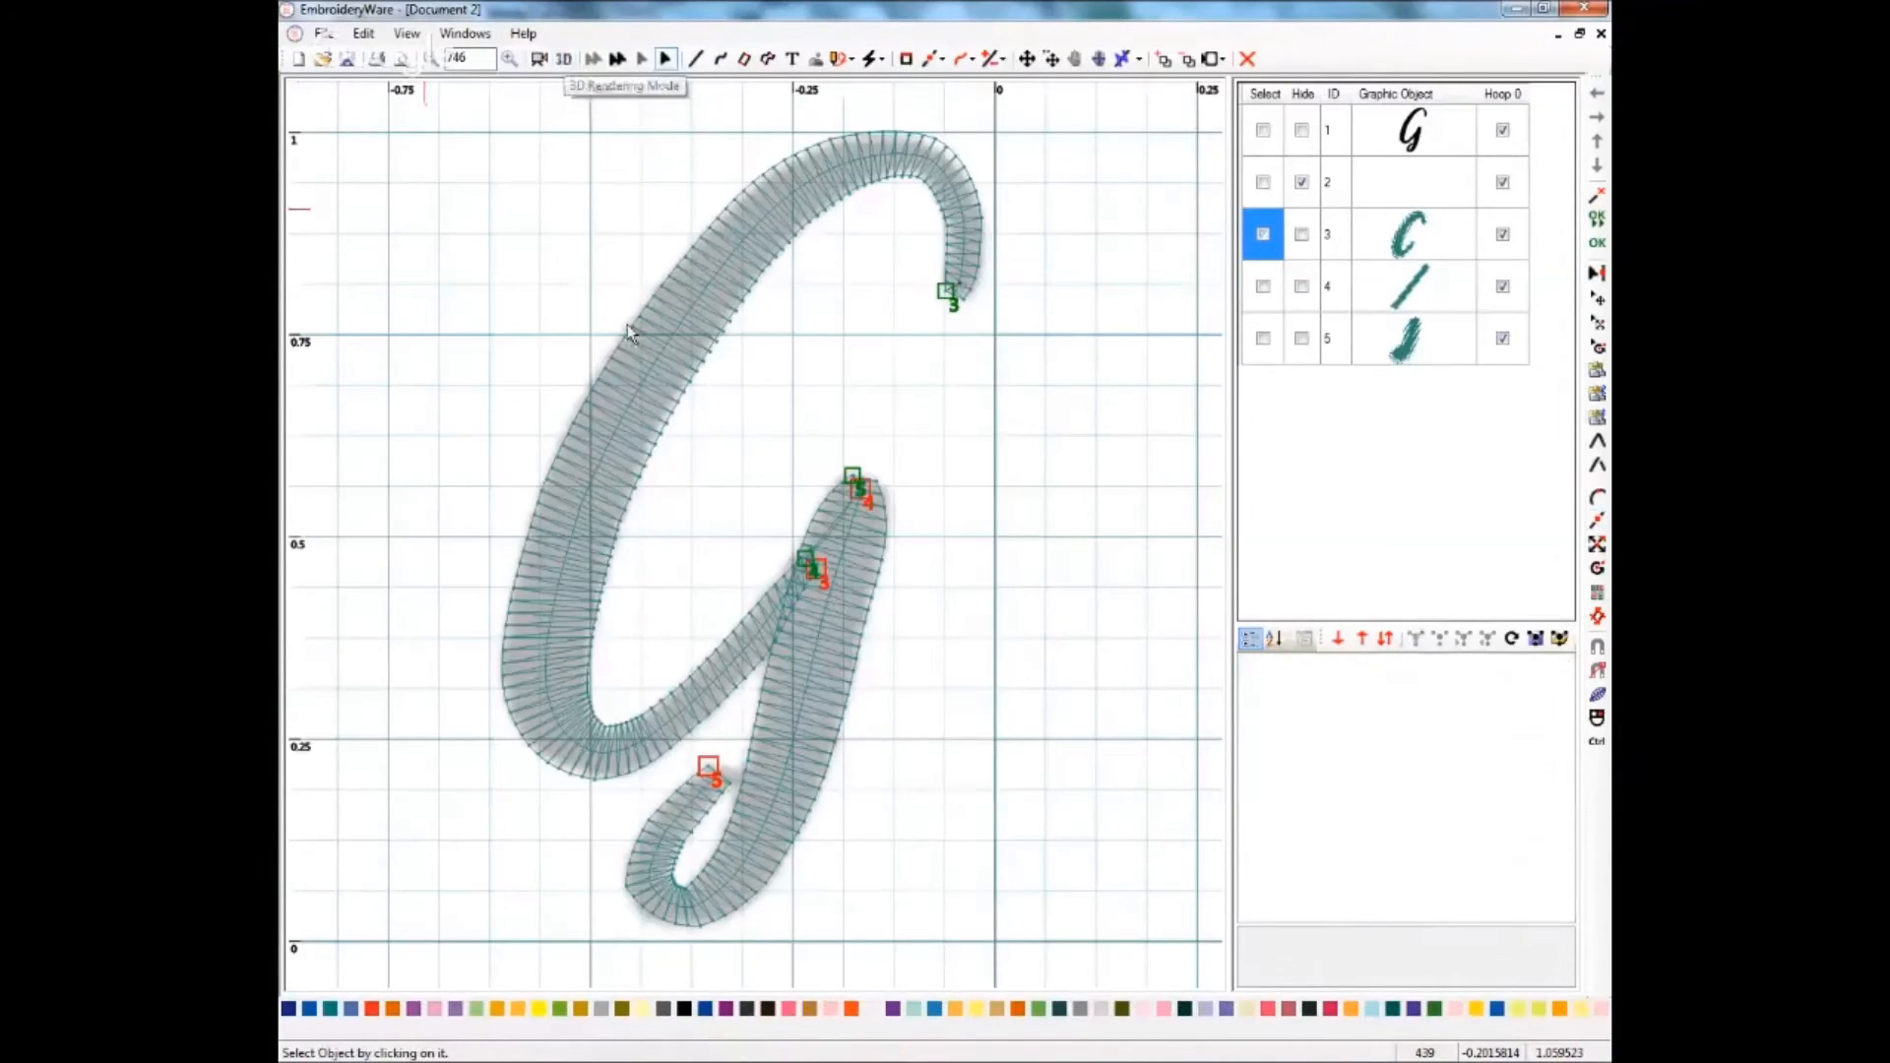
pyautogui.click(1264, 287)
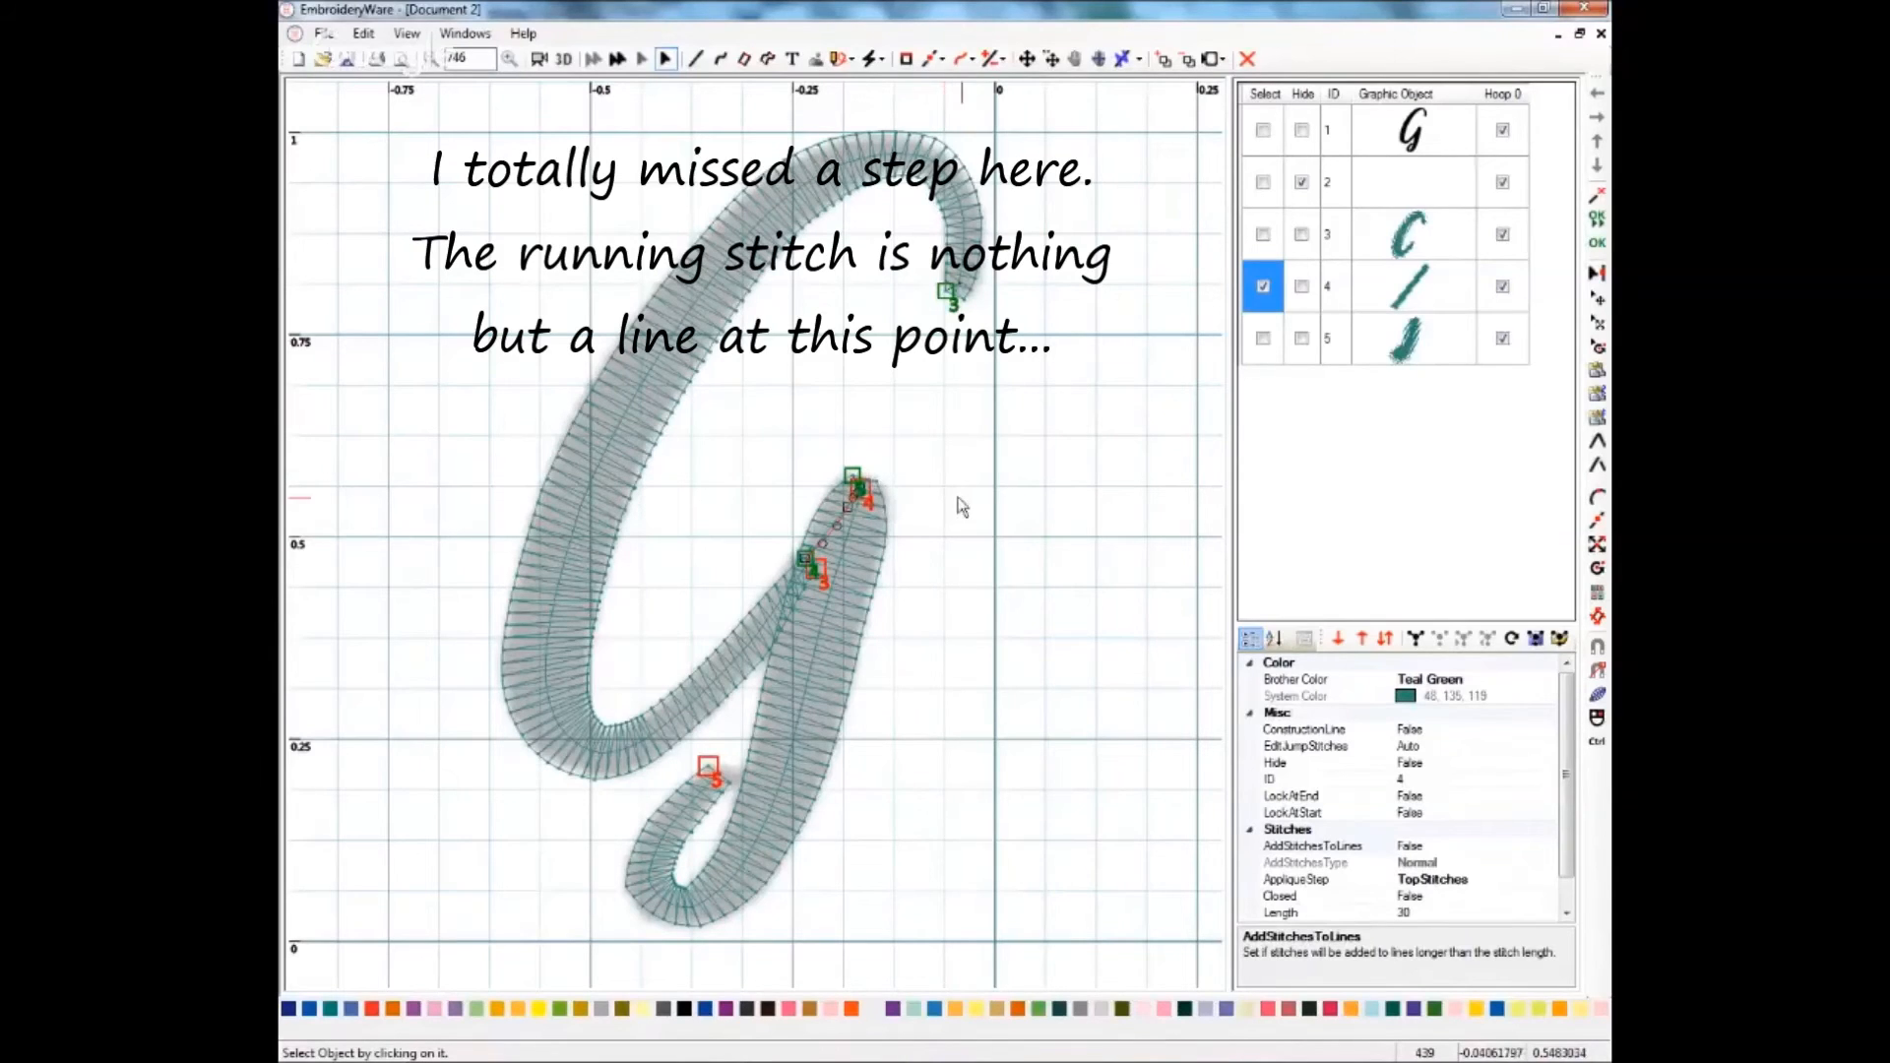
pyautogui.click(1264, 287)
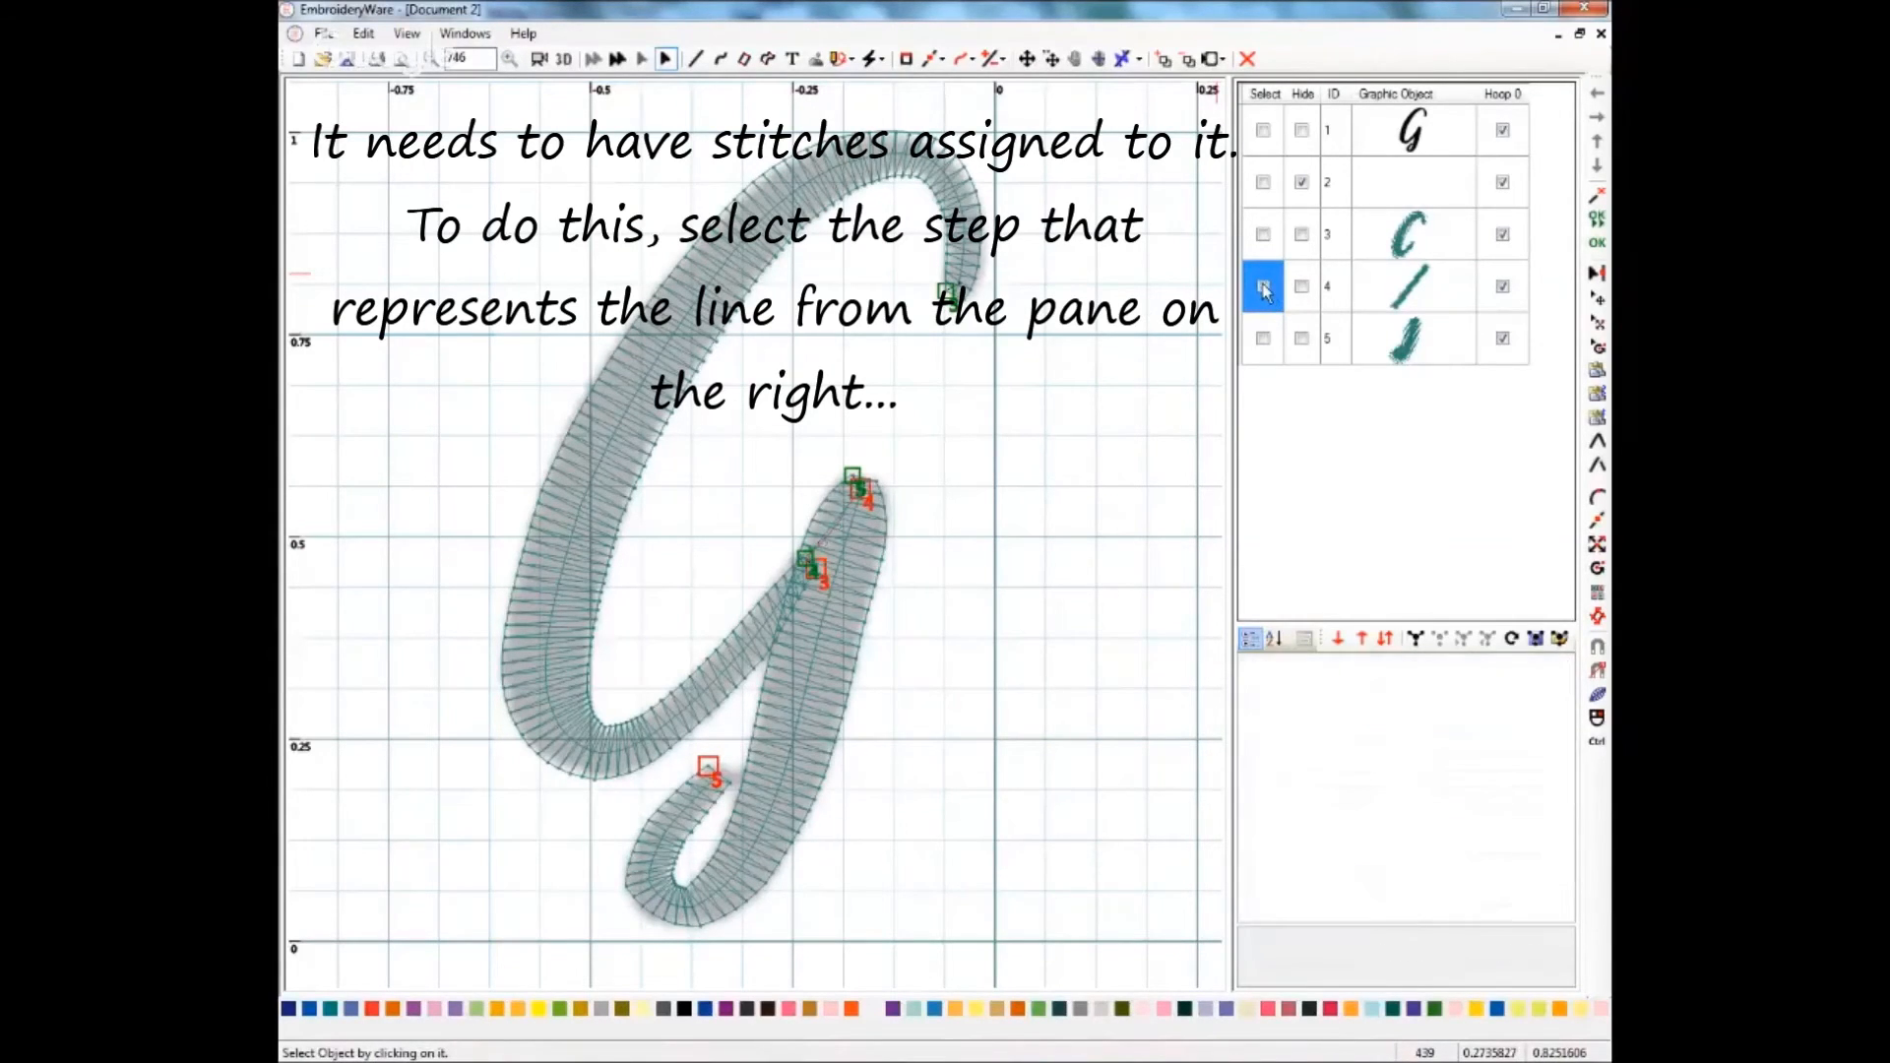
# - Adjust graphic object 5's edge points along both sides of the stem, setting the right-edge anchor at about -0.163, 0.380
pyautogui.click(1264, 340)
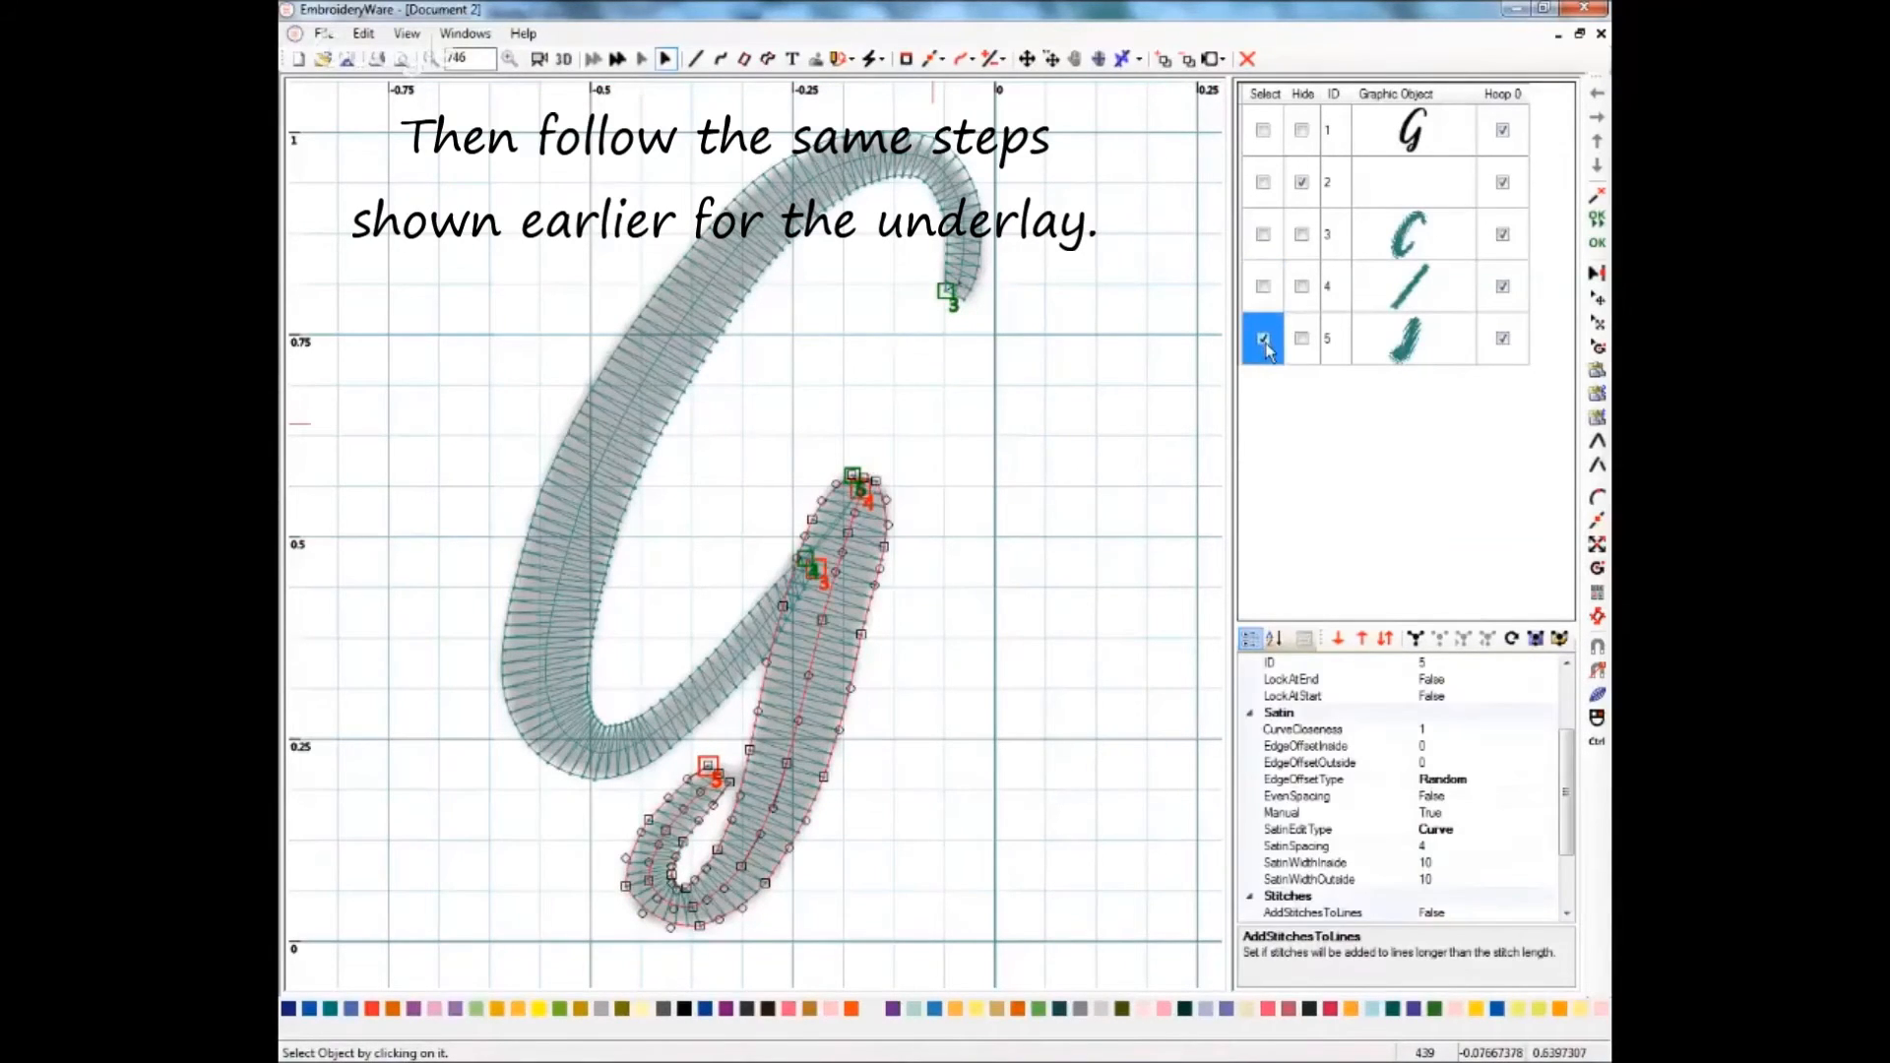
pyautogui.click(1077, 59)
pyautogui.moveTo(950, 624); pyautogui.dragTo(976, 392)
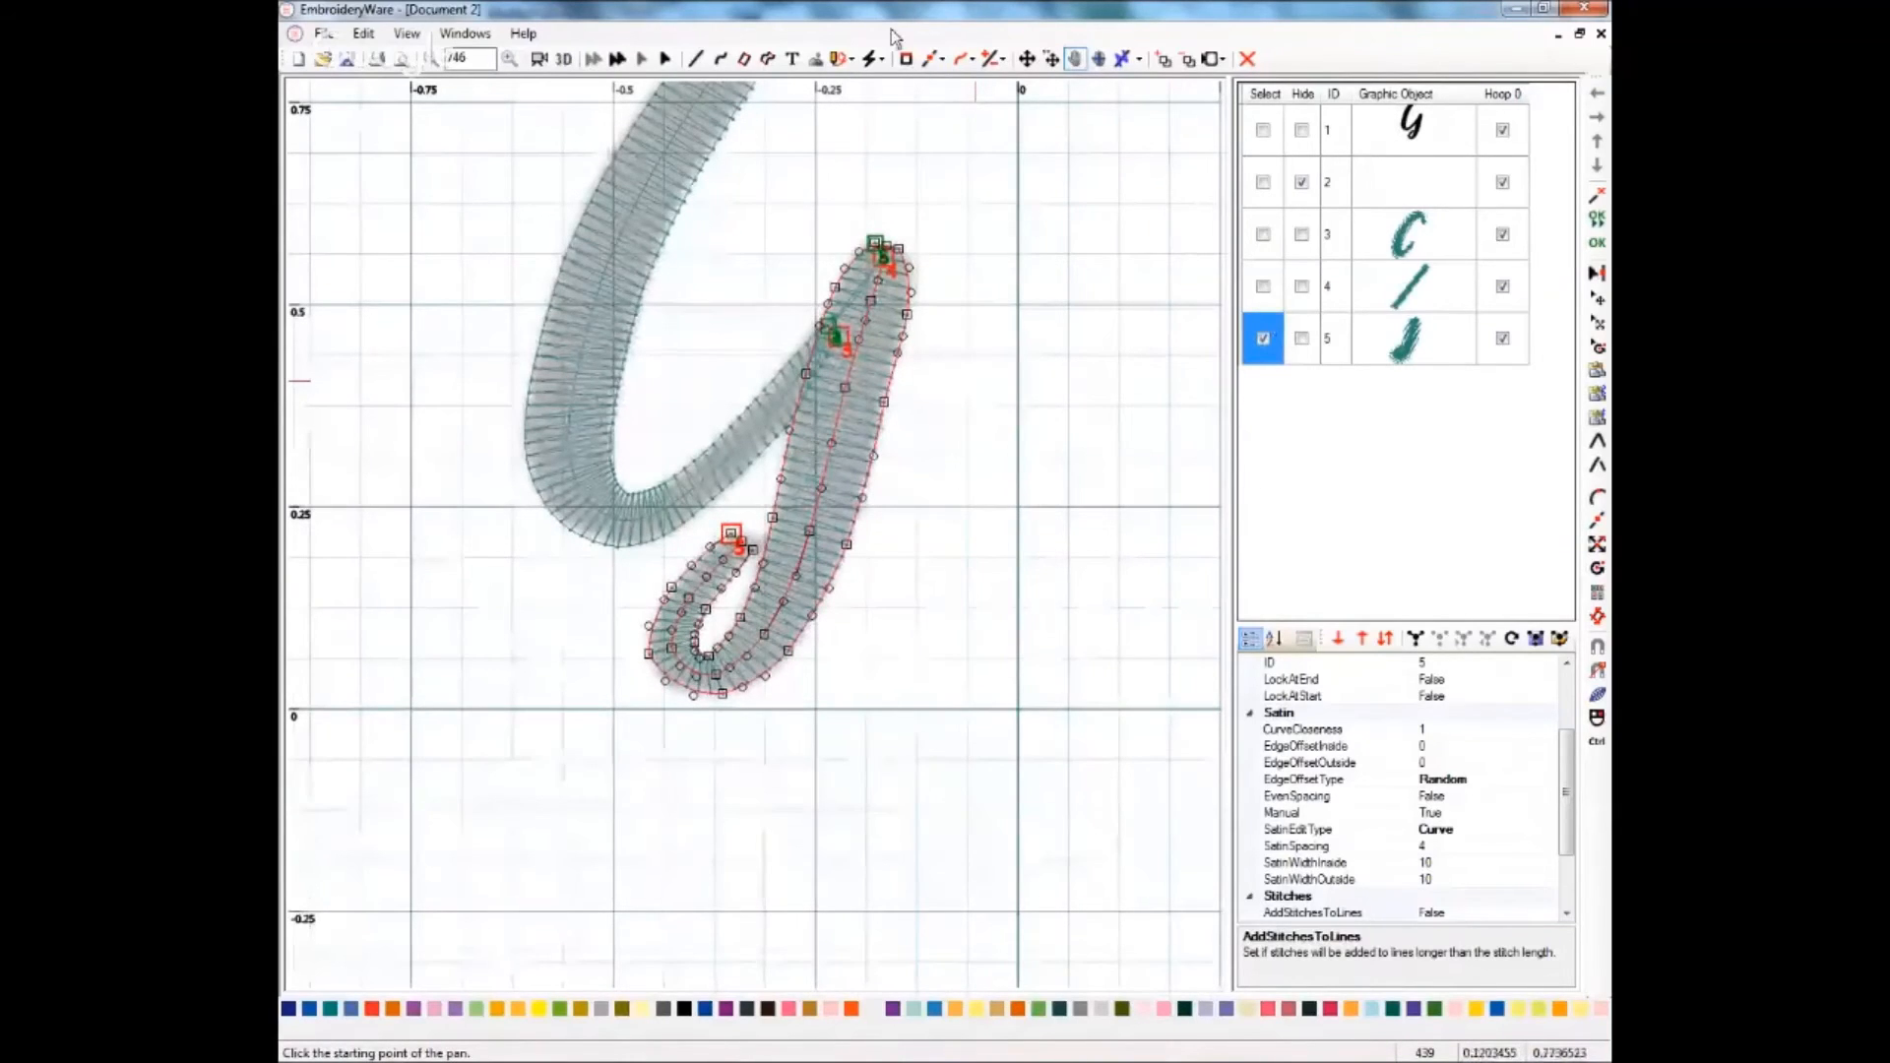
pyautogui.click(931, 63)
pyautogui.click(969, 83)
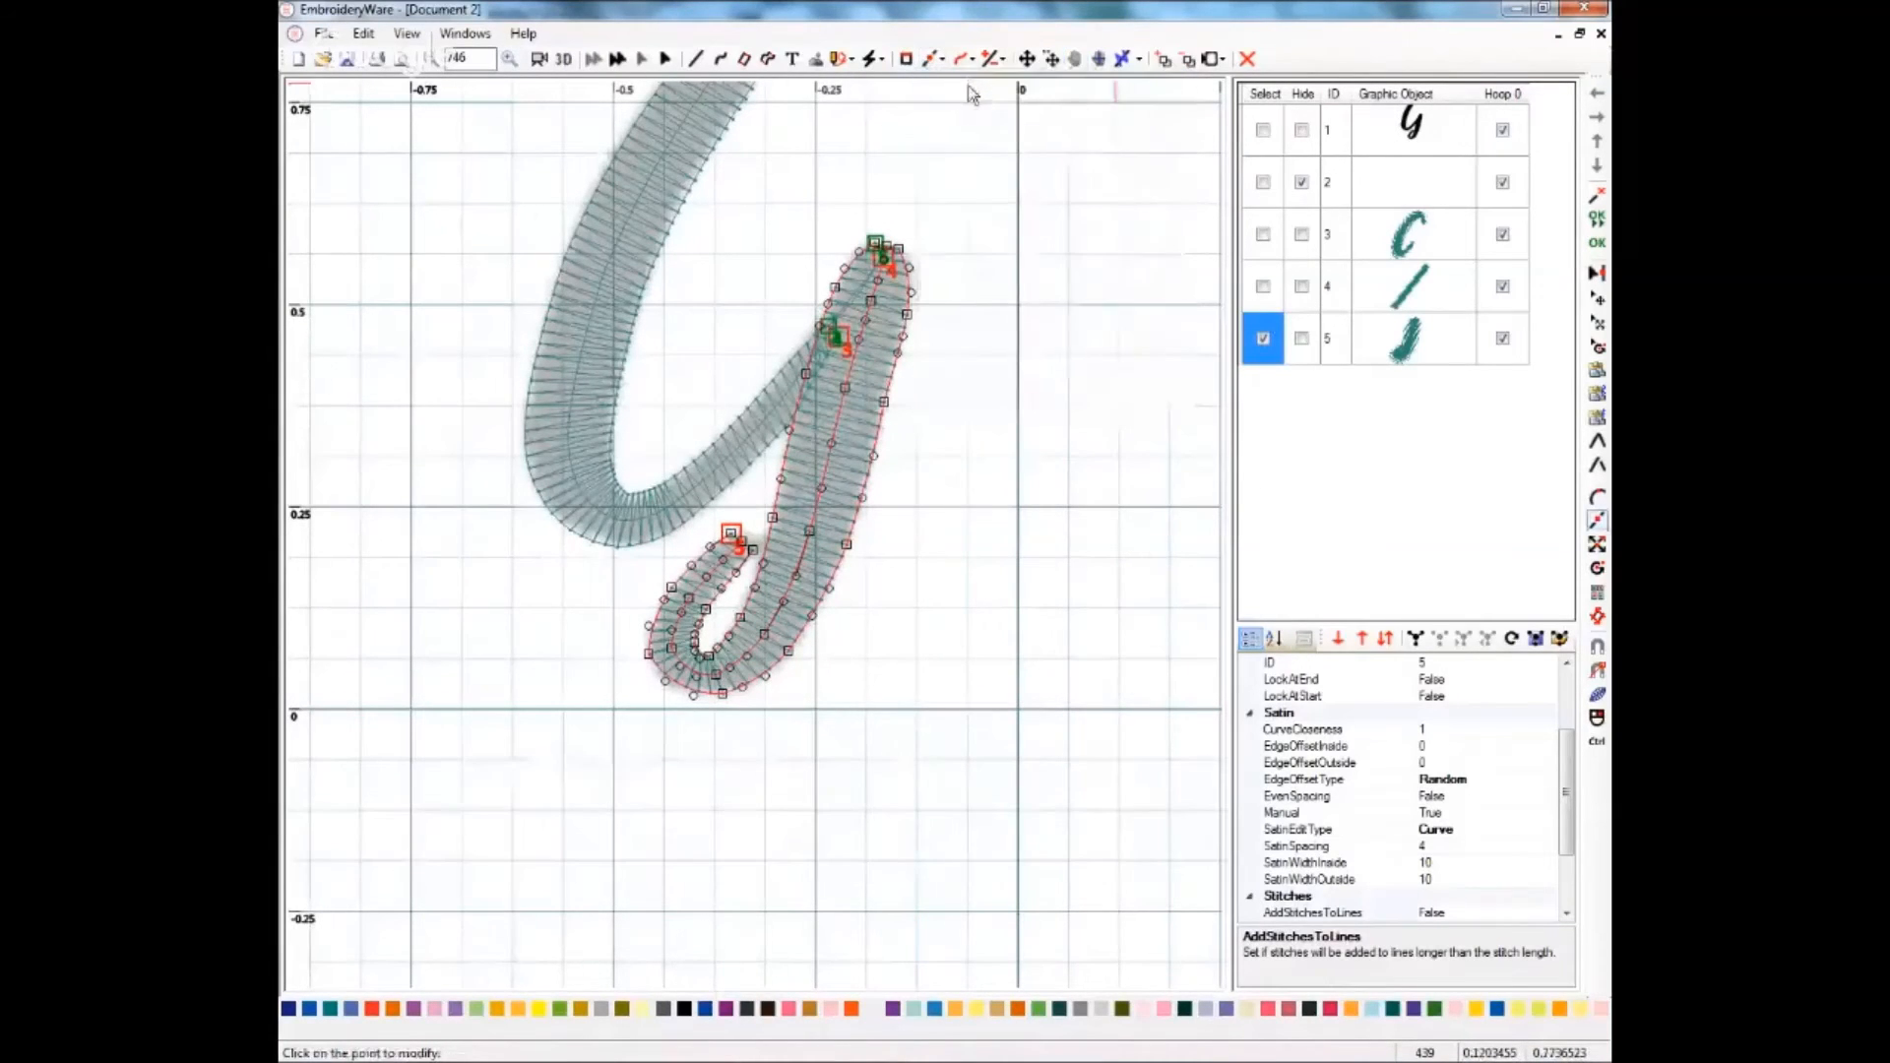
pyautogui.click(886, 404)
pyautogui.click(886, 402)
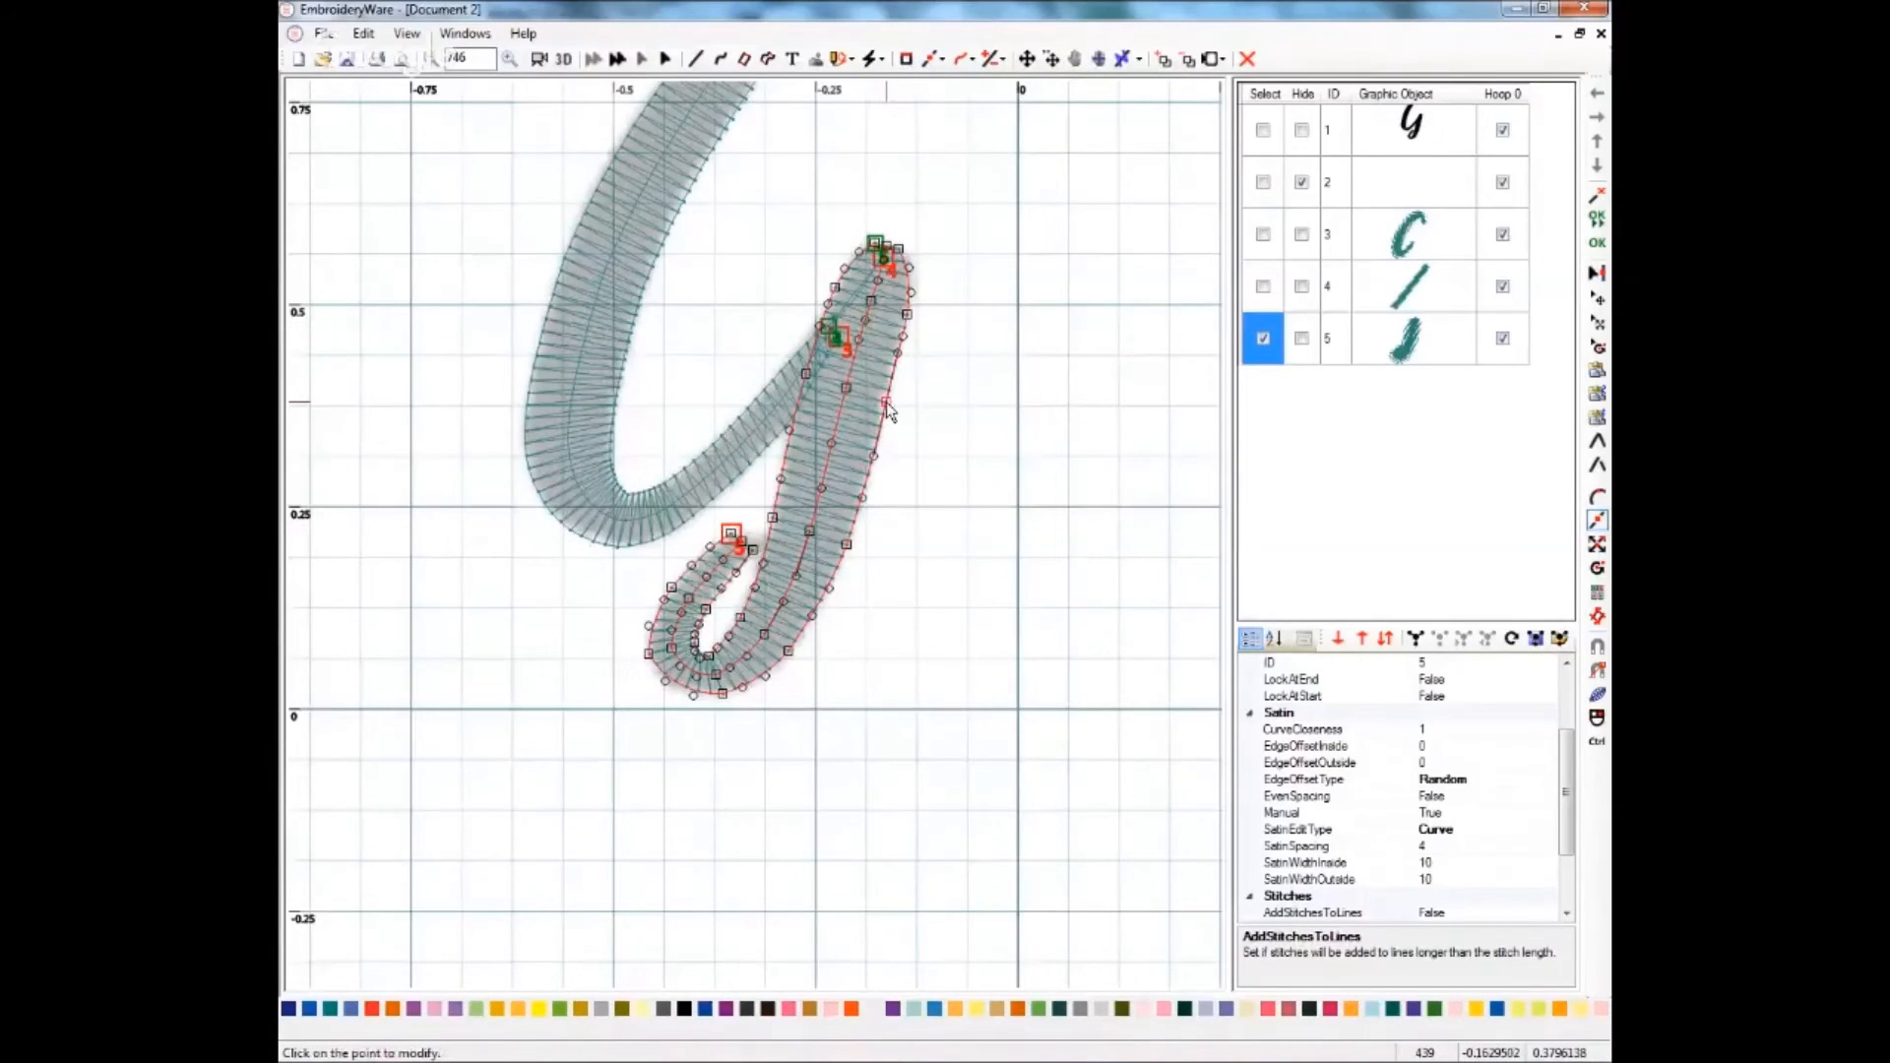
pyautogui.click(795, 439)
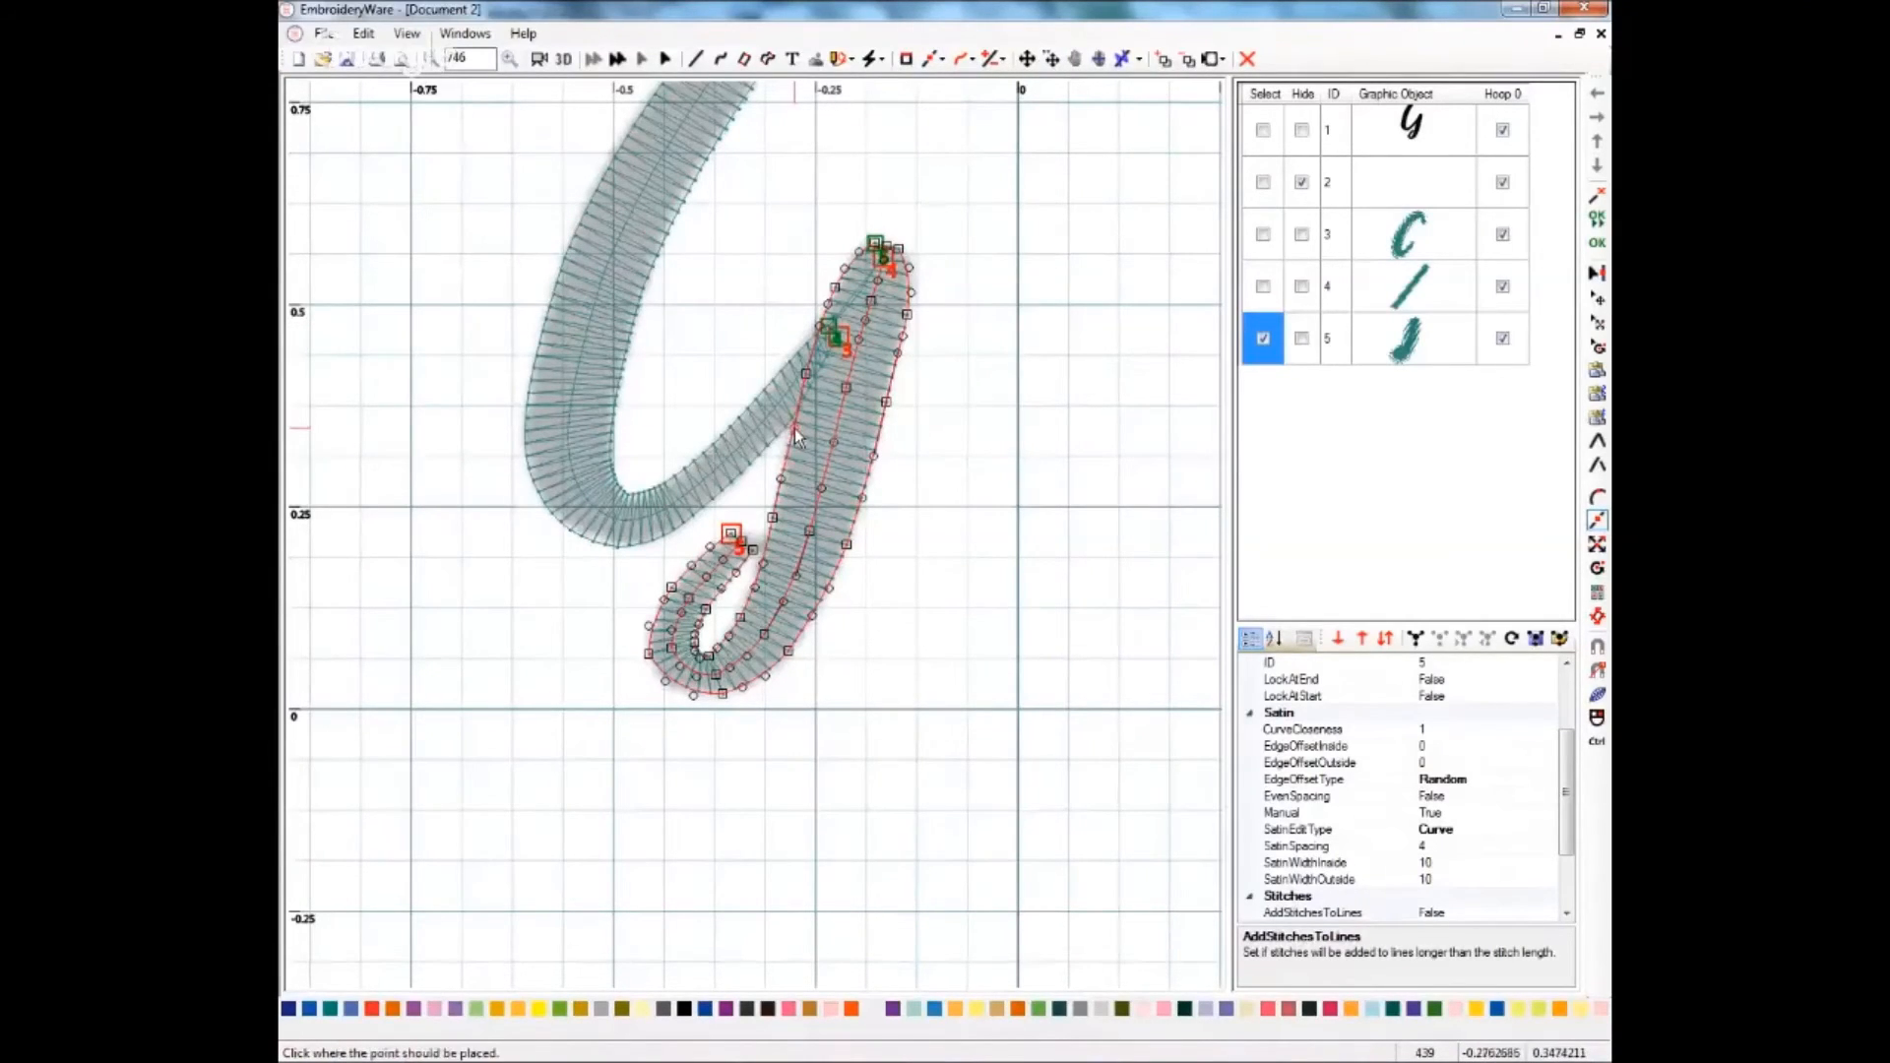
pyautogui.click(824, 333)
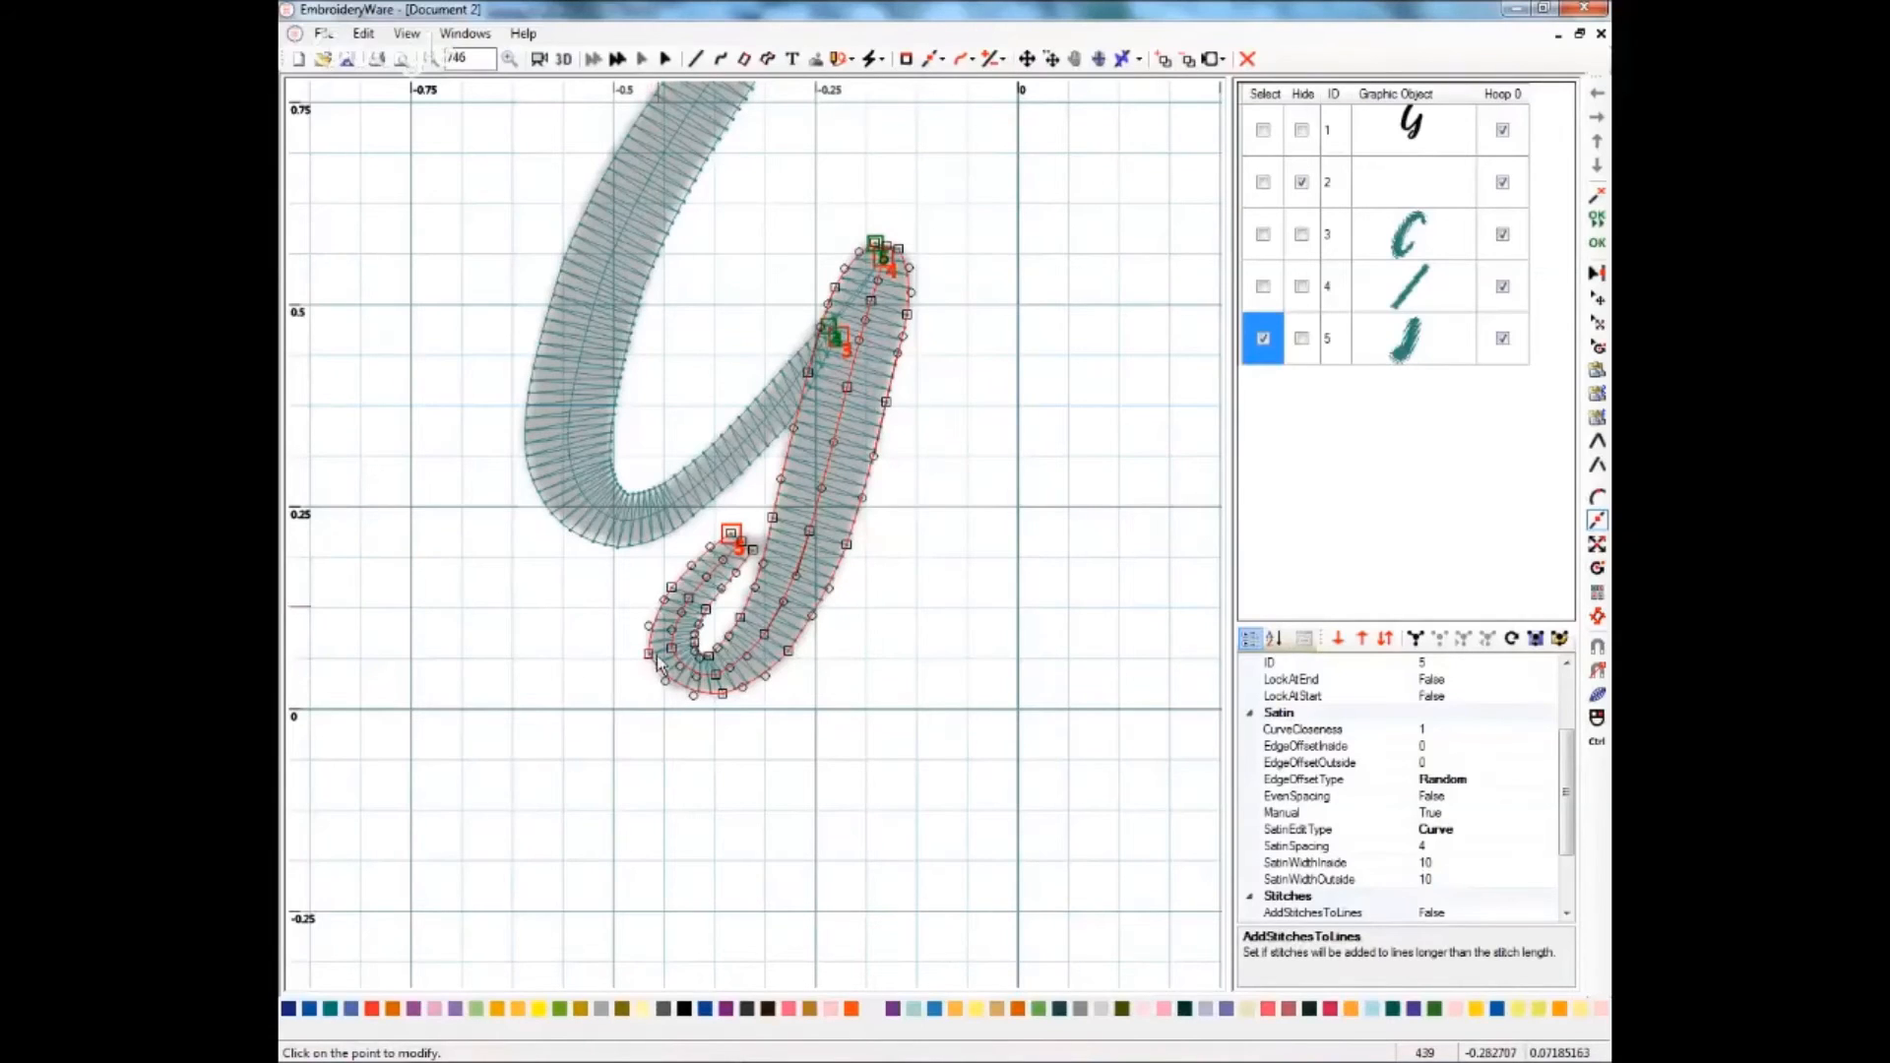
# - Reshape object 5's outer edge where the stem curves into the lower loop, setting the bottom anchor at about -0.374, 0.013
pyautogui.click(789, 652)
pyautogui.click(793, 653)
pyautogui.click(765, 679)
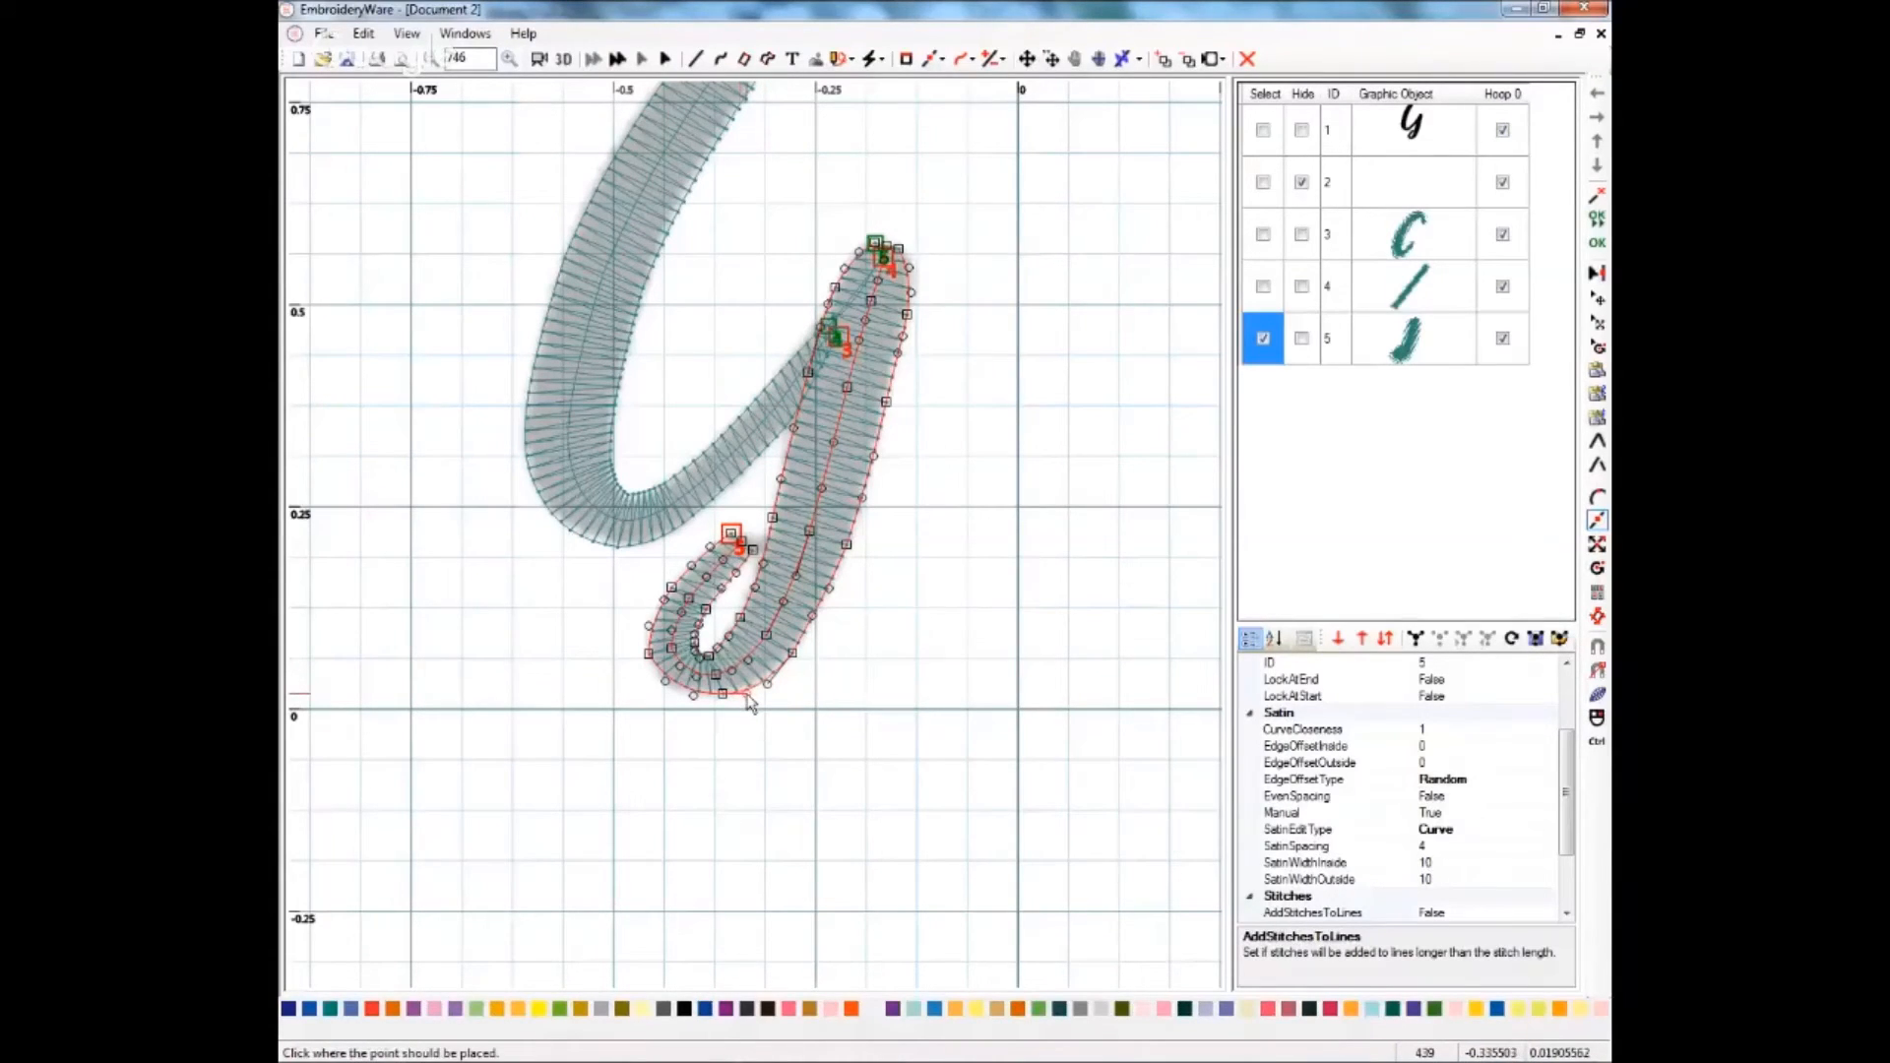
pyautogui.click(724, 701)
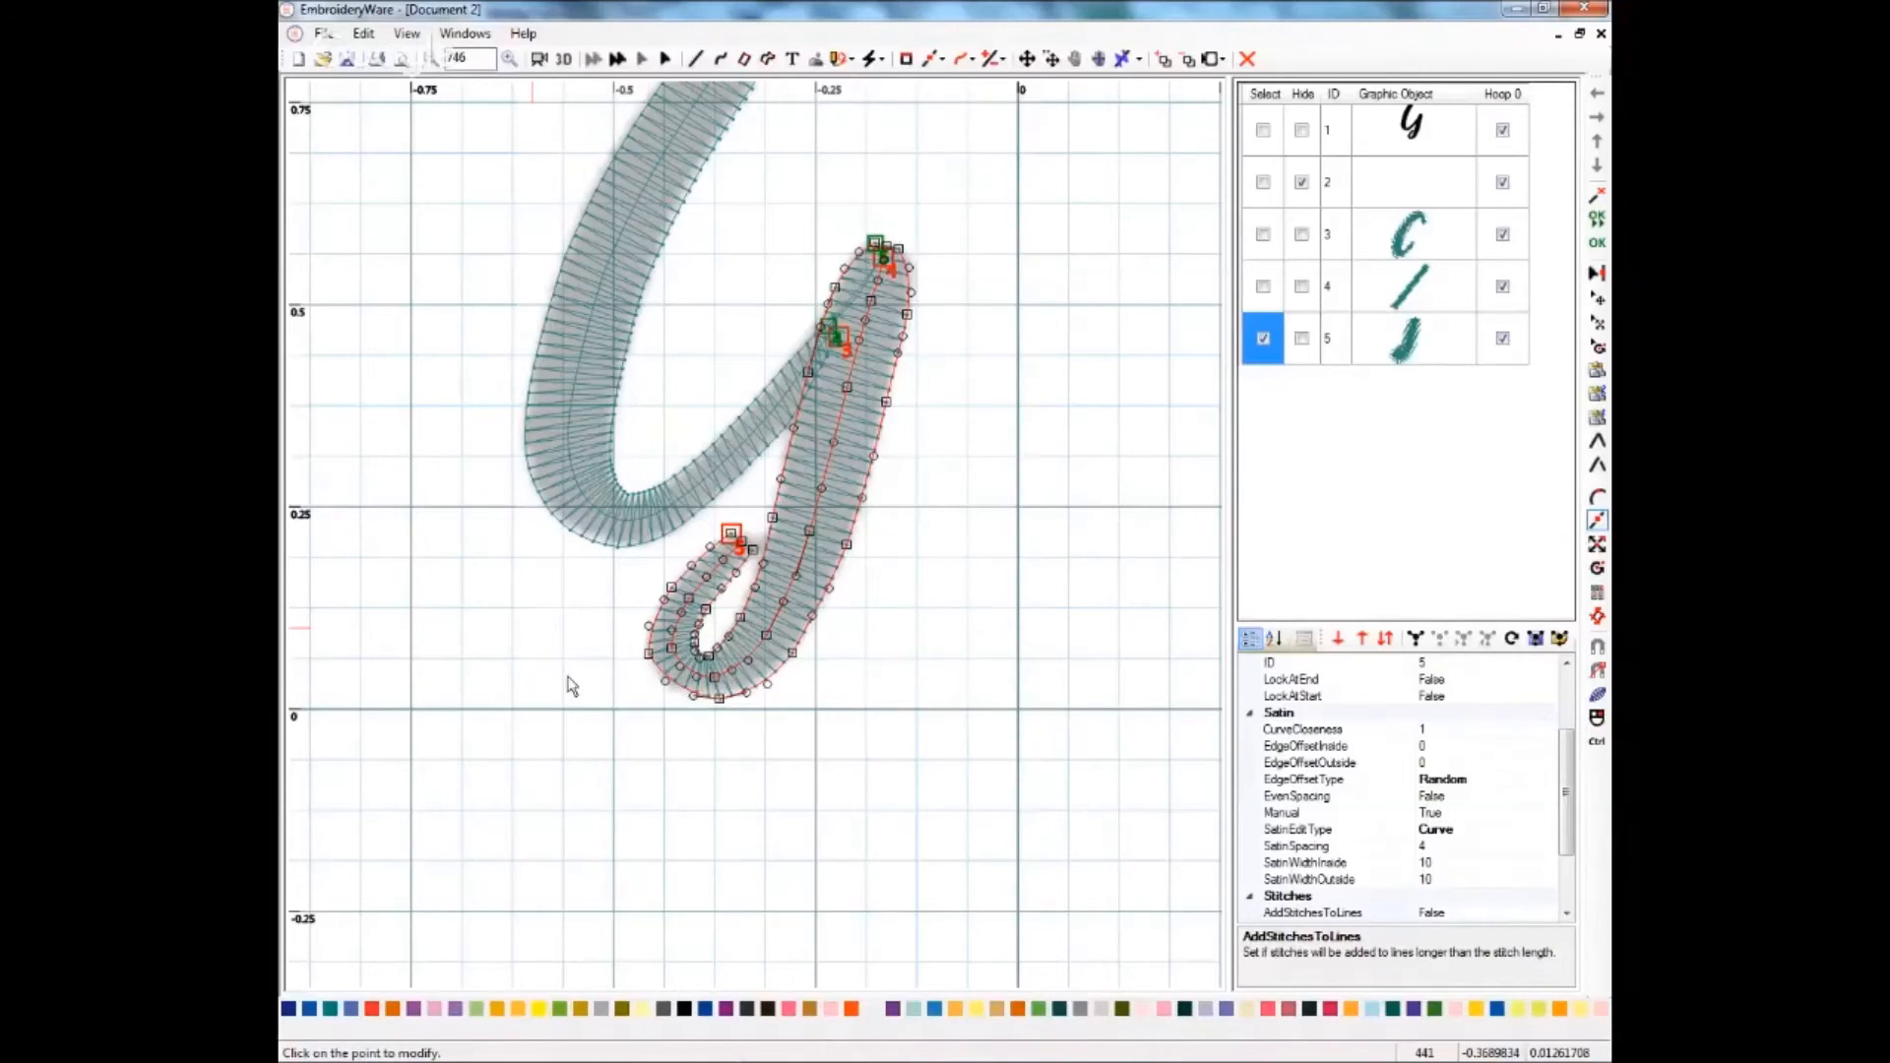
pyautogui.click(717, 701)
pyautogui.click(715, 699)
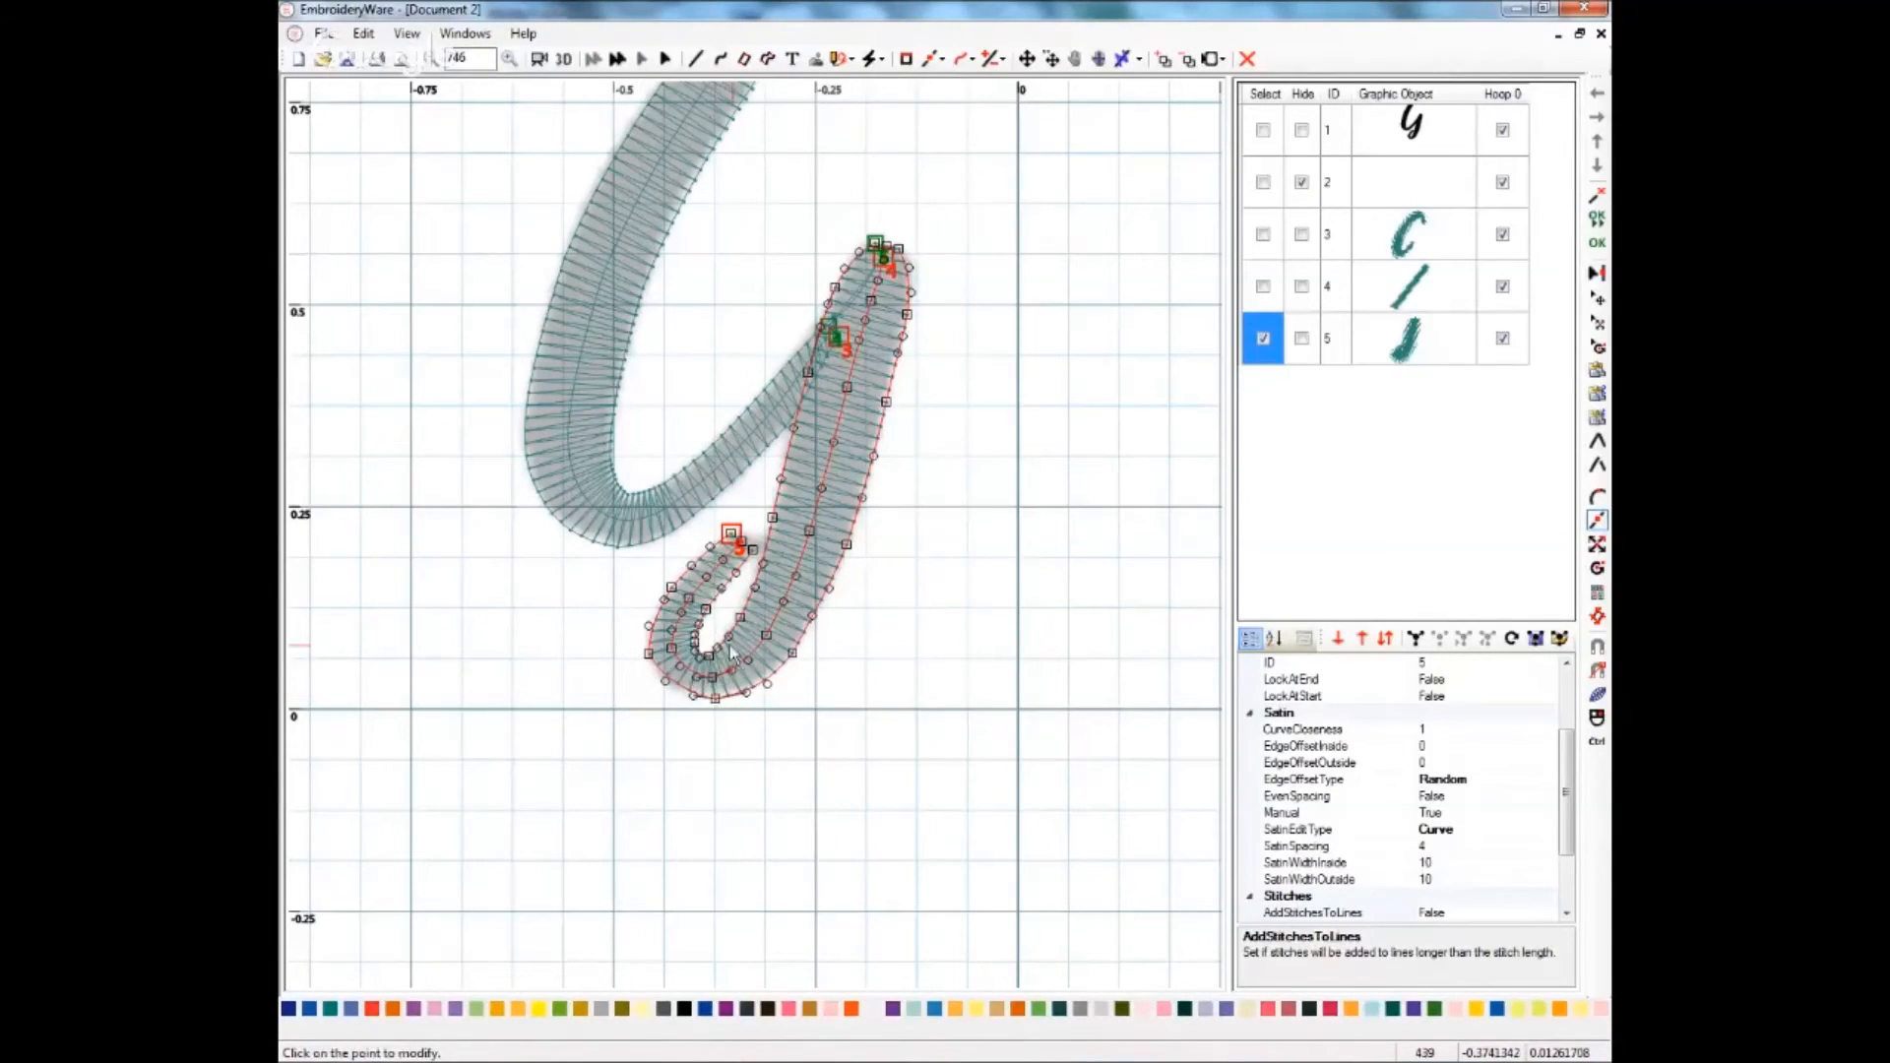
# - Widen object 5's outer edge at the lower loop's left bend, setting control points at about -0.419, 0.011 and -0.454, 0.027
pyautogui.click(696, 705)
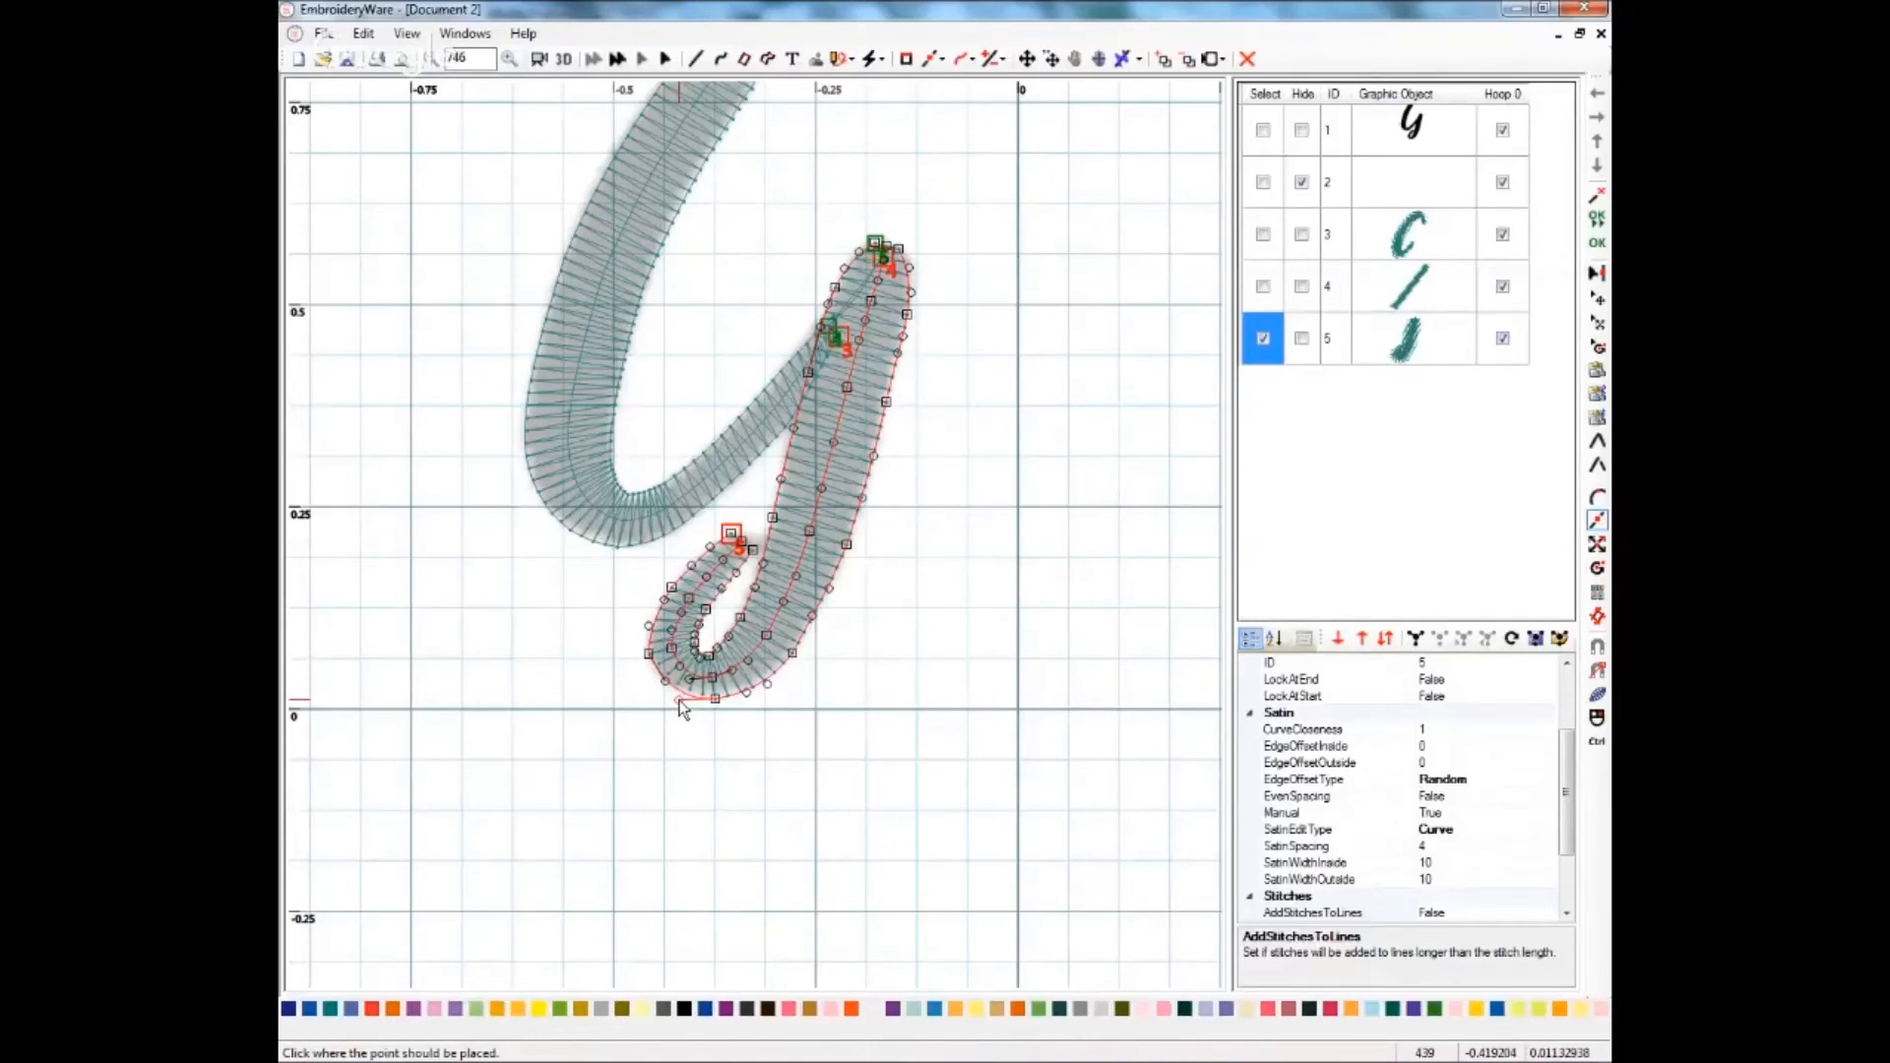
pyautogui.rightClick(682, 707)
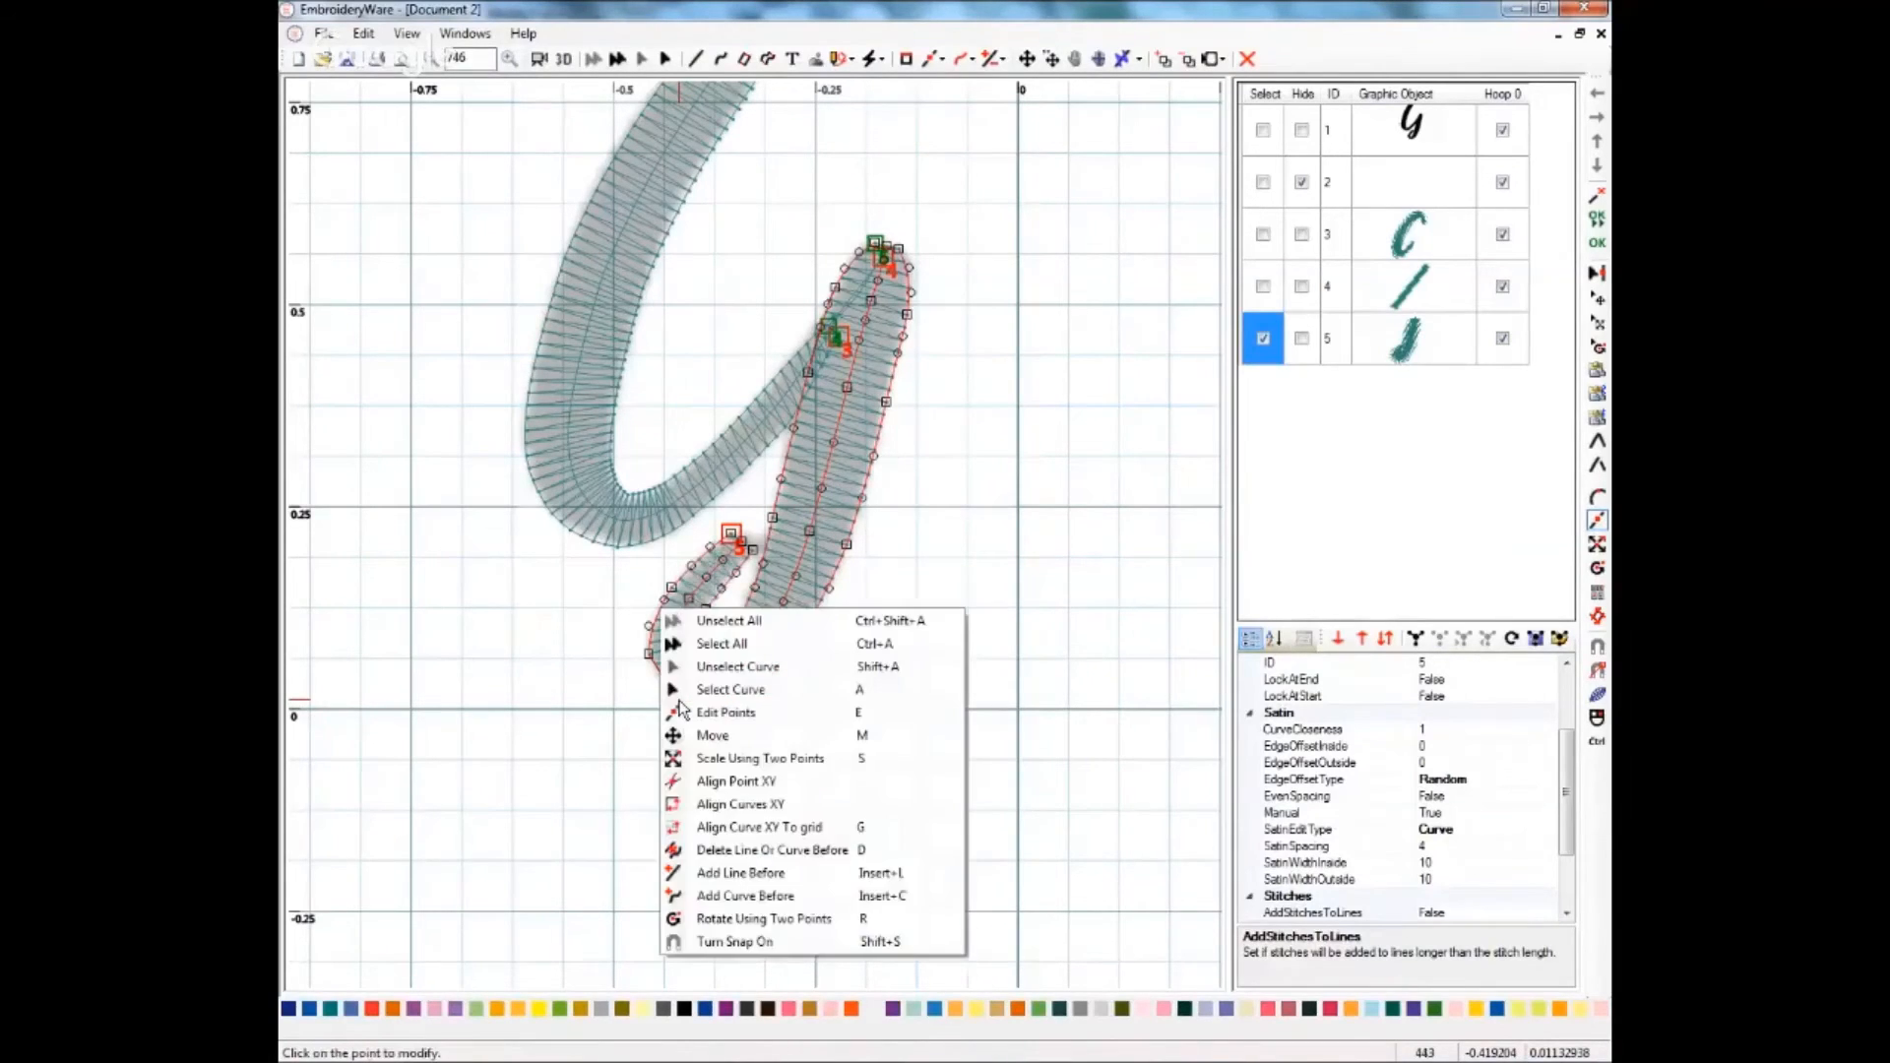
pyautogui.click(649, 707)
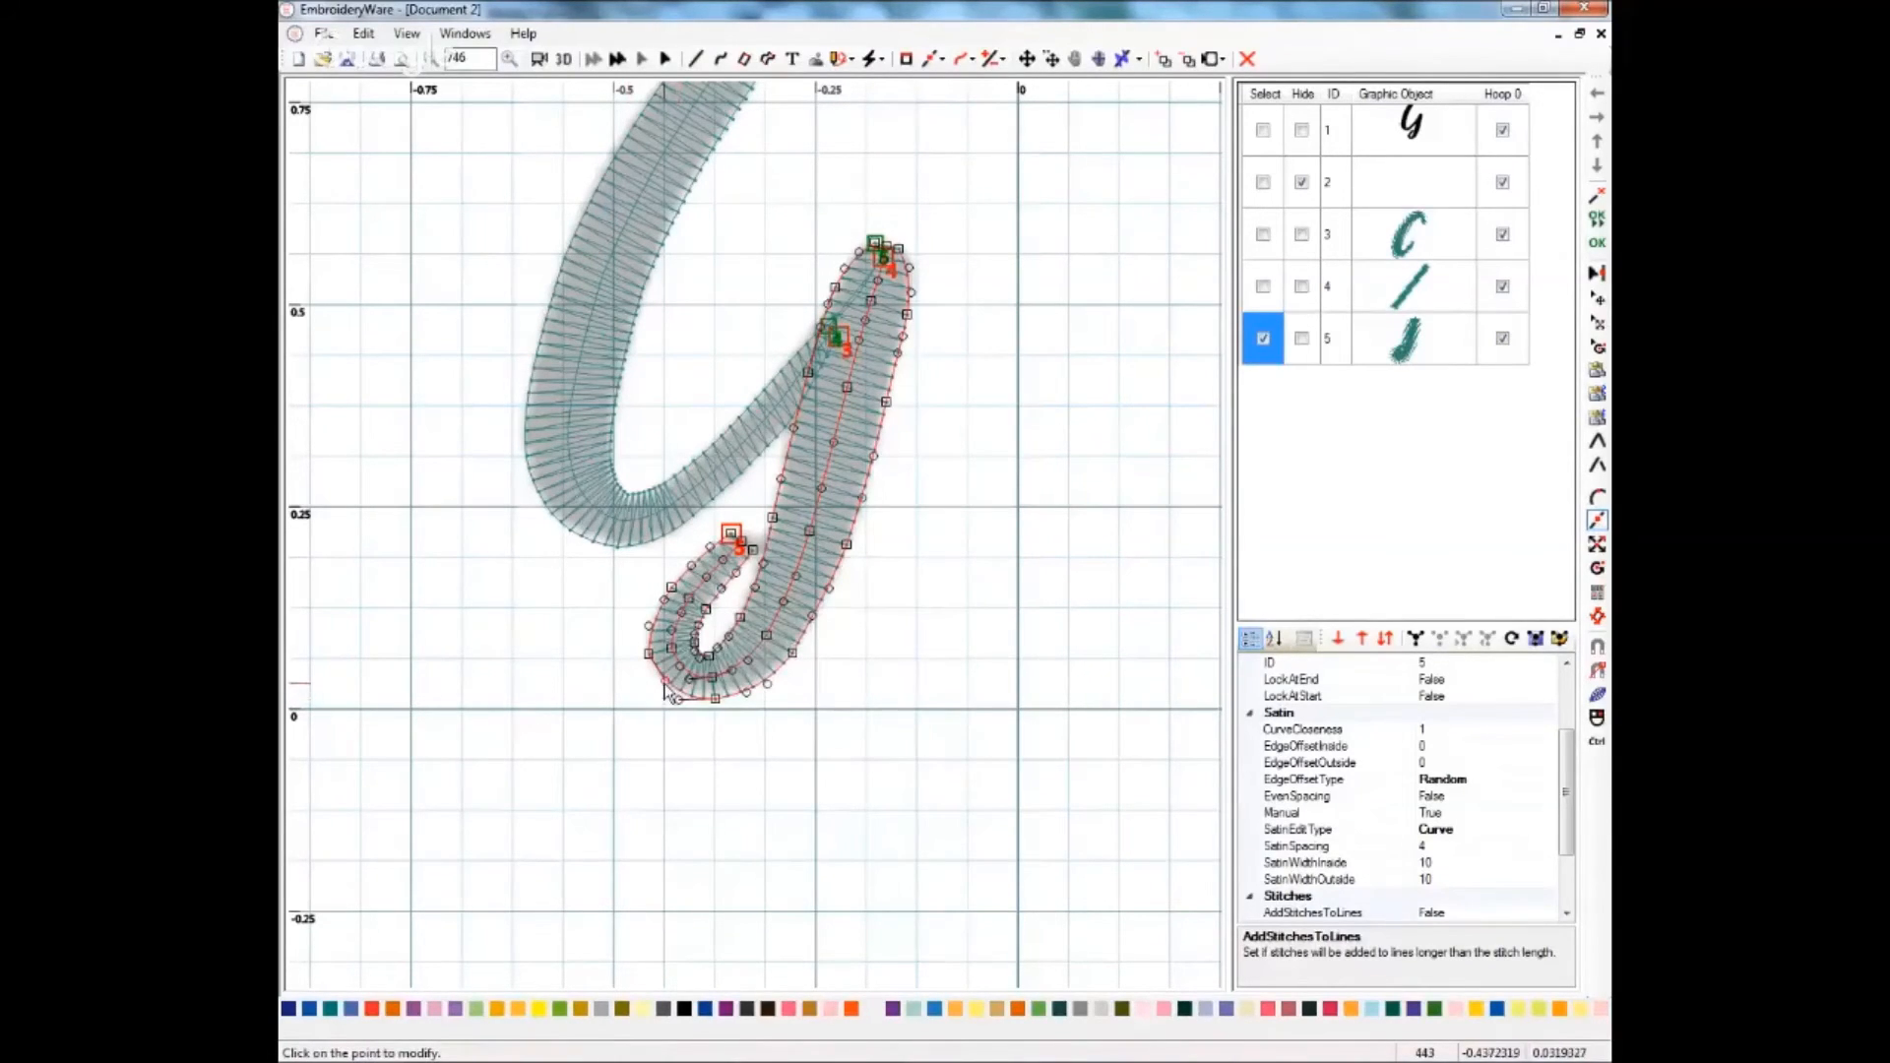
pyautogui.click(665, 694)
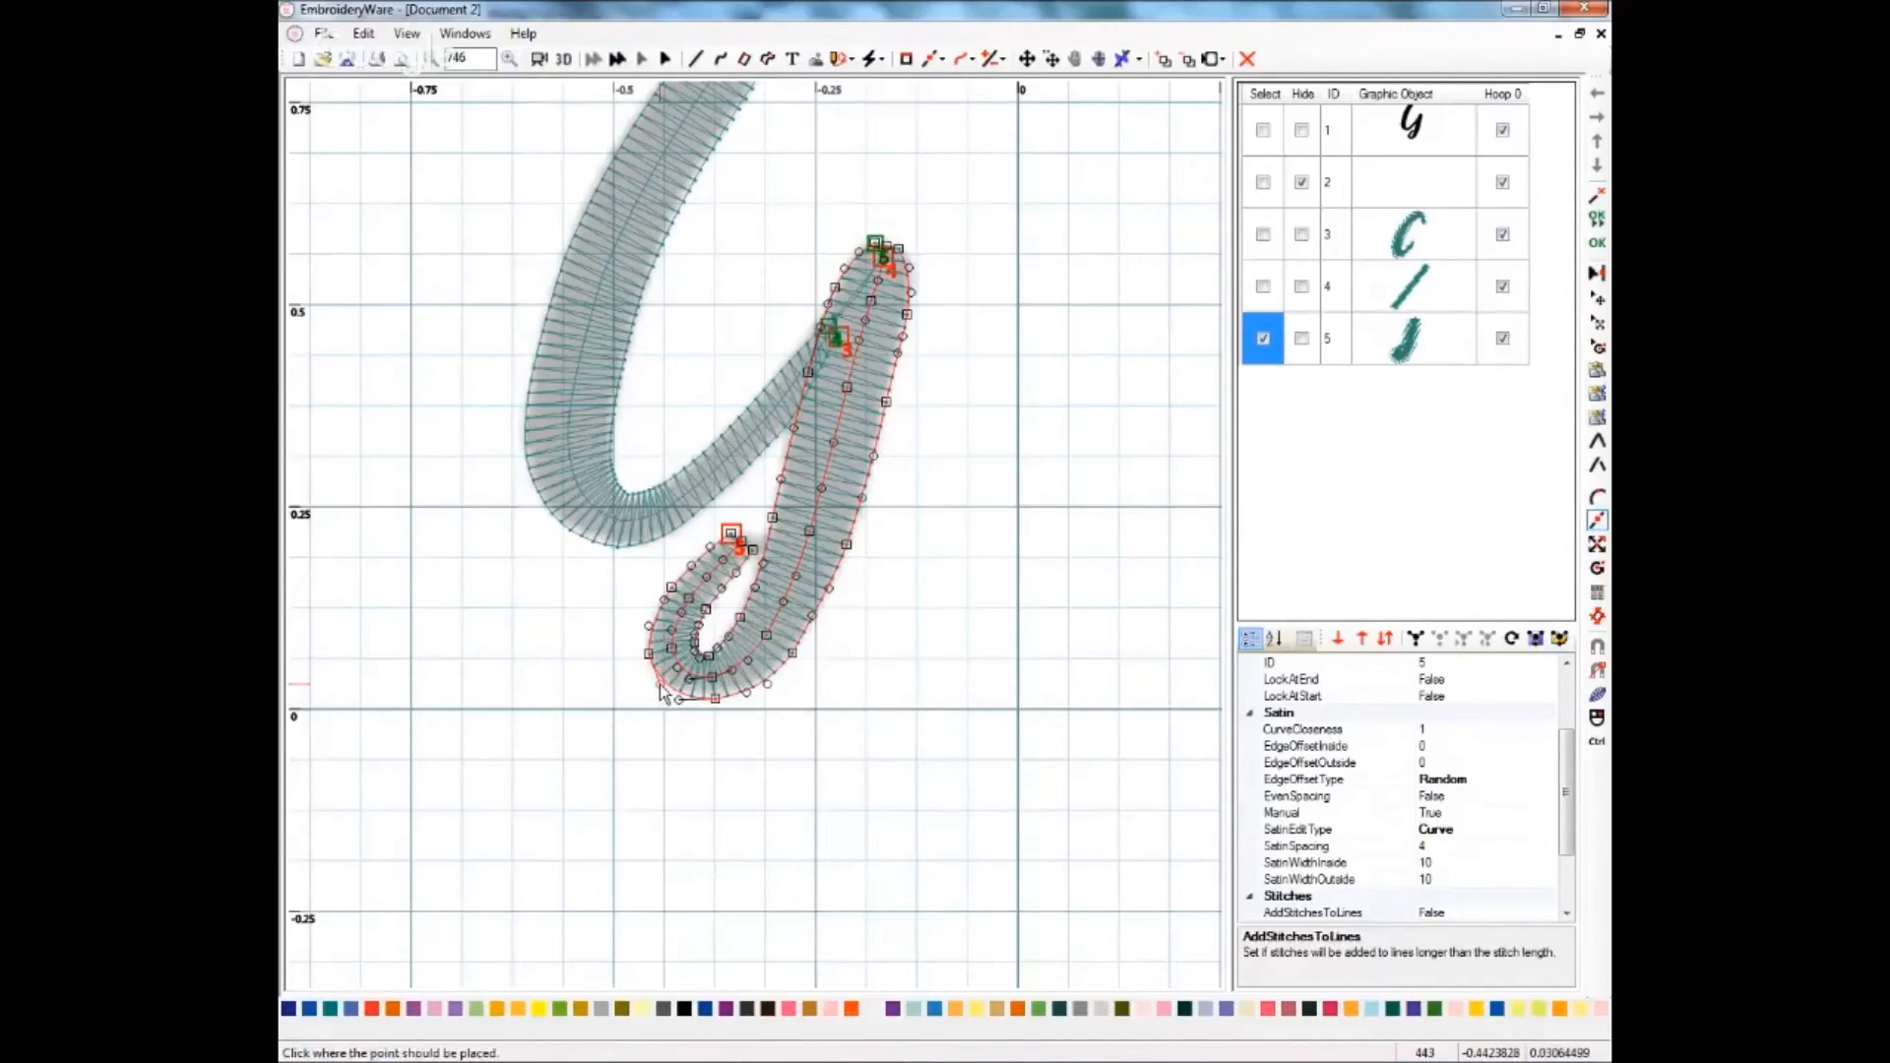
pyautogui.click(663, 694)
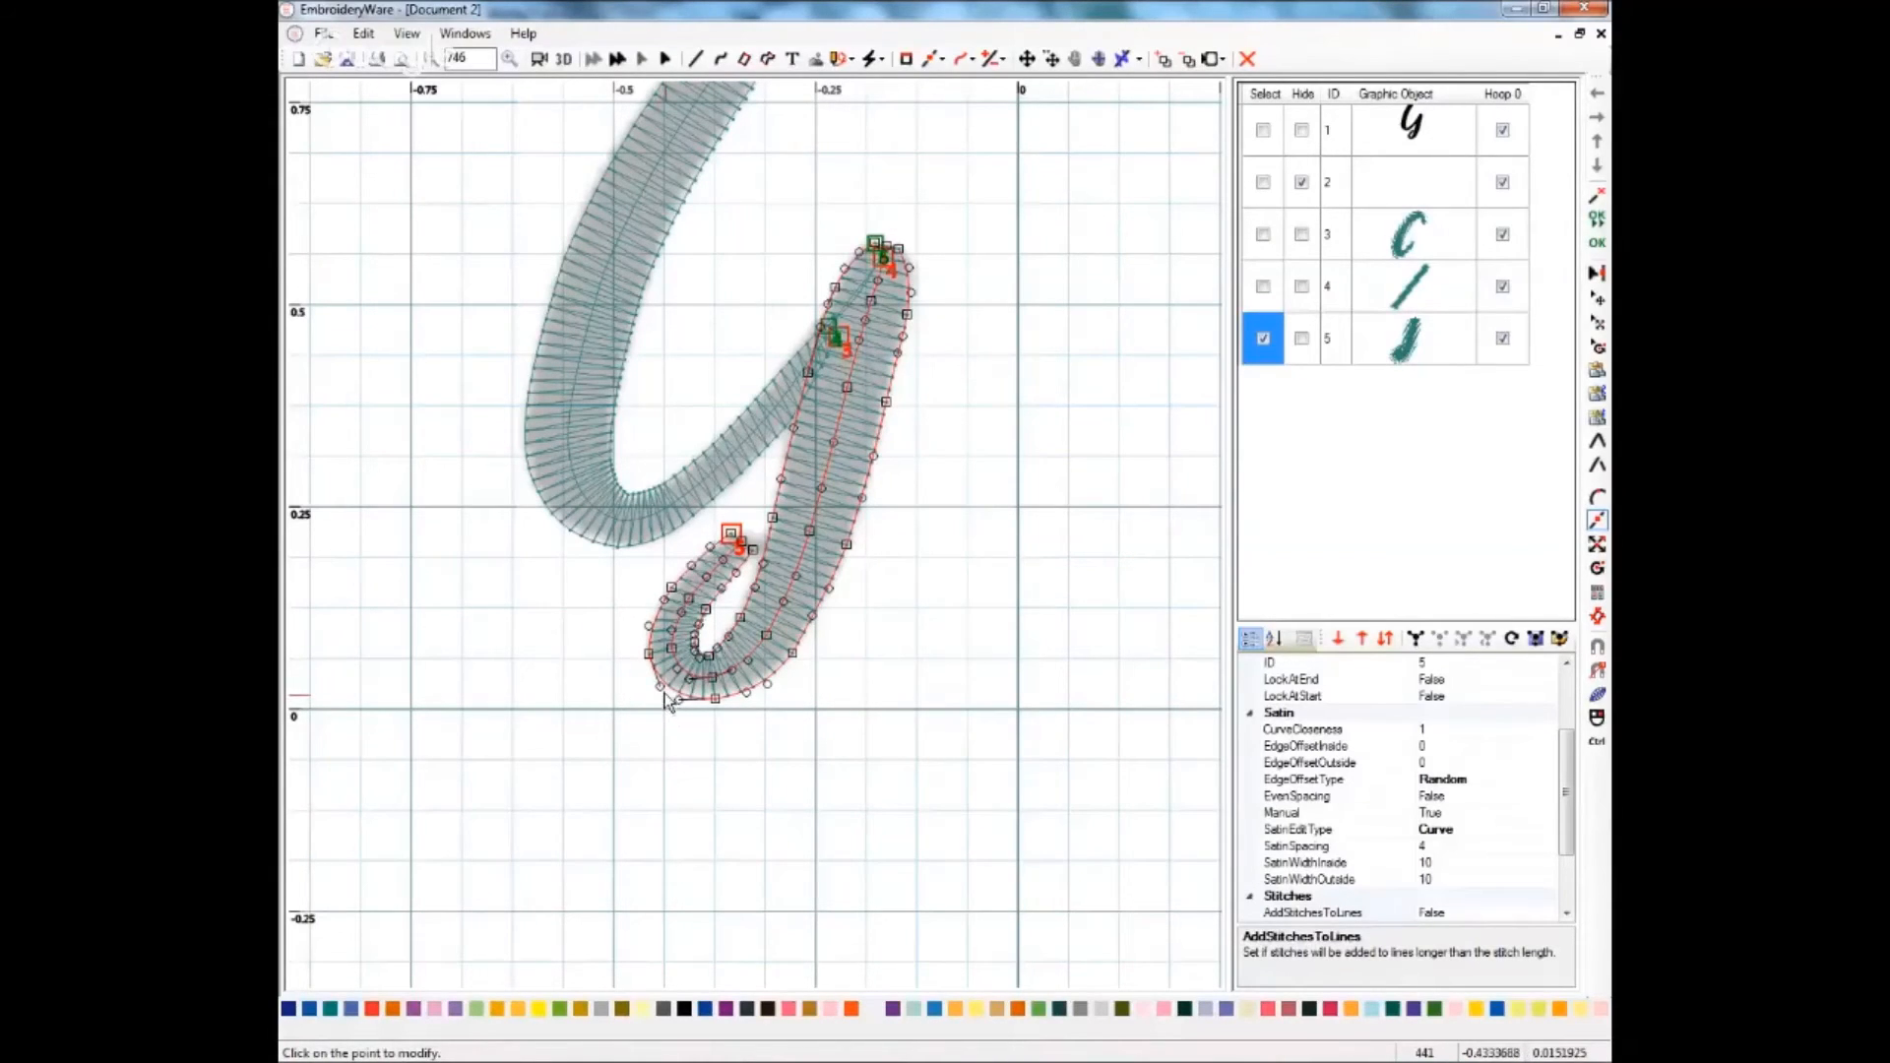
pyautogui.click(664, 693)
pyautogui.click(594, 711)
pyautogui.moveTo(594, 707); pyautogui.dragTo(656, 686)
pyautogui.click(652, 693)
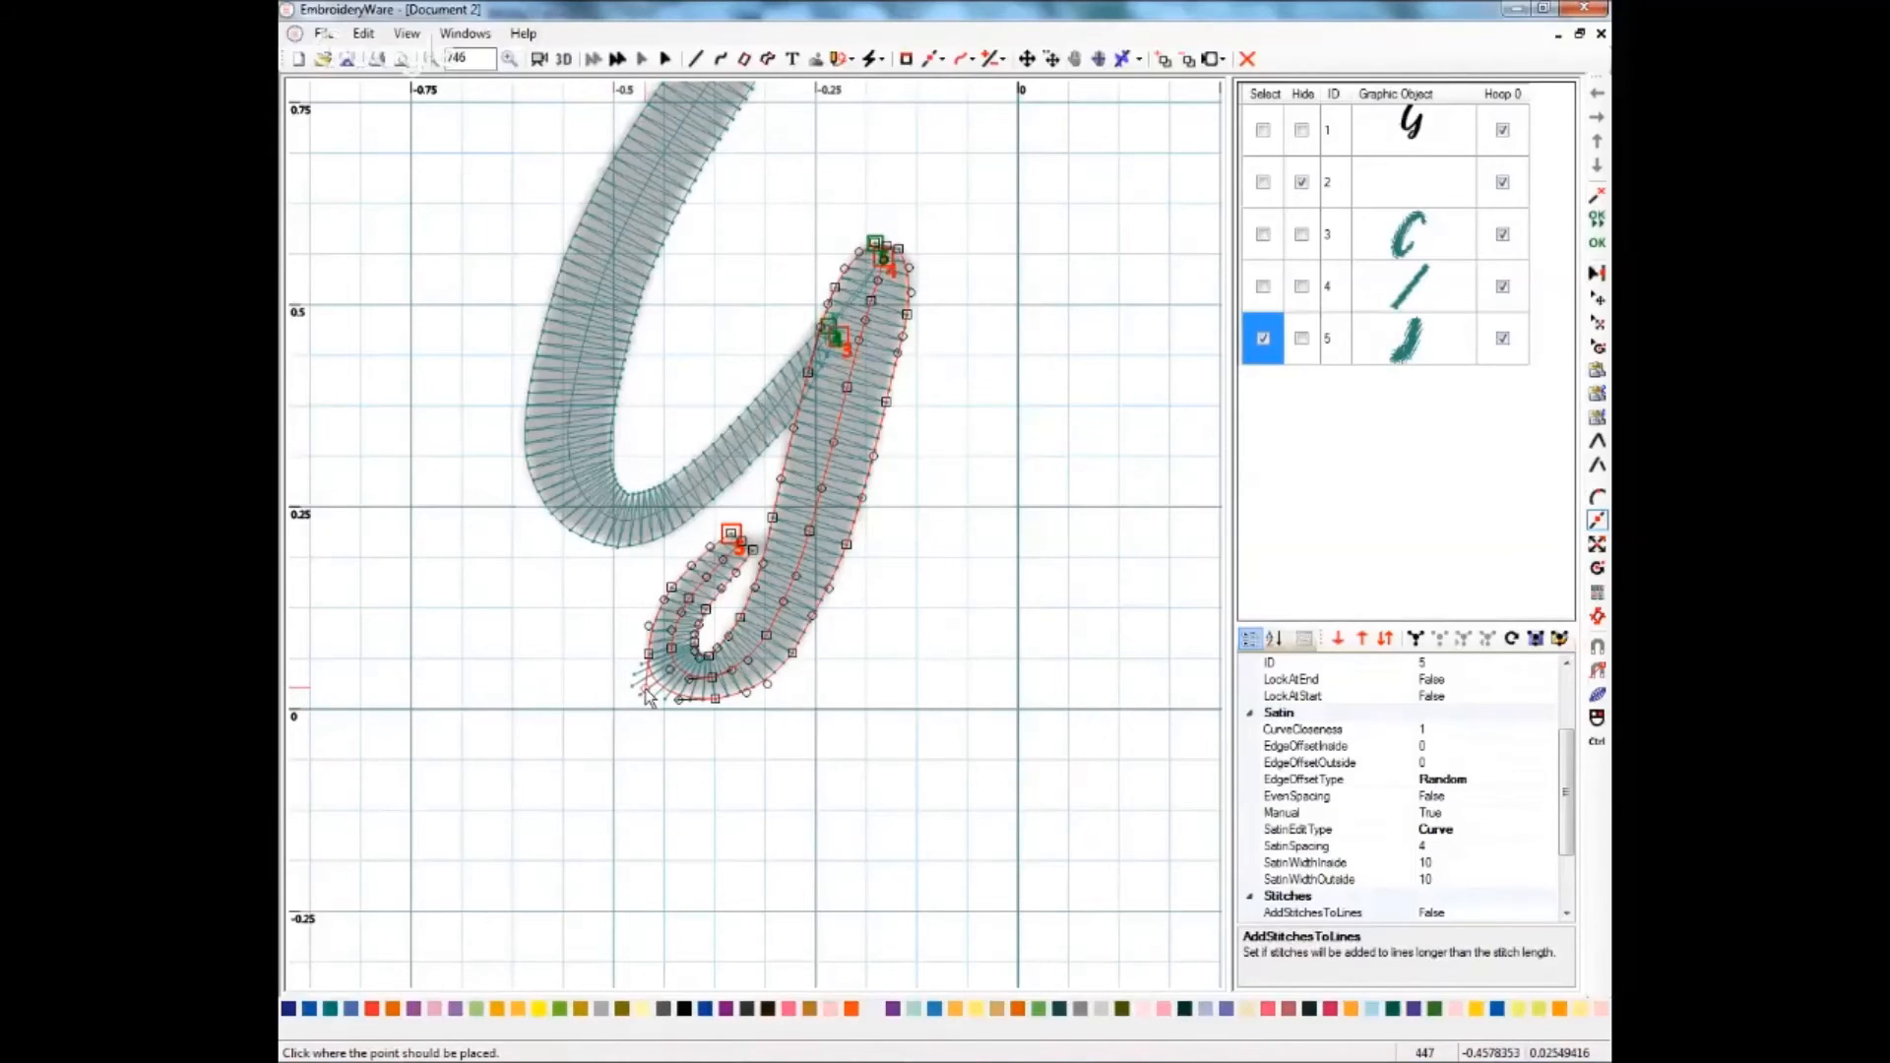
pyautogui.click(652, 692)
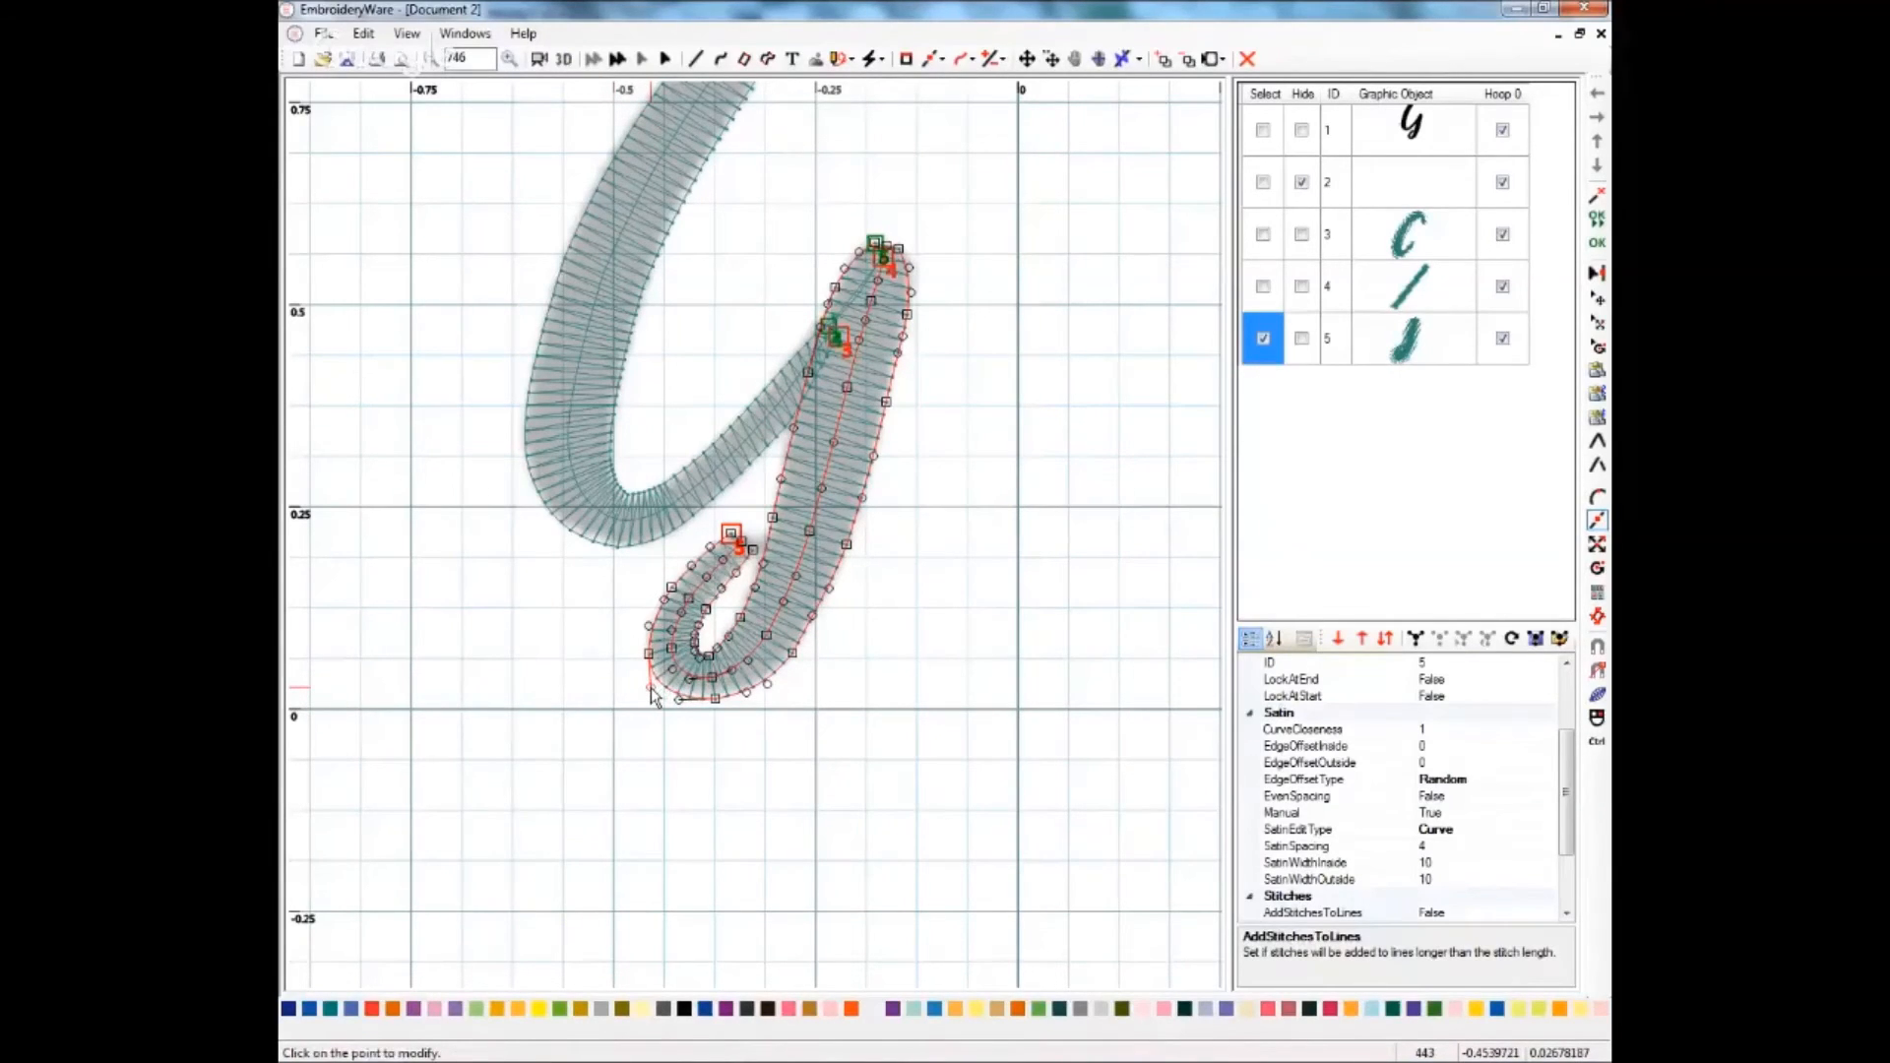
# - Adjust the lower loop's bottom edge, setting the right-hand control point at about -0.303, 0.028 and the bottom anchor at about -0.372, 0.006
pyautogui.click(768, 684)
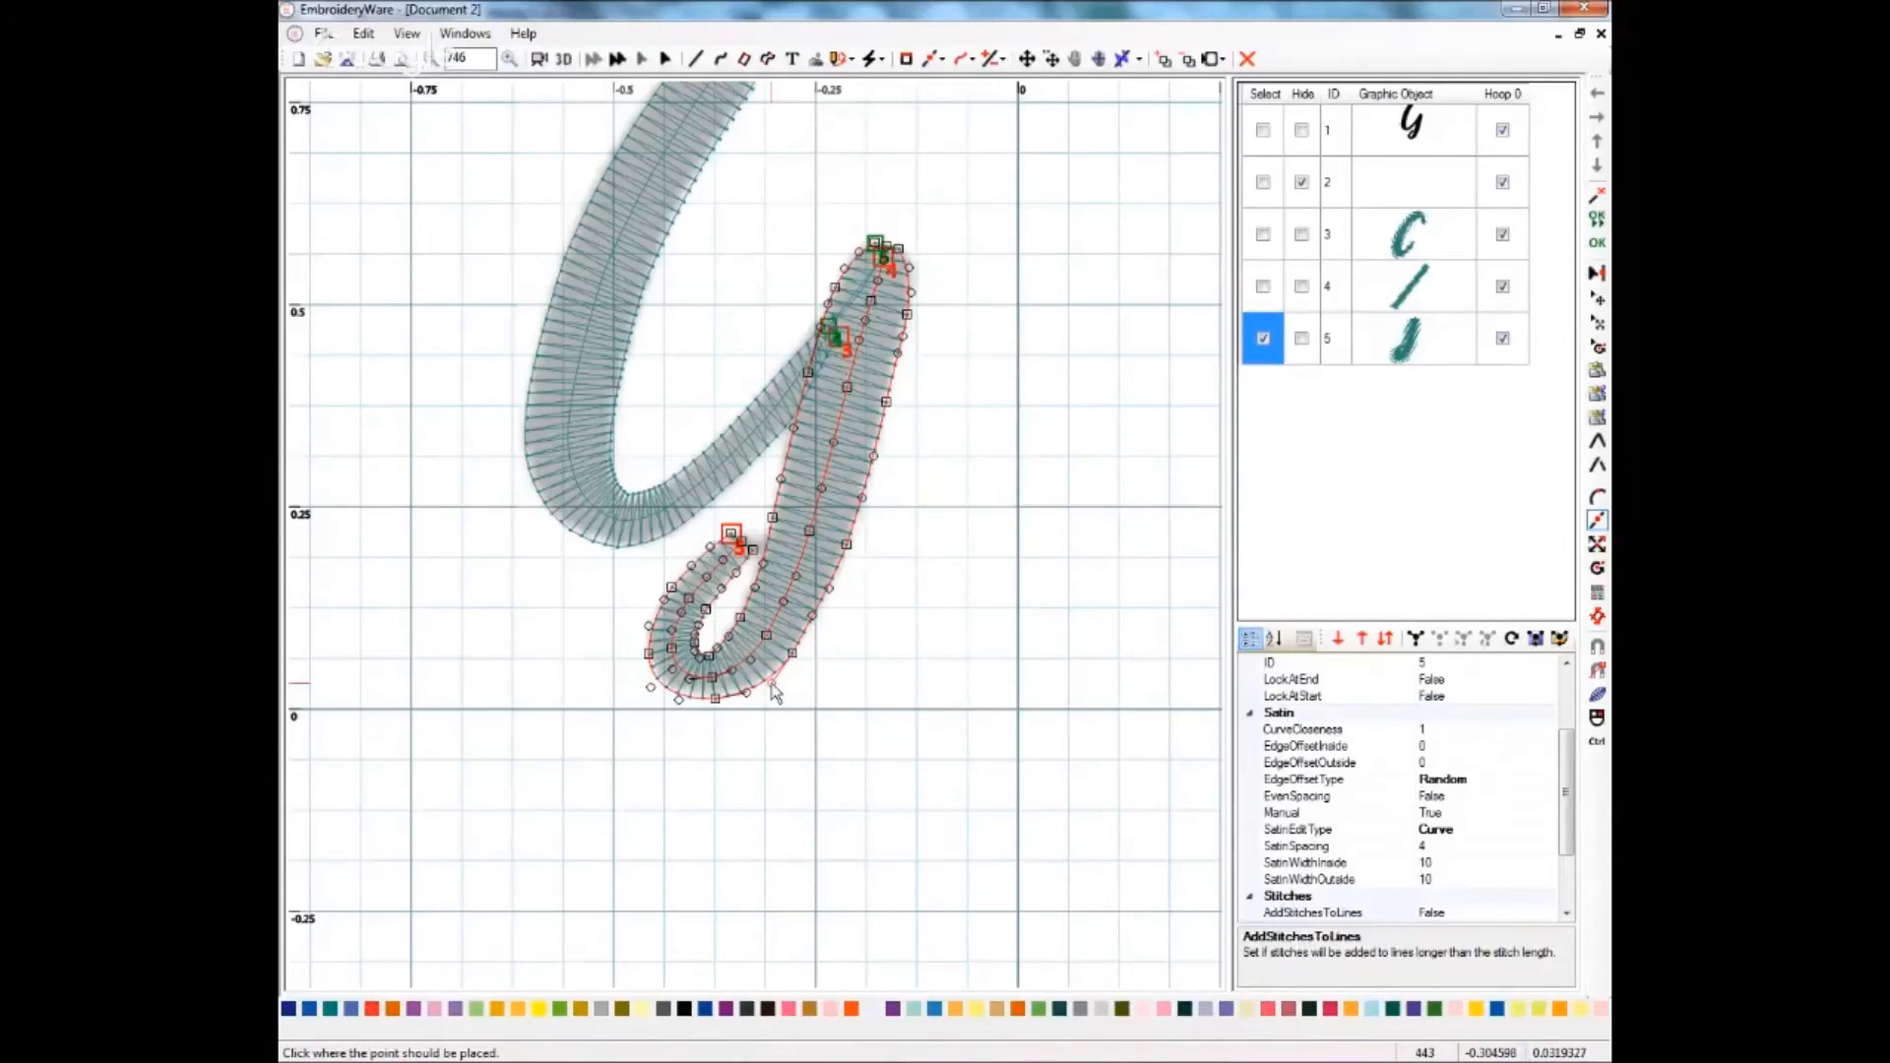
pyautogui.click(774, 692)
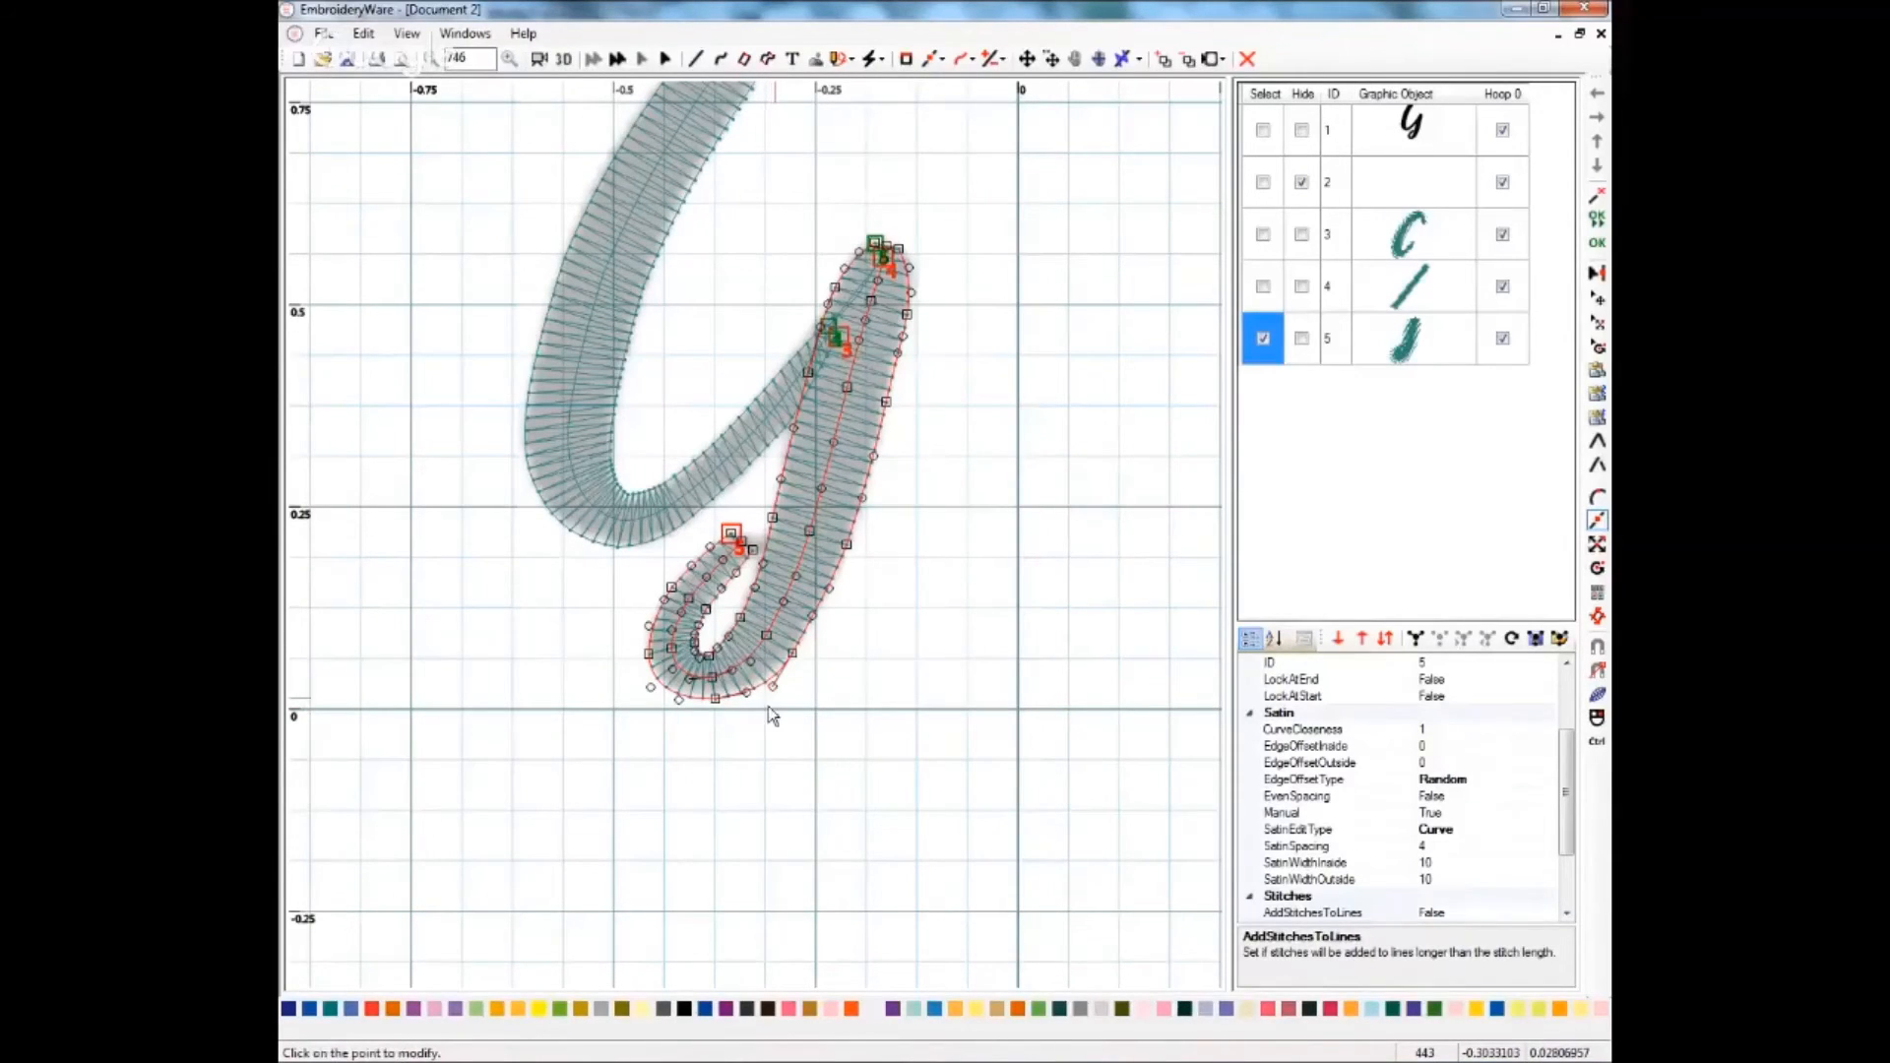
pyautogui.click(715, 700)
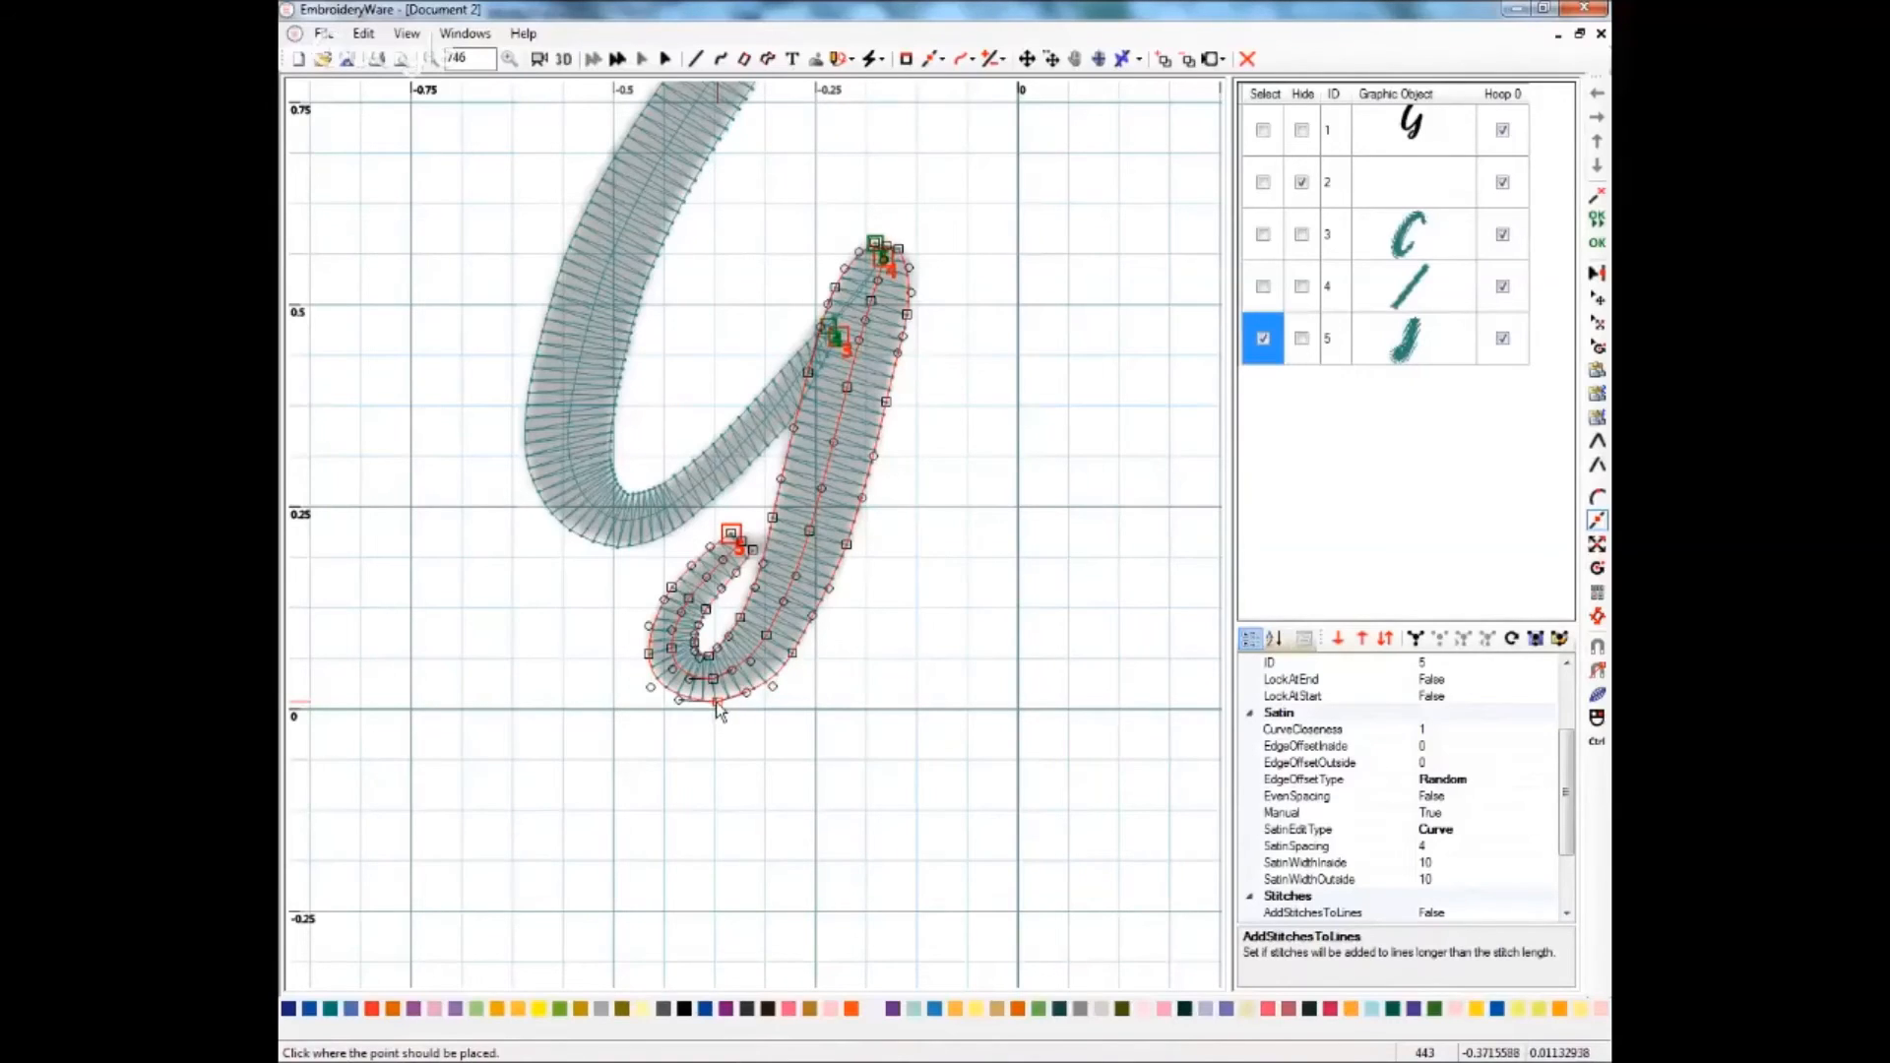
pyautogui.click(717, 705)
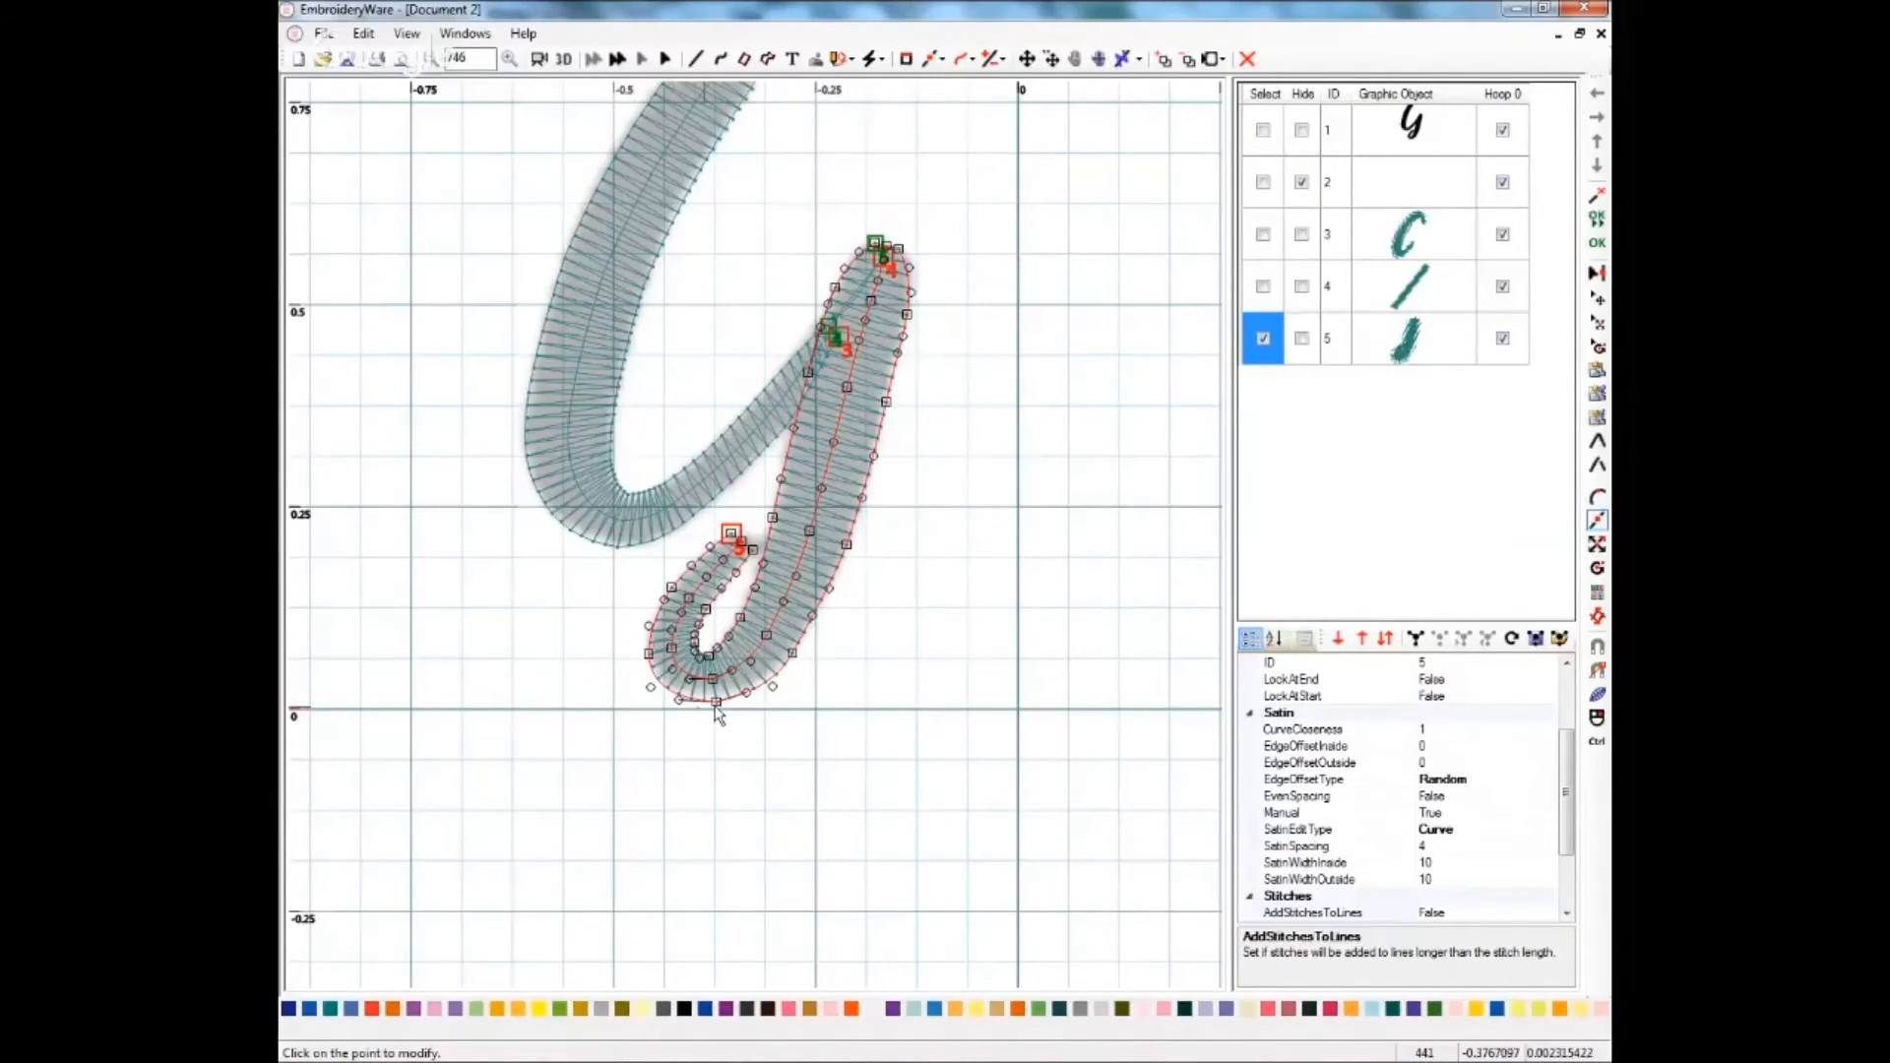
pyautogui.click(709, 703)
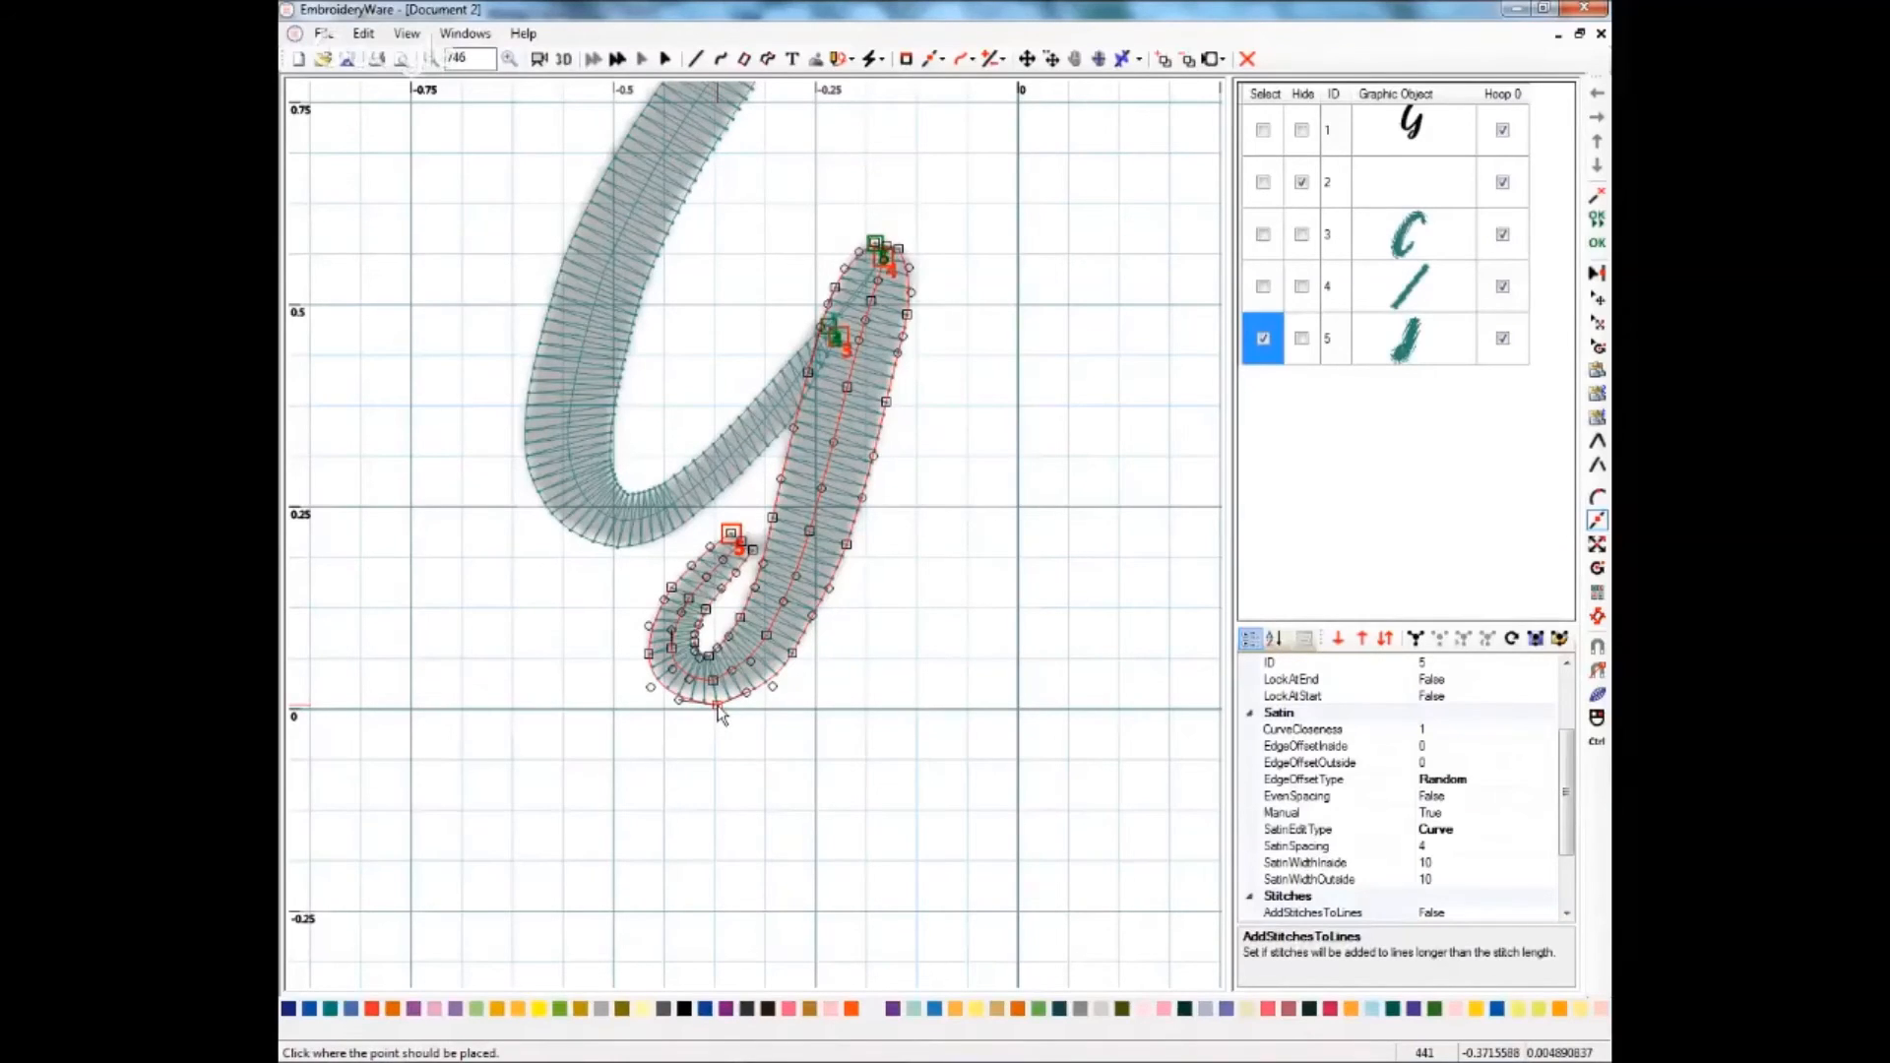
pyautogui.click(719, 707)
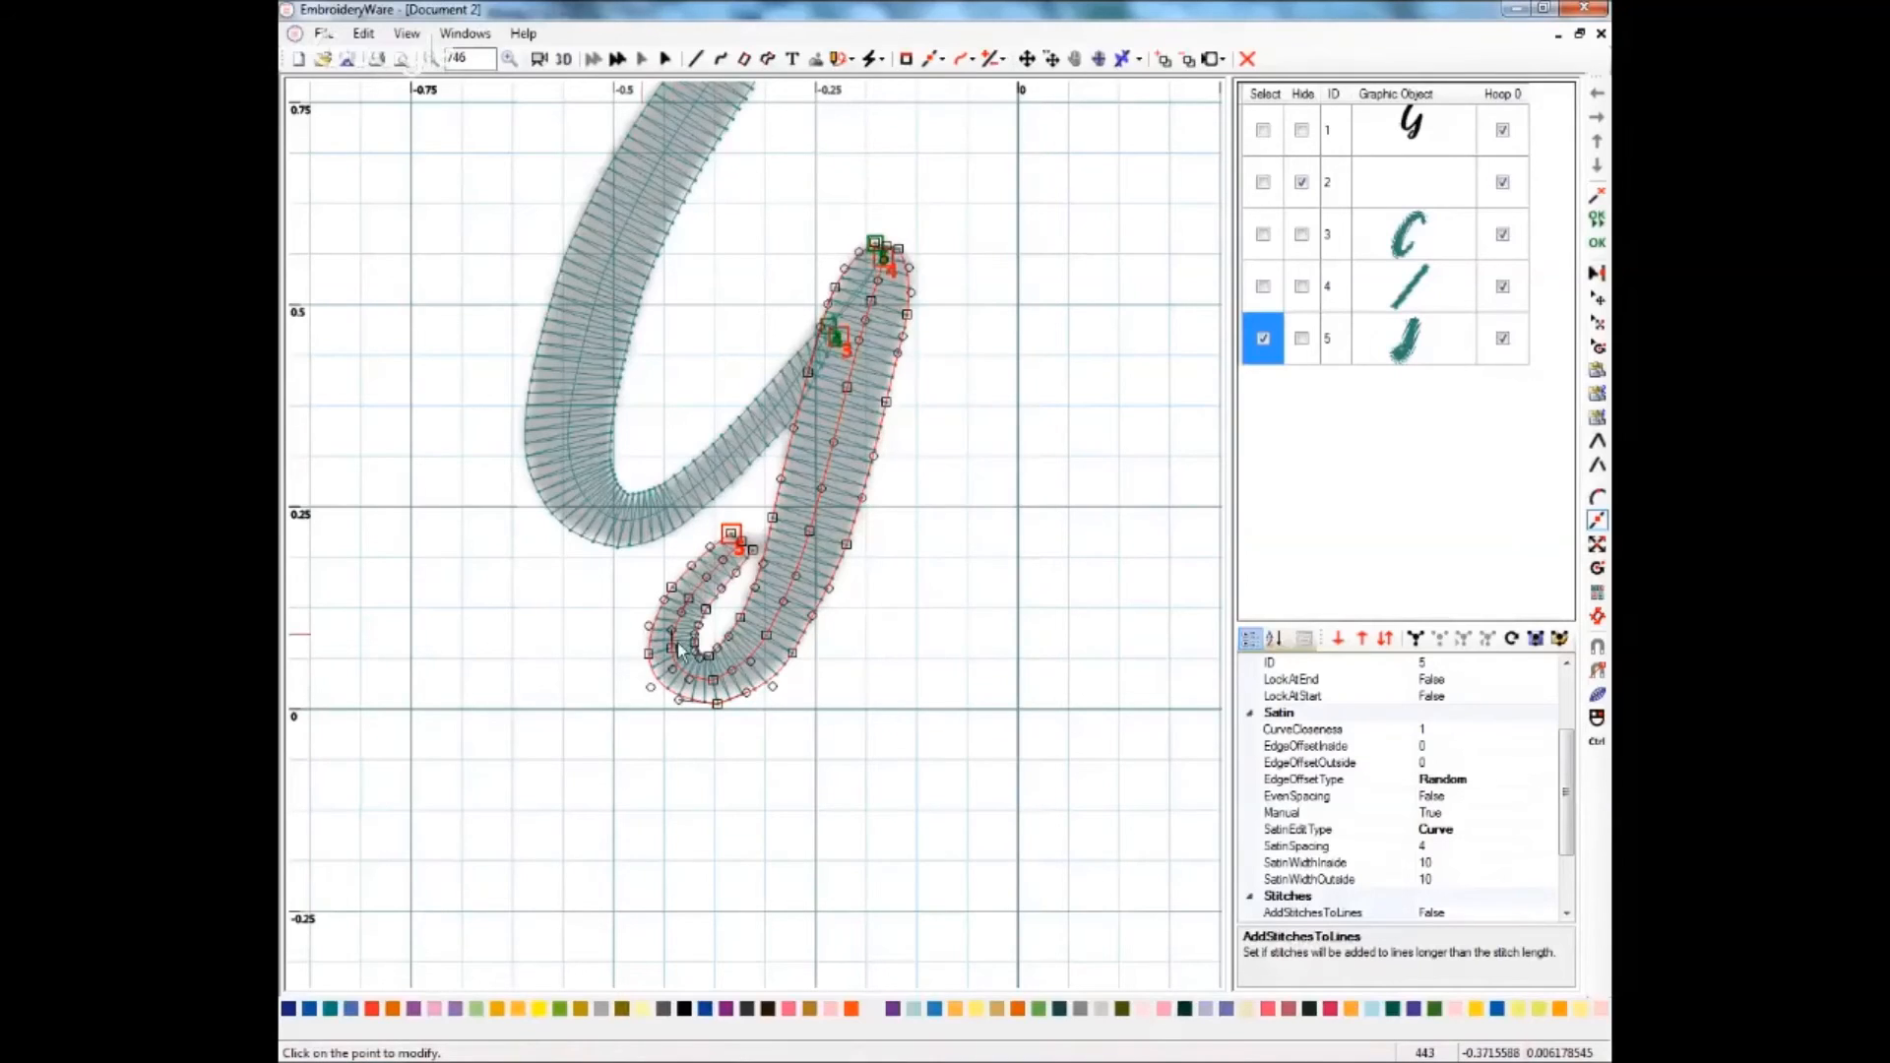
# - Reshape the left outer side of object 5's lower loop, setting its control point at about -0.464, 0.108
pyautogui.click(648, 628)
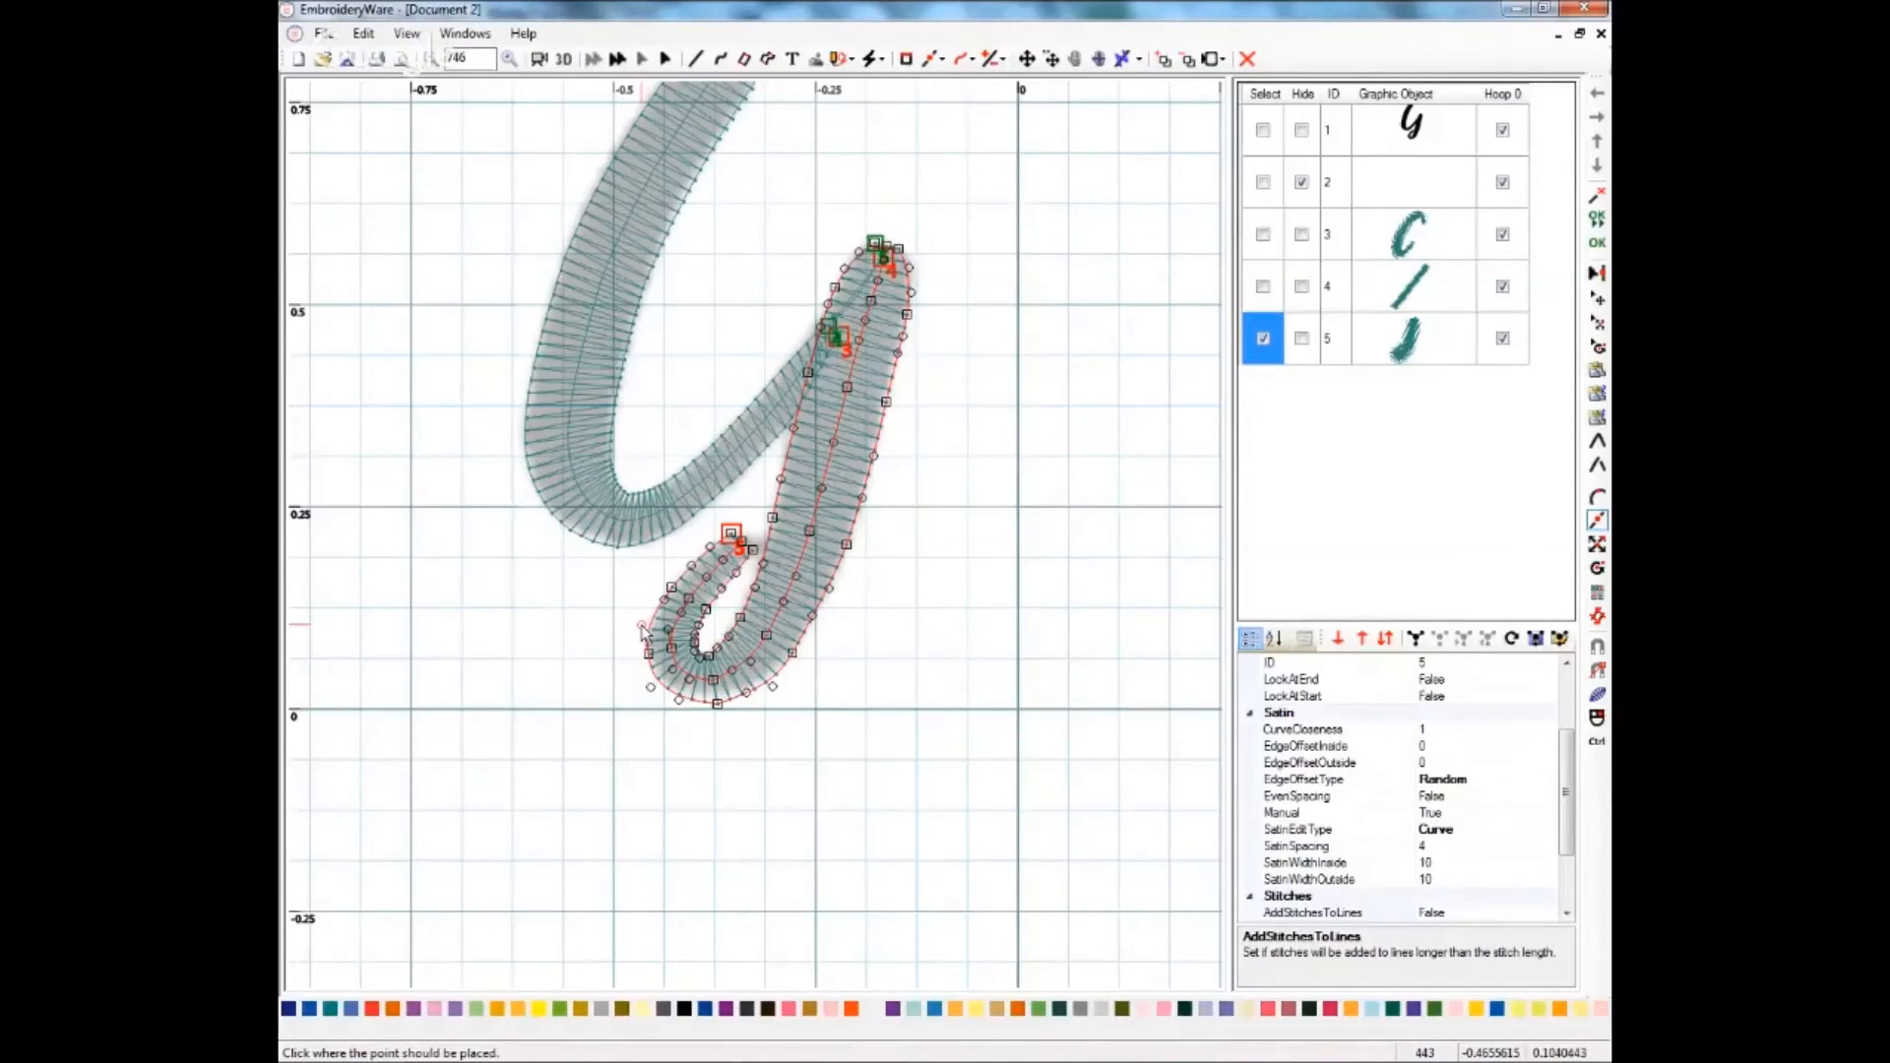
pyautogui.click(644, 627)
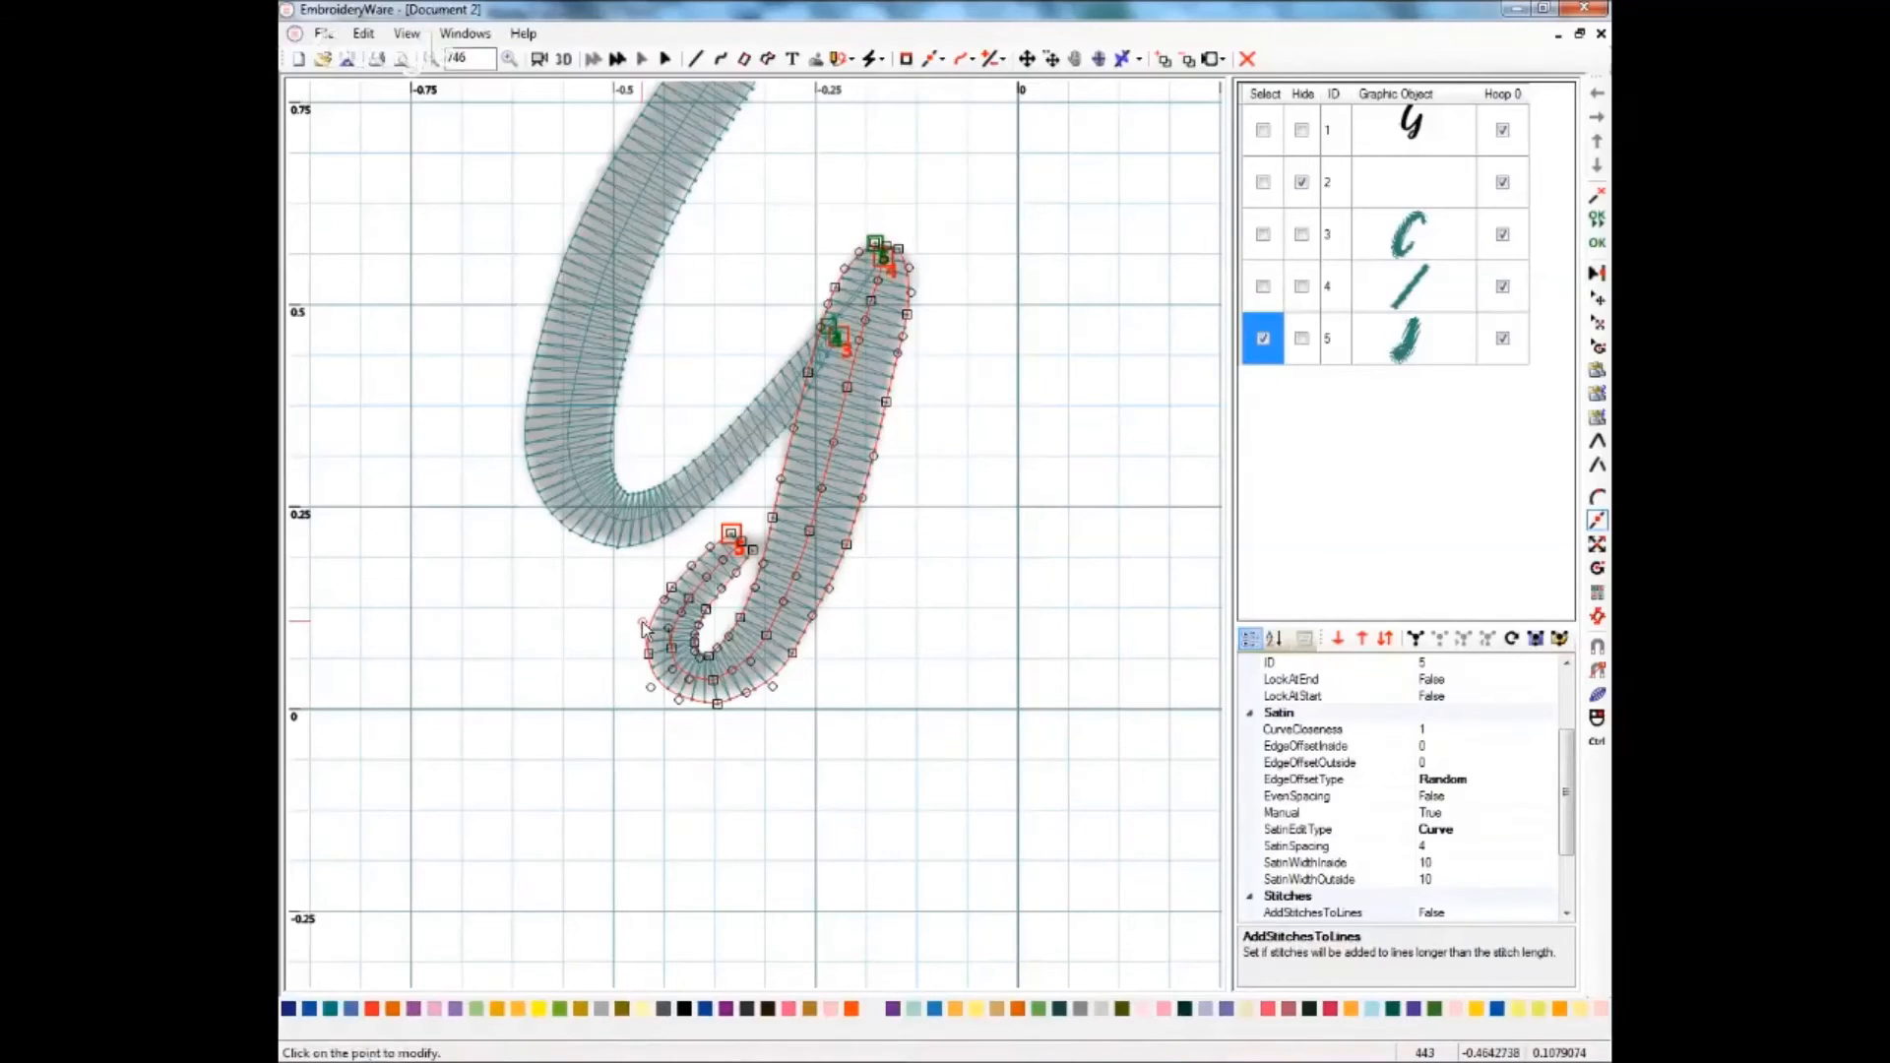
pyautogui.click(665, 602)
pyautogui.click(667, 603)
pyautogui.click(676, 584)
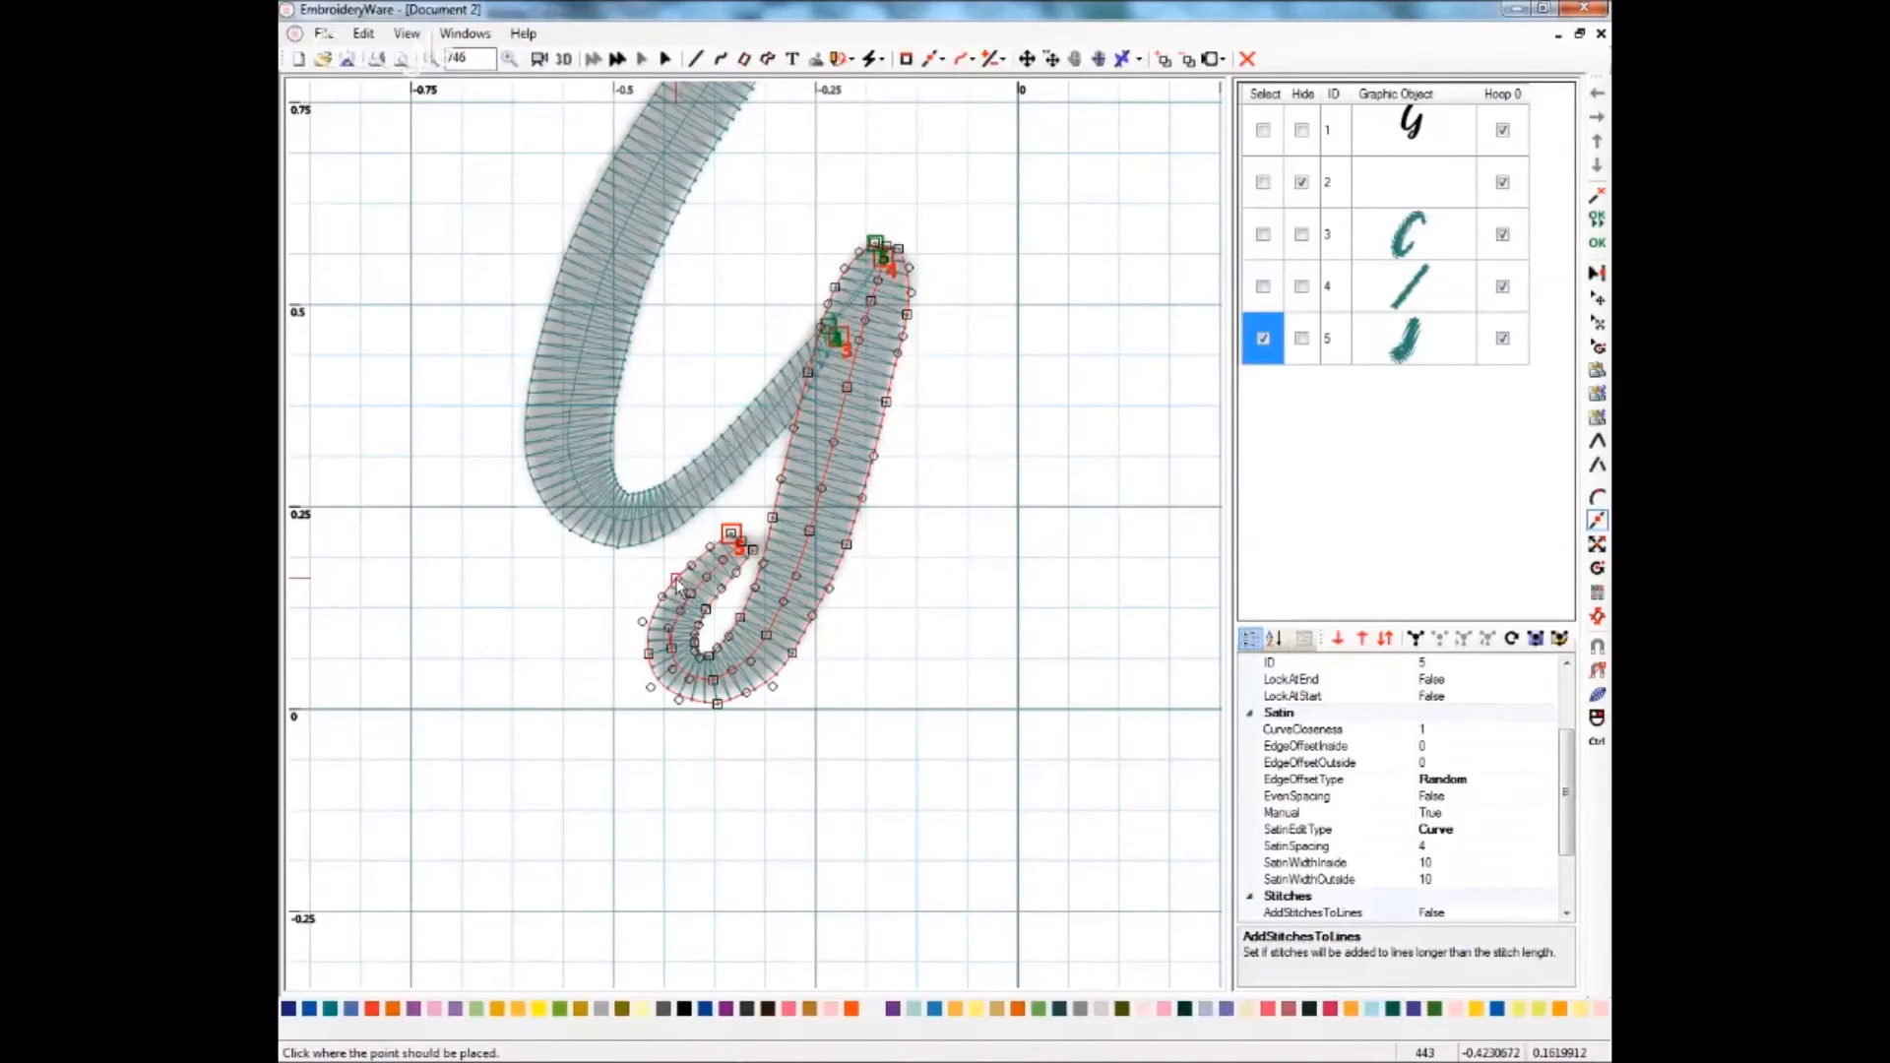
pyautogui.click(676, 584)
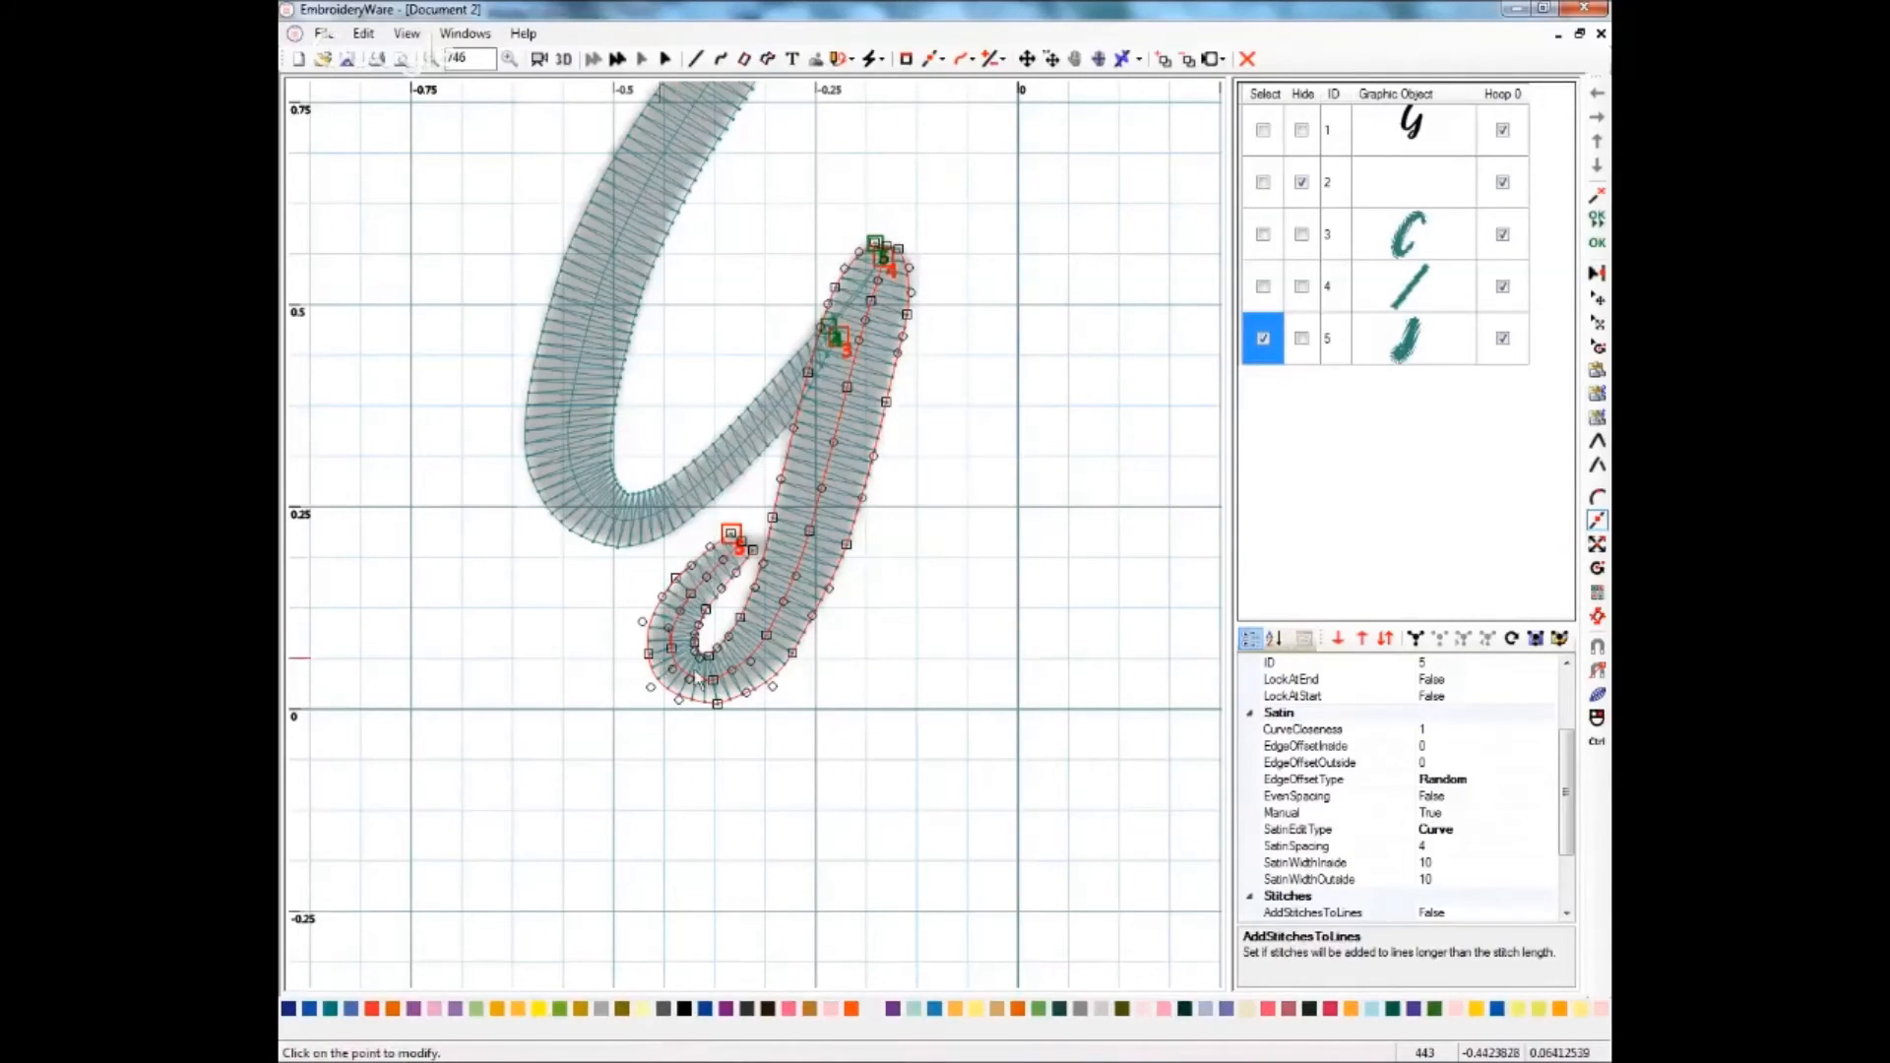
# - Refine the points near the loop's tip, setting the outer anchor at about -0.428, 0.158 and the inner anchor at about -0.387, 0.125
pyautogui.click(709, 615)
pyautogui.click(711, 616)
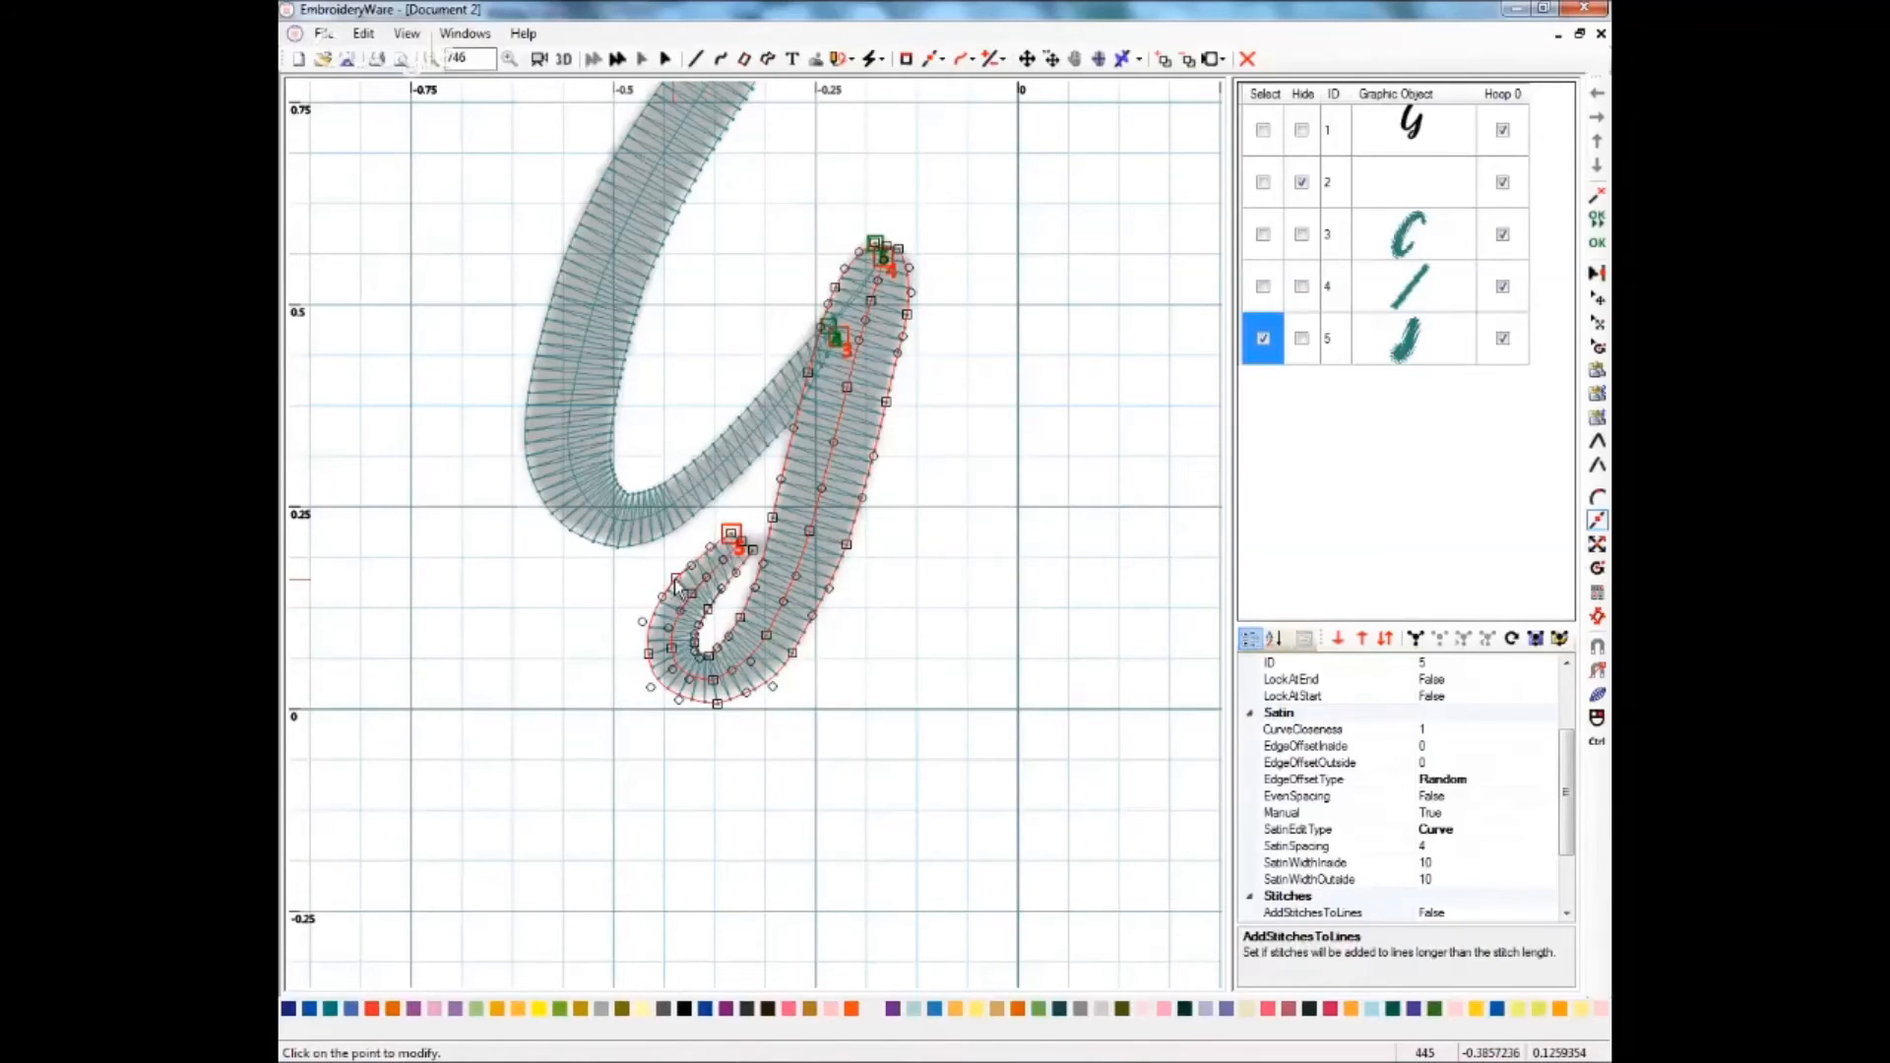
pyautogui.click(675, 581)
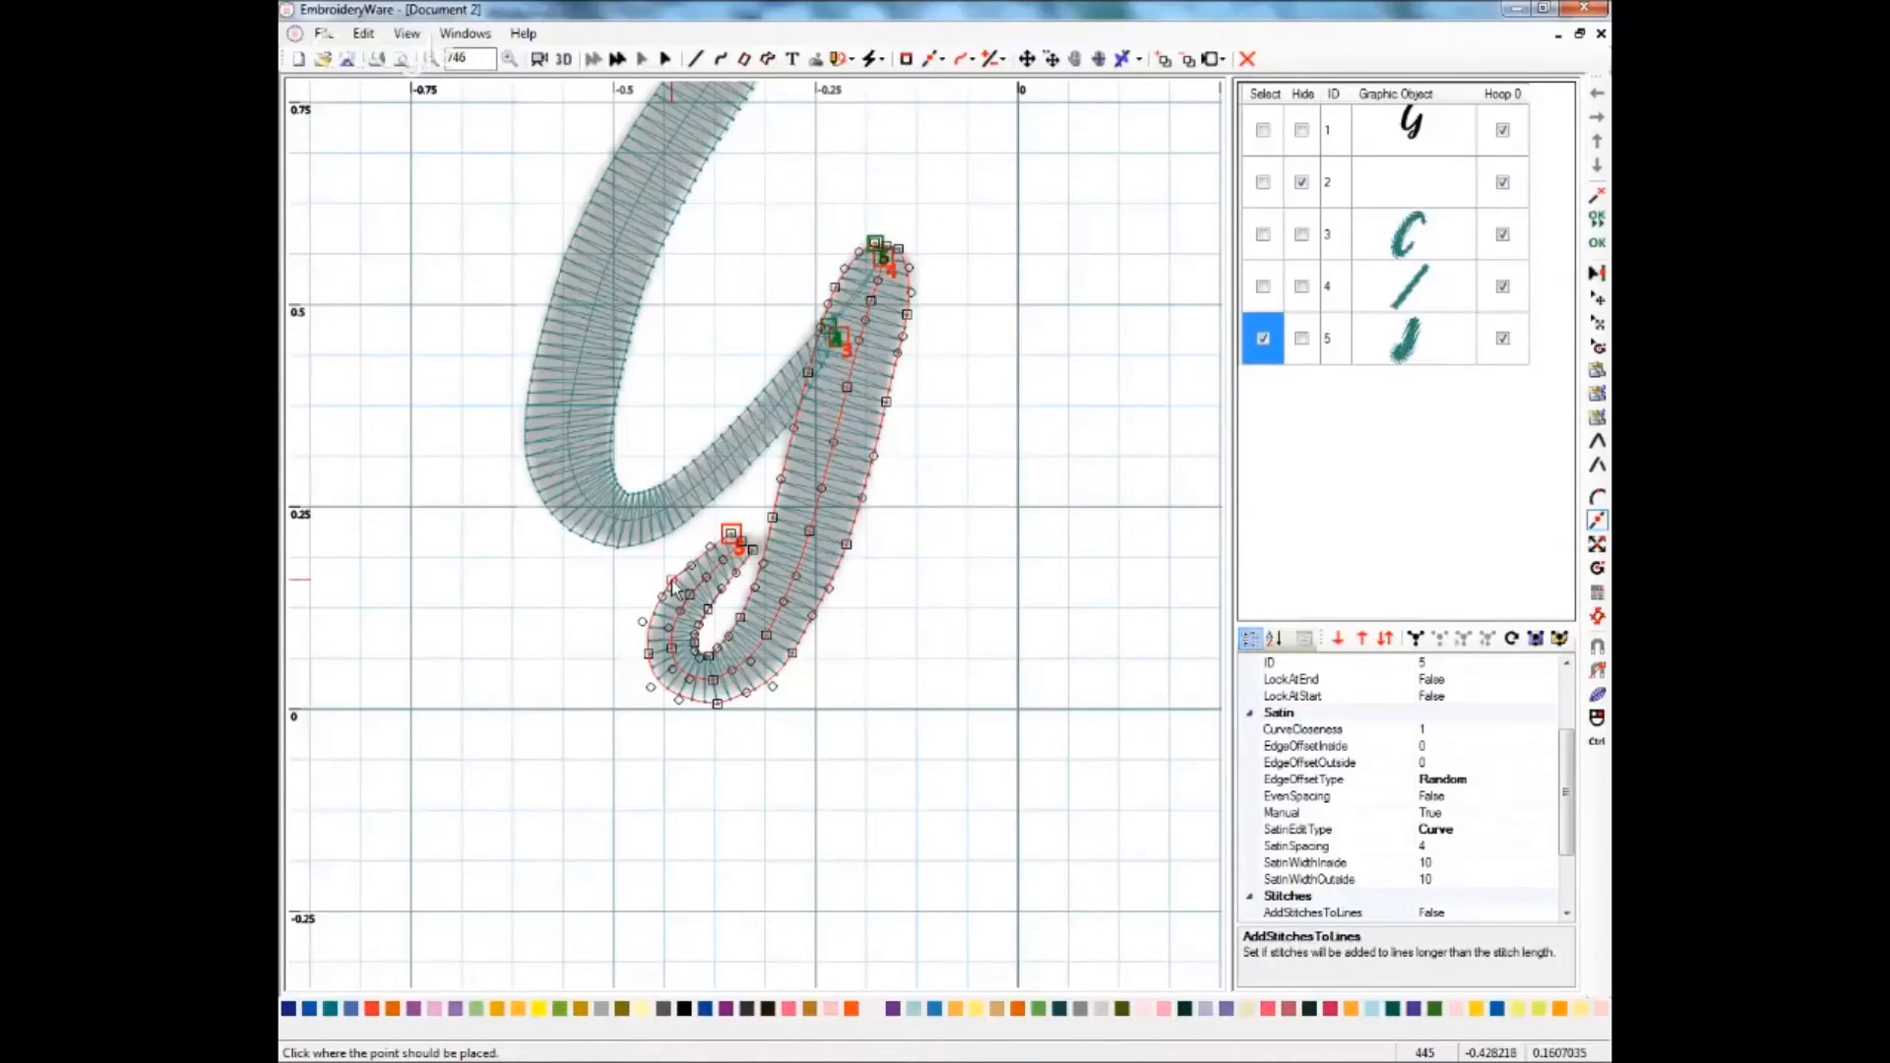
pyautogui.click(676, 588)
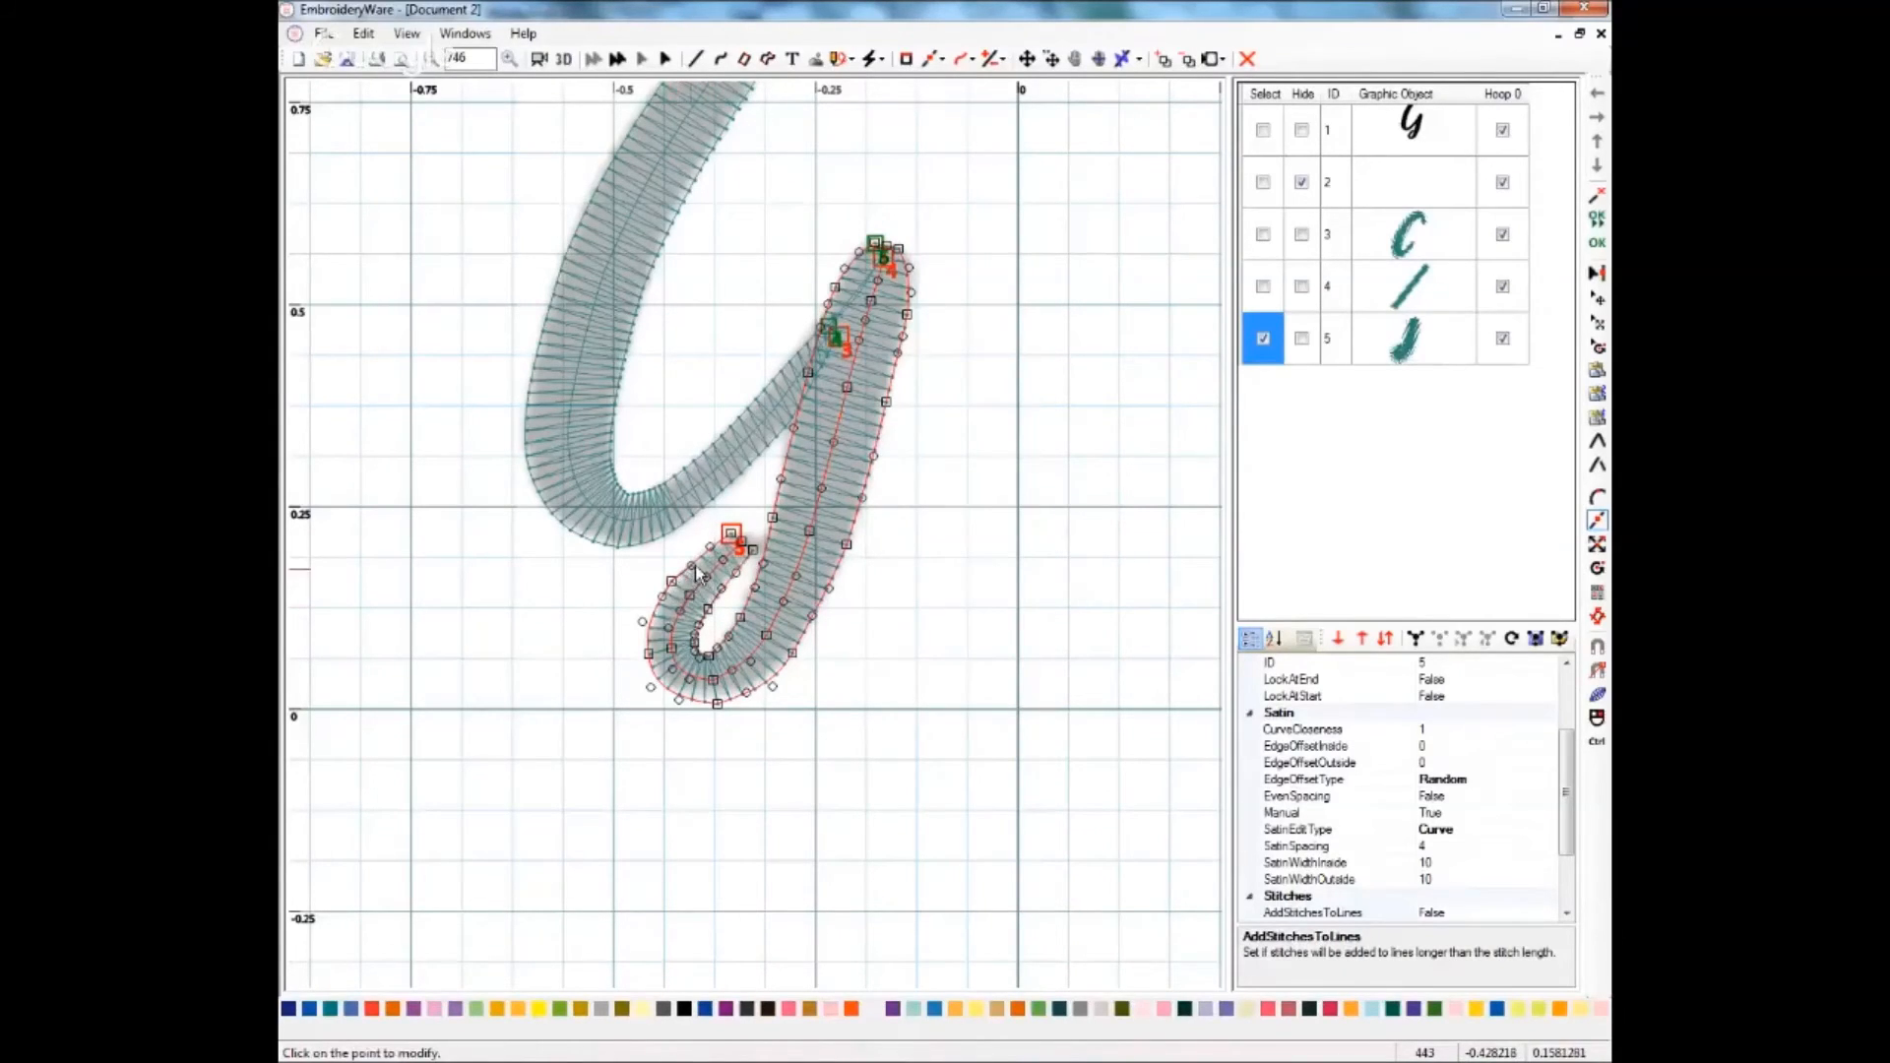
pyautogui.click(733, 538)
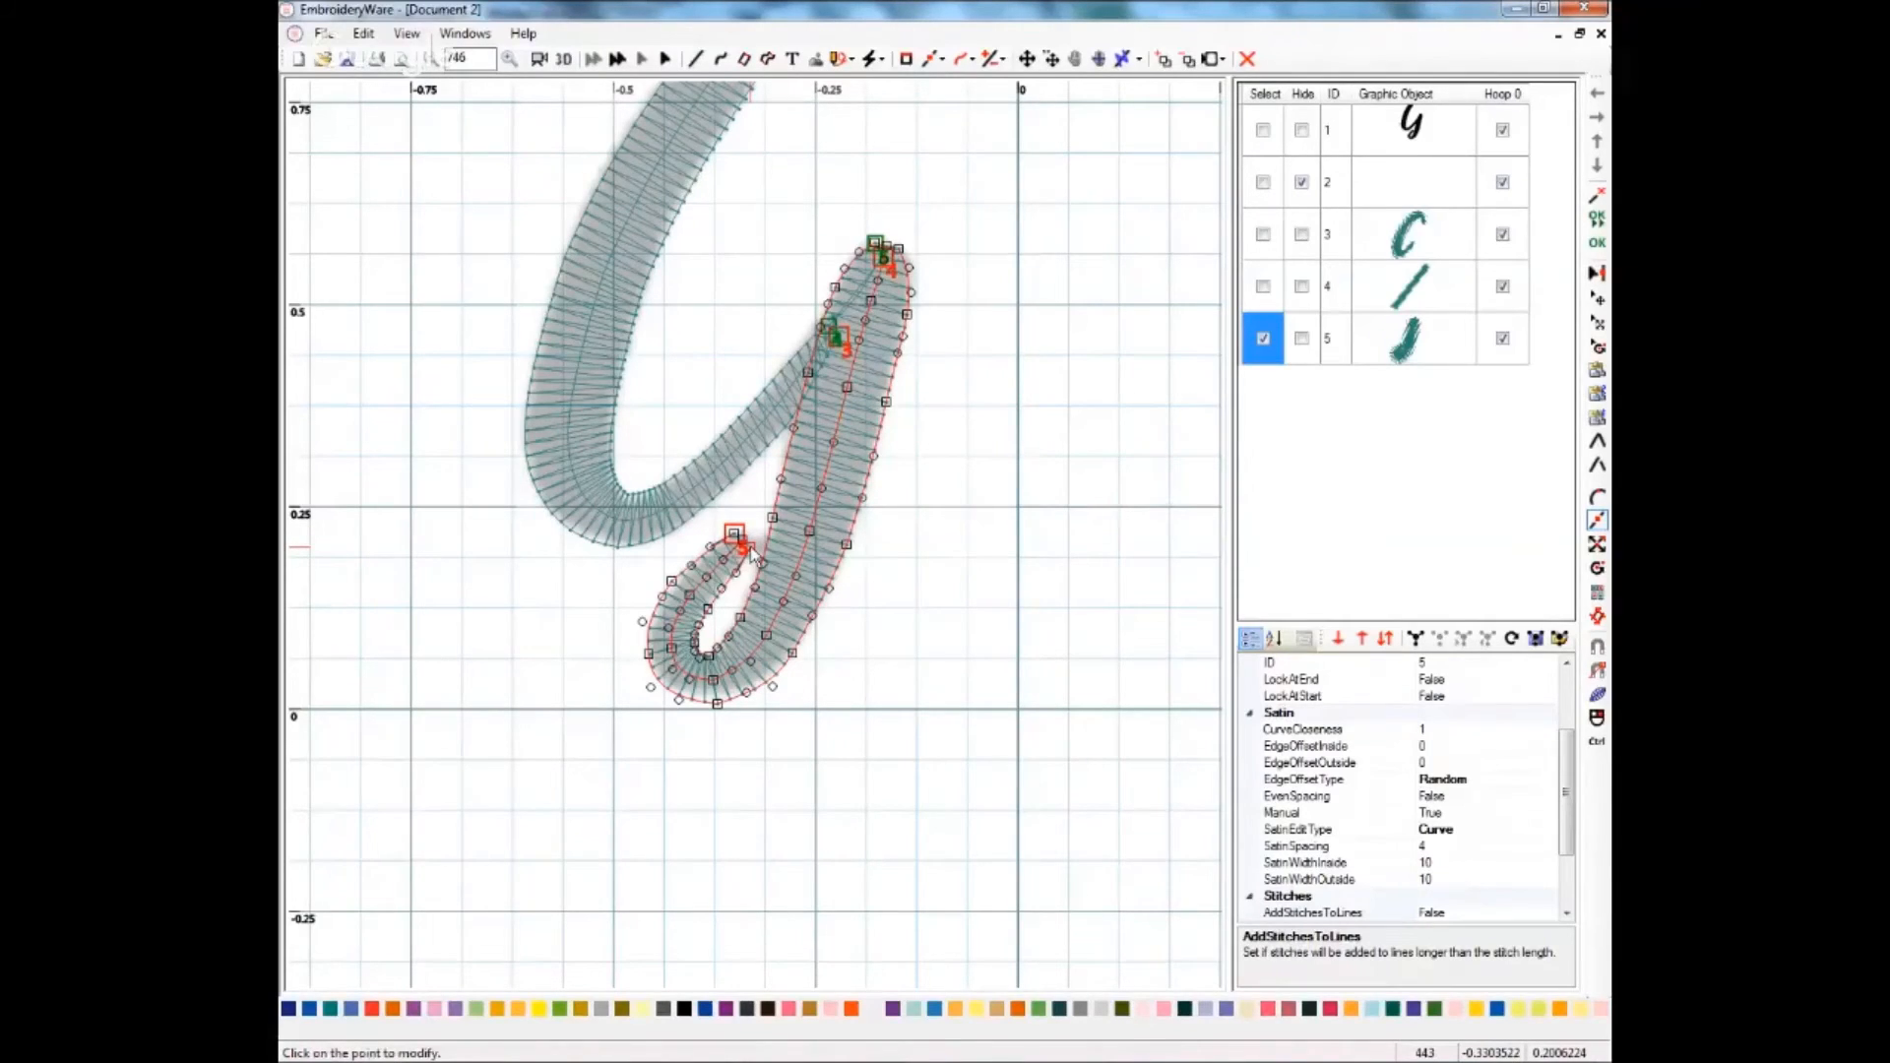
pyautogui.click(708, 616)
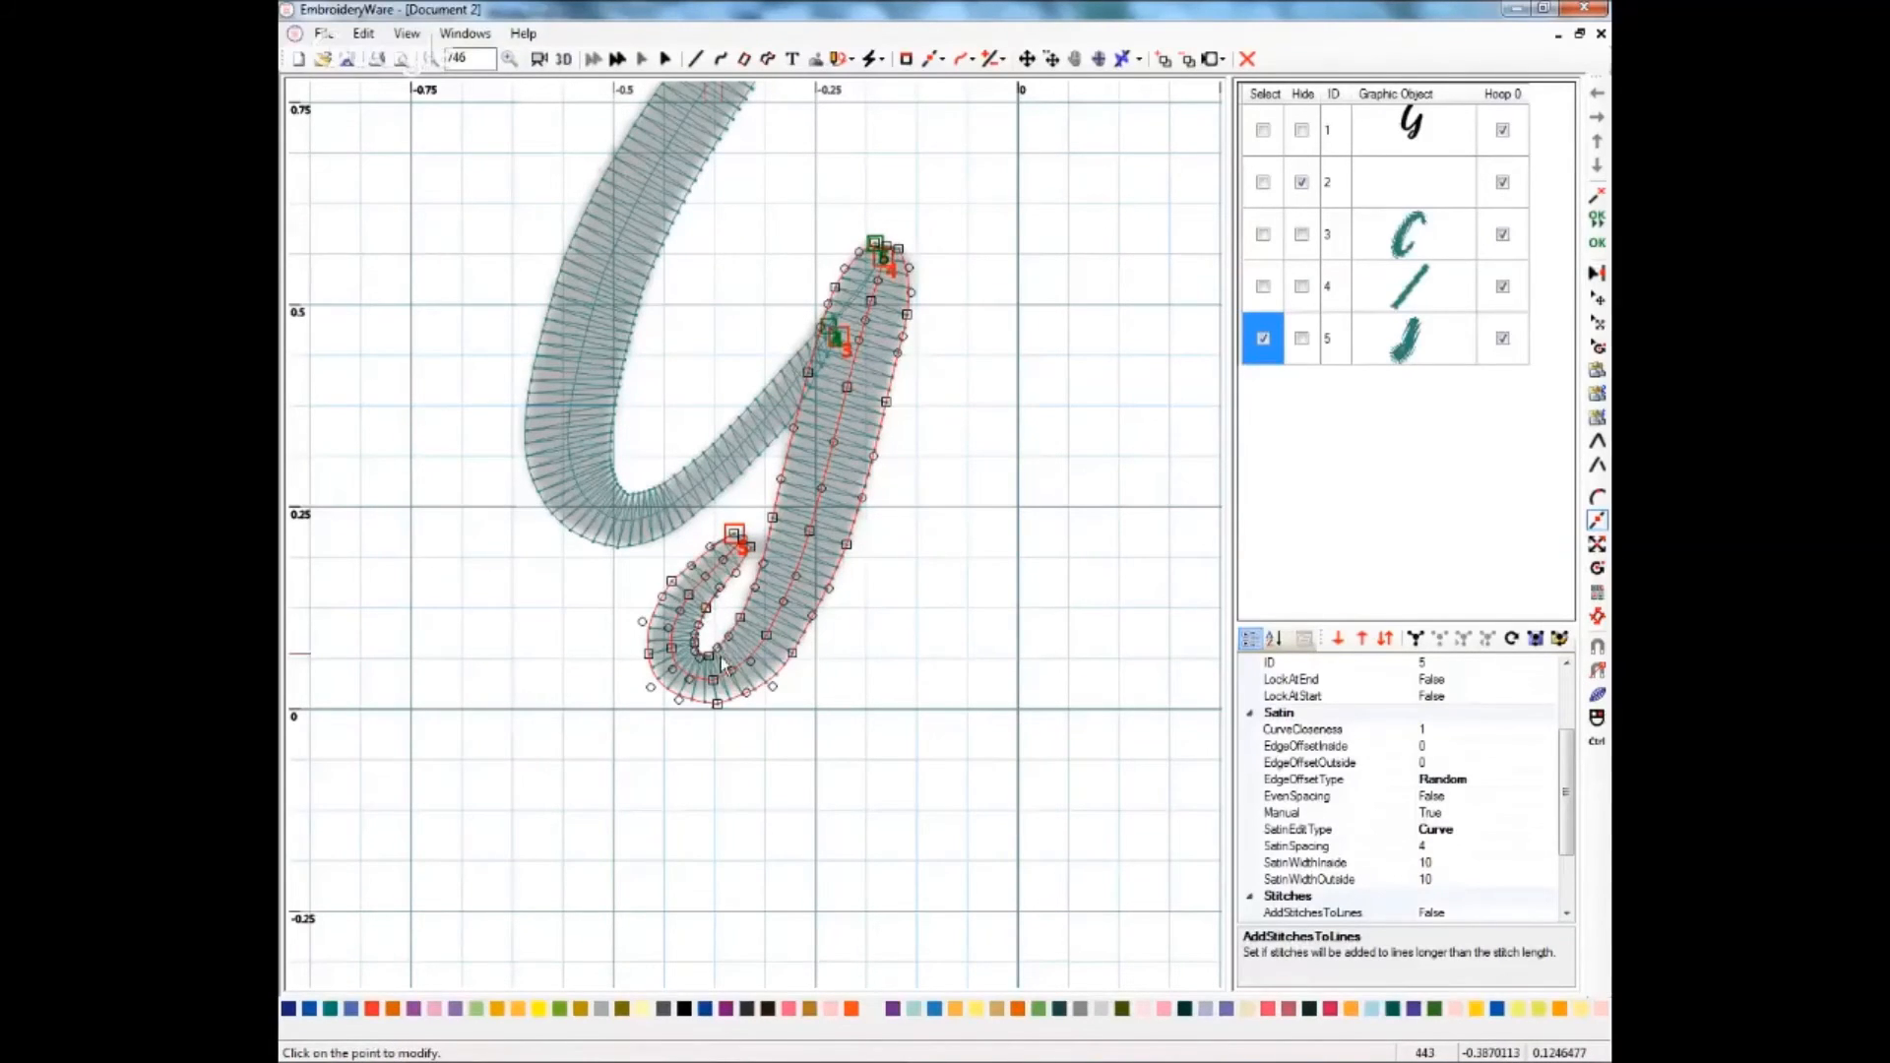
# - Smooth the inner bend of object 5's lower loop, setting the inner bottom anchor at about -0.378, 0.063
pyautogui.click(718, 652)
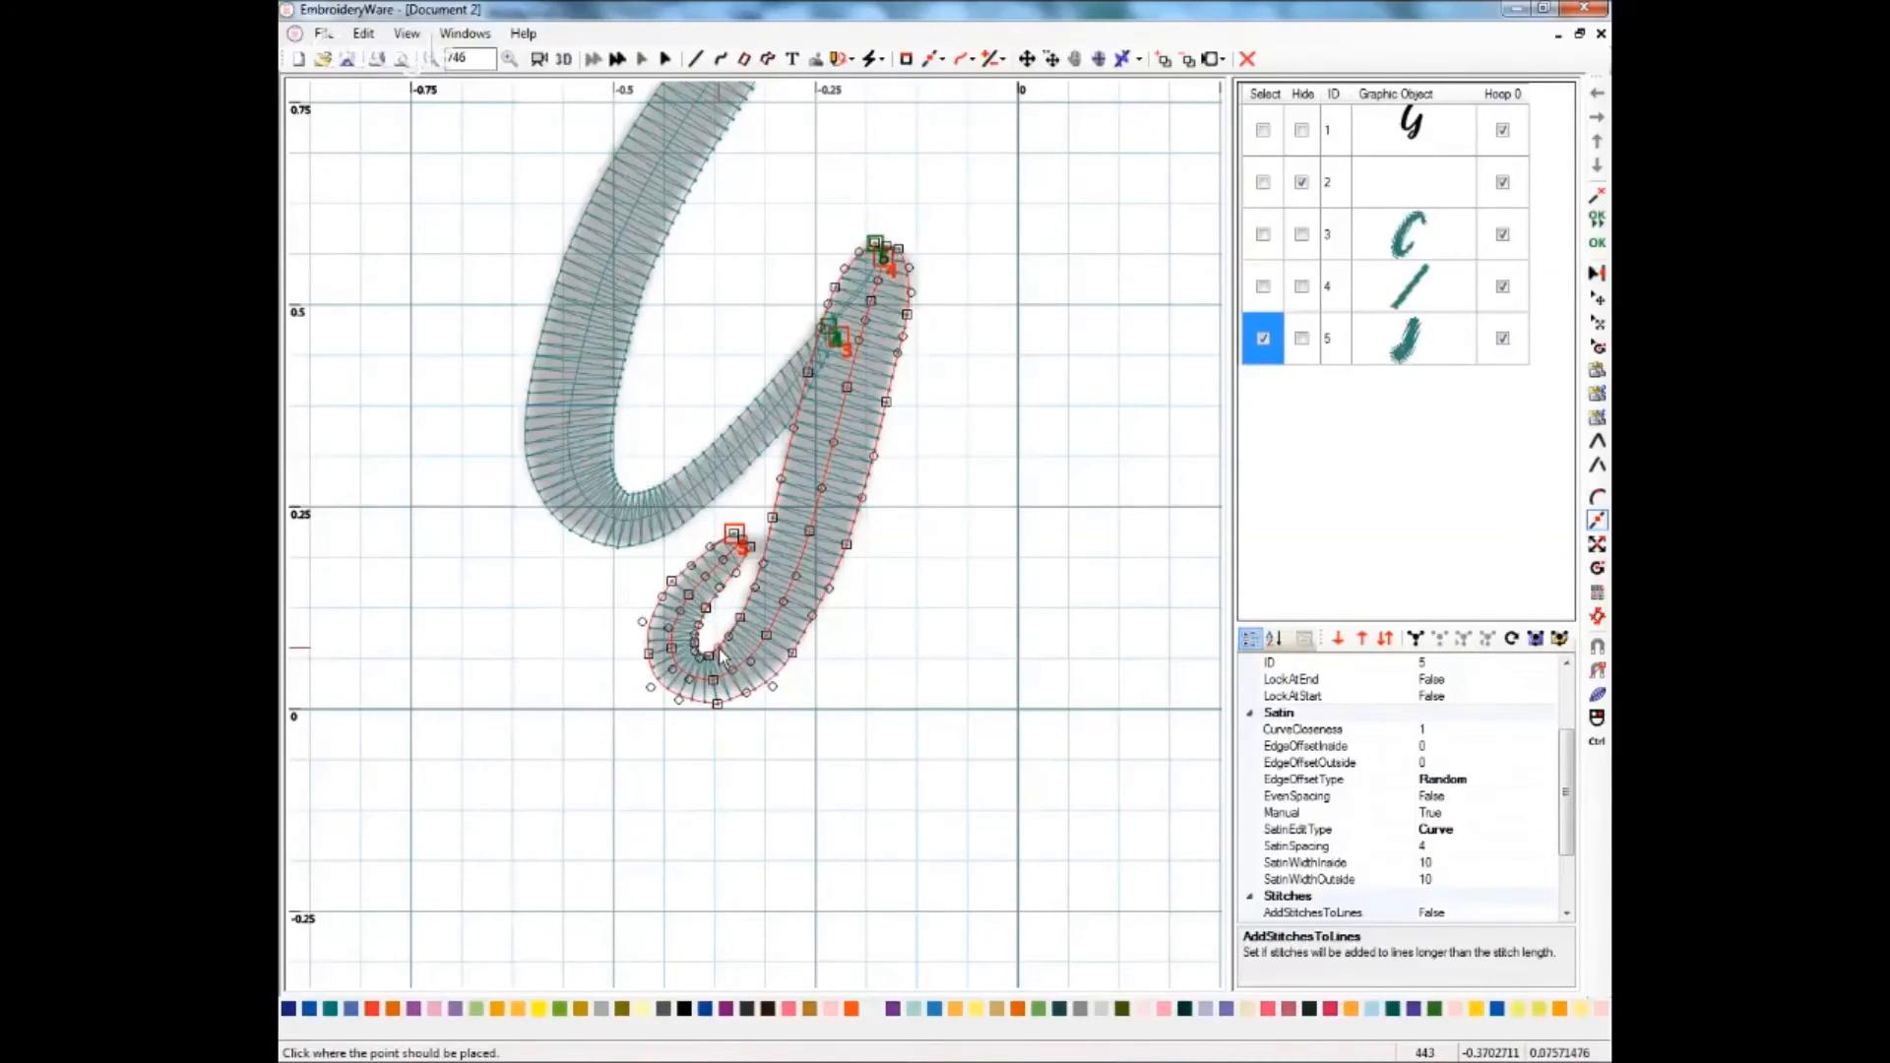
pyautogui.click(718, 650)
pyautogui.click(710, 657)
pyautogui.click(712, 664)
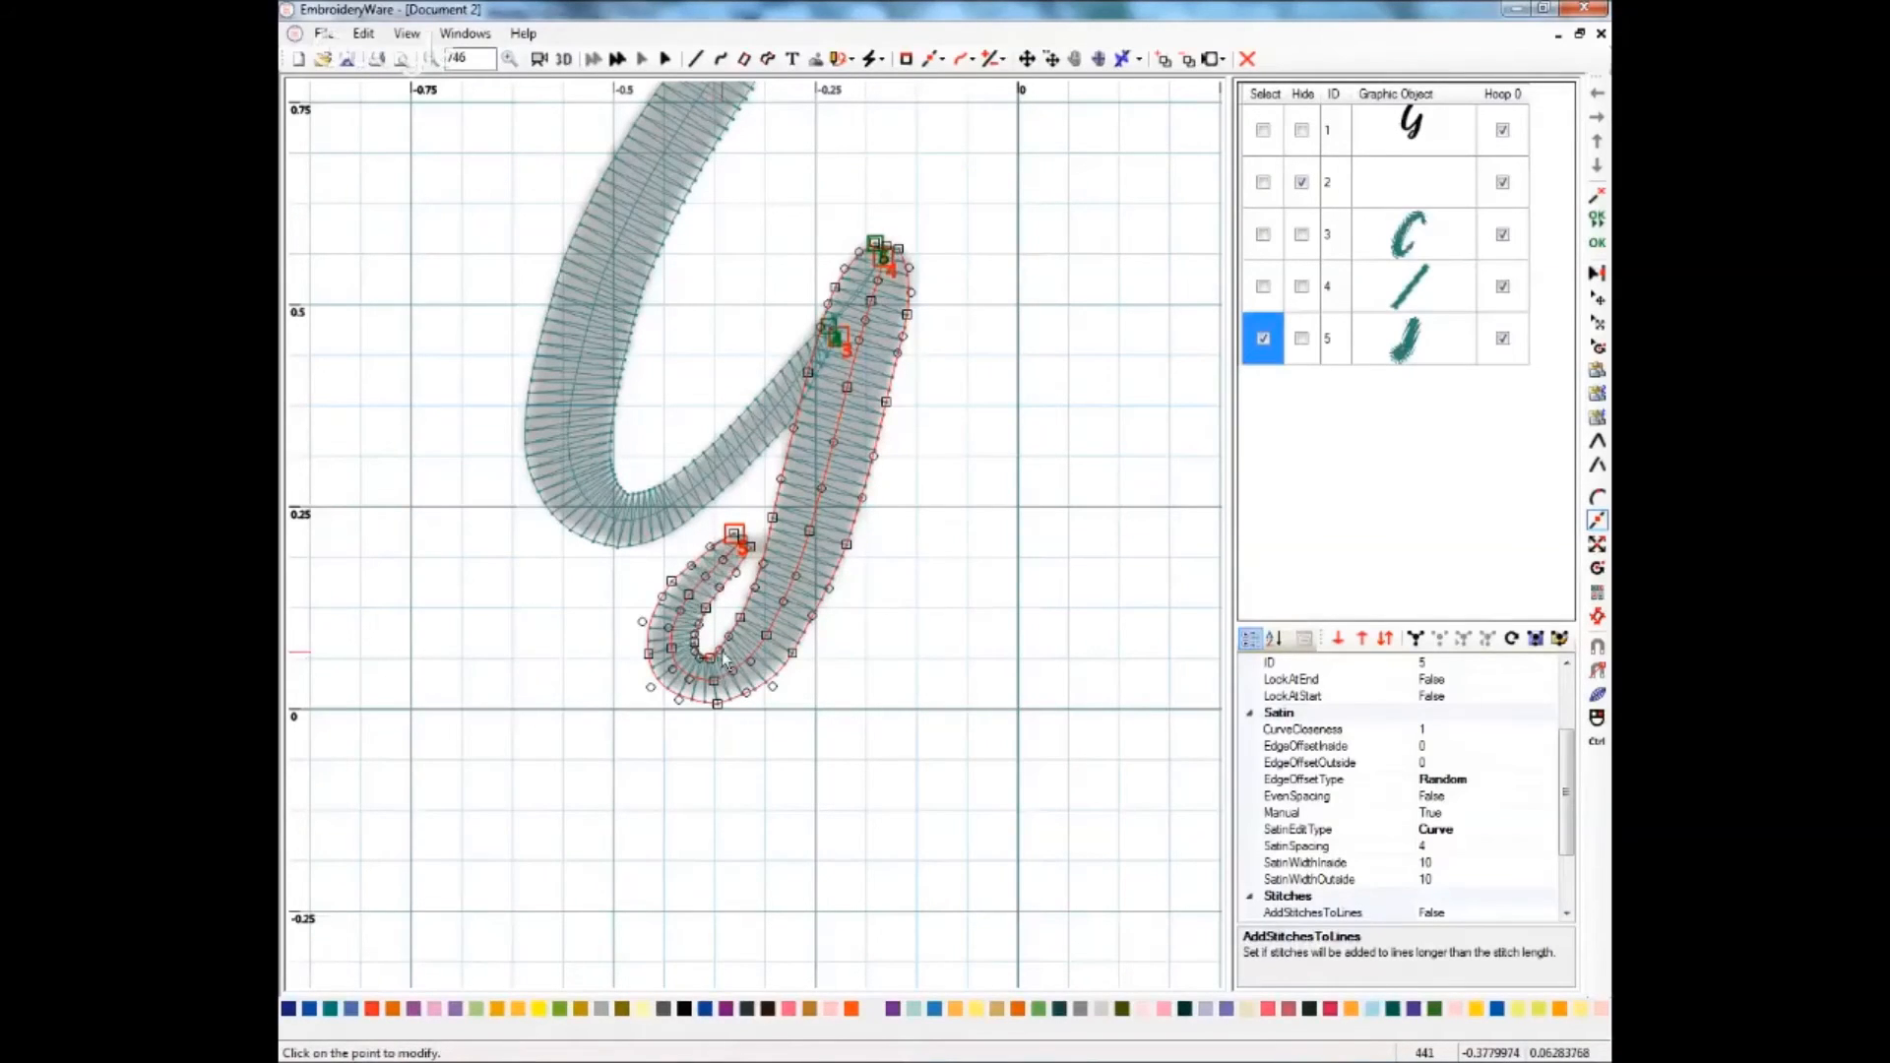
pyautogui.click(742, 624)
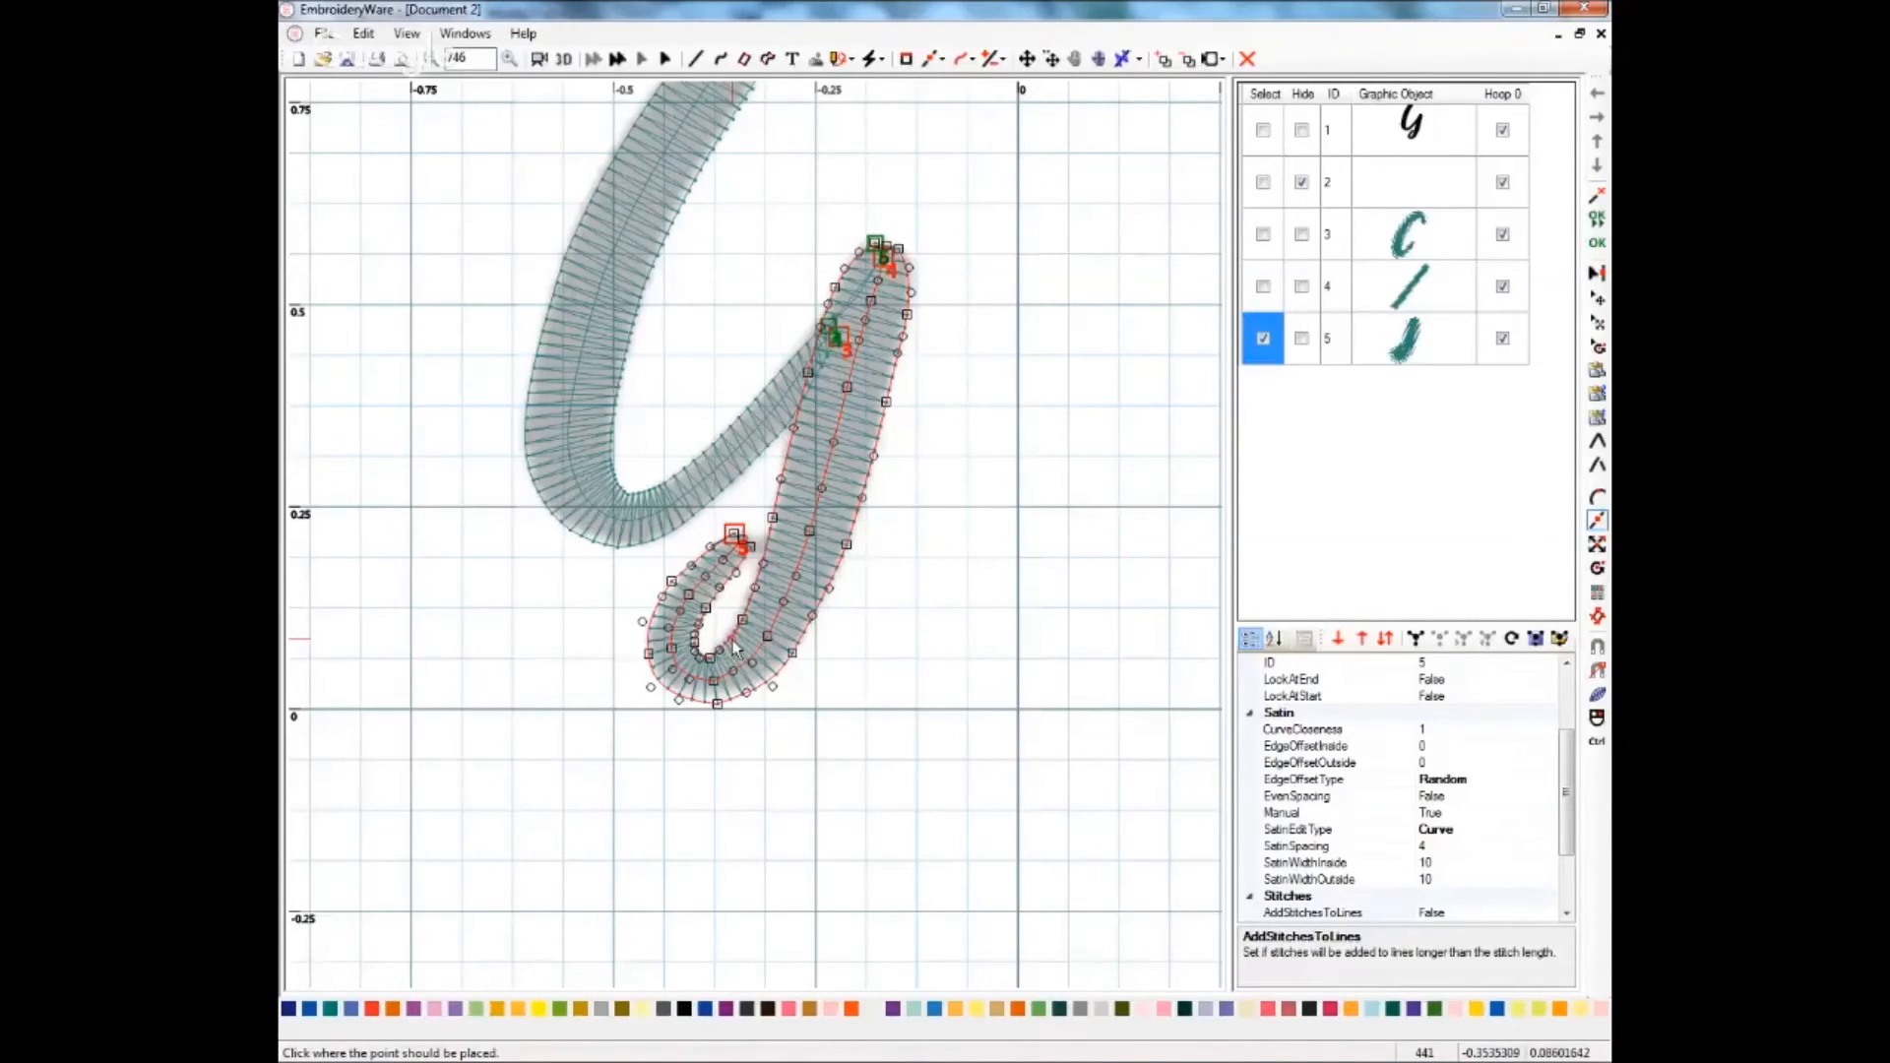
pyautogui.click(732, 646)
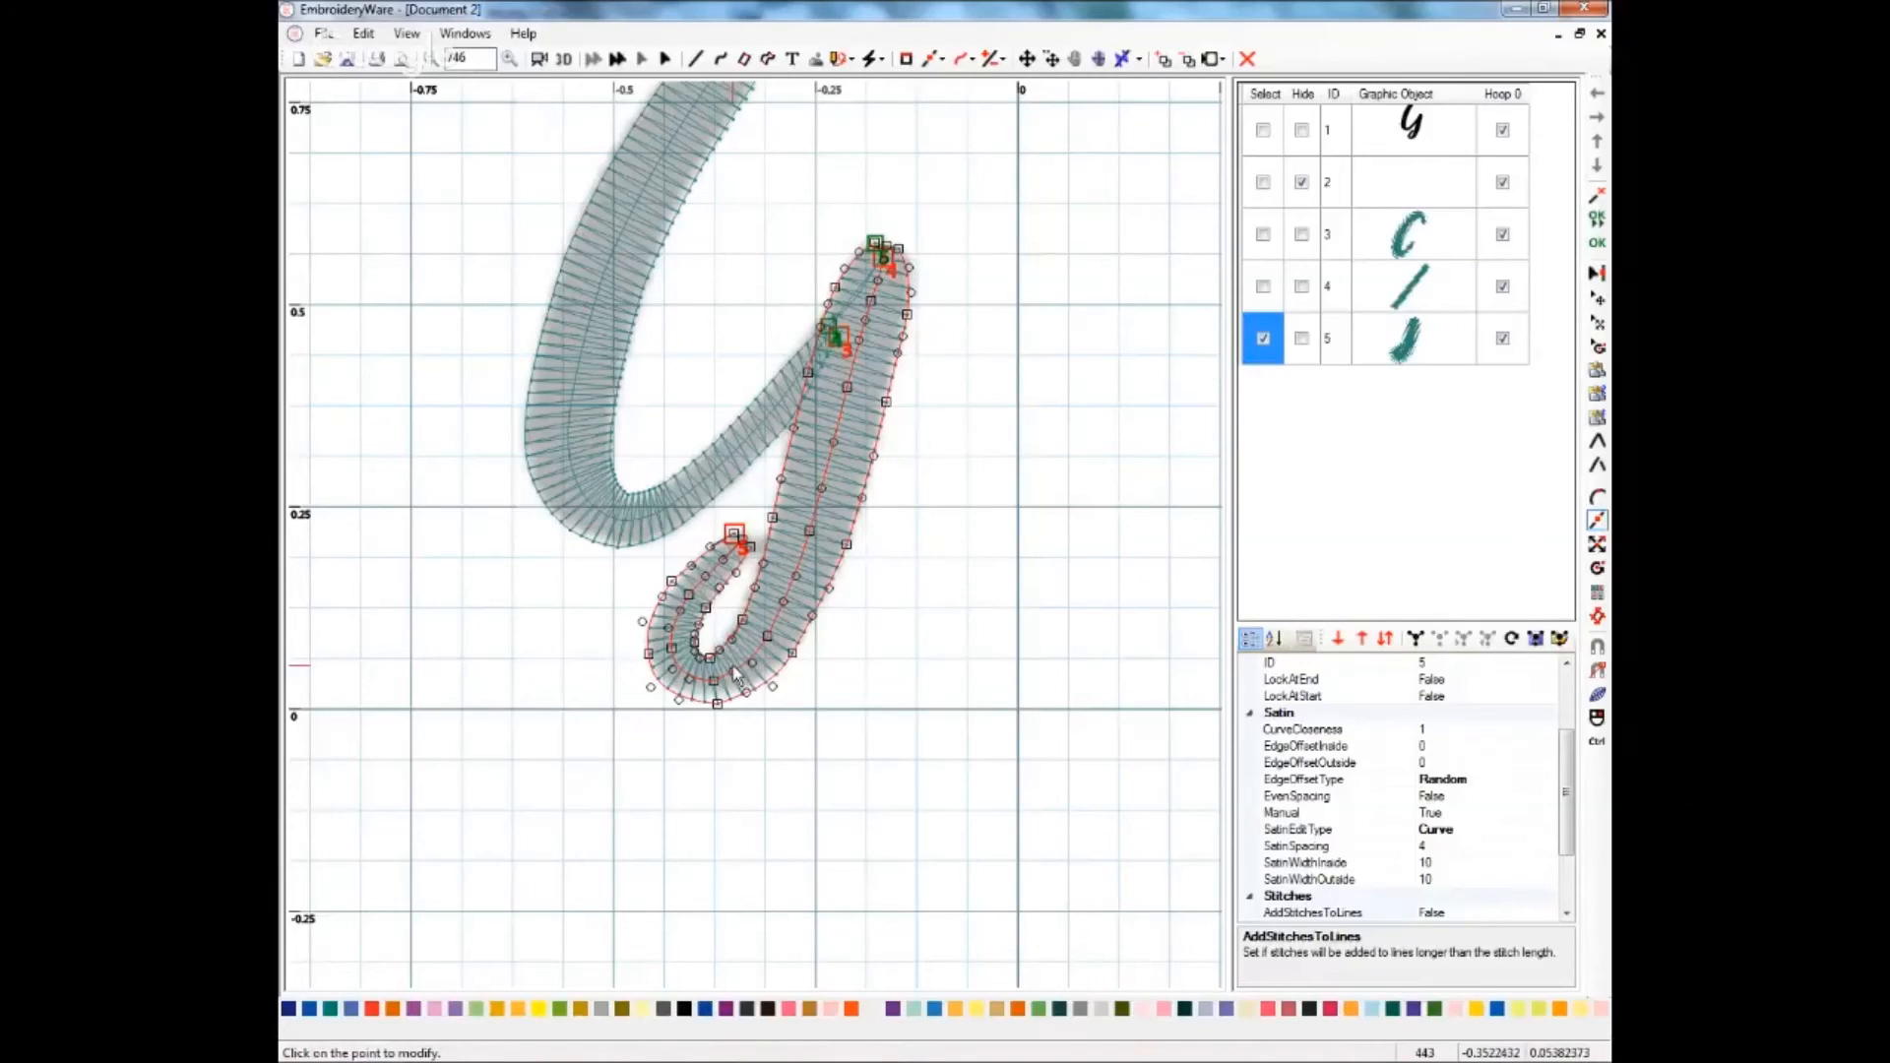
pyautogui.click(724, 663)
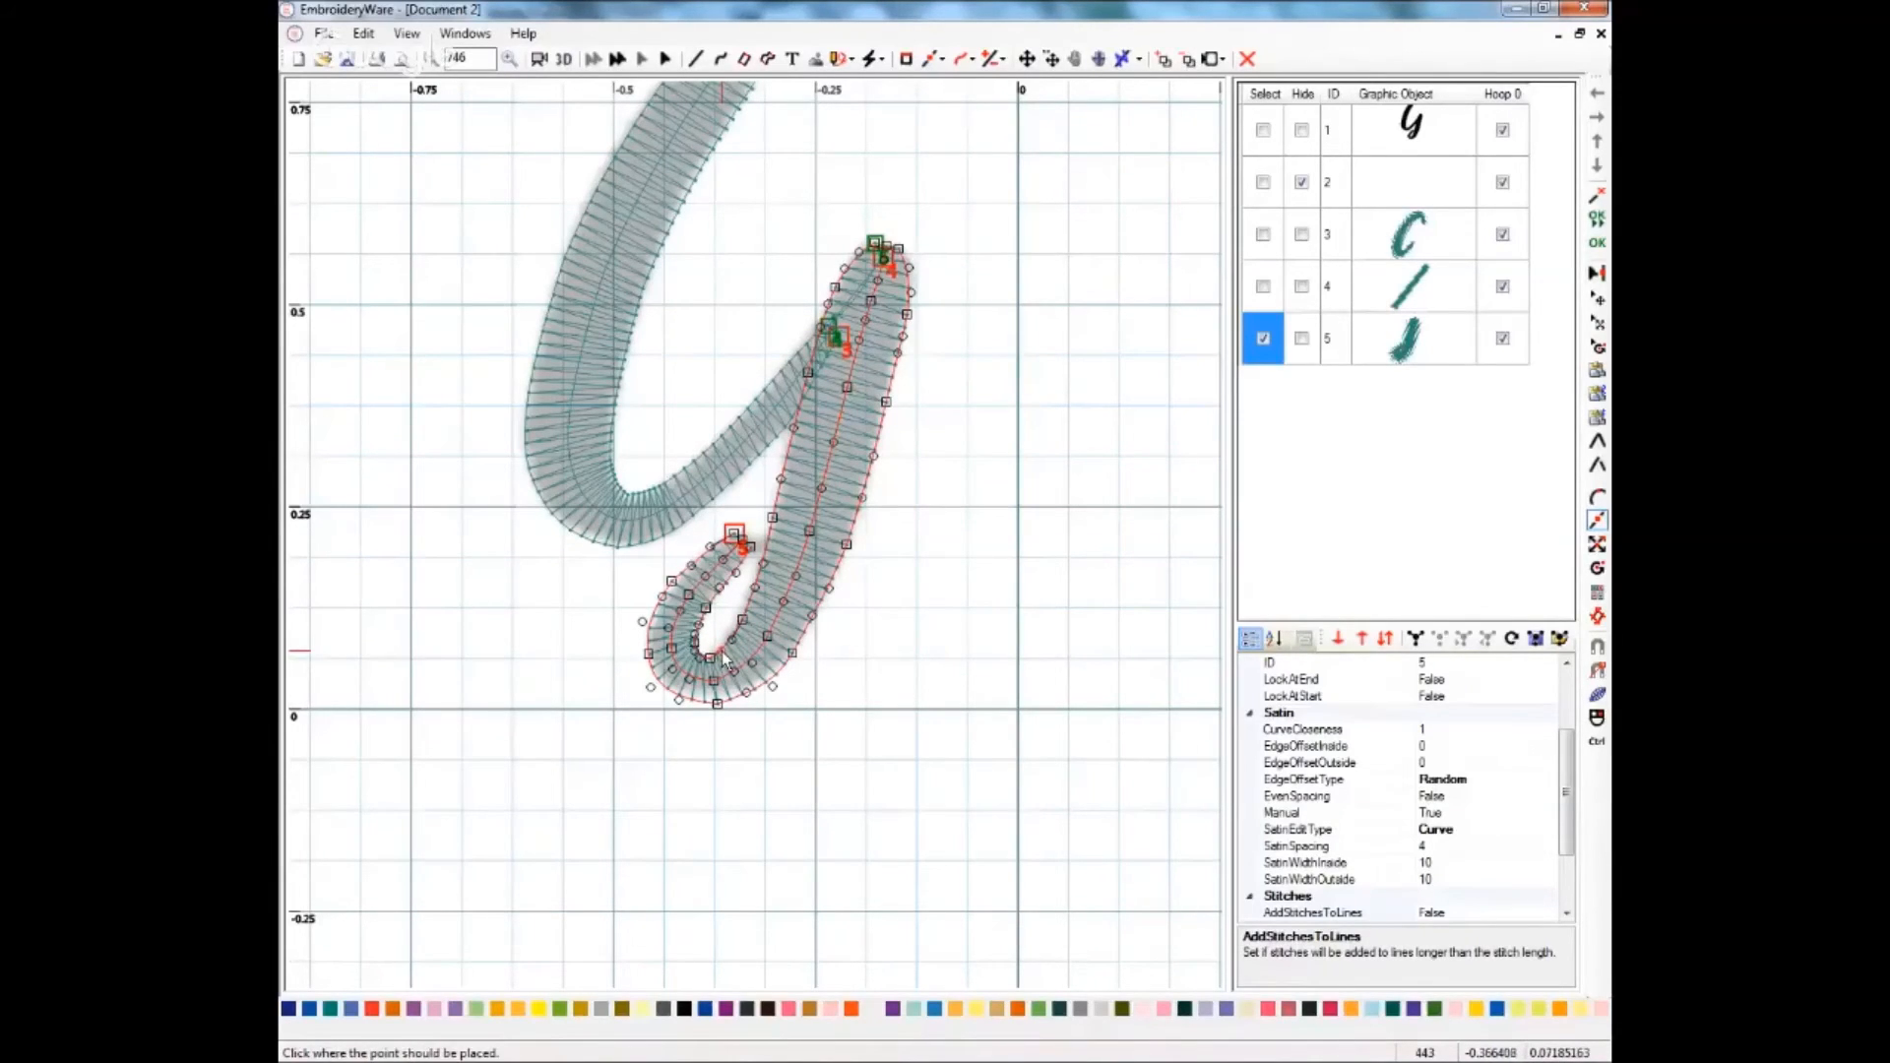
pyautogui.click(730, 666)
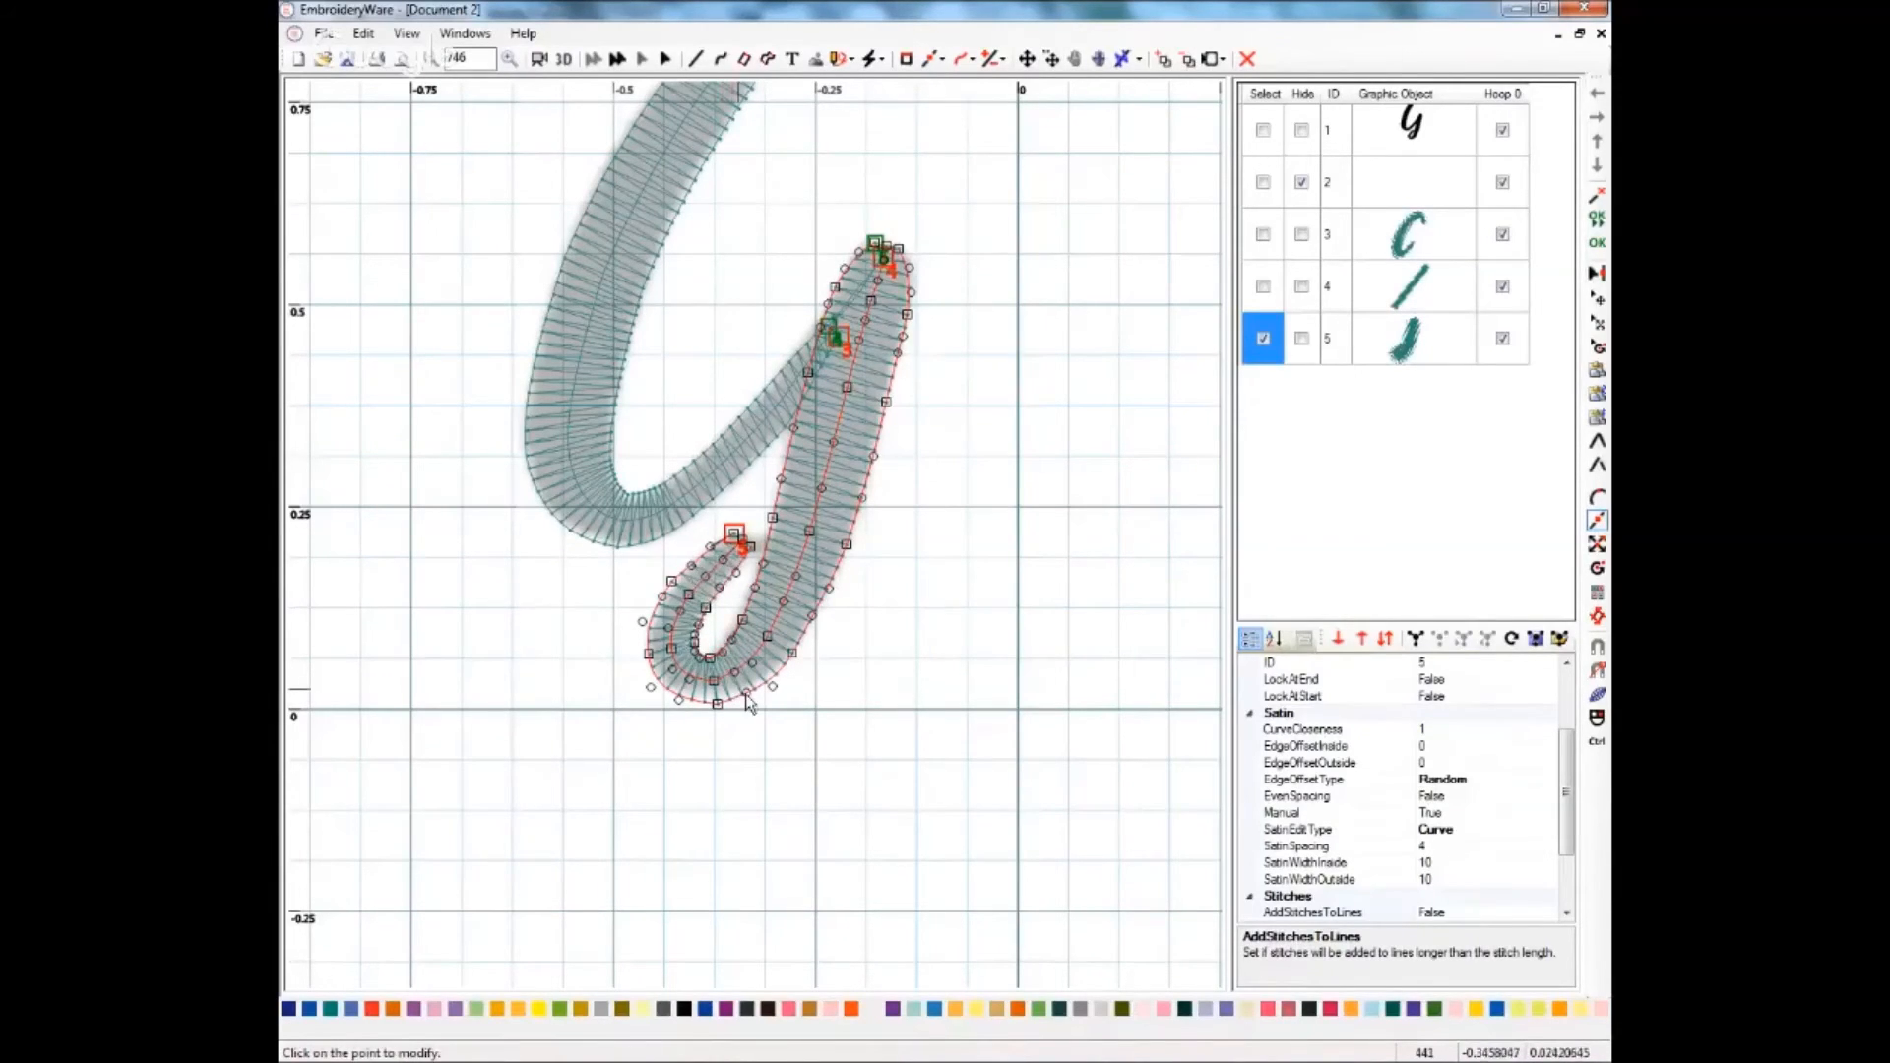
# - Set the control points beside the loop's bottom anchor at about -0.333, 0.014 and -0.422, 0.007, and preview the letter in 3D
pyautogui.click(751, 702)
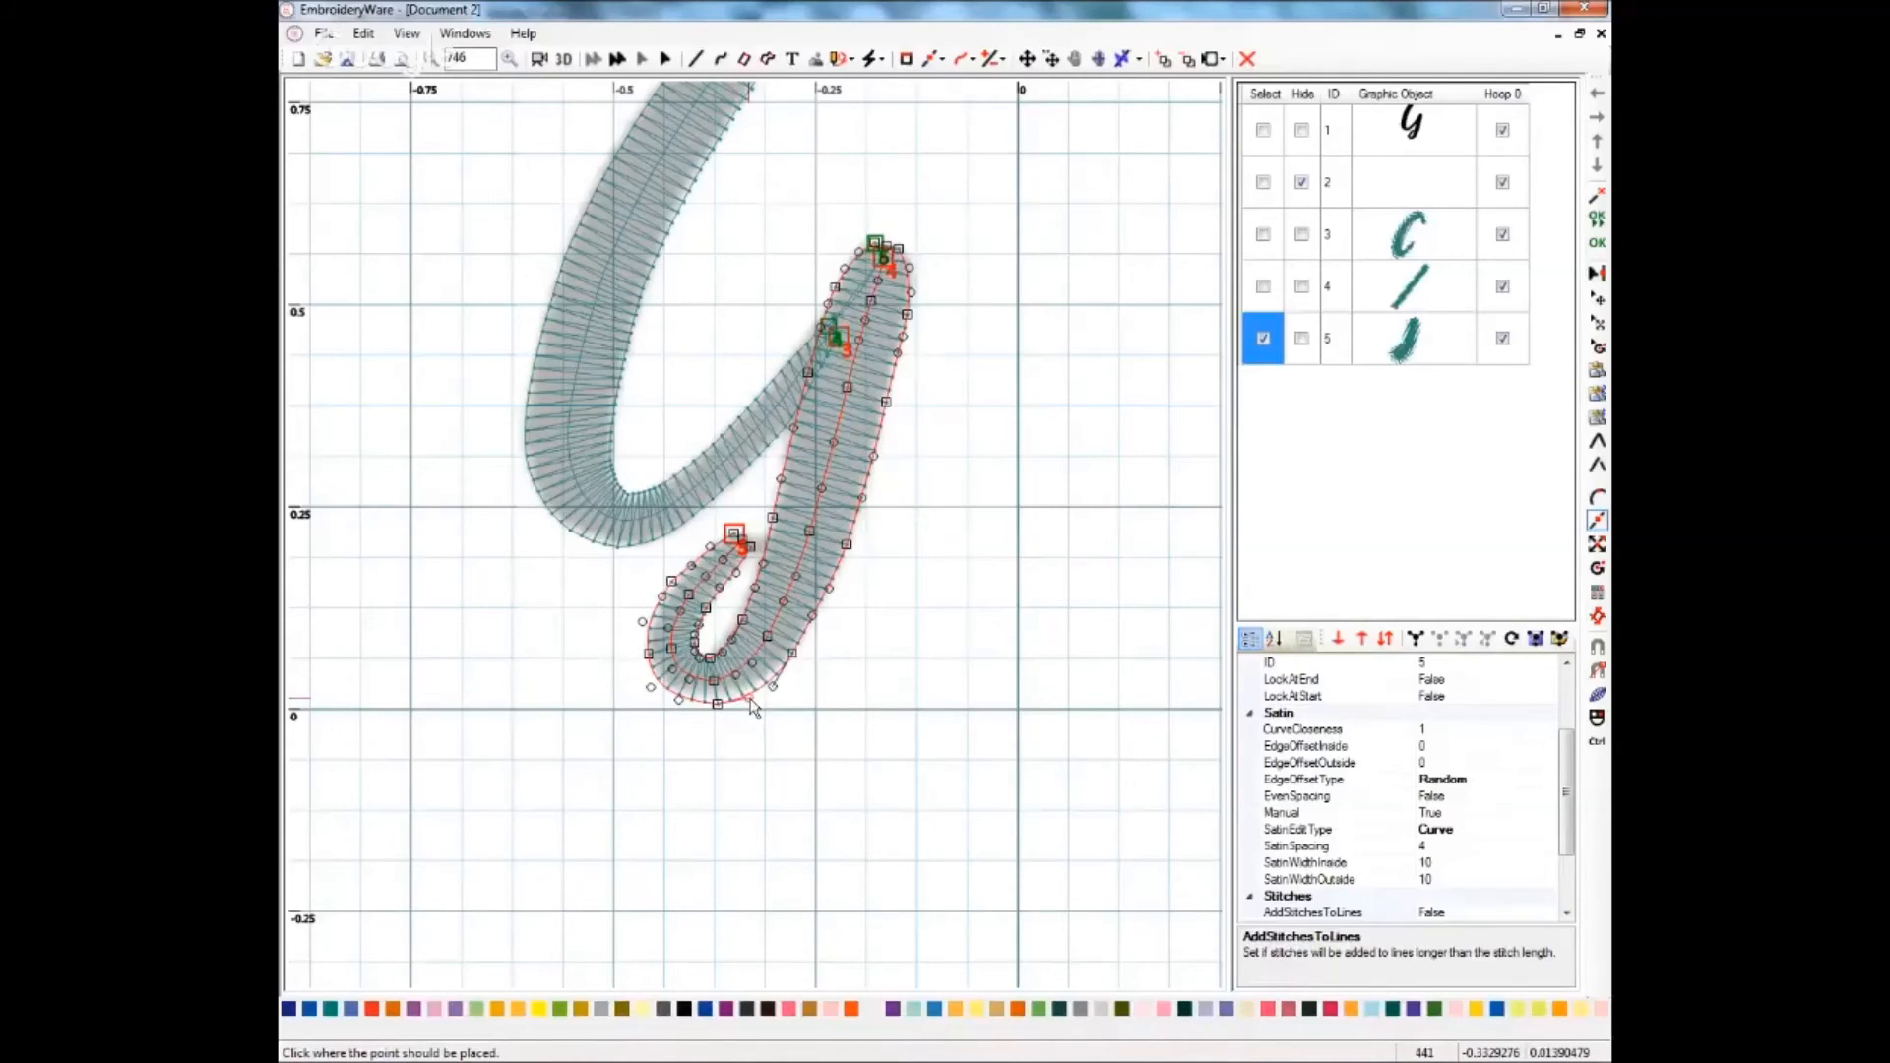
pyautogui.click(751, 703)
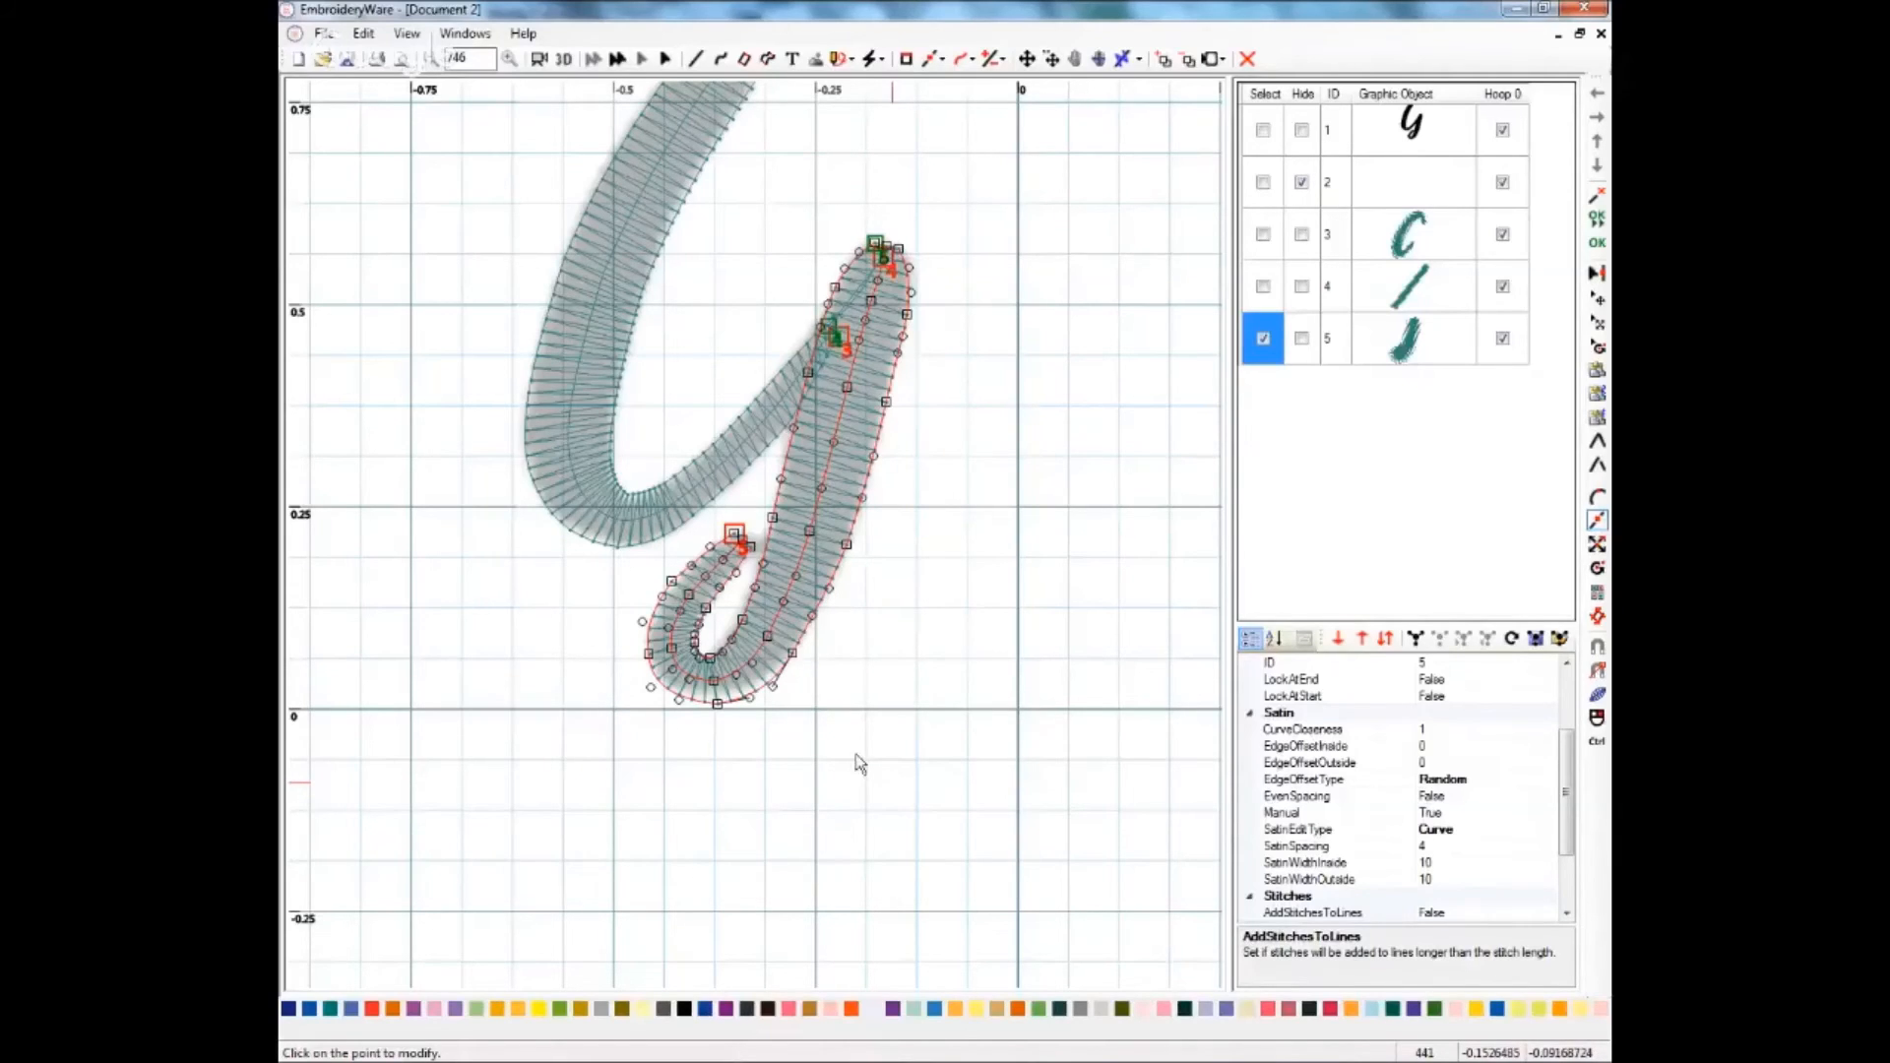
pyautogui.click(678, 706)
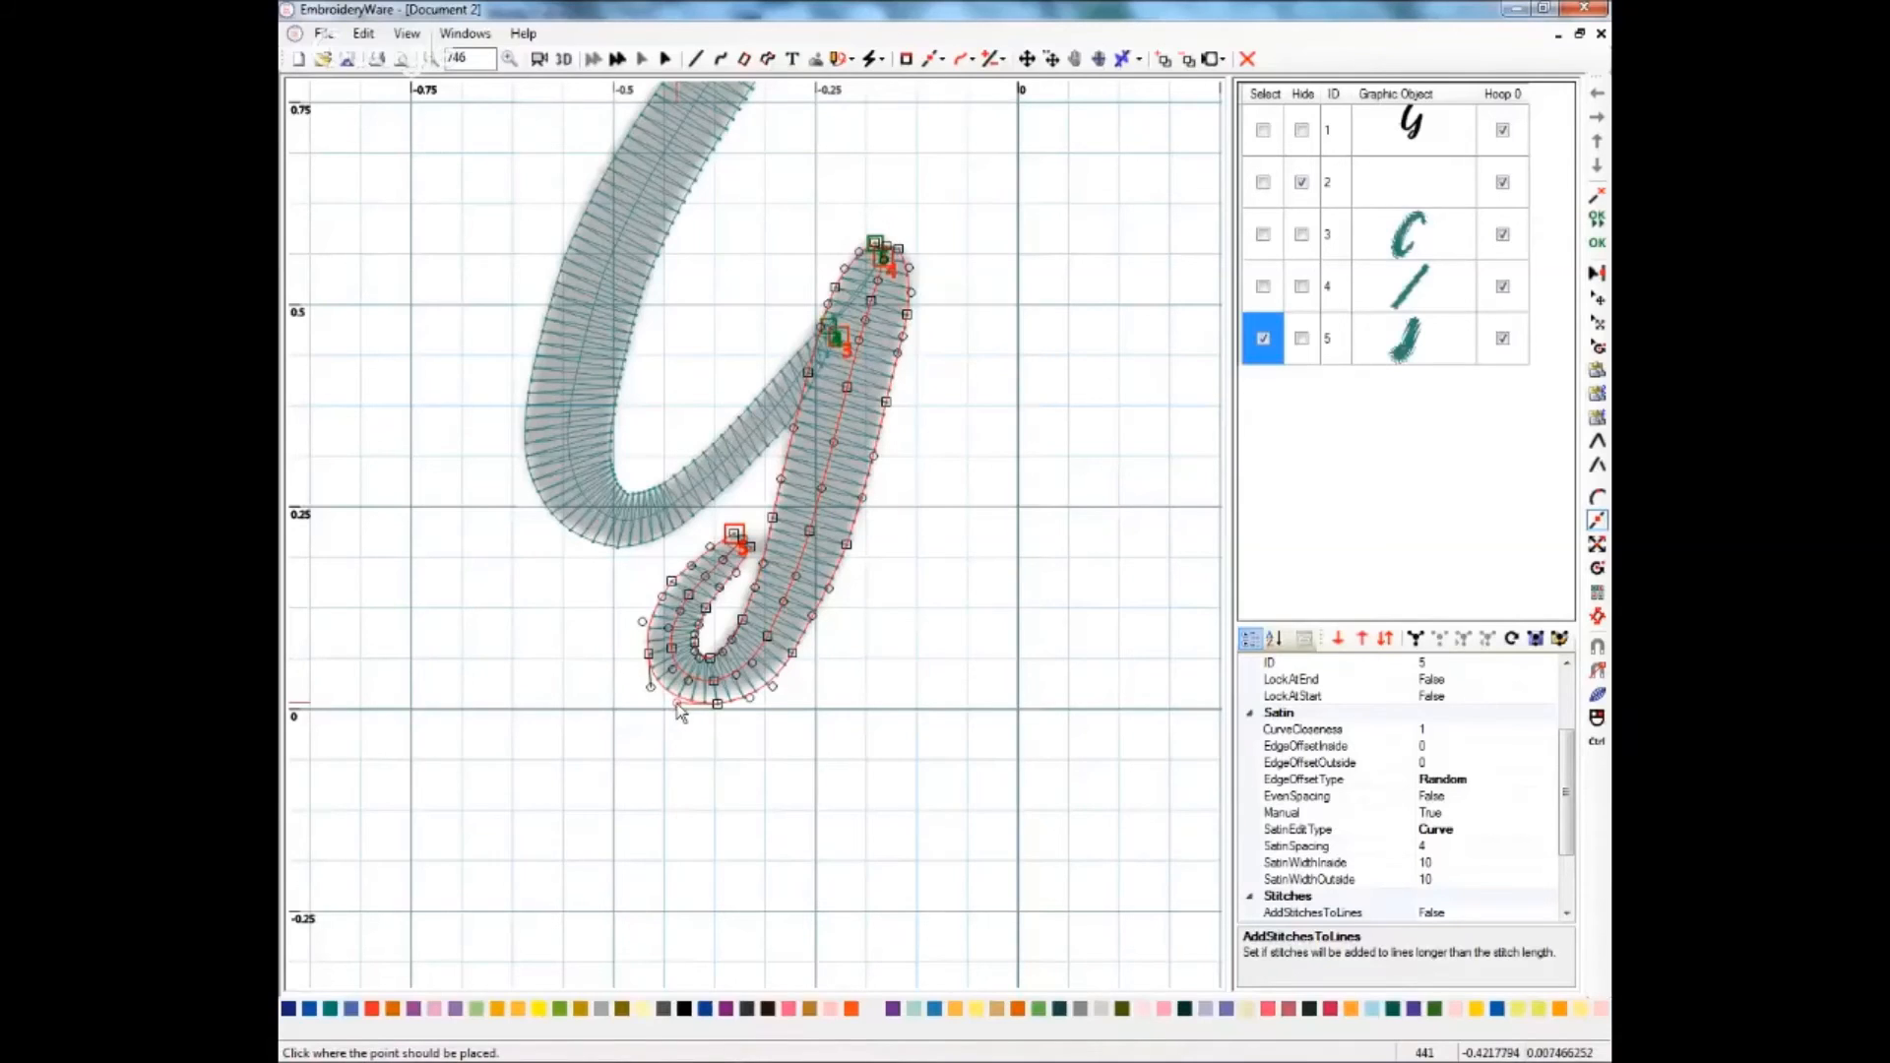
pyautogui.click(680, 715)
pyautogui.click(565, 61)
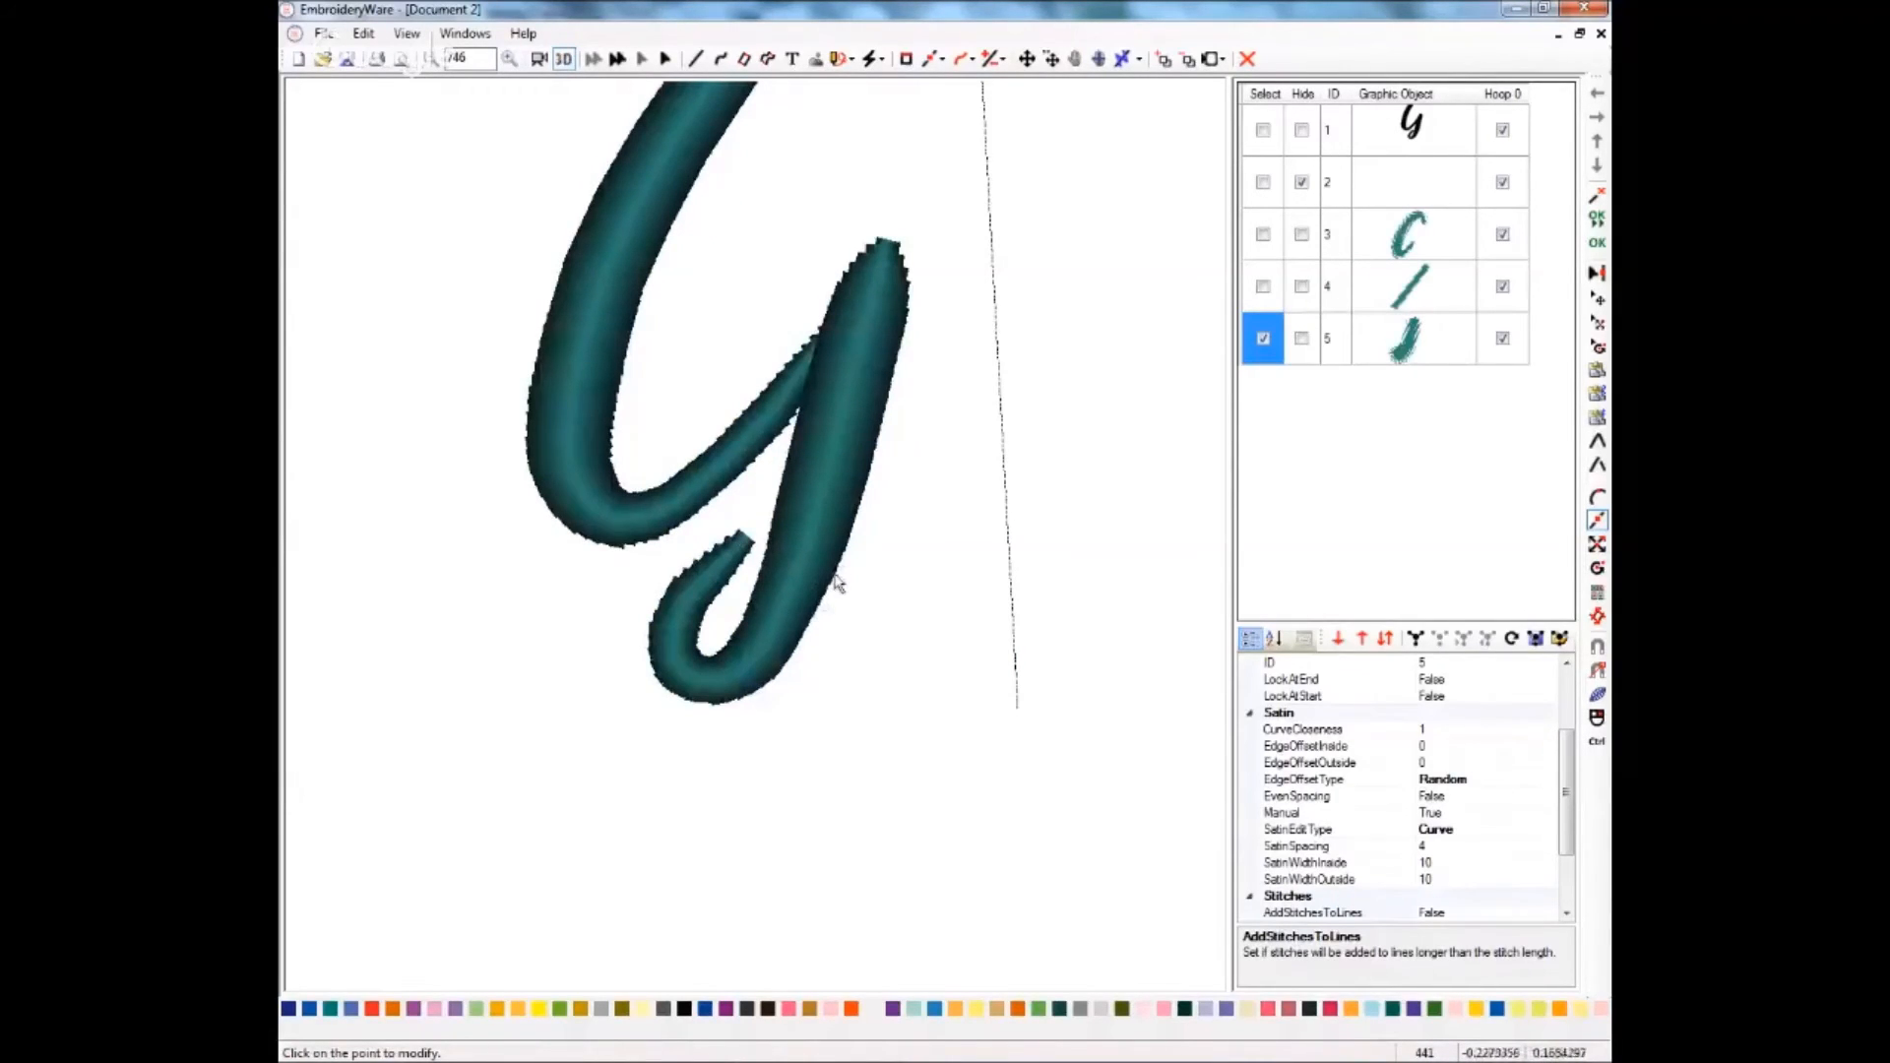
pyautogui.click(564, 59)
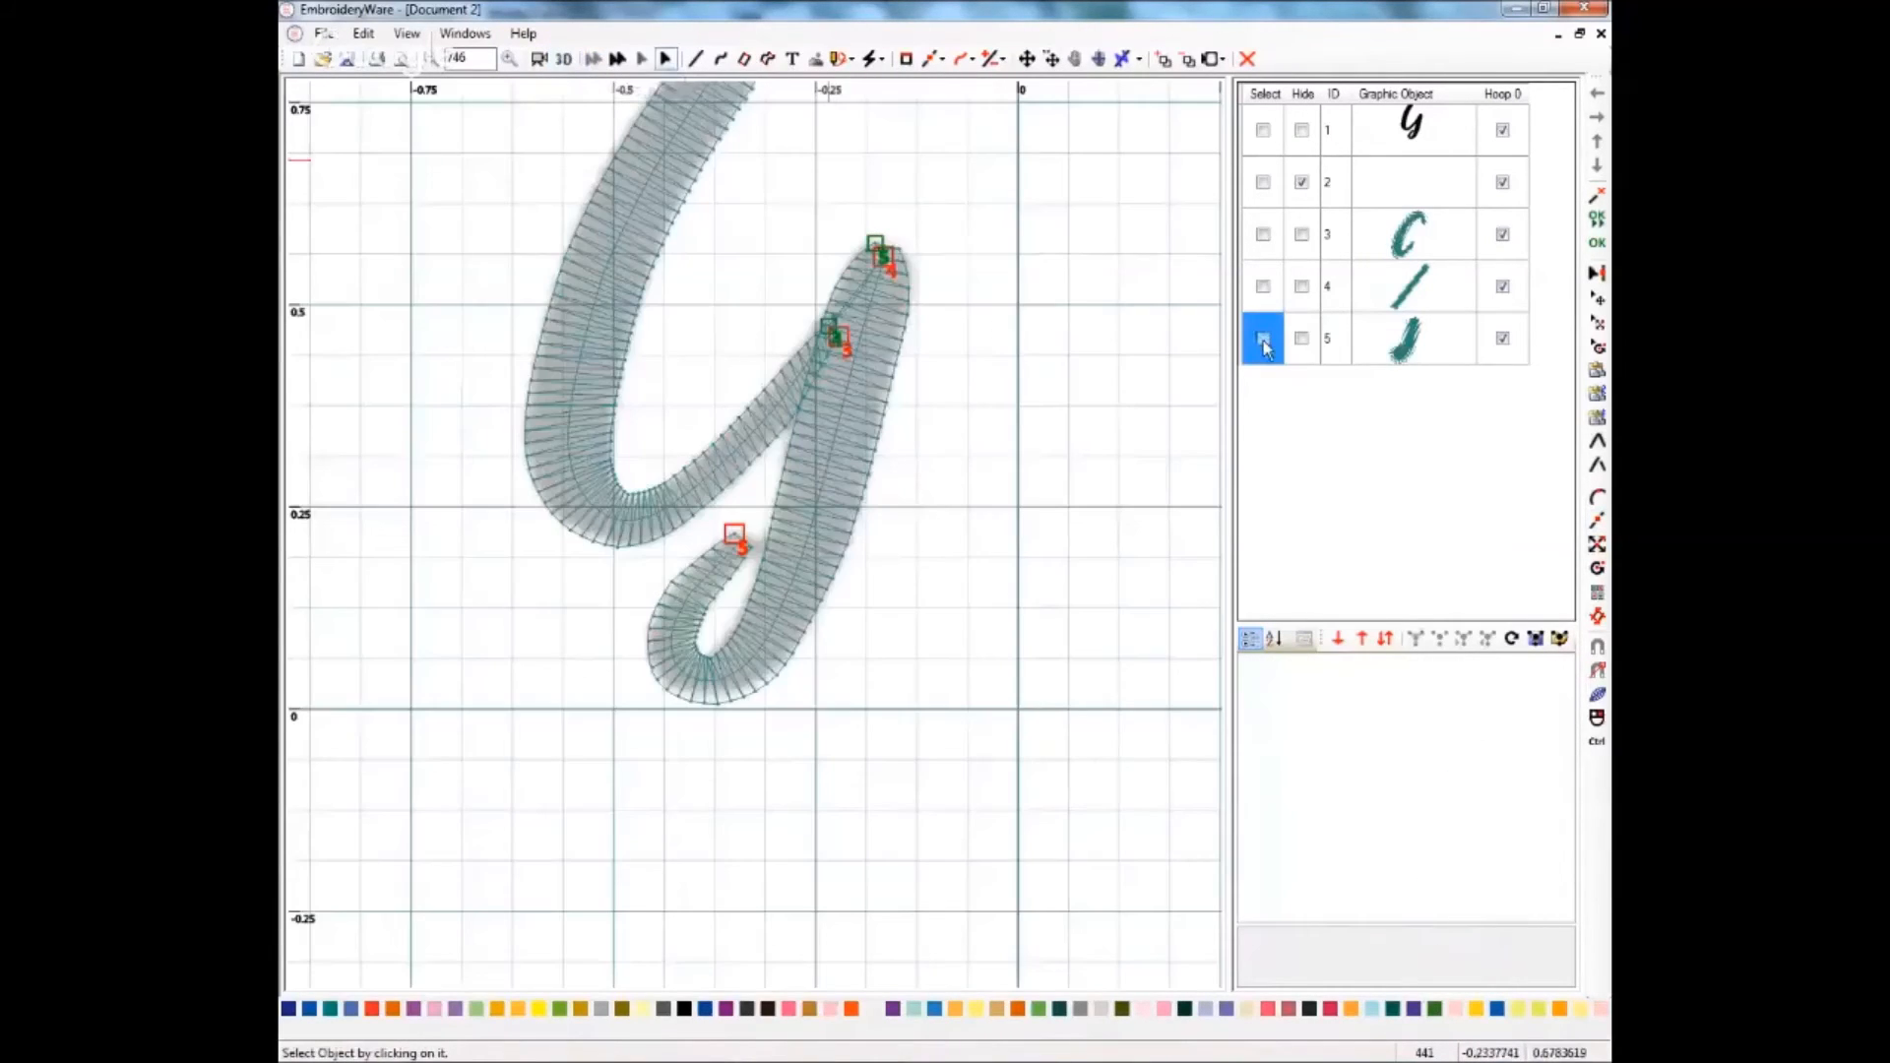
# - Refine the right outer side of object 5's lower loop, setting its anchor at about -0.275, 0.068, and preview the letter in 3D
pyautogui.click(1264, 339)
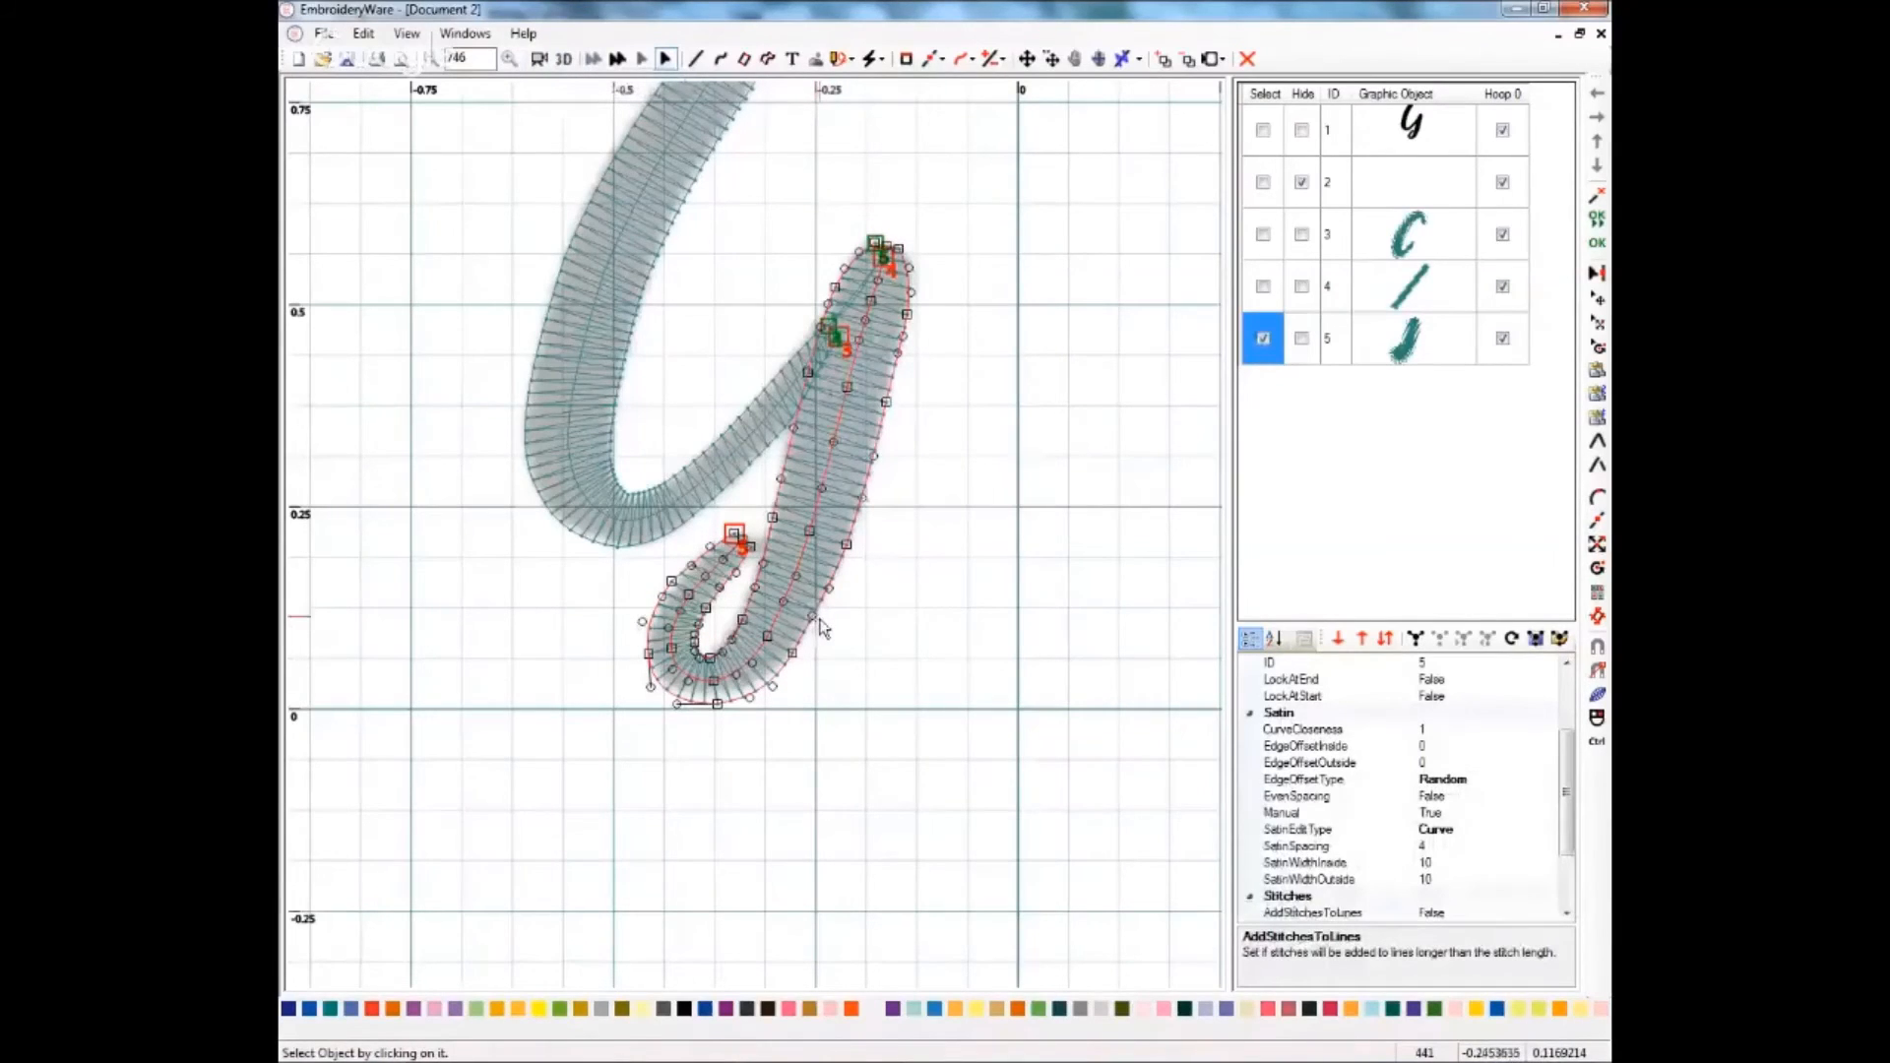
pyautogui.click(932, 59)
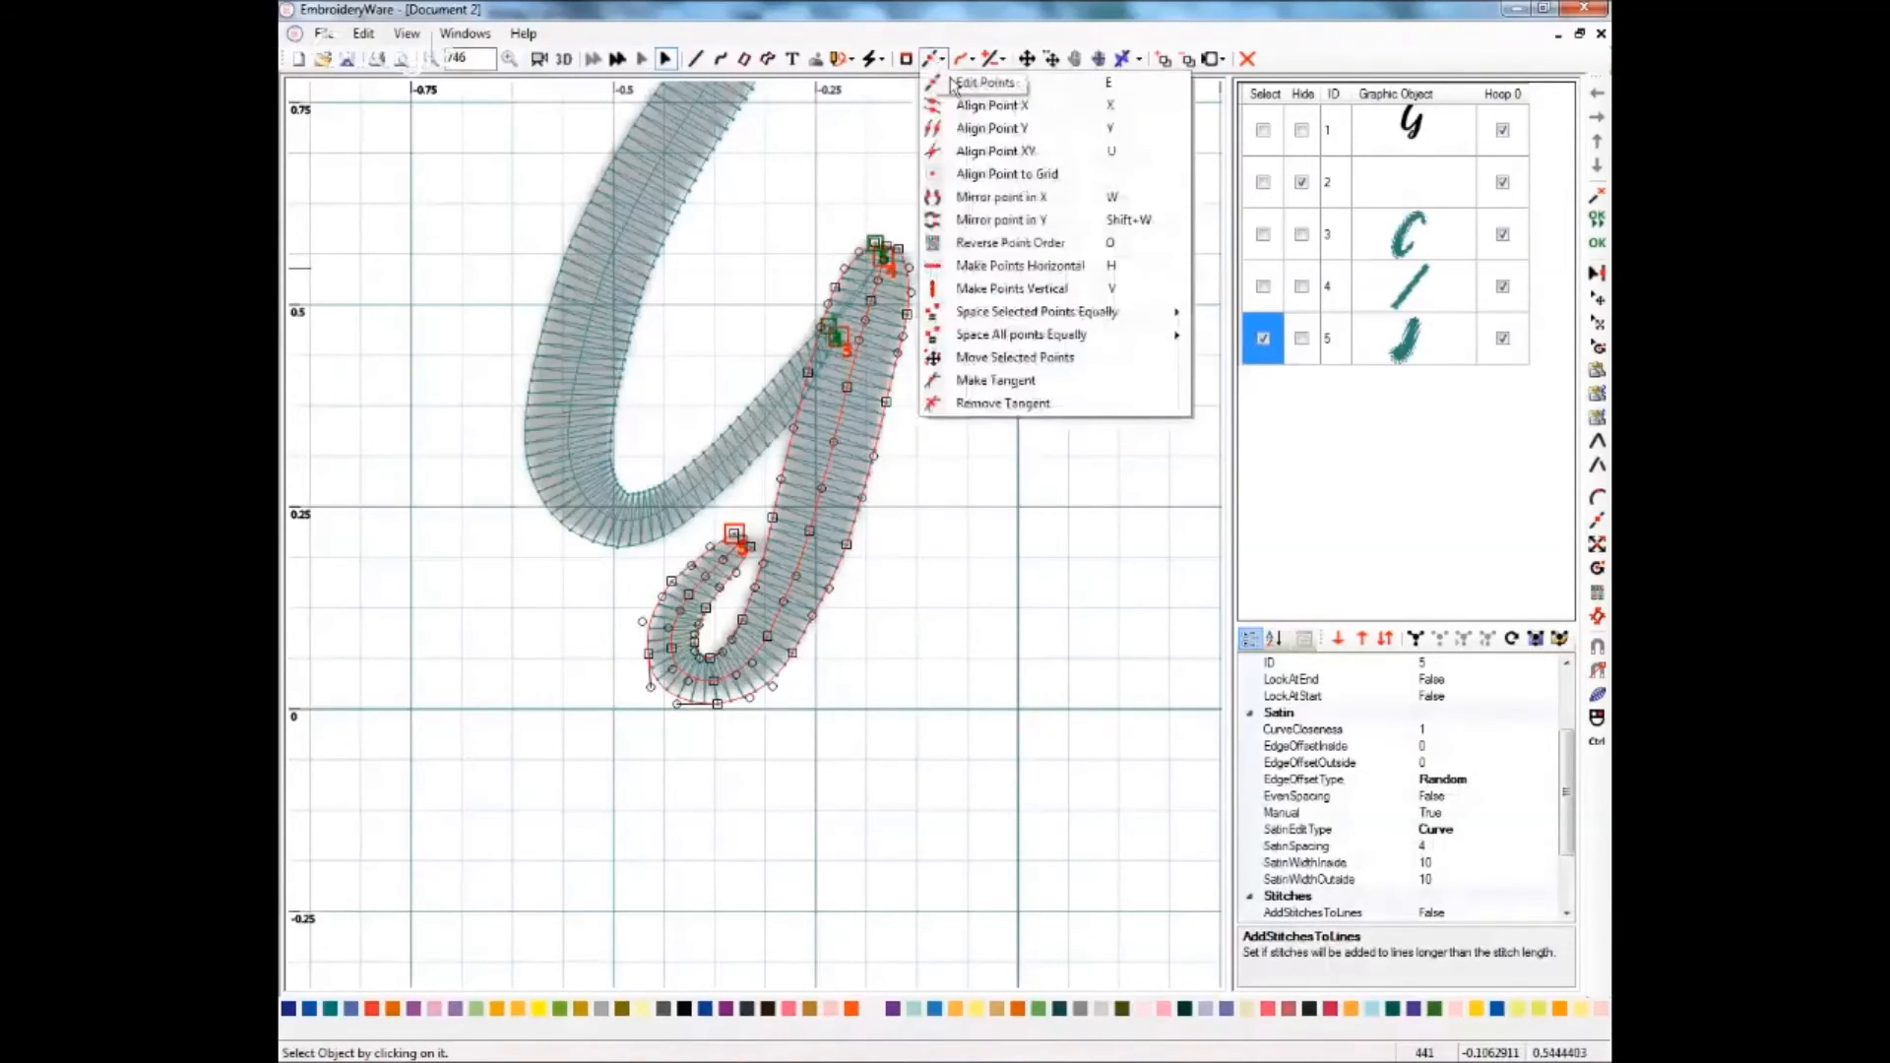
pyautogui.click(960, 80)
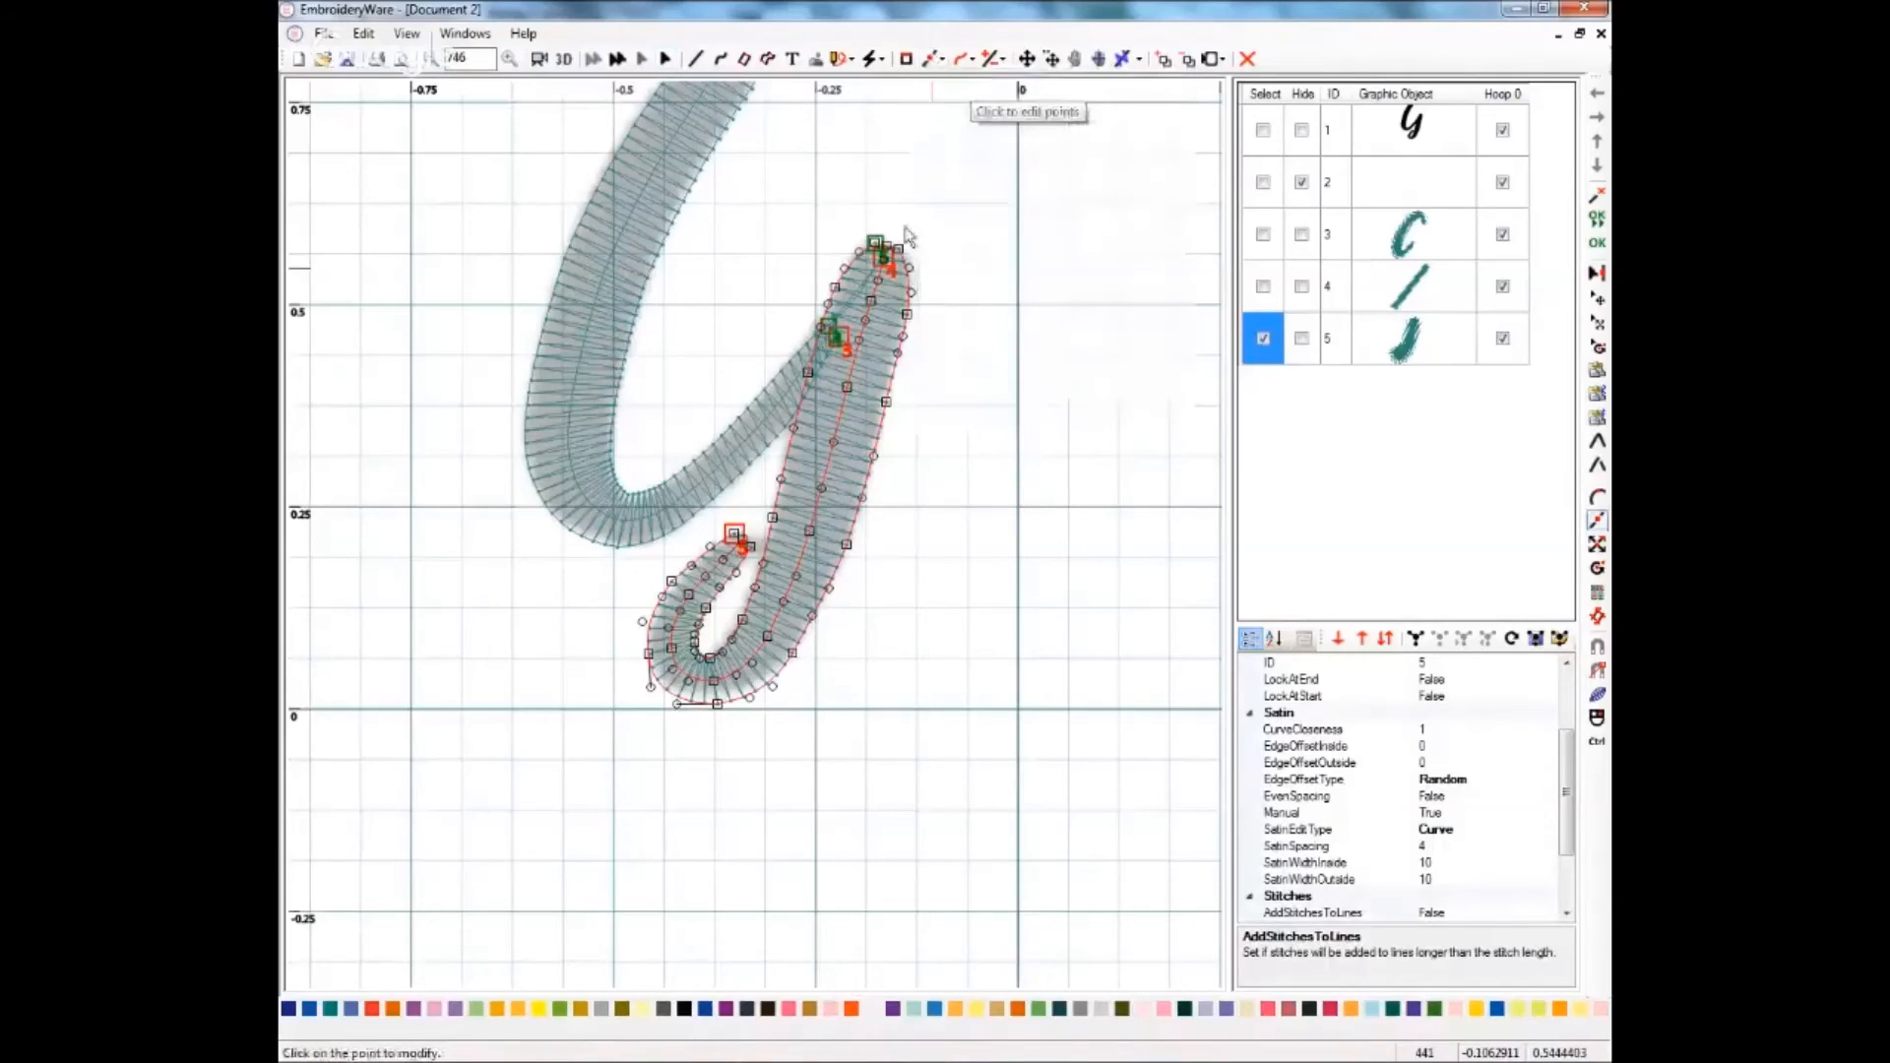
pyautogui.click(815, 620)
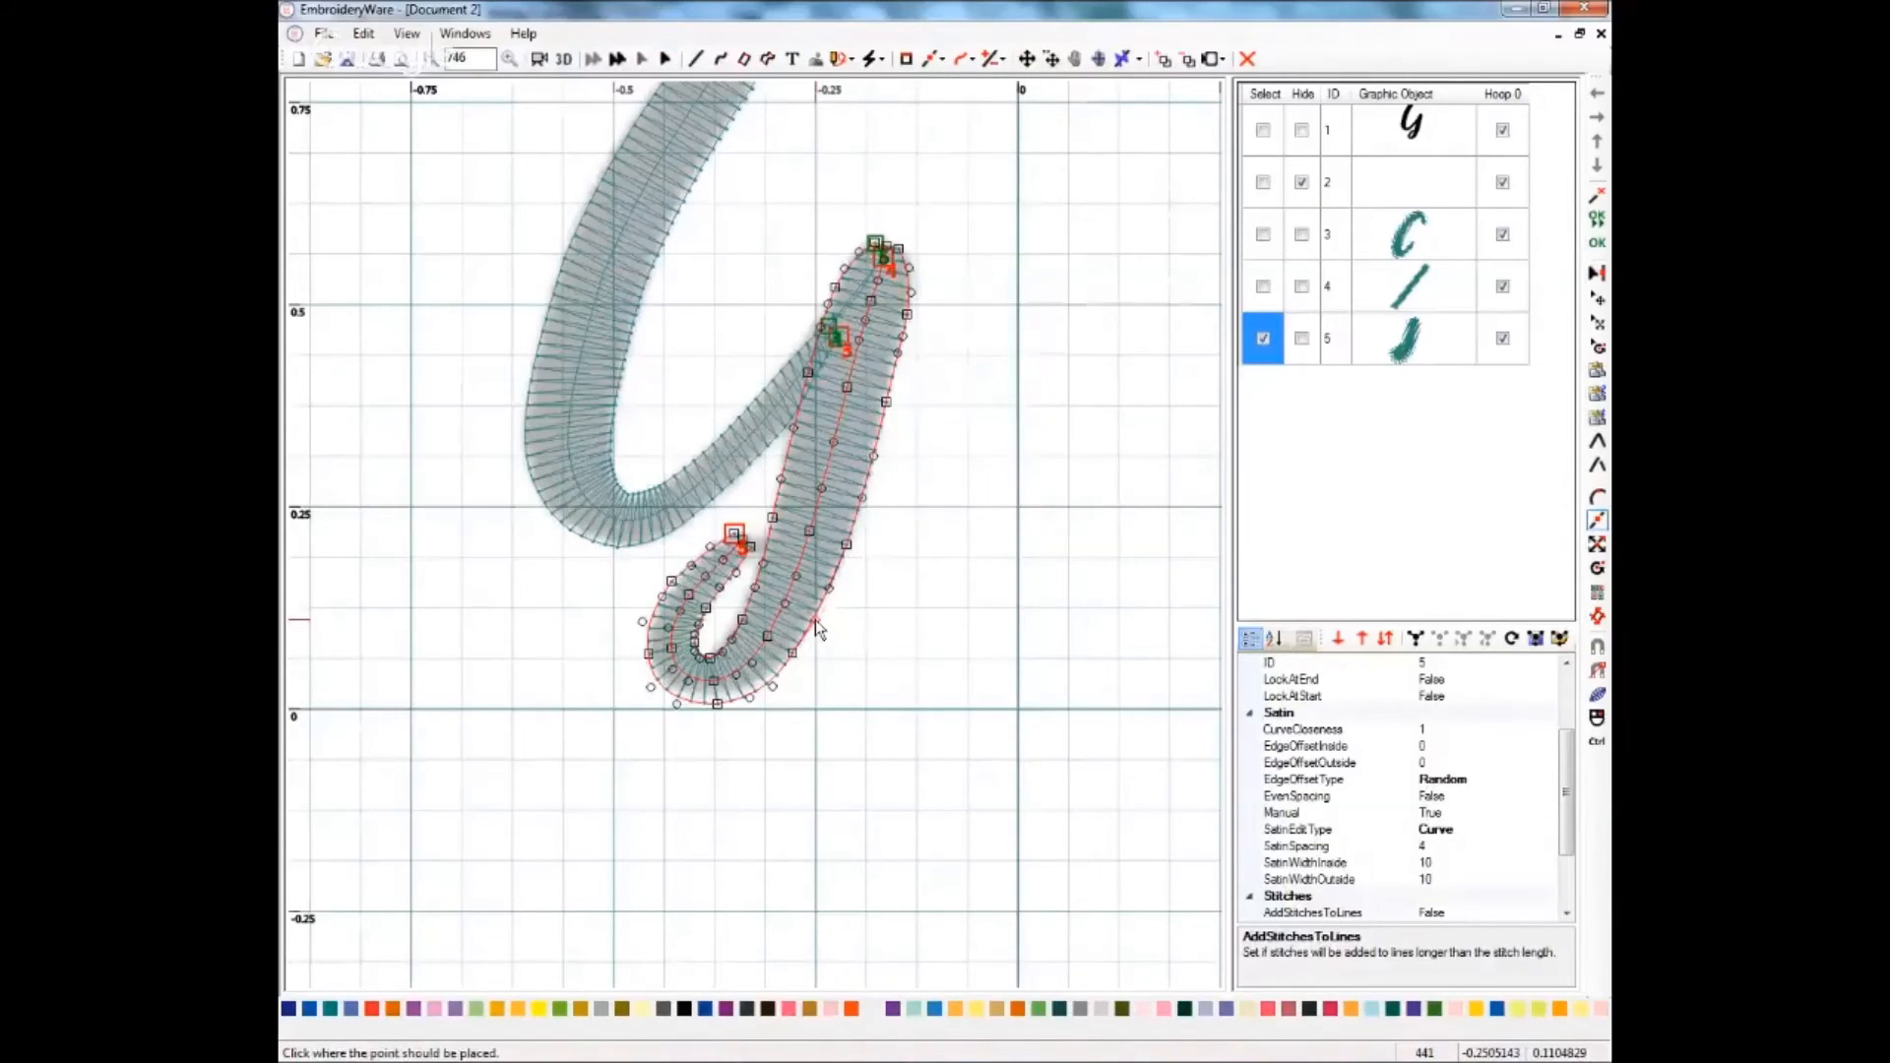
pyautogui.click(797, 657)
pyautogui.click(797, 660)
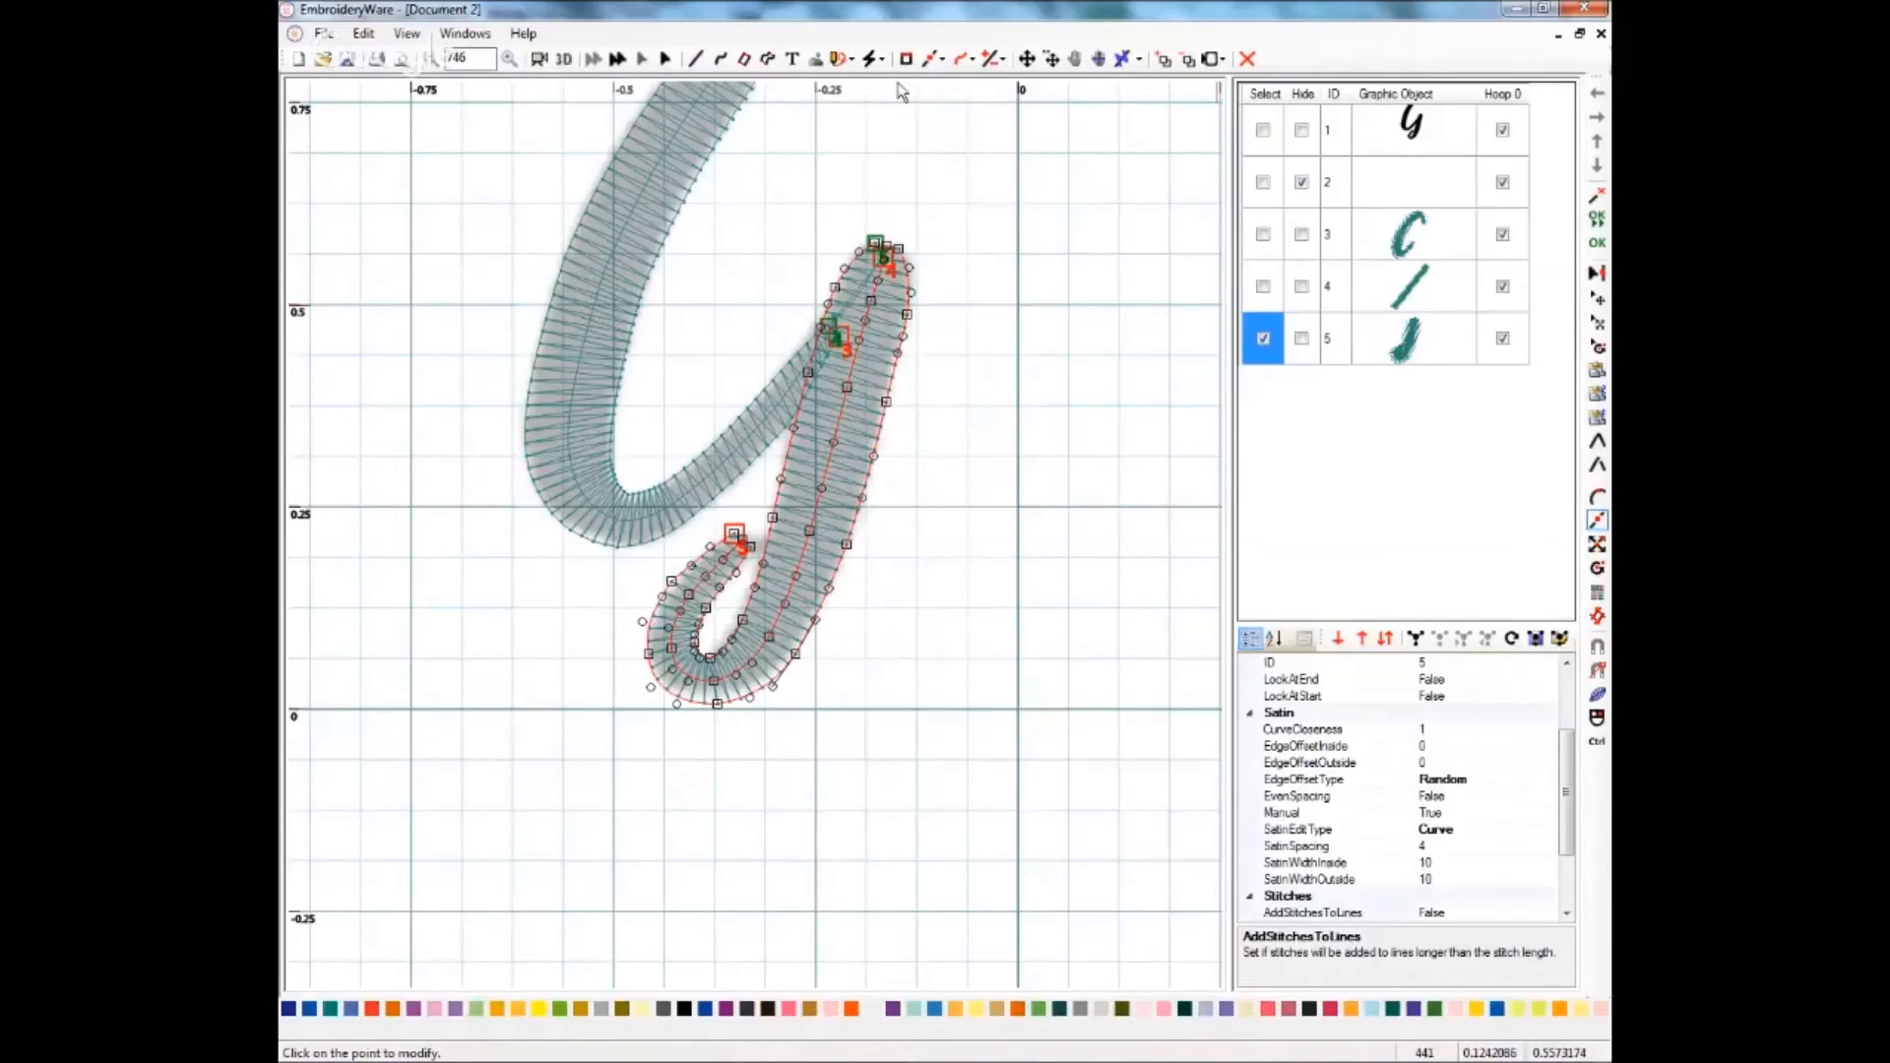
pyautogui.click(564, 61)
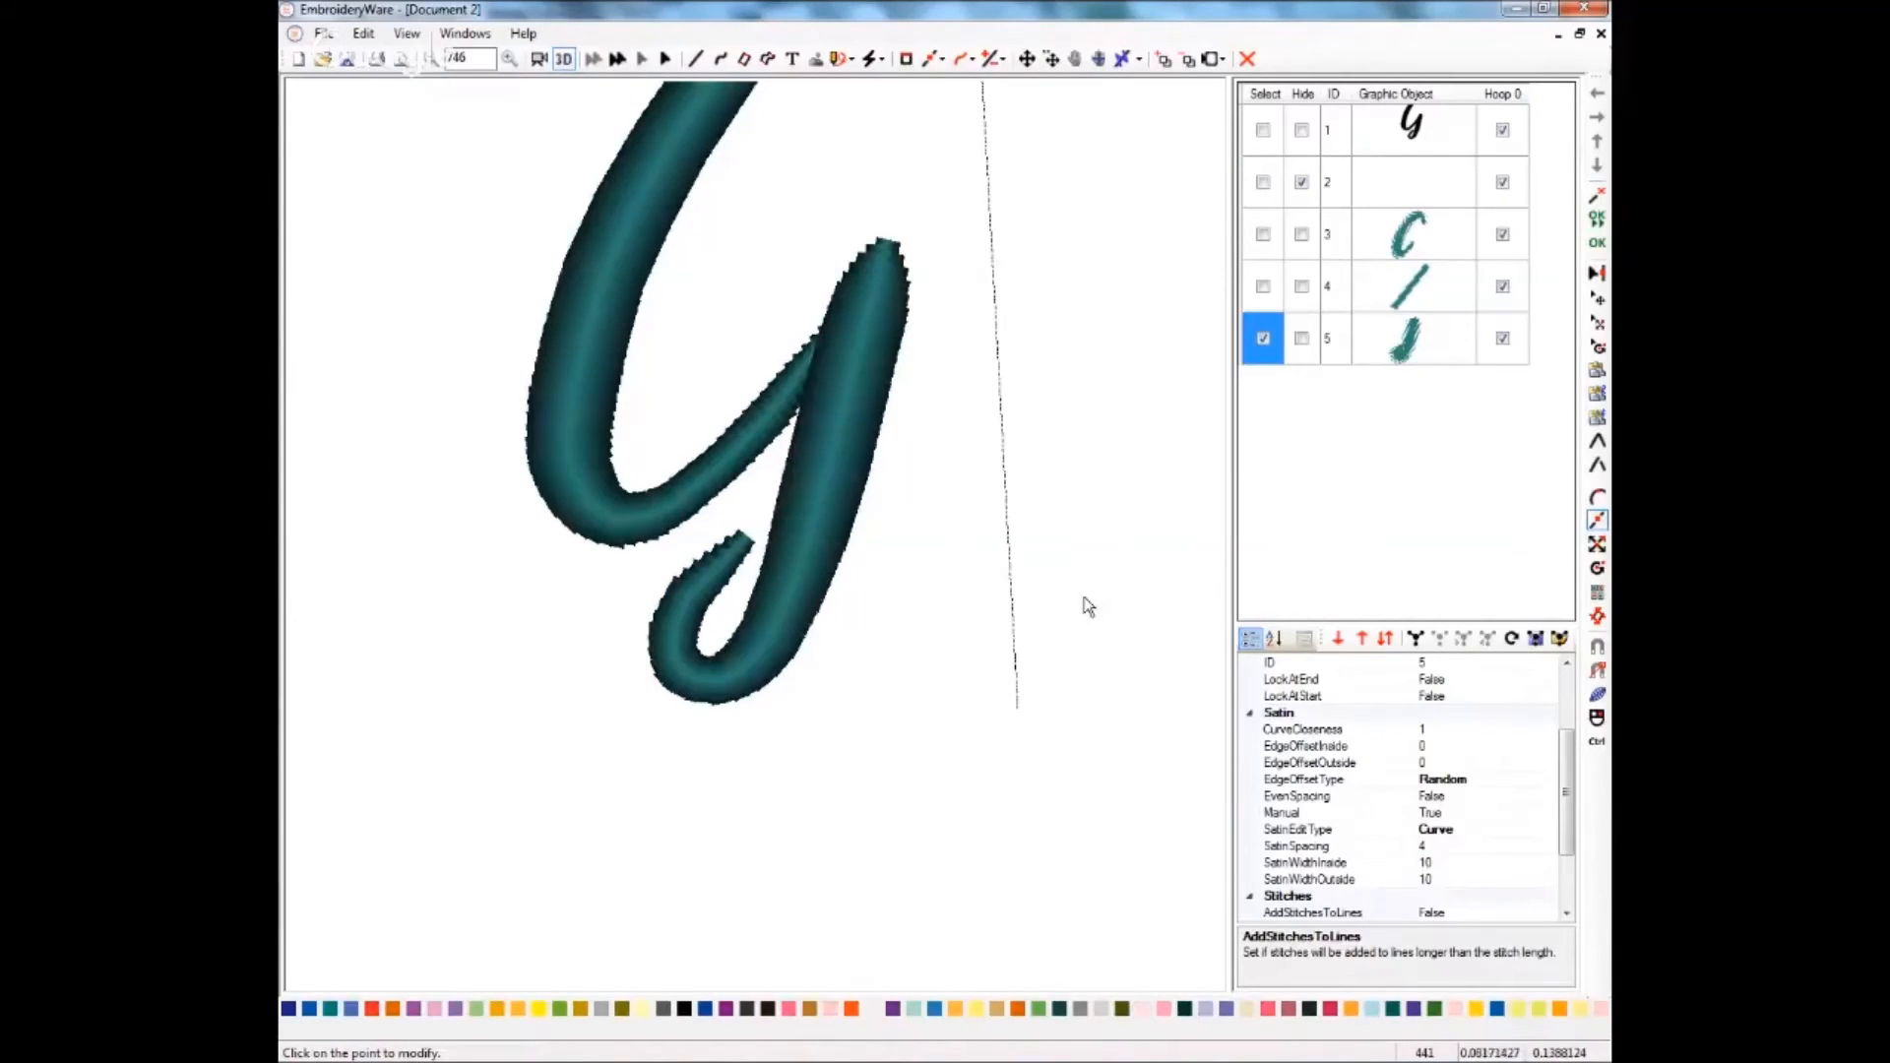
# - Bring the whole letter G into view and examine its shape in the 3D rendering
pyautogui.click(1077, 59)
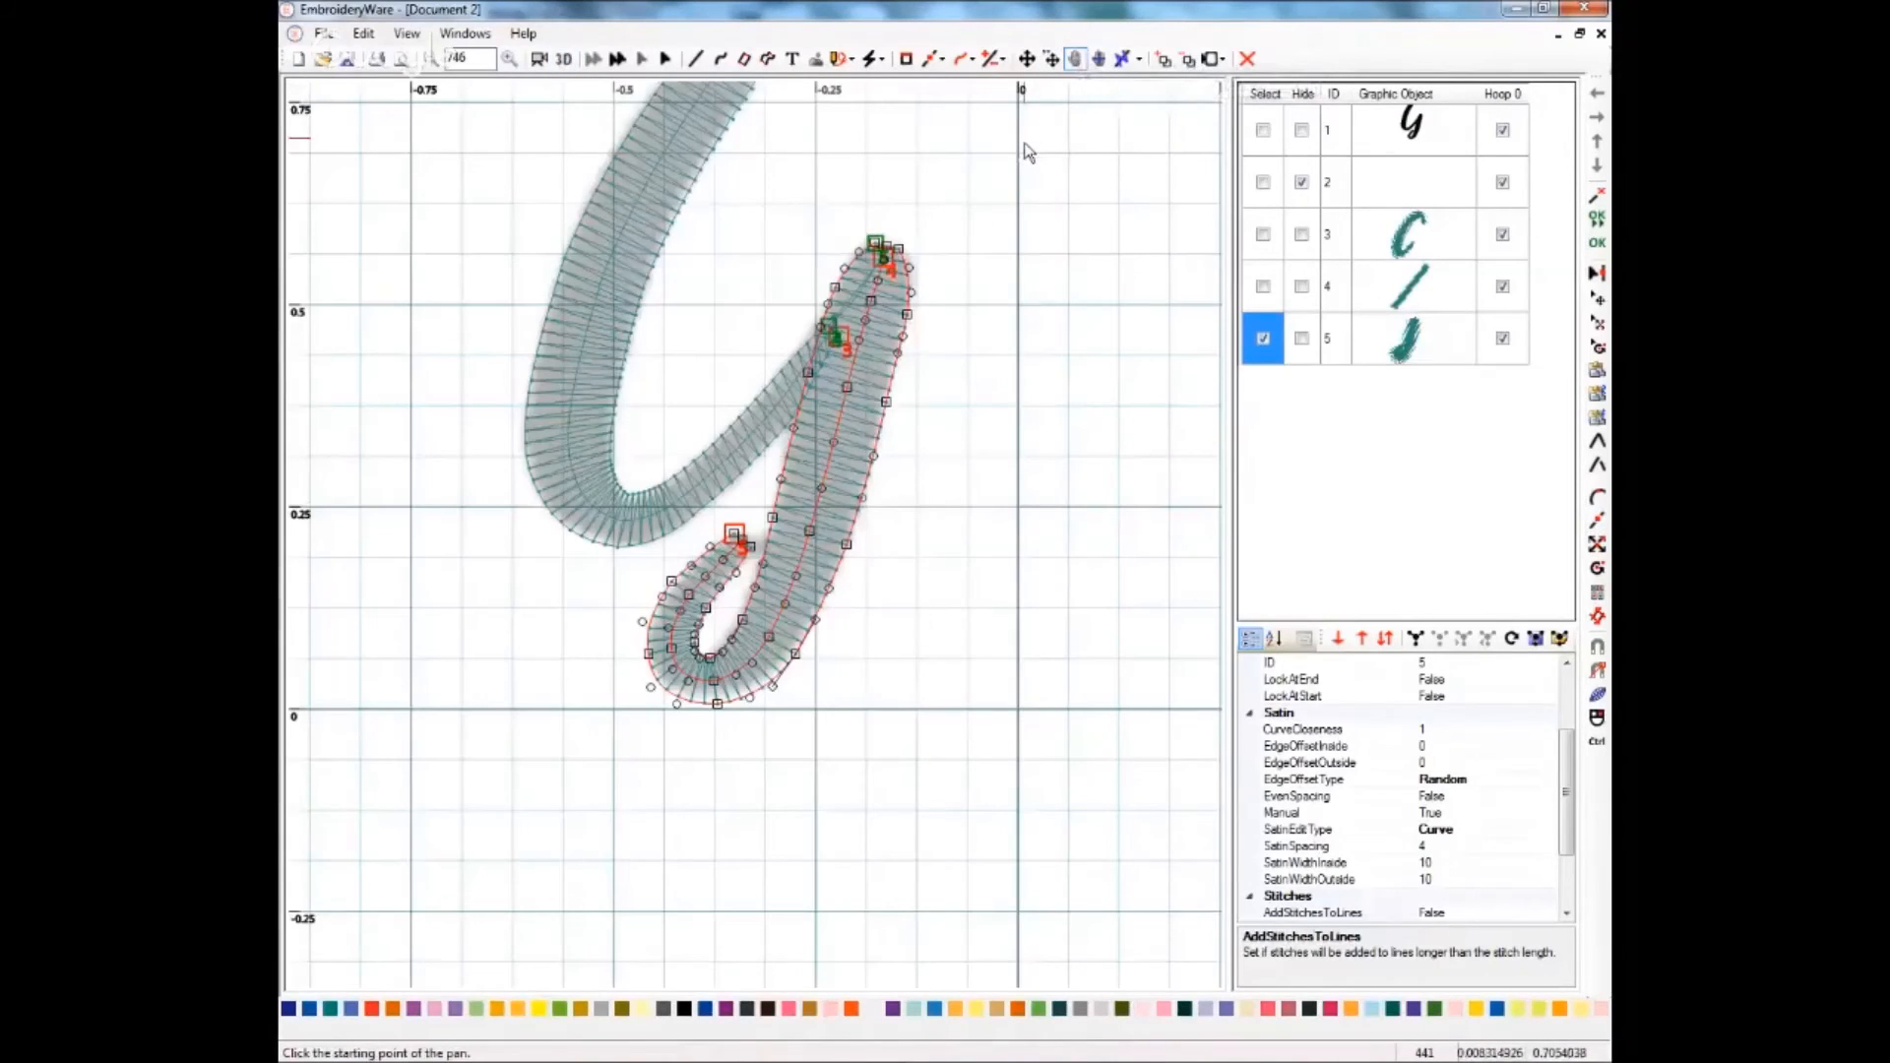
pyautogui.moveTo(1028, 152); pyautogui.dragTo(987, 369)
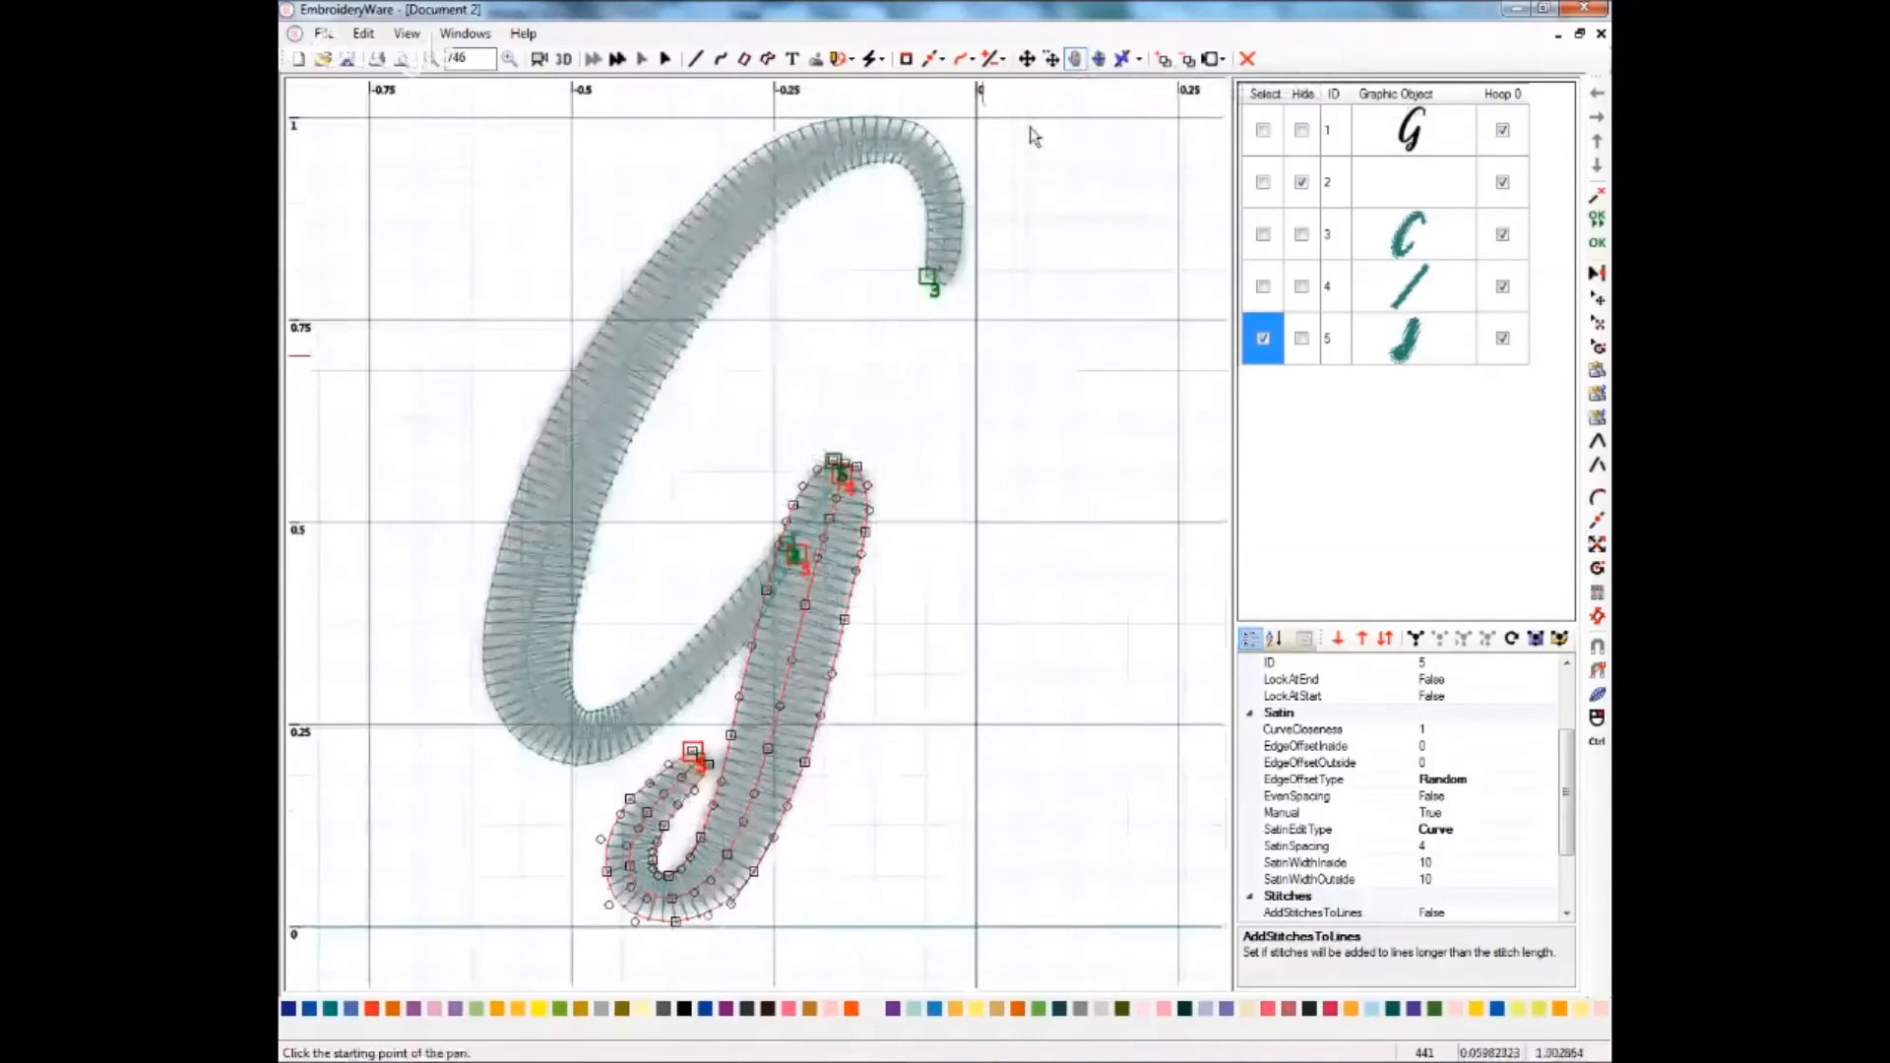
pyautogui.click(565, 60)
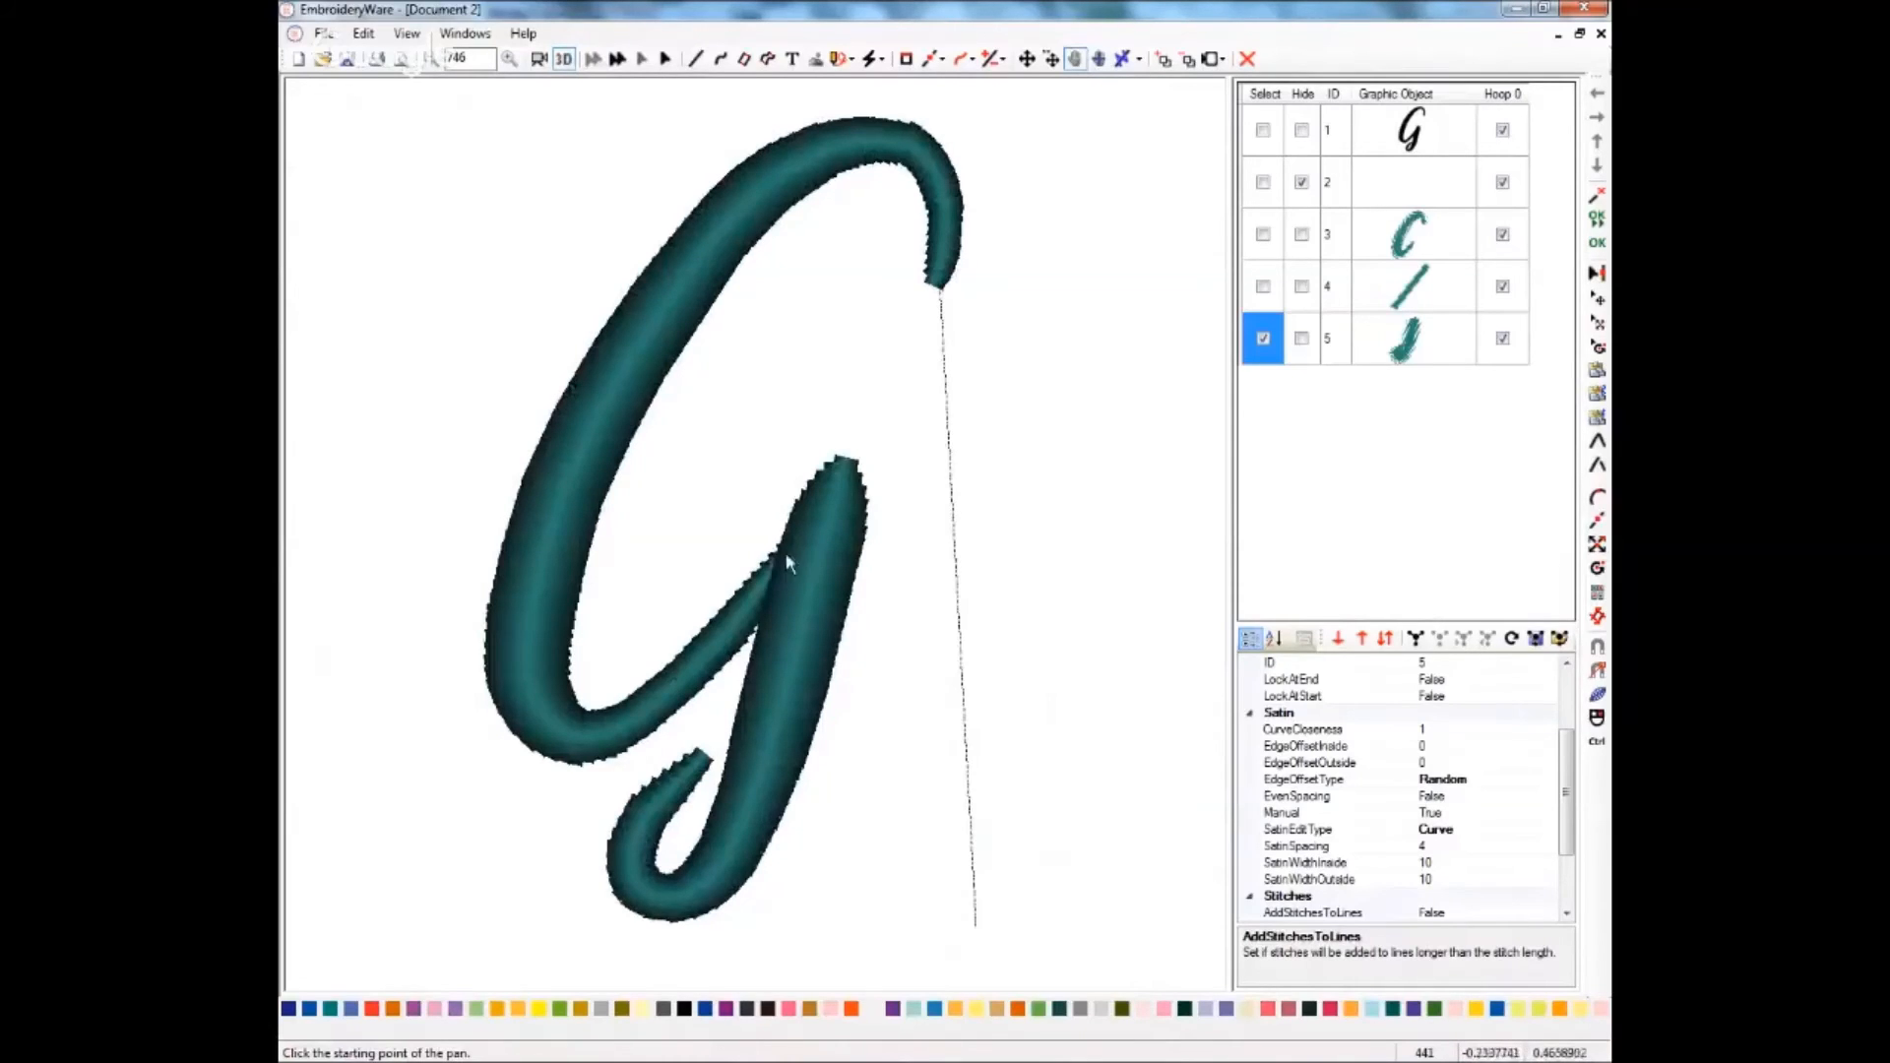
pyautogui.click(662, 891)
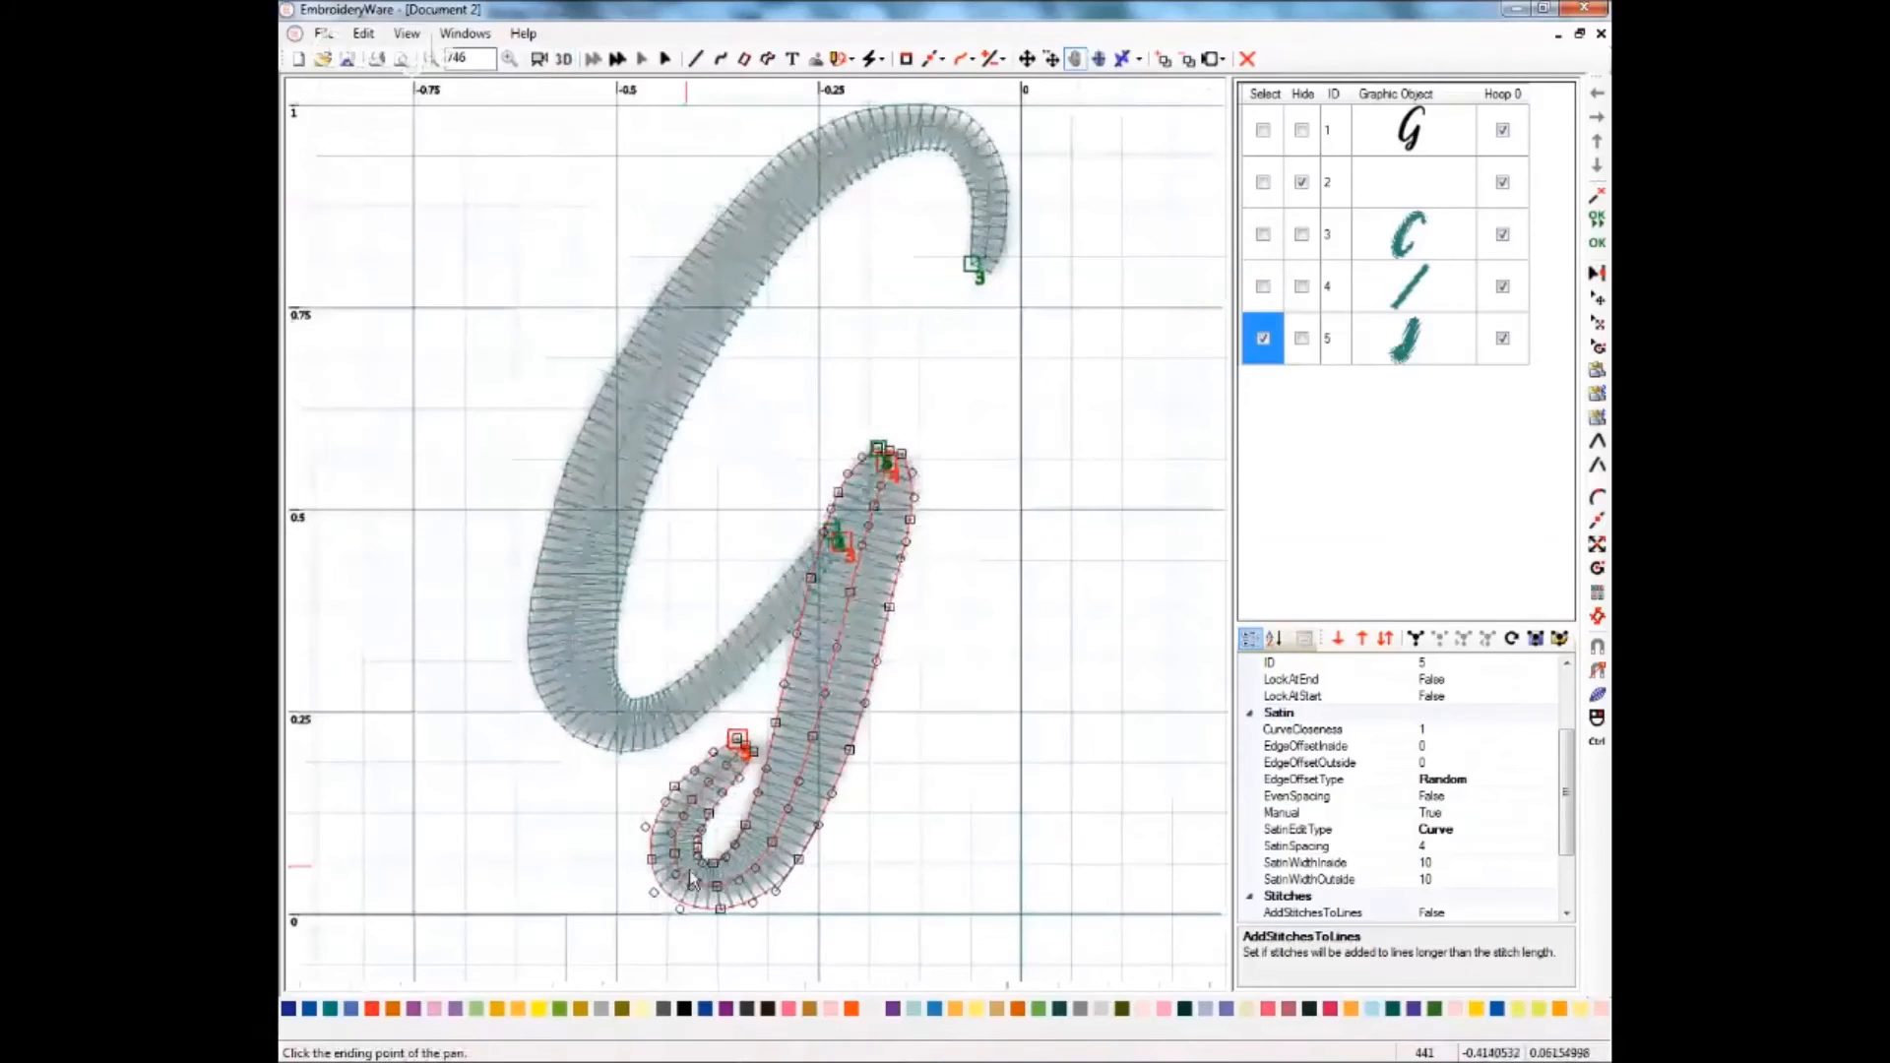
pyautogui.click(693, 879)
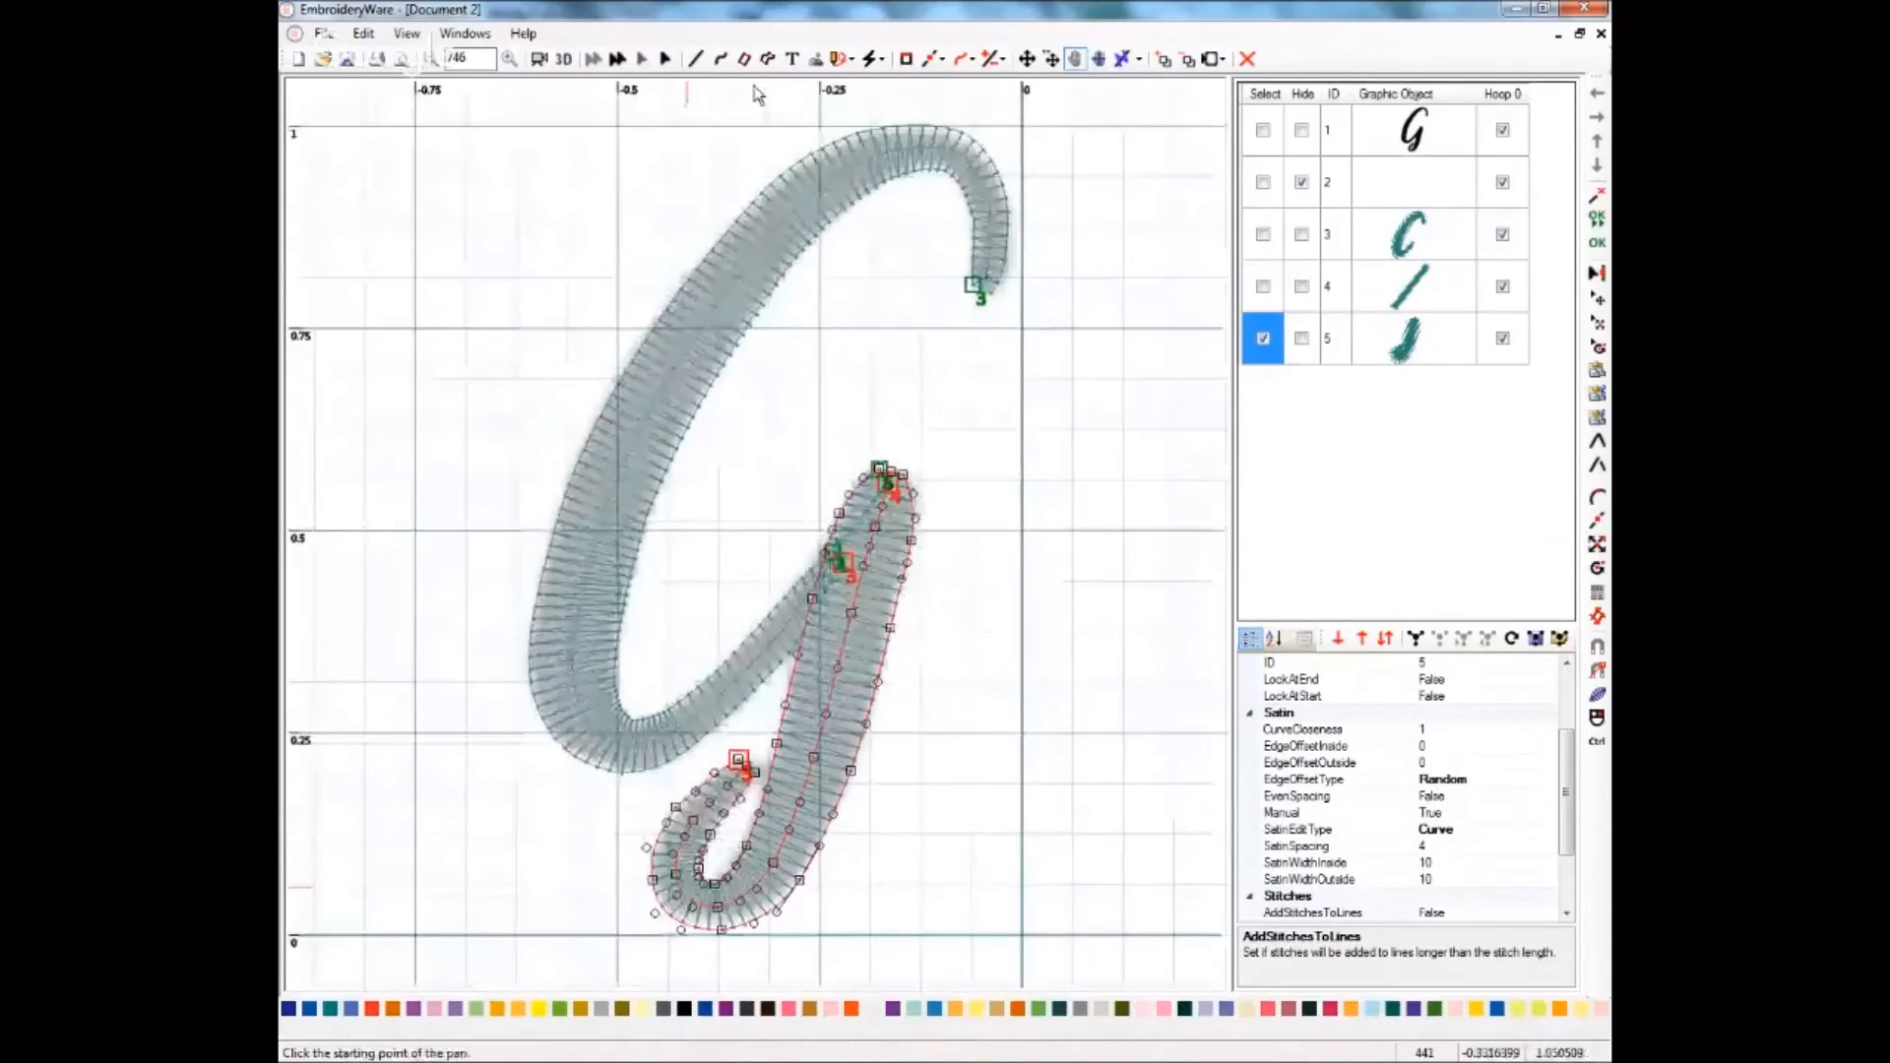
pyautogui.click(564, 60)
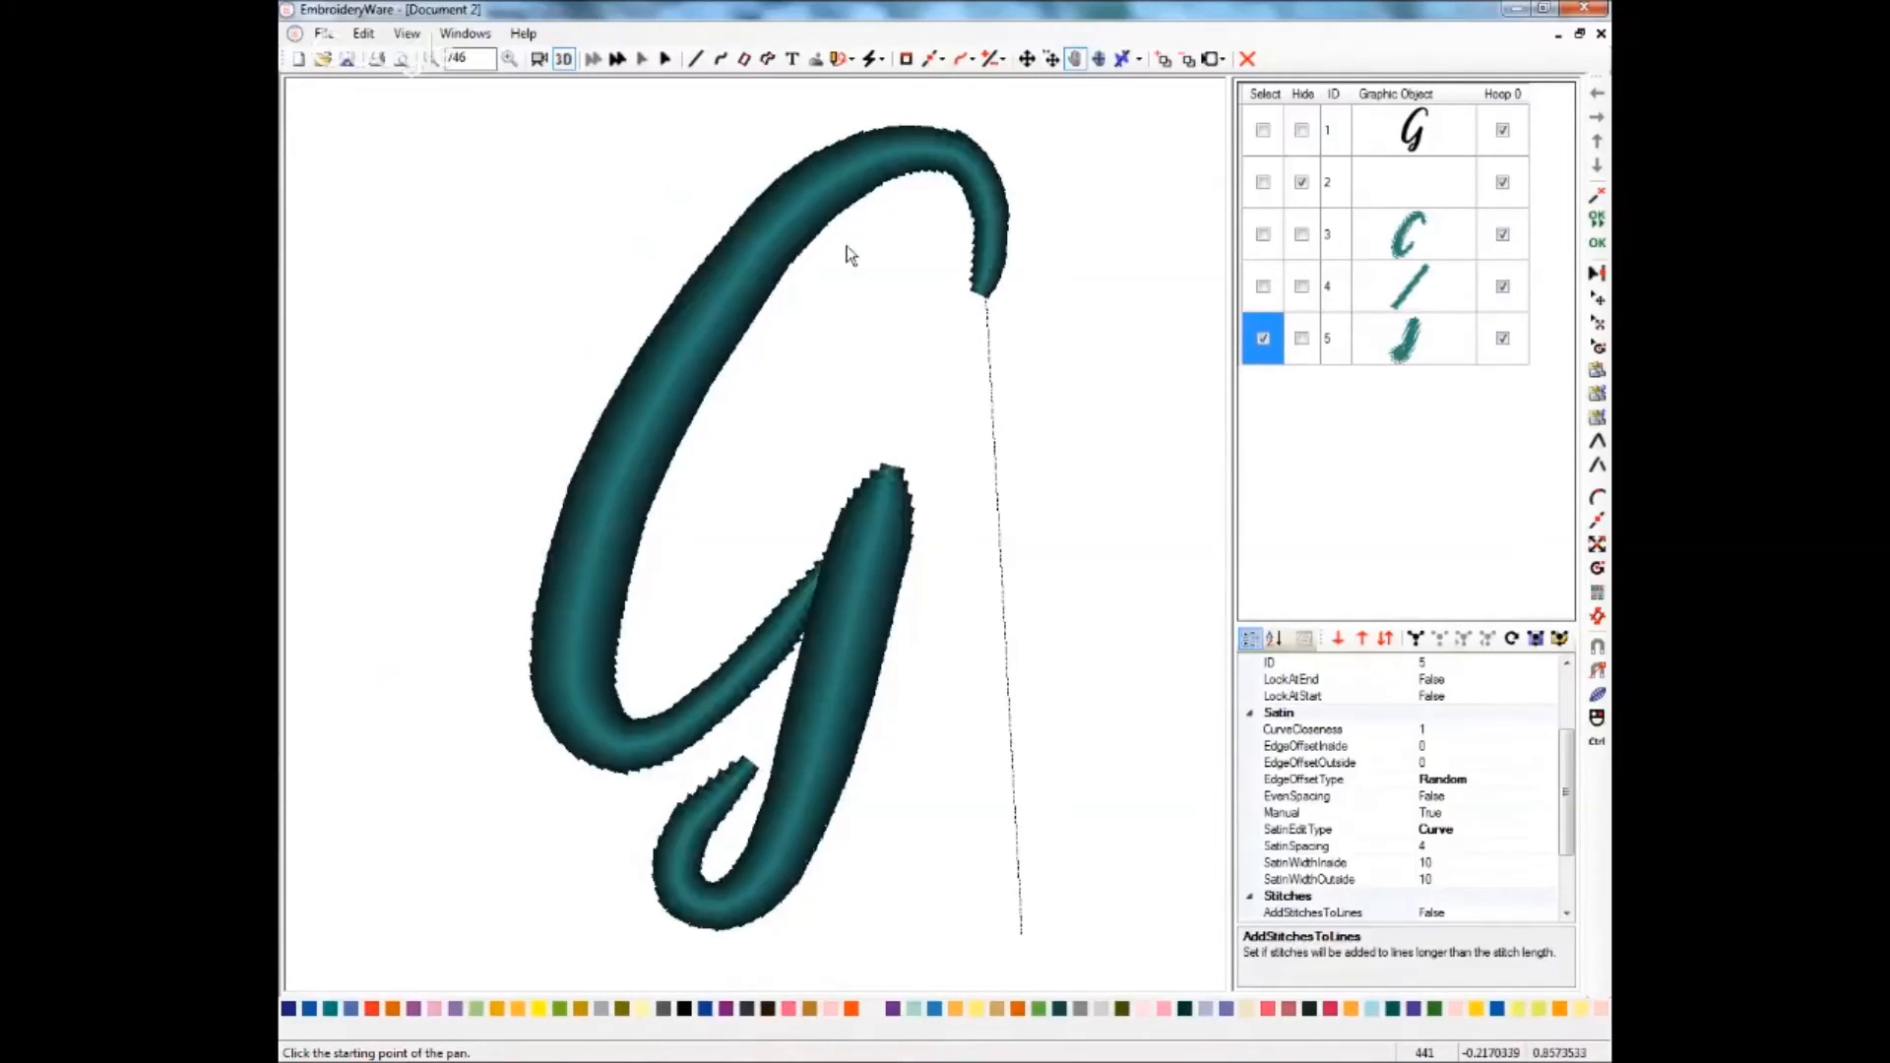
# - Run the stitch simulation of the whole letter with 3D rendering turned off, keeping the simulator clear of the design
pyautogui.click(539, 61)
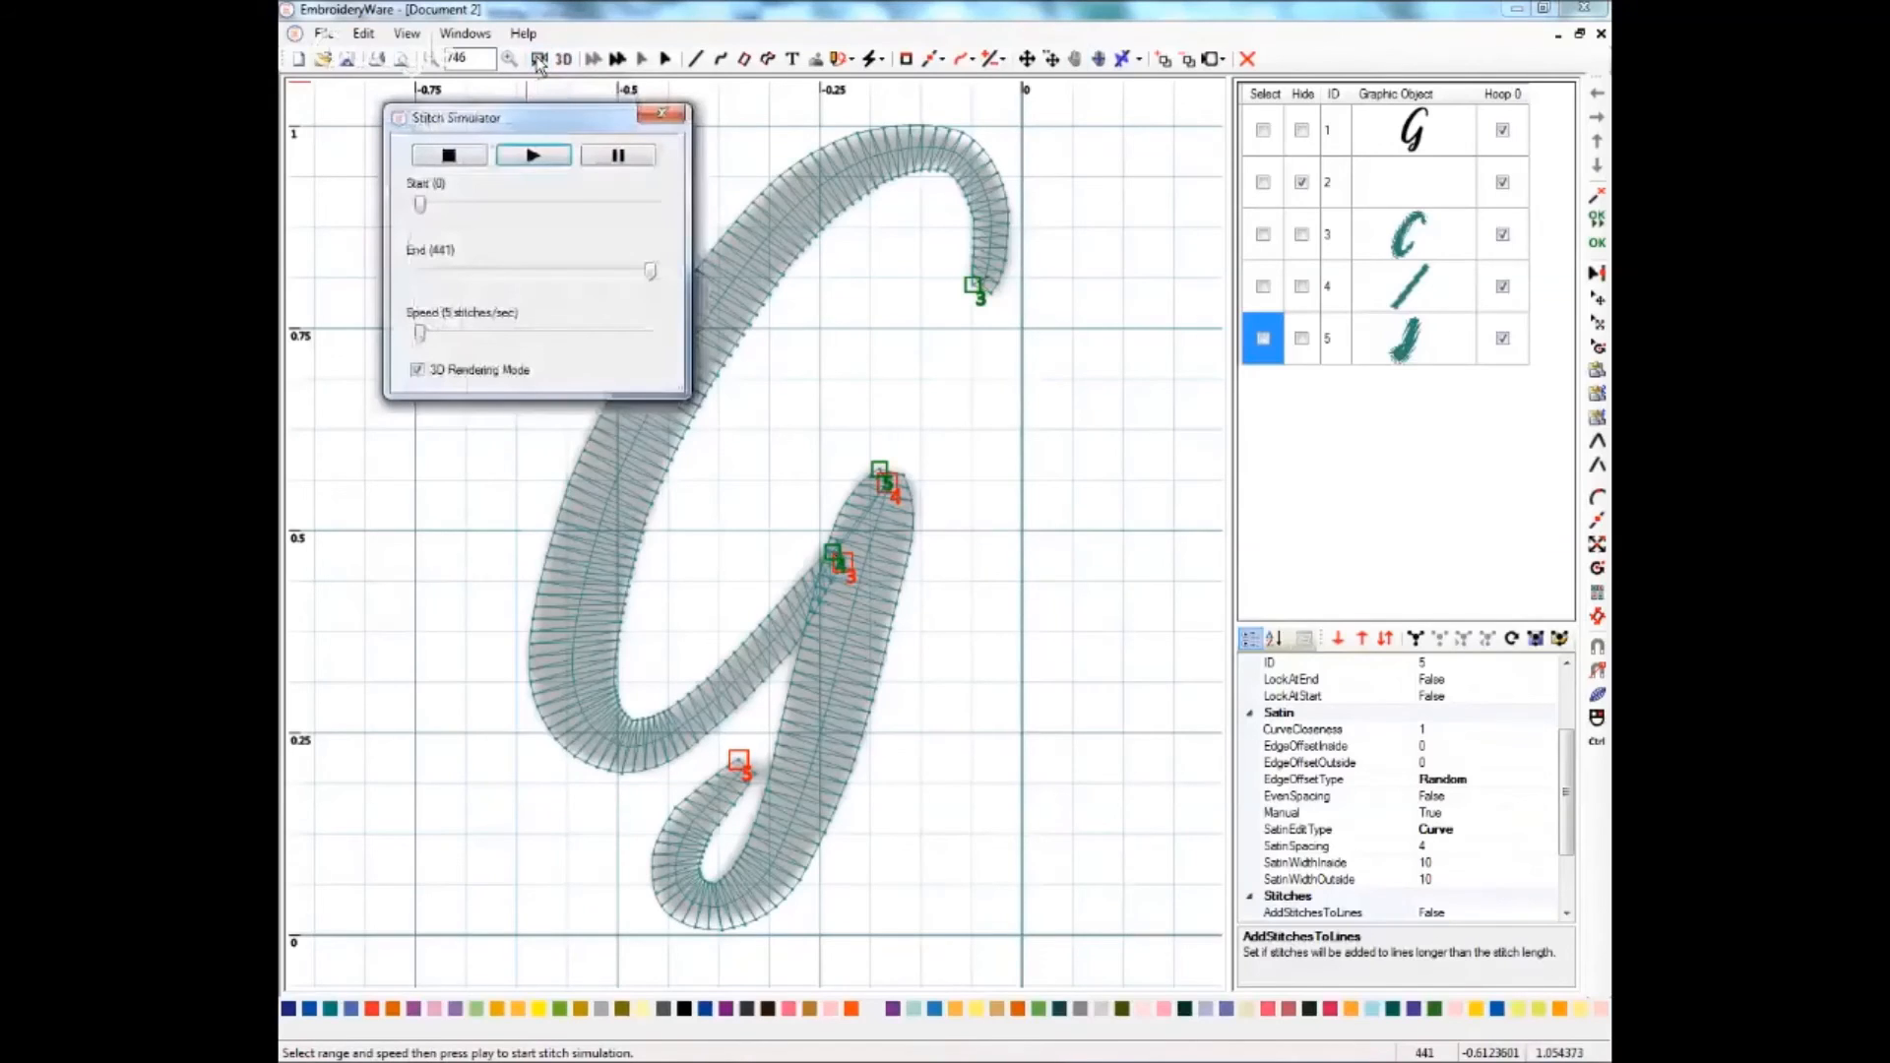
pyautogui.moveTo(540, 118); pyautogui.dragTo(441, 96)
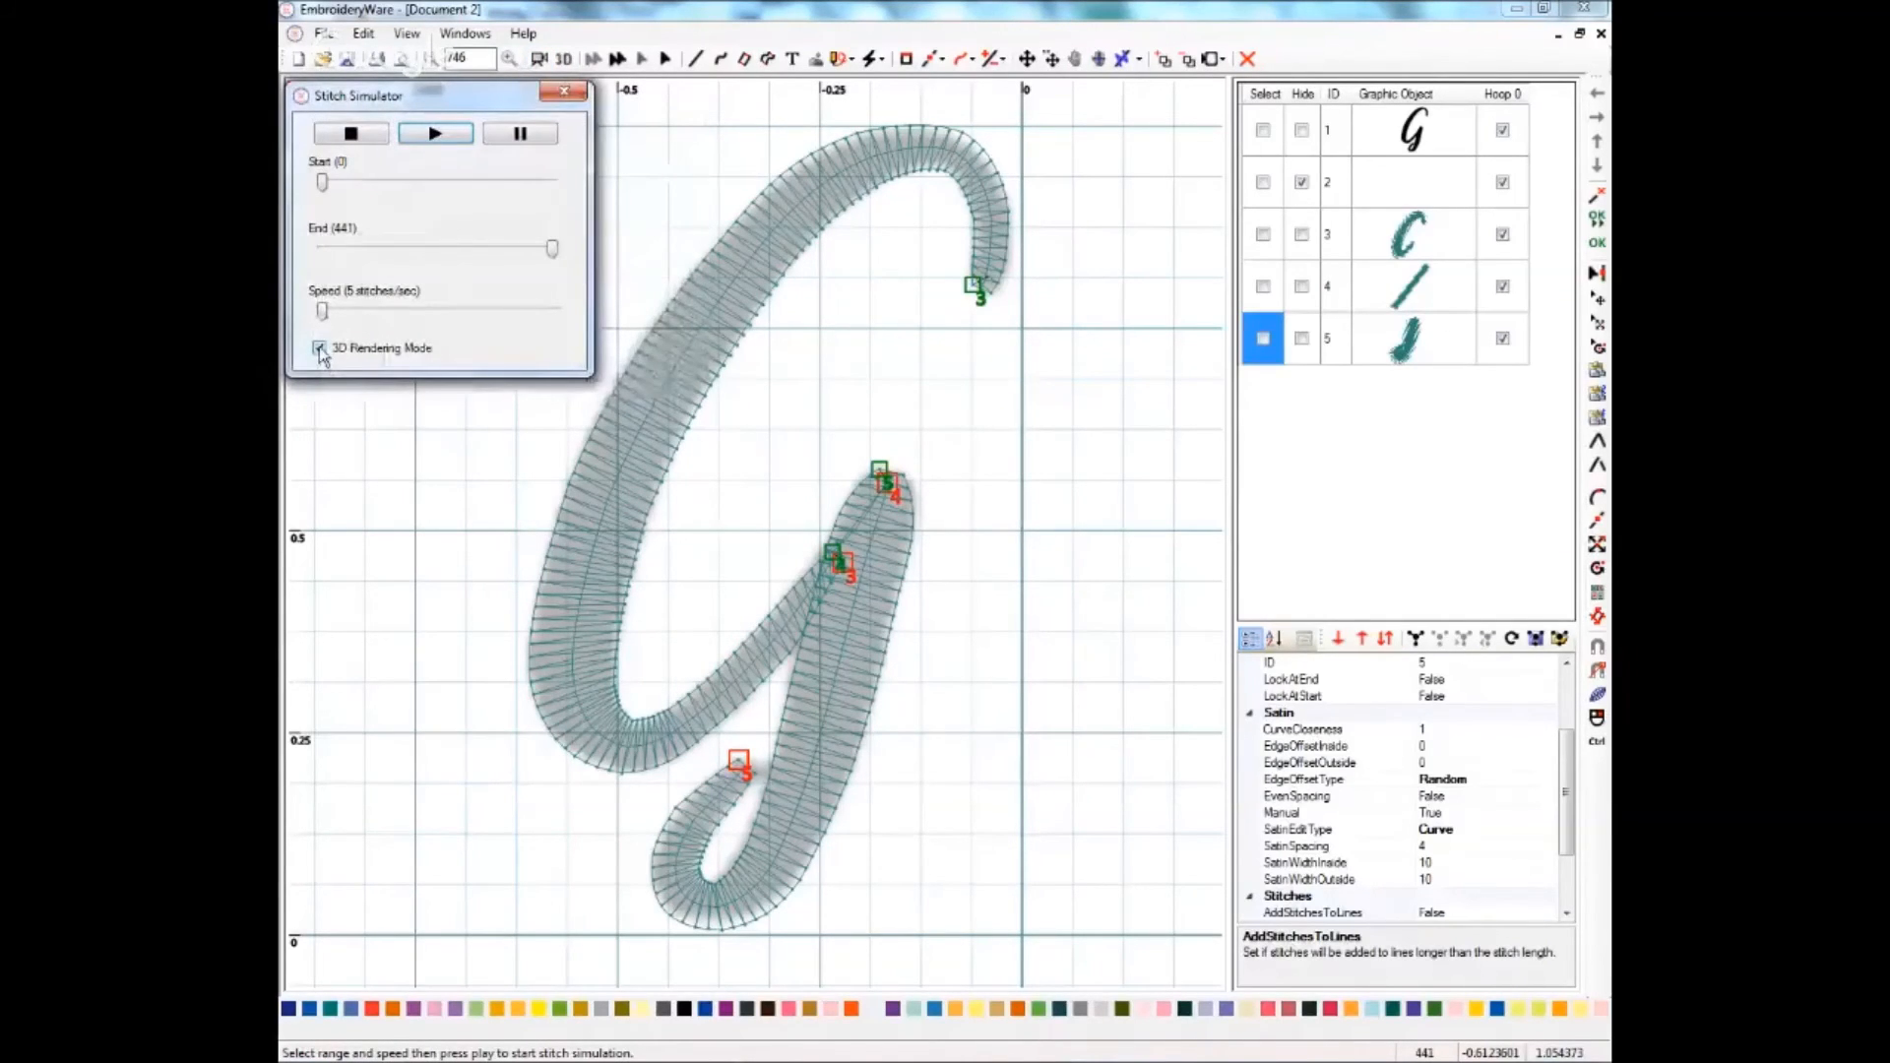
pyautogui.click(320, 349)
pyautogui.click(437, 134)
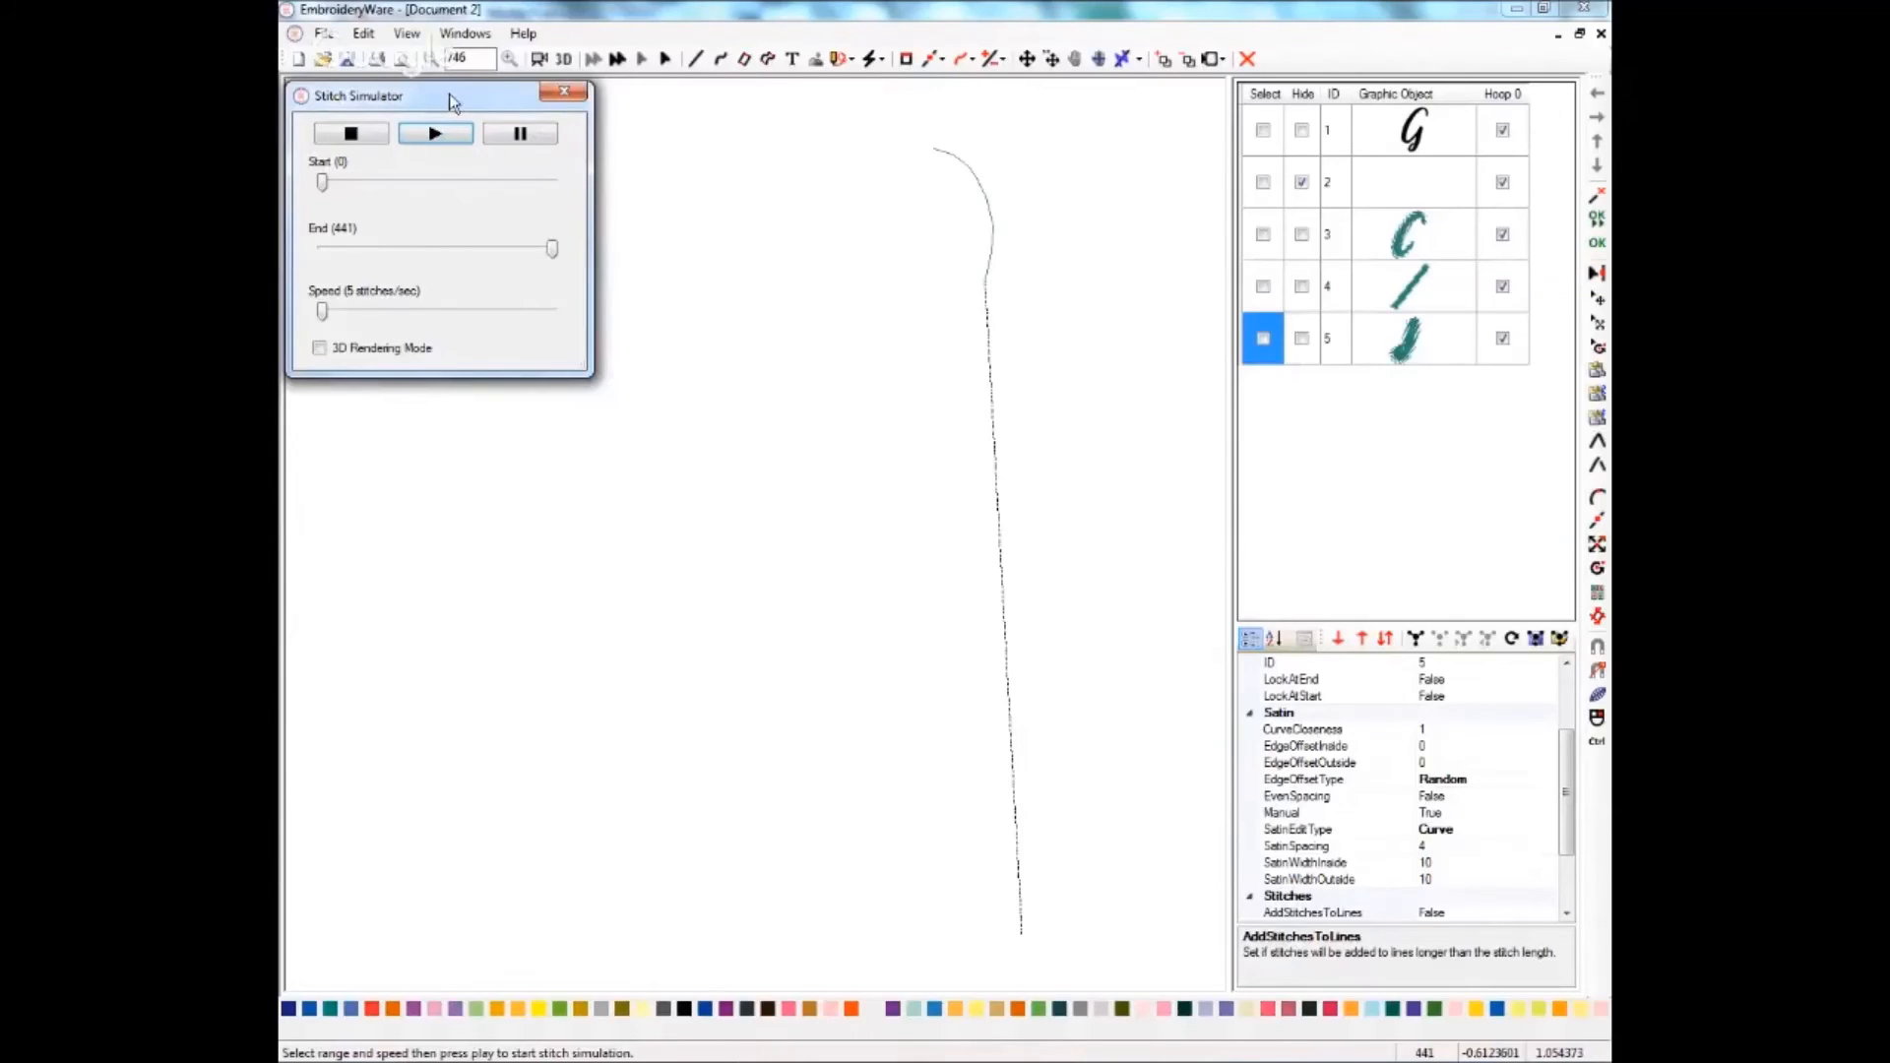
pyautogui.moveTo(452, 100)
pyautogui.mouseDown()
pyautogui.moveTo(1186, 229)
pyautogui.moveTo(1413, 397)
pyautogui.mouseUp()
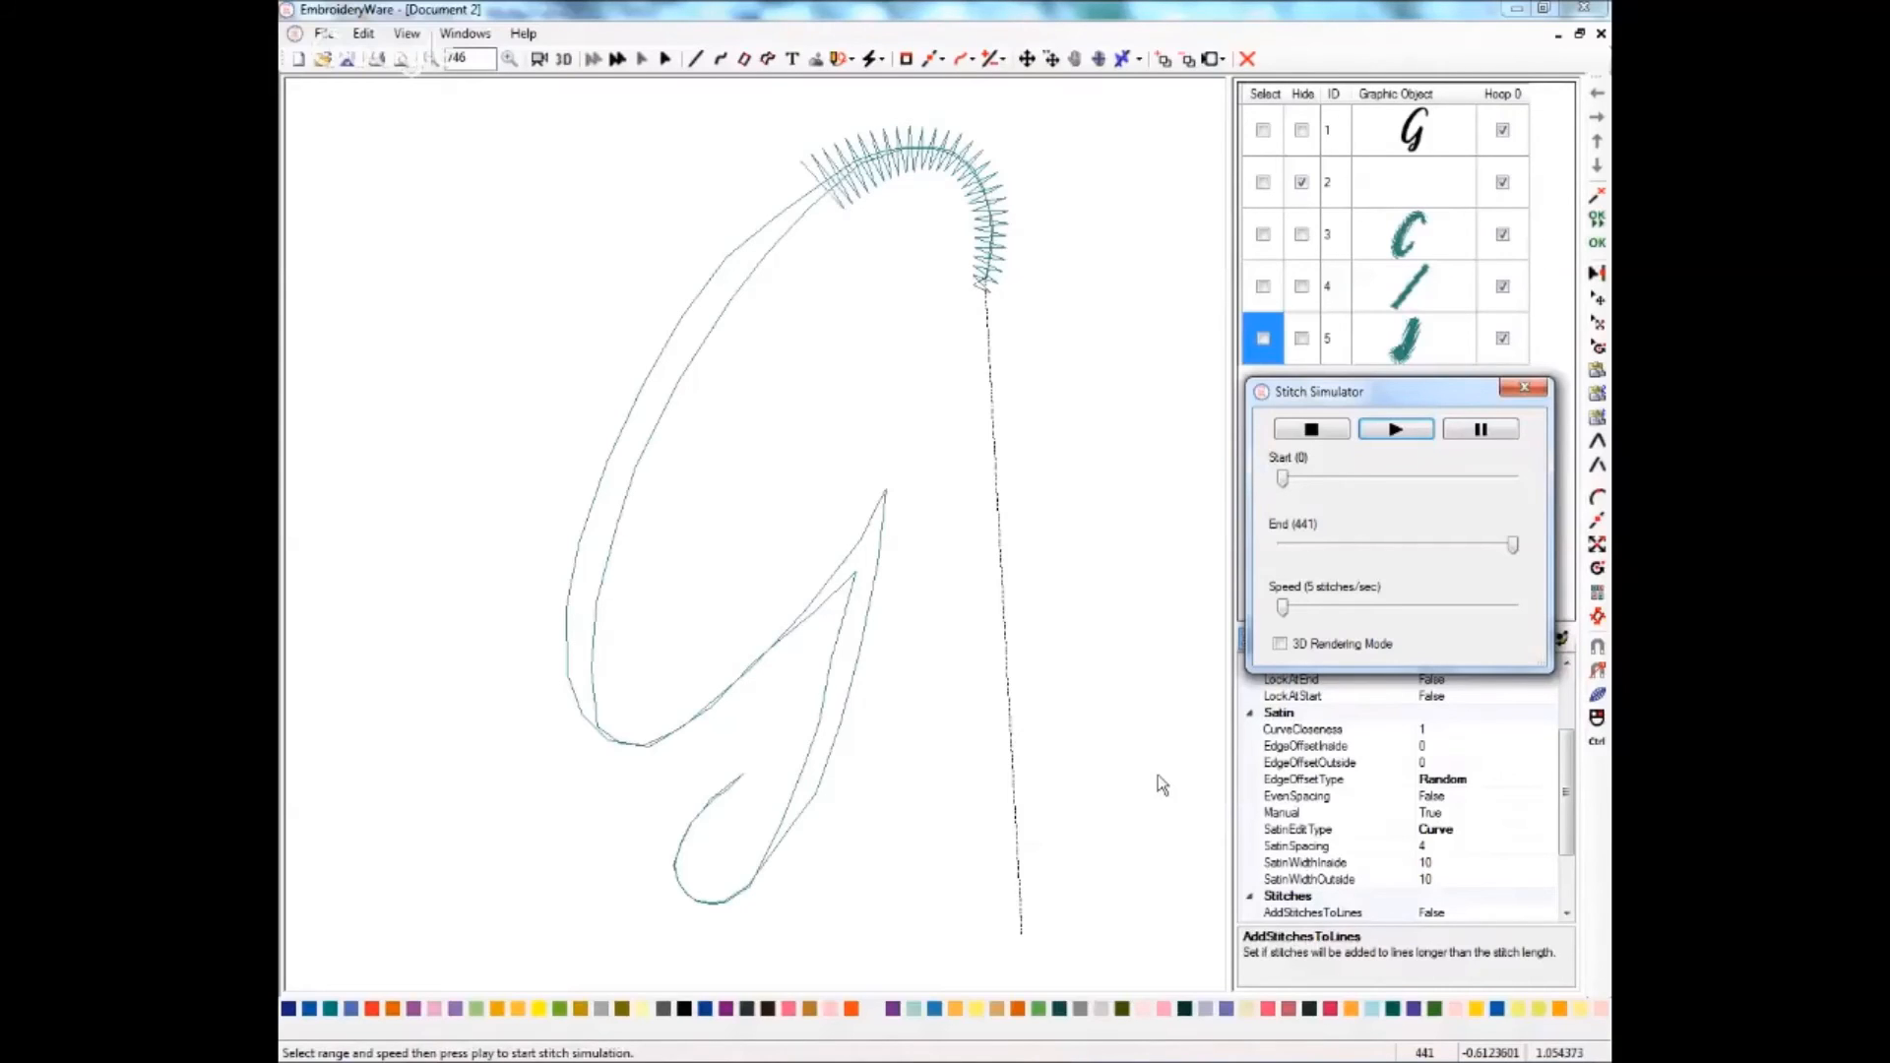
# - Vary the simulation speed to 23, 5 and 32 stitches/sec to watch the remaining stitching, and close the simulator
pyautogui.moveTo(1281, 606); pyautogui.dragTo(1287, 607)
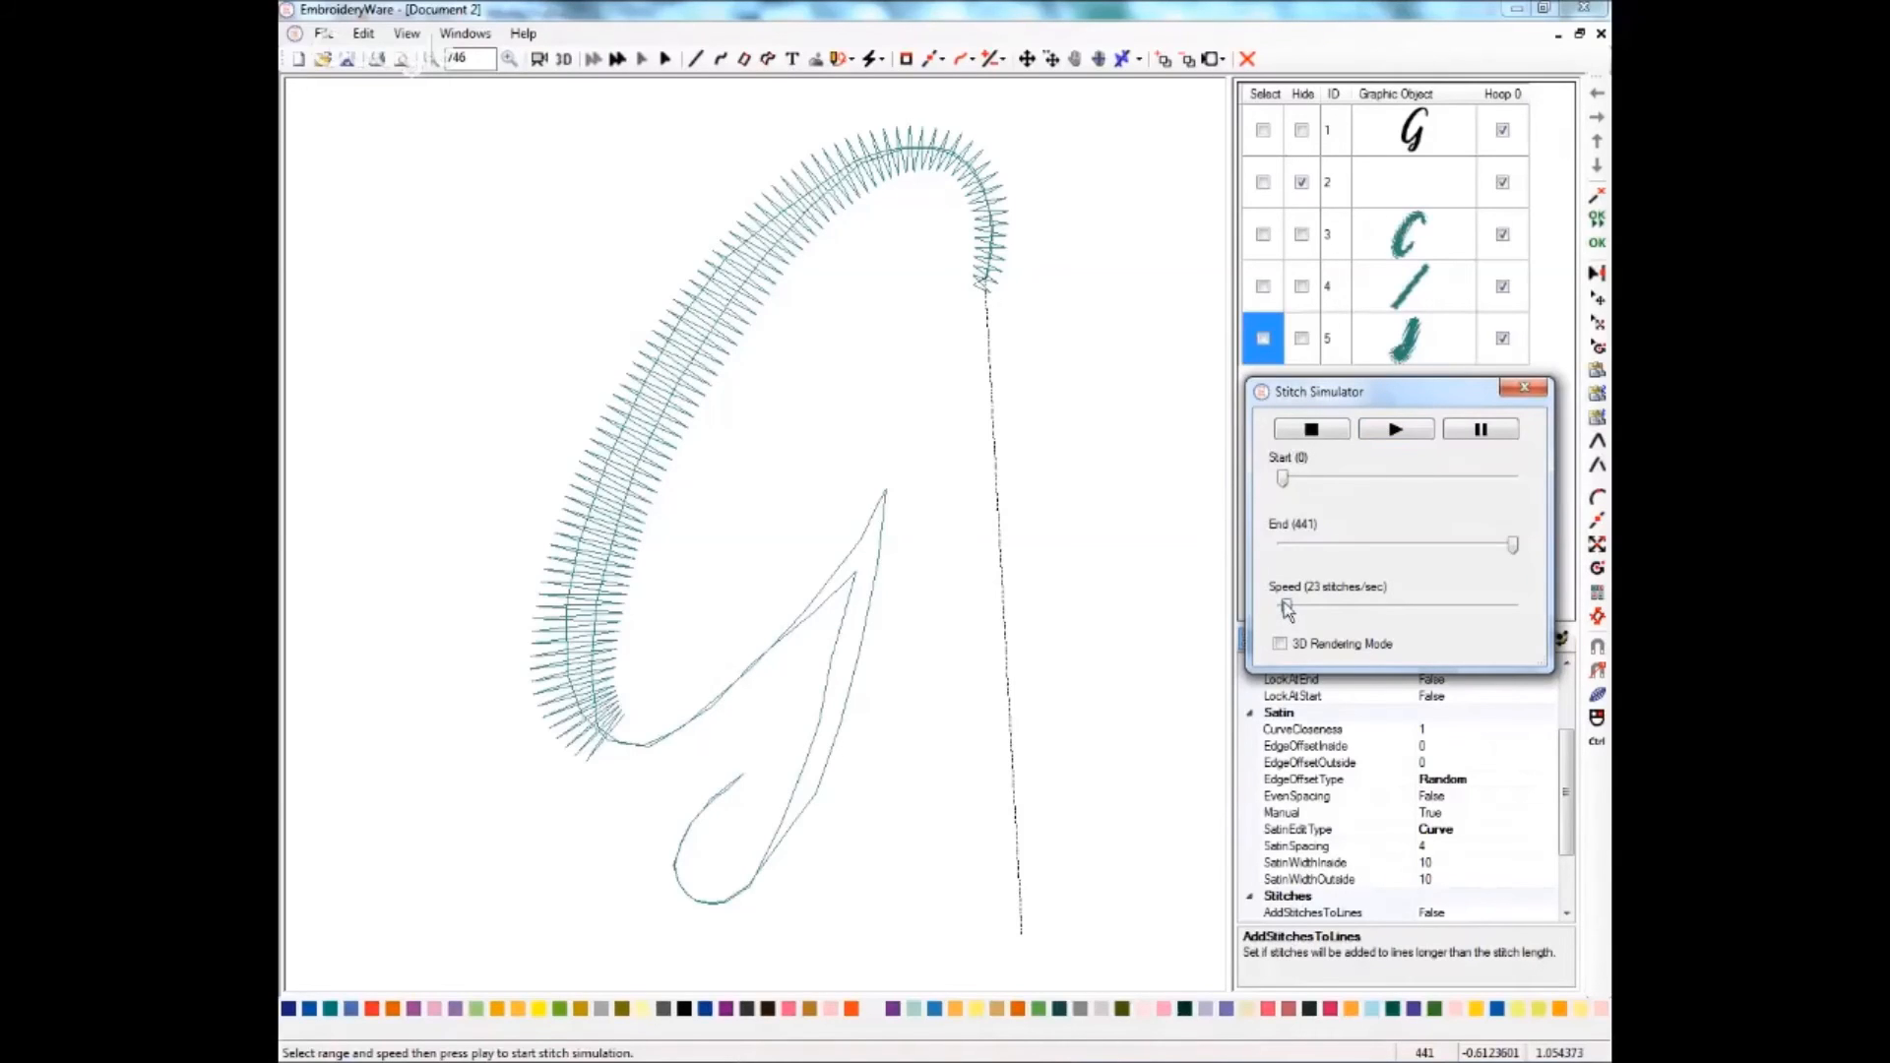
pyautogui.moveTo(1285, 607); pyautogui.dragTo(1282, 611)
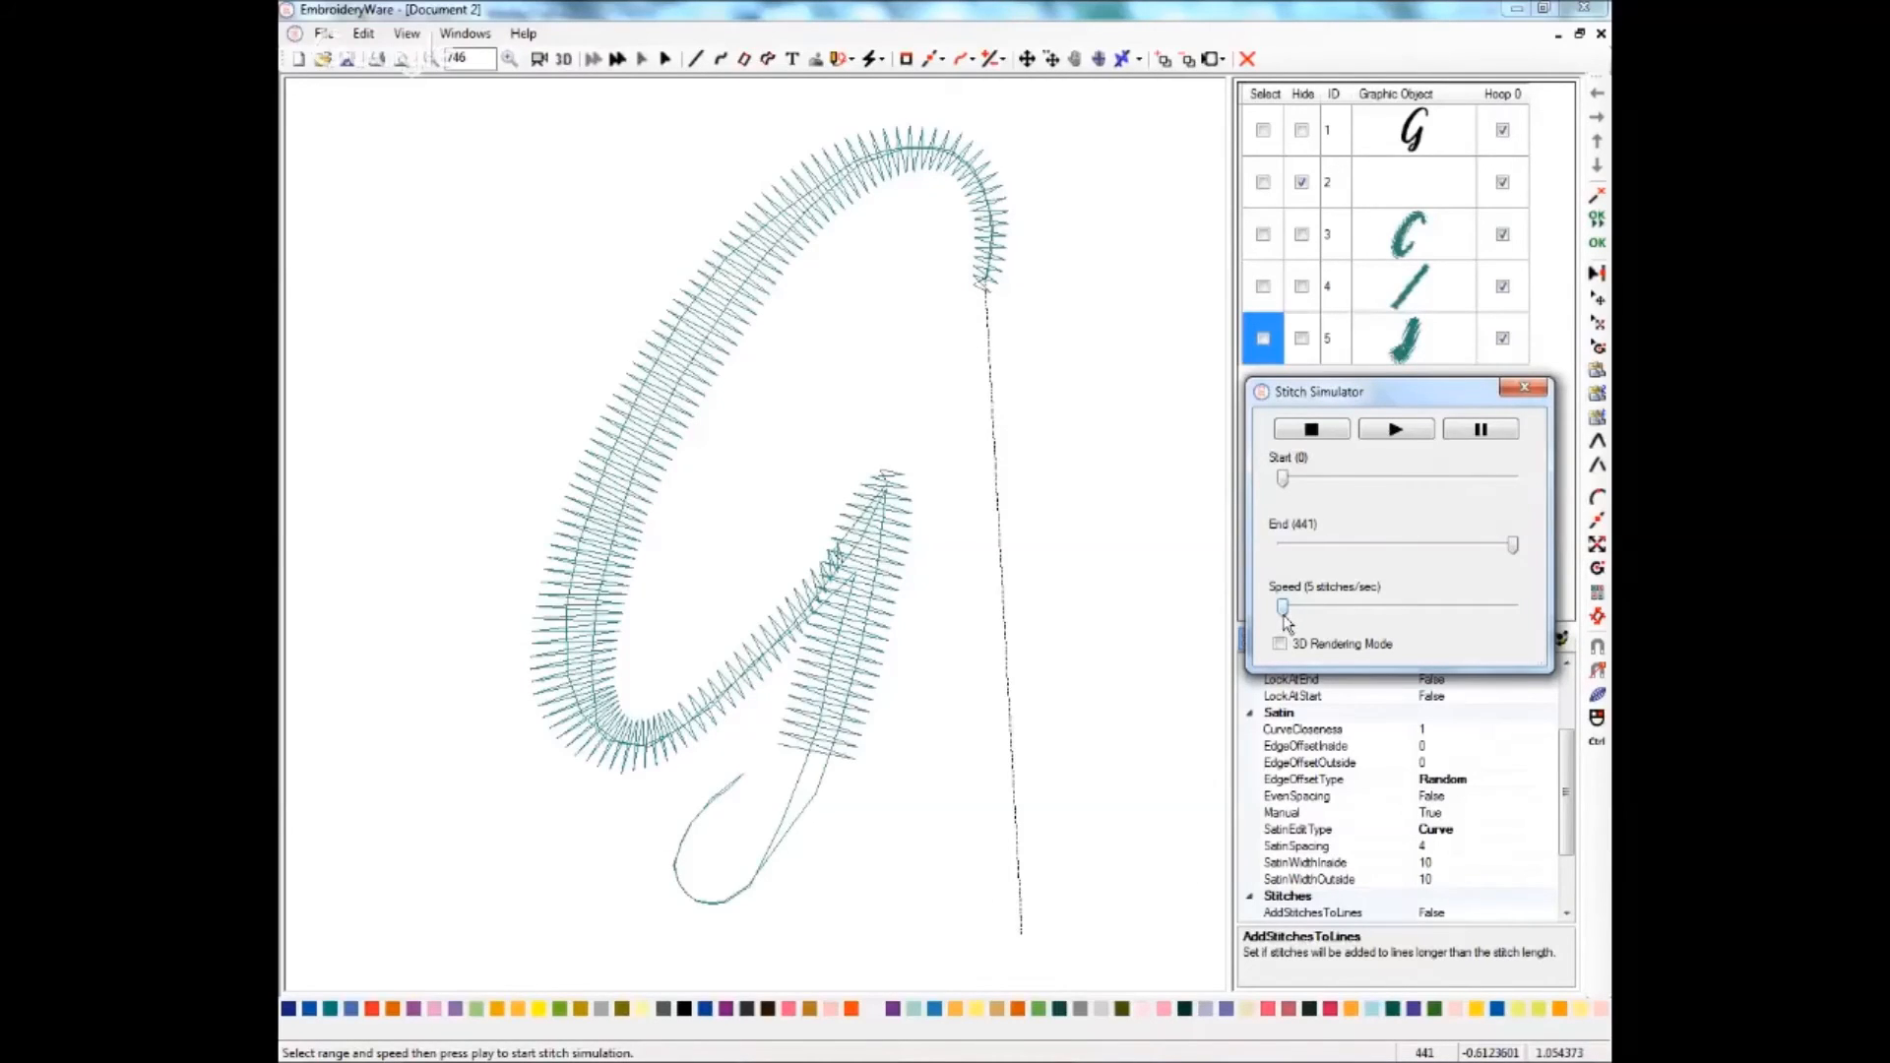
pyautogui.moveTo(1284, 612); pyautogui.dragTo(1291, 616)
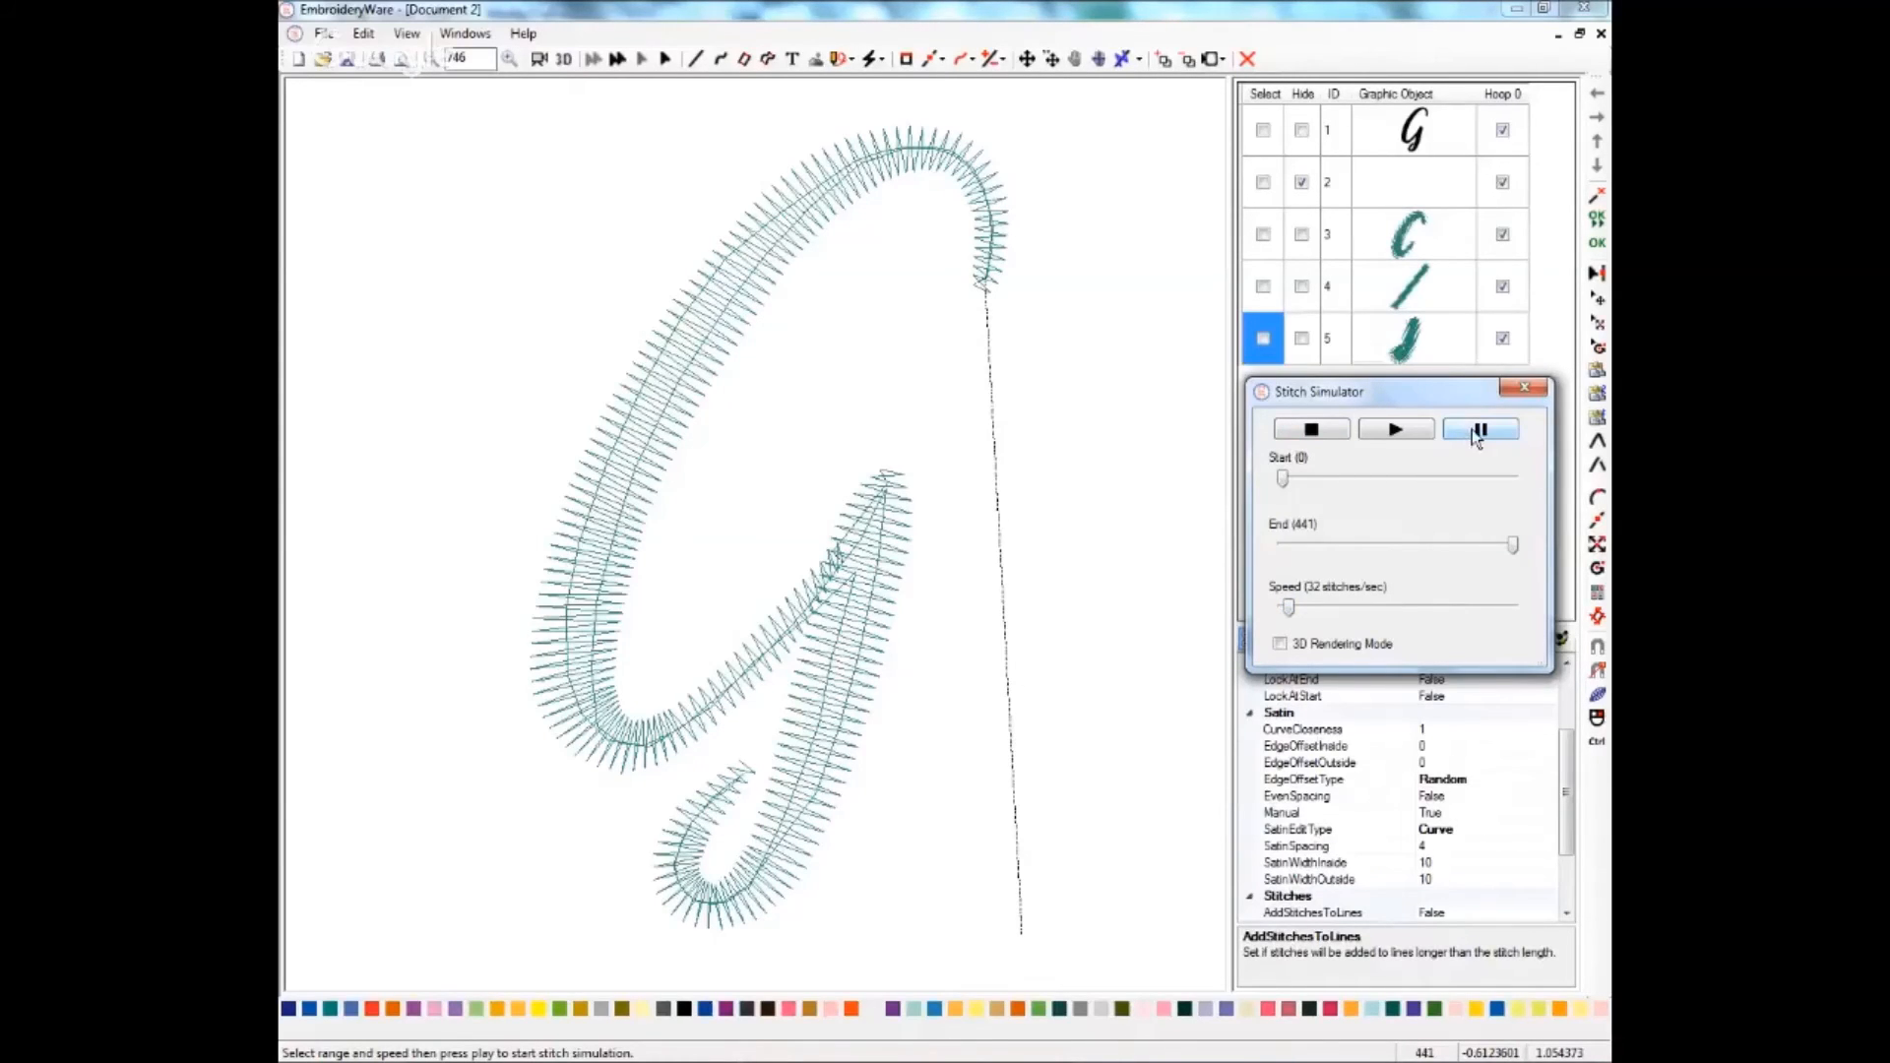
pyautogui.click(1521, 391)
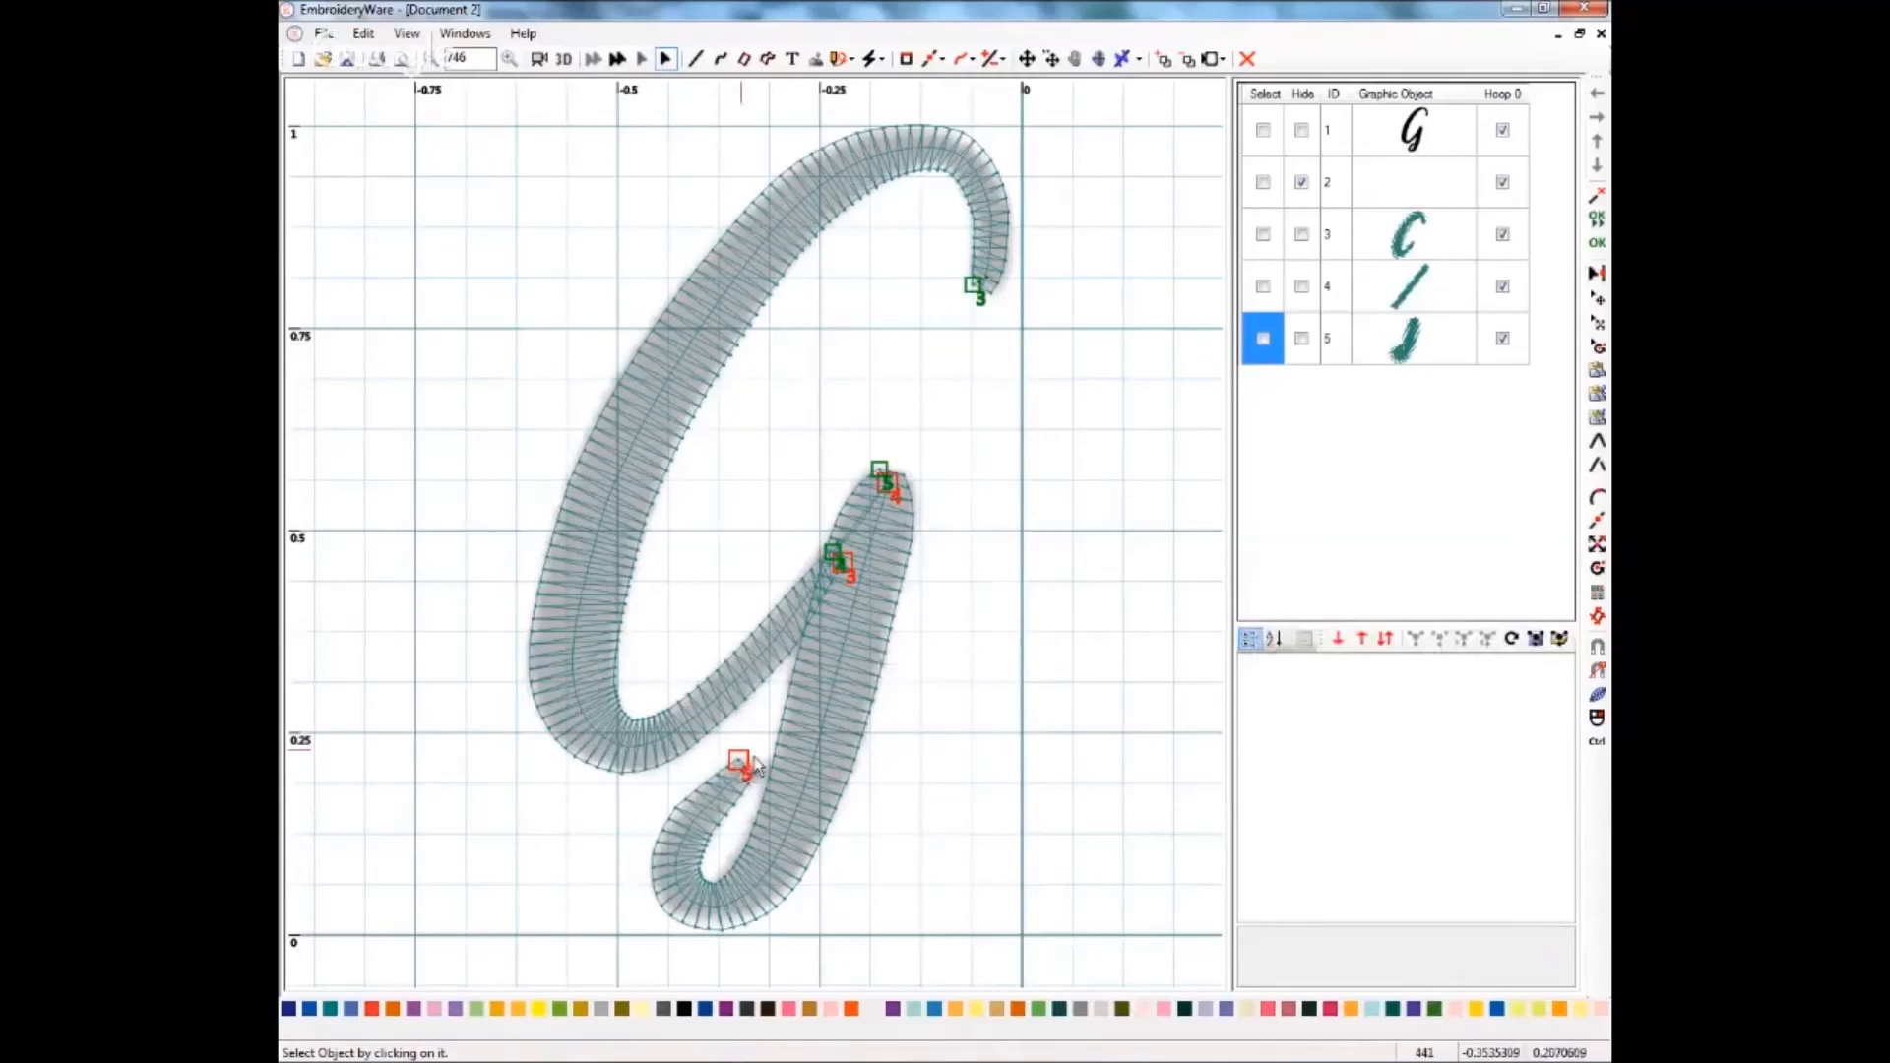
# - Turn on the locking stitch at the end of object 5 by setting LockAtEnd to True
pyautogui.click(1264, 340)
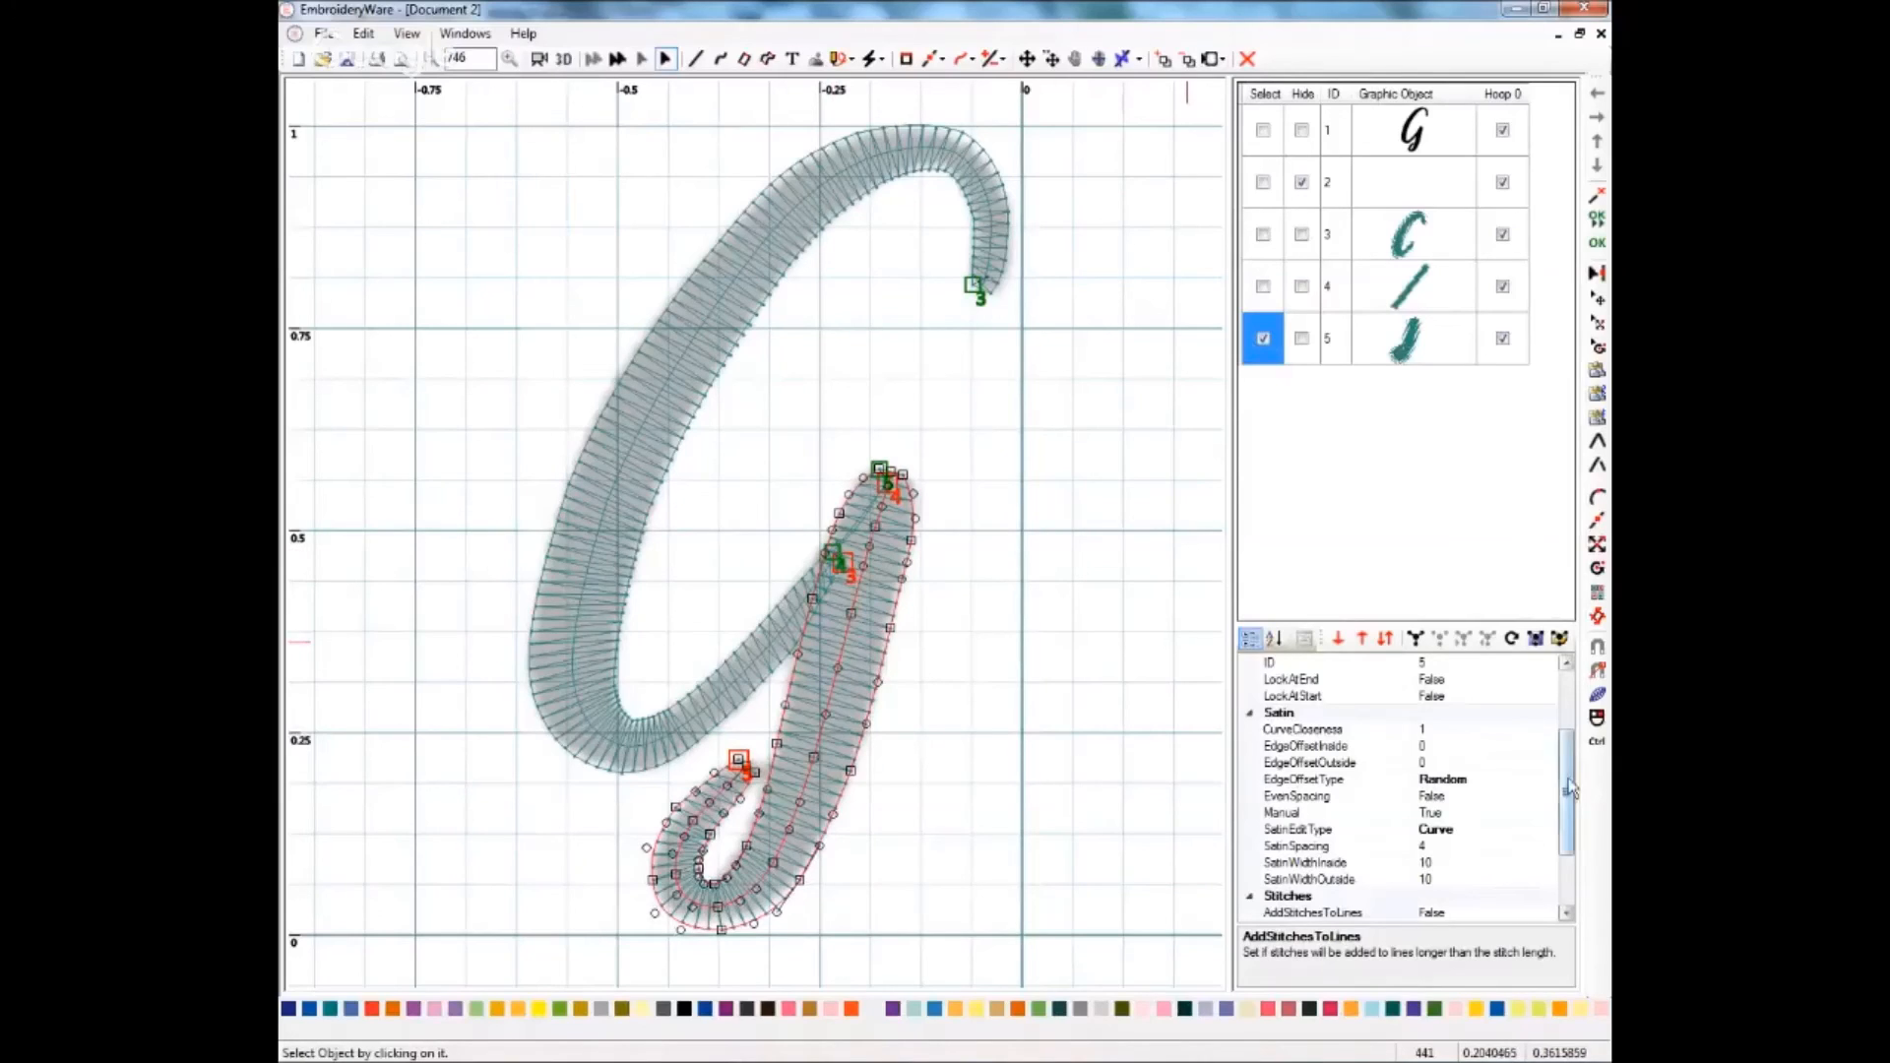
pyautogui.moveTo(1570, 788); pyautogui.dragTo(1570, 728)
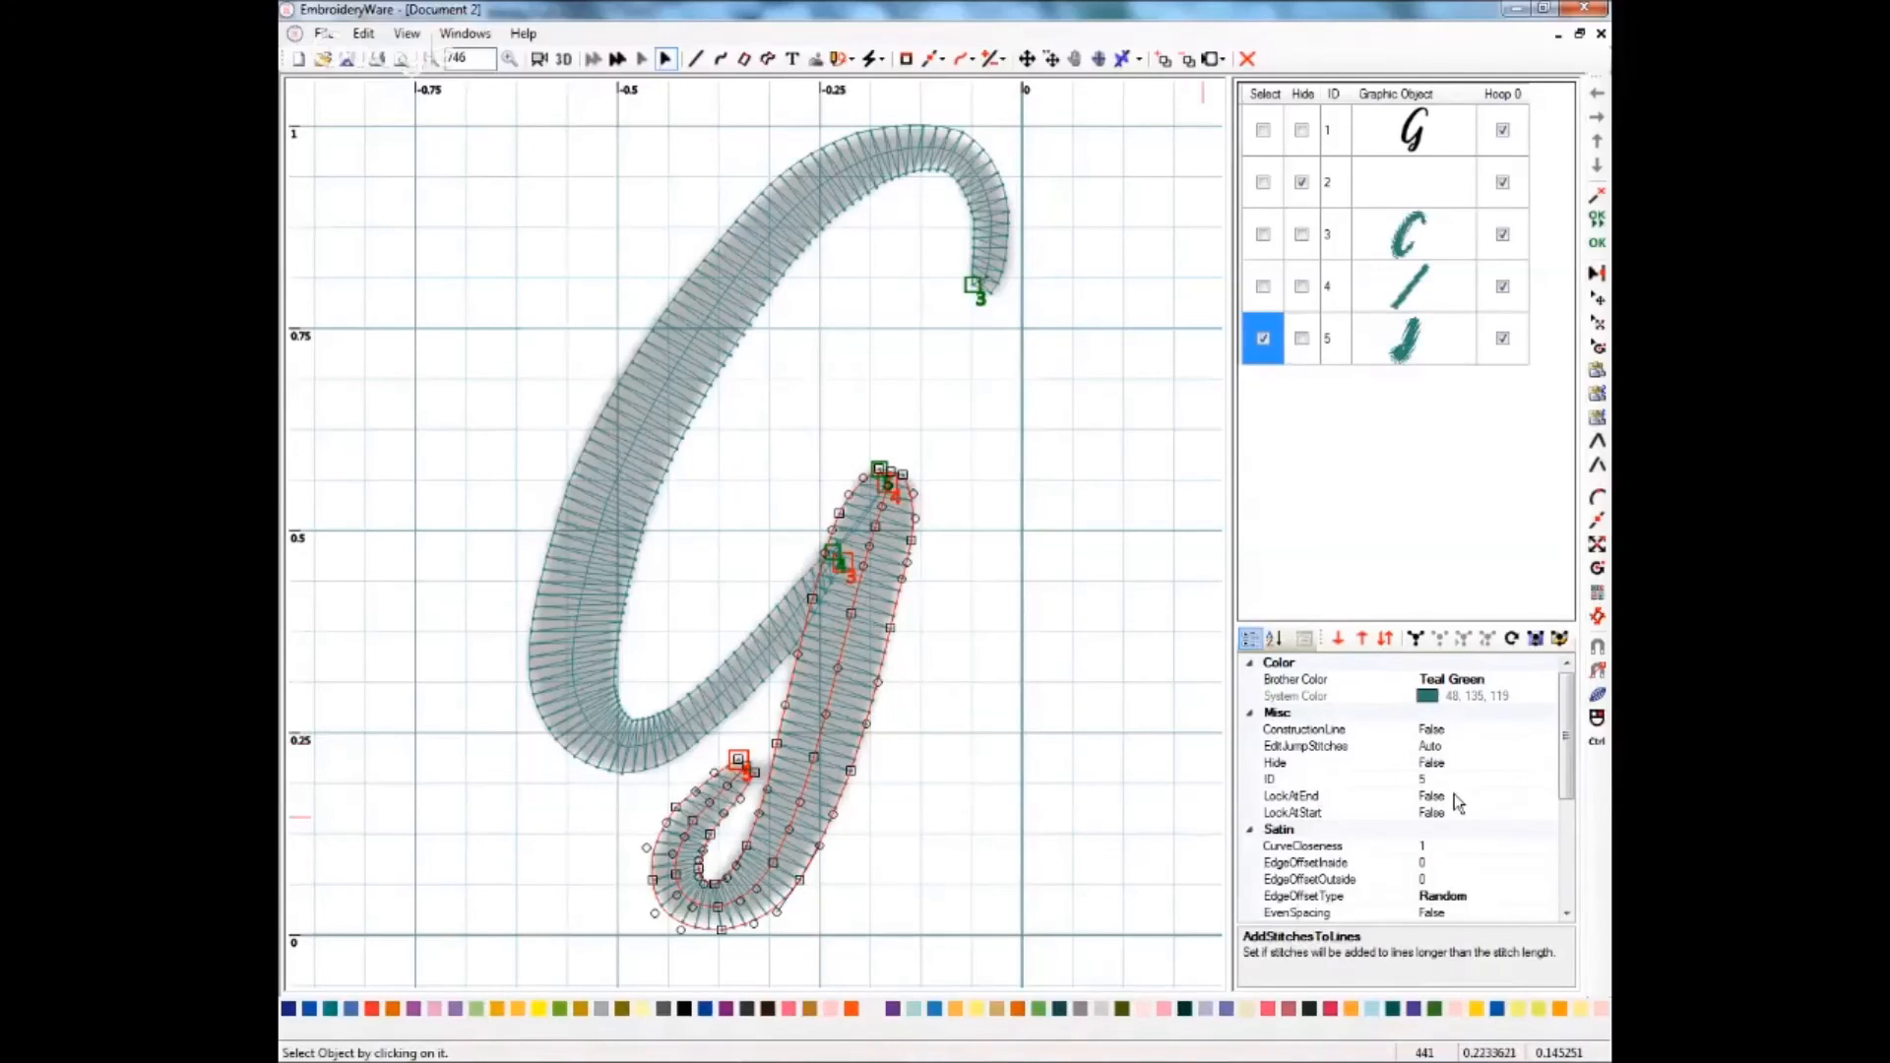
pyautogui.click(1433, 799)
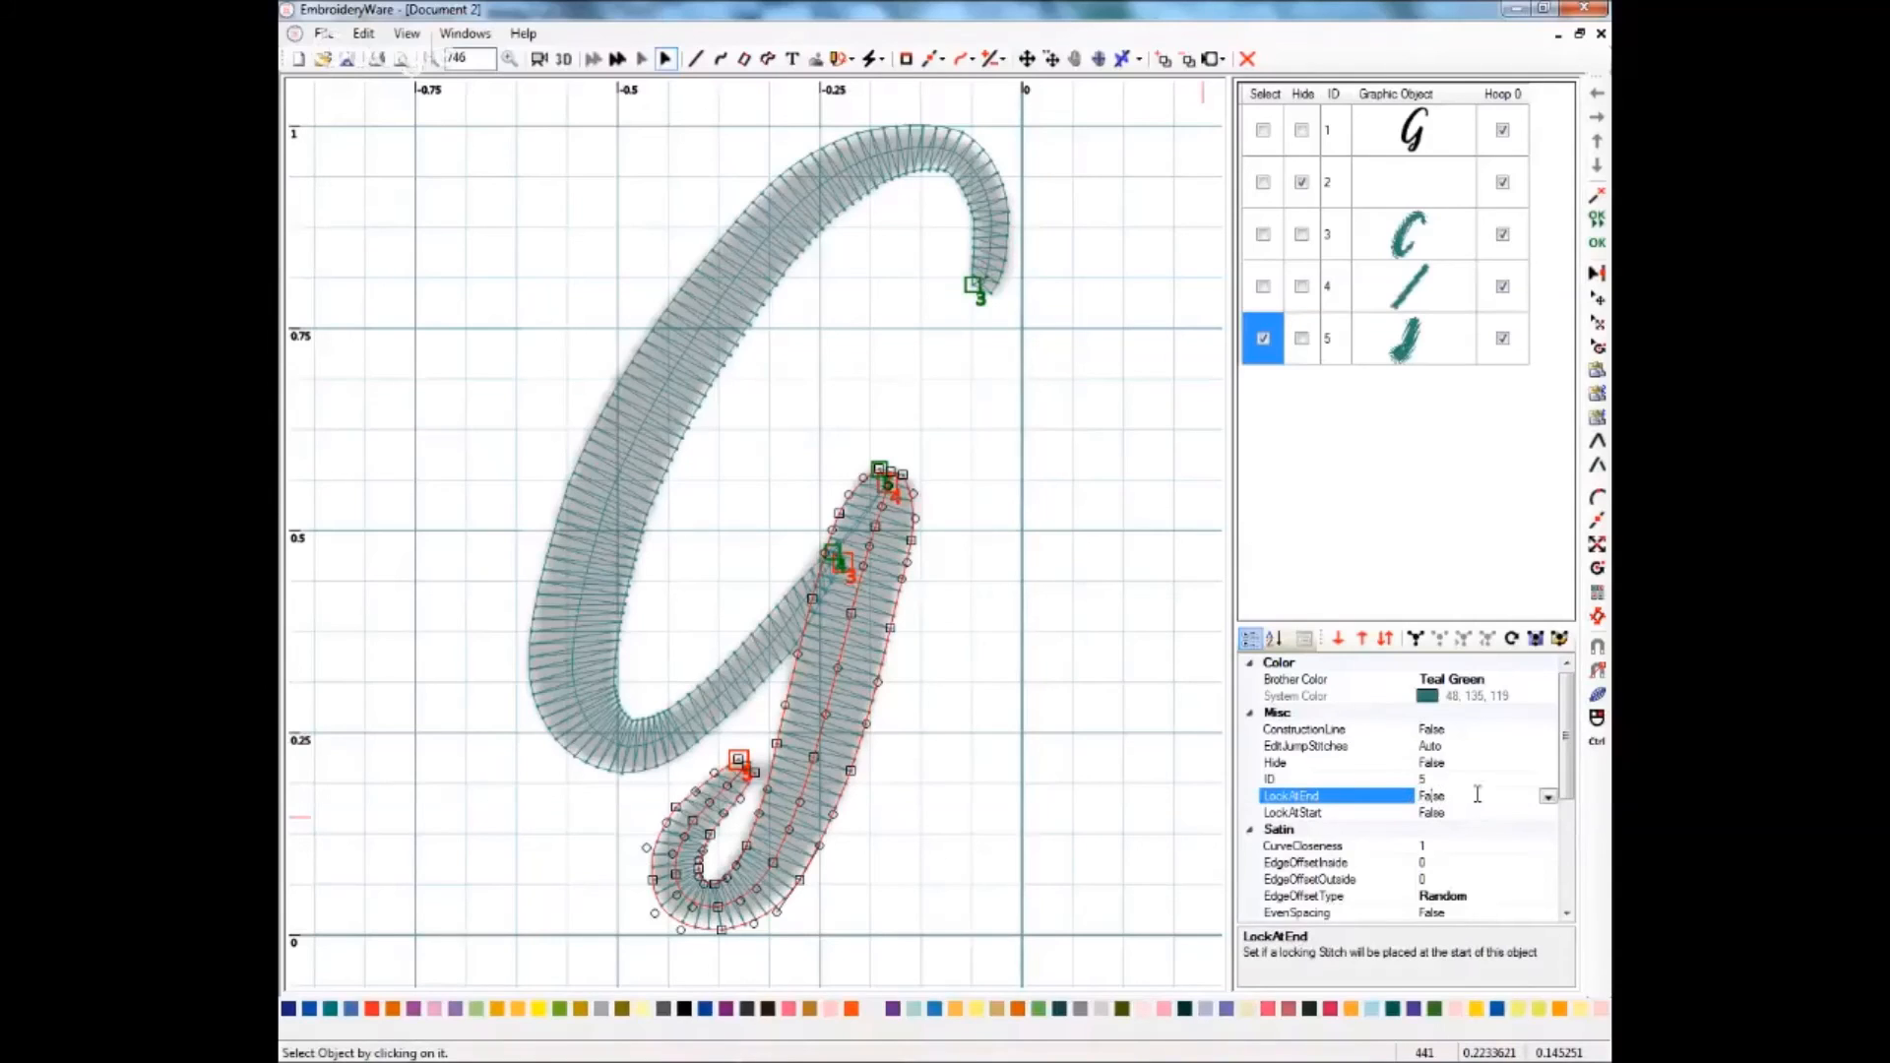
pyautogui.click(1547, 799)
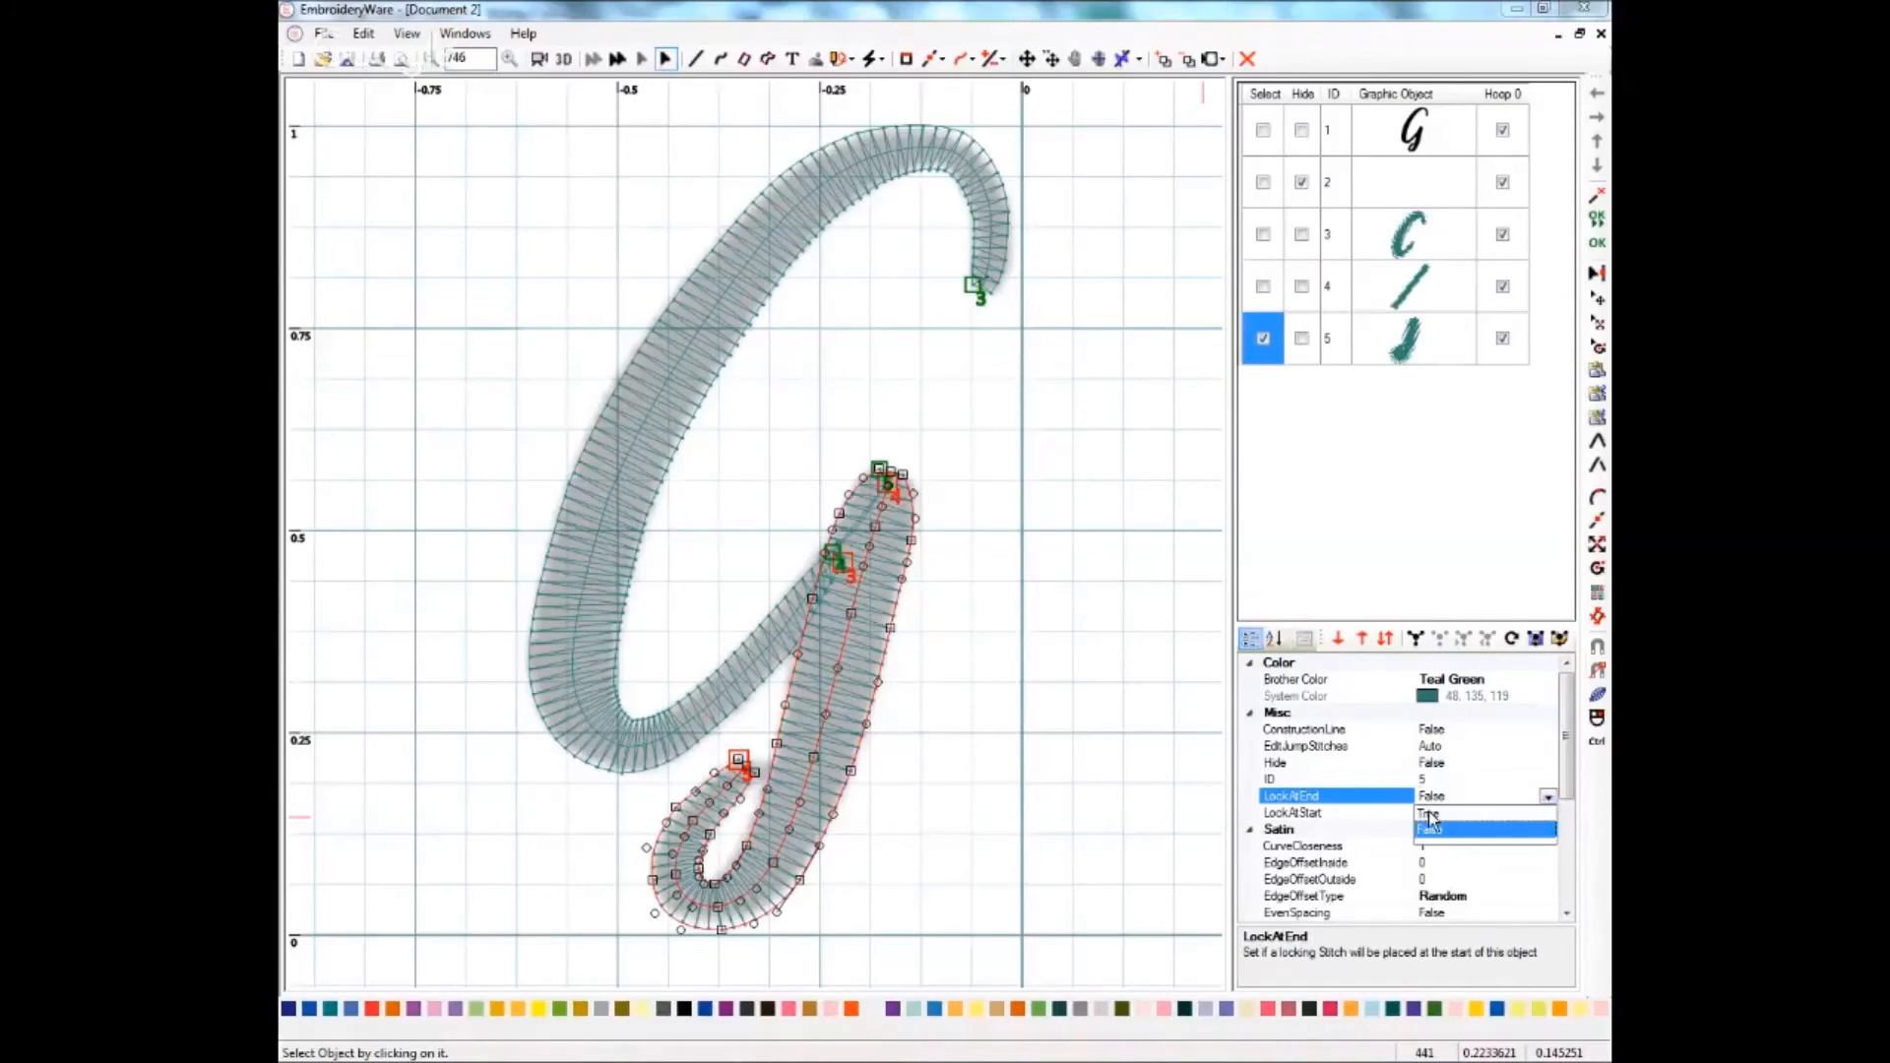
pyautogui.click(1429, 814)
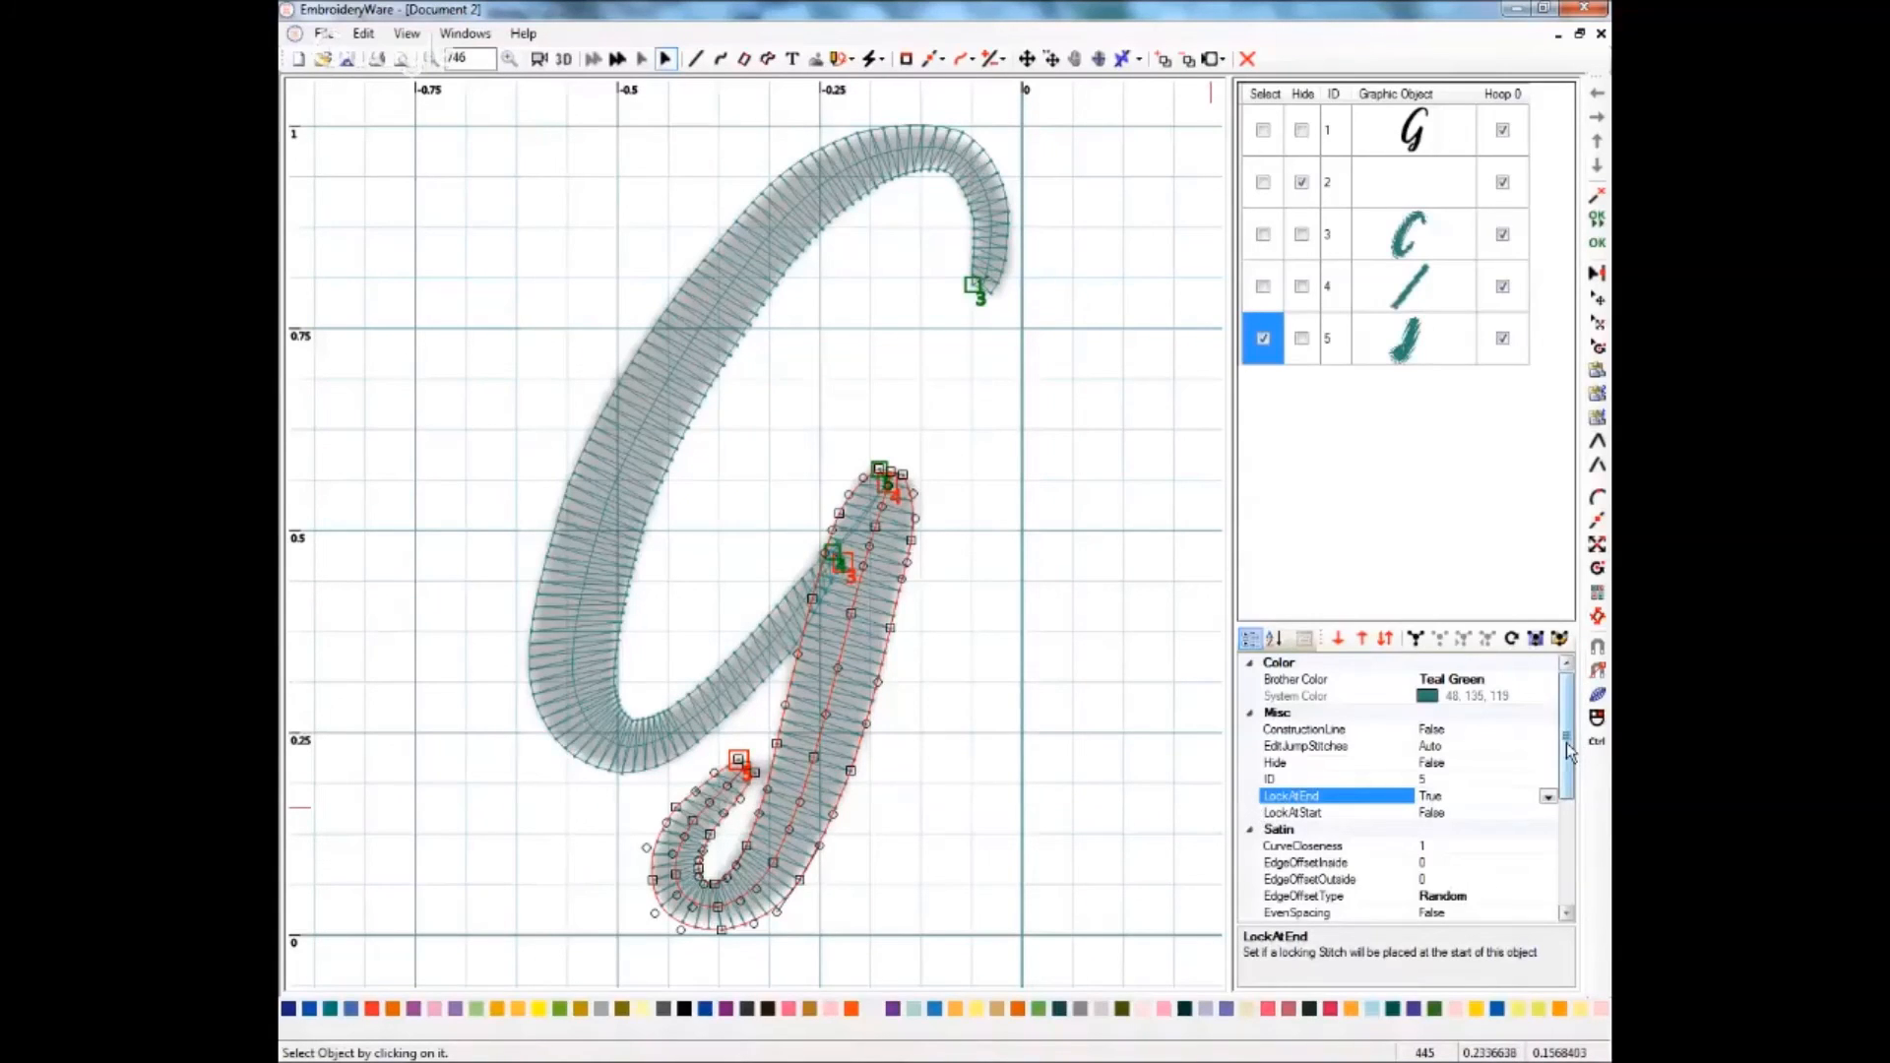
# - Select object 3 together with object 5, leaving object 4 unselected, and unhide object 2
pyautogui.moveTo(1568, 743); pyautogui.dragTo(1569, 854)
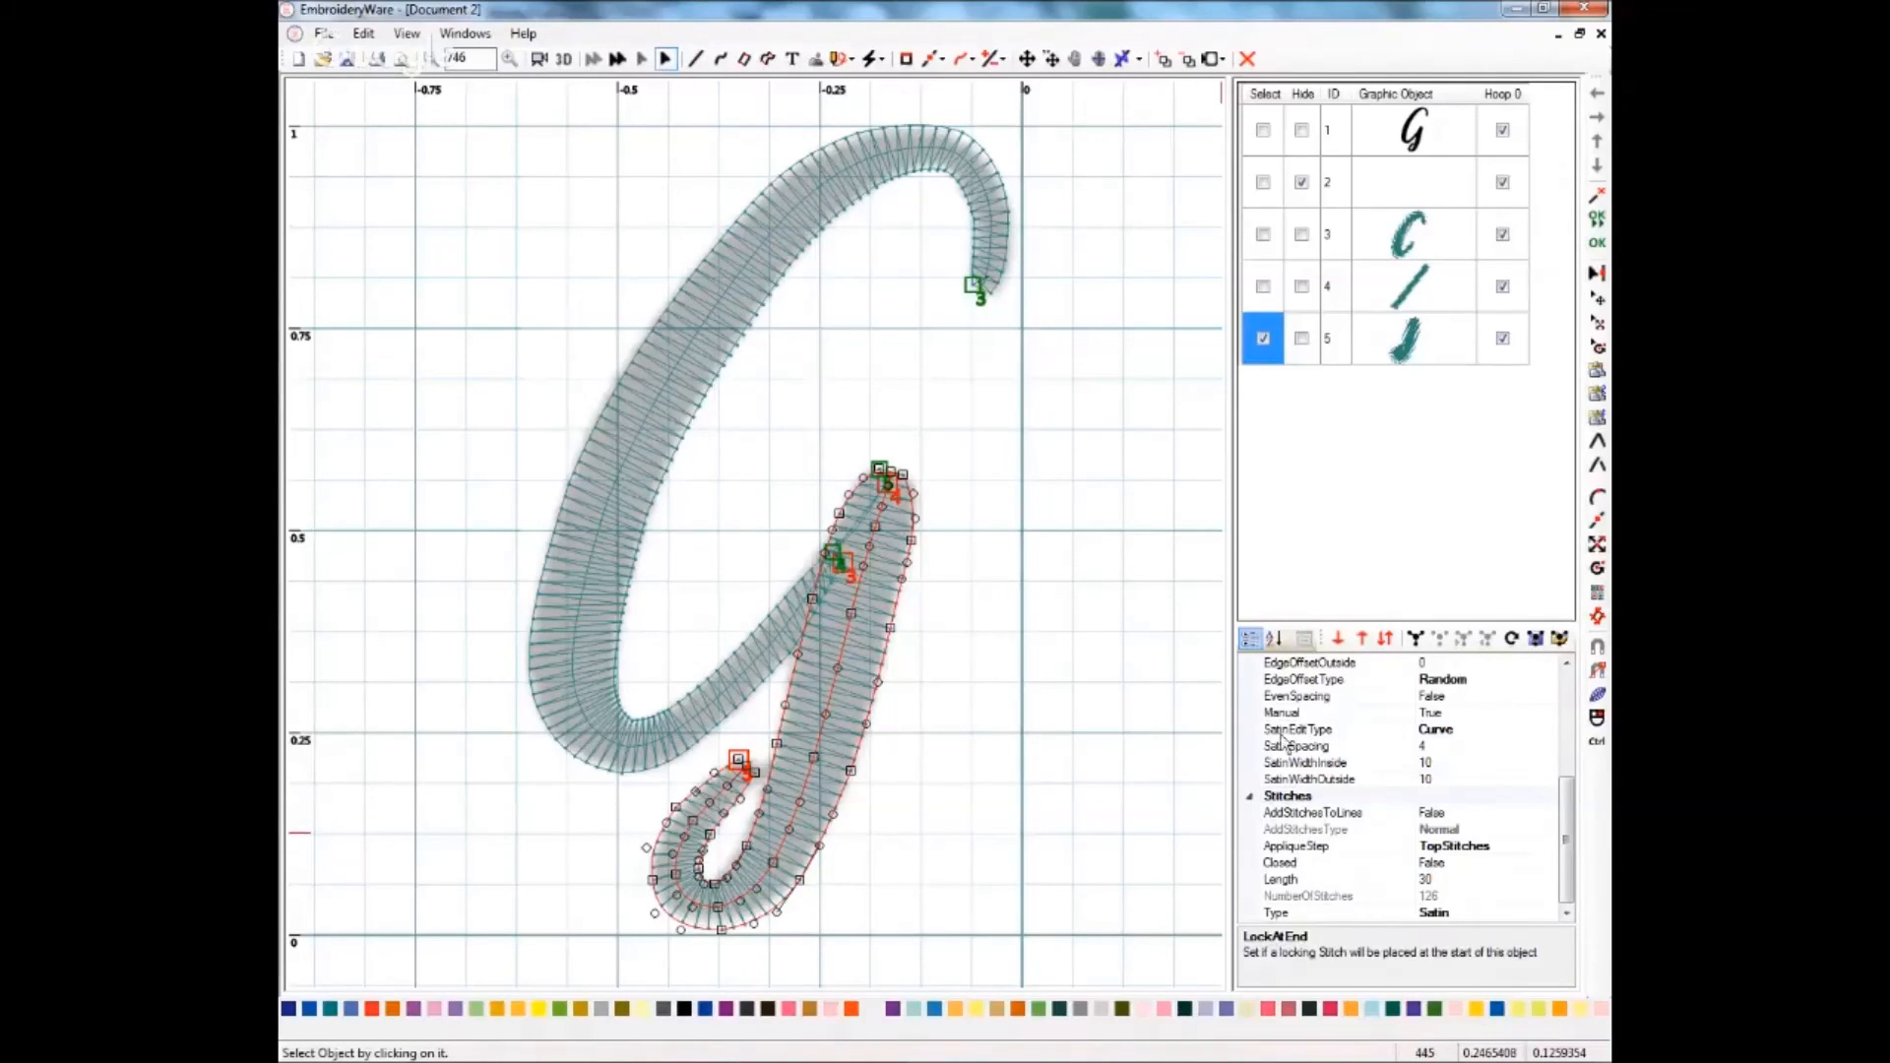
pyautogui.scroll(1, 1565, 790)
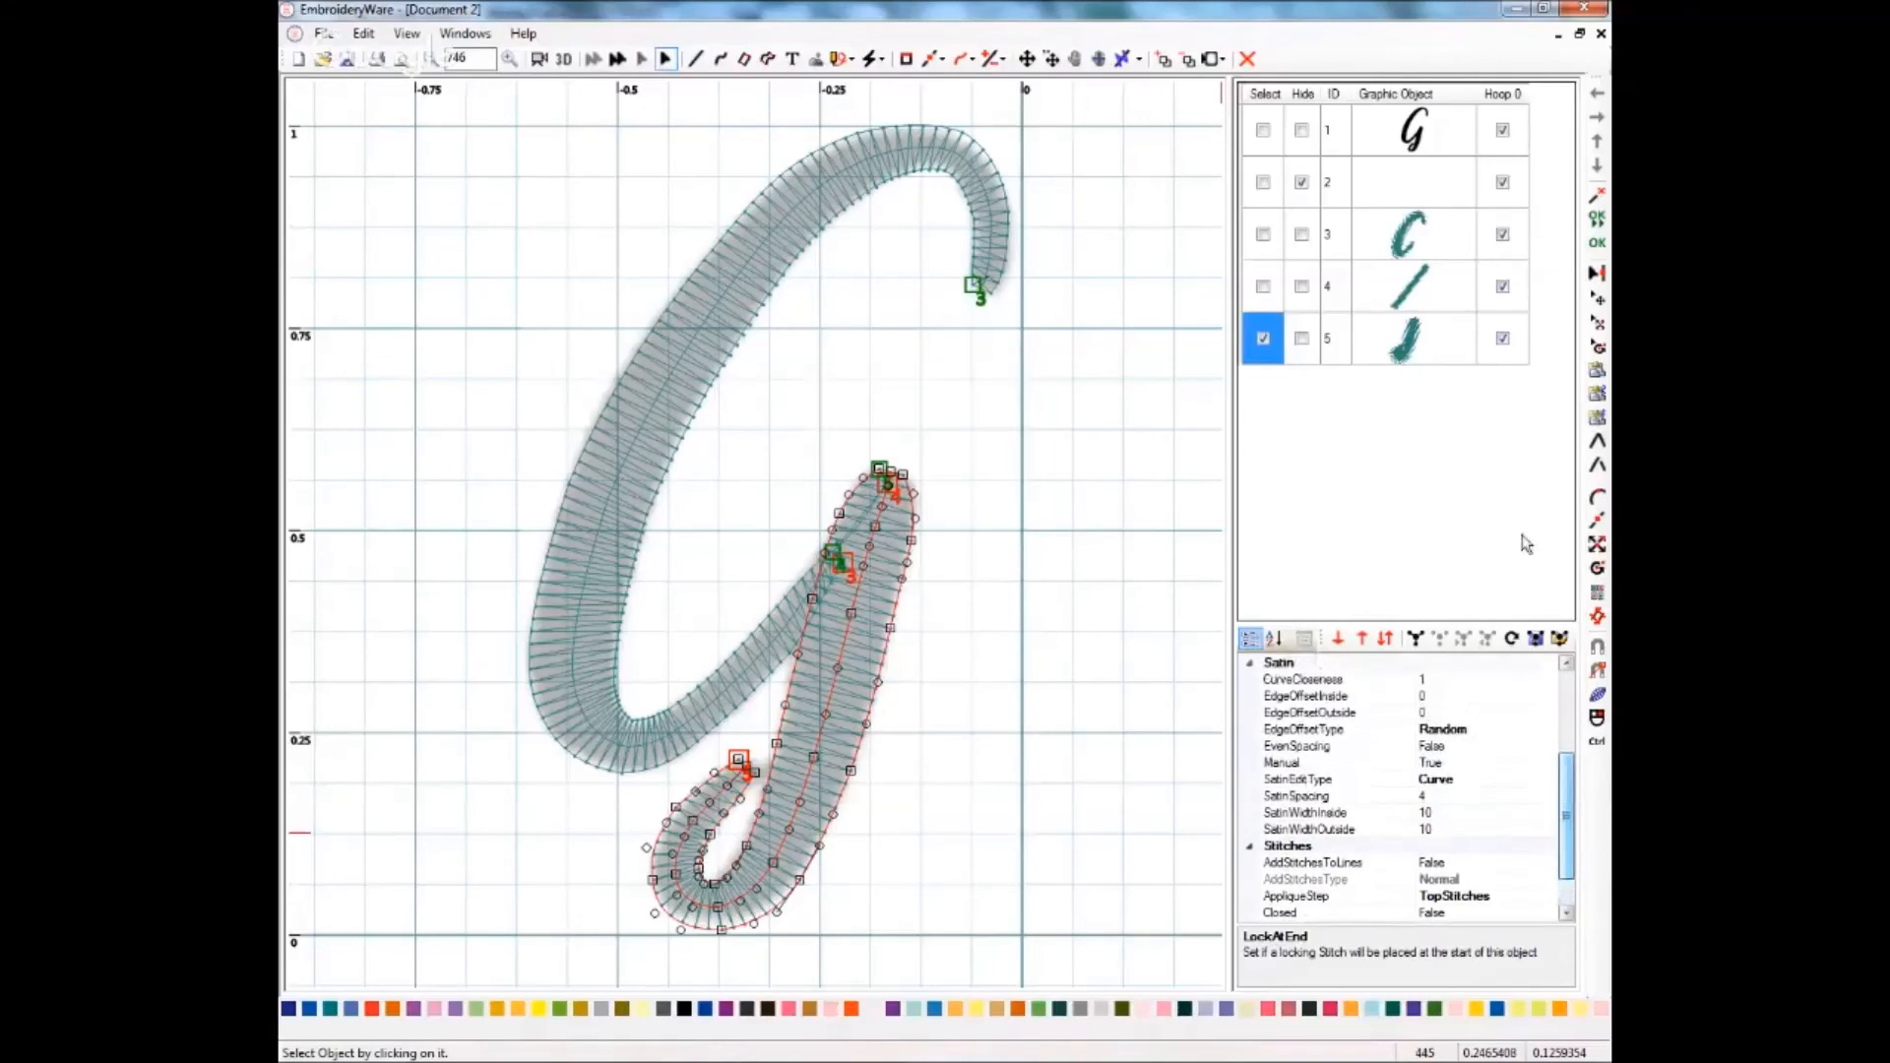
pyautogui.click(1263, 285)
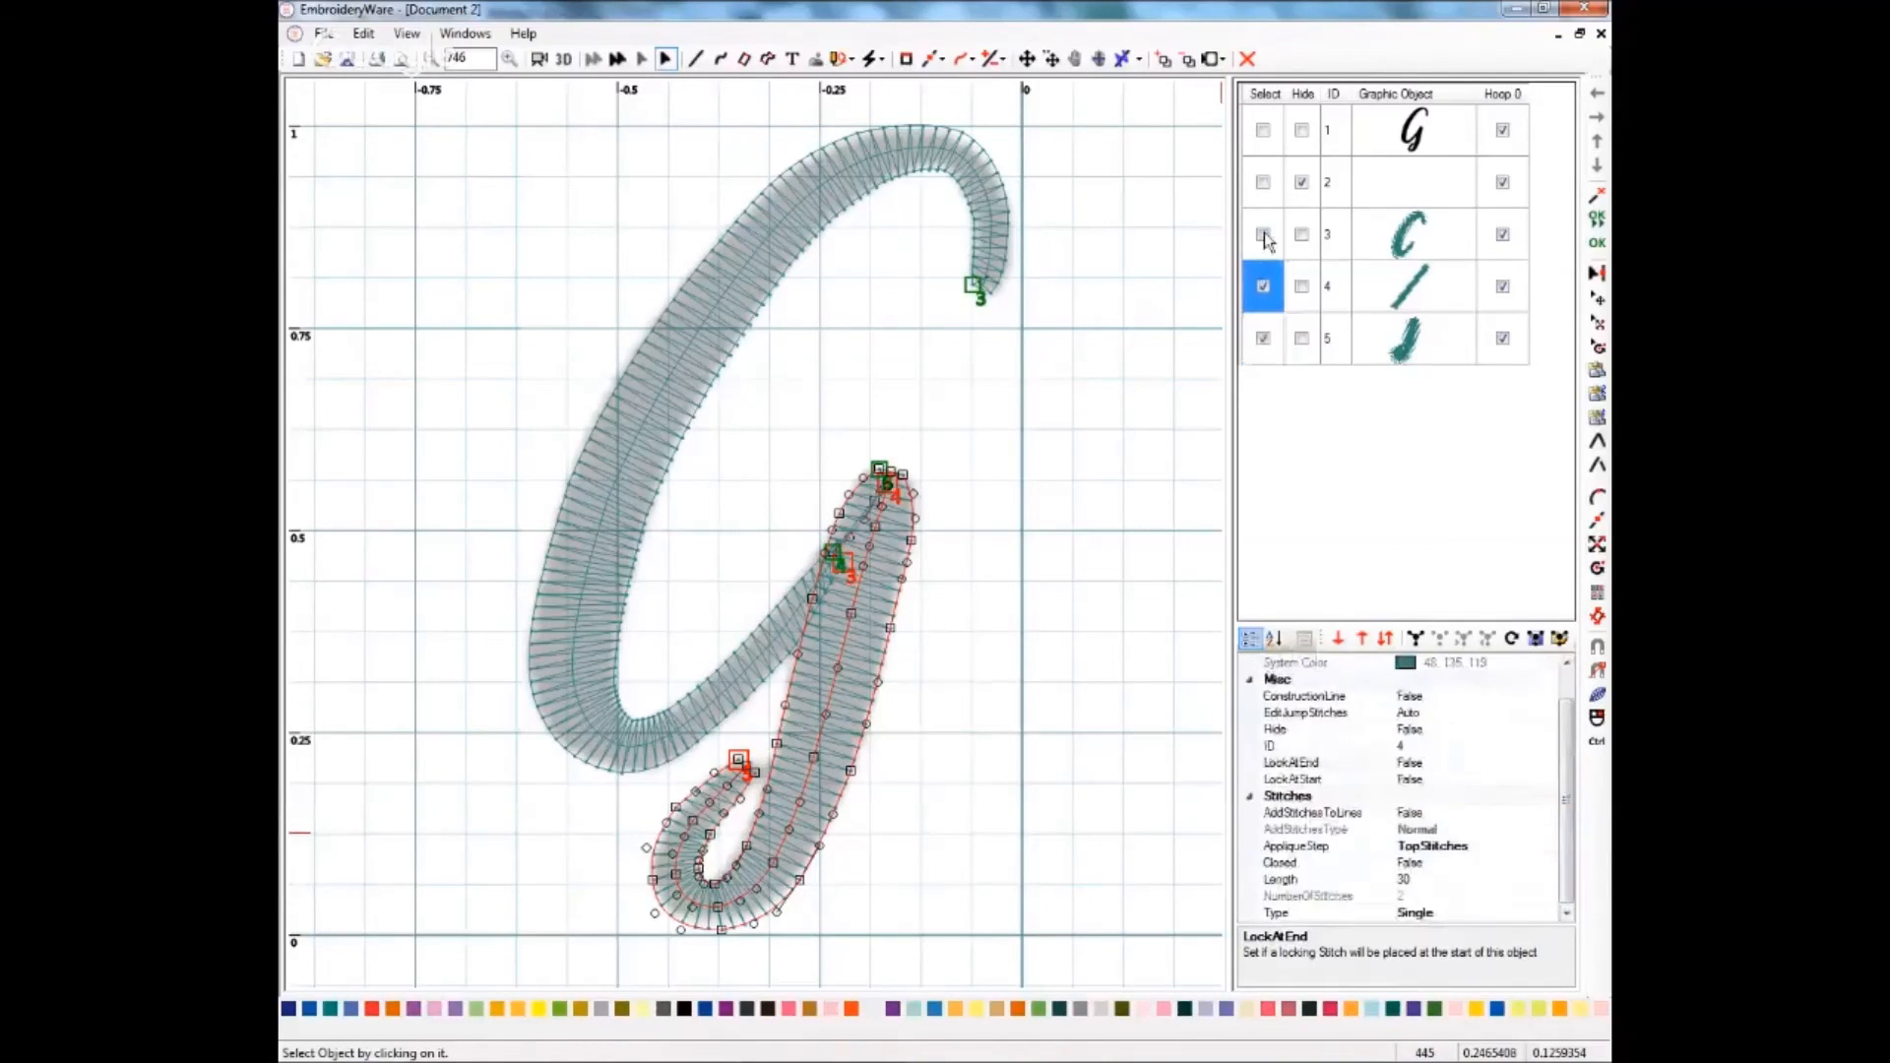
pyautogui.click(1265, 236)
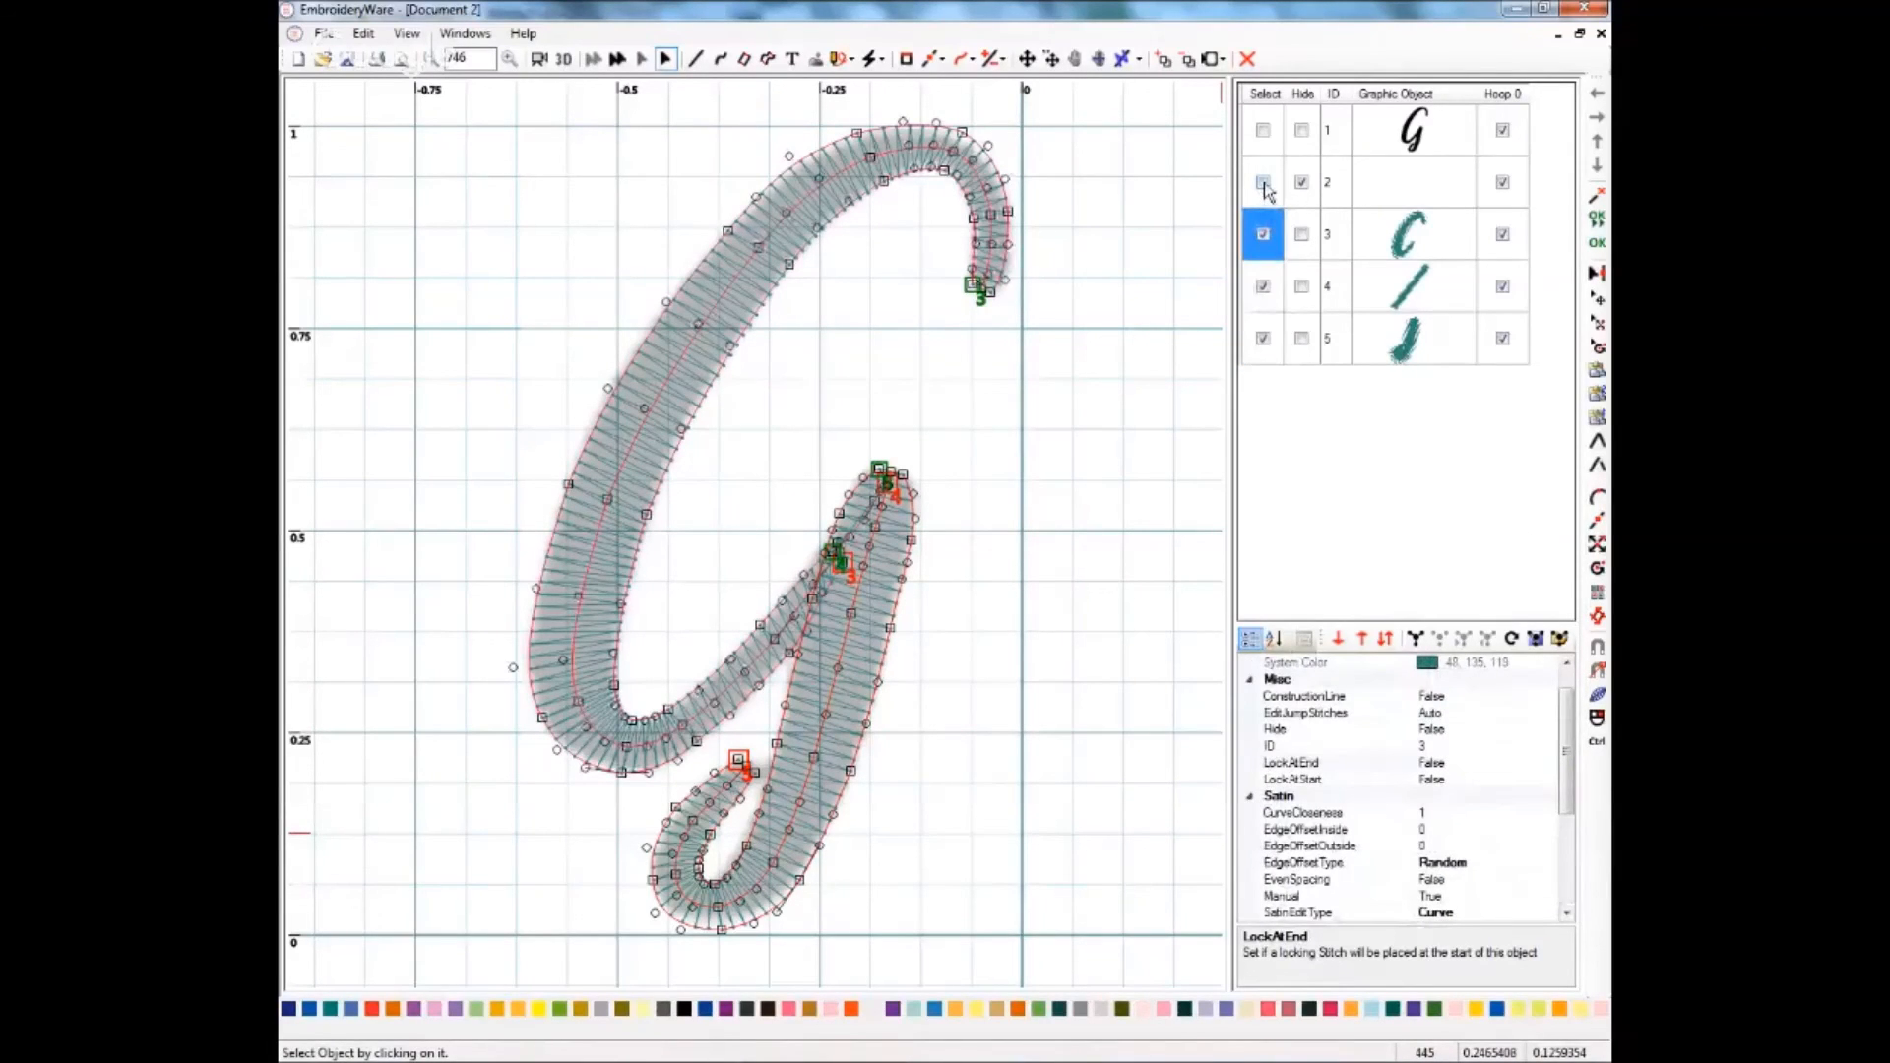
pyautogui.click(1263, 286)
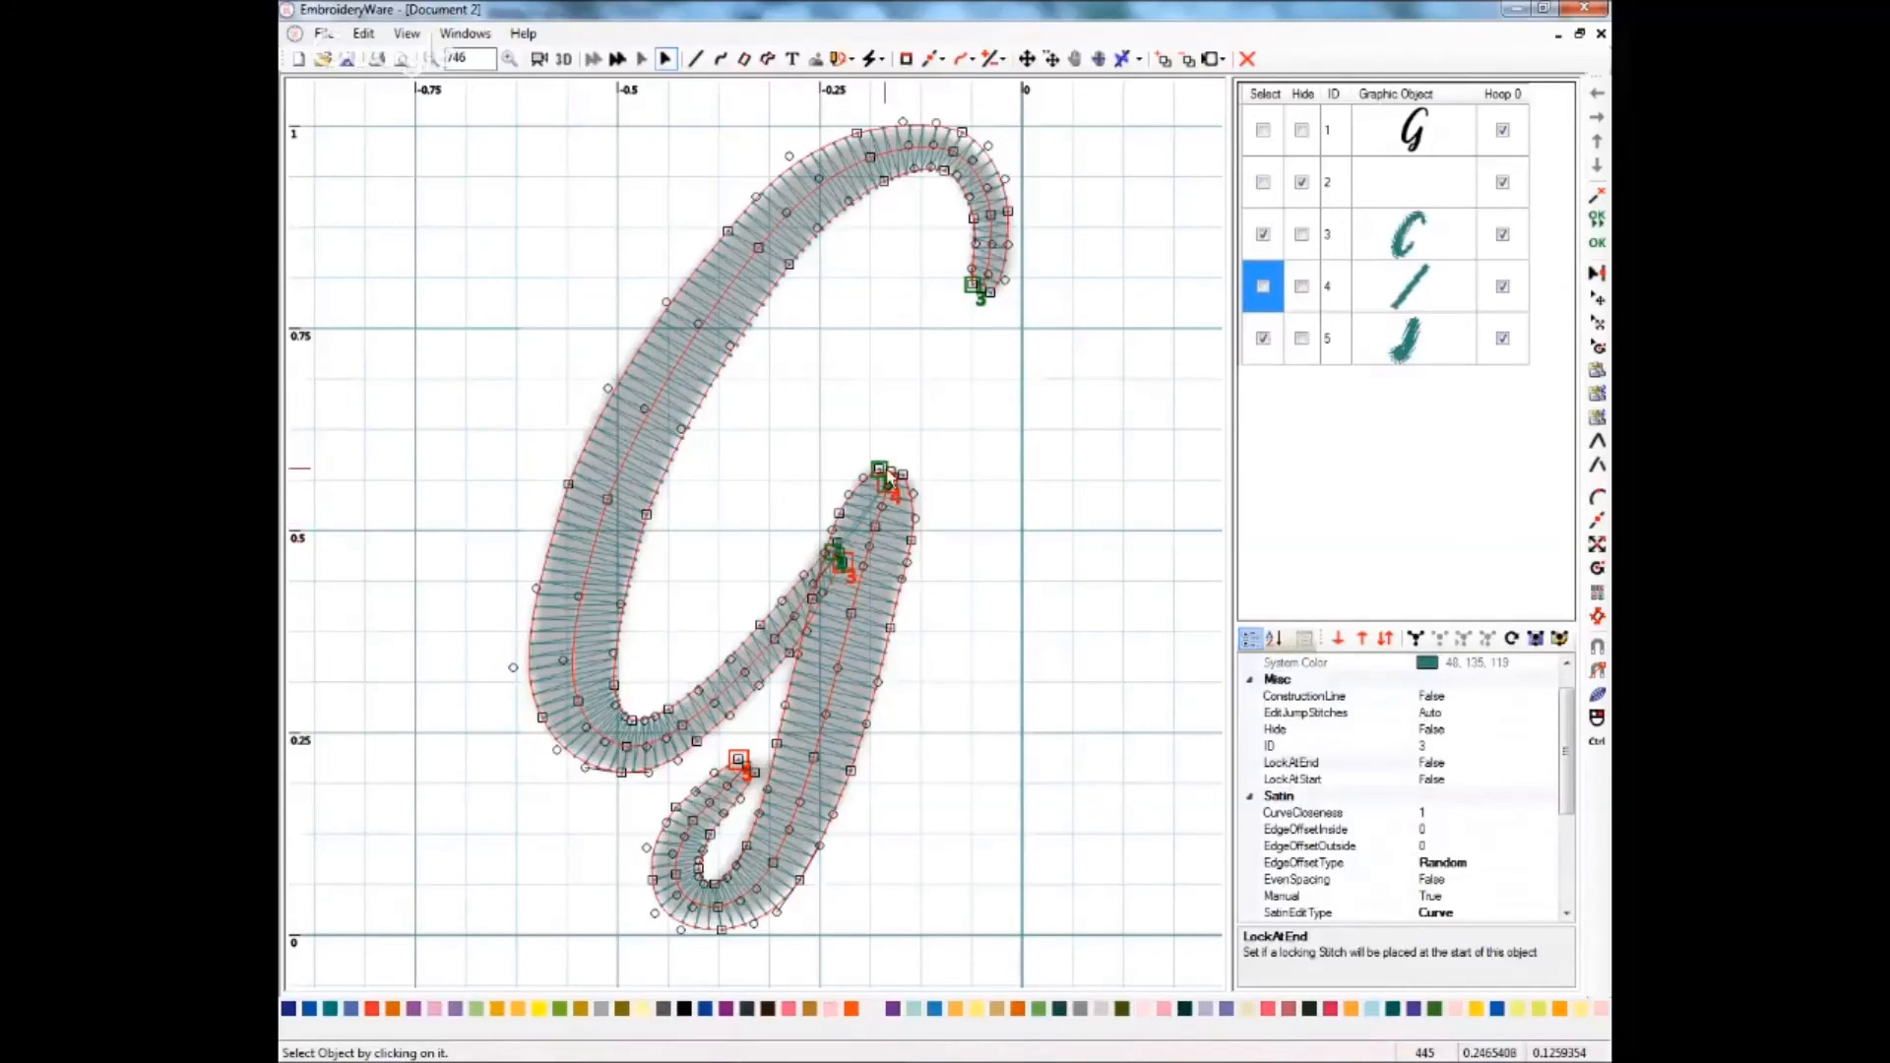
pyautogui.click(1302, 184)
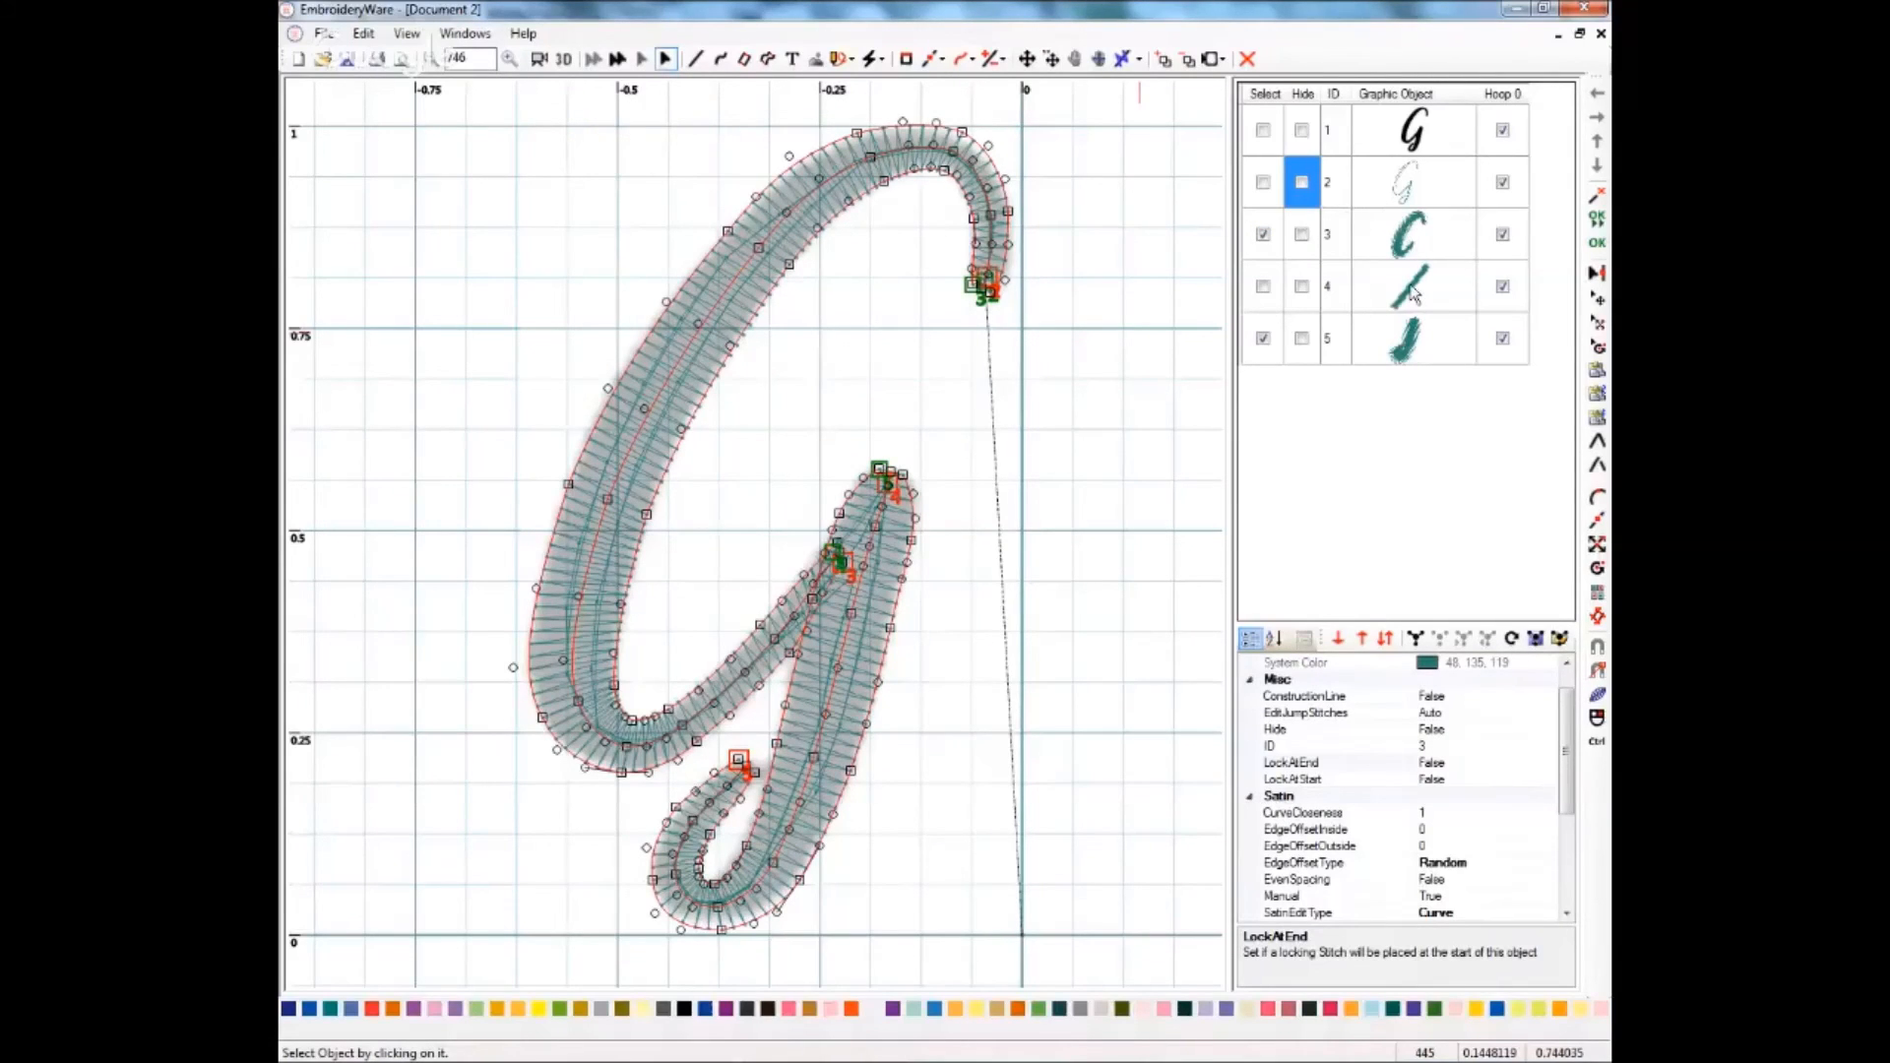
# - Set the satin spacing of objects 3 and 5 to 3.5 tenths of a millimetre, and remove object 5 from the selection
pyautogui.moveTo(1566, 728); pyautogui.dragTo(1581, 784)
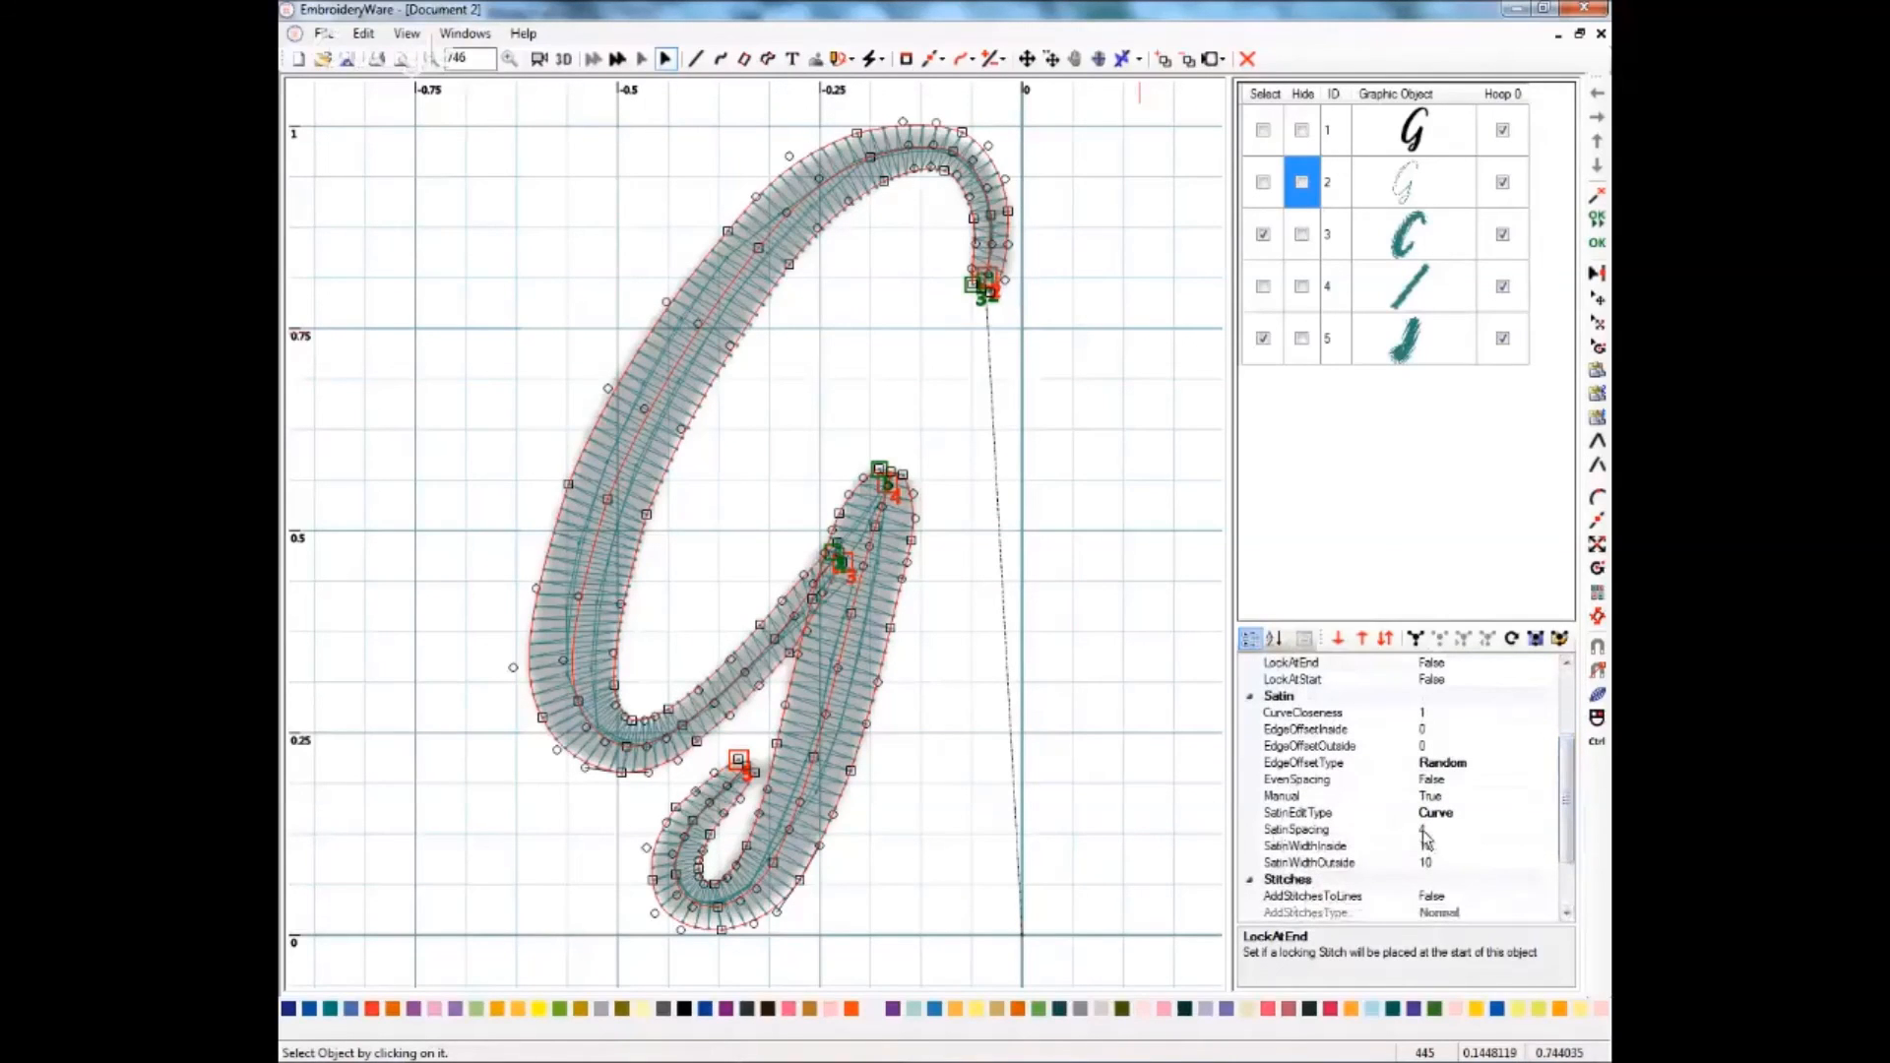
pyautogui.click(1424, 833)
pyautogui.doubleClick(1424, 830)
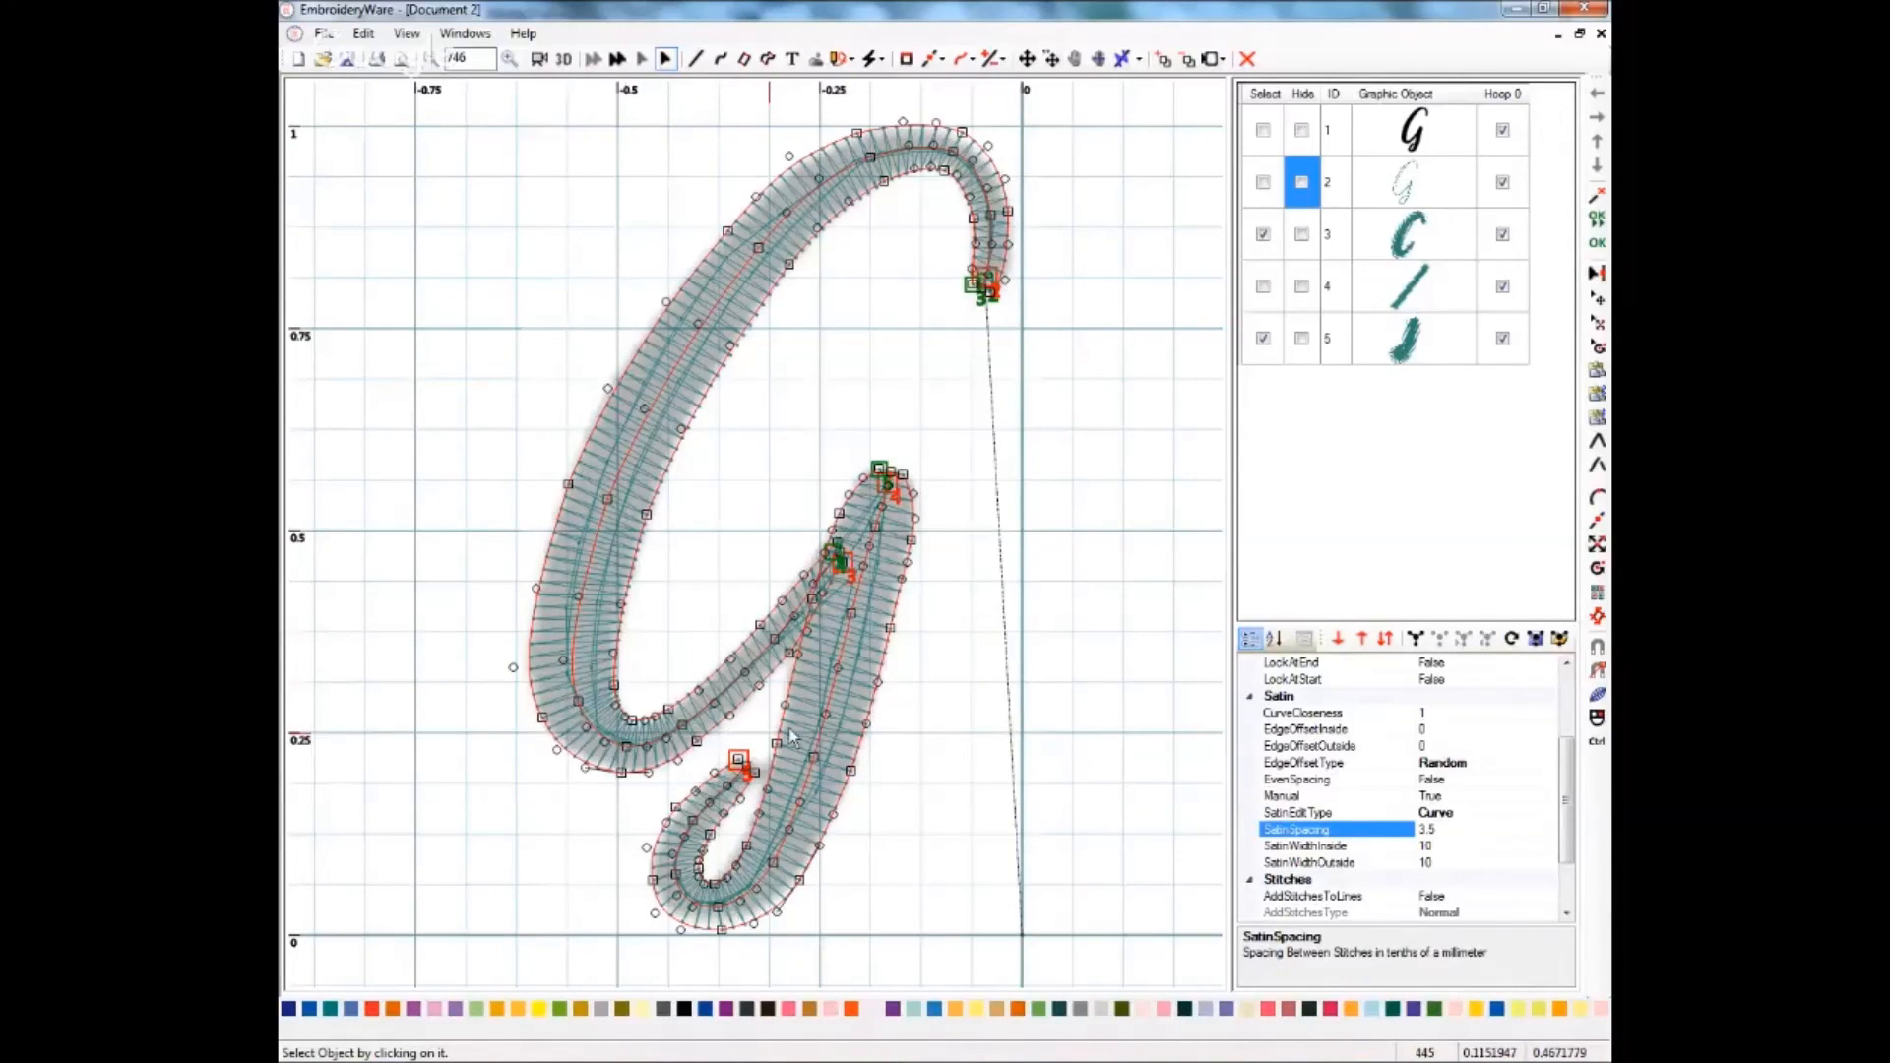
pyautogui.click(1106, 575)
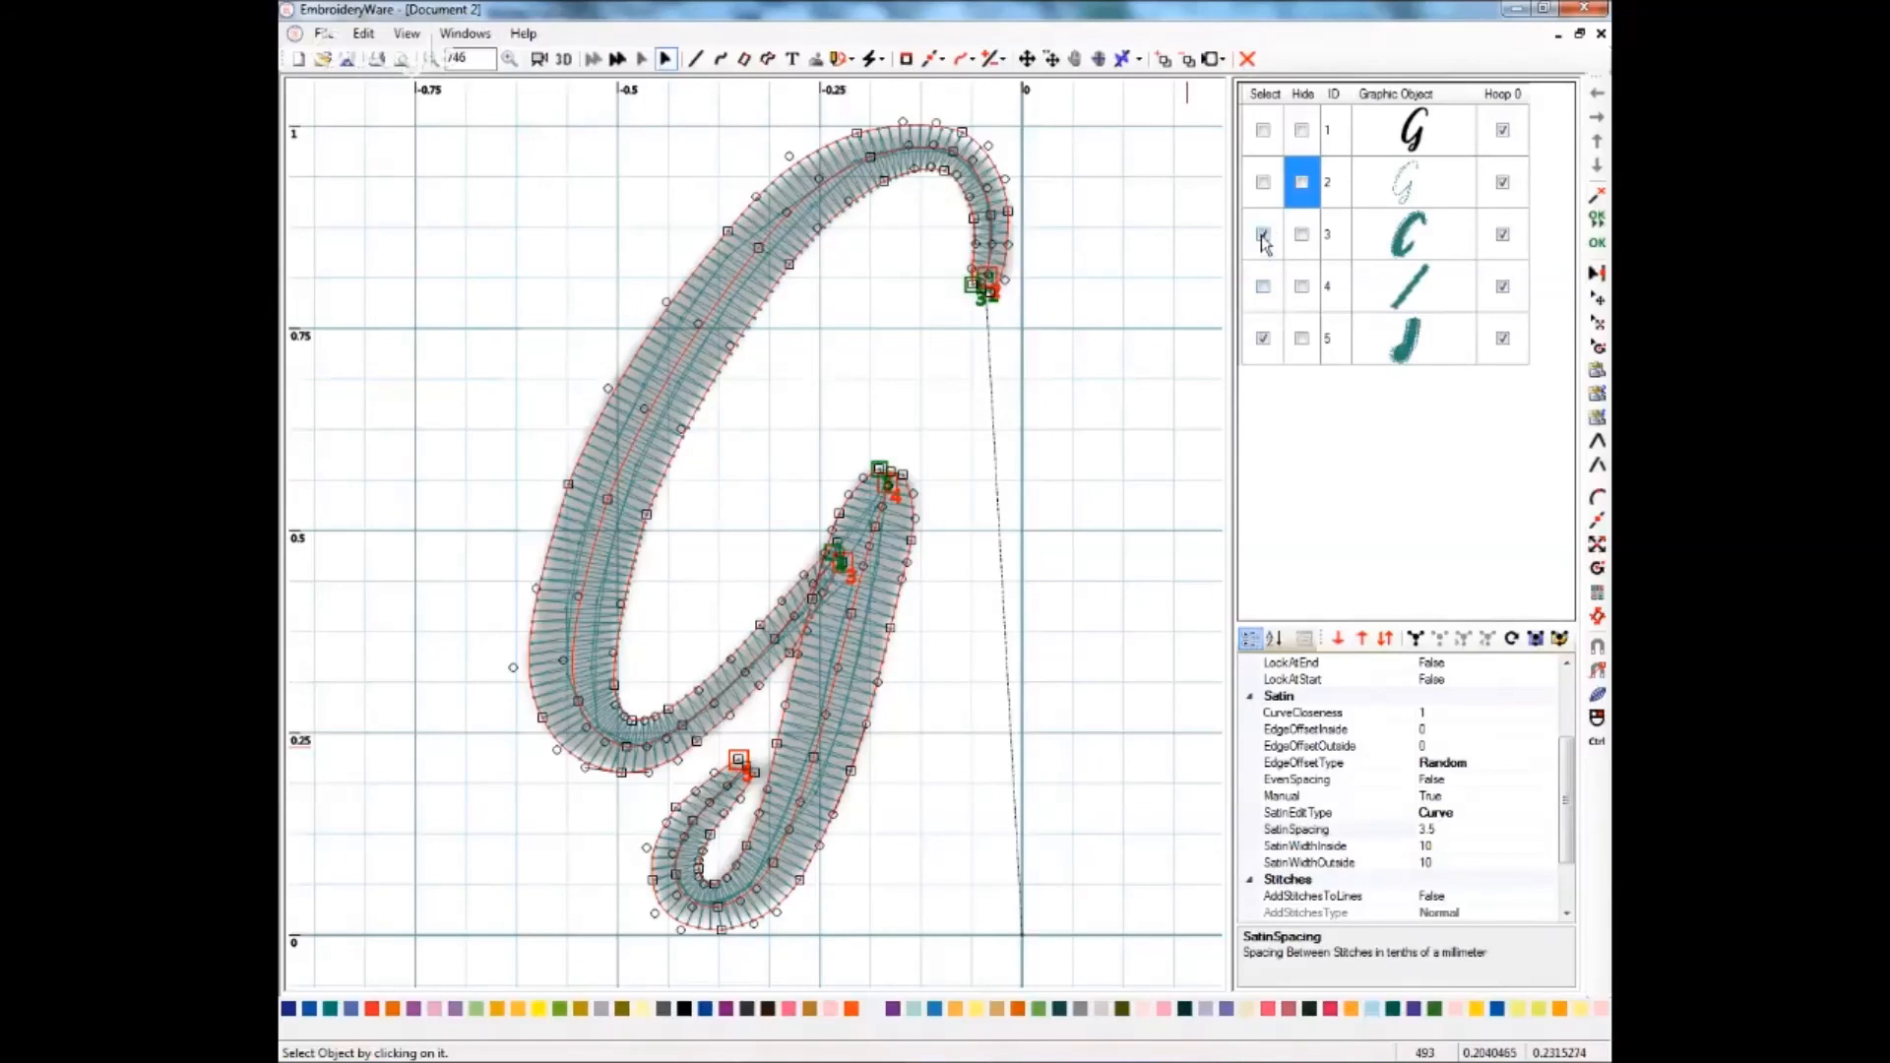
pyautogui.click(1263, 338)
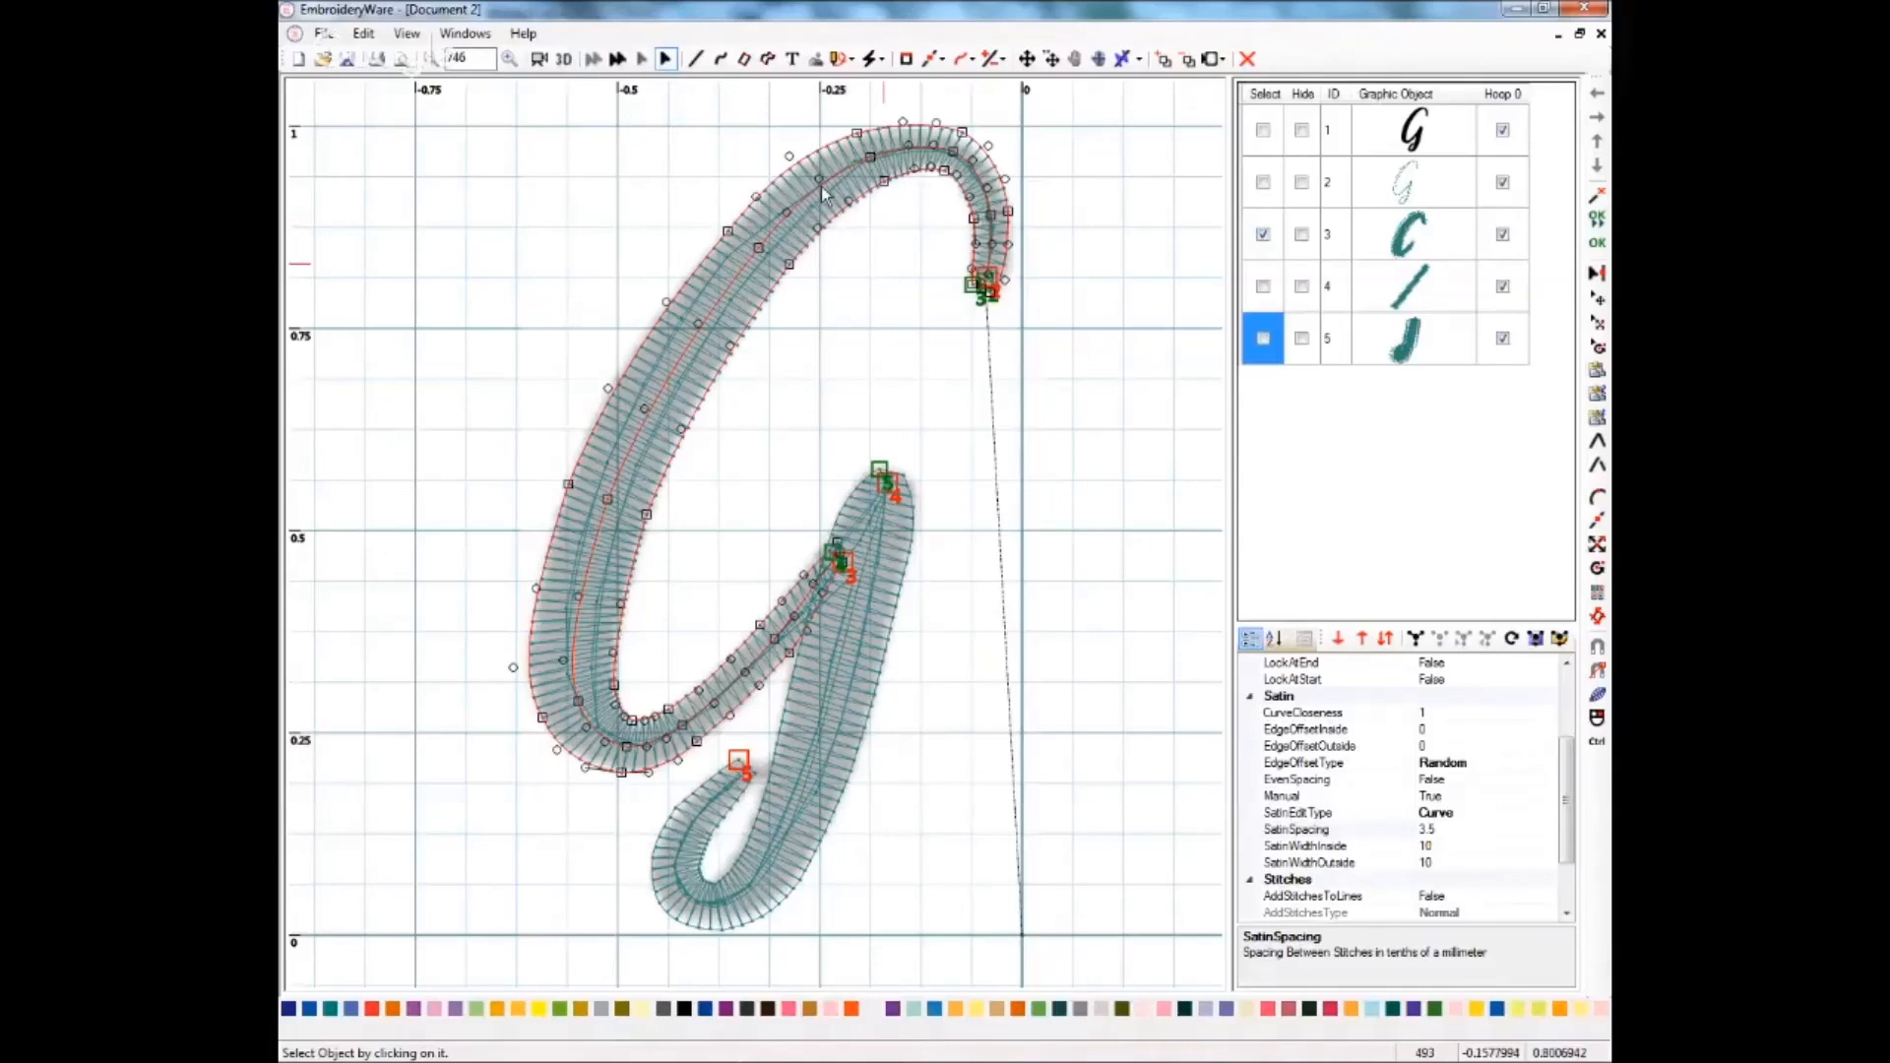
# - Move the control point on the upper outer edge of object 3 slightly inward, and check the letter in 3D
pyautogui.click(937, 62)
pyautogui.click(947, 81)
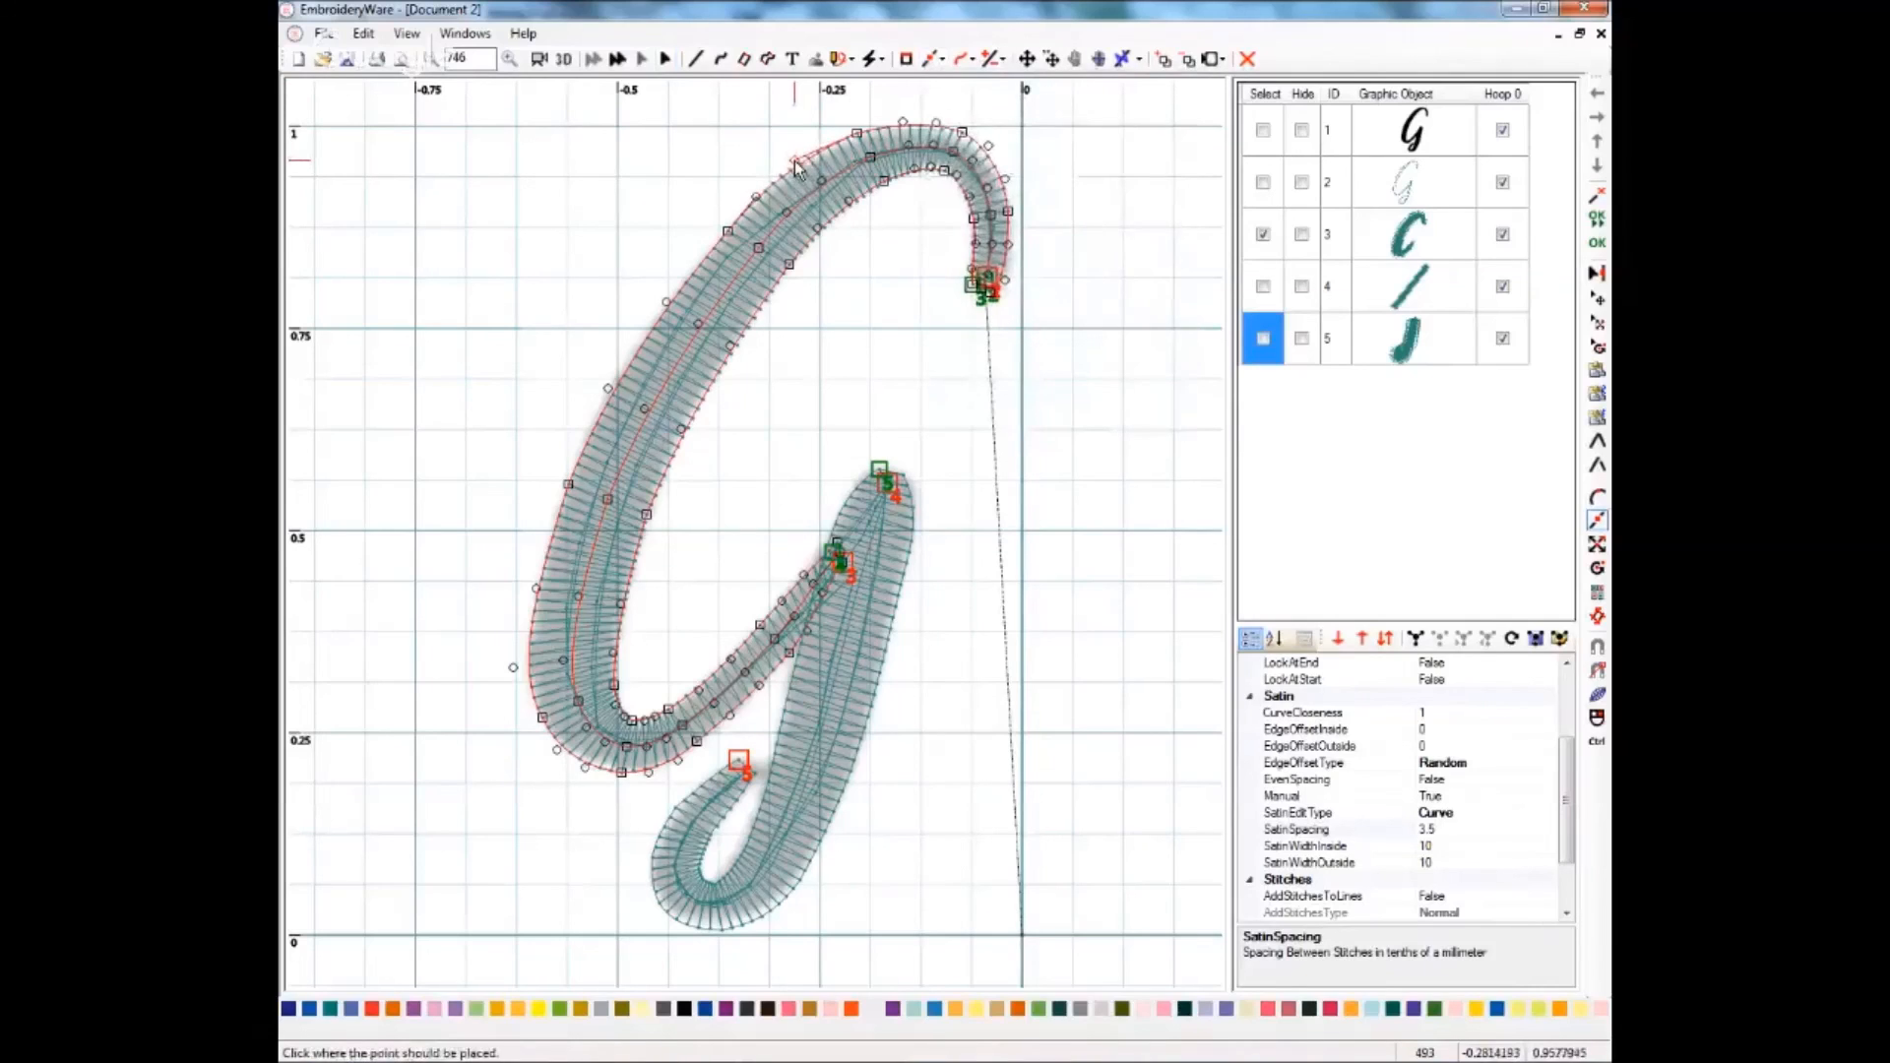
pyautogui.click(796, 165)
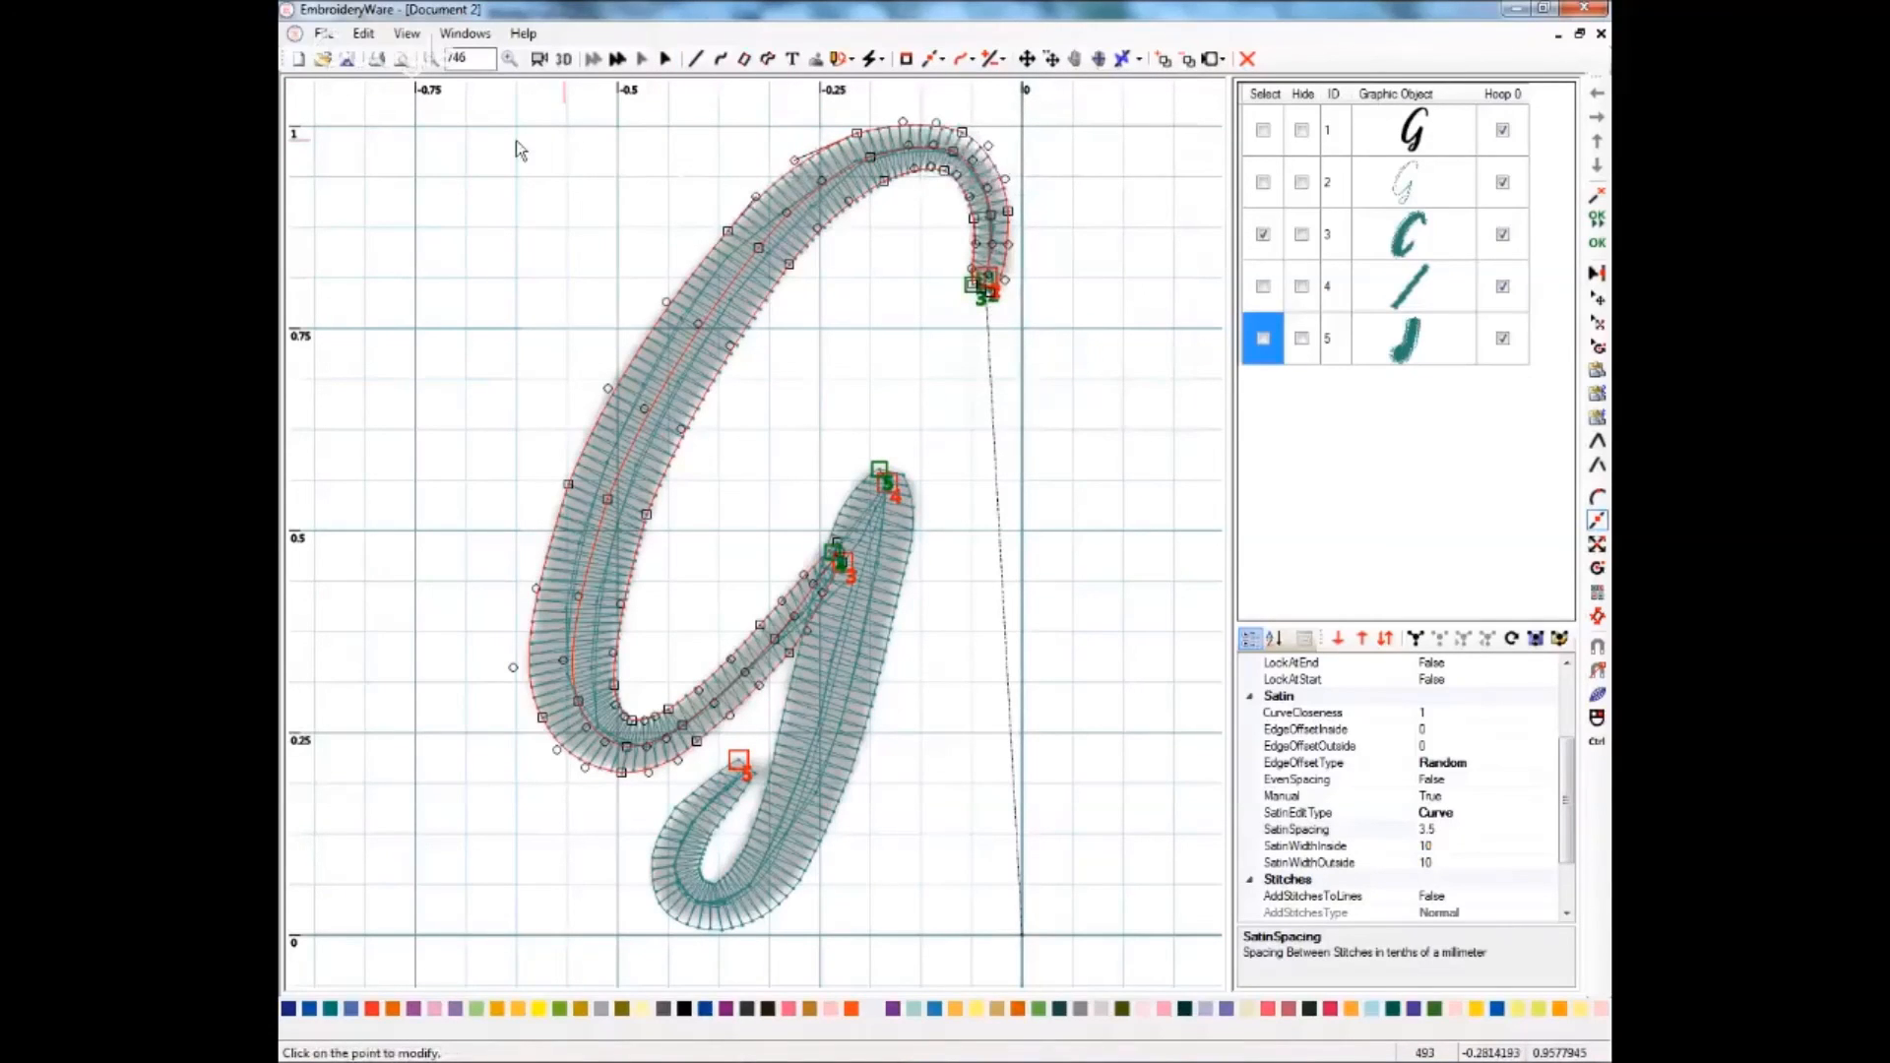
pyautogui.click(565, 60)
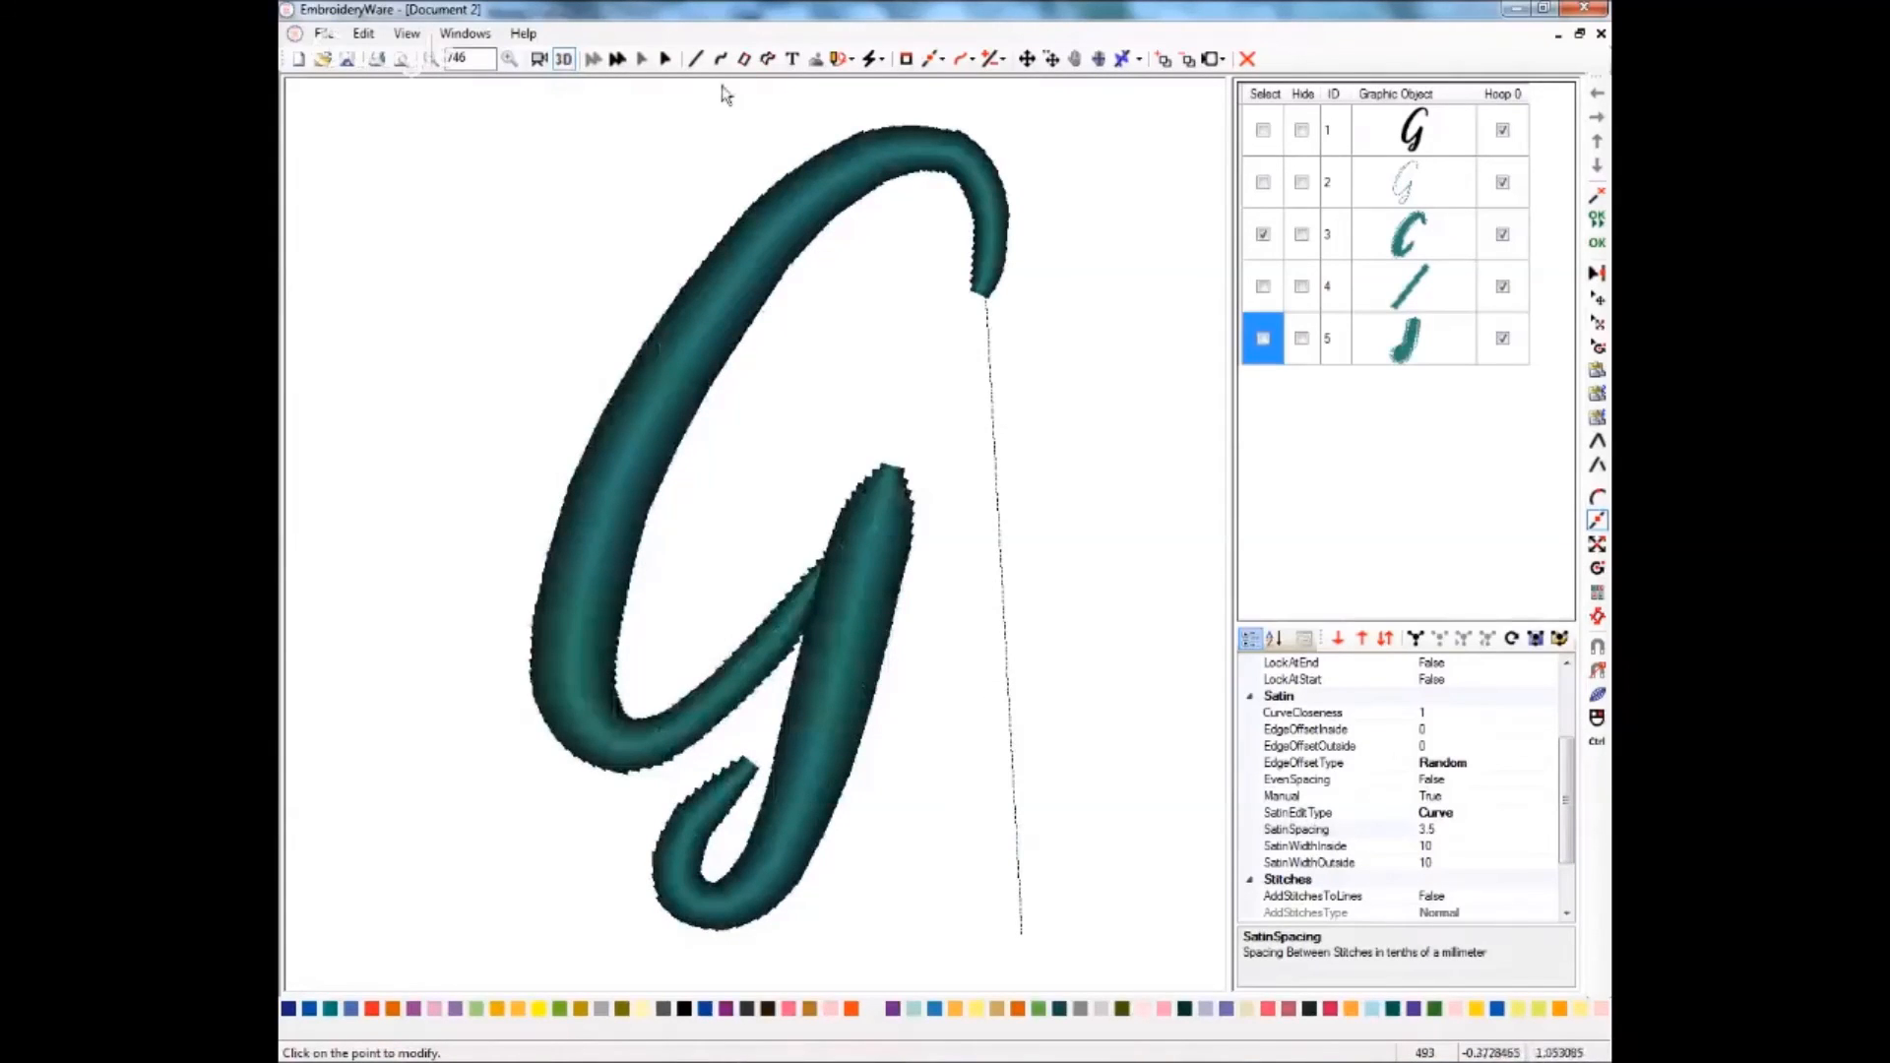
pyautogui.click(565, 63)
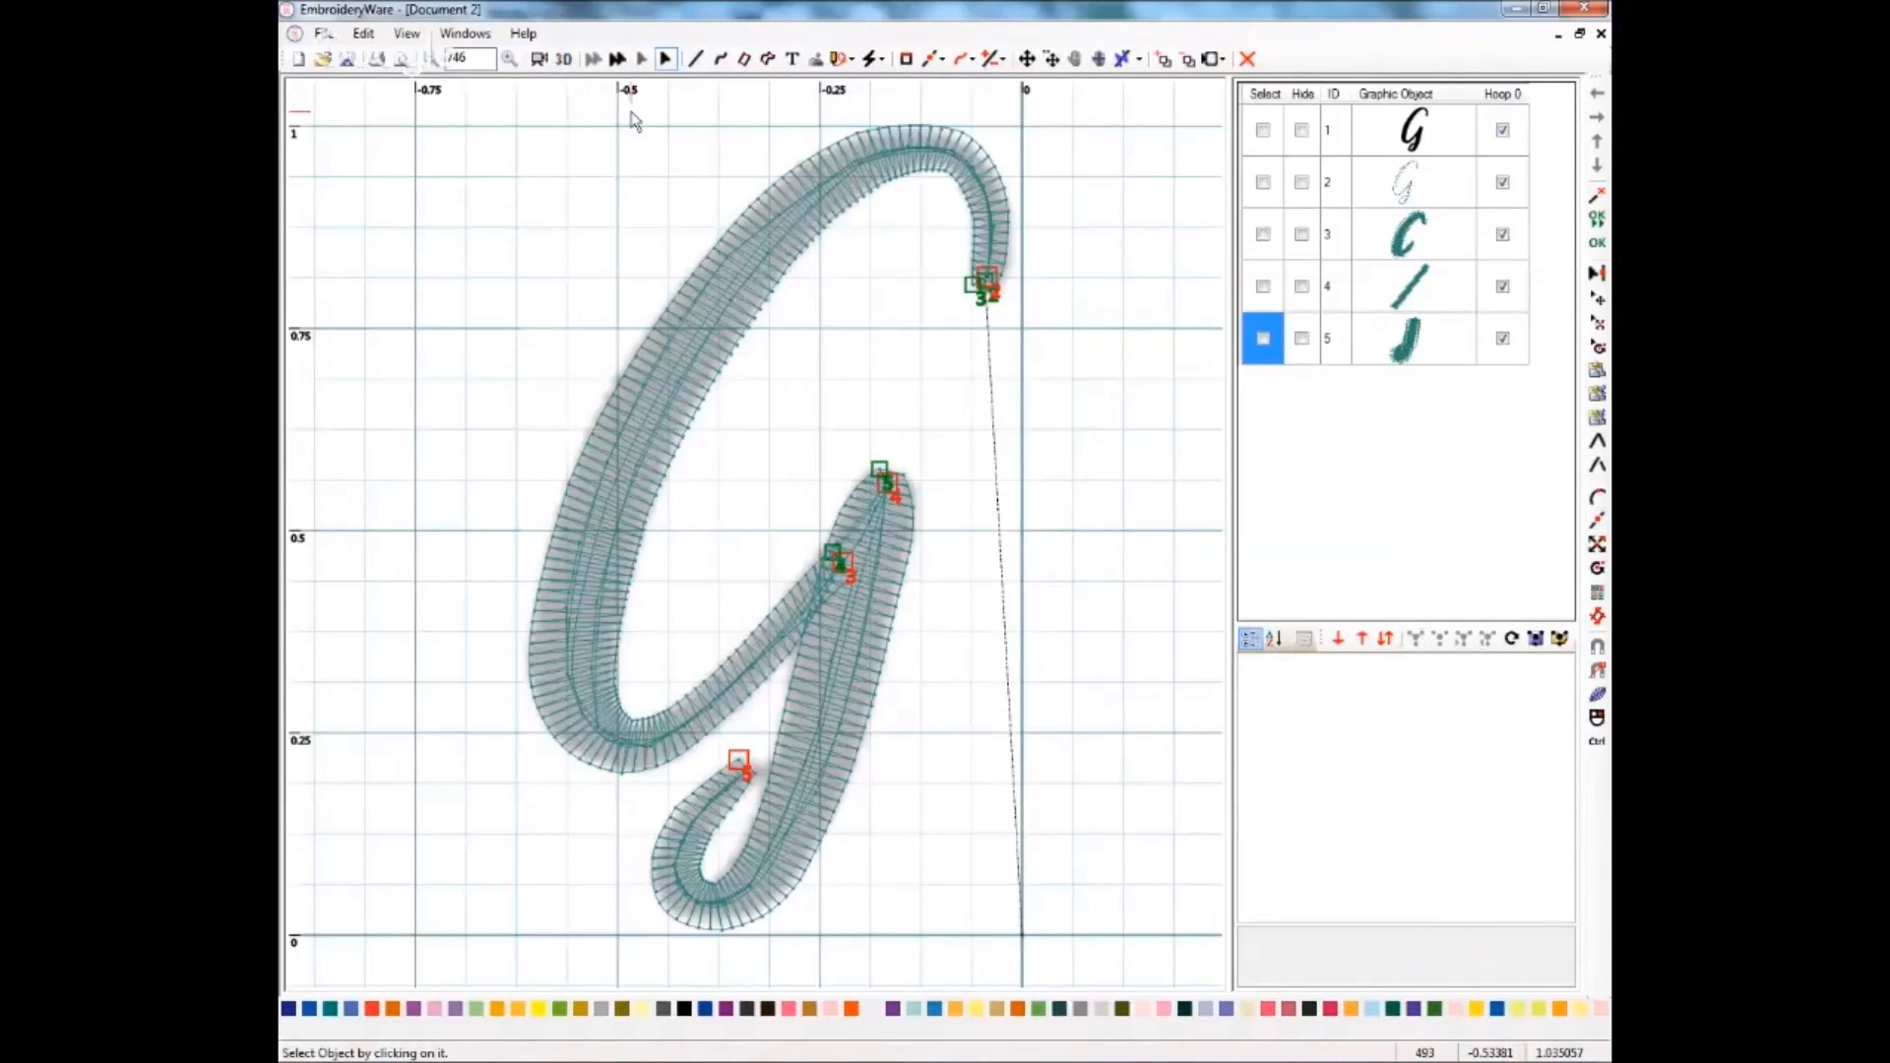
# - Save the design as "Lavanda font upper case G 1 inch" in stich format in the Lavanda font digitizing folder, replacing the existing file
pyautogui.click(323, 33)
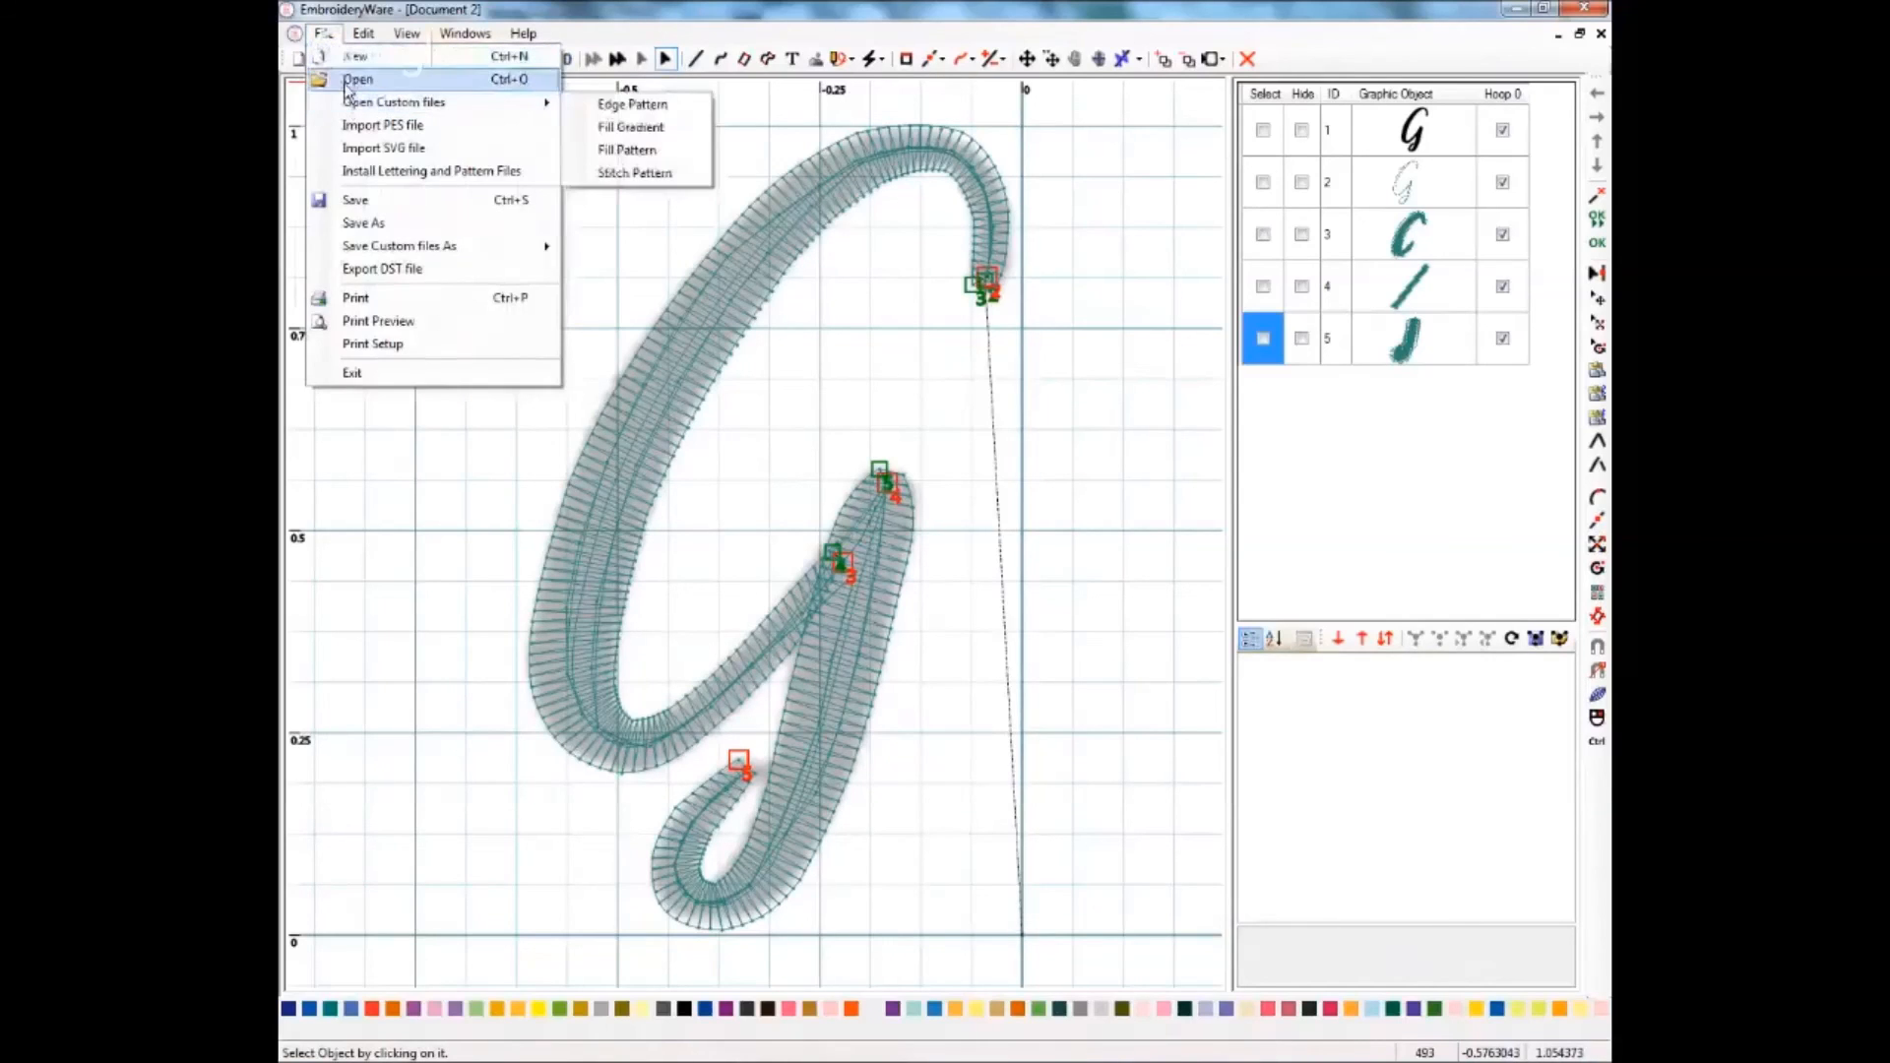
pyautogui.click(338, 225)
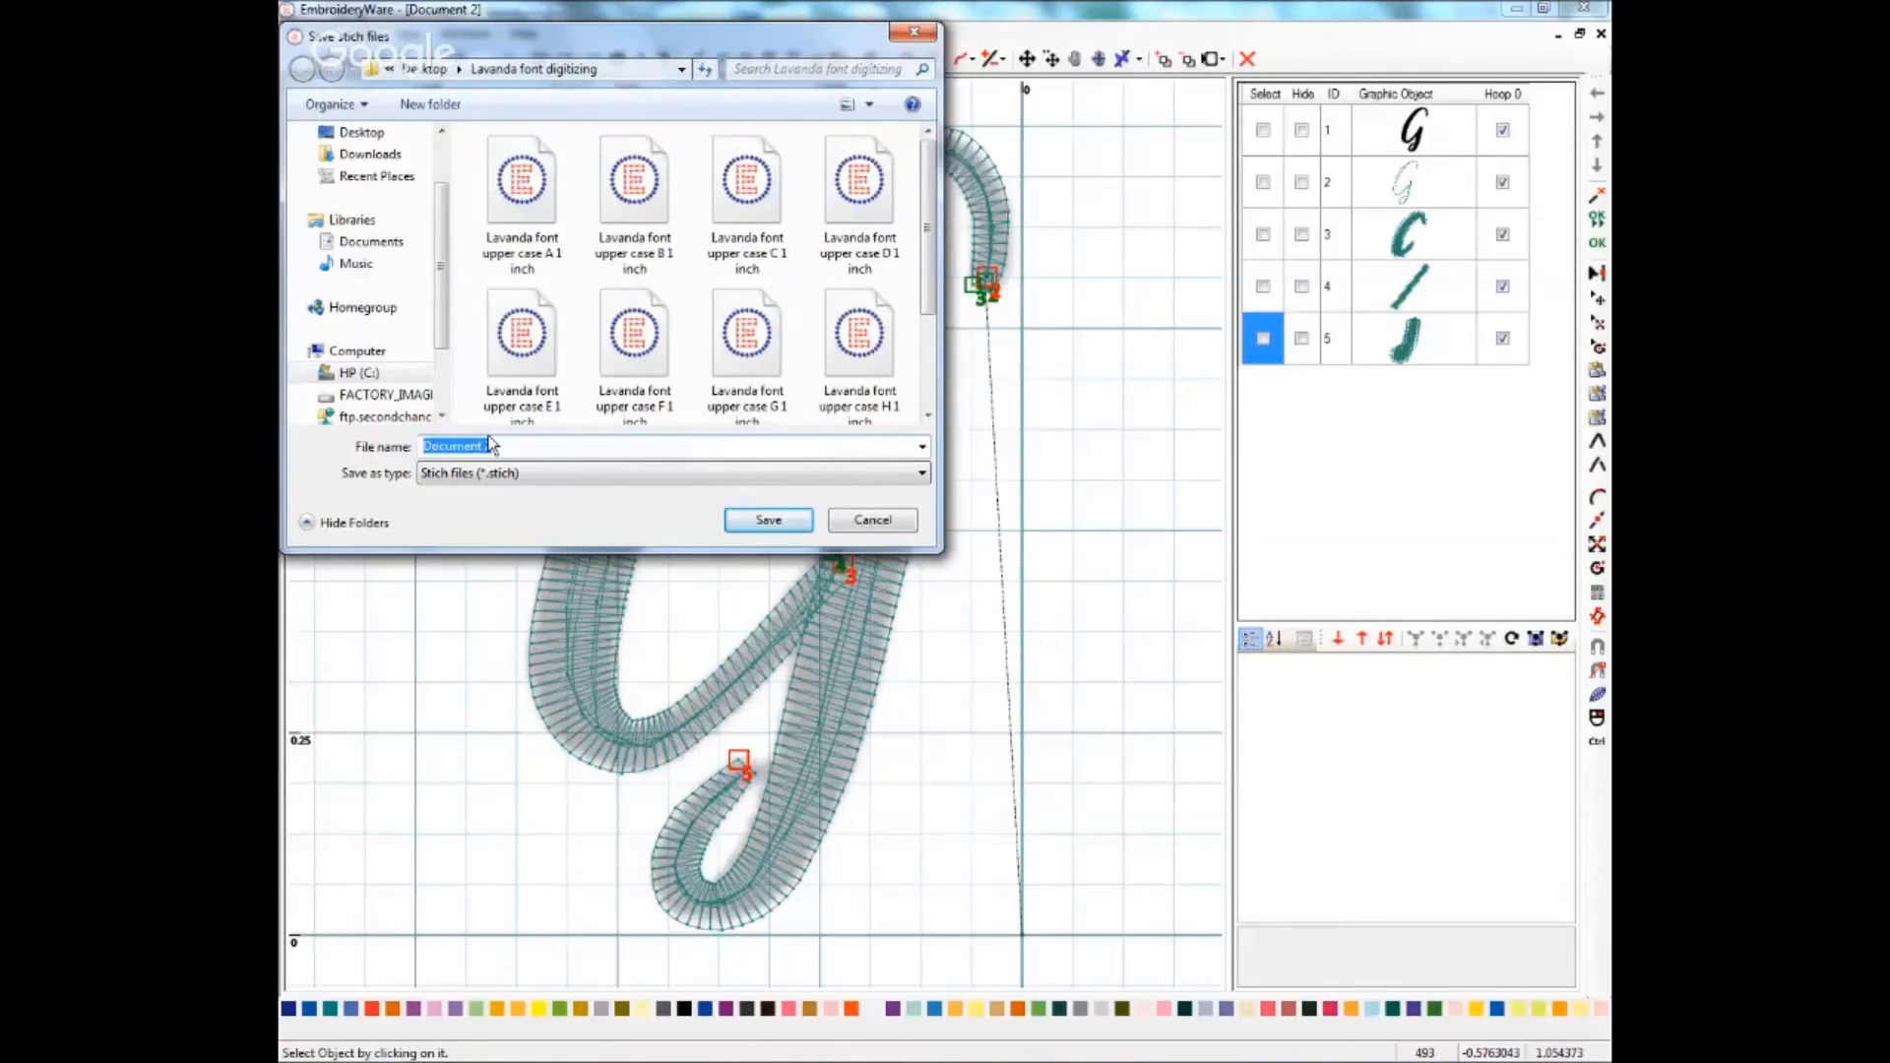
pyautogui.click(522, 354)
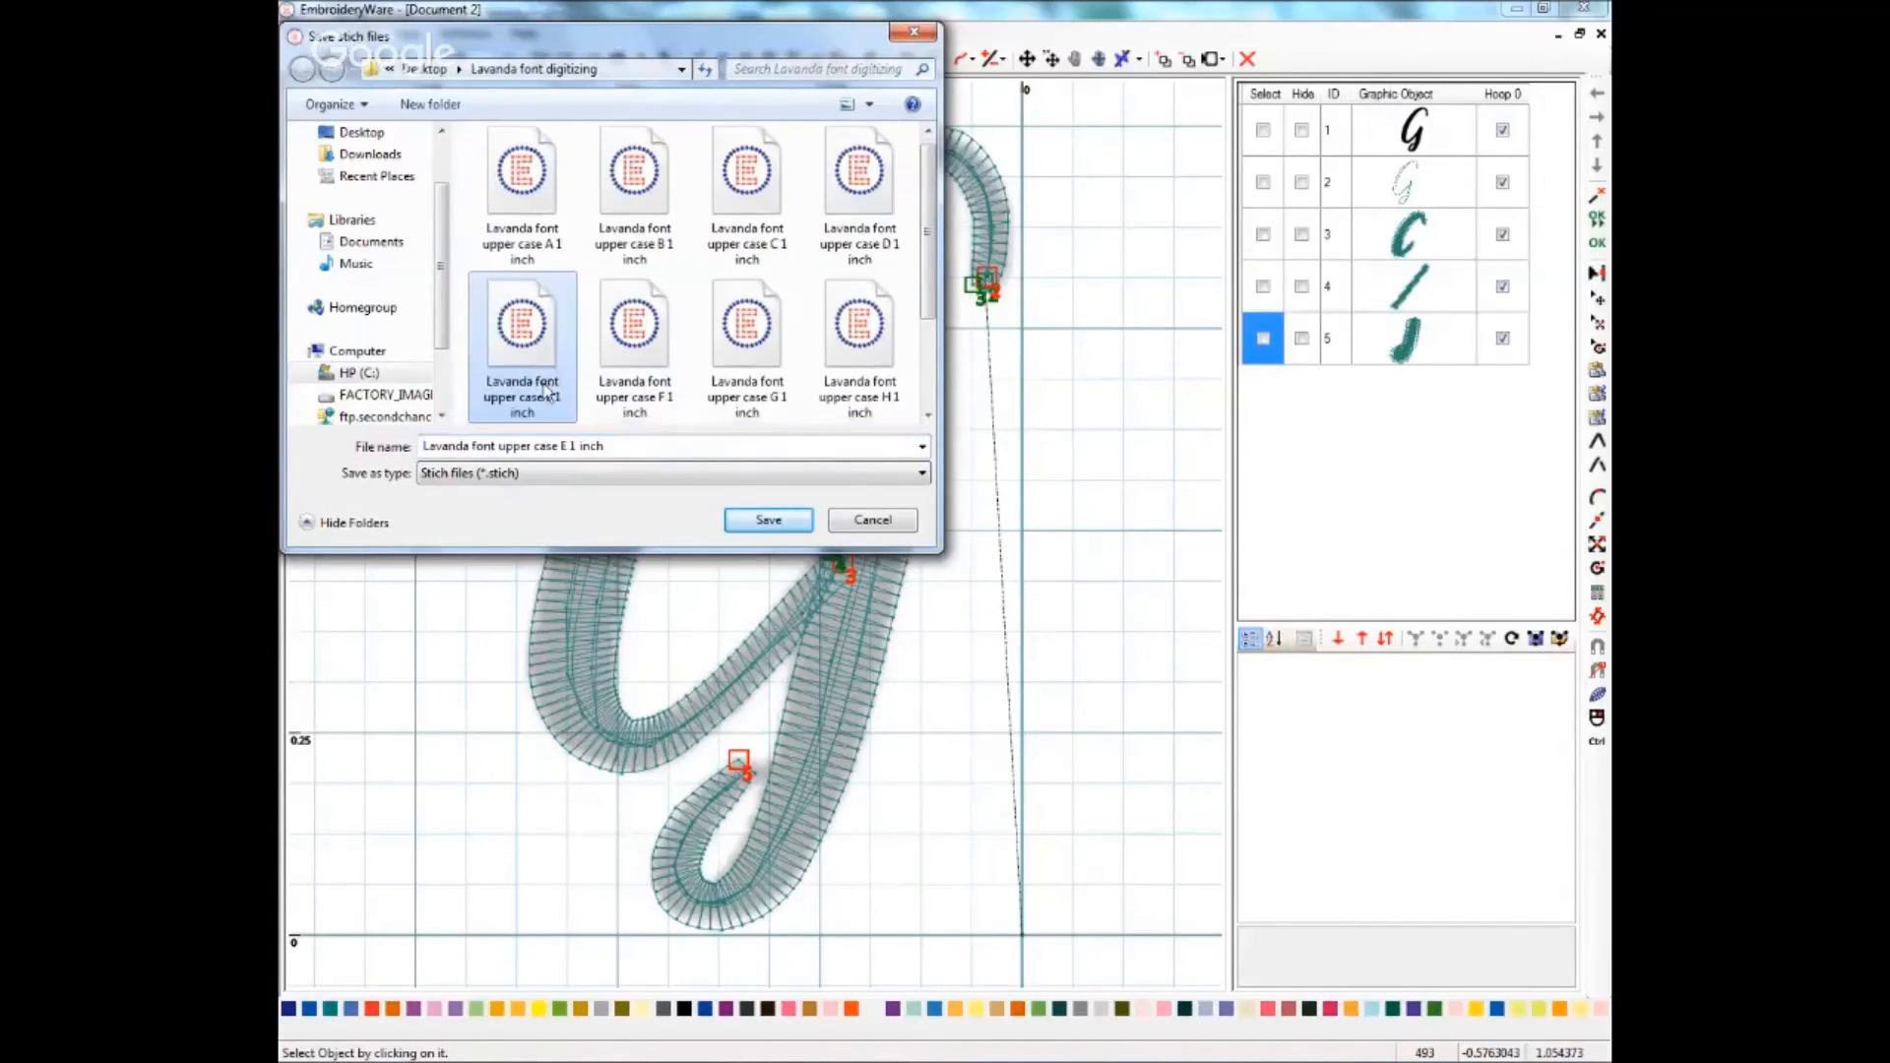
pyautogui.click(563, 445)
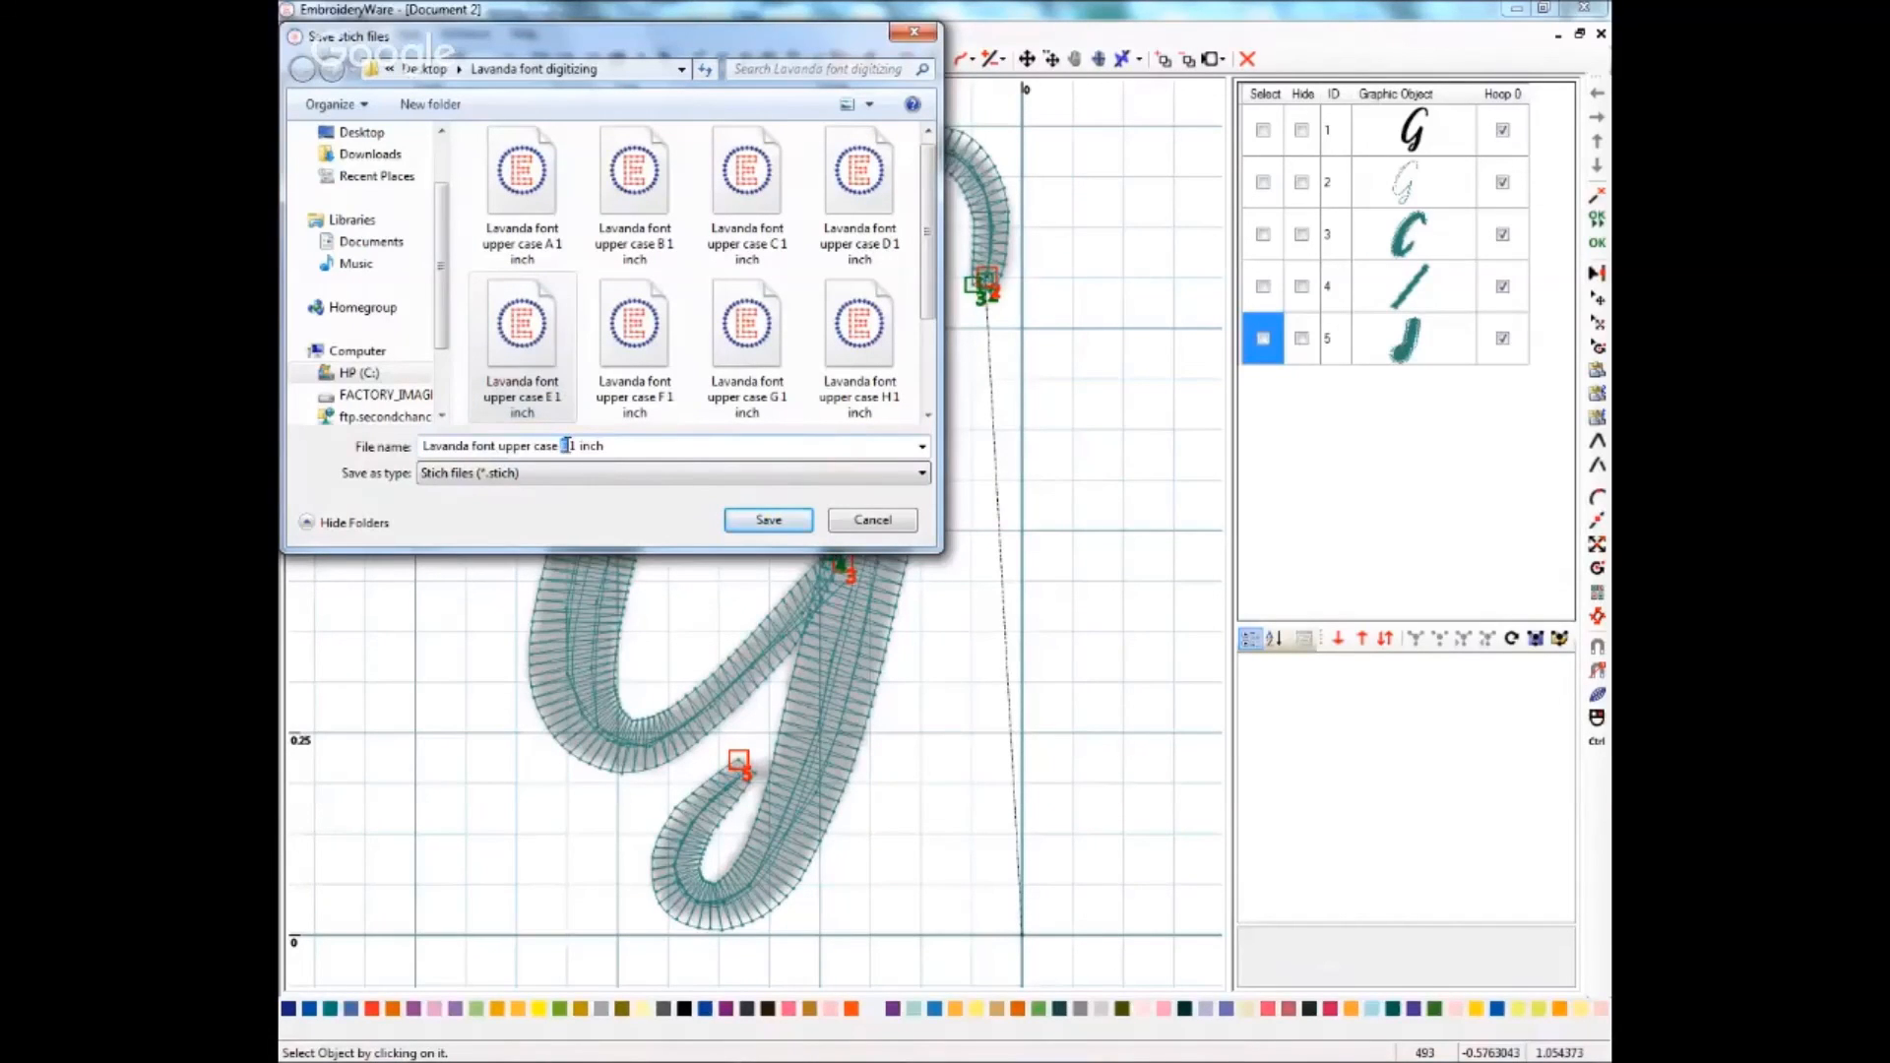
pyautogui.write('G')
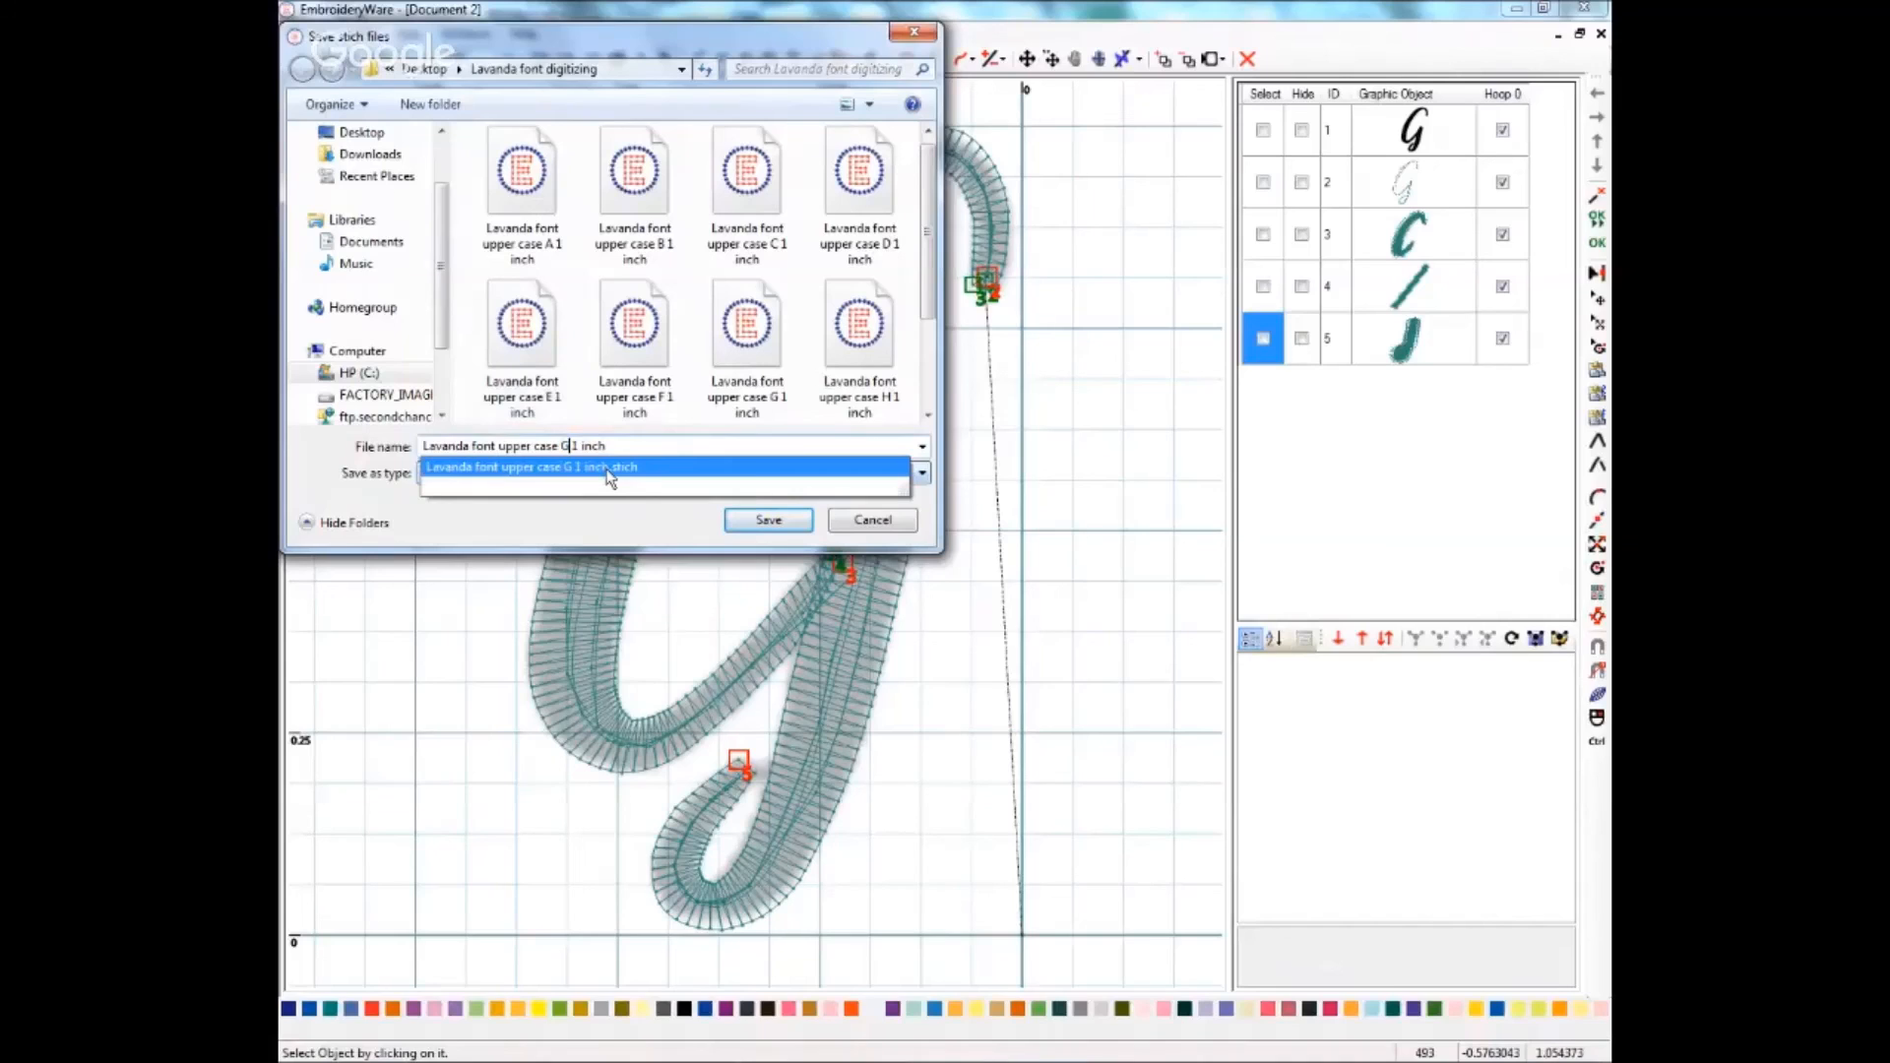
pyautogui.click(775, 522)
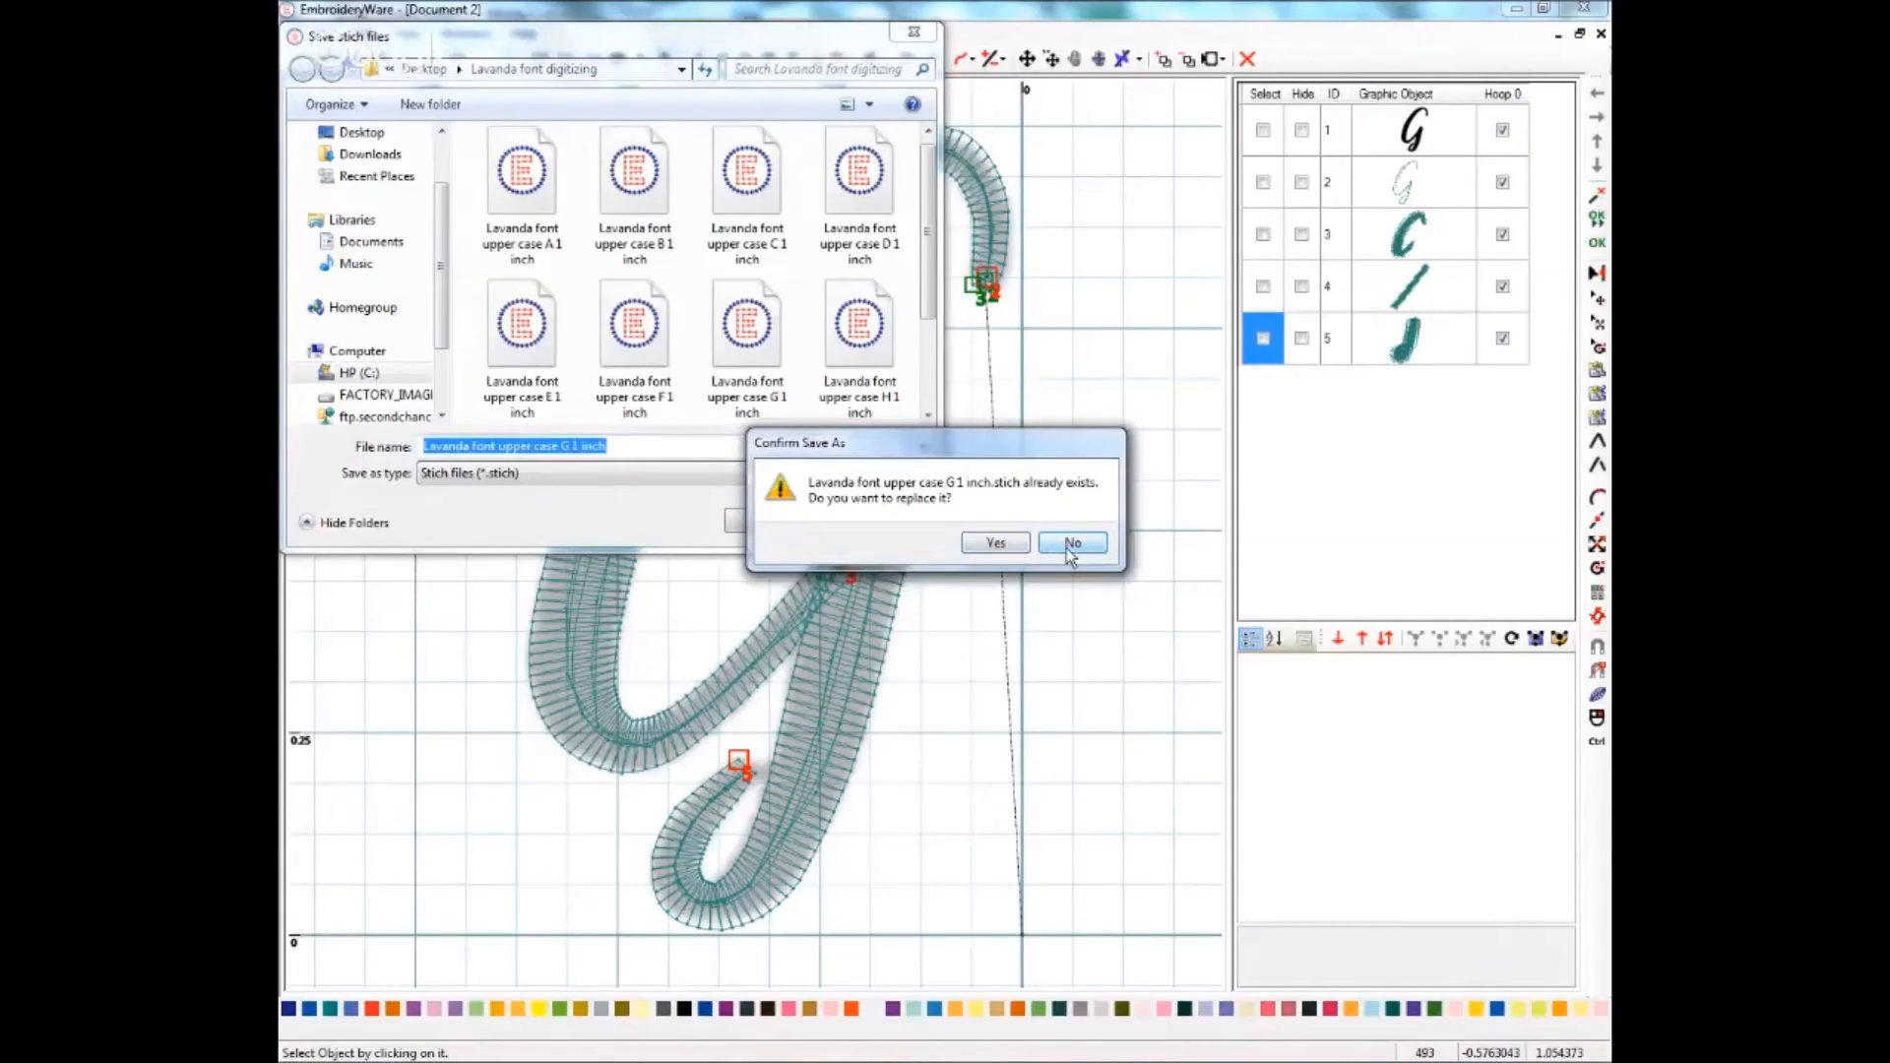
pyautogui.click(1006, 546)
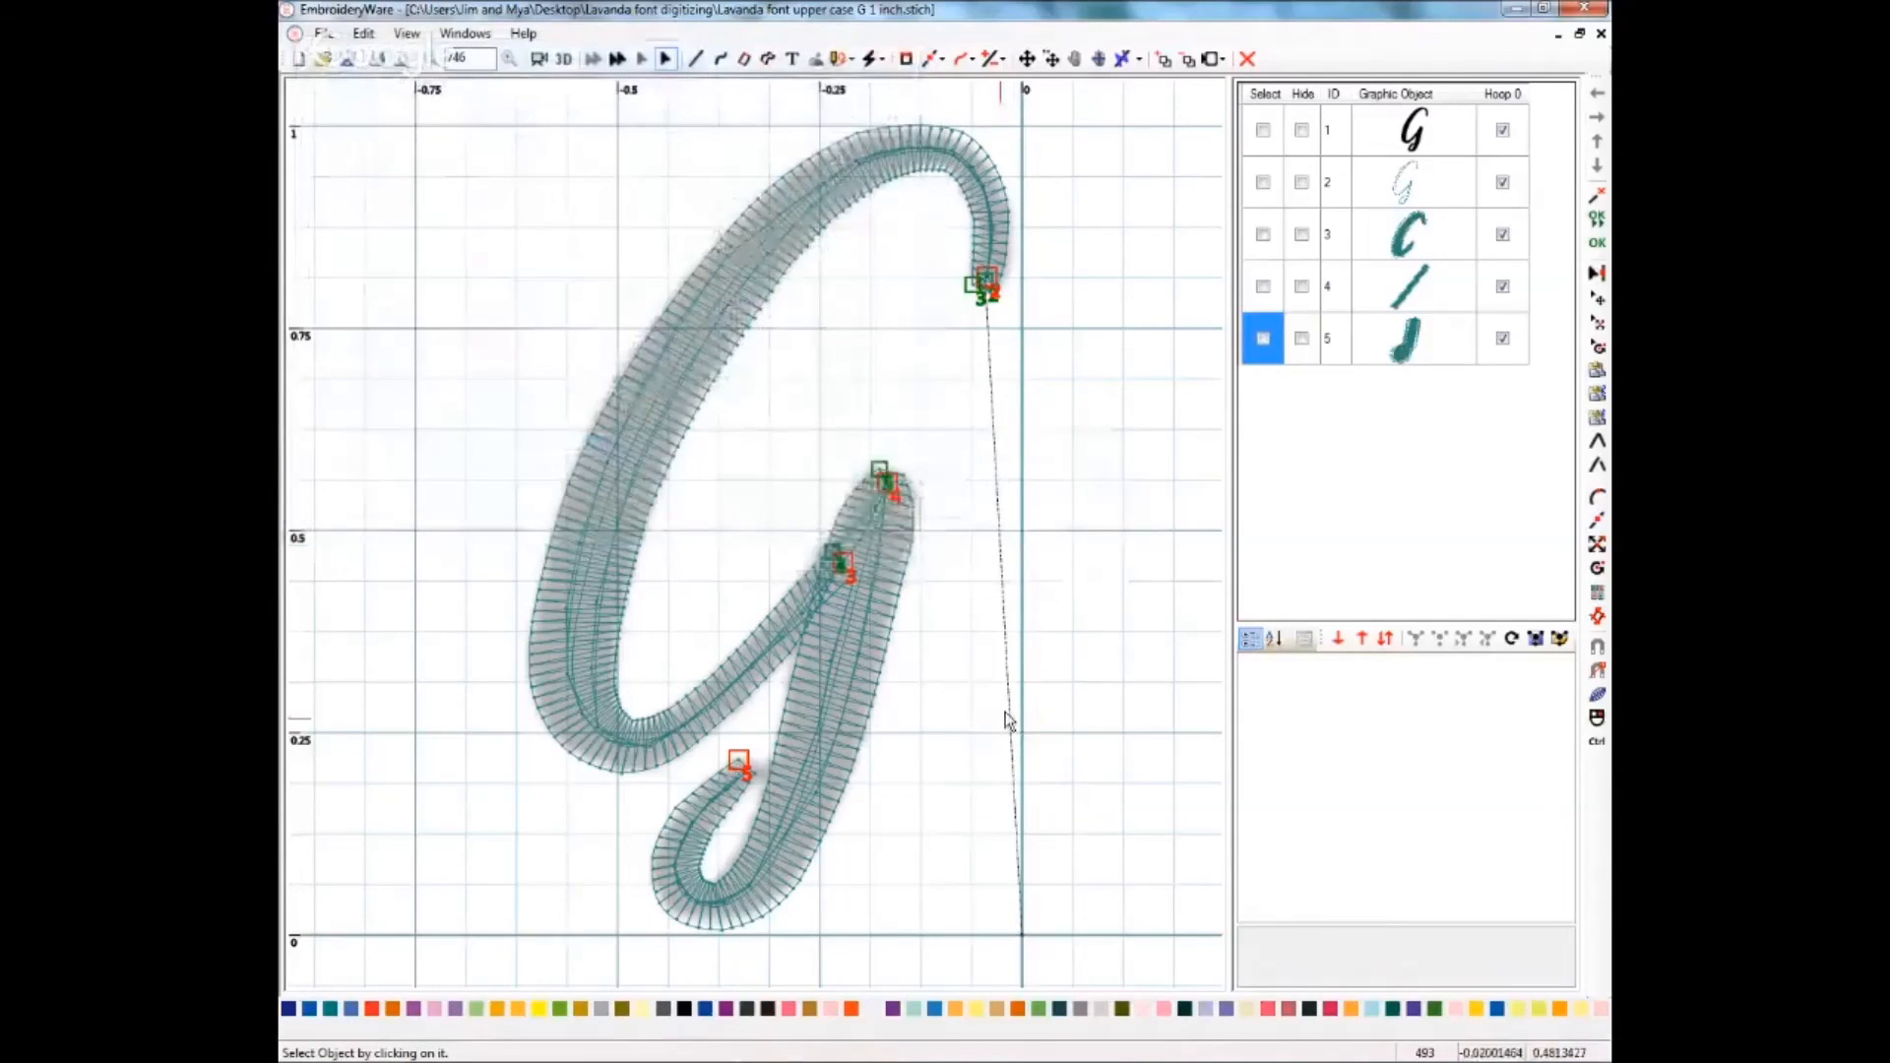
# - Export the design as a DST file named "Lavanda font upper case G 1 inch" in the Lavanda font digitizing folder
pyautogui.click(322, 34)
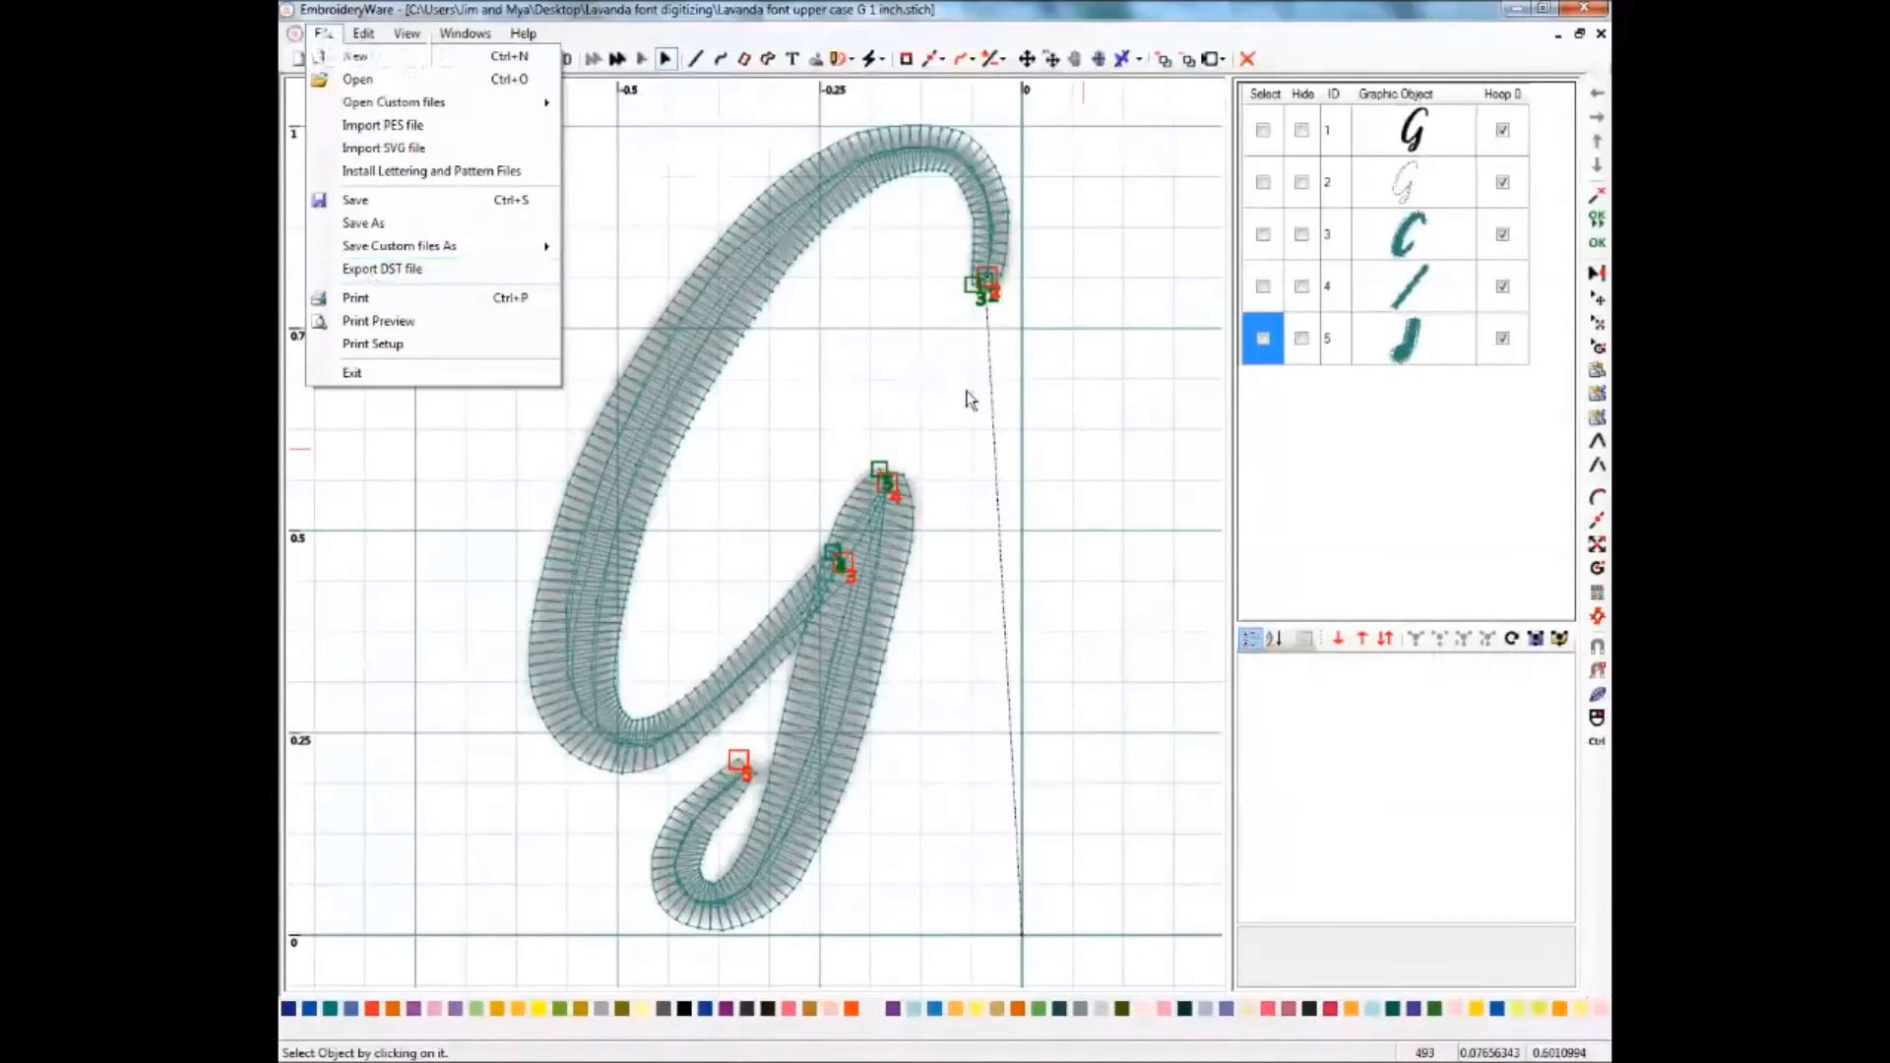
pyautogui.click(398, 270)
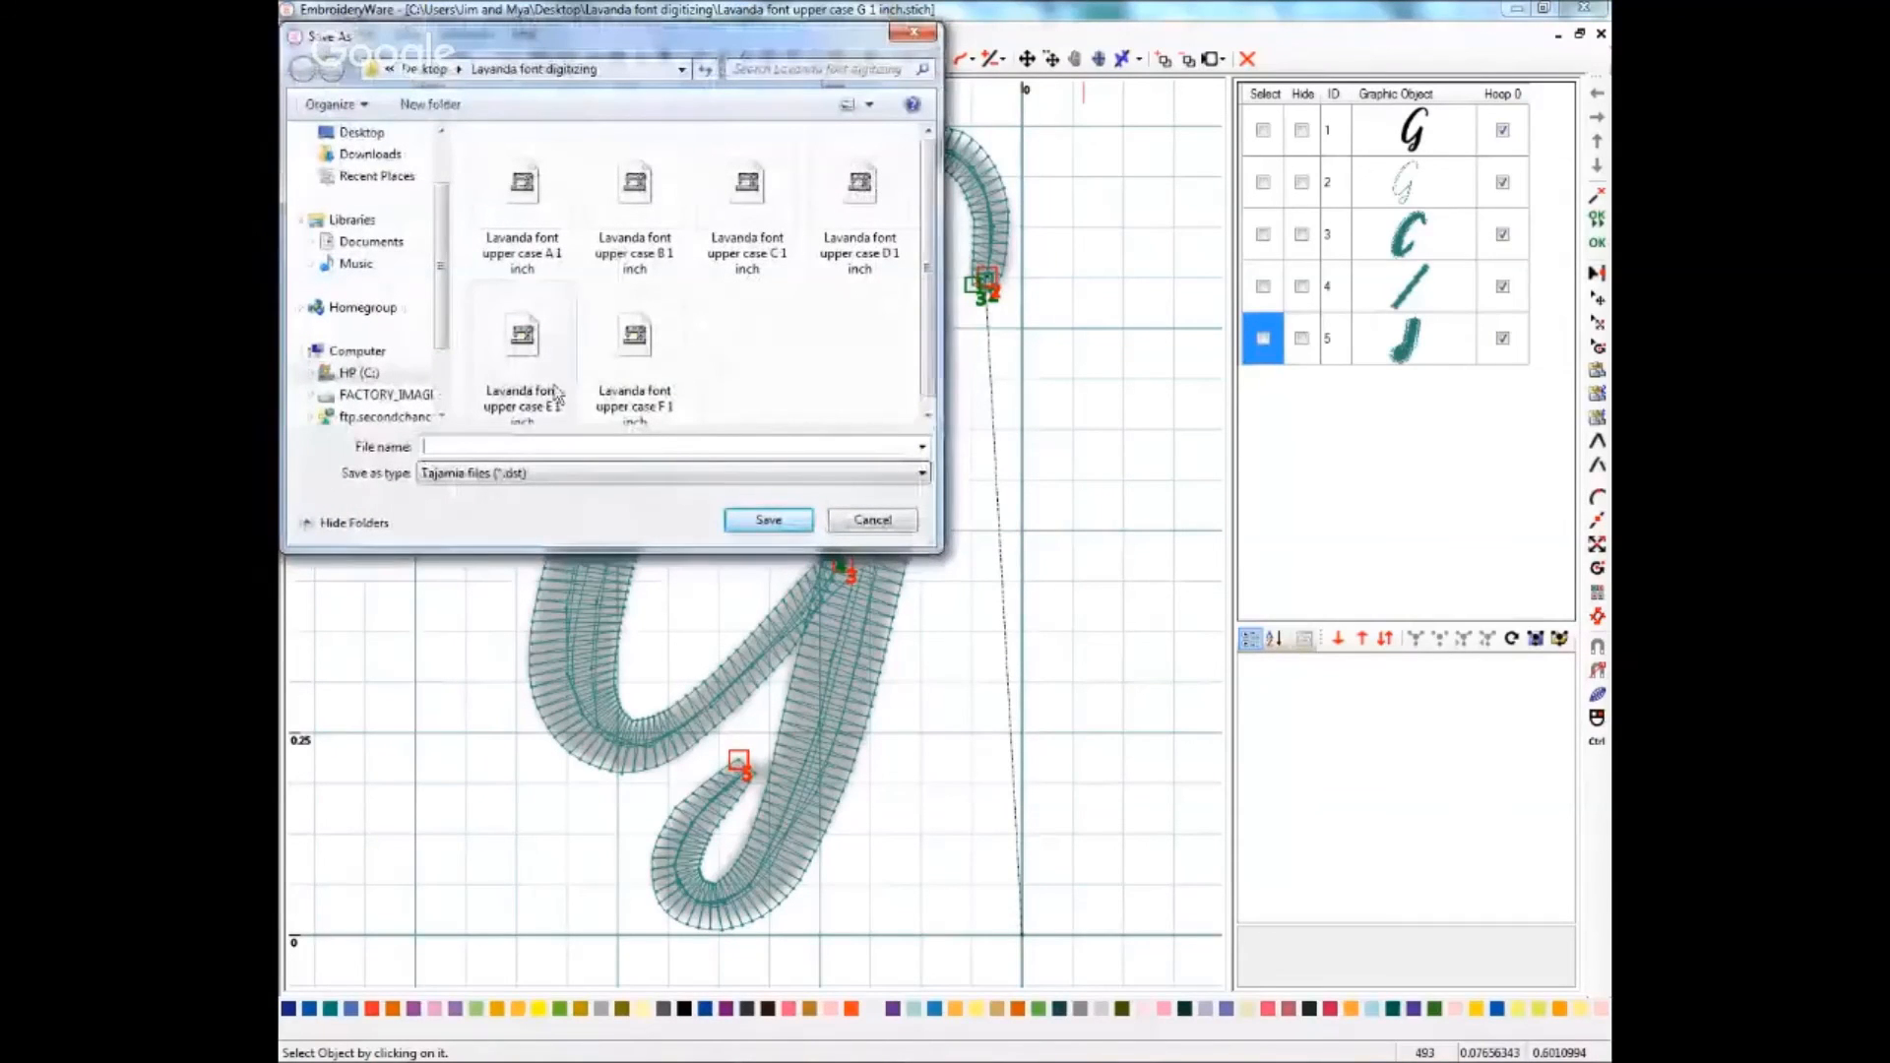
pyautogui.click(627, 363)
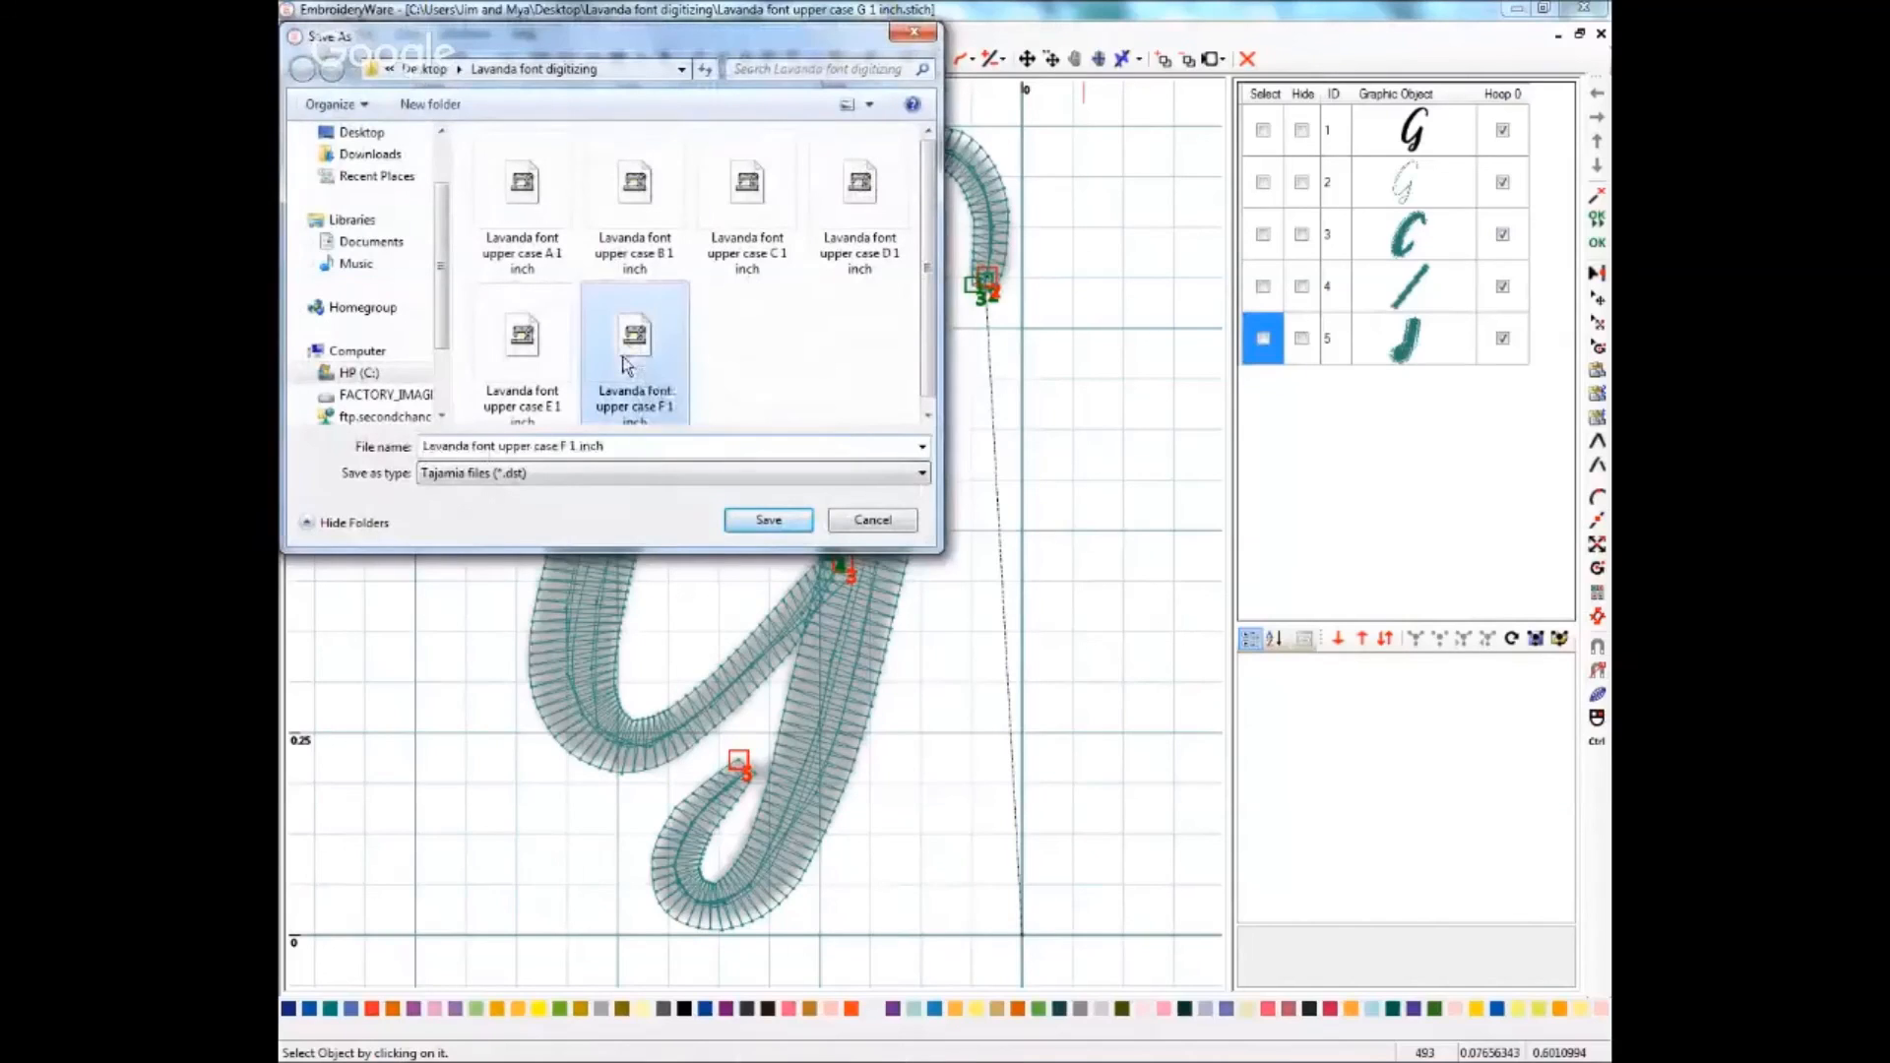
pyautogui.click(564, 445)
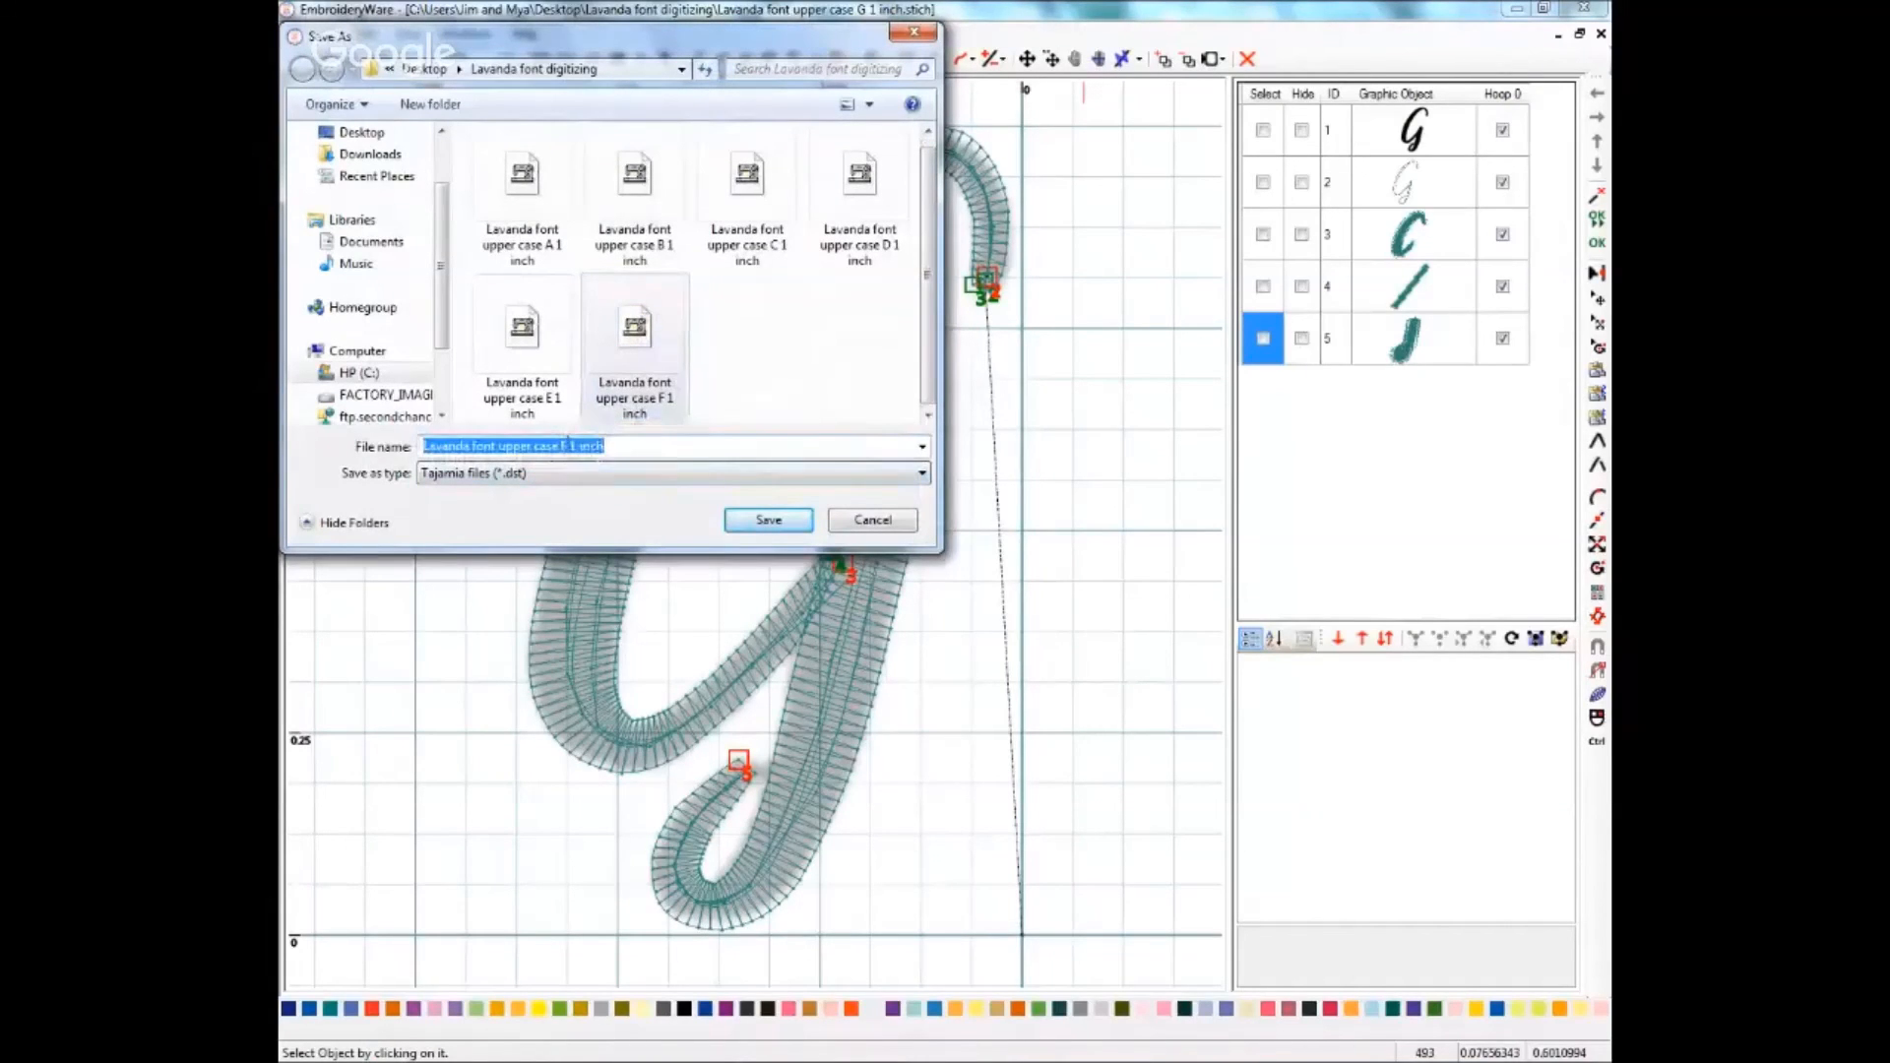
pyautogui.doubleClick(565, 445)
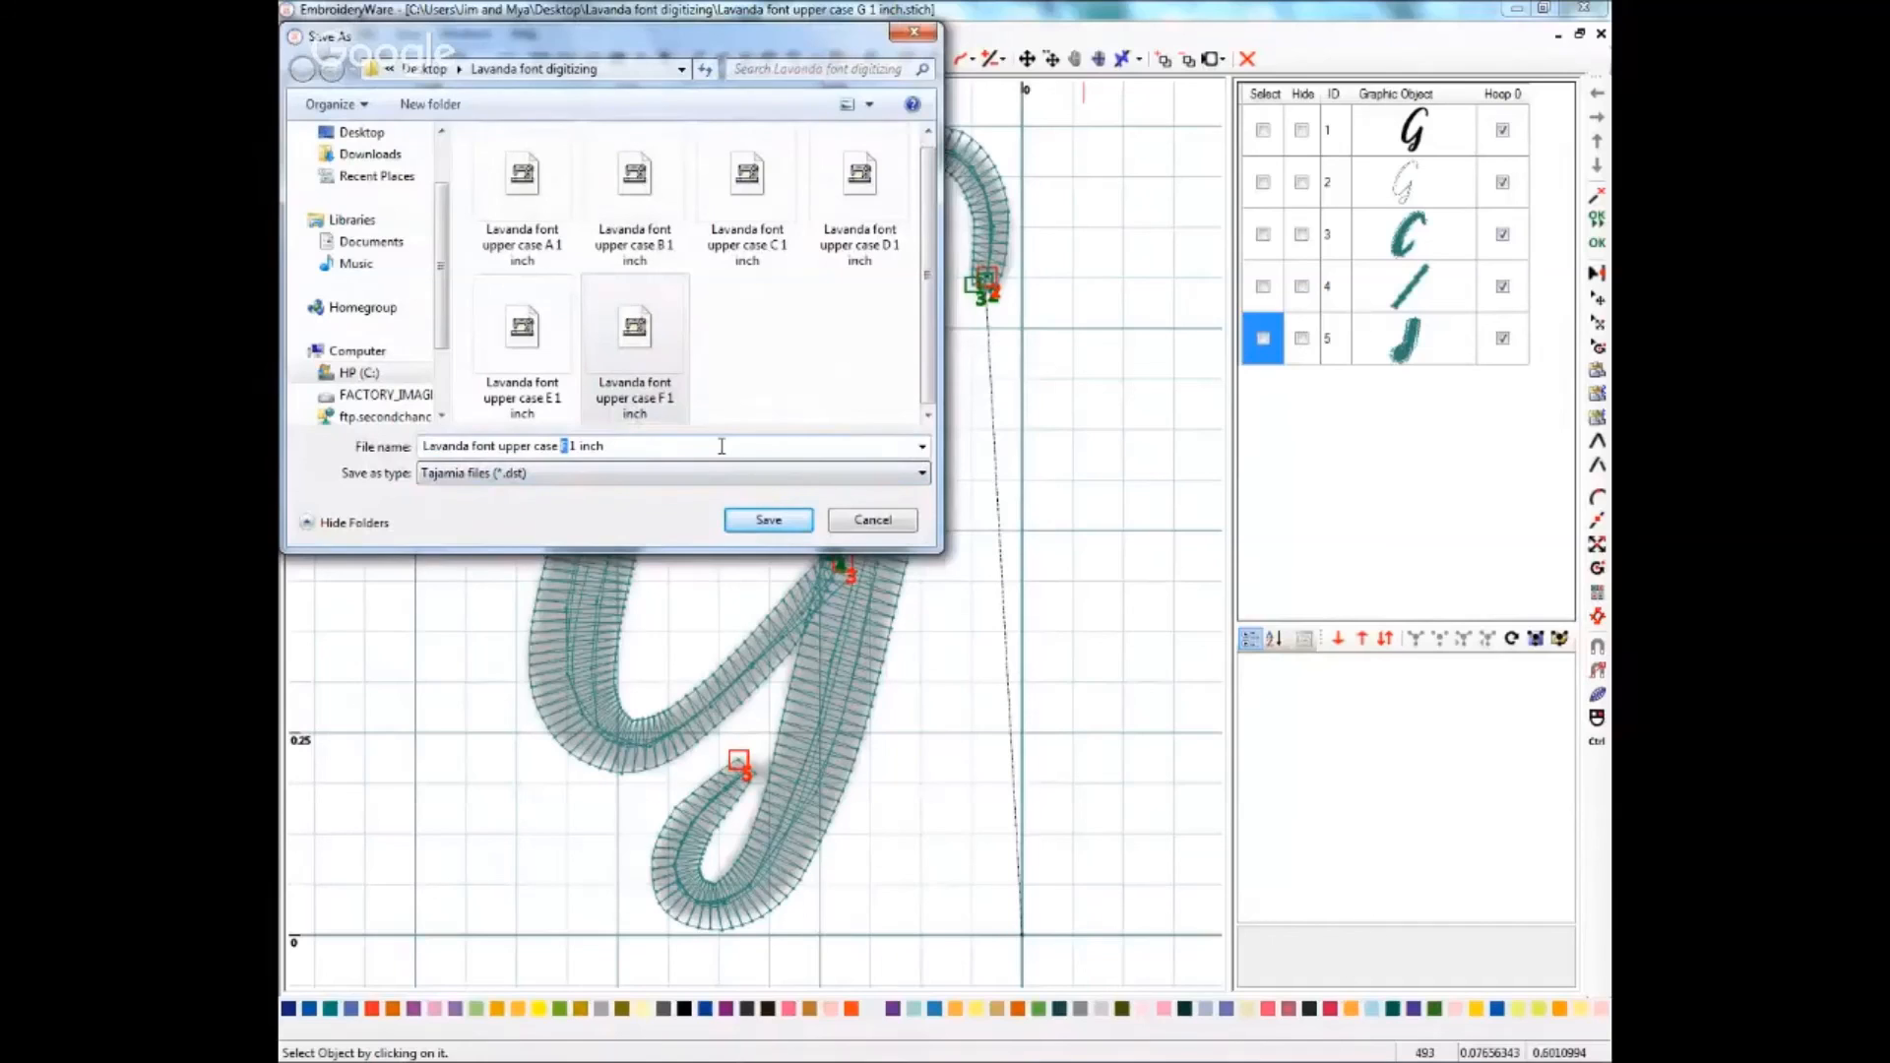
pyautogui.write('G')
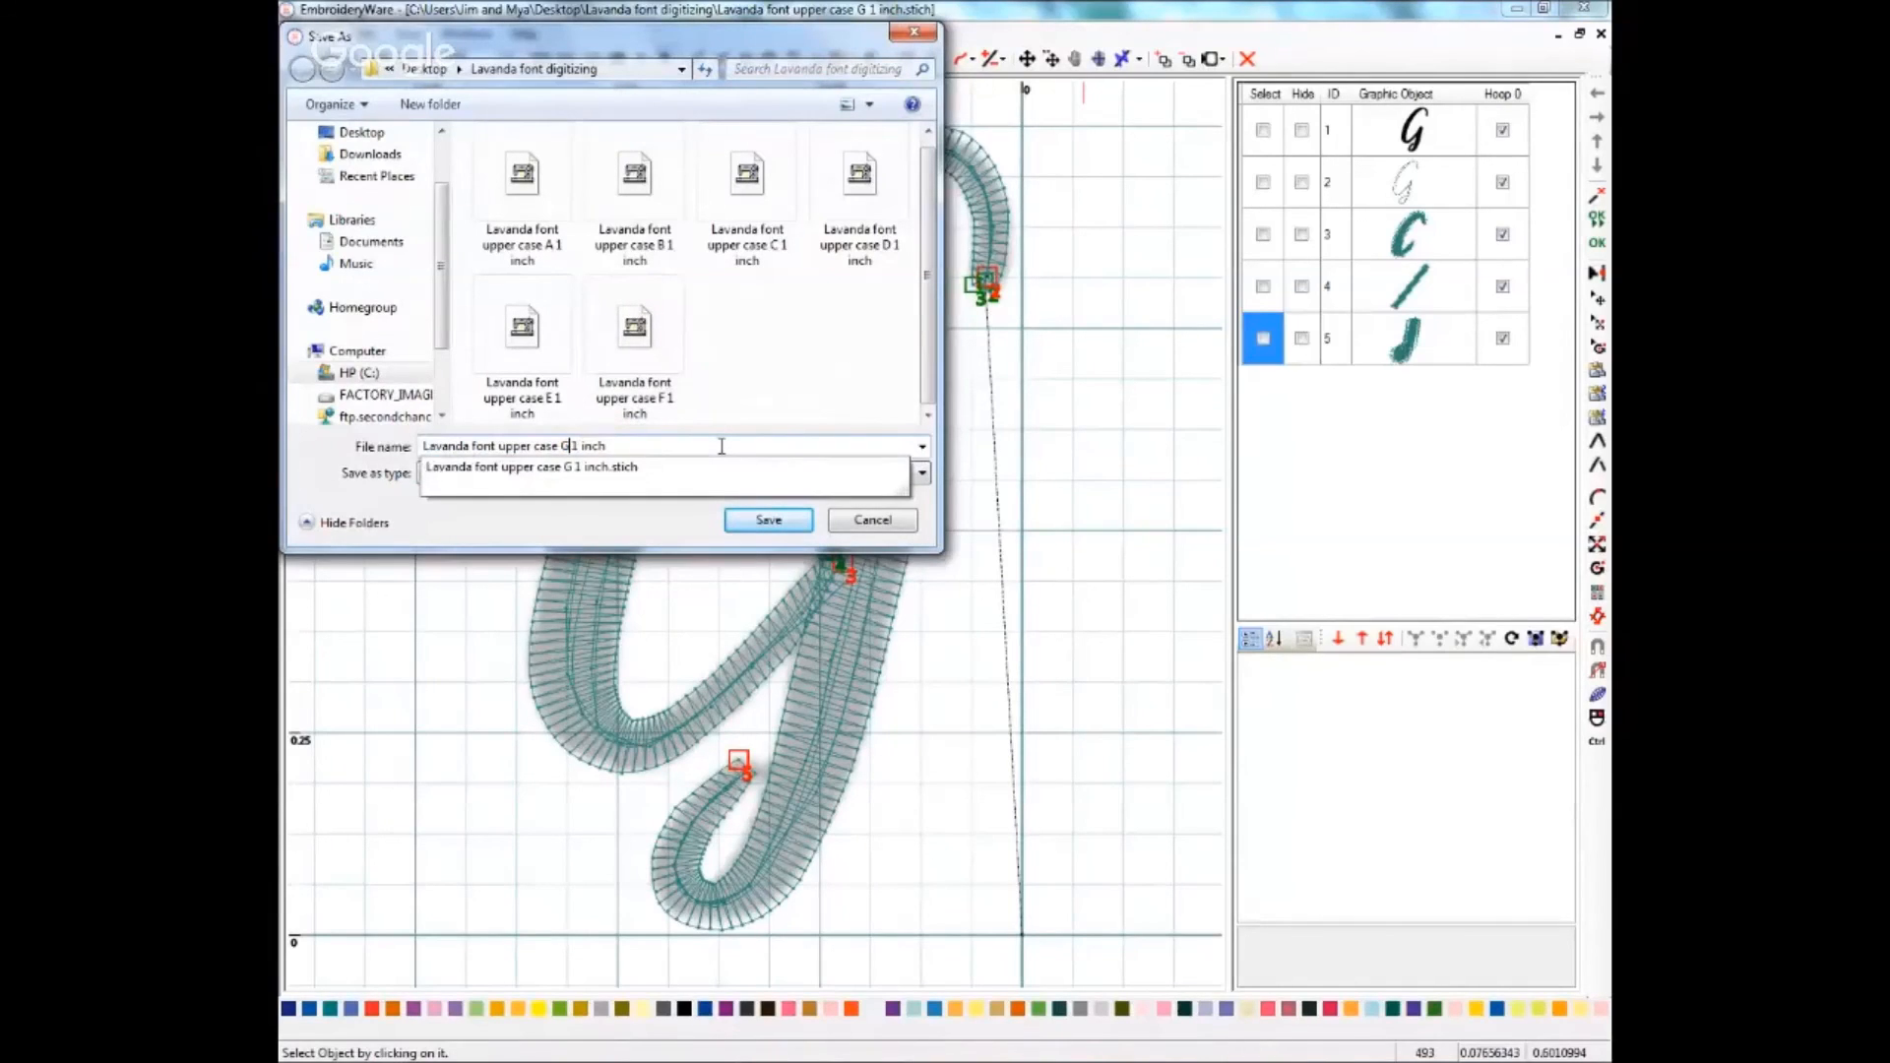
pyautogui.click(769, 522)
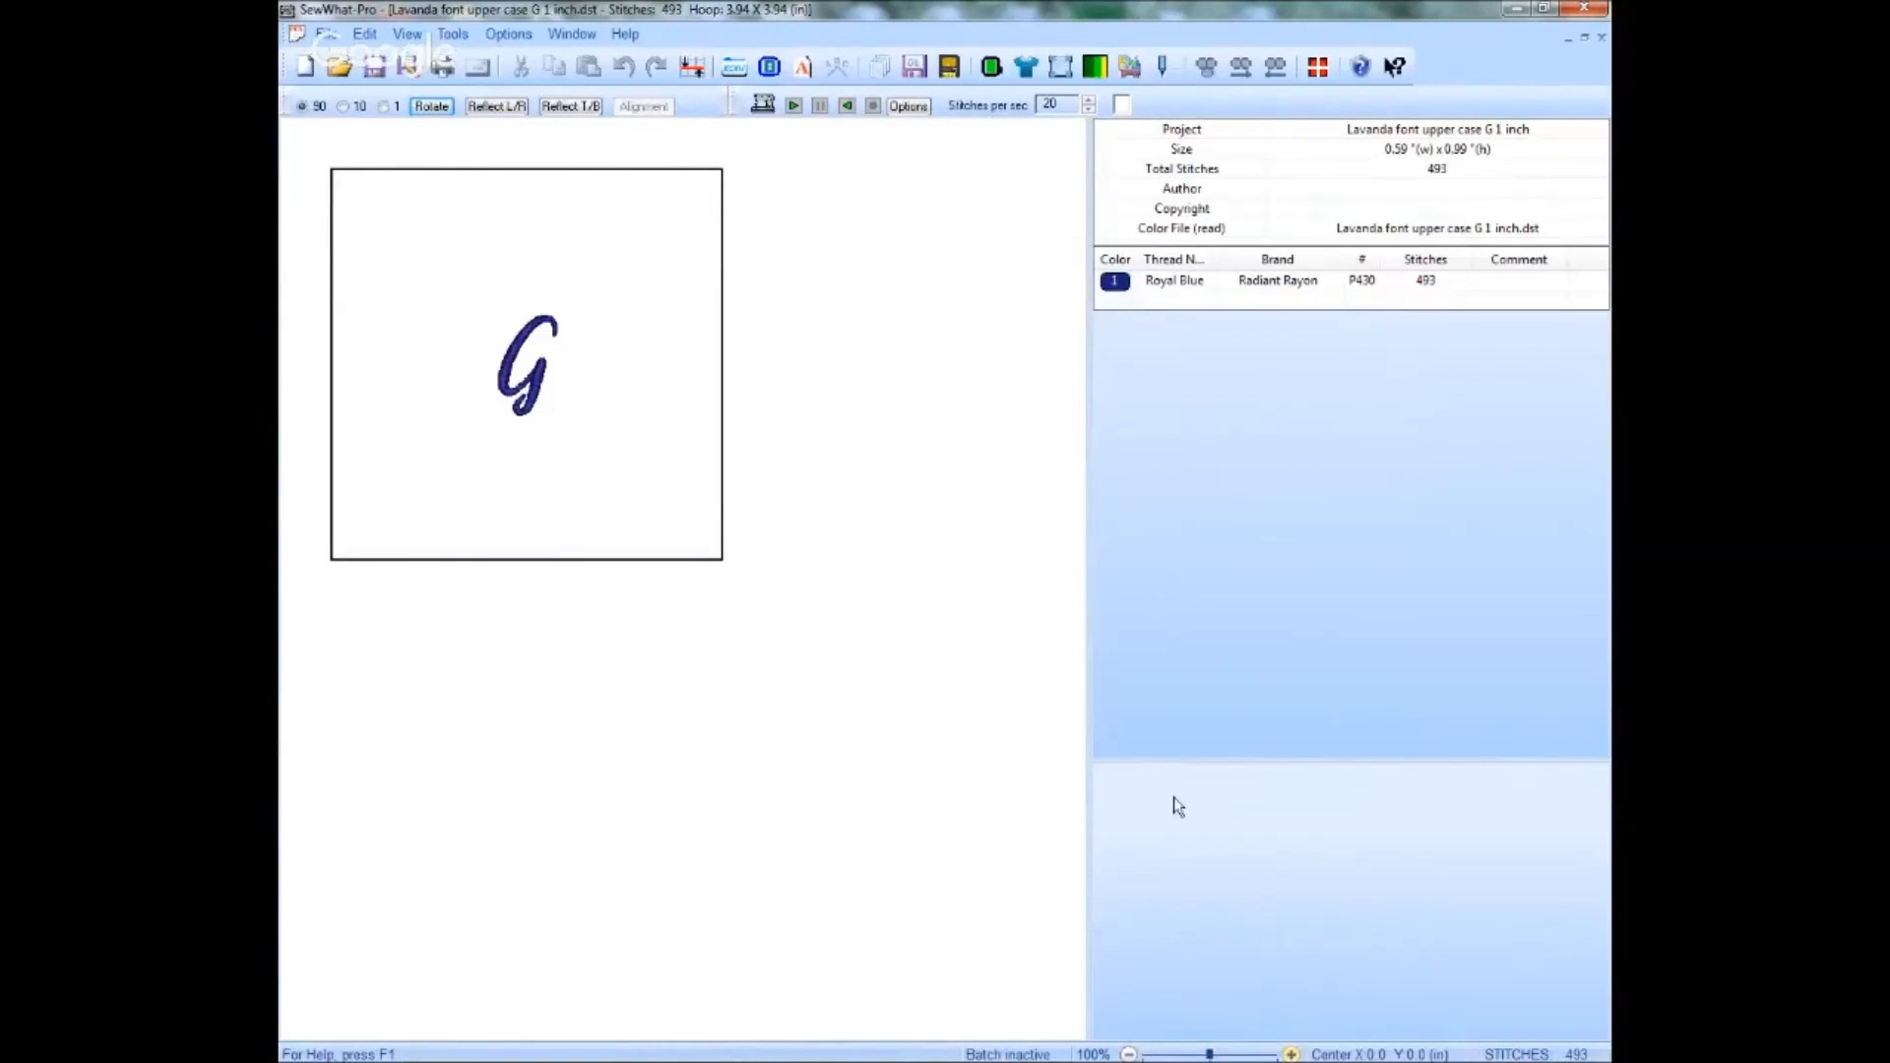
# - In SewWhat-Pro, change the exported letter G from solid rendering to individual stitches with stitch points, and examine the stitching up close
pyautogui.click(1247, 1053)
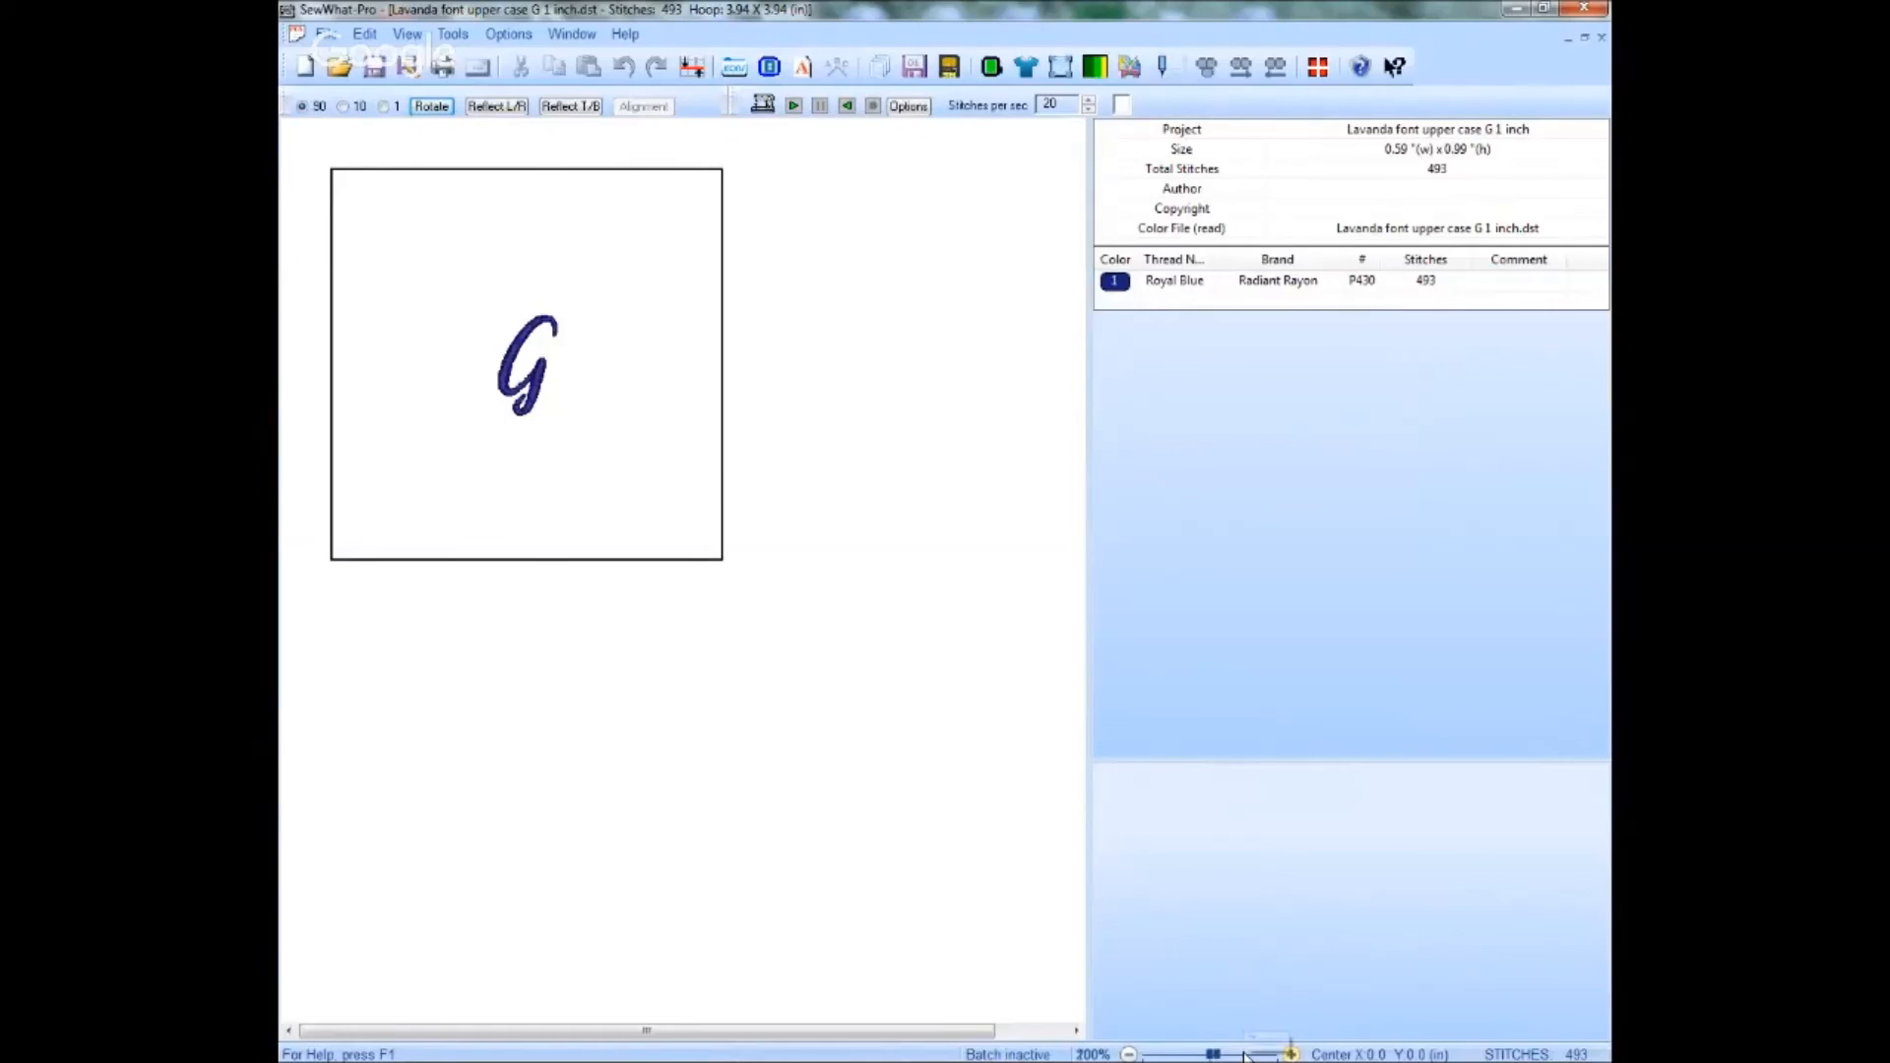
pyautogui.click(1246, 1055)
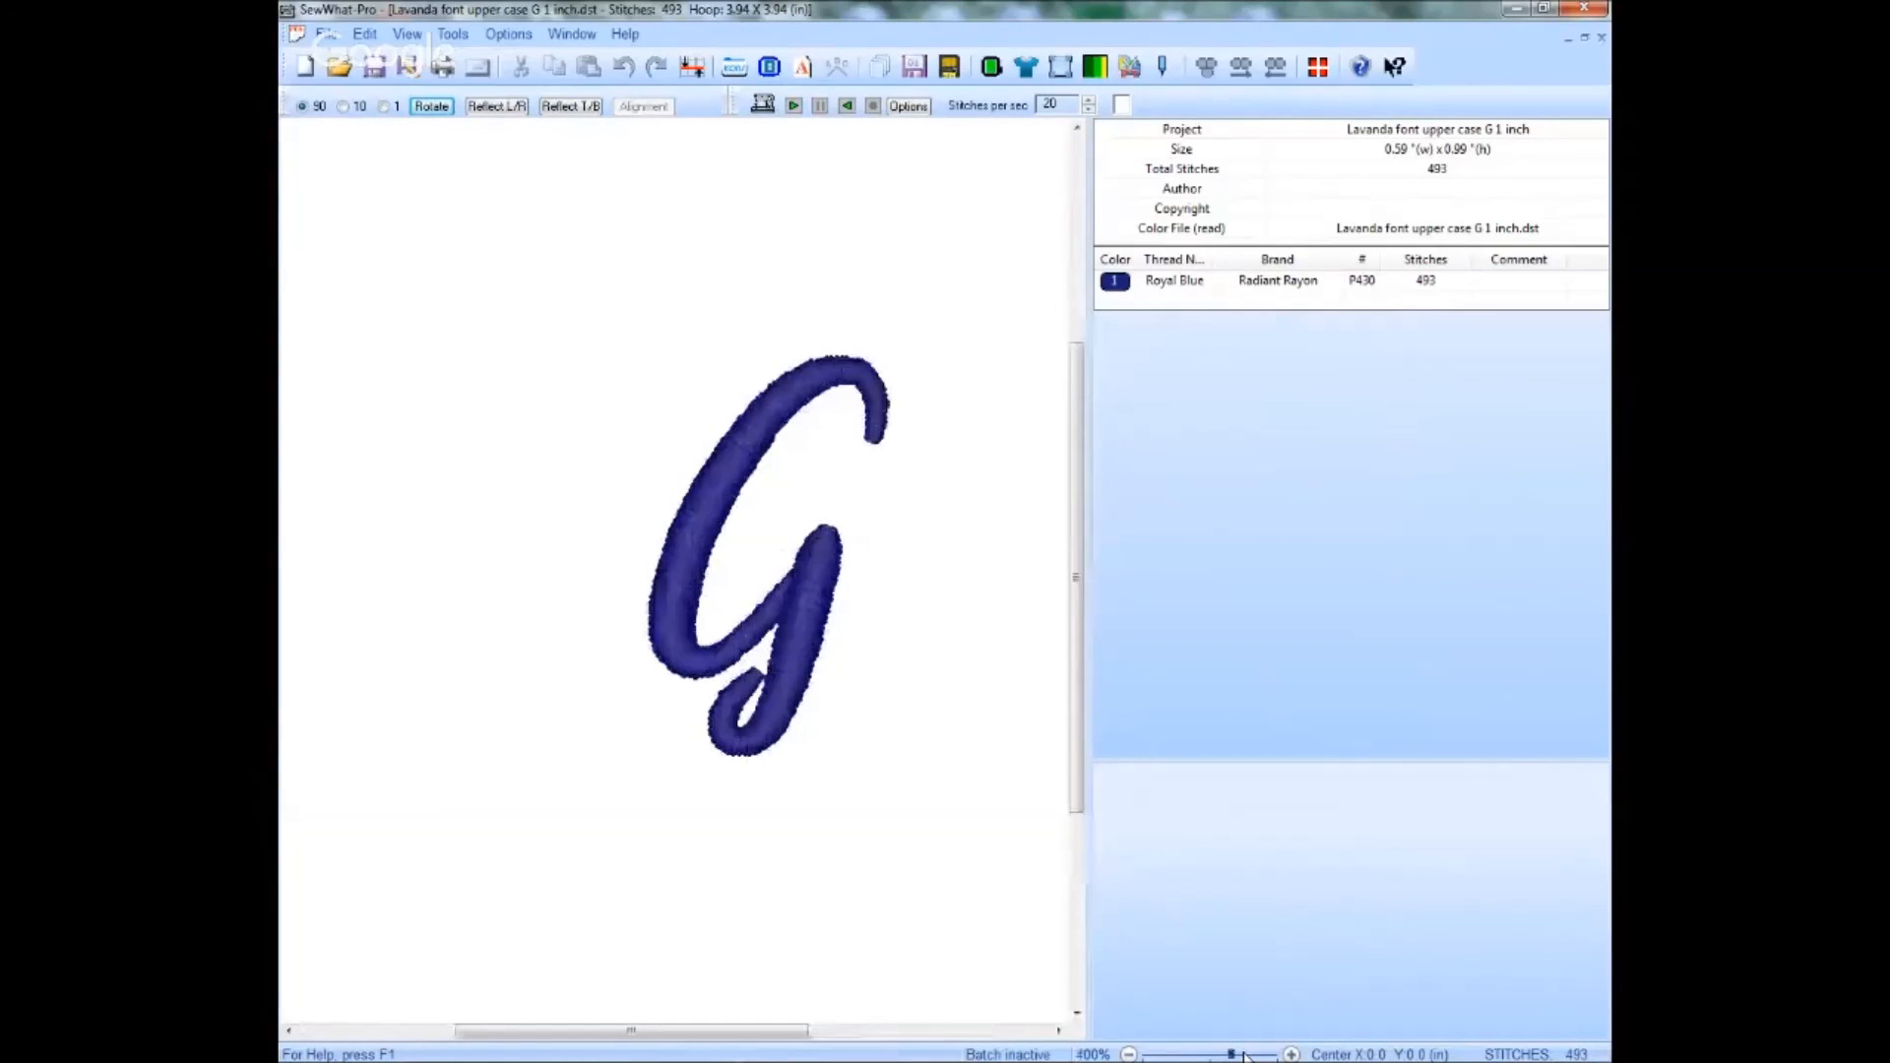
pyautogui.click(1246, 1055)
pyautogui.moveTo(689, 1031); pyautogui.dragTo(746, 1031)
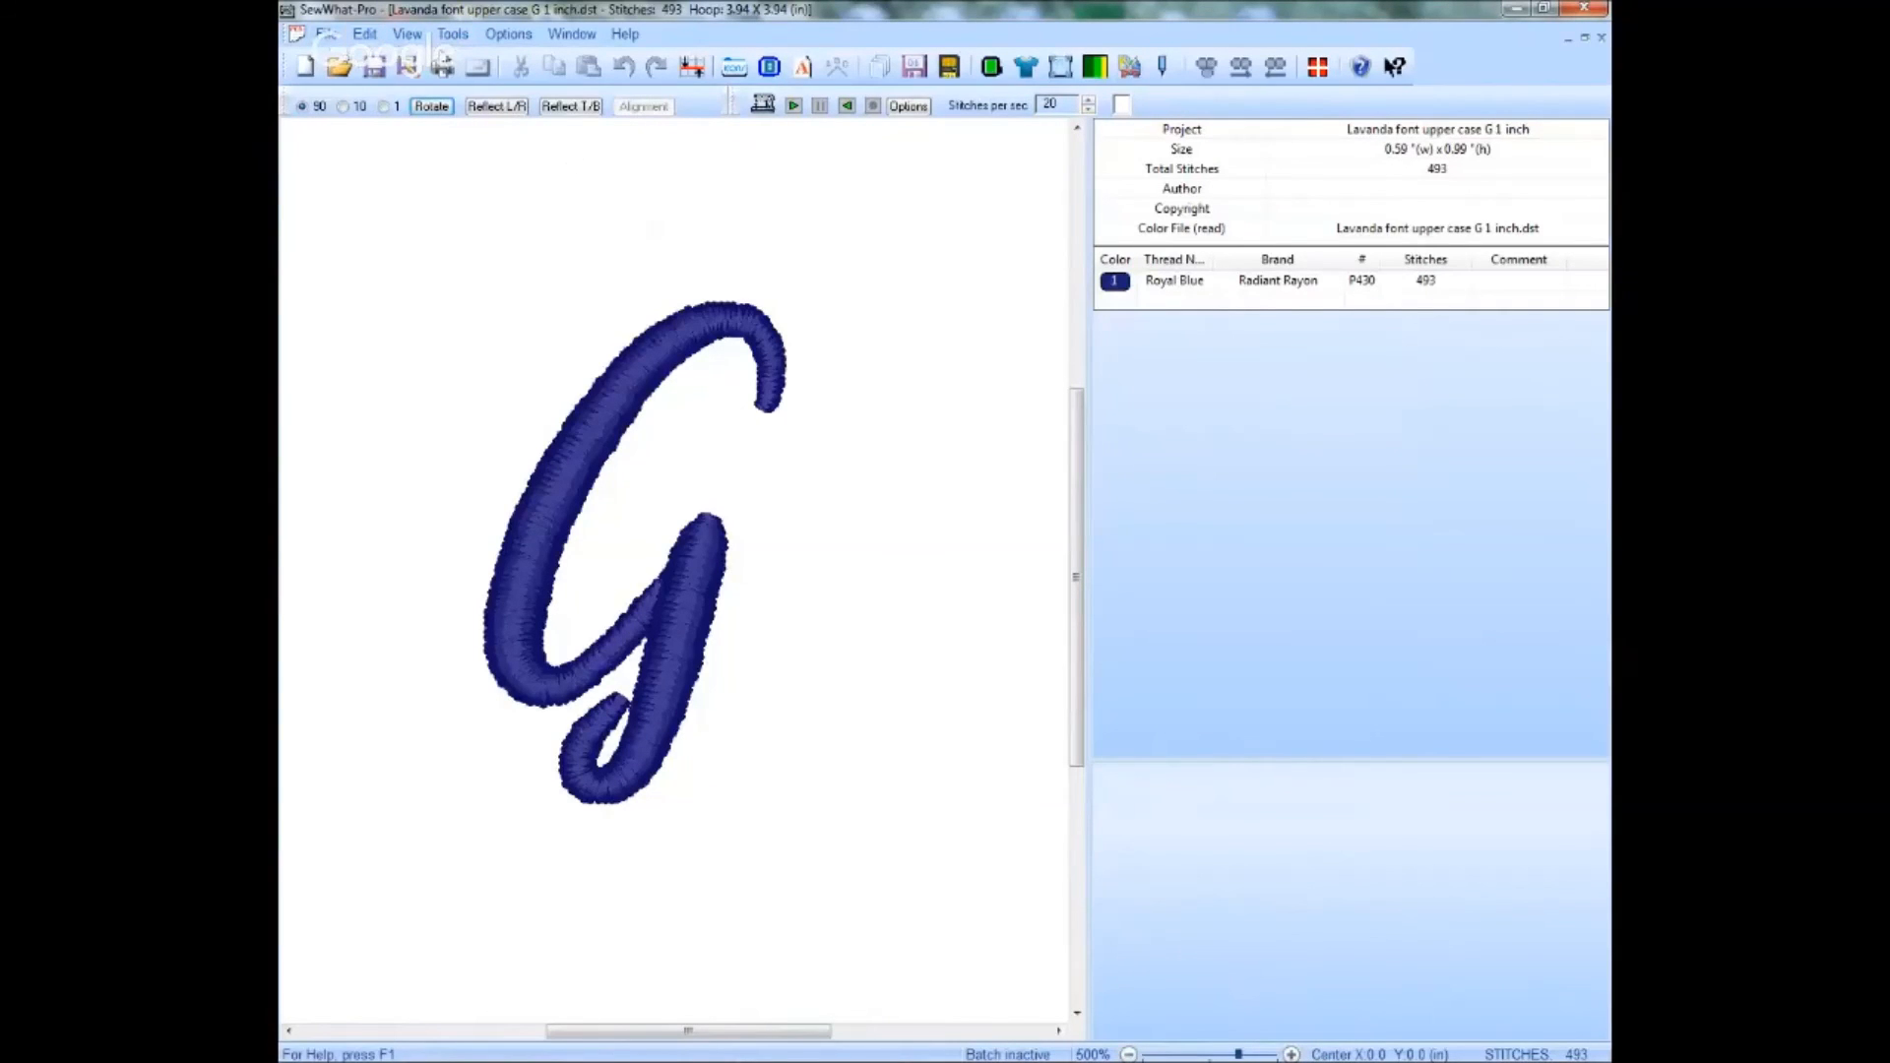
pyautogui.click(365, 35)
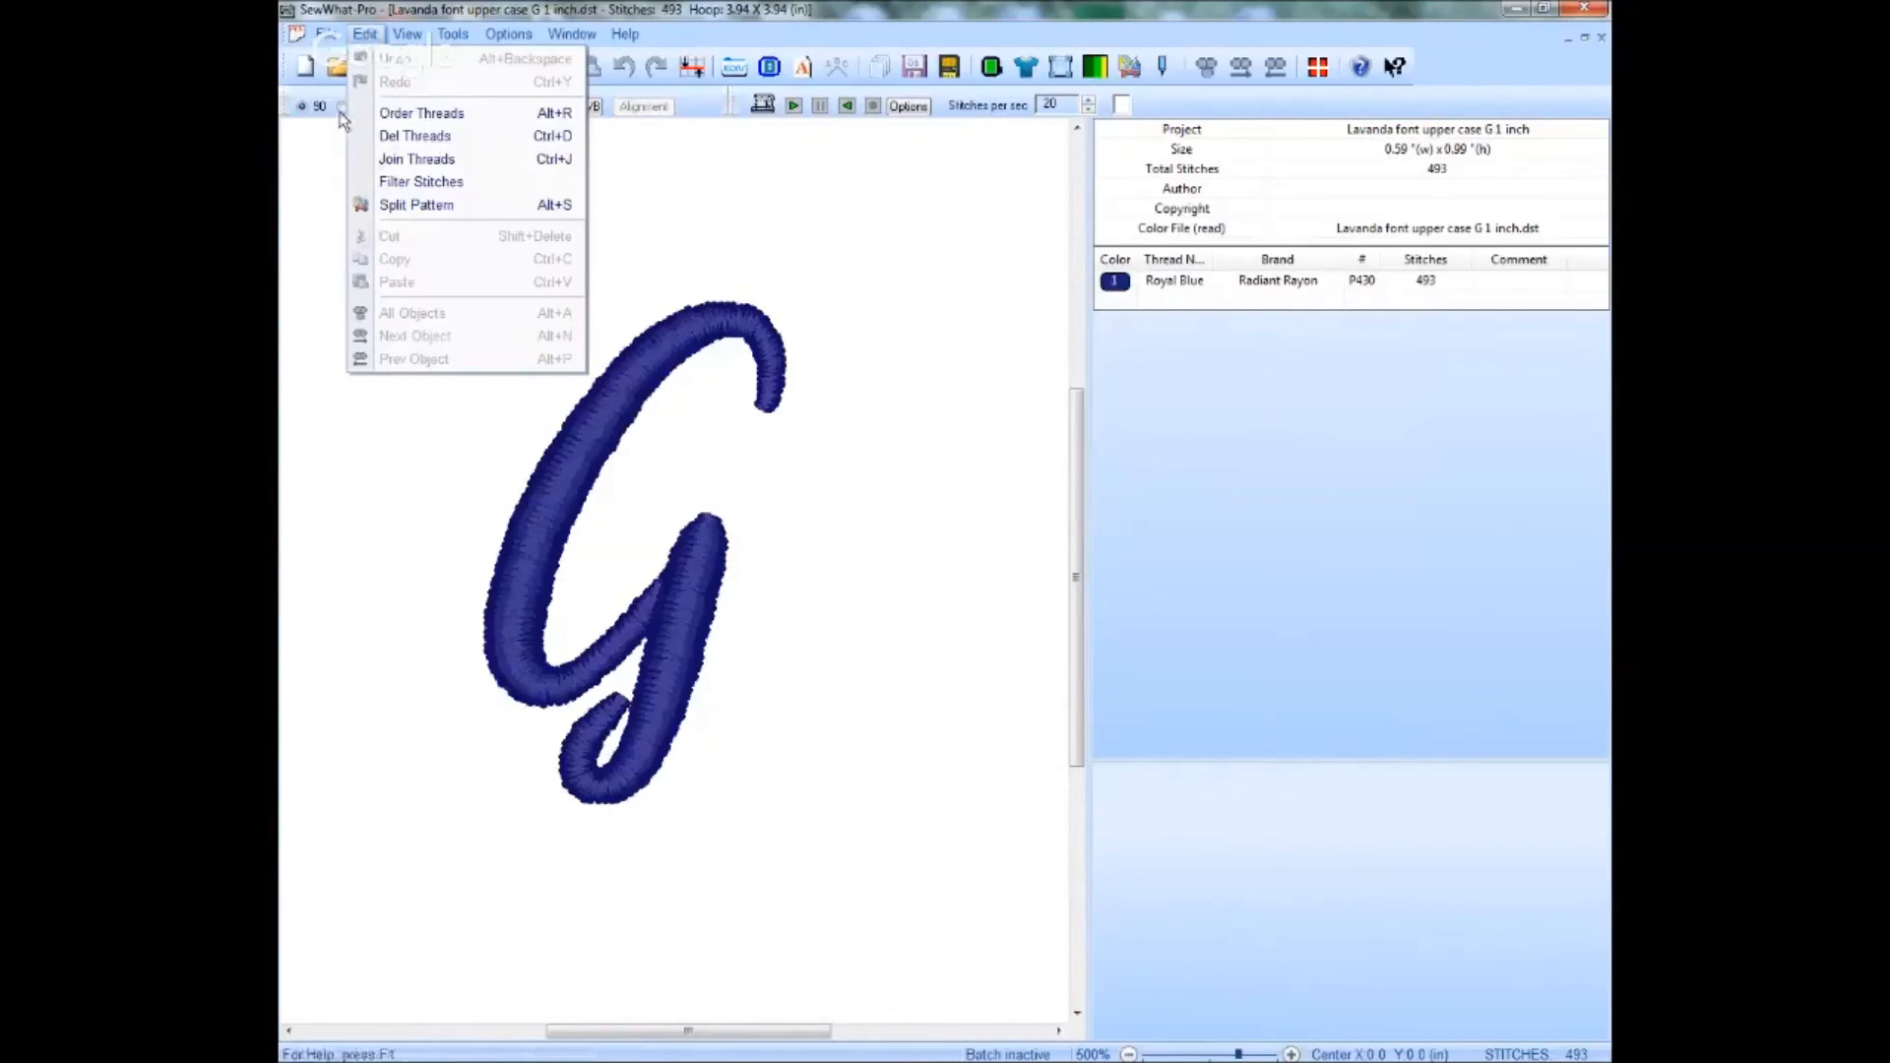
pyautogui.click(341, 119)
pyautogui.click(408, 34)
pyautogui.click(404, 251)
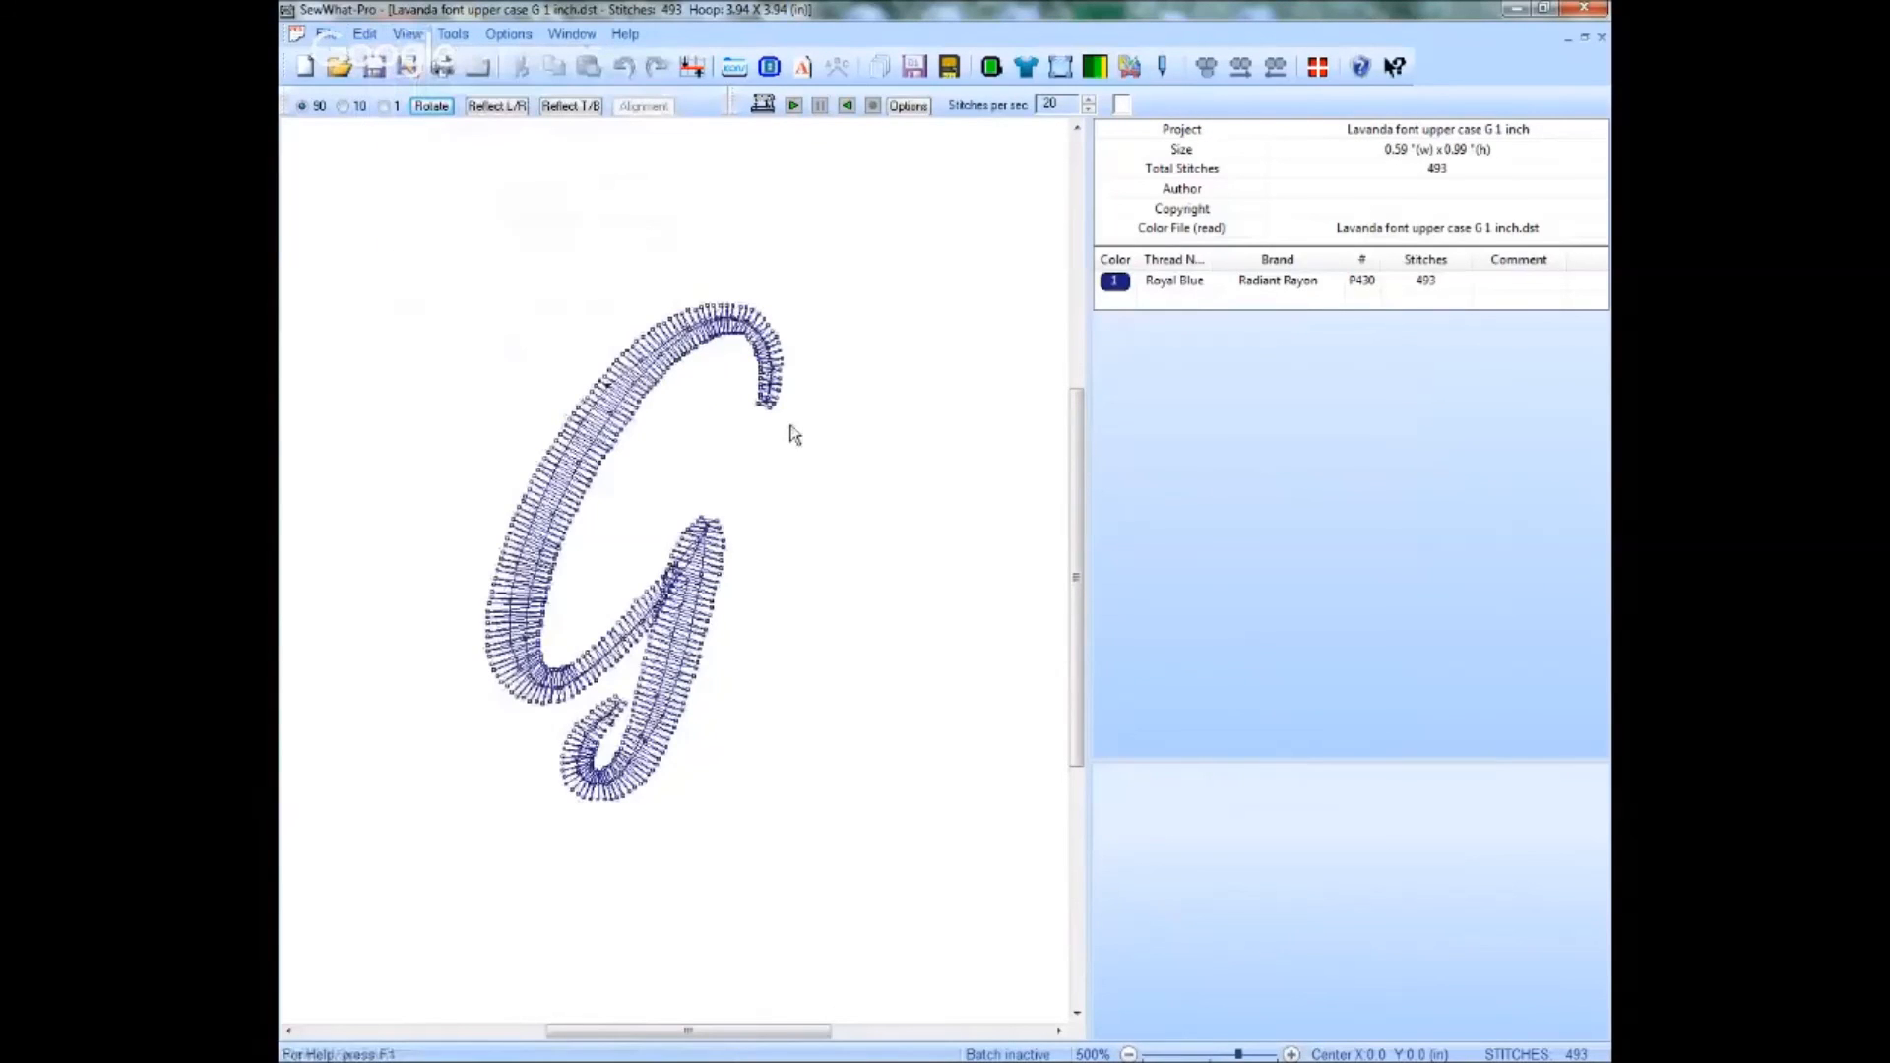
pyautogui.click(1255, 1055)
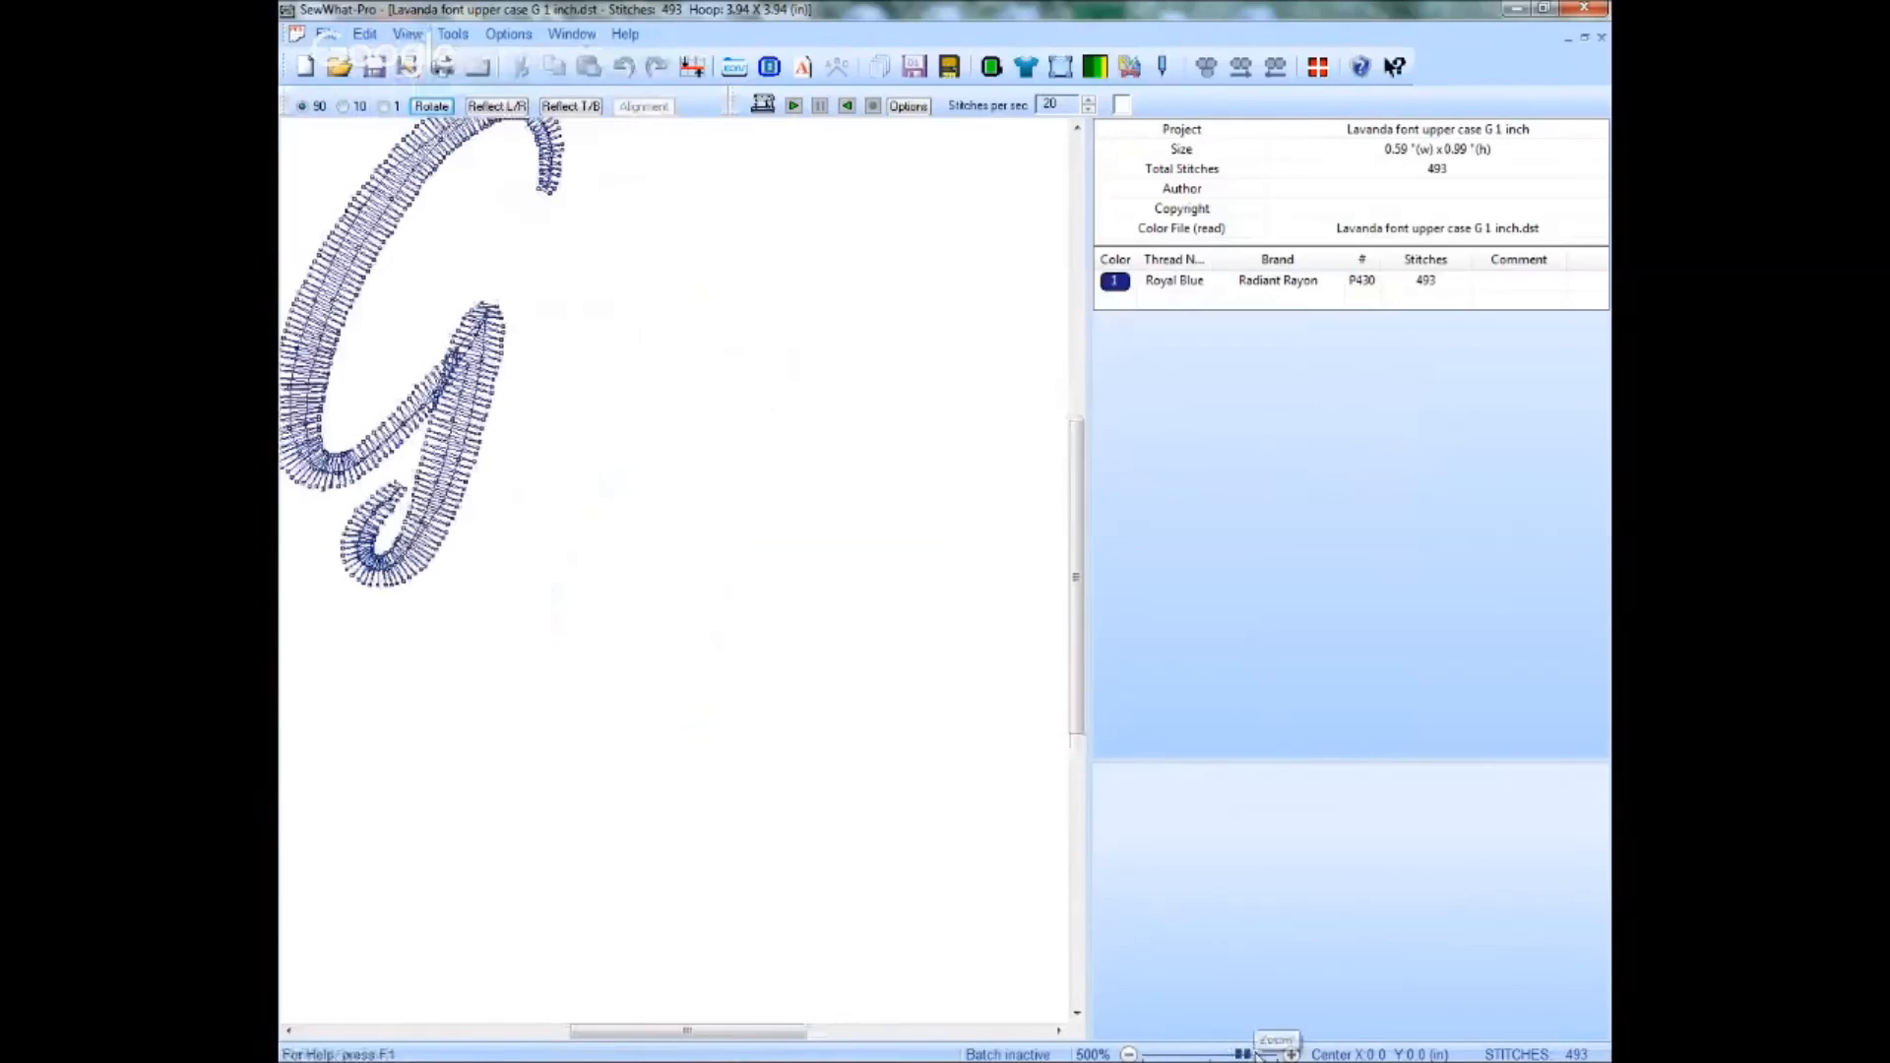
pyautogui.click(1257, 1054)
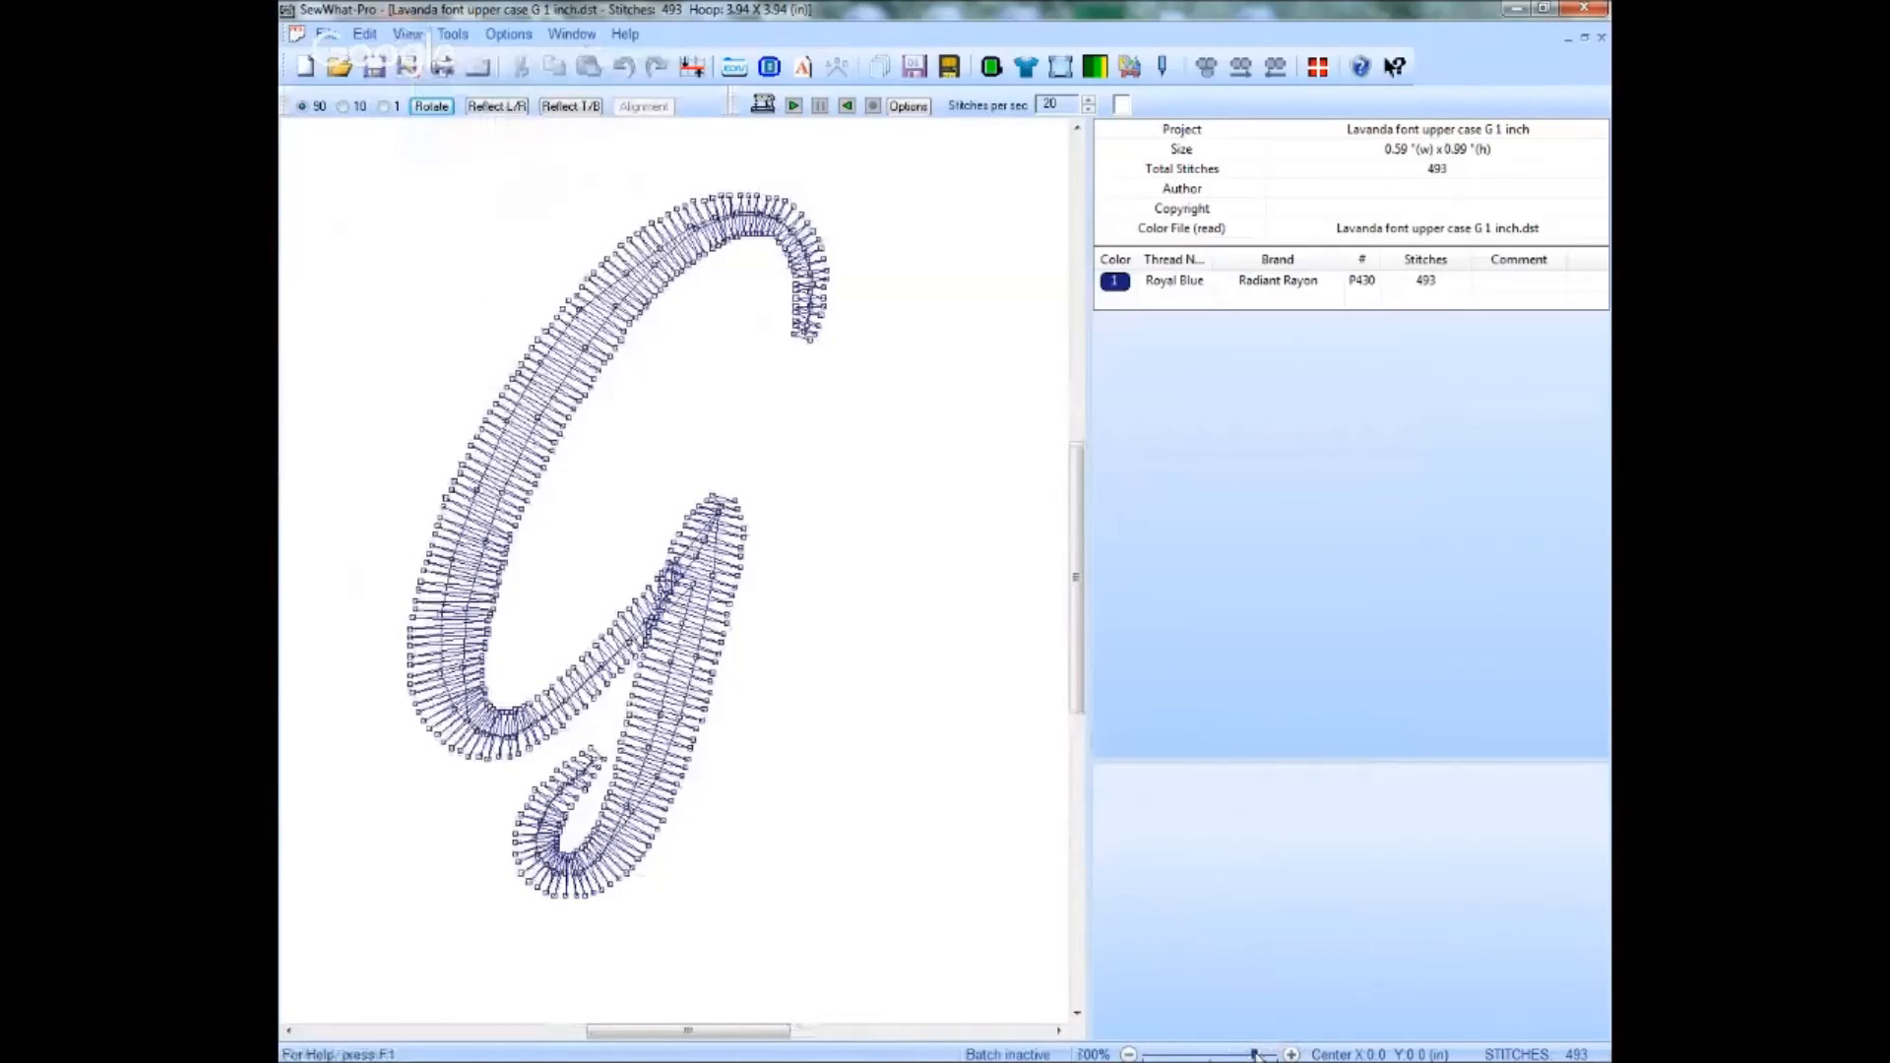
pyautogui.click(1258, 1054)
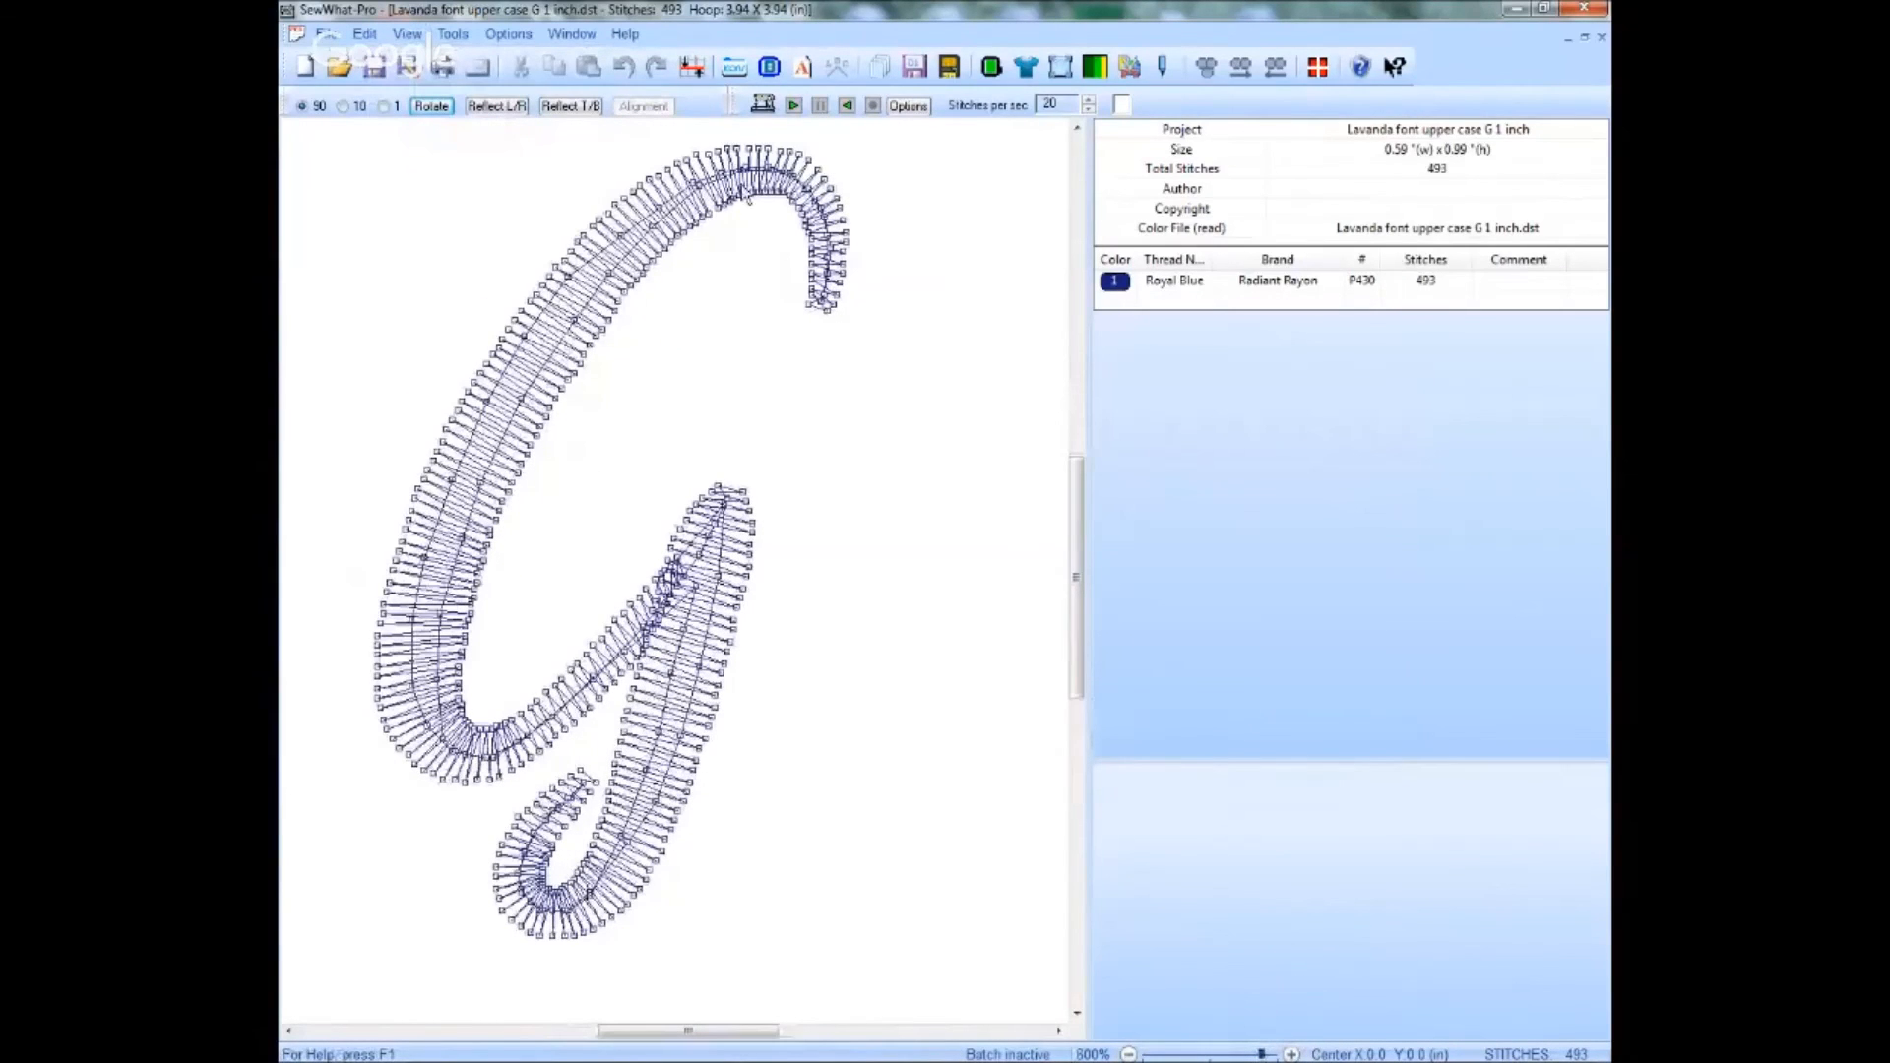